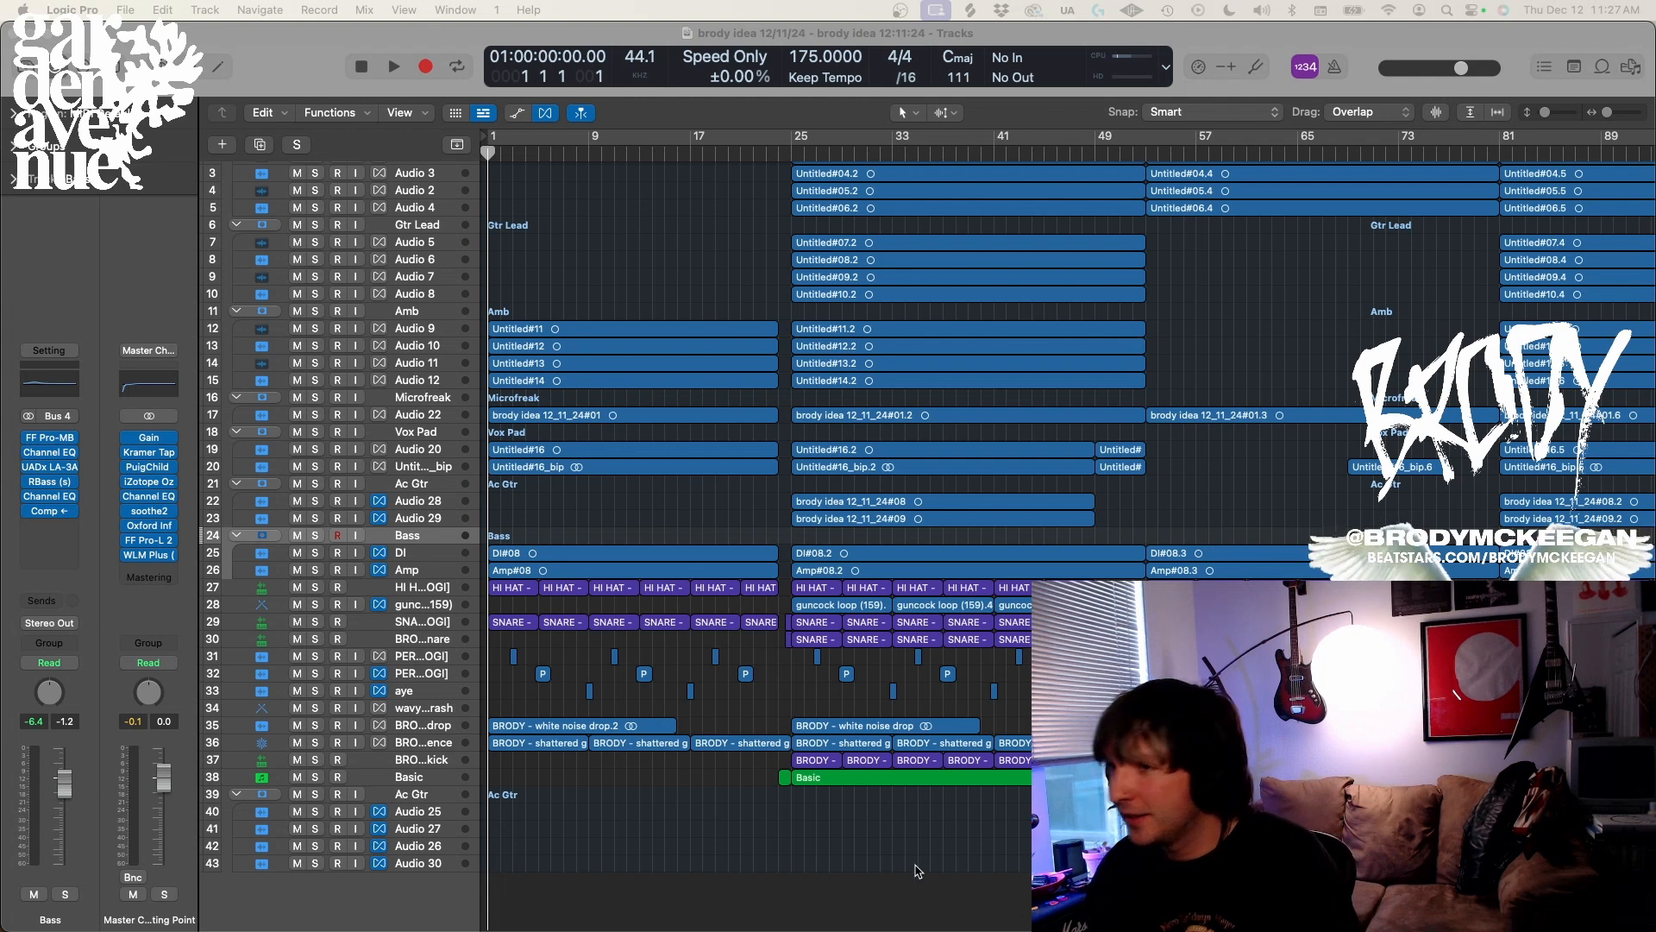
Play the full arrangement from the start to bar 54, then bring the whole track list into view
{"action": "left_click", "coordinate": [918, 870]}
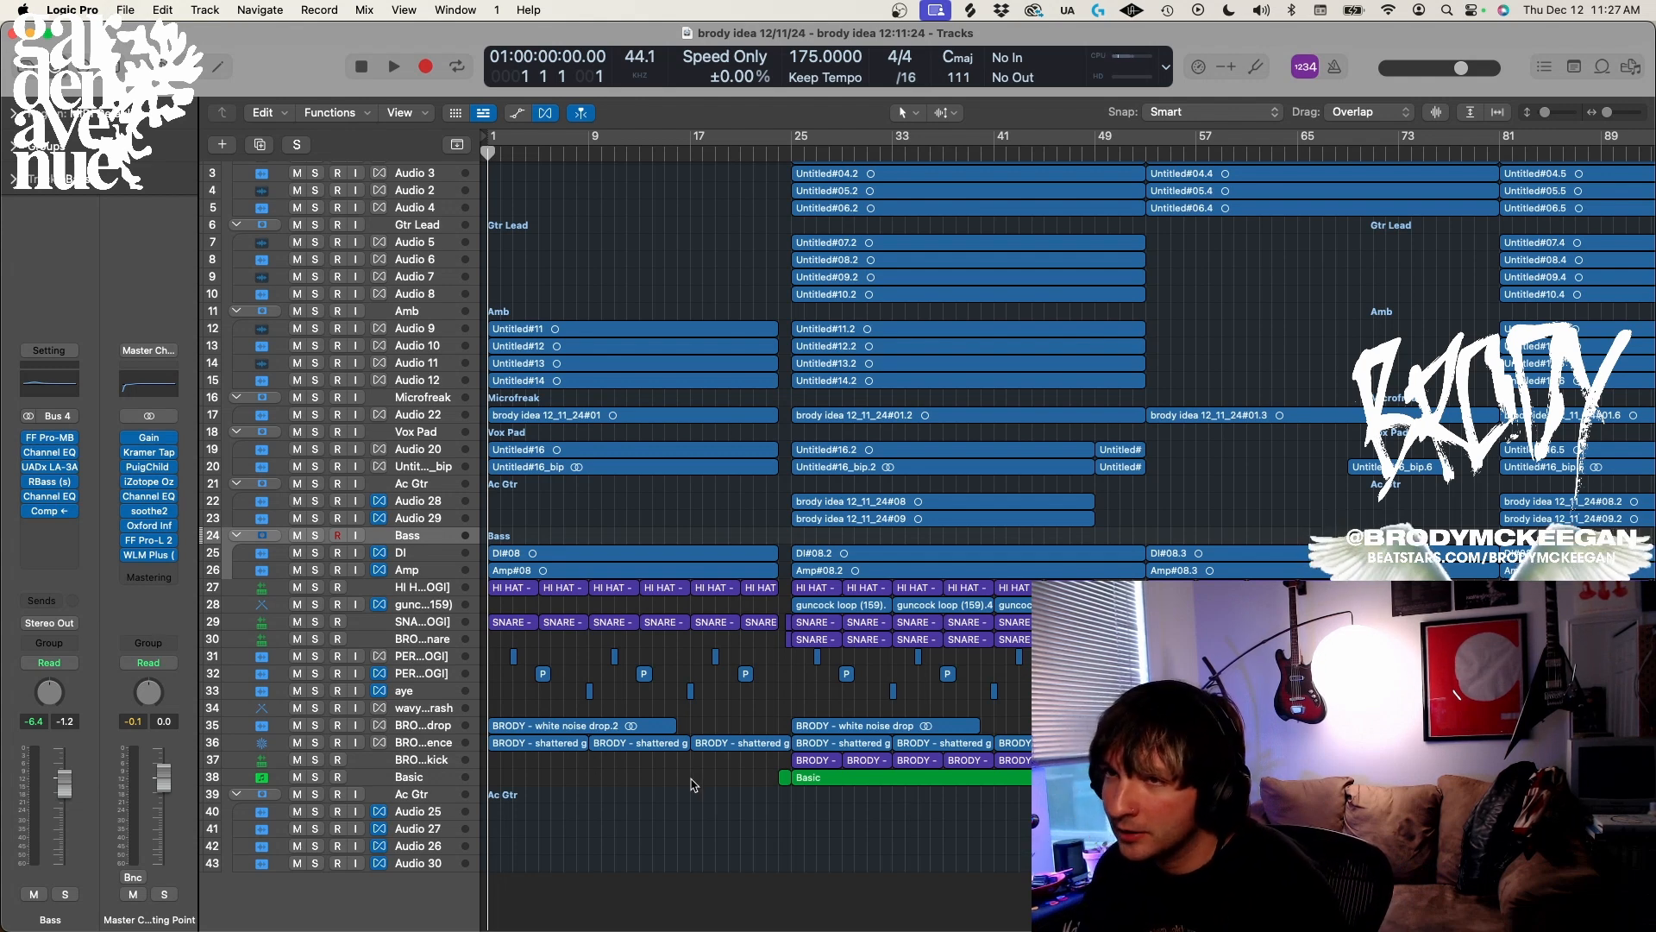
{"action": "key", "text": "space"}
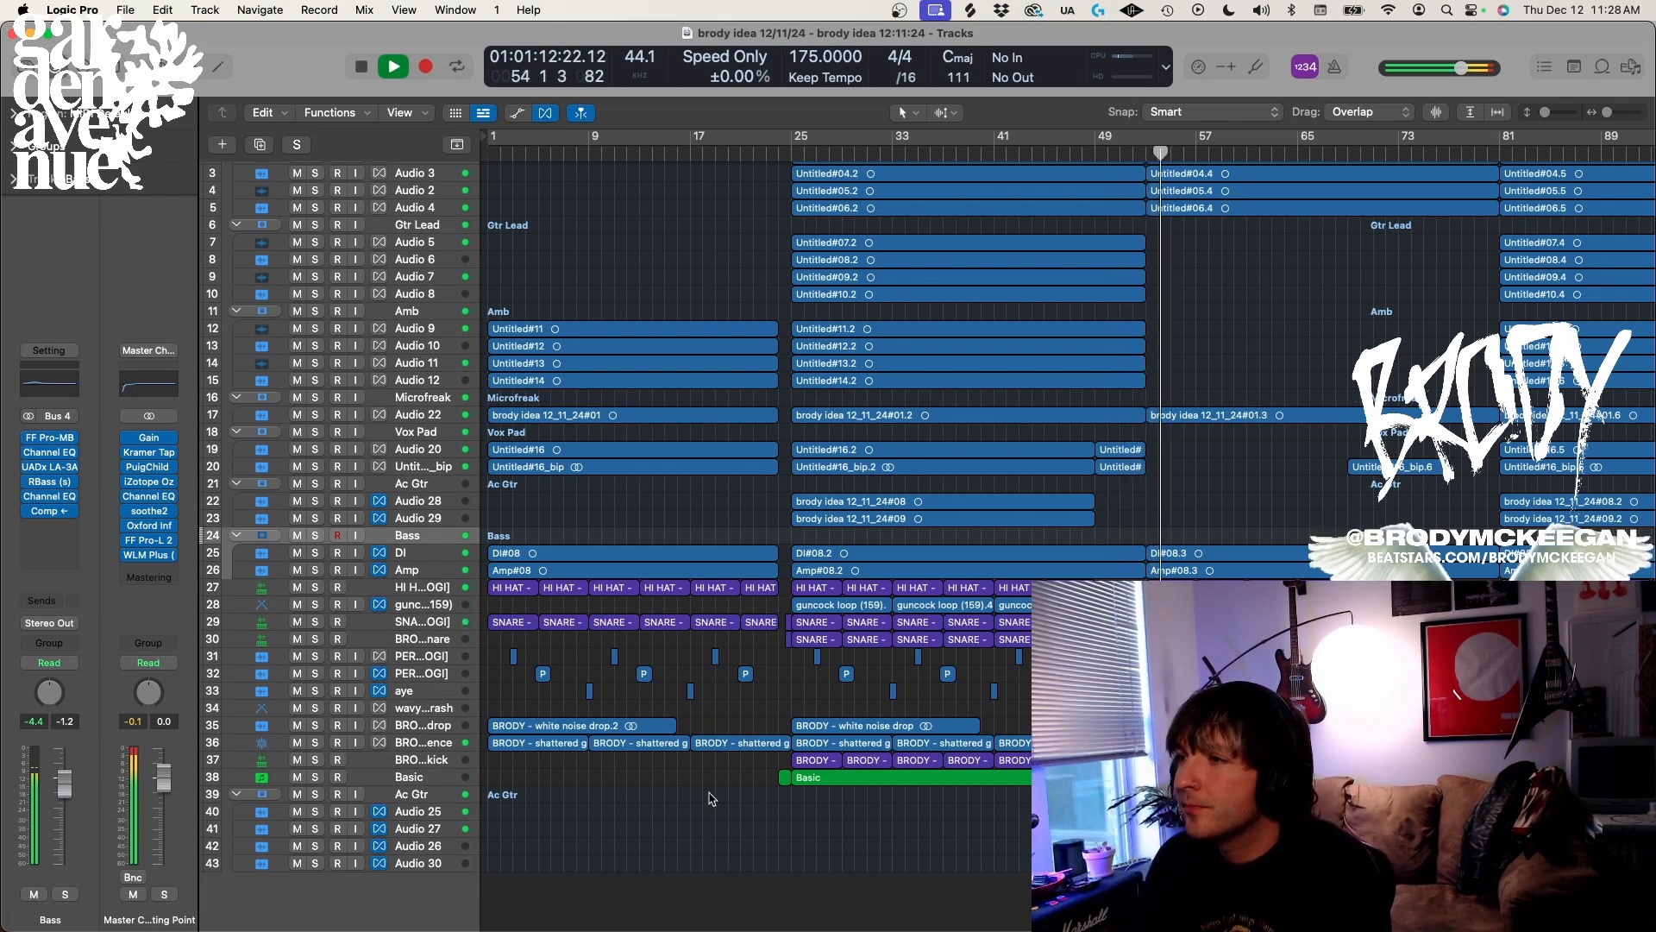
{"action": "key", "text": "space"}
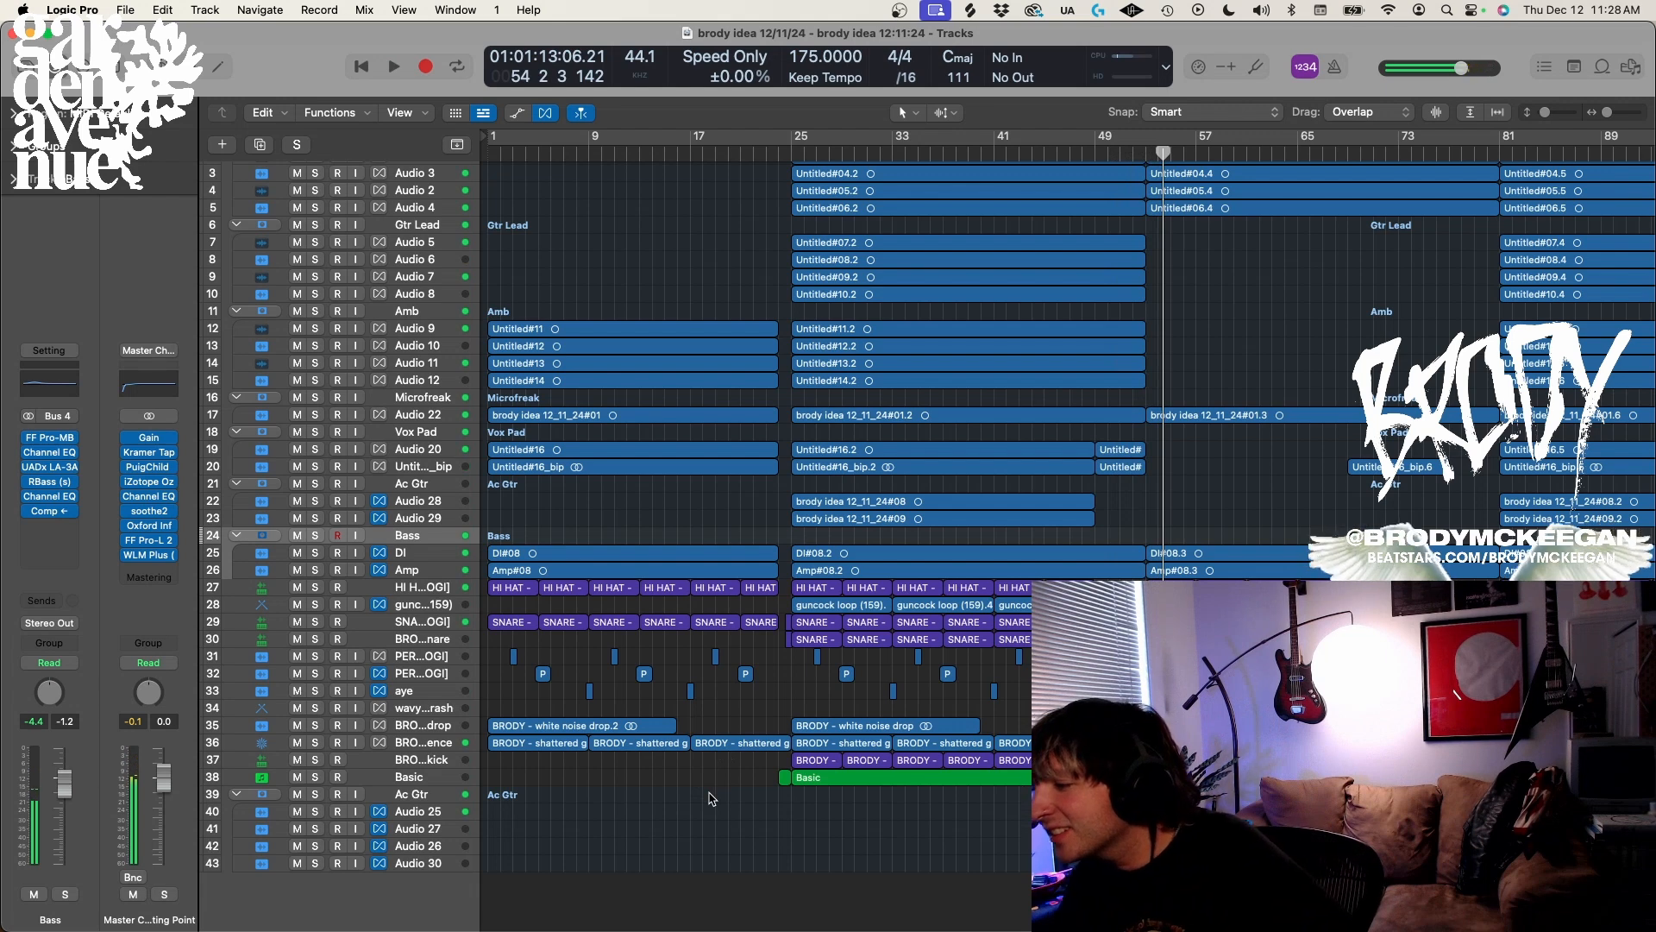
{"action": "key", "text": "super+Left"}
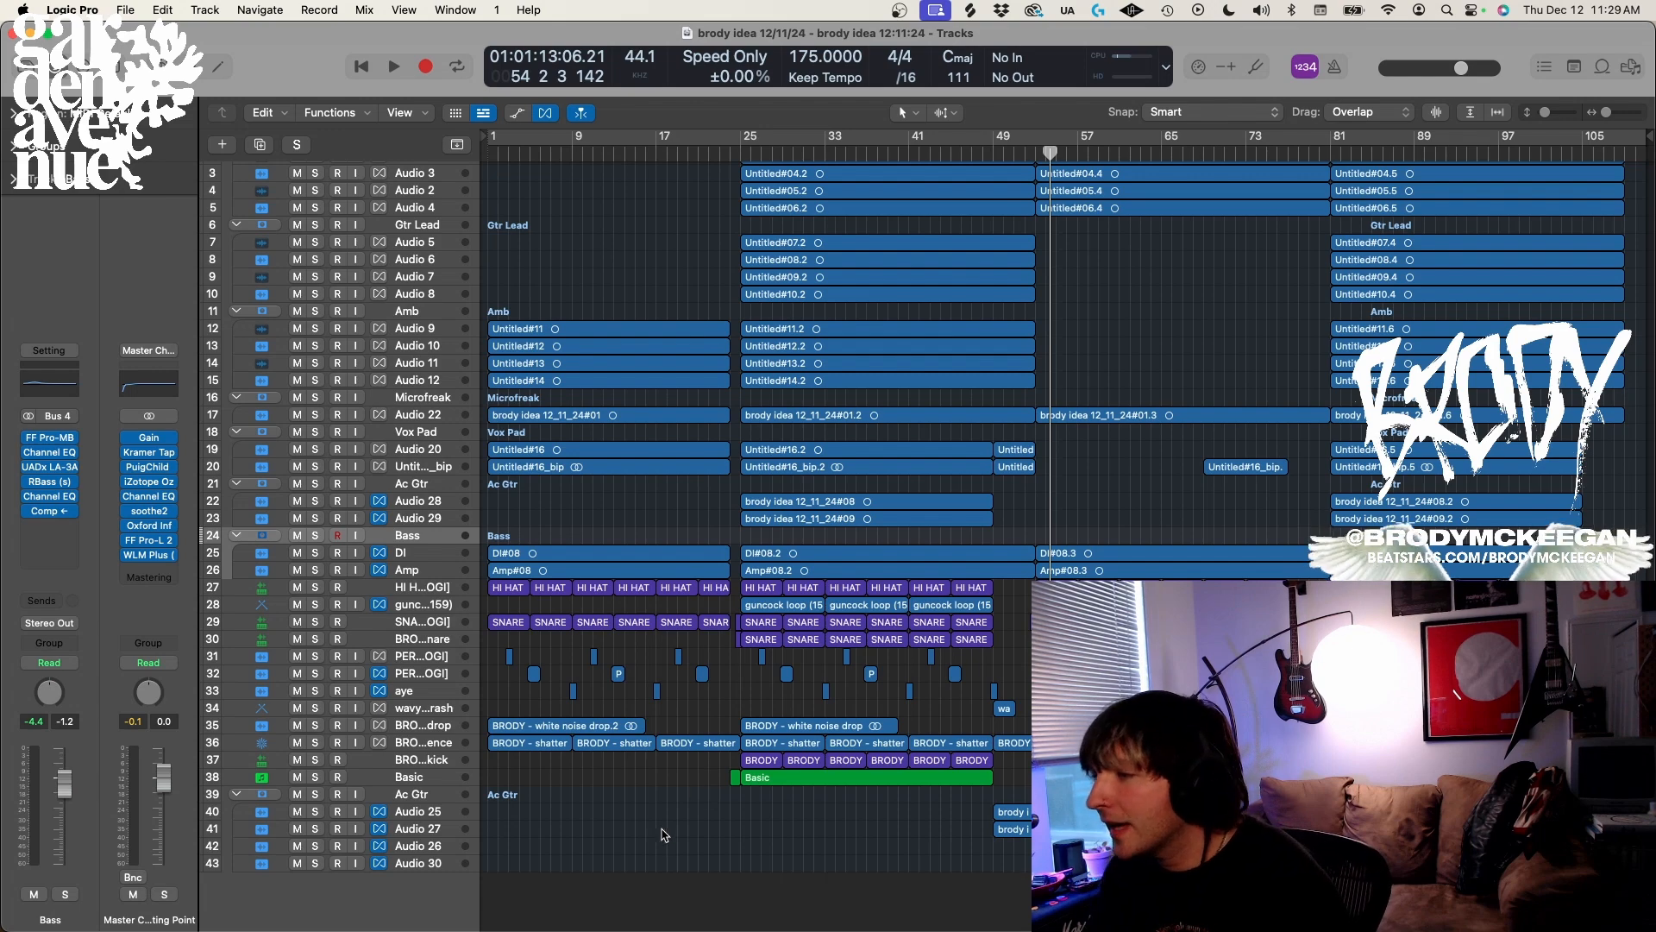
{"action": "scroll", "coordinate": [664, 834], "scroll_direction": "up", "scroll_amount": 2}
{"action": "scroll", "coordinate": [660, 832], "scroll_direction": "down", "scroll_amount": 4}
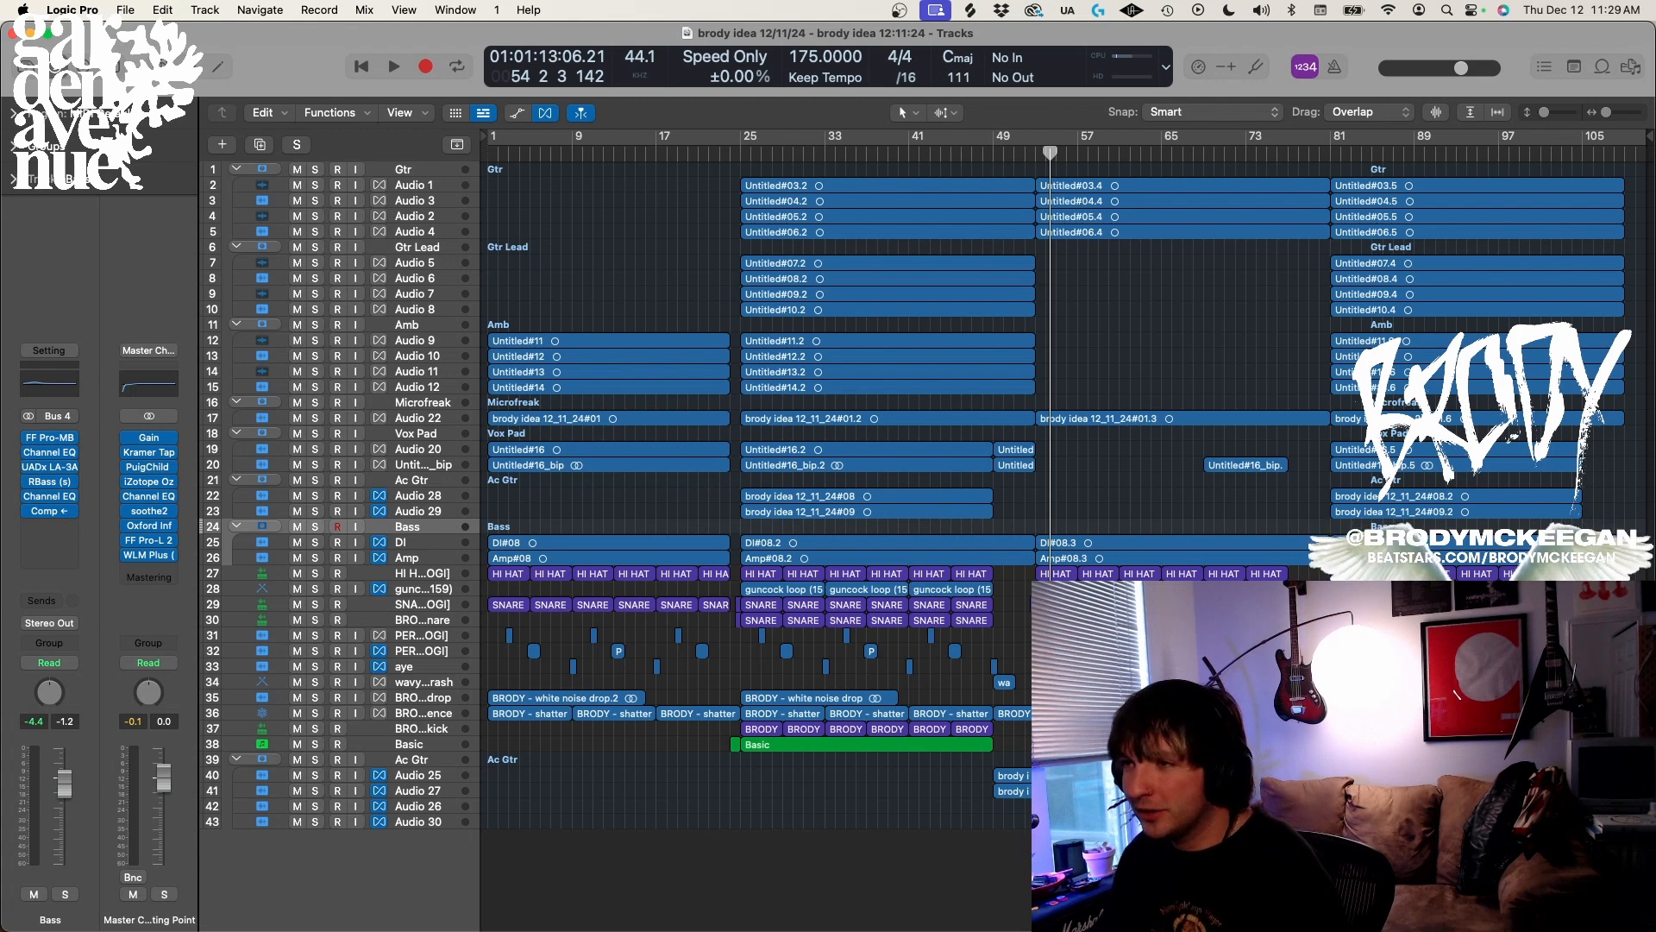
Return to the start, move the playhead to about bar 42 and play to bar 46
{"action": "key", "text": "Return"}
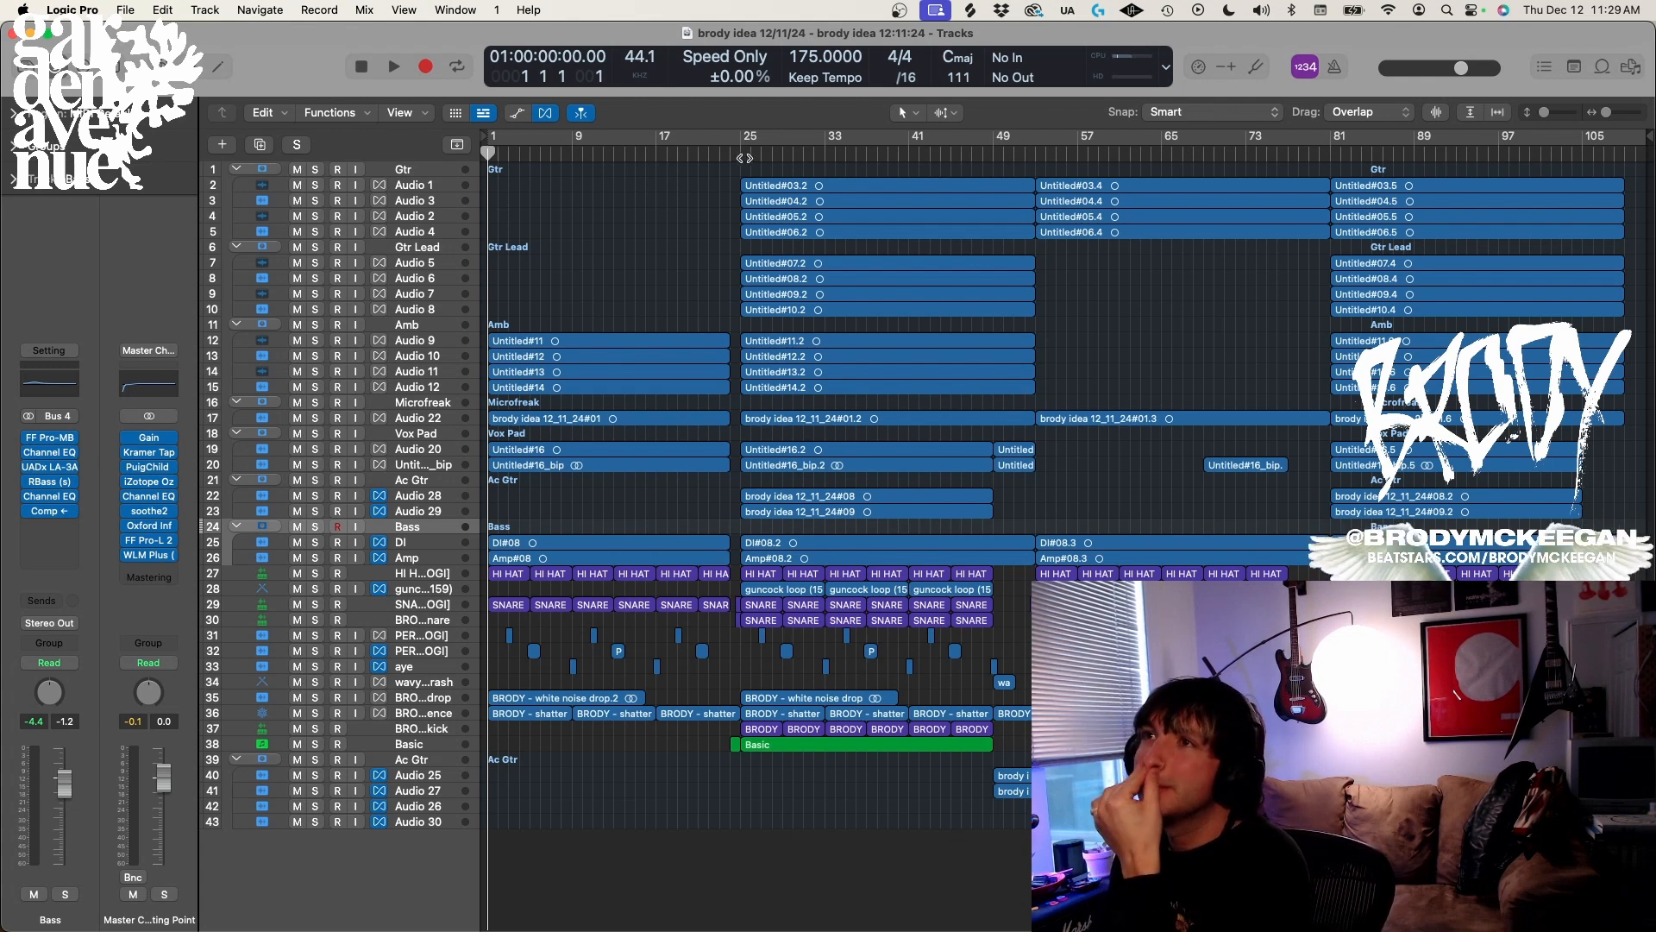
{"action": "left_click_drag", "start_coordinate": [491, 154], "coordinate": [925, 195]}
{"action": "key", "text": "space"}
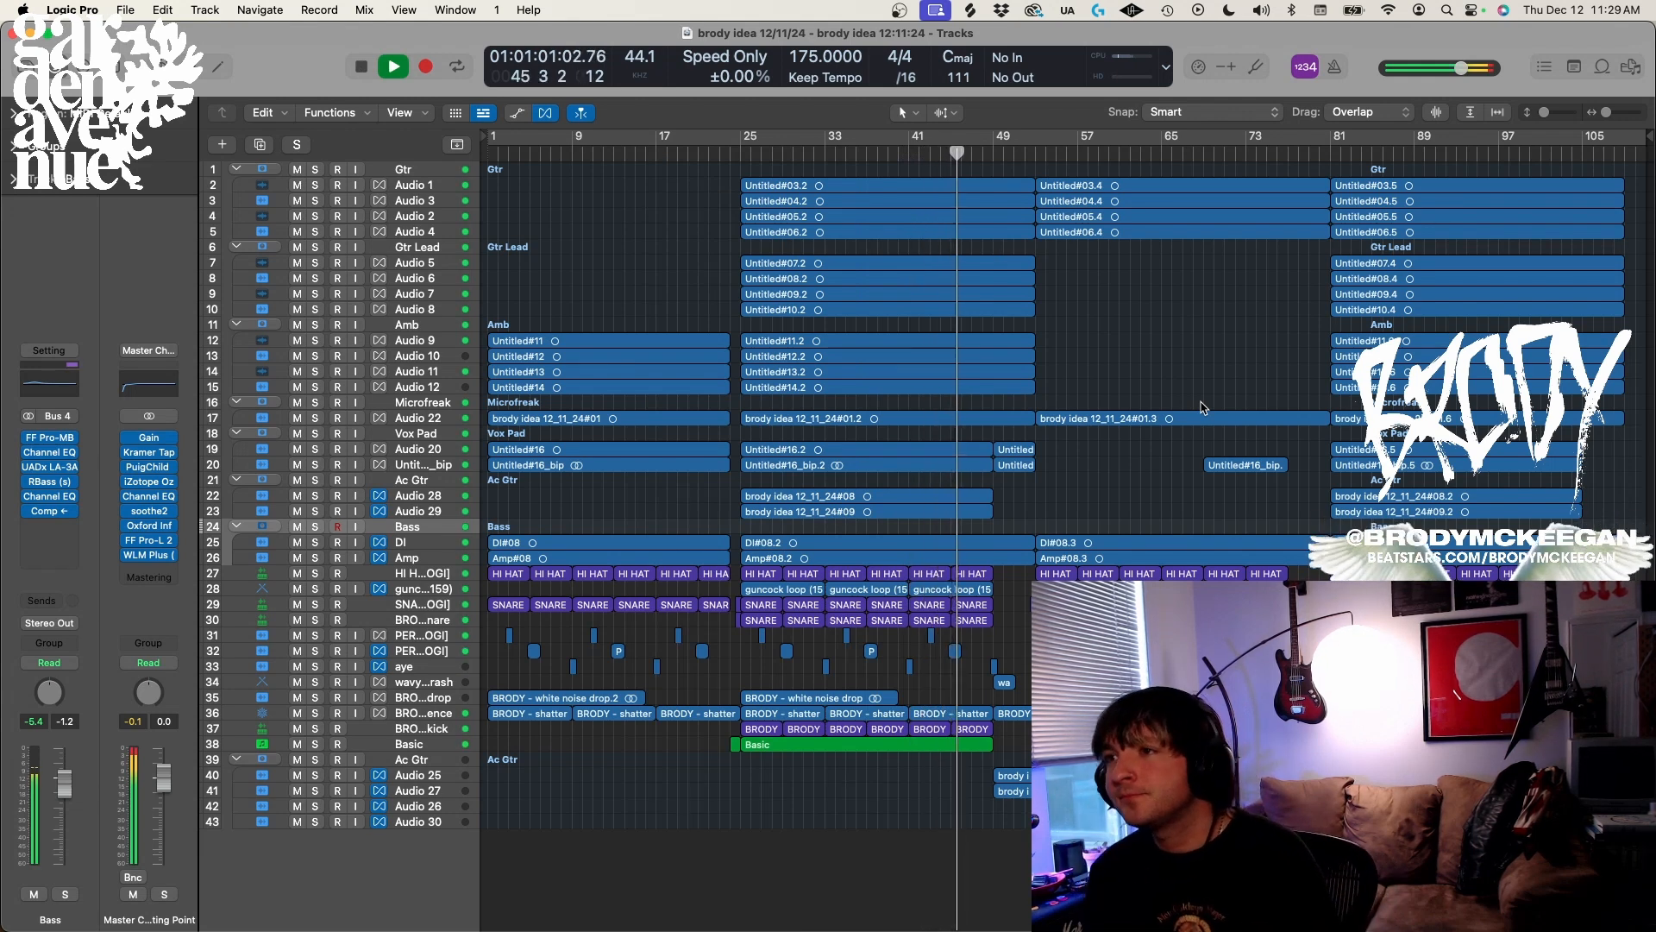
{"action": "key", "text": "space"}
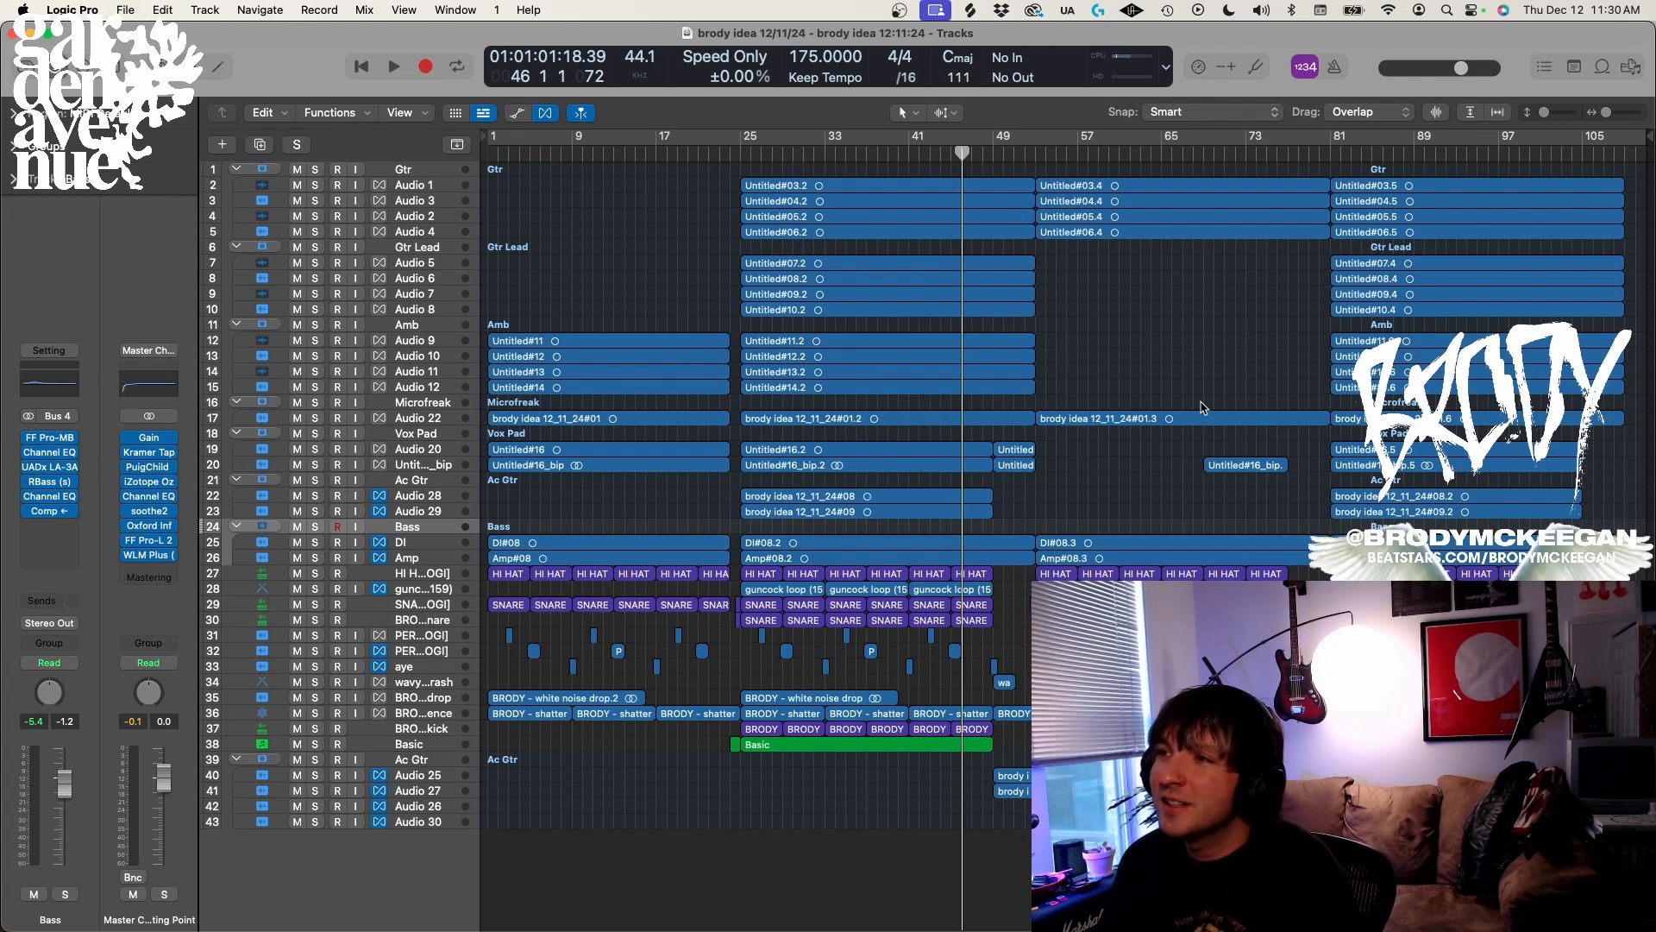
{"action": "key", "text": "space"}
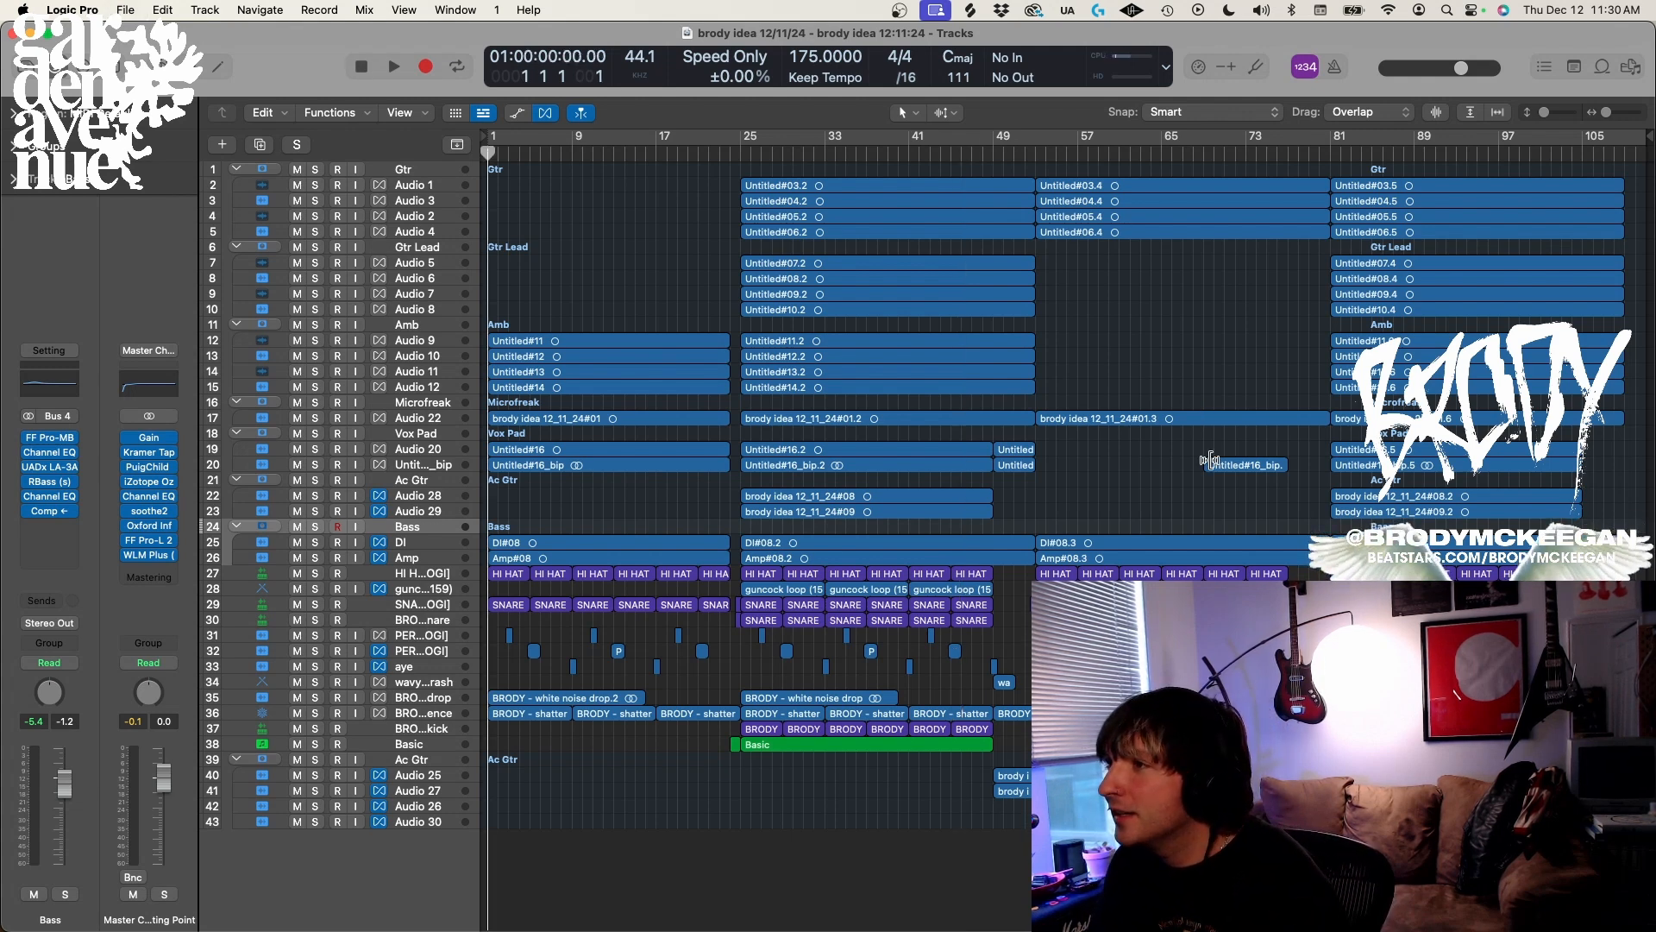
Solo tracks 27 through 43, from the hi-hat to Audio 30, and play them from the start to bar 9
{"action": "key", "text": "super+Down"}
{"action": "scroll", "coordinate": [1139, 405], "scroll_direction": "down", "scroll_amount": 5}
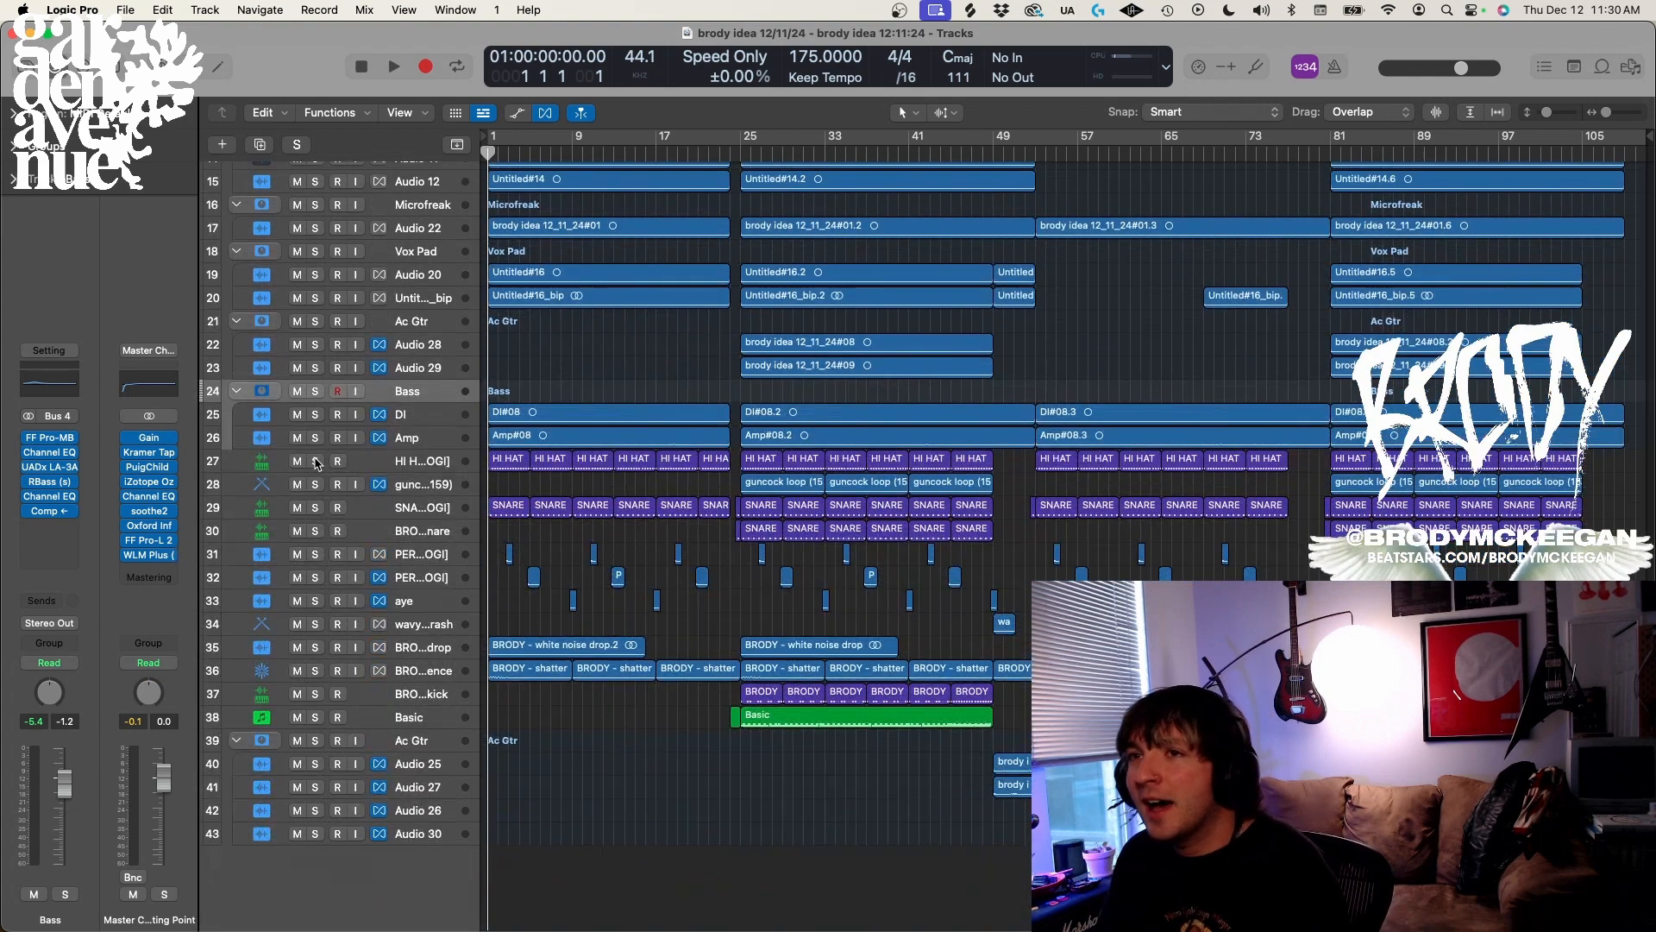
{"action": "left_click_drag", "start_coordinate": [316, 464], "coordinate": [315, 811]}
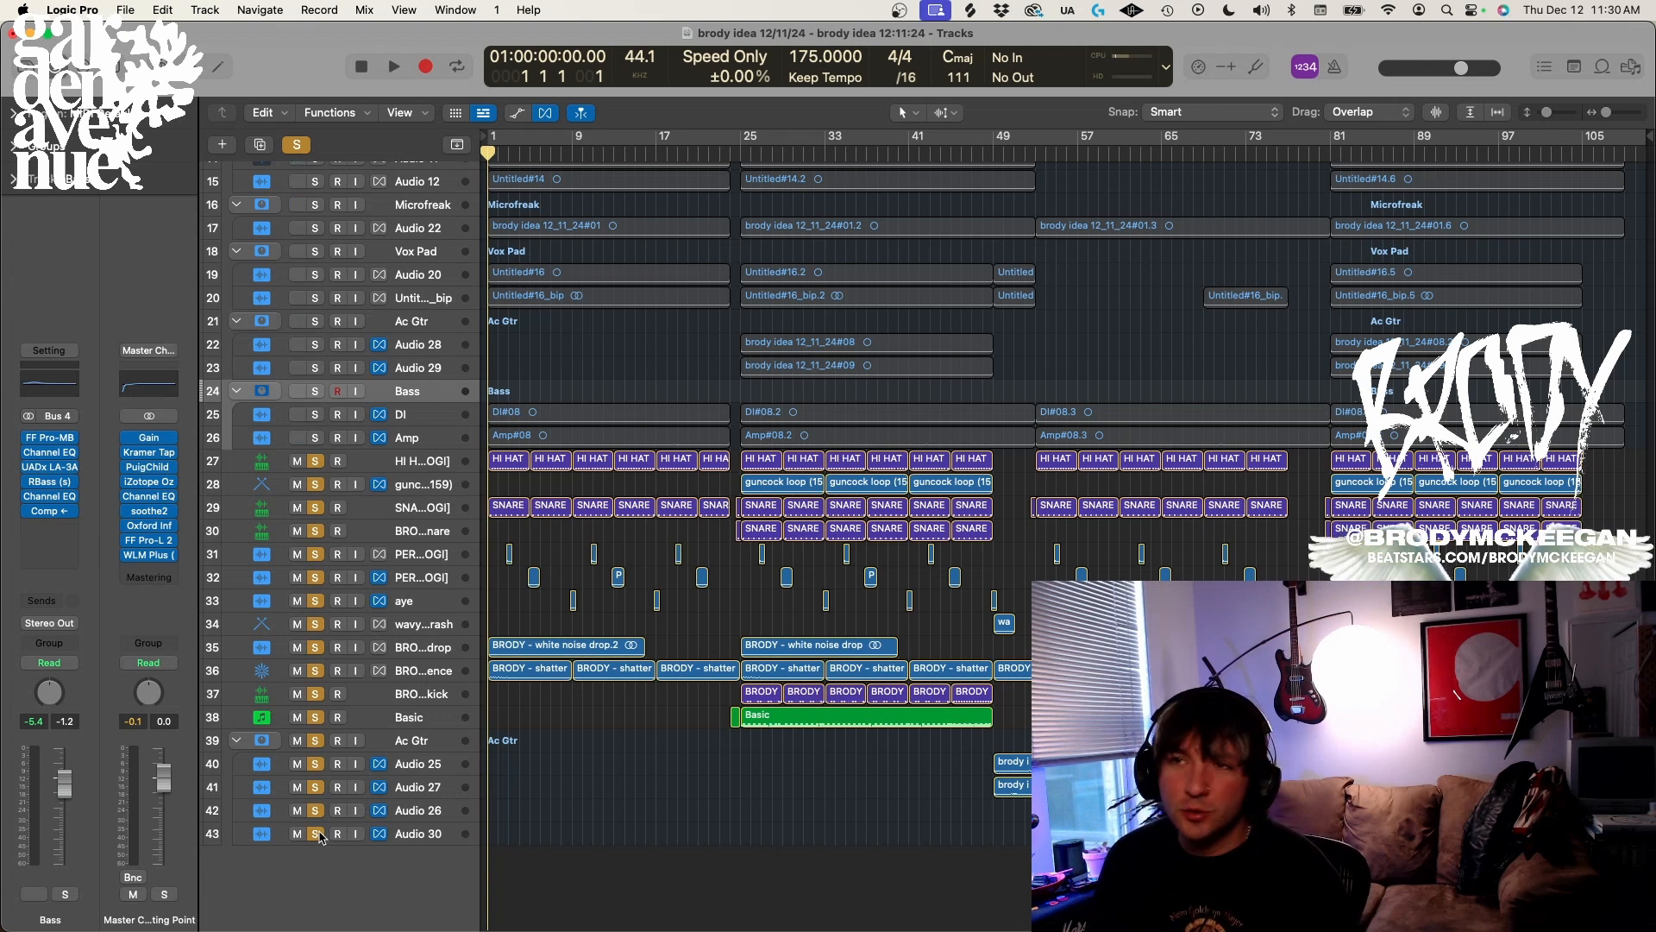
{"action": "left_click", "coordinate": [656, 688], "text": "ctrl+alt"}
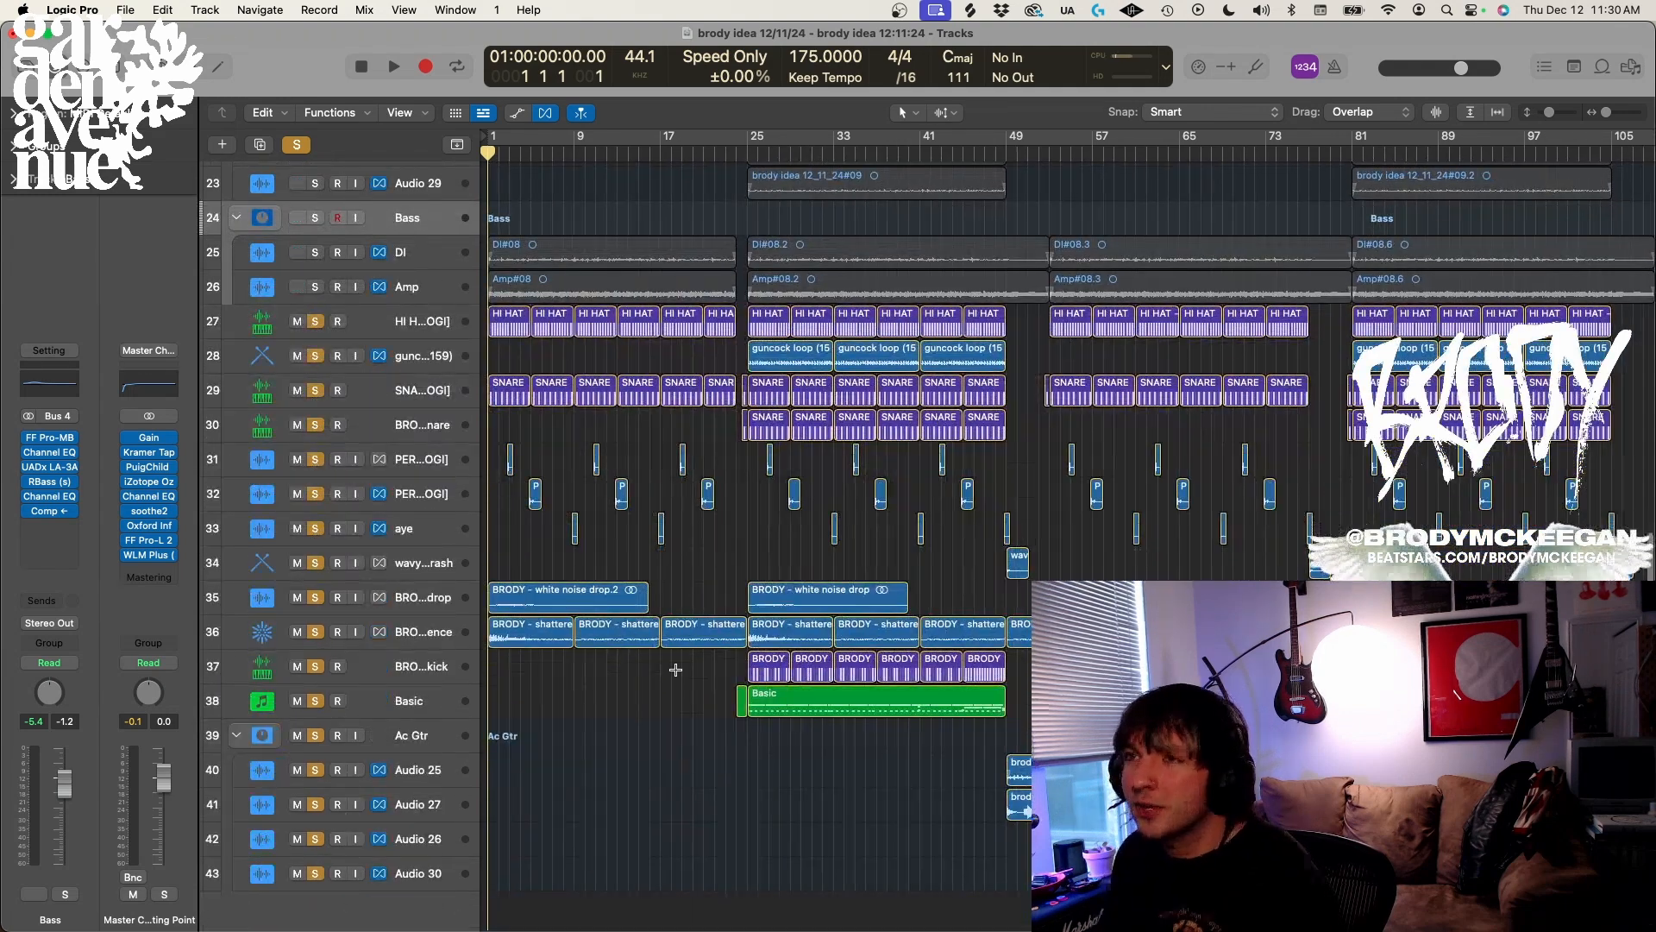
{"action": "key", "text": "space"}
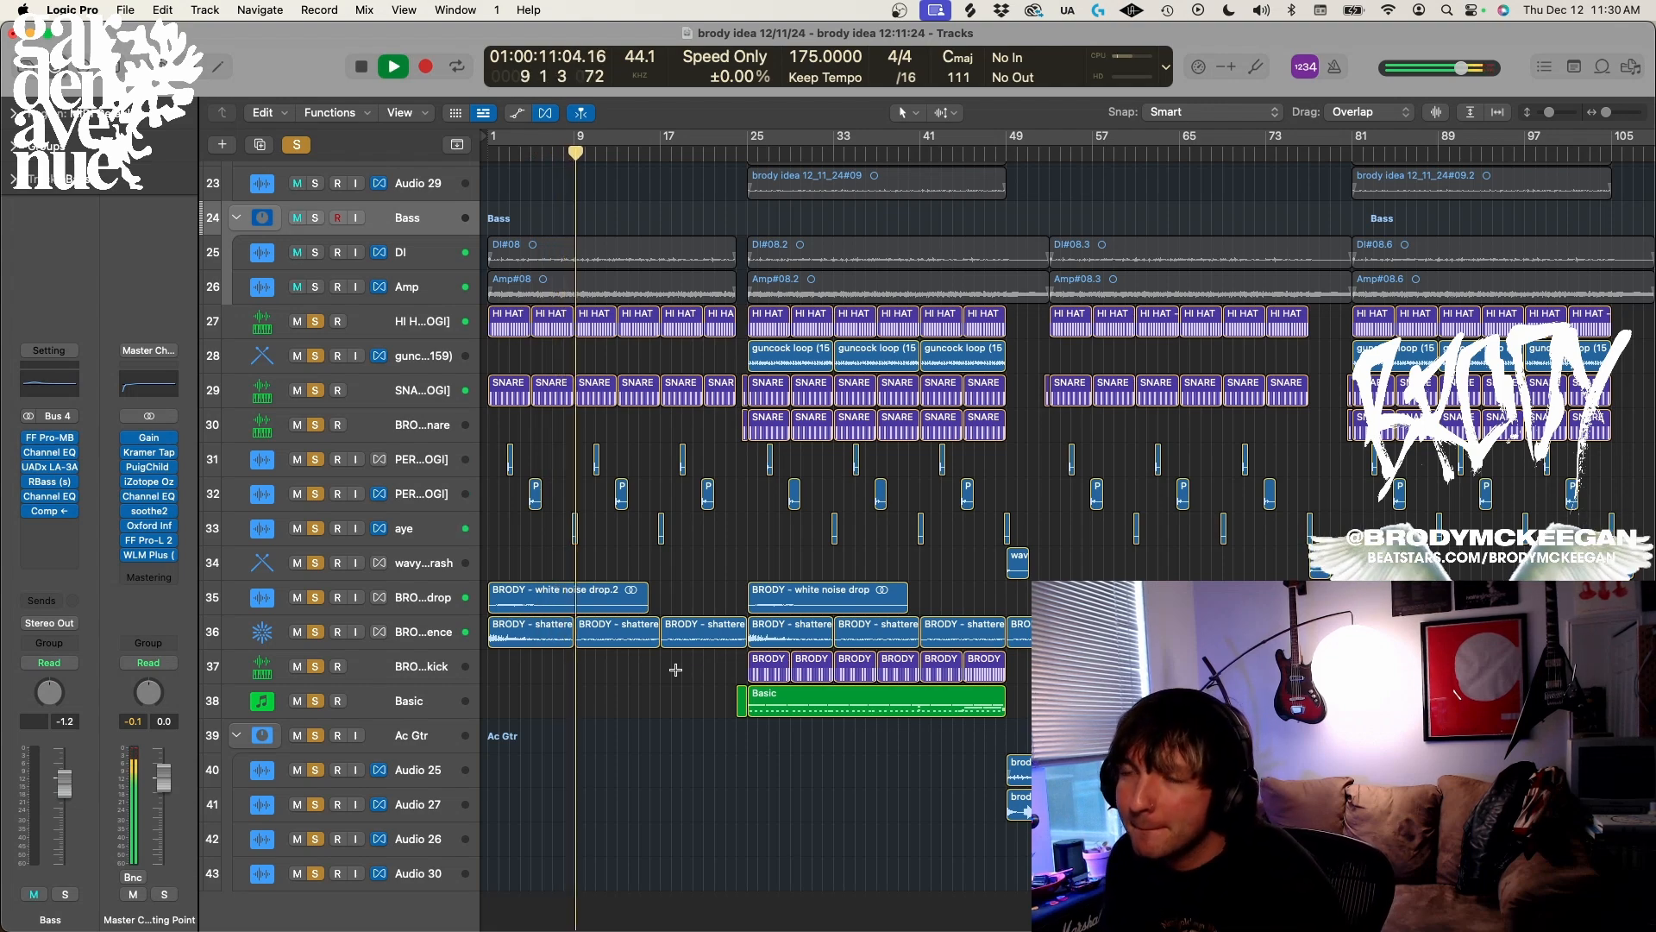
{"action": "key", "text": "space"}
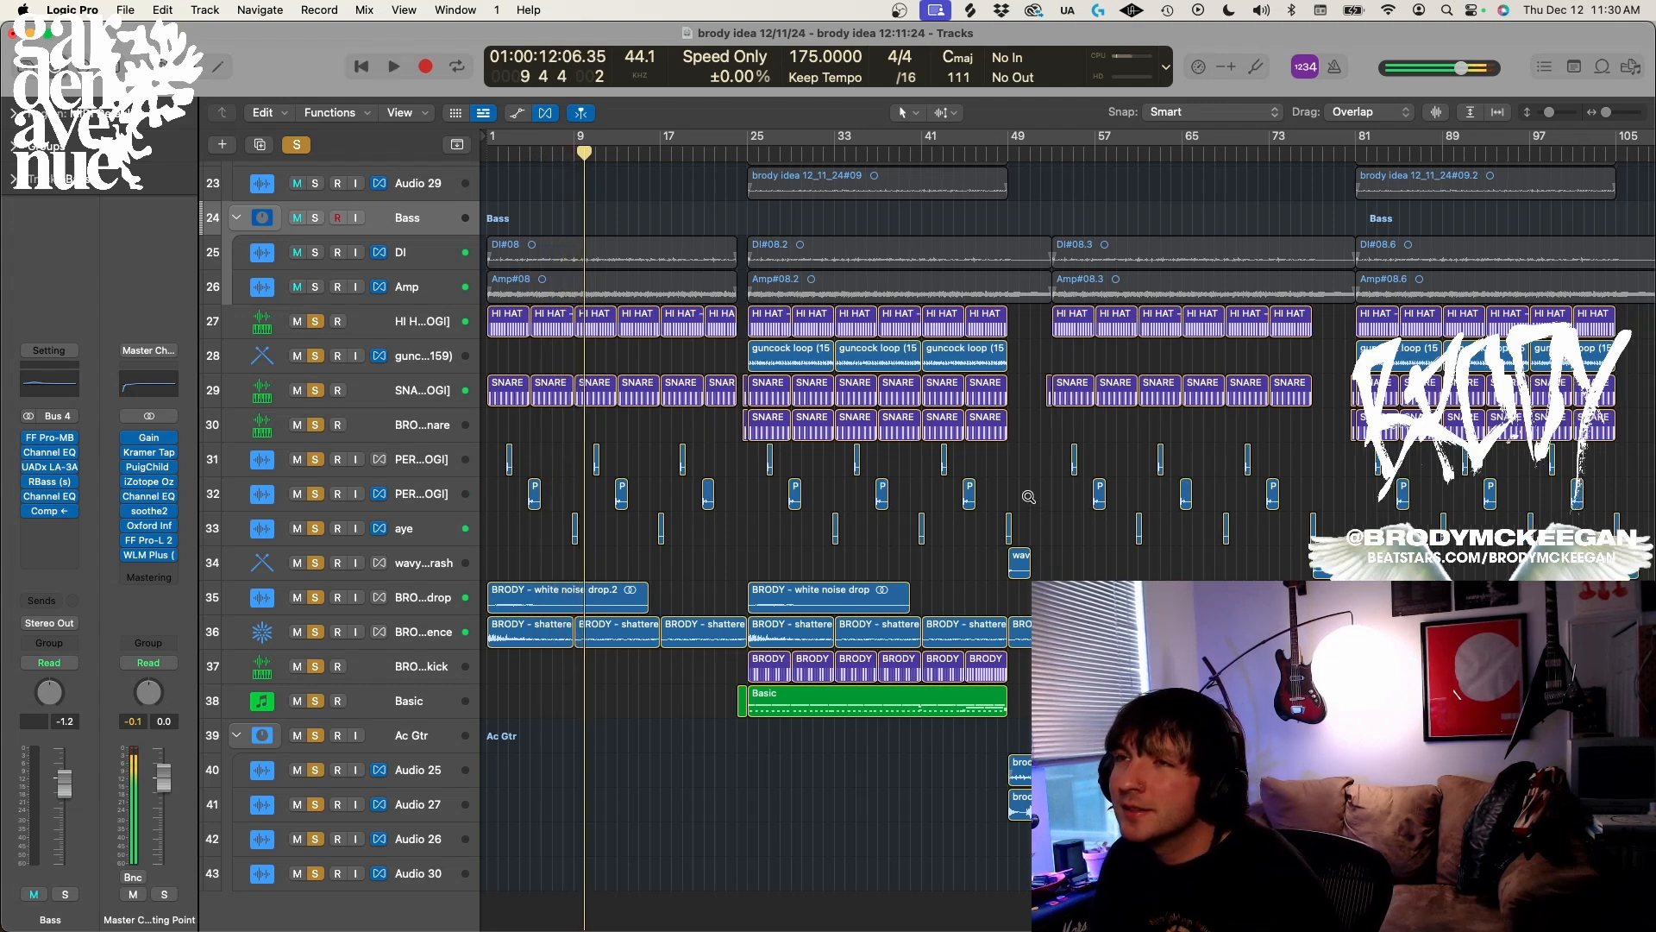
Examine the first HI HAT - FINAL region's pattern in the Step Sequencer and play the soloed tracks from bar 1
{"action": "key", "text": "super+Right"}
{"action": "key", "text": "super+Right"}
{"action": "key", "text": "super+Right"}
{"action": "left_click", "coordinate": [411, 319]}
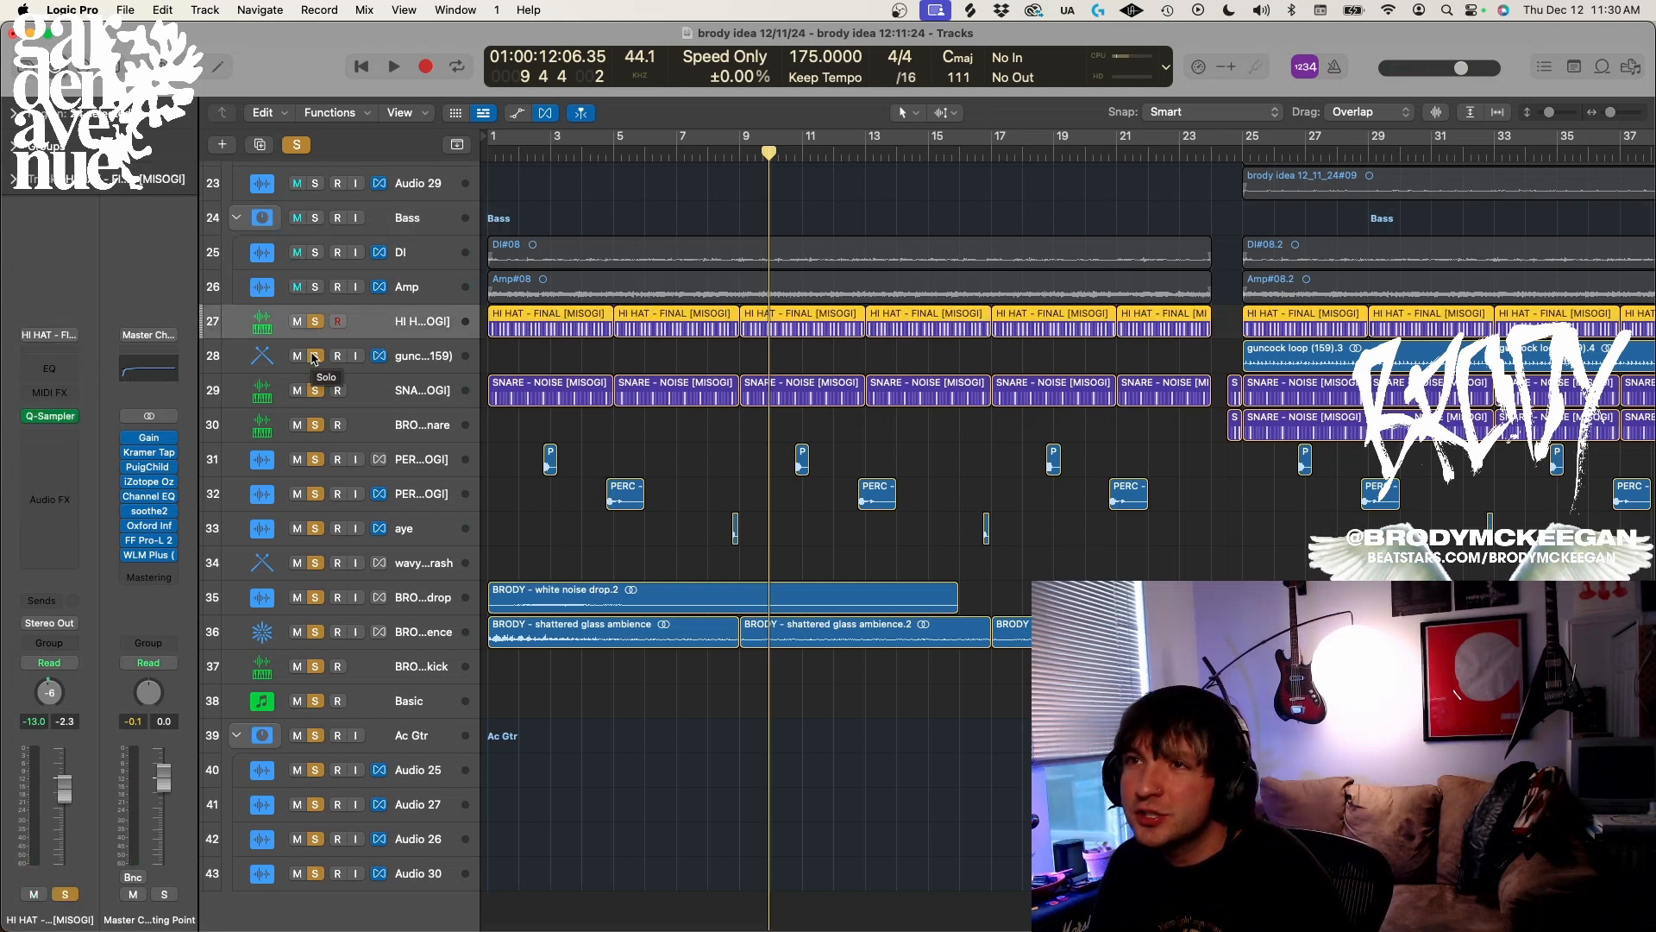
{"action": "key", "text": "e"}
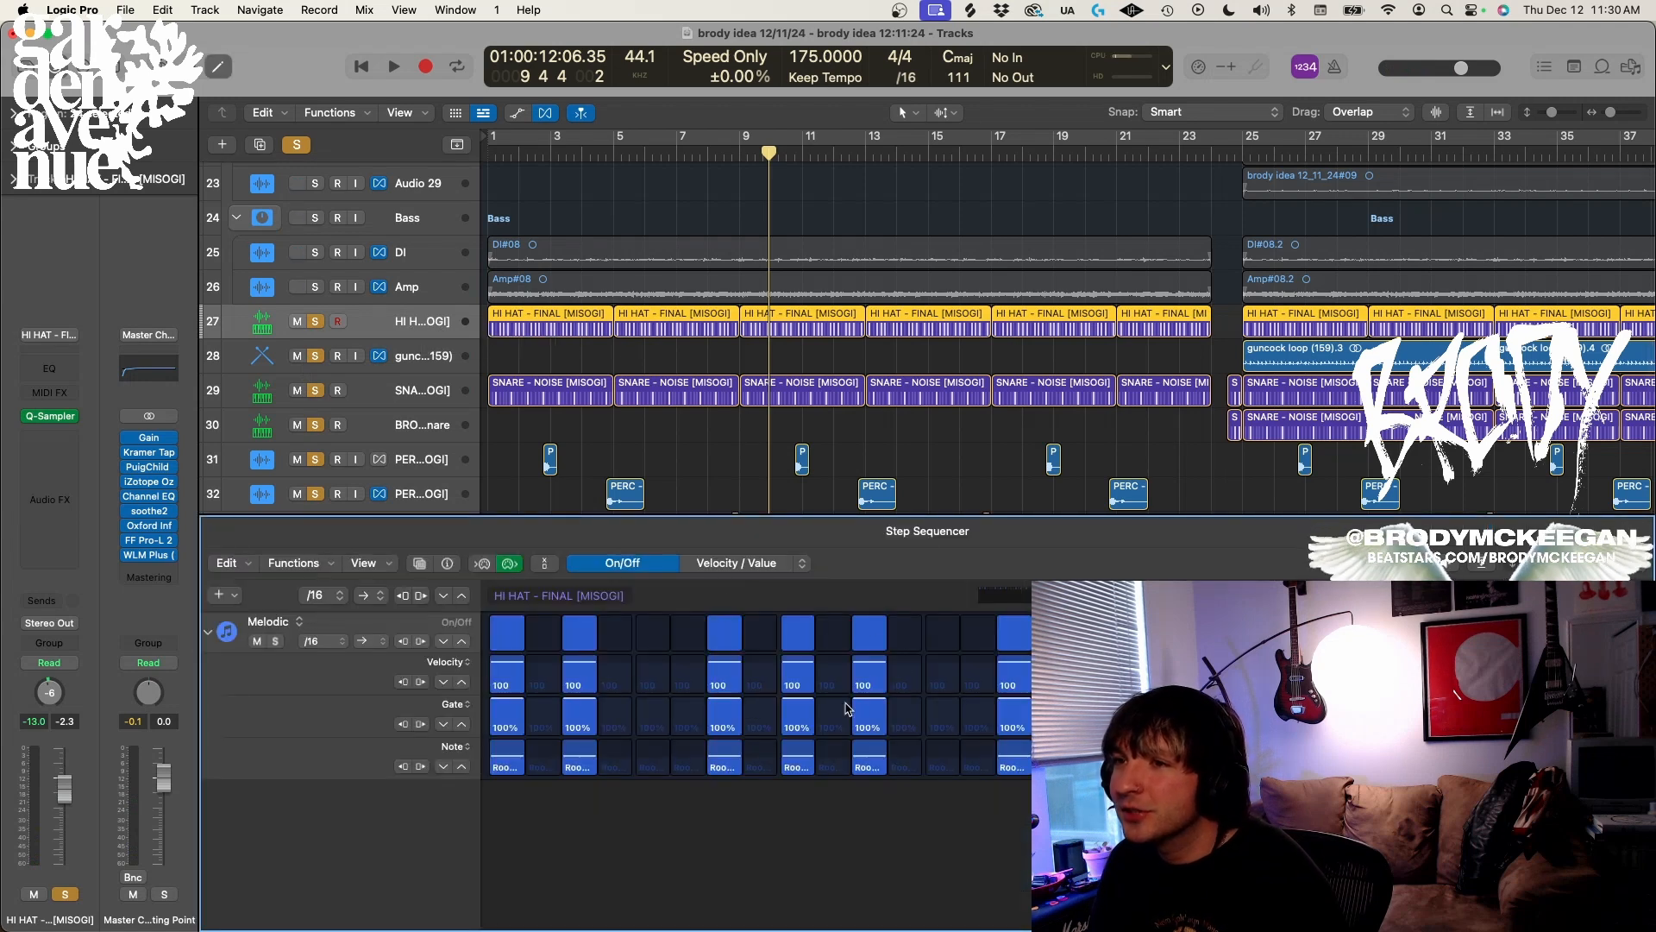
{"action": "left_click", "coordinate": [535, 328]}
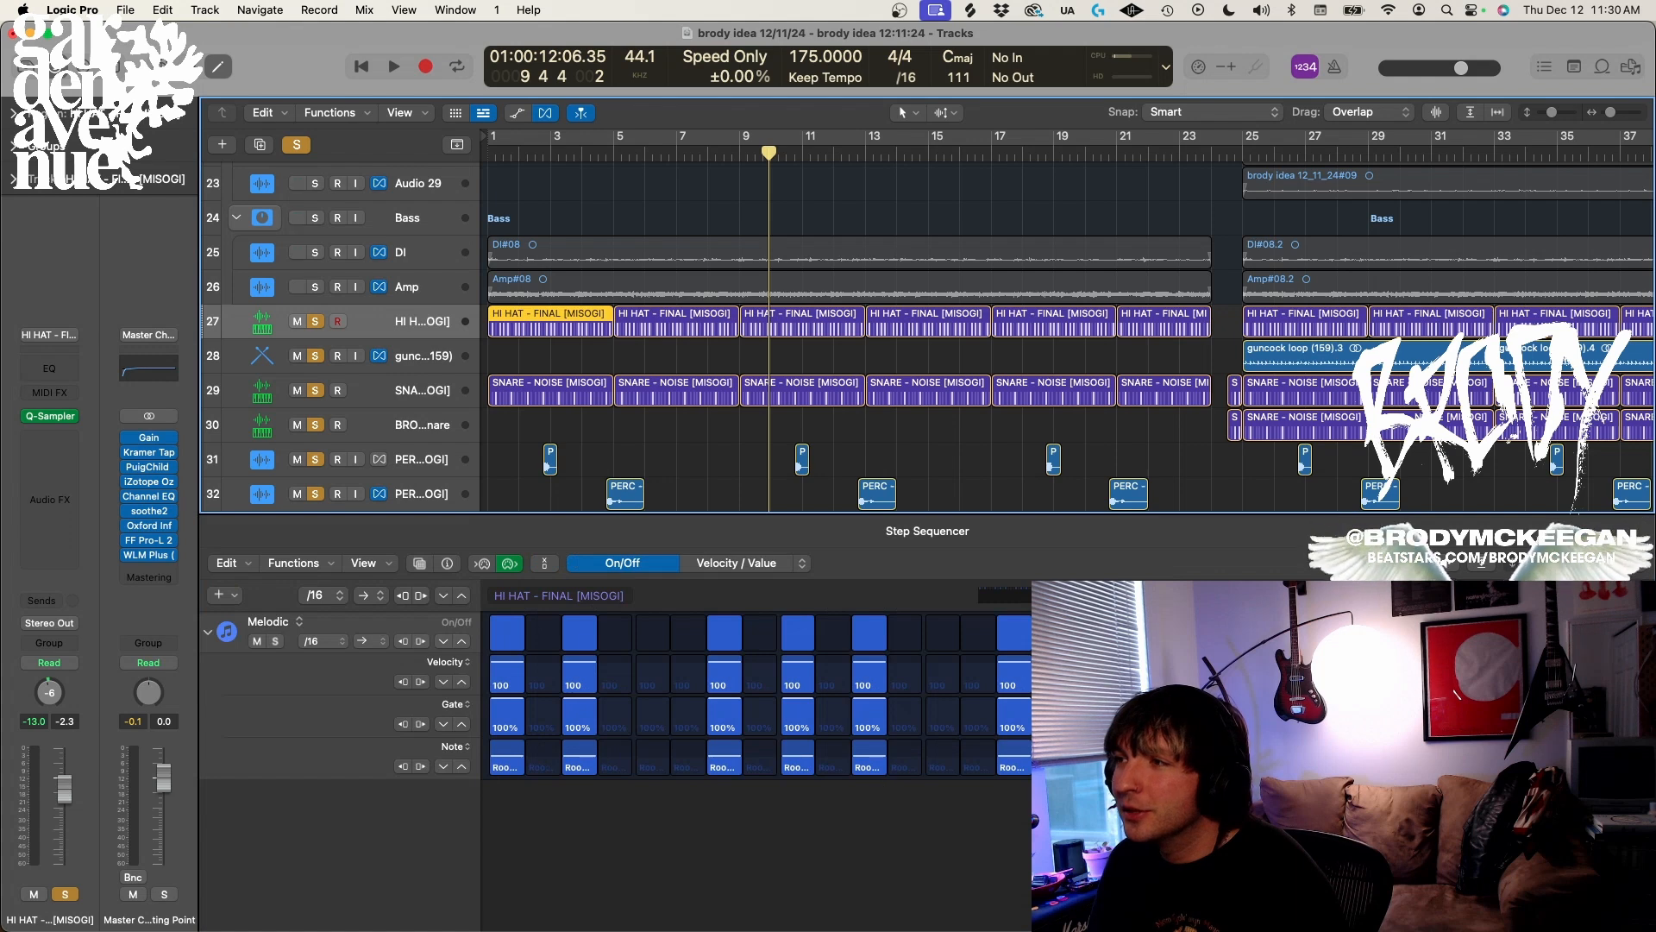
{"action": "key", "text": "Return"}
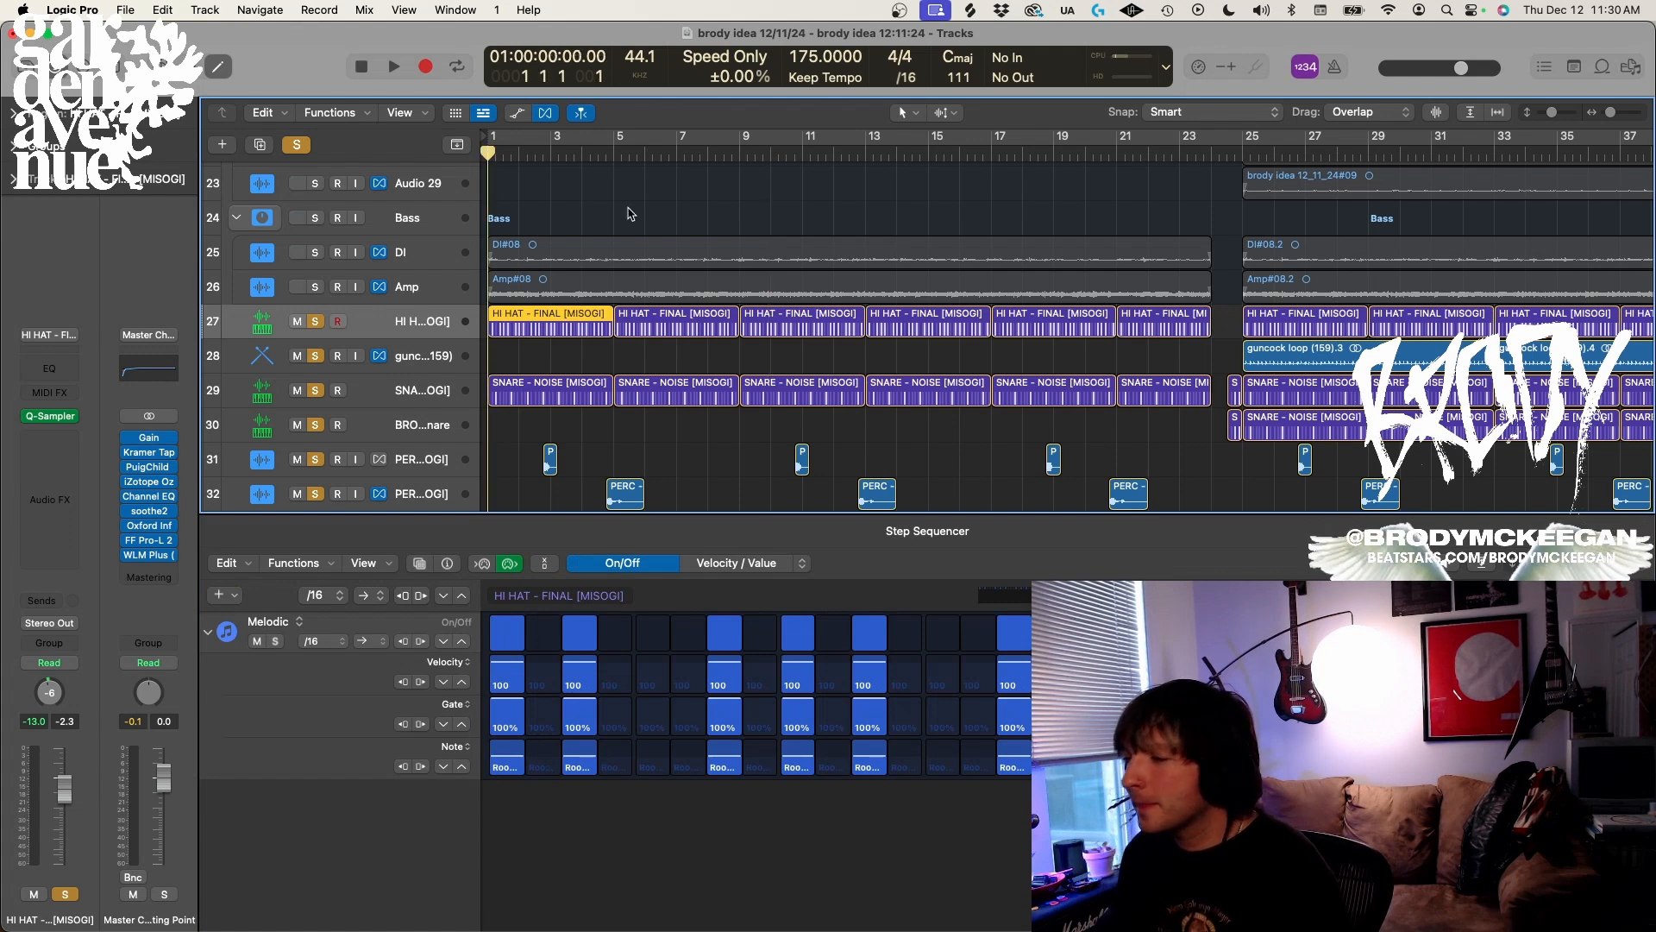
{"action": "key", "text": "space"}
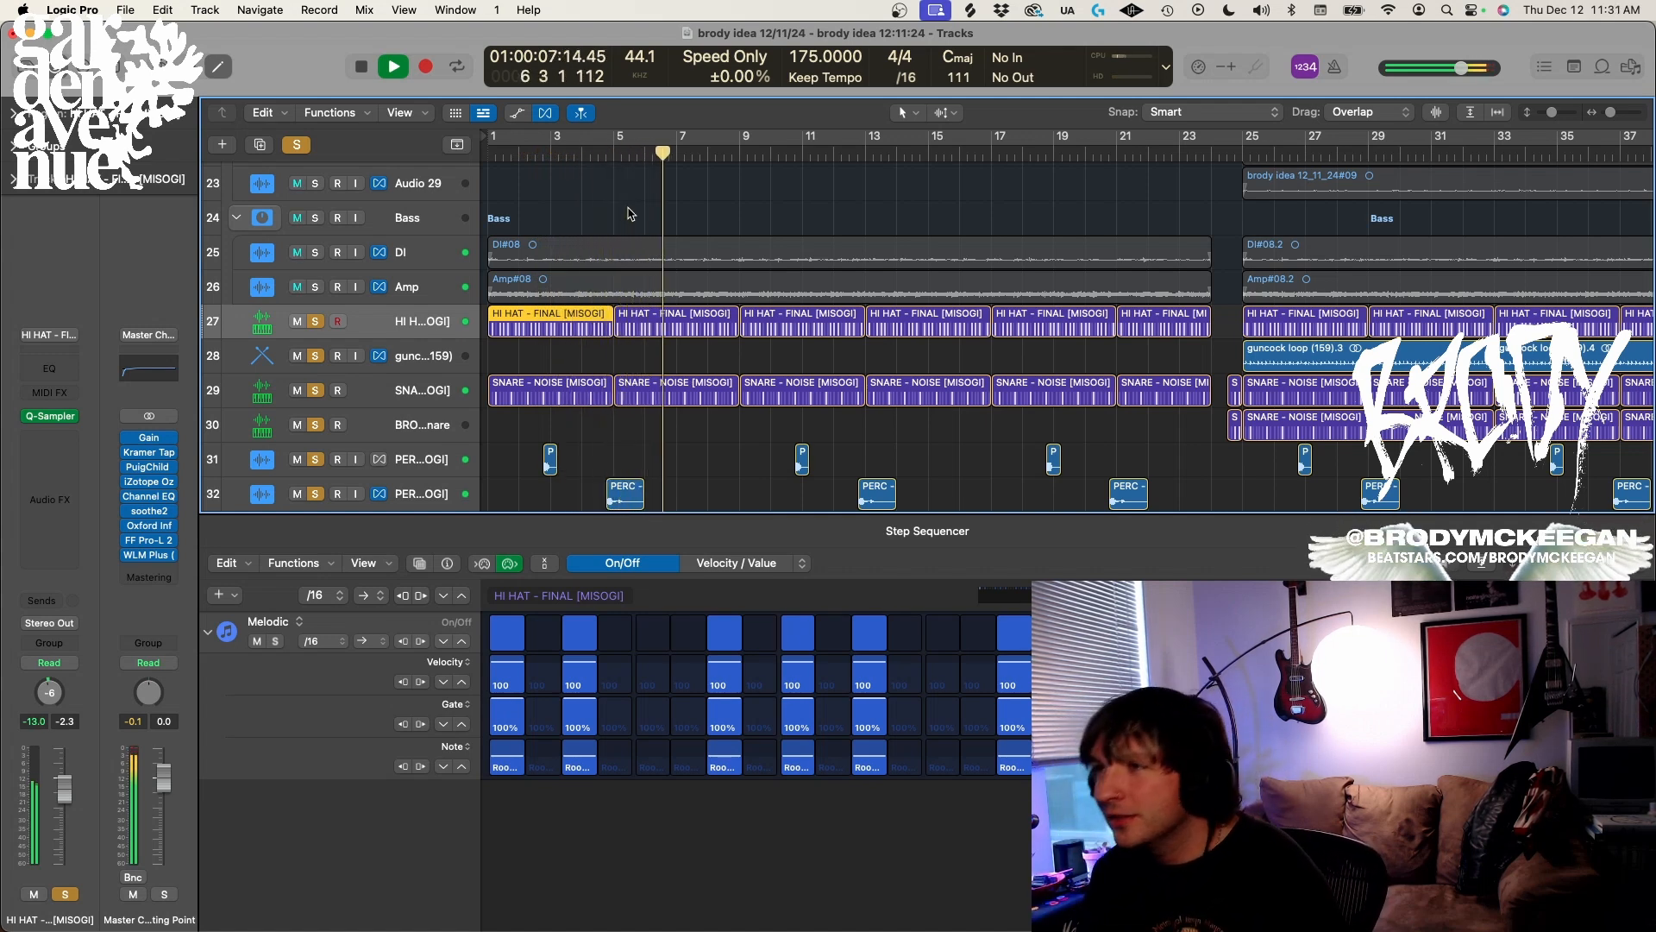
{"action": "key", "text": "space"}
Solo the Bass stack with its DI and Amp tracks as well and play it with the drums from bar 7 to bar 11
{"action": "scroll", "coordinate": [560, 354], "scroll_direction": "down", "scroll_amount": 3}
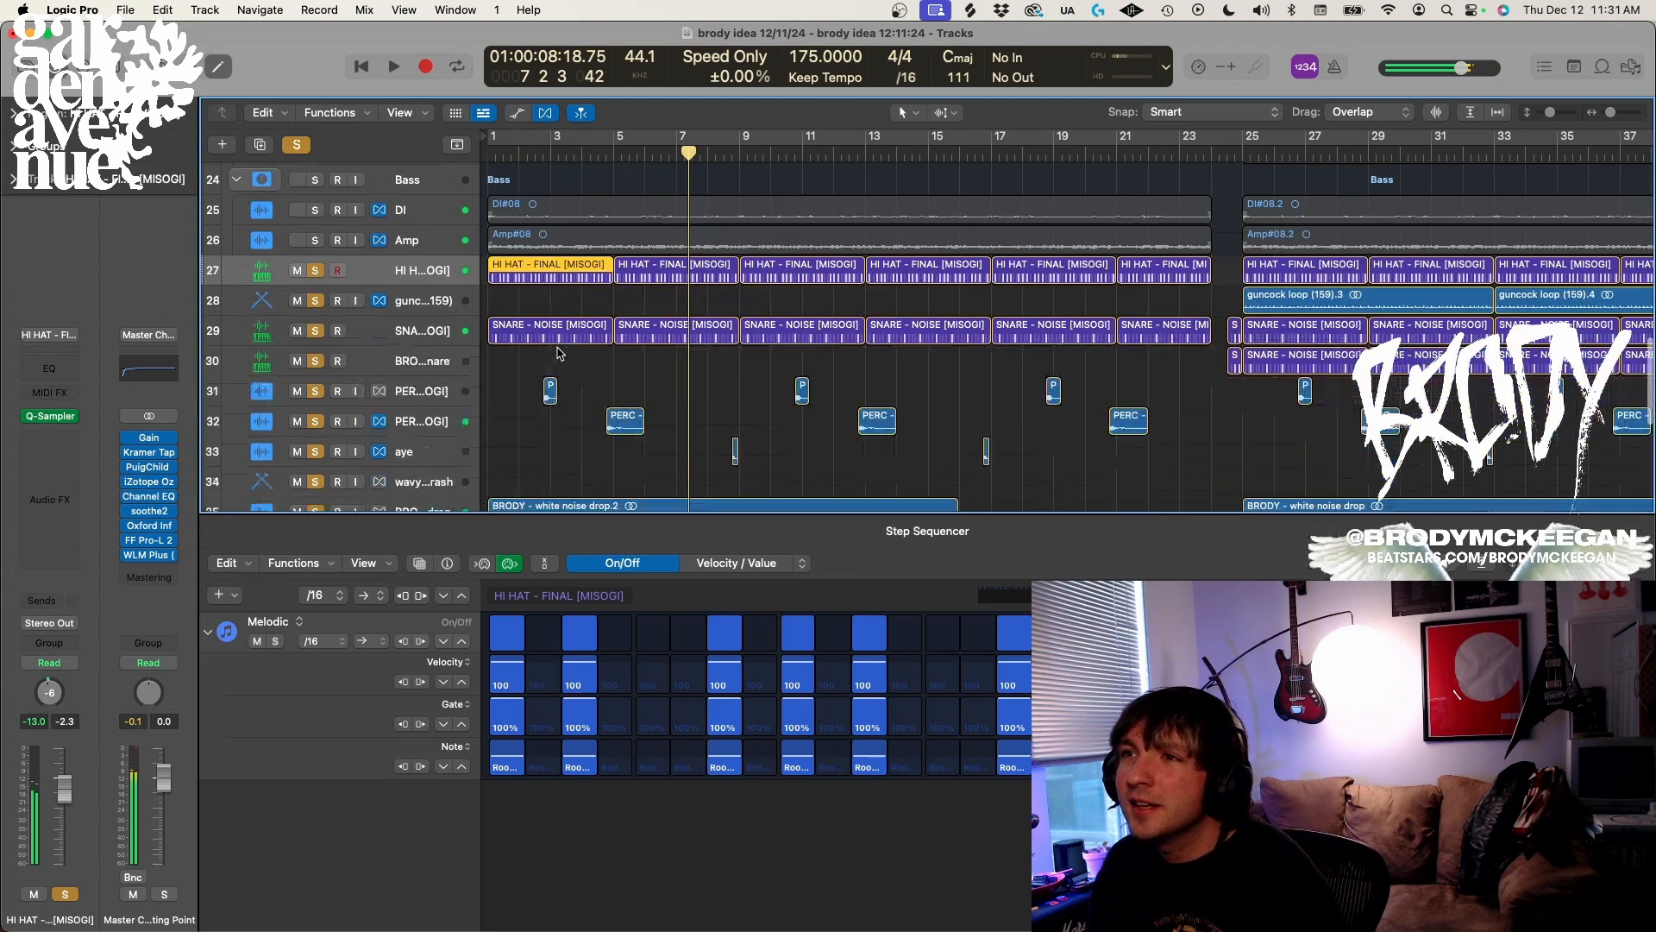
{"action": "scroll", "coordinate": [560, 354], "scroll_direction": "down", "scroll_amount": 5}
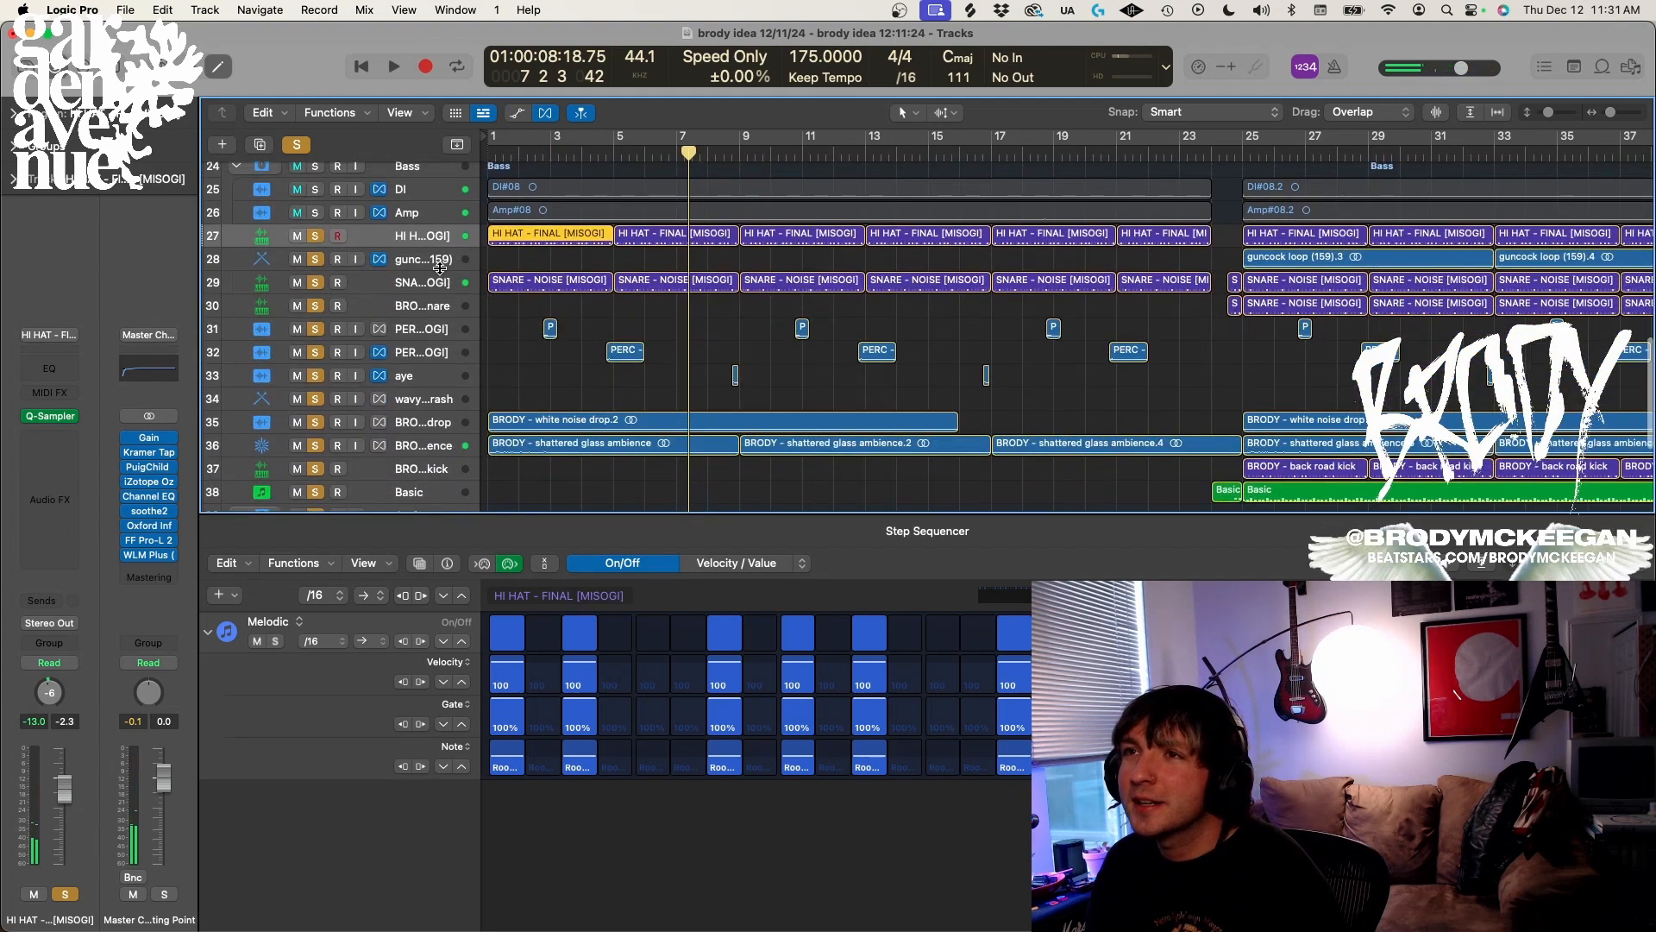
{"action": "scroll", "coordinate": [440, 267], "scroll_direction": "up", "scroll_amount": 2}
{"action": "key", "text": "space"}
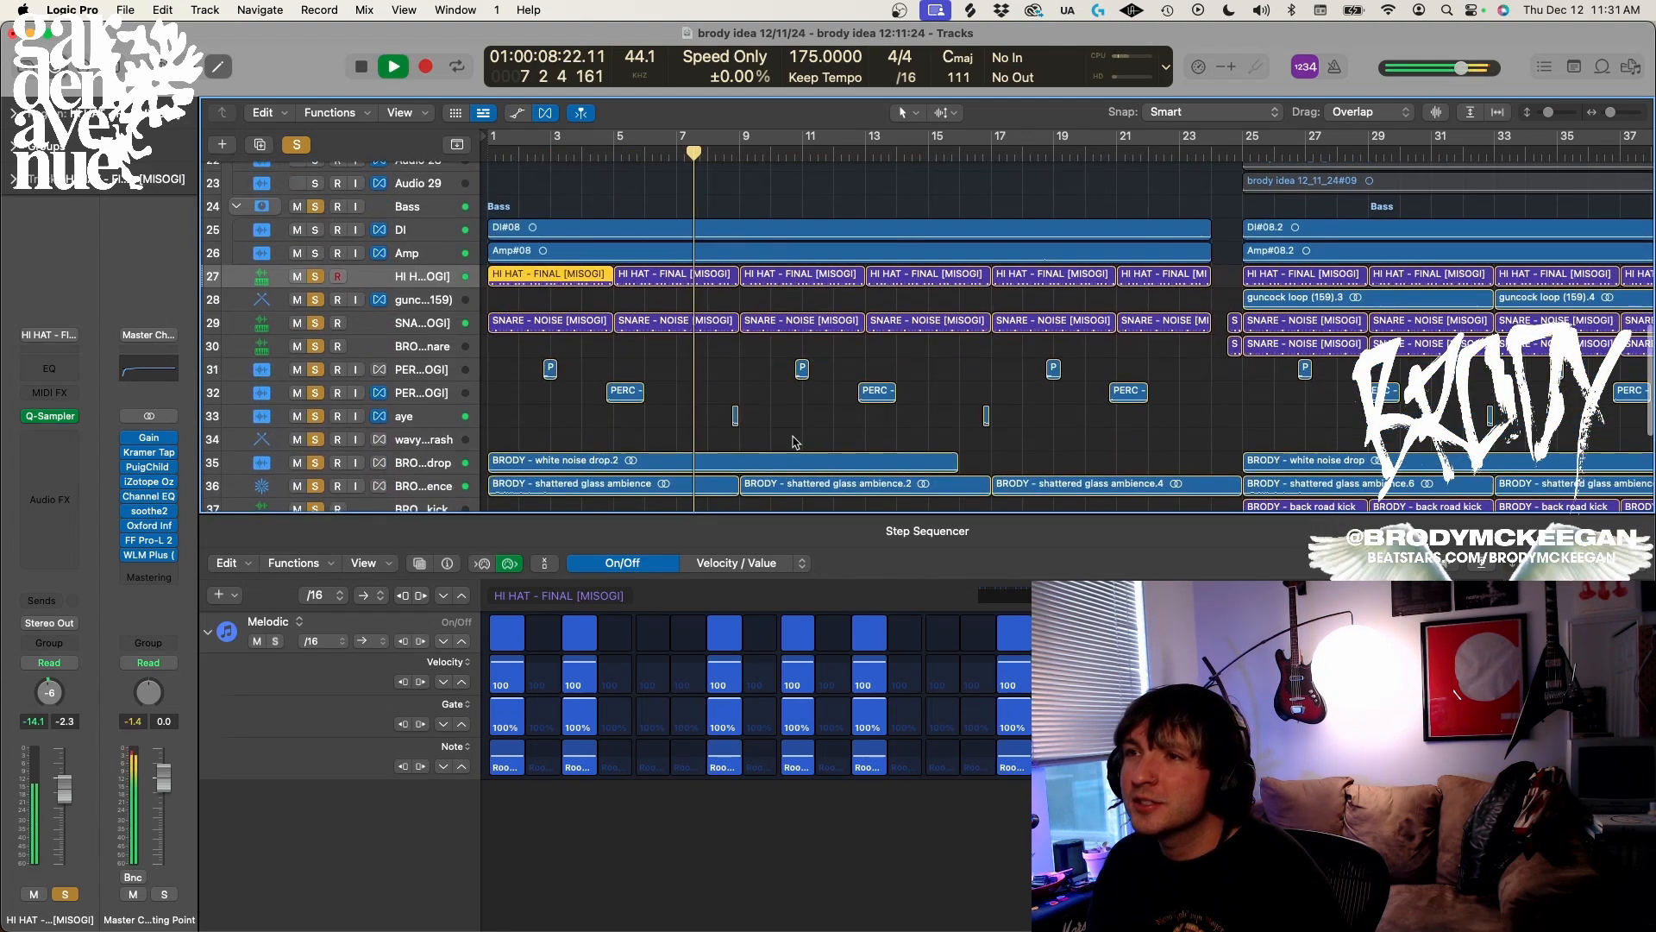
{"action": "scroll", "coordinate": [794, 442], "scroll_direction": "down", "scroll_amount": 3}
{"action": "scroll", "coordinate": [757, 417], "scroll_direction": "left", "scroll_amount": 5}
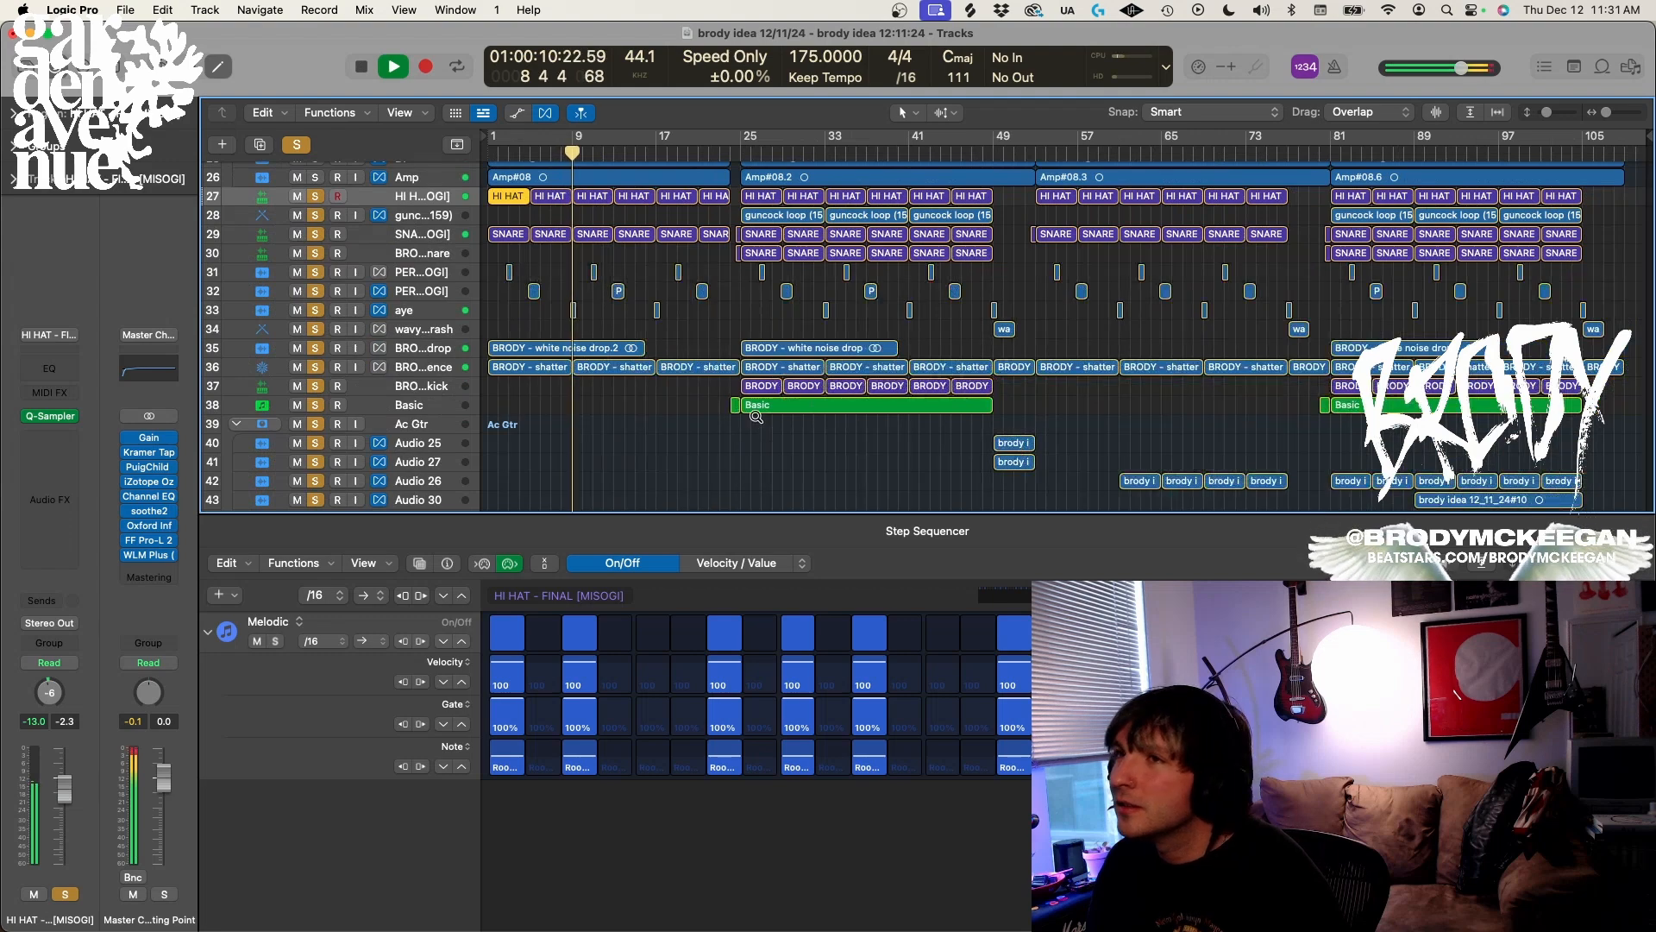
{"action": "scroll", "coordinate": [756, 418], "scroll_direction": "up", "scroll_amount": 4}
{"action": "scroll", "coordinate": [756, 417], "scroll_direction": "right", "scroll_amount": 2}
{"action": "scroll", "coordinate": [757, 419], "scroll_direction": "up", "scroll_amount": 3}
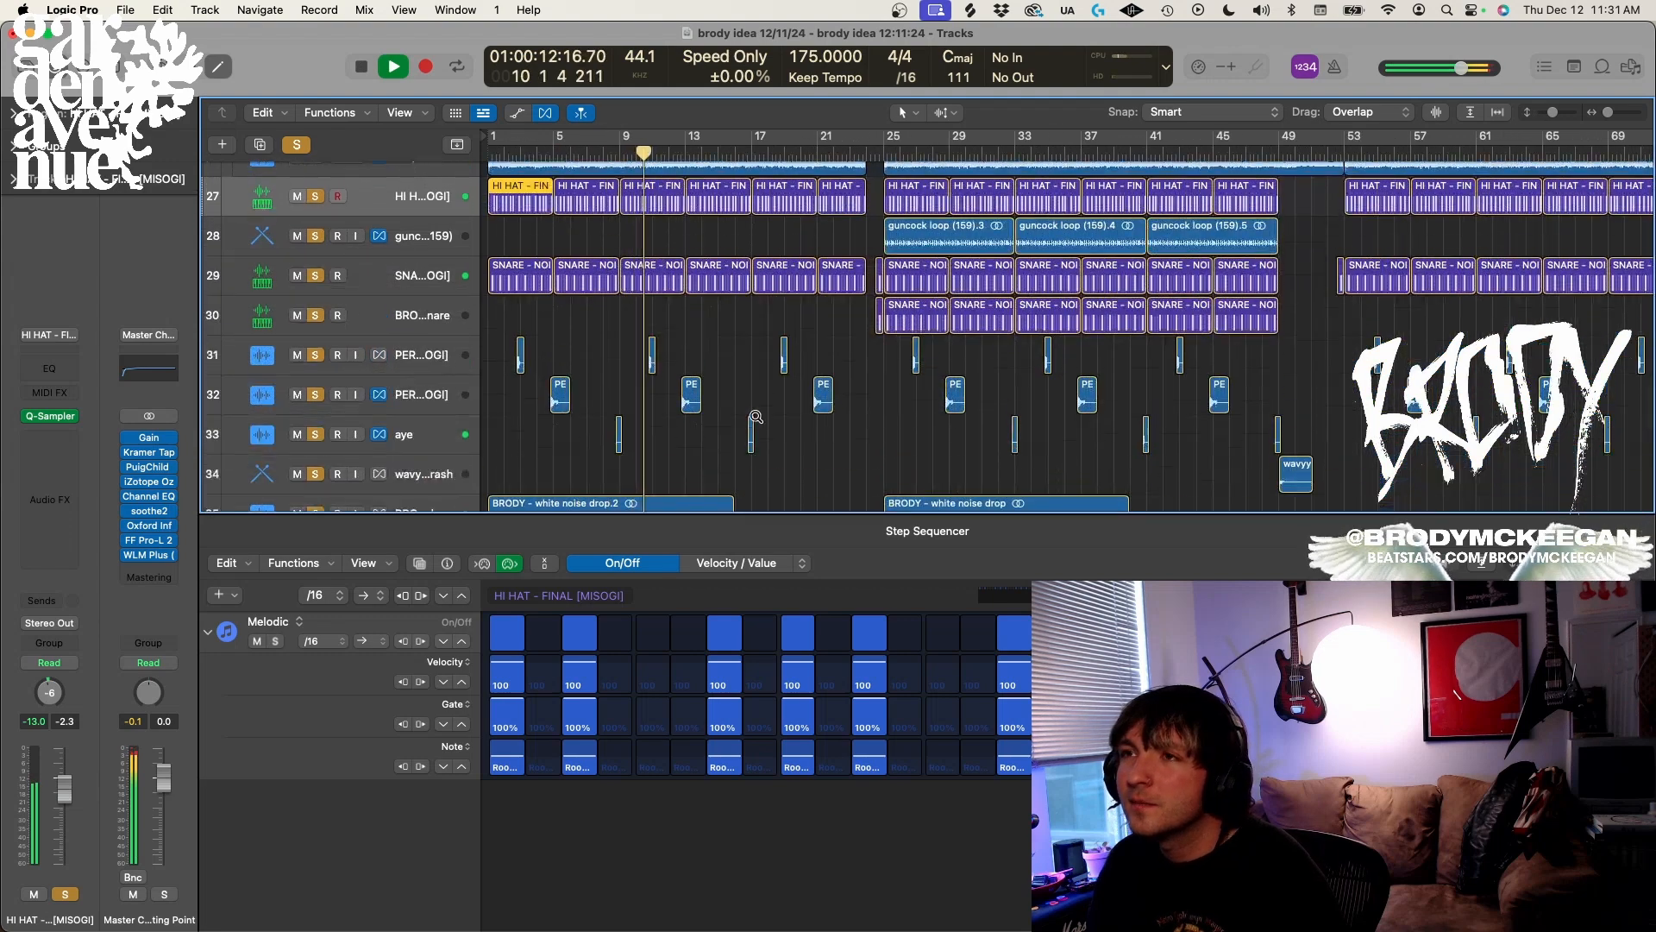
{"action": "scroll", "coordinate": [757, 417], "scroll_direction": "right", "scroll_amount": 4}
{"action": "scroll", "coordinate": [757, 417], "scroll_direction": "down", "scroll_amount": 1}
{"action": "key", "text": "space"}
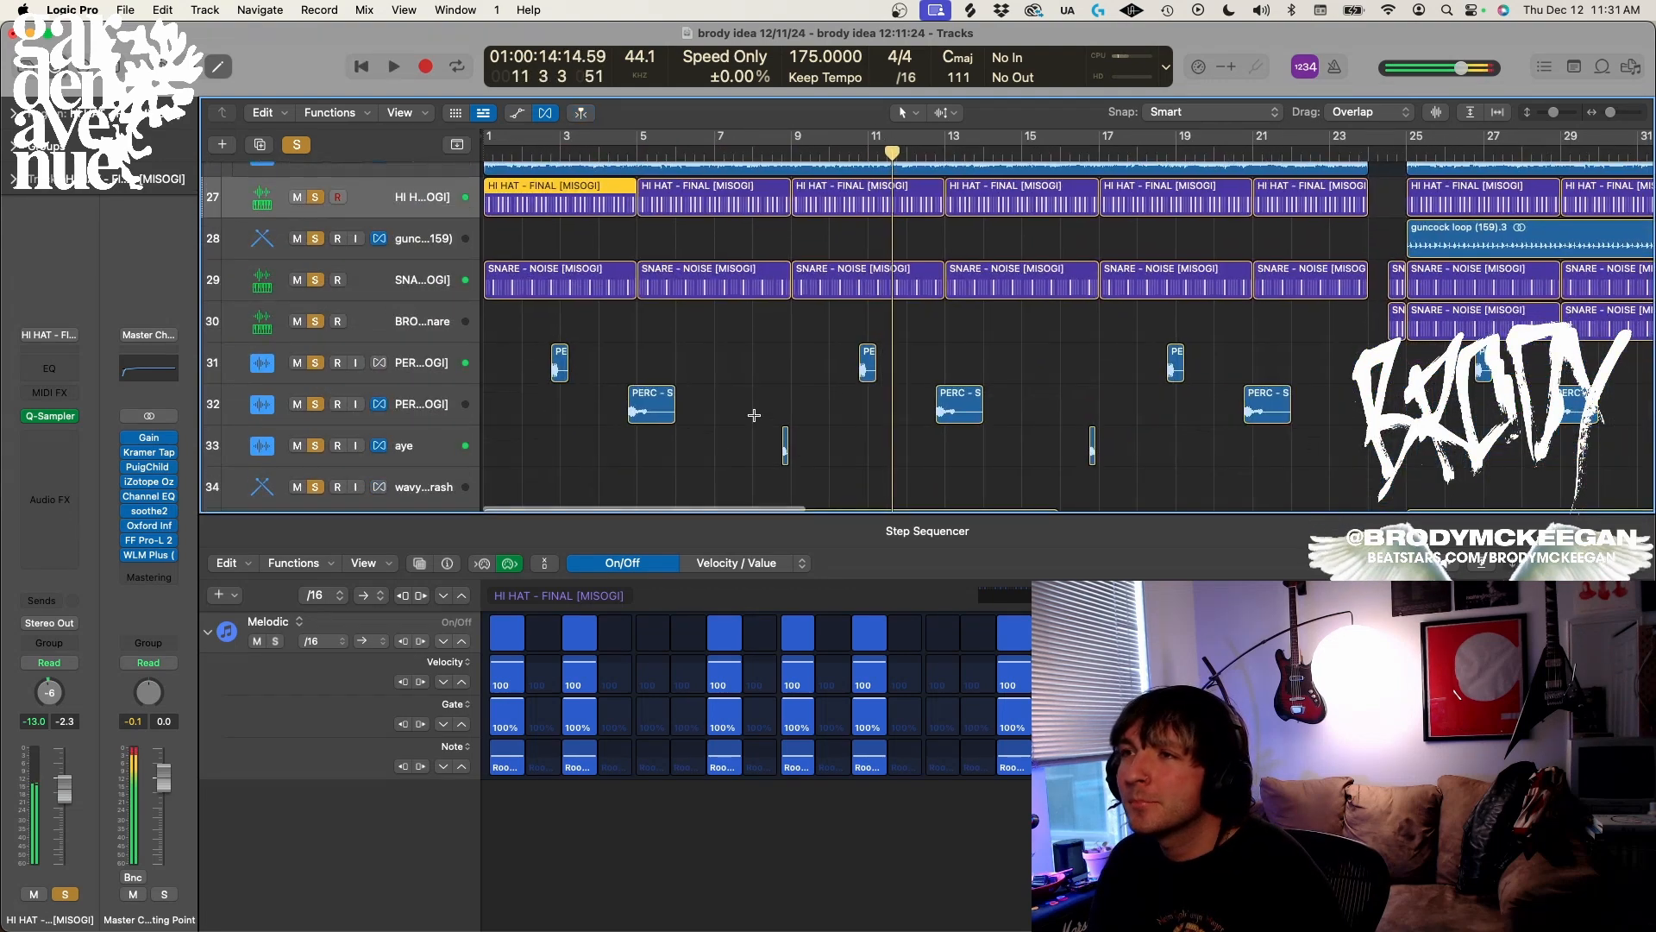
Close the Step Sequencer and play the short passage around the first aye sample, from about bar 8 to bar 9
{"action": "key", "text": "e"}
{"action": "scroll", "coordinate": [757, 417], "scroll_direction": "right", "scroll_amount": 1}
{"action": "scroll", "coordinate": [756, 417], "scroll_direction": "down", "scroll_amount": 1}
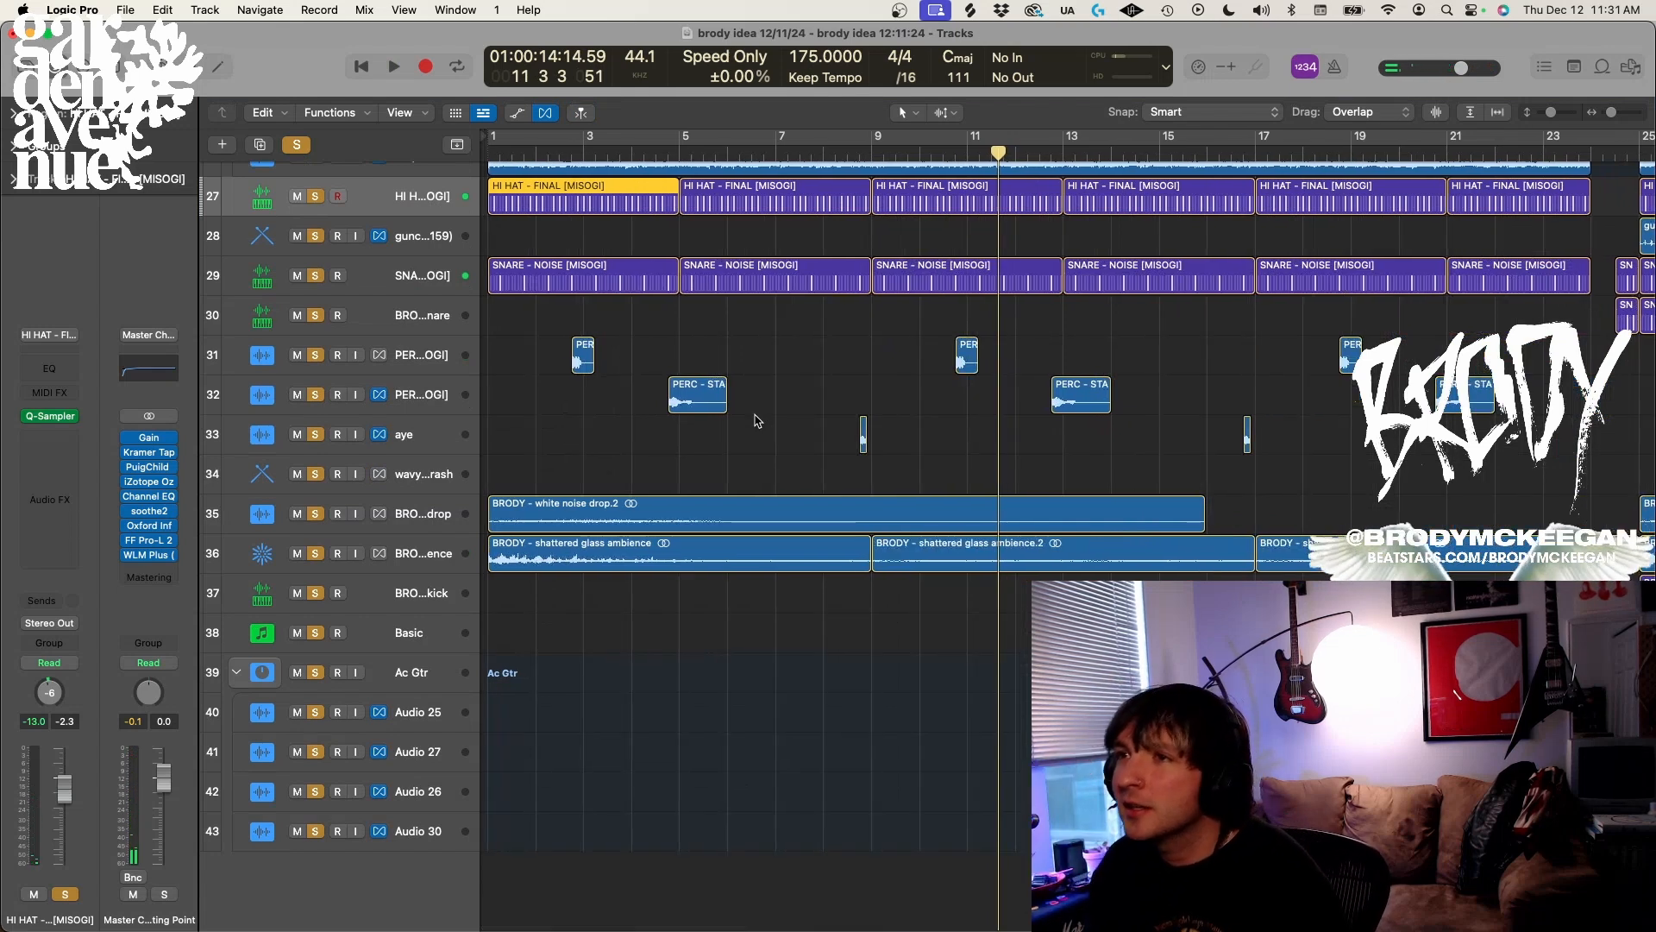
{"action": "key", "text": "Return"}
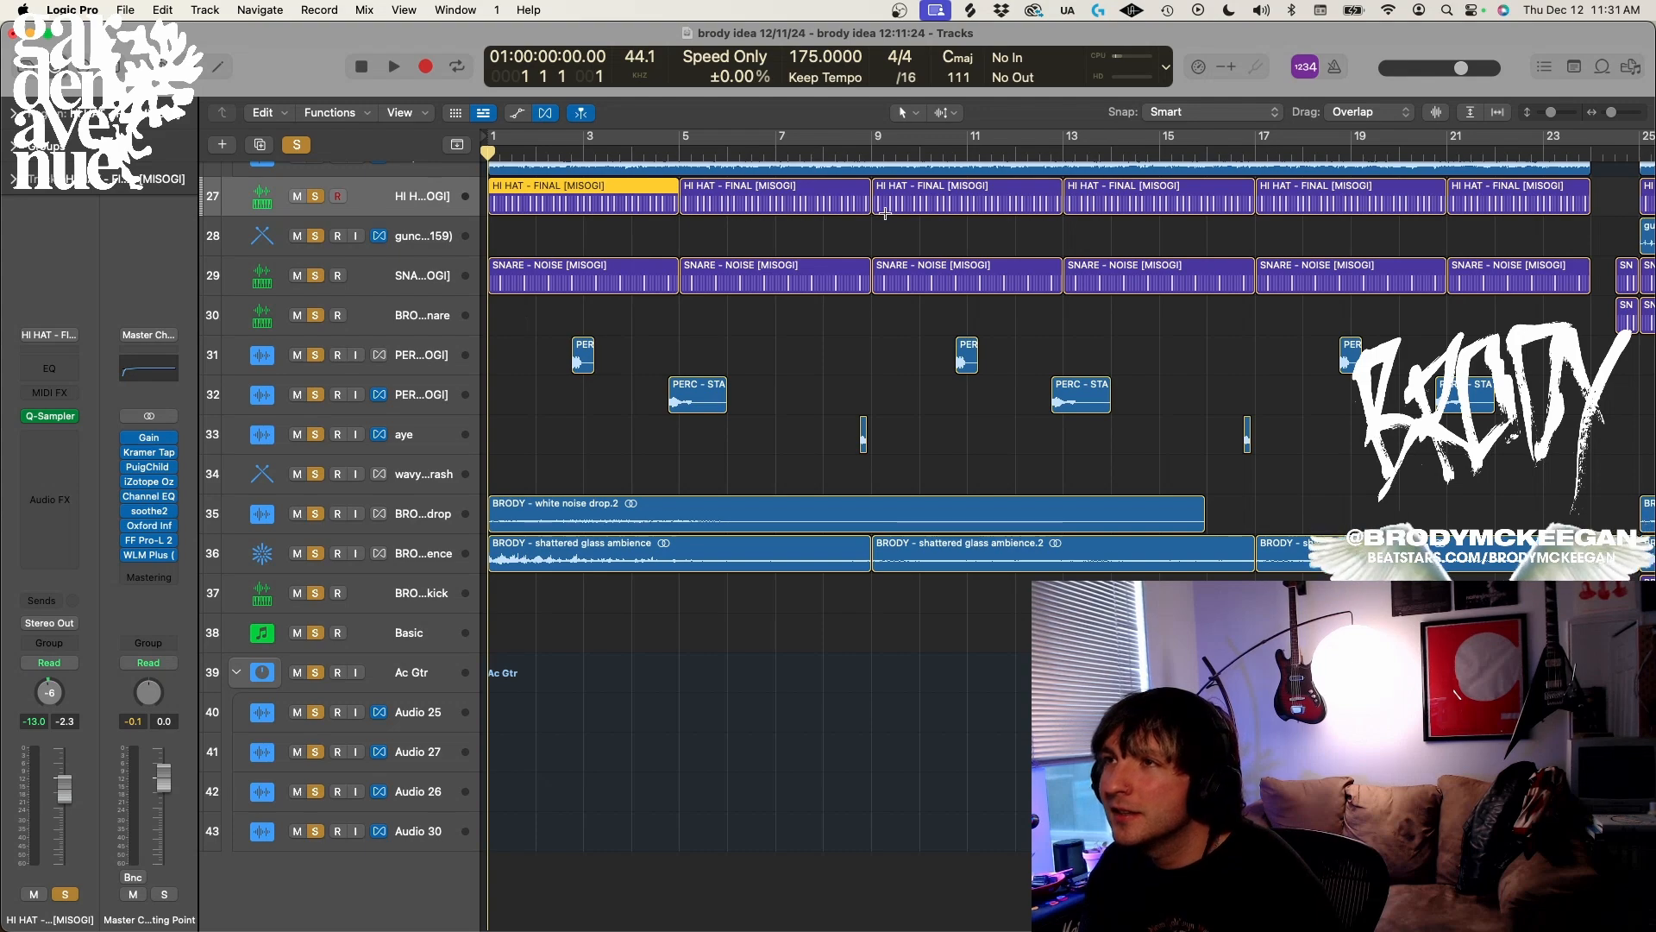
{"action": "left_click", "coordinate": [842, 156]}
{"action": "key", "text": "space"}
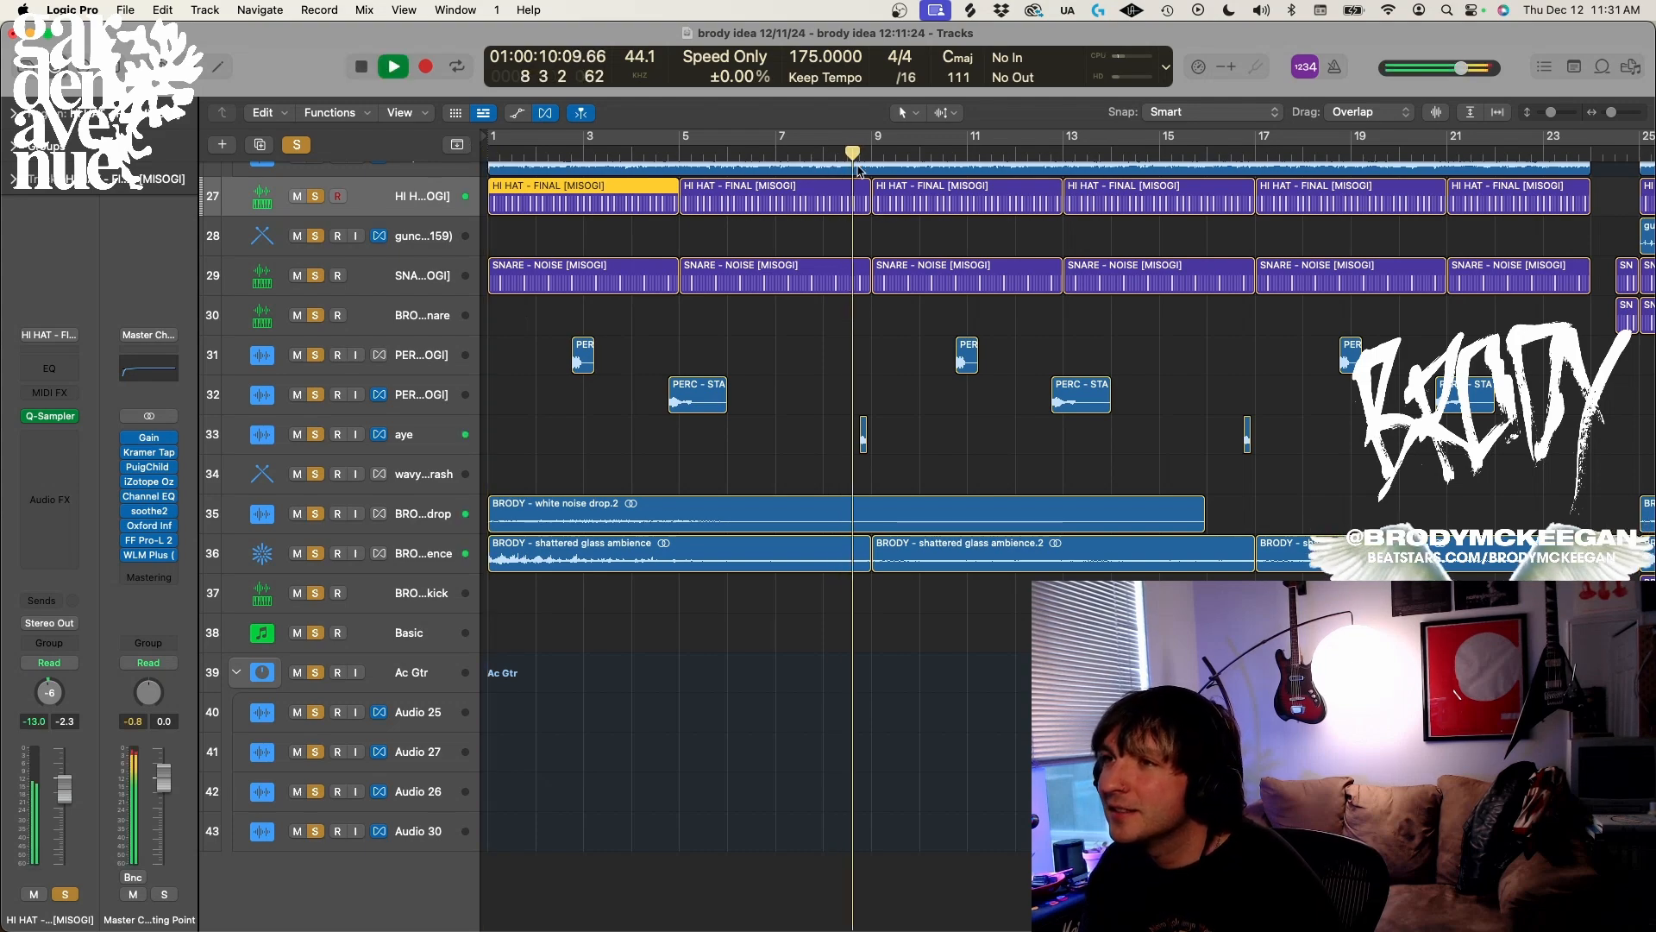
{"action": "key", "text": "space"}
Open the Basic region starting at bar 25 in the Piano Roll, audition groups of its notes, and close the editor
{"action": "scroll", "coordinate": [1024, 477], "scroll_direction": "right", "scroll_amount": 5}
{"action": "scroll", "coordinate": [1024, 477], "scroll_direction": "up", "scroll_amount": 3}
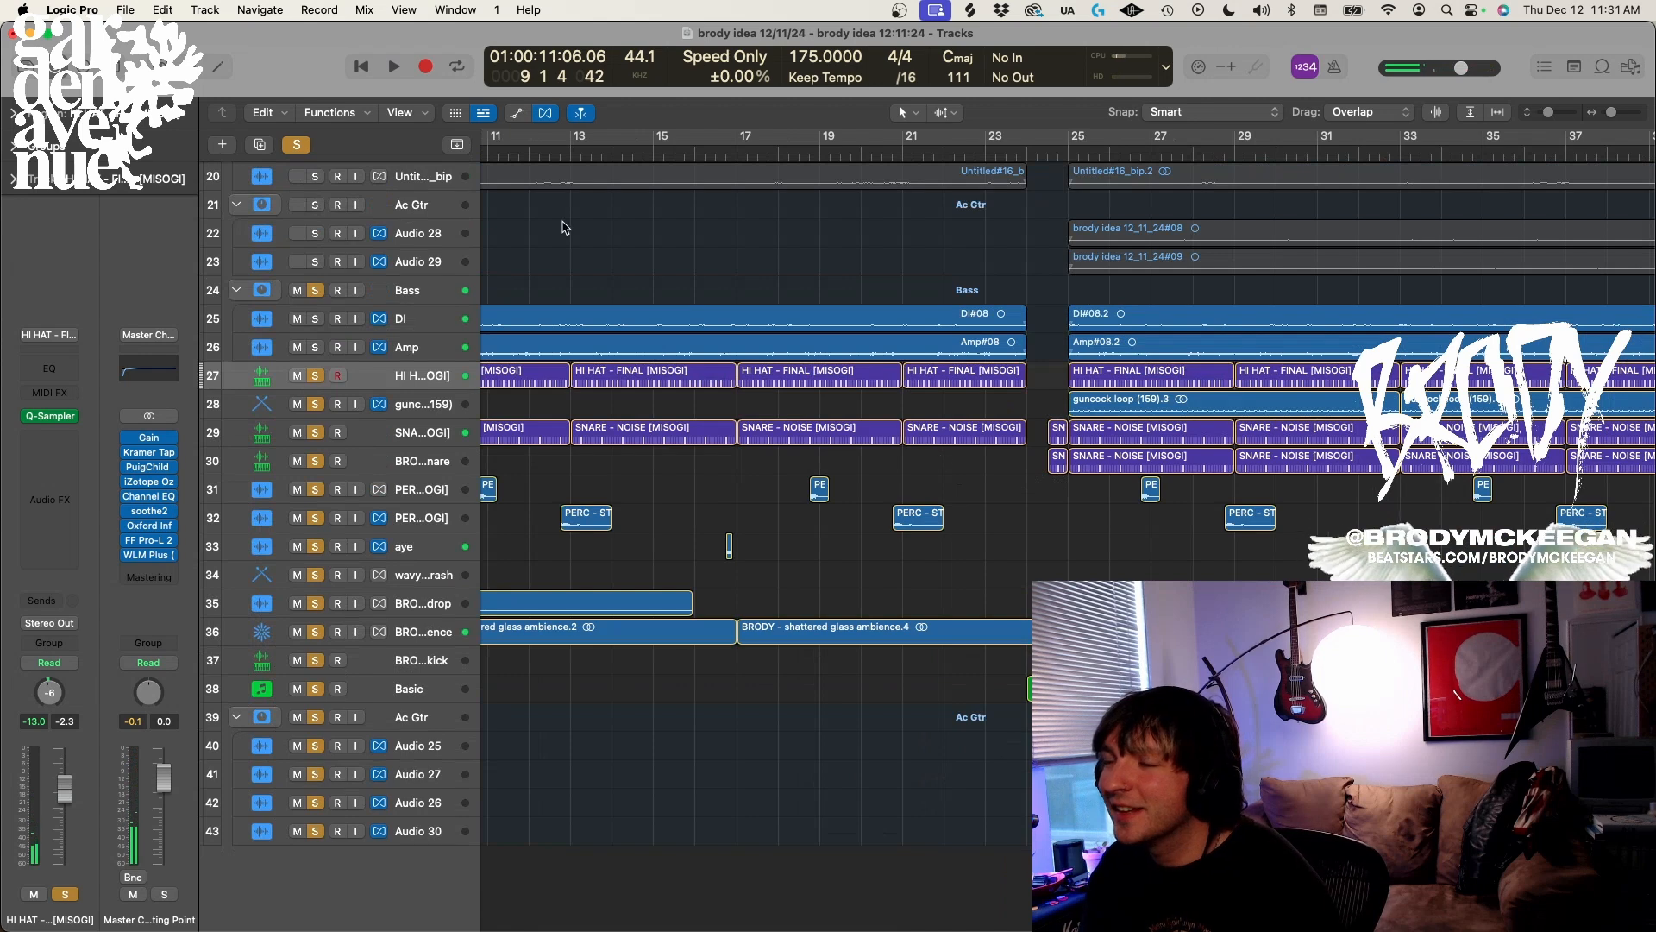
{"action": "scroll", "coordinate": [534, 280], "scroll_direction": "down", "scroll_amount": 5}
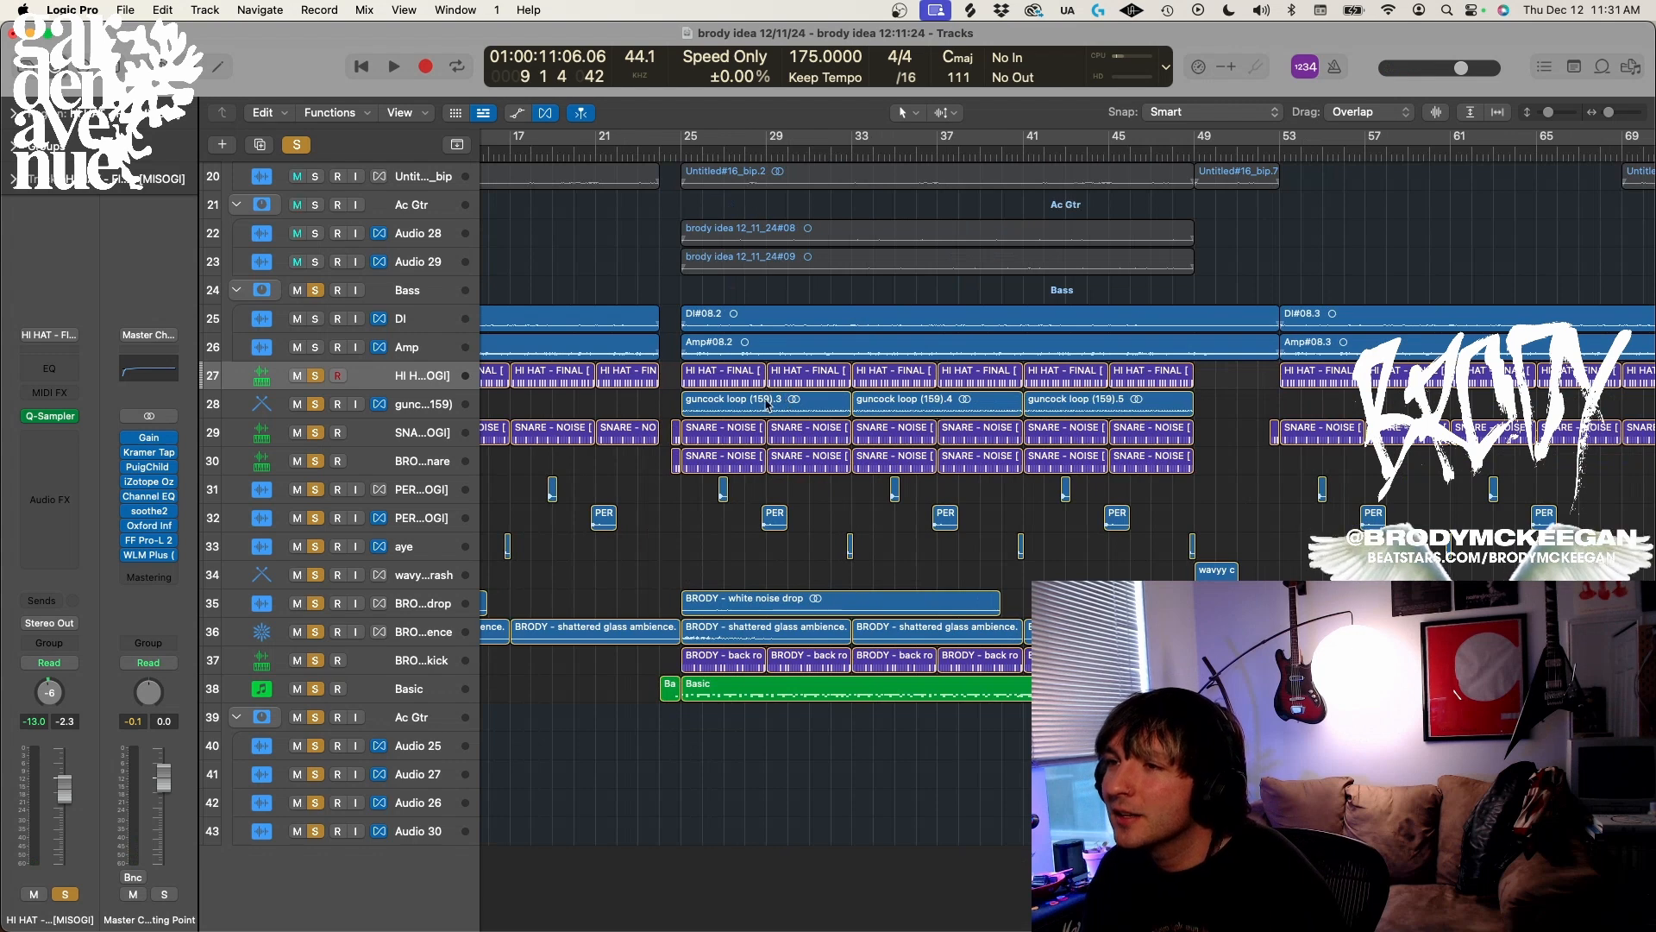
{"action": "left_click", "coordinate": [417, 695]}
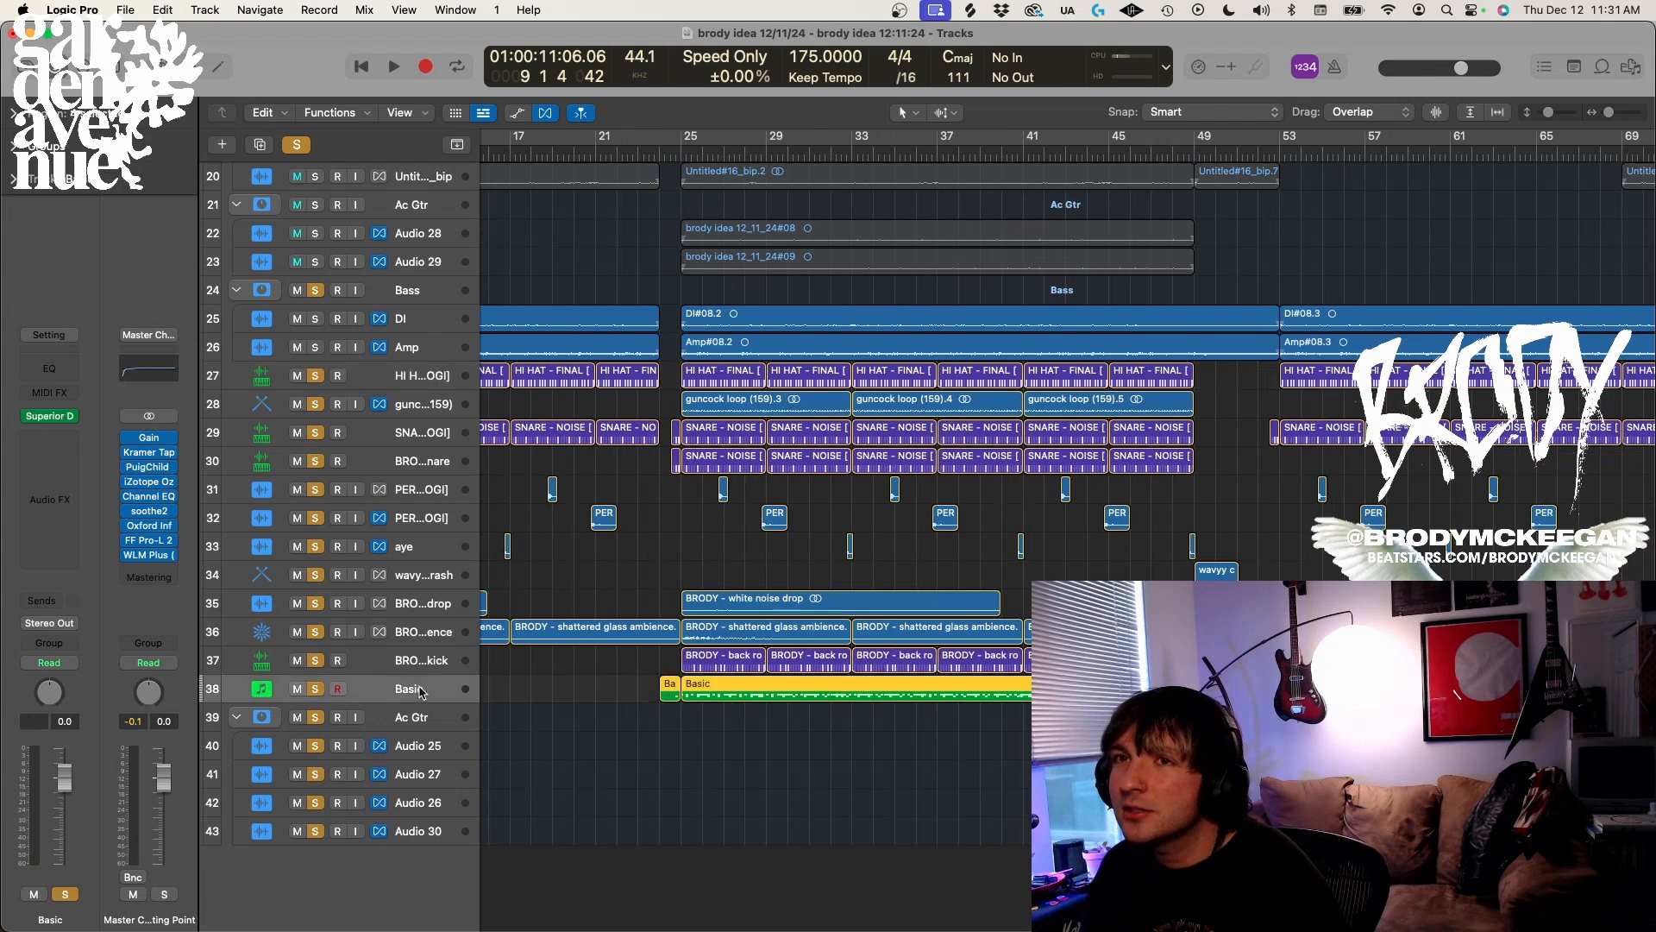
{"action": "double_click", "coordinate": [738, 690]}
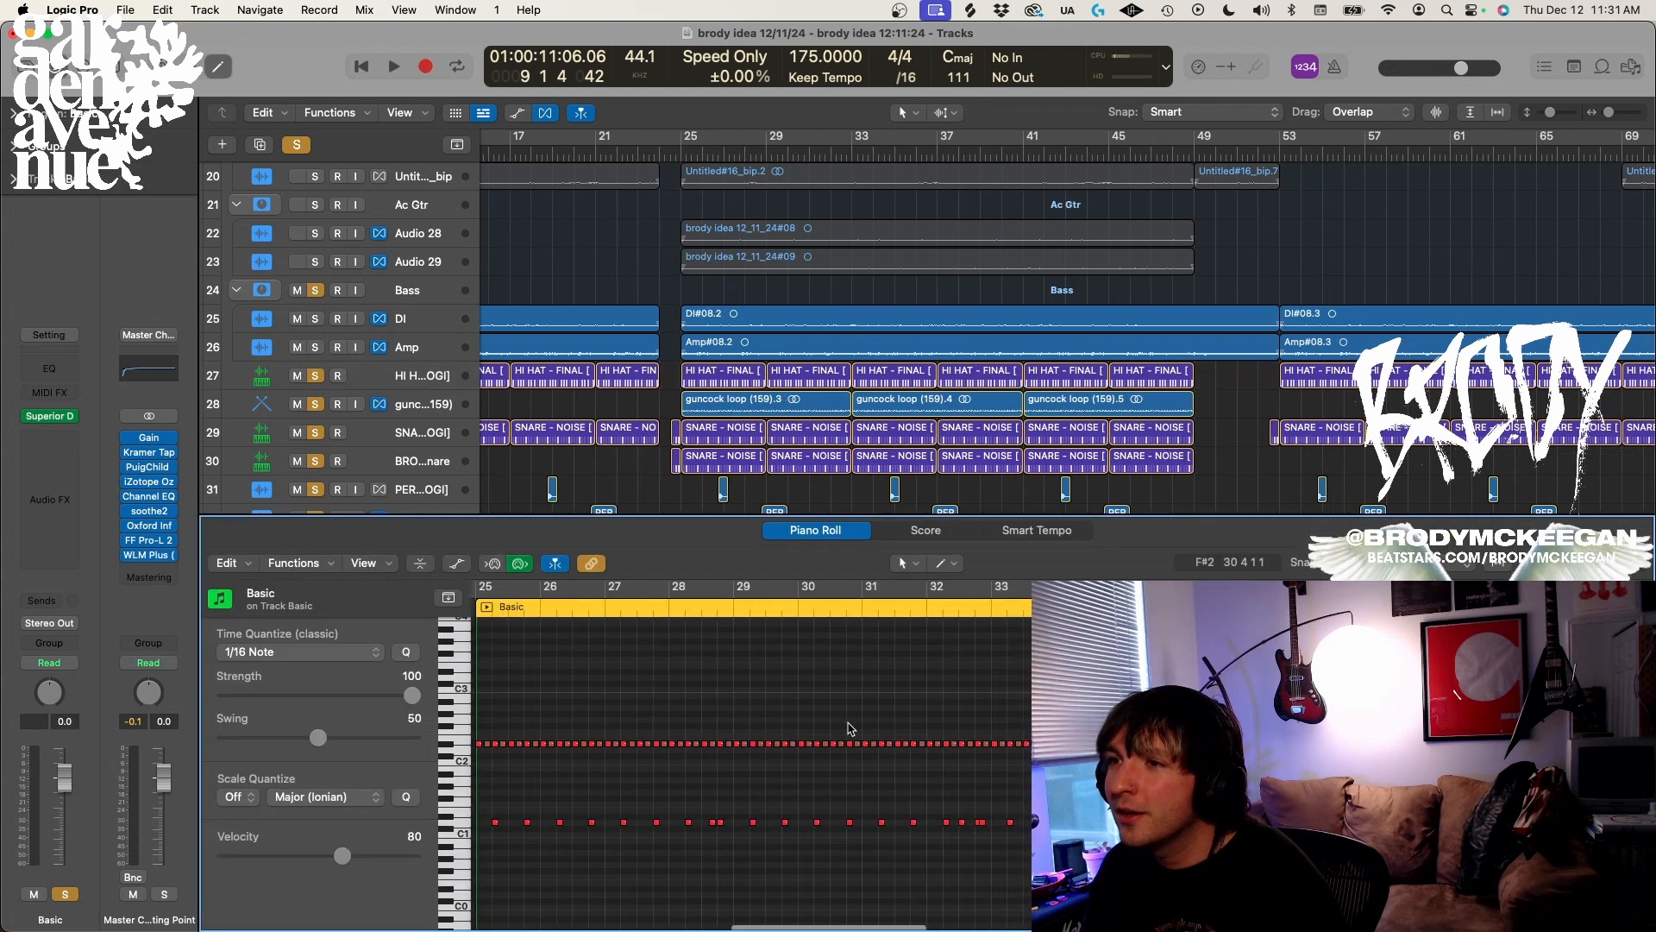
{"action": "left_click_drag", "start_coordinate": [812, 700], "coordinate": [912, 763]}
{"action": "left_click_drag", "start_coordinate": [777, 804], "coordinate": [806, 839]}
{"action": "key", "text": "super+Left"}
{"action": "scroll", "coordinate": [751, 759], "scroll_direction": "right", "scroll_amount": 5}
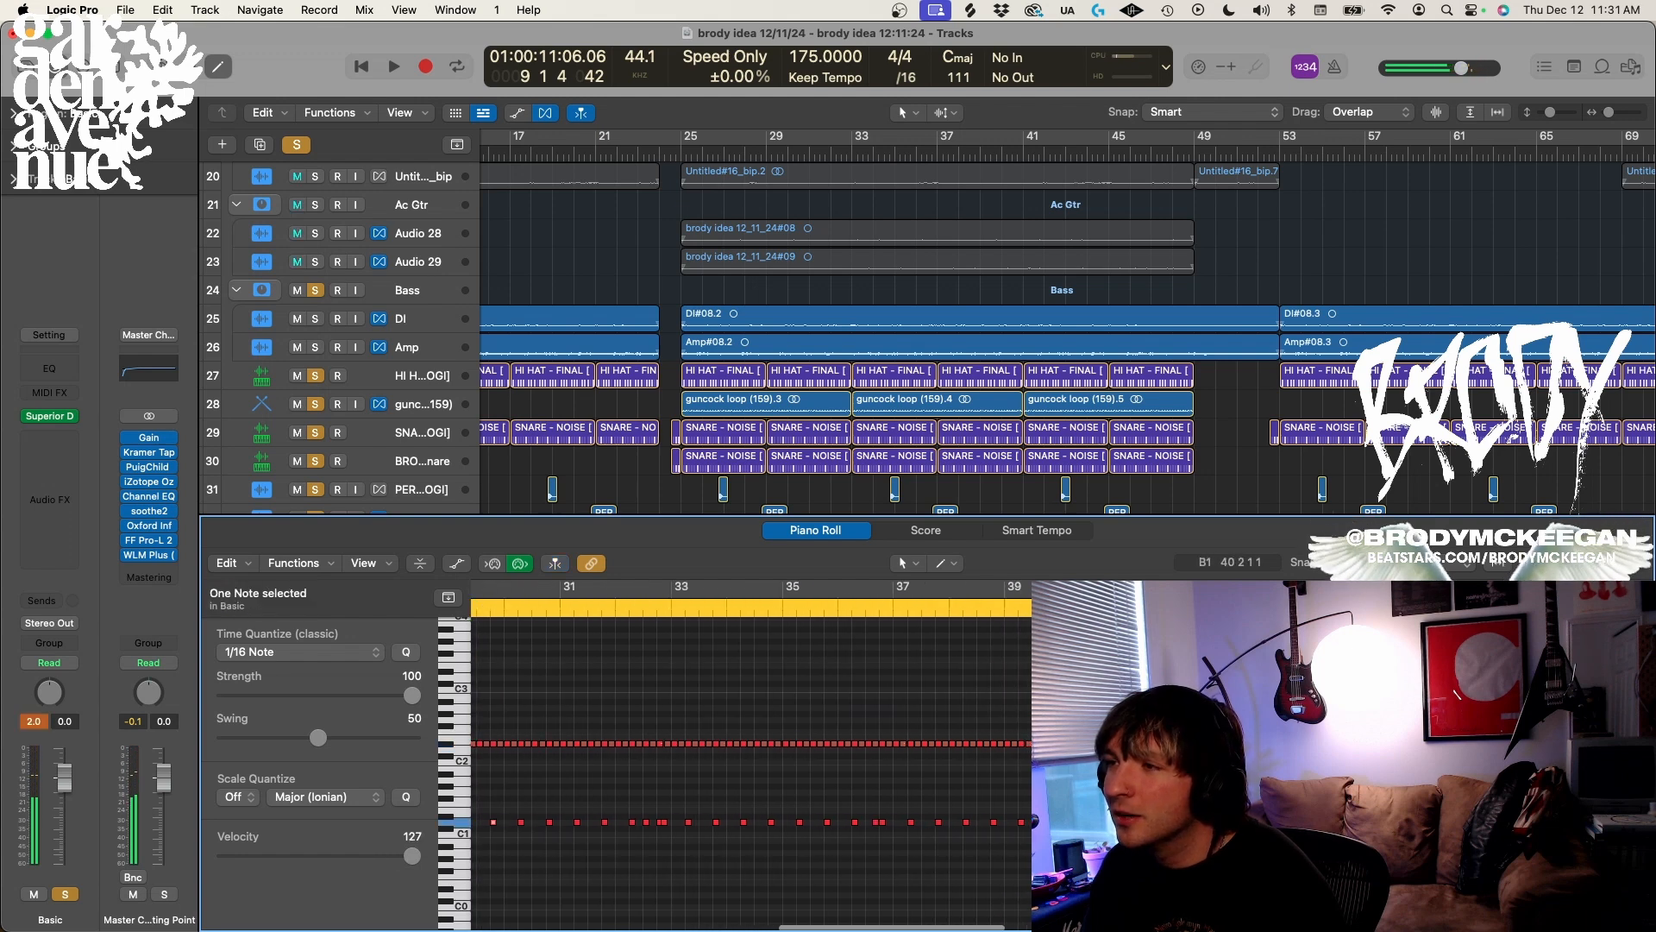
{"action": "left_click_drag", "start_coordinate": [1075, 766], "coordinate": [1186, 803]}
{"action": "left_click_drag", "start_coordinate": [1303, 758], "coordinate": [1285, 770]}
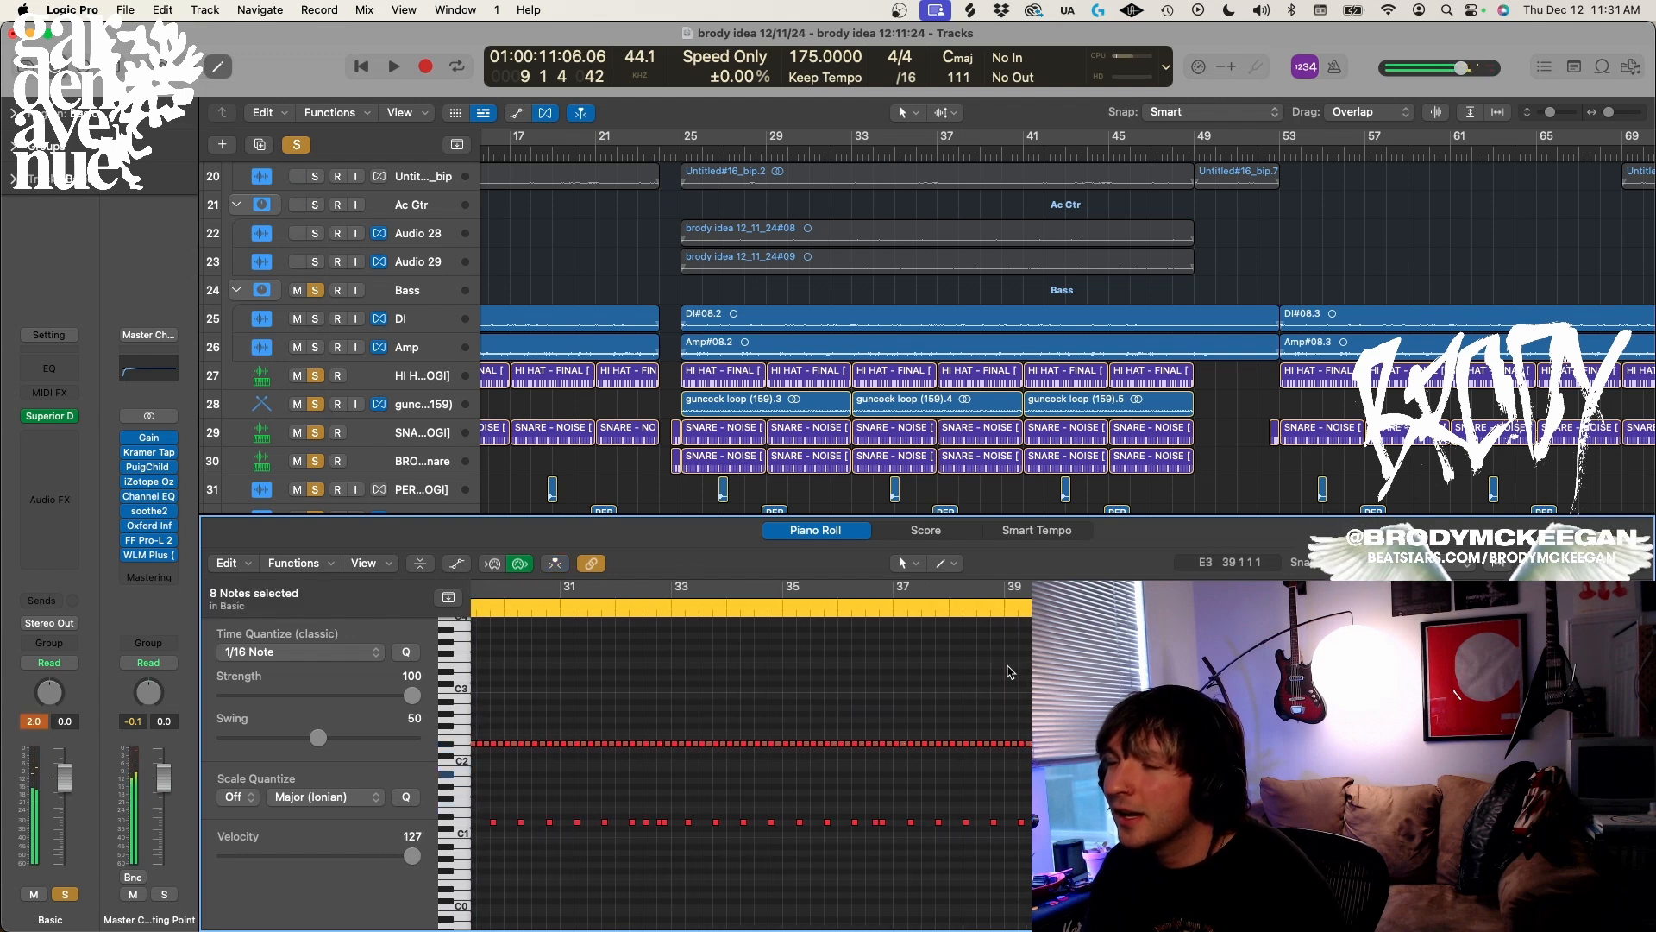
{"action": "key", "text": "p"}
Solo only the guncock loop (159) track, play it from bar 25 to about bar 28, and clear its solo
{"action": "left_click", "coordinate": [426, 408]}
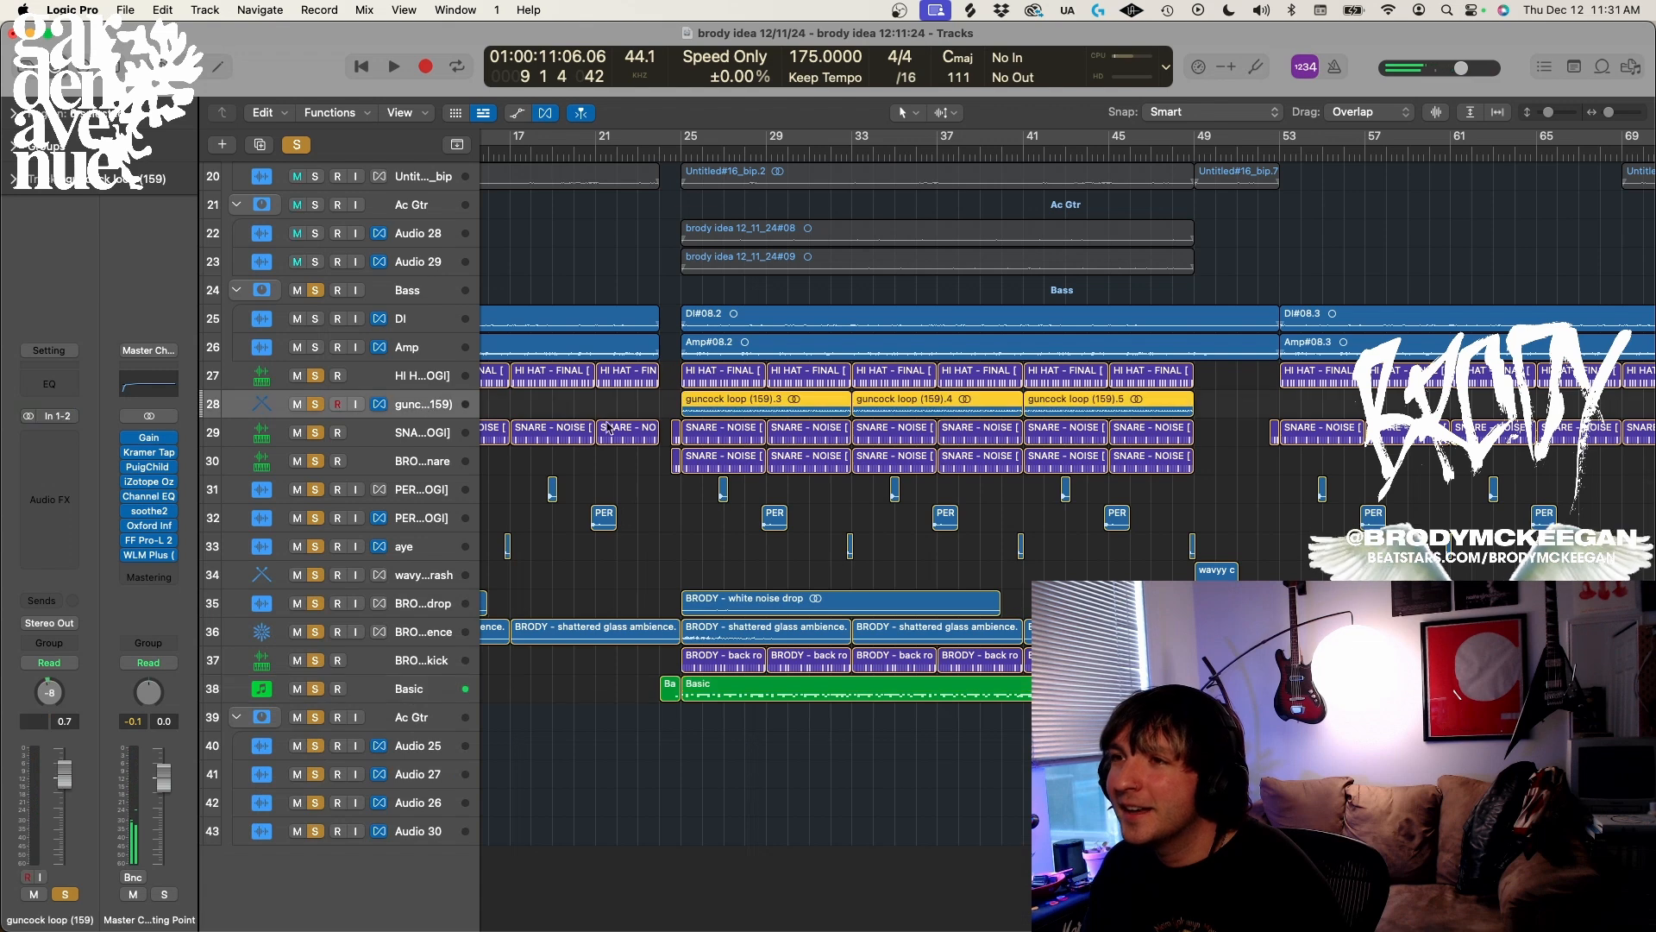
{"action": "left_click", "coordinate": [297, 145]}
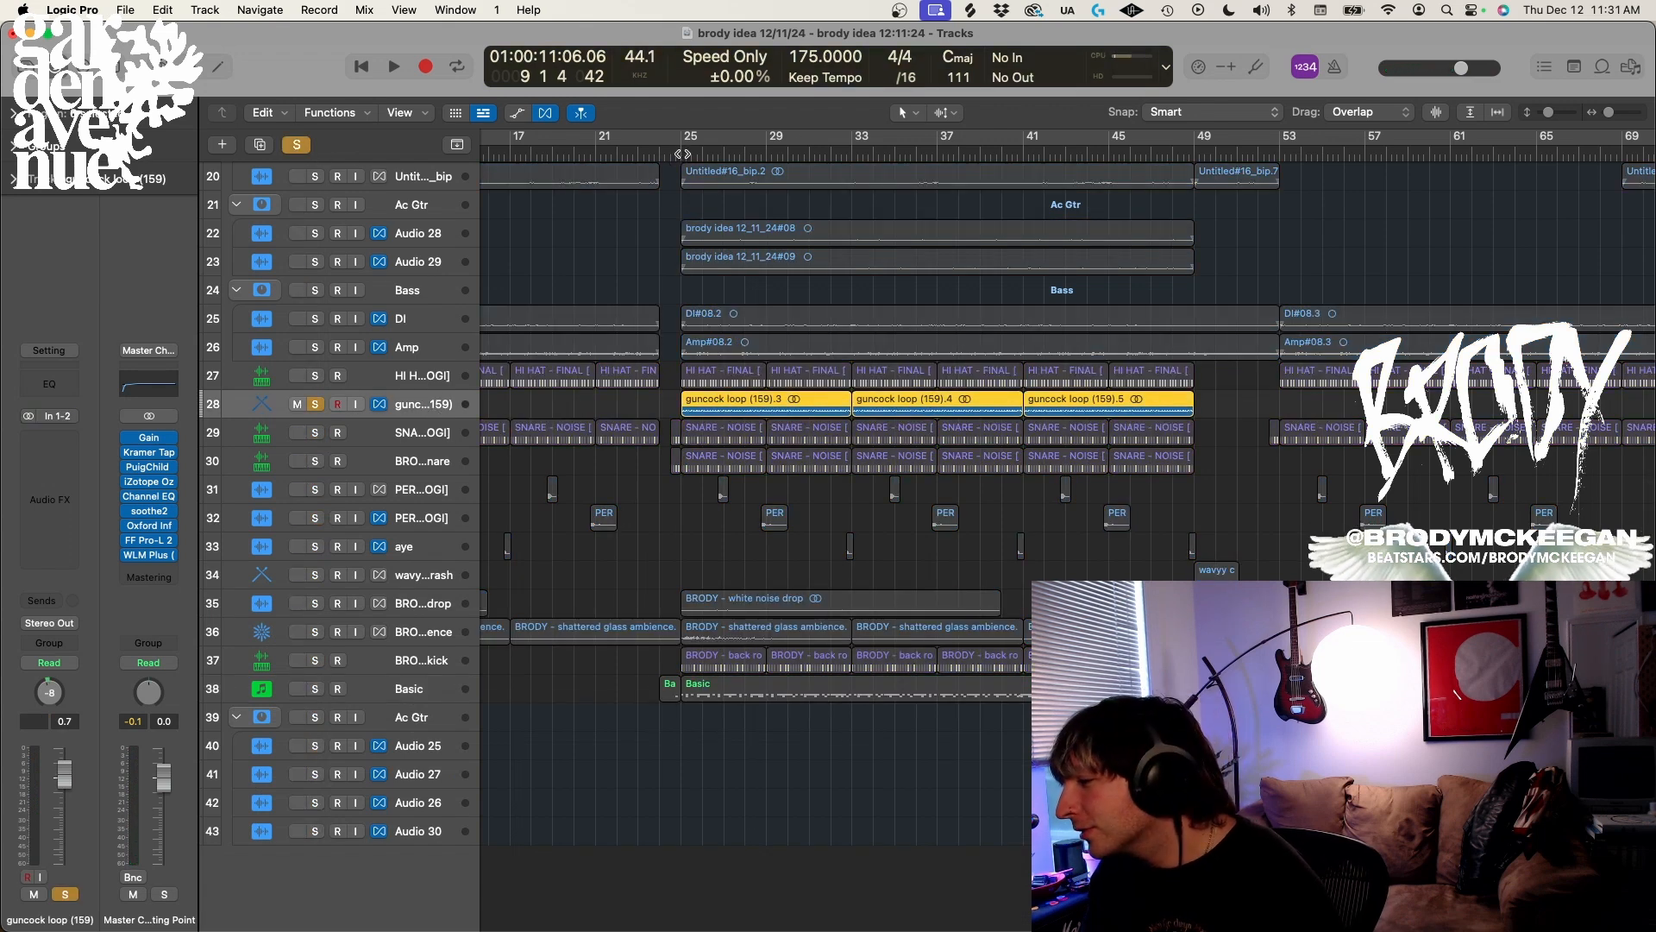
{"action": "left_click", "coordinate": [682, 154]}
{"action": "key", "text": "super+Right"}
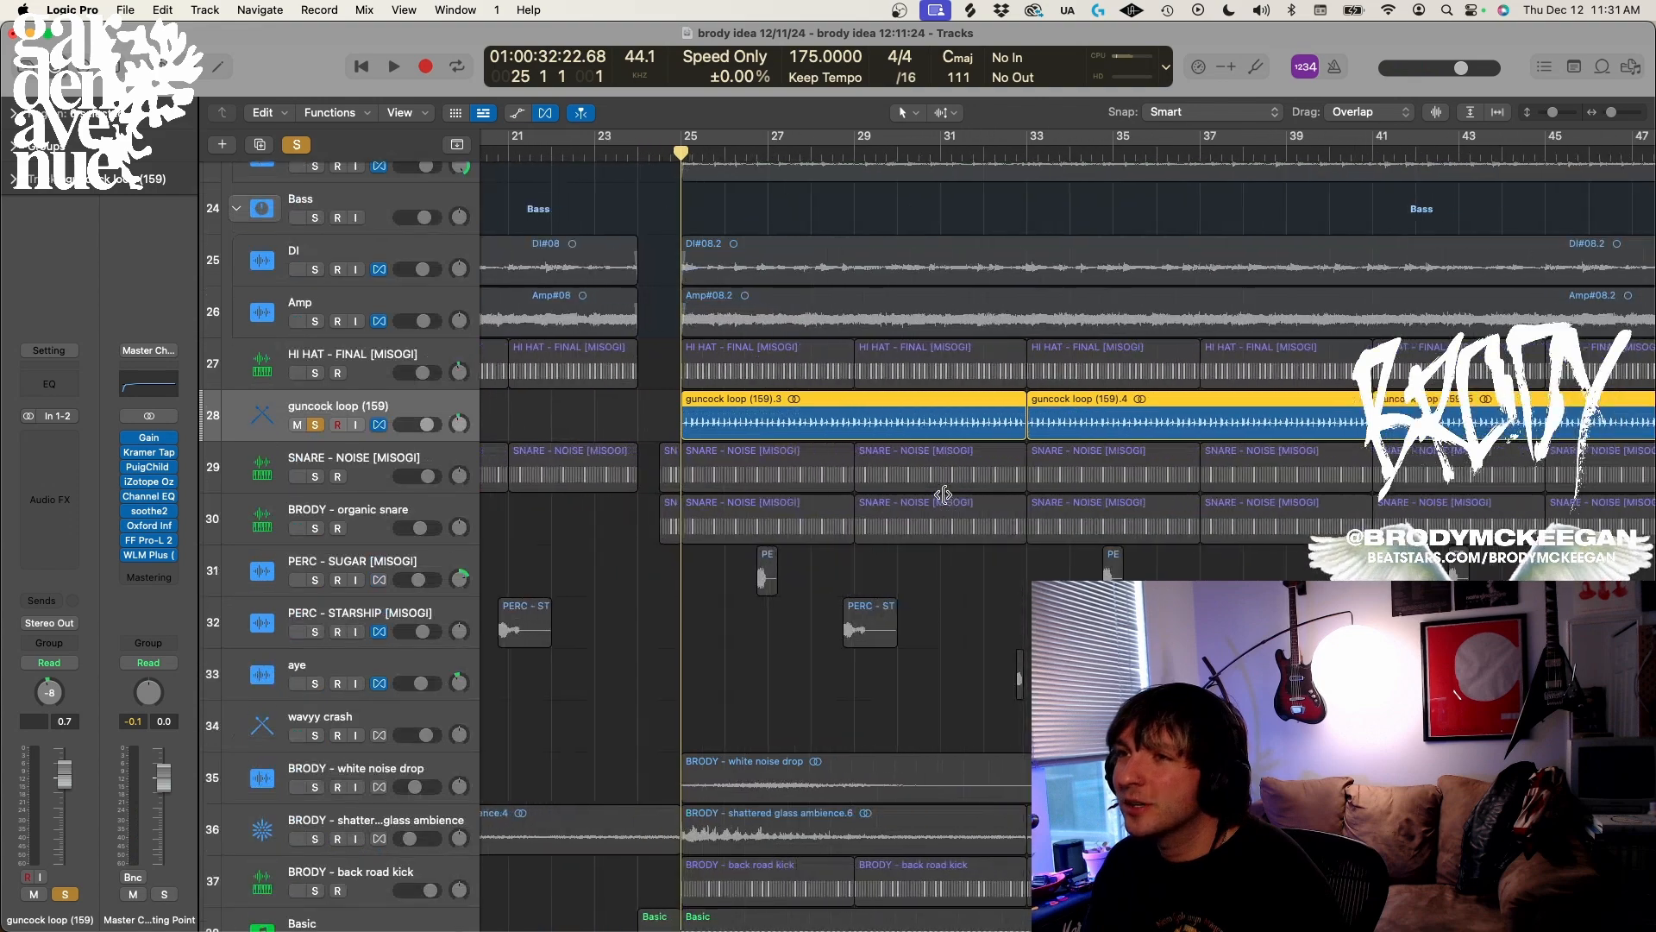
{"action": "key", "text": "super+Down"}
{"action": "key", "text": "space"}
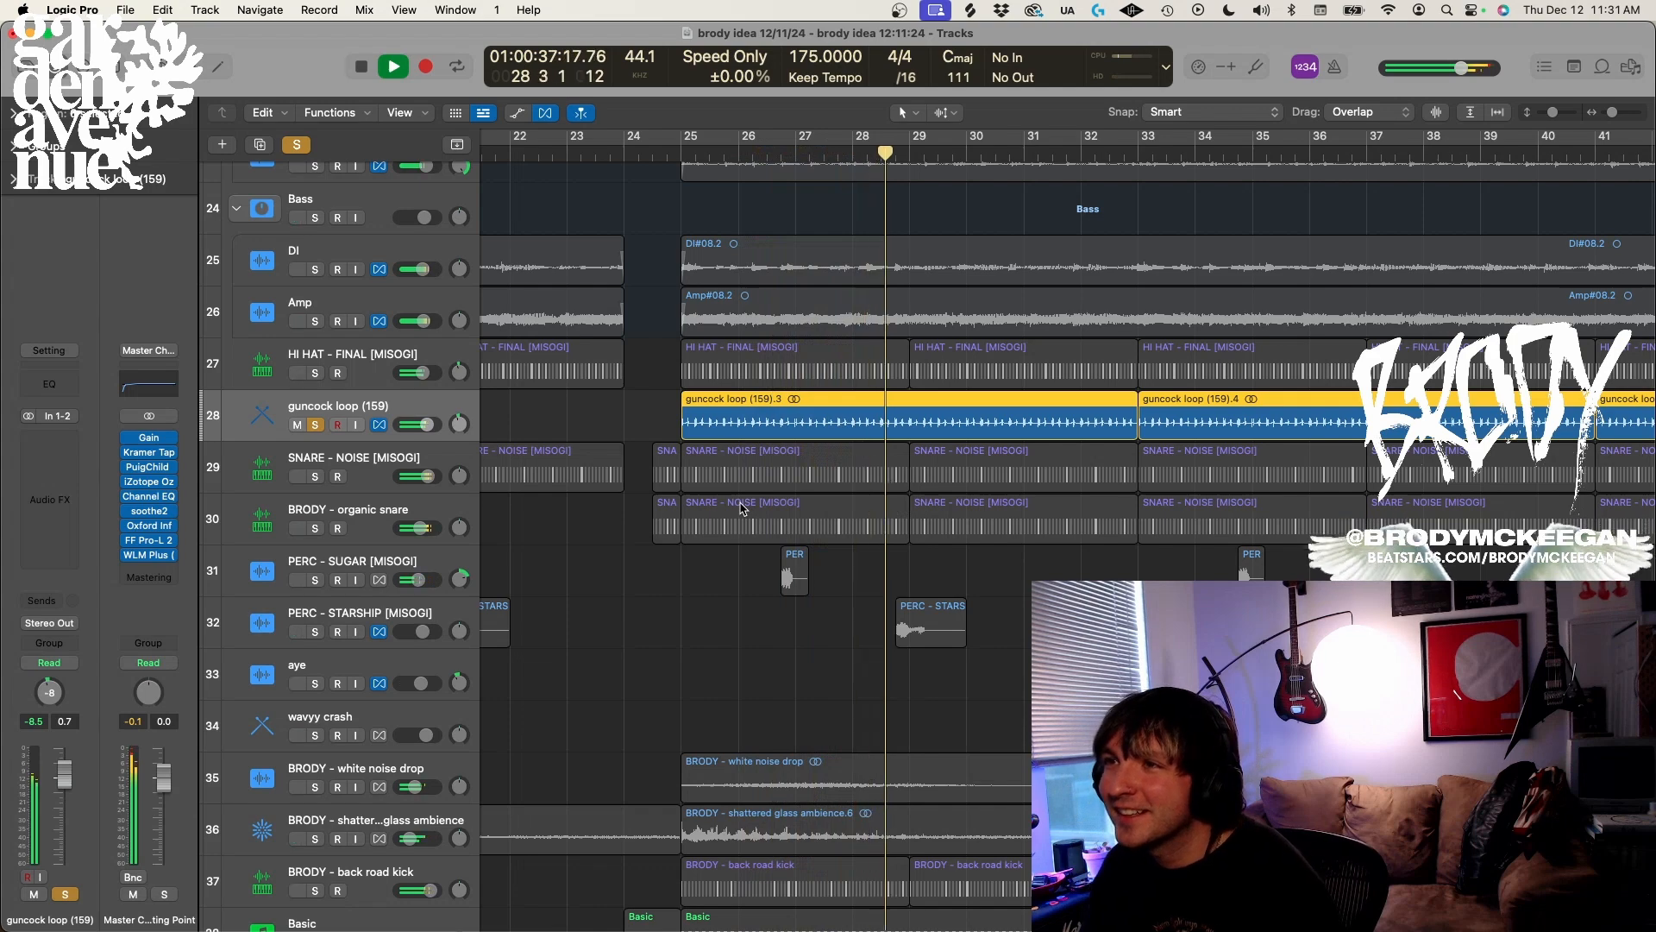
{"action": "key", "text": "space"}
{"action": "key", "text": "s"}
Solo every track from HI HAT - FINAL down to Basic and play them from bar 25
{"action": "scroll", "coordinate": [910, 156], "scroll_direction": "down", "scroll_amount": 3}
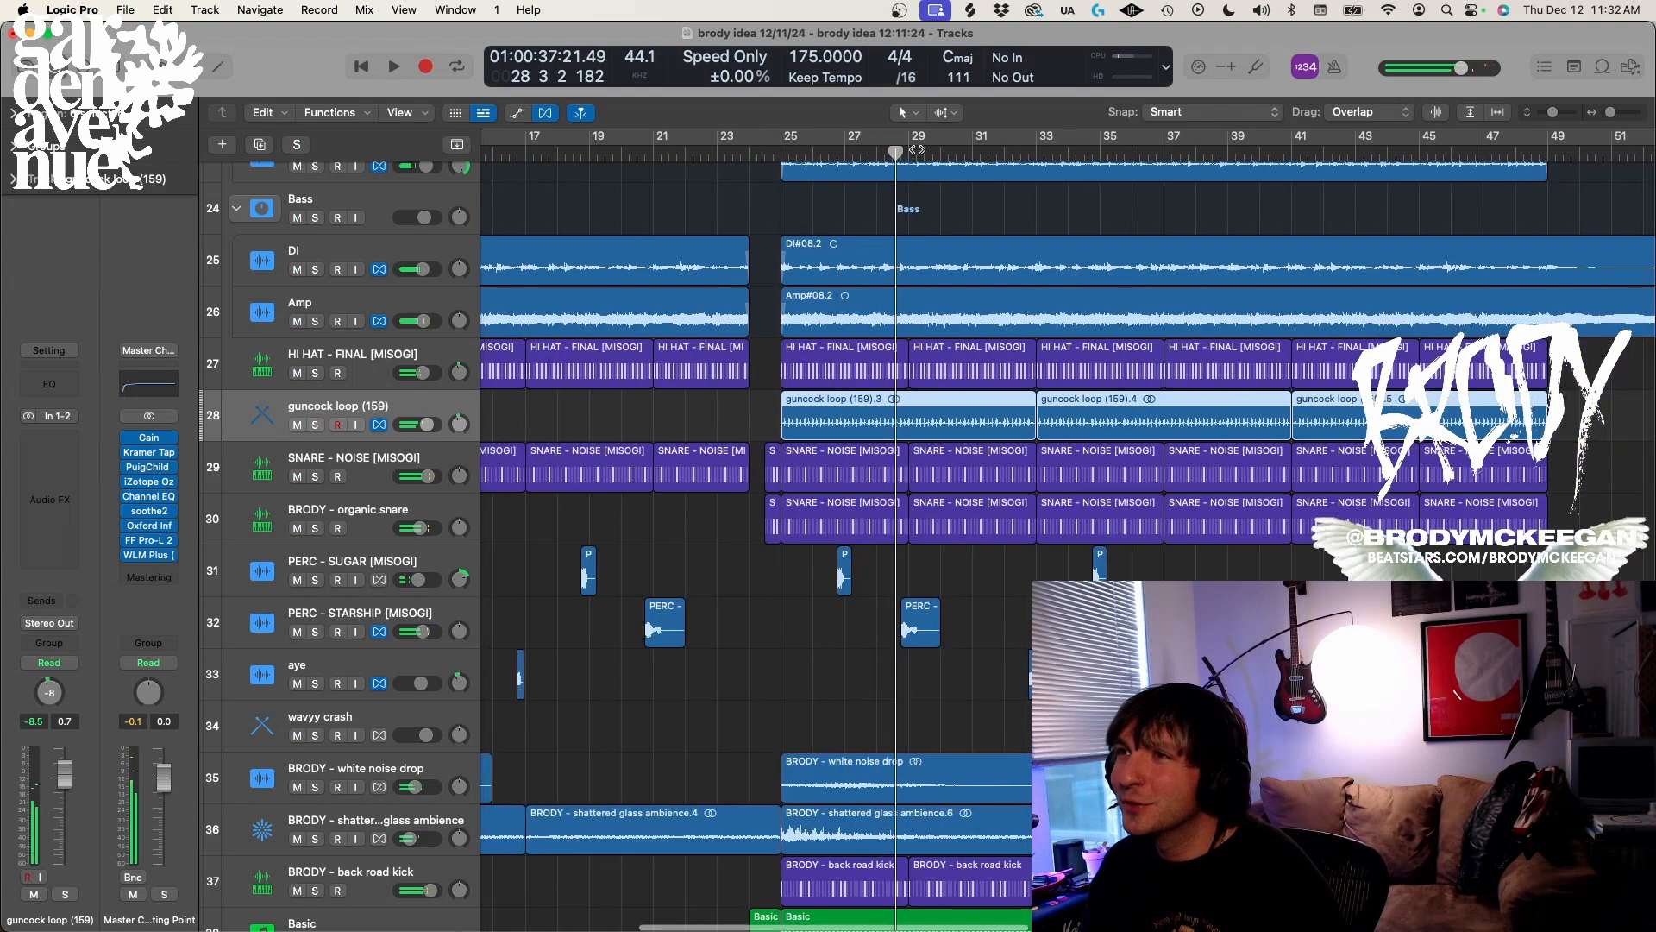
{"action": "left_click", "coordinate": [781, 152]}
{"action": "scroll", "coordinate": [769, 414], "scroll_direction": "down", "scroll_amount": 5}
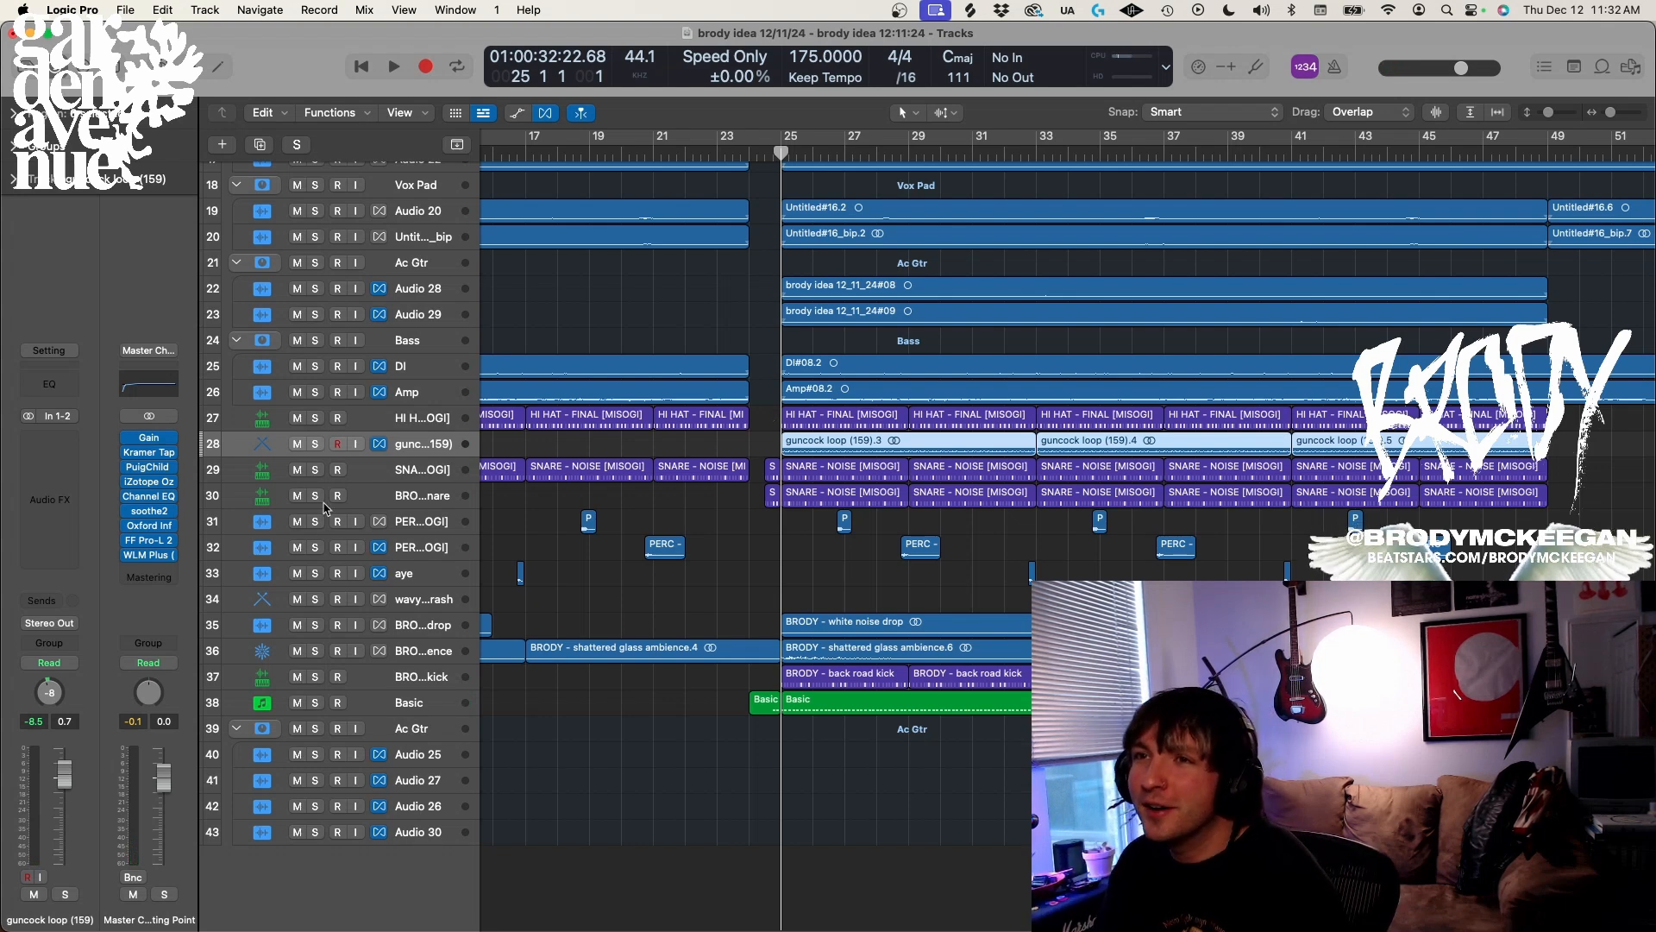
{"action": "left_click_drag", "start_coordinate": [316, 422], "coordinate": [335, 703]}
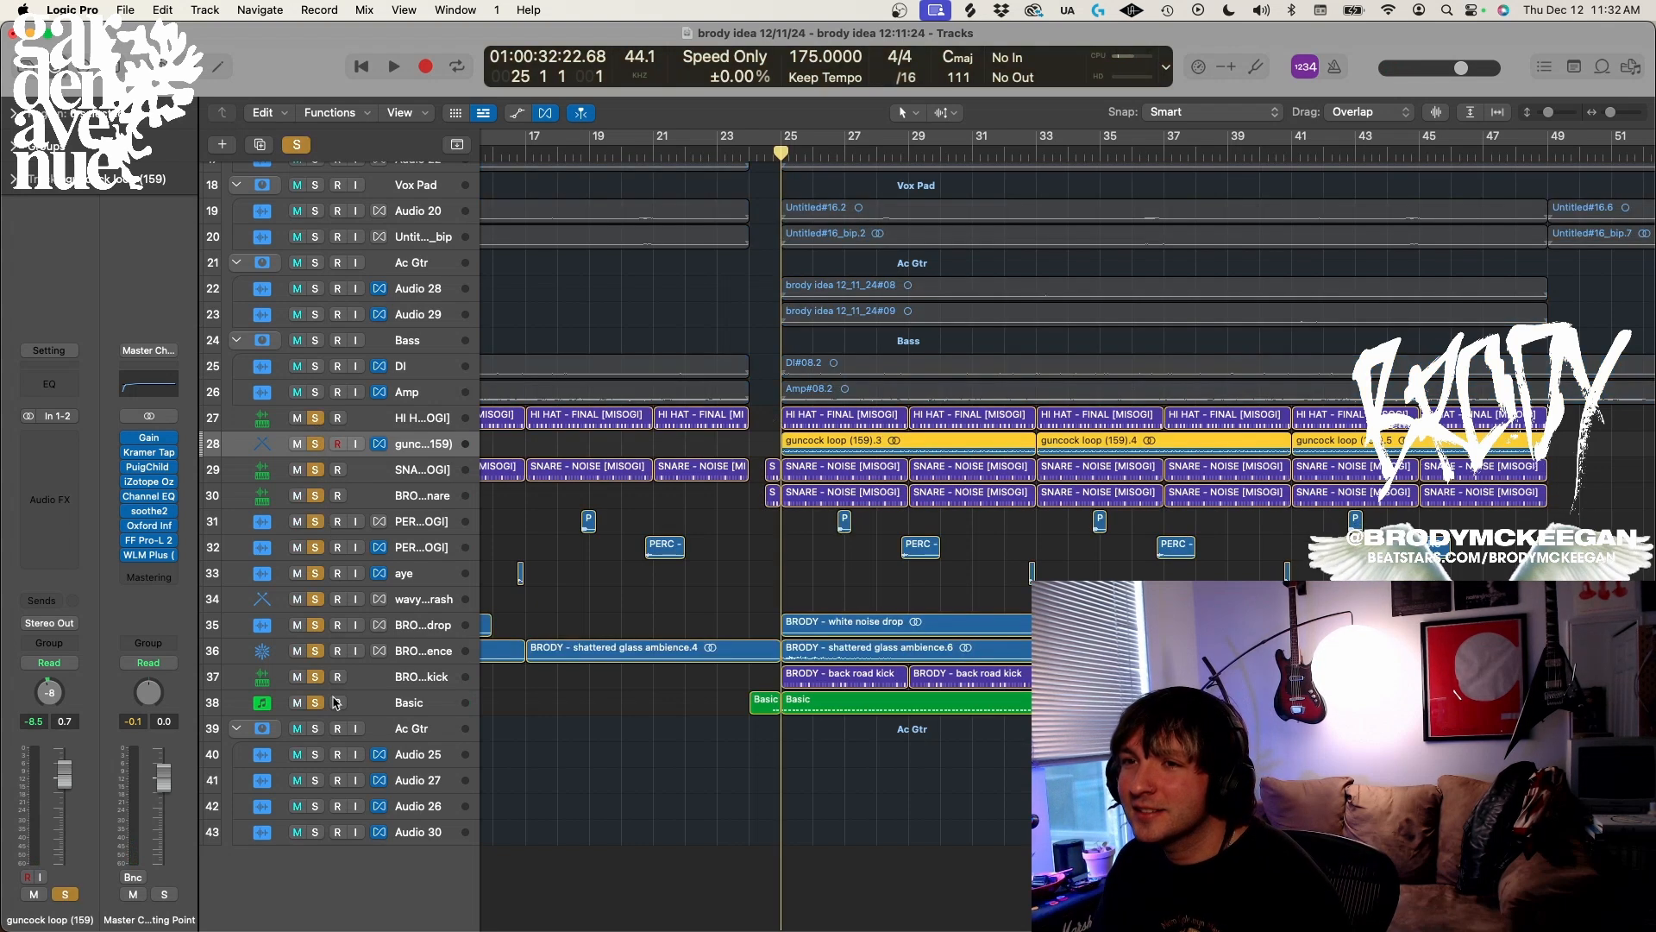
{"action": "key", "text": "space"}
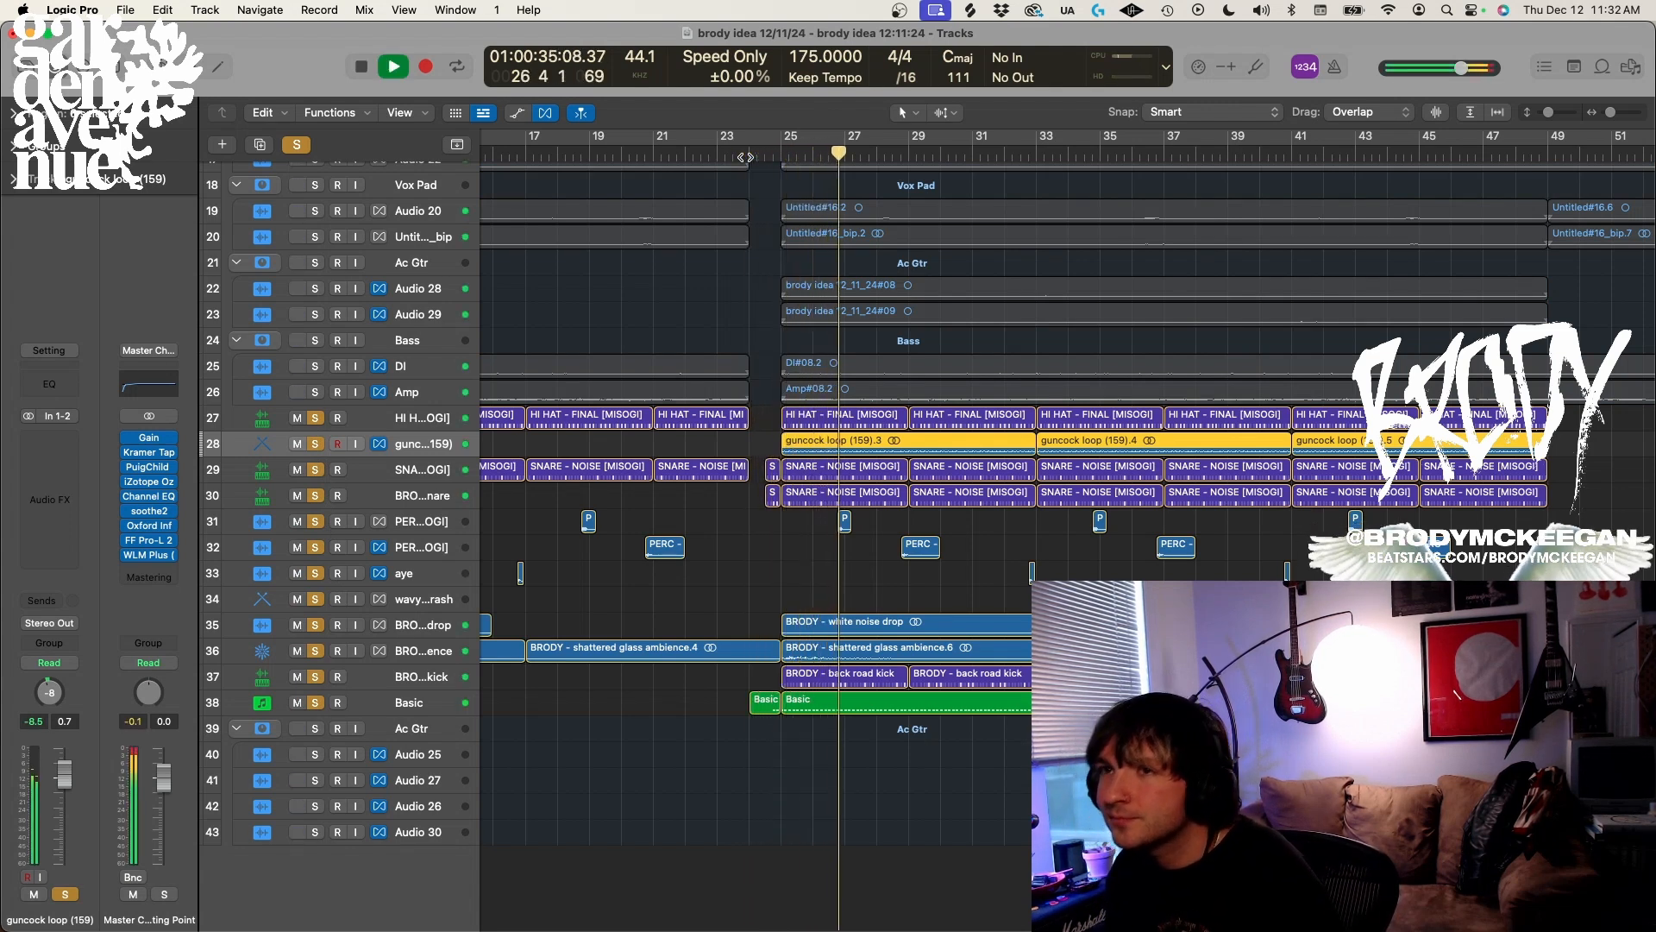
Compare the soloed group with and without the guncock loop (159) track and the Basic track during playback
{"action": "left_click", "coordinate": [316, 444]}
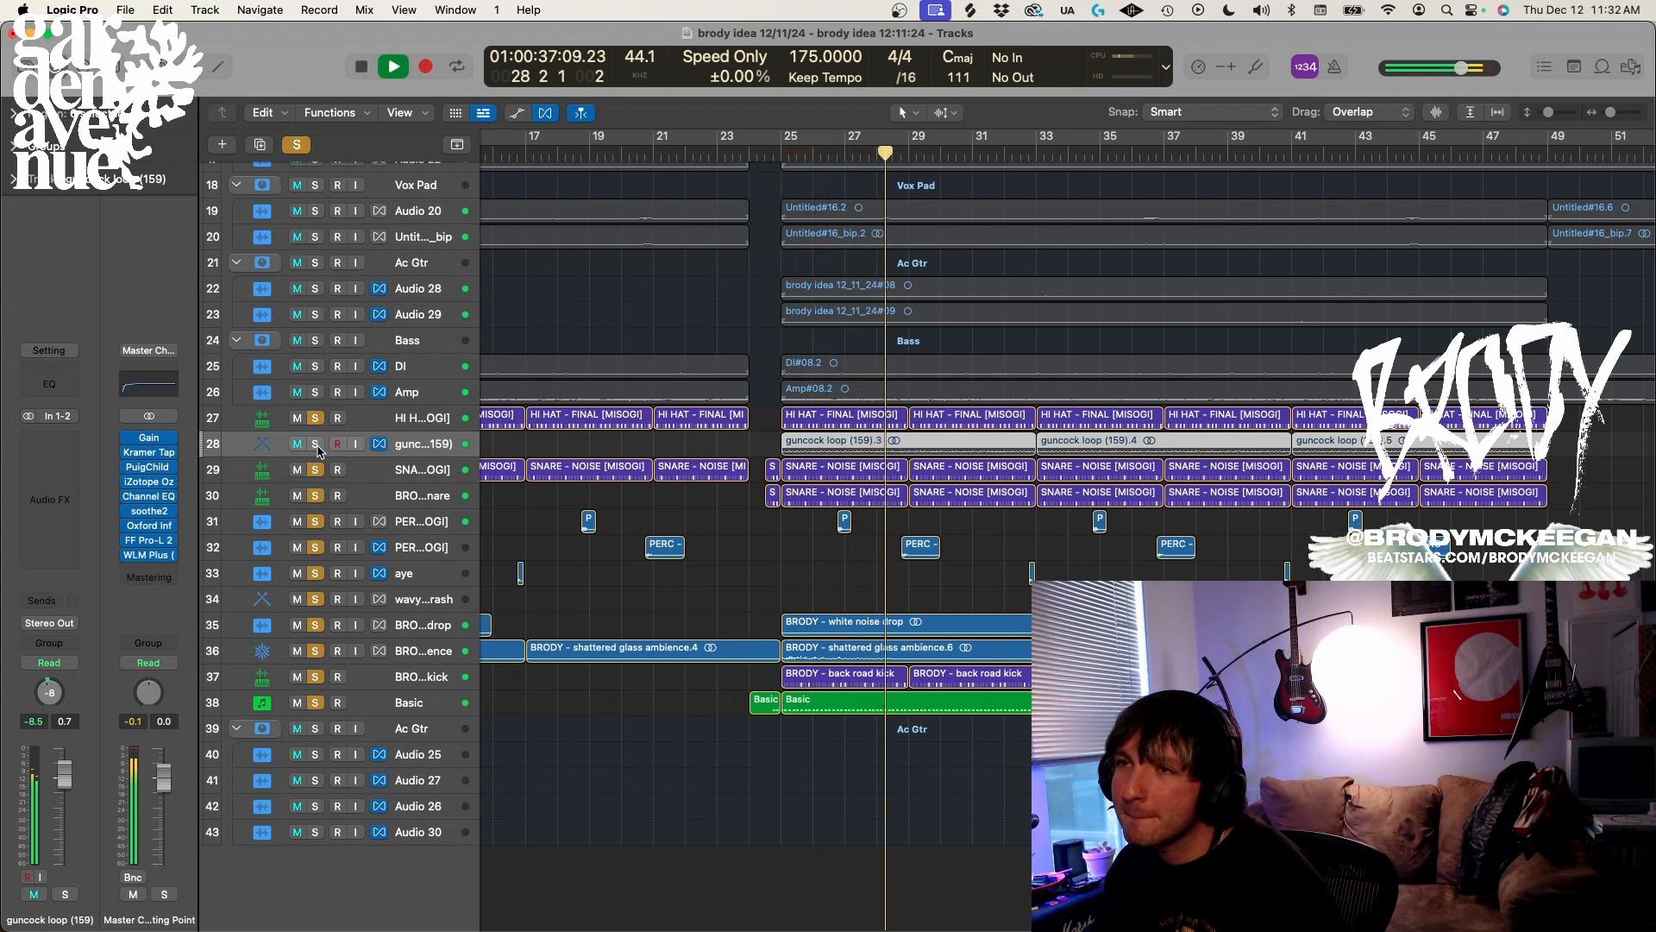
{"action": "left_click", "coordinate": [316, 443]}
{"action": "left_click", "coordinate": [319, 707]}
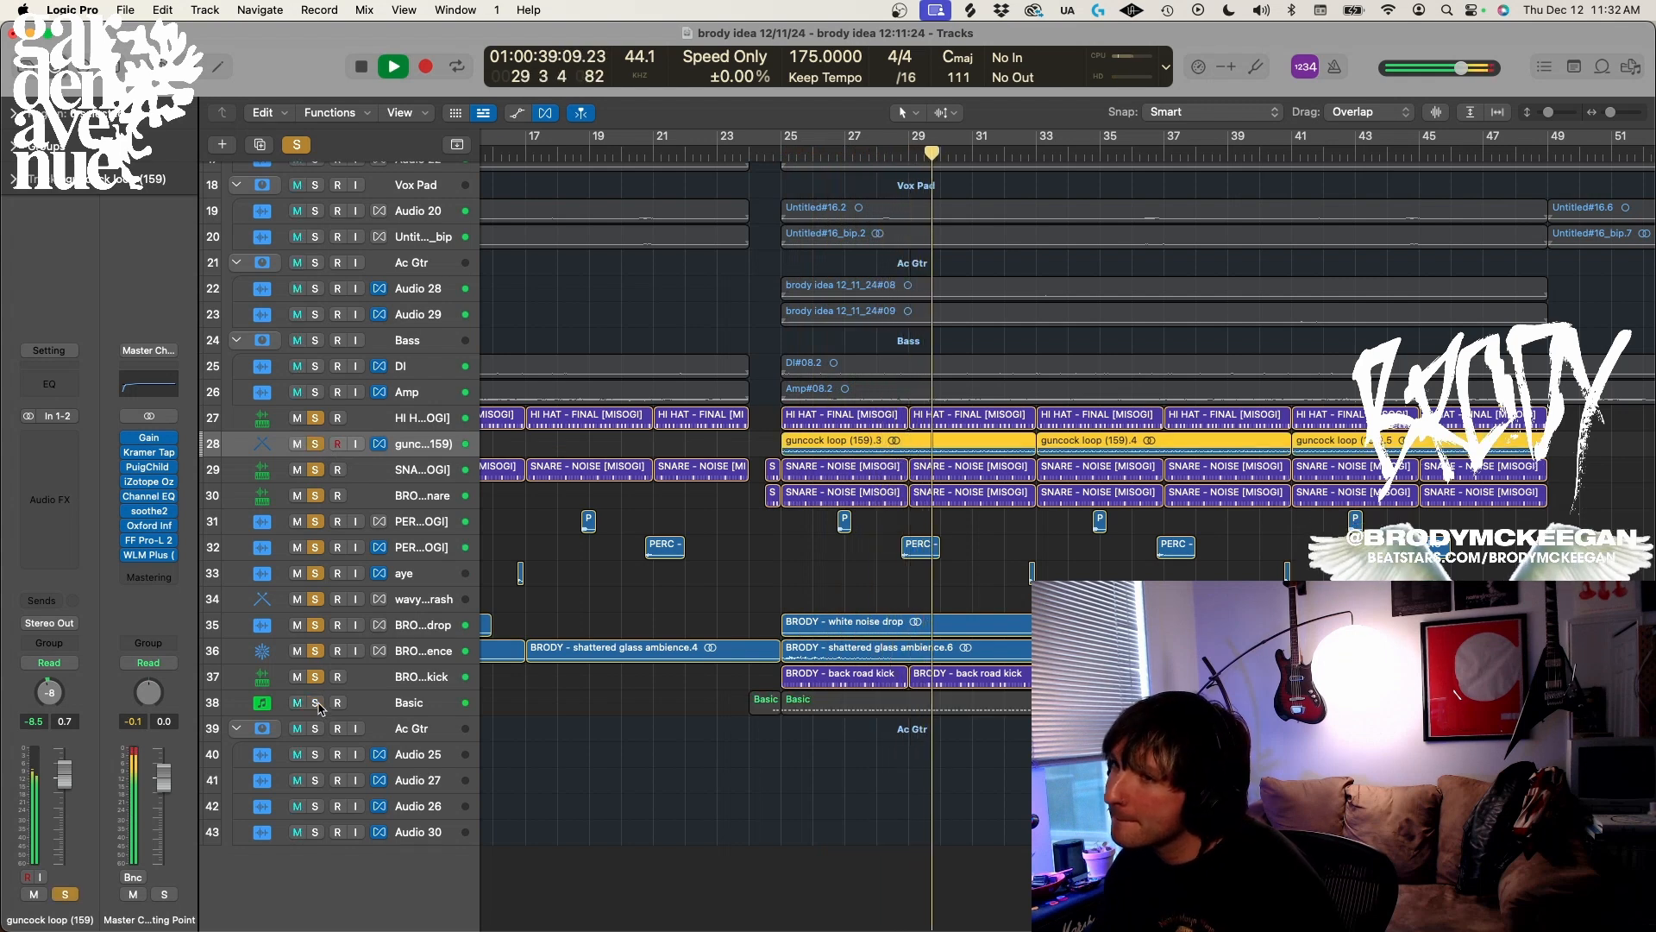
{"action": "left_click", "coordinate": [318, 707]}
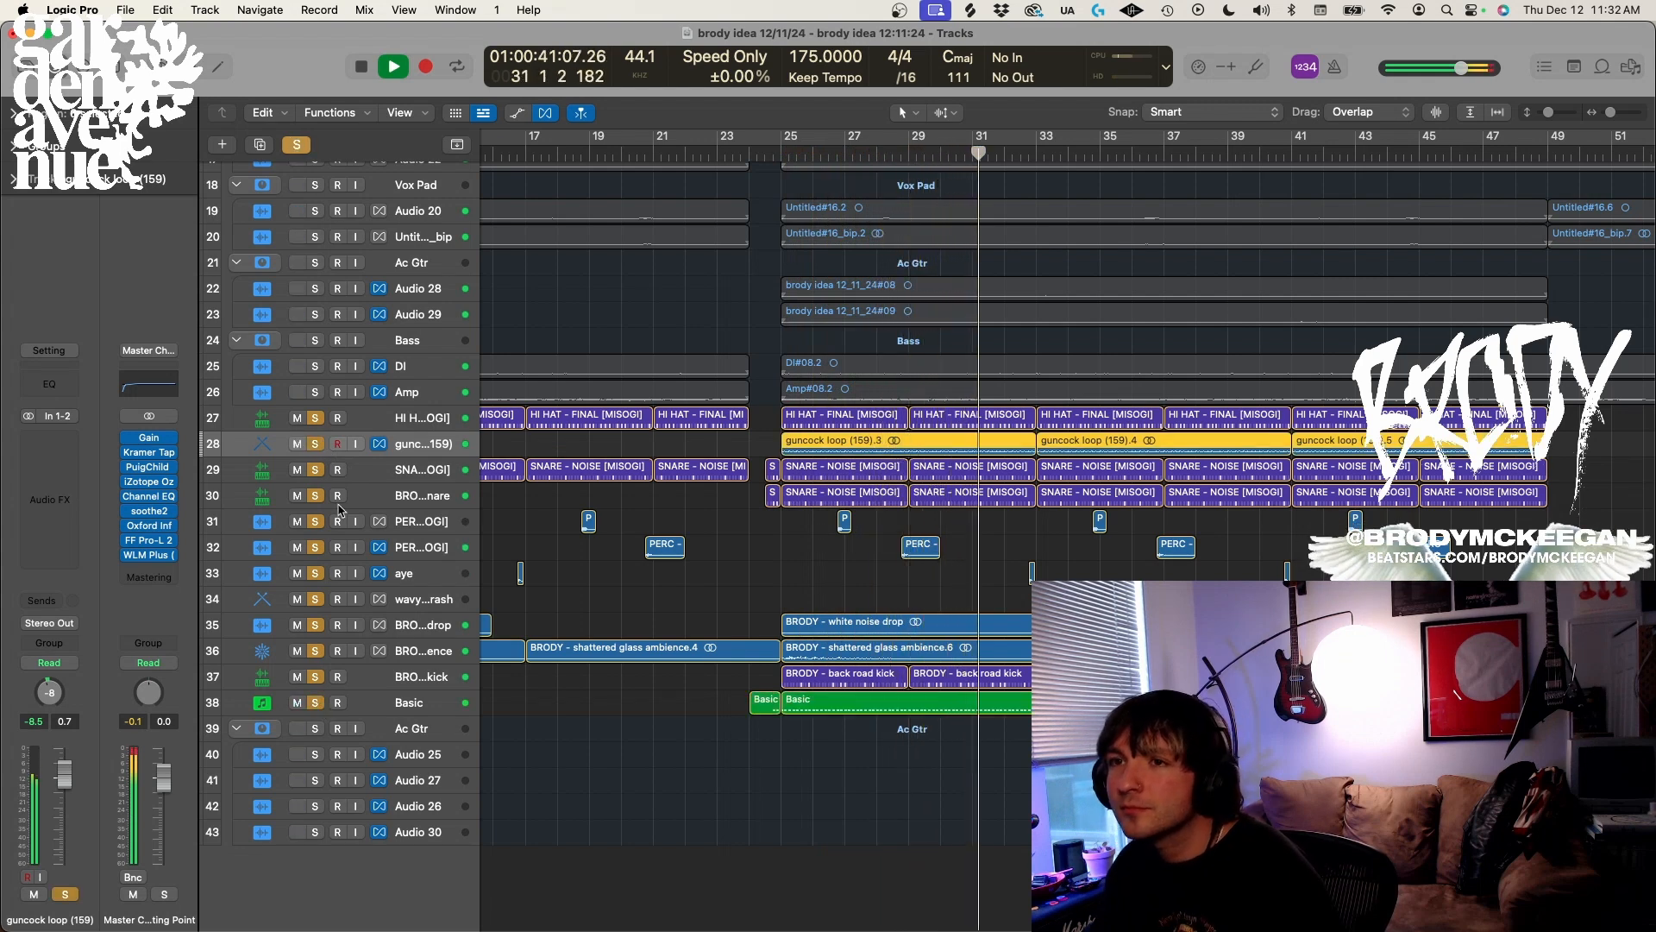
Reduce the solo to the Basic track, add BRODY - back road kick to it, and stop at about bar 34
{"action": "left_click", "coordinate": [317, 444]}
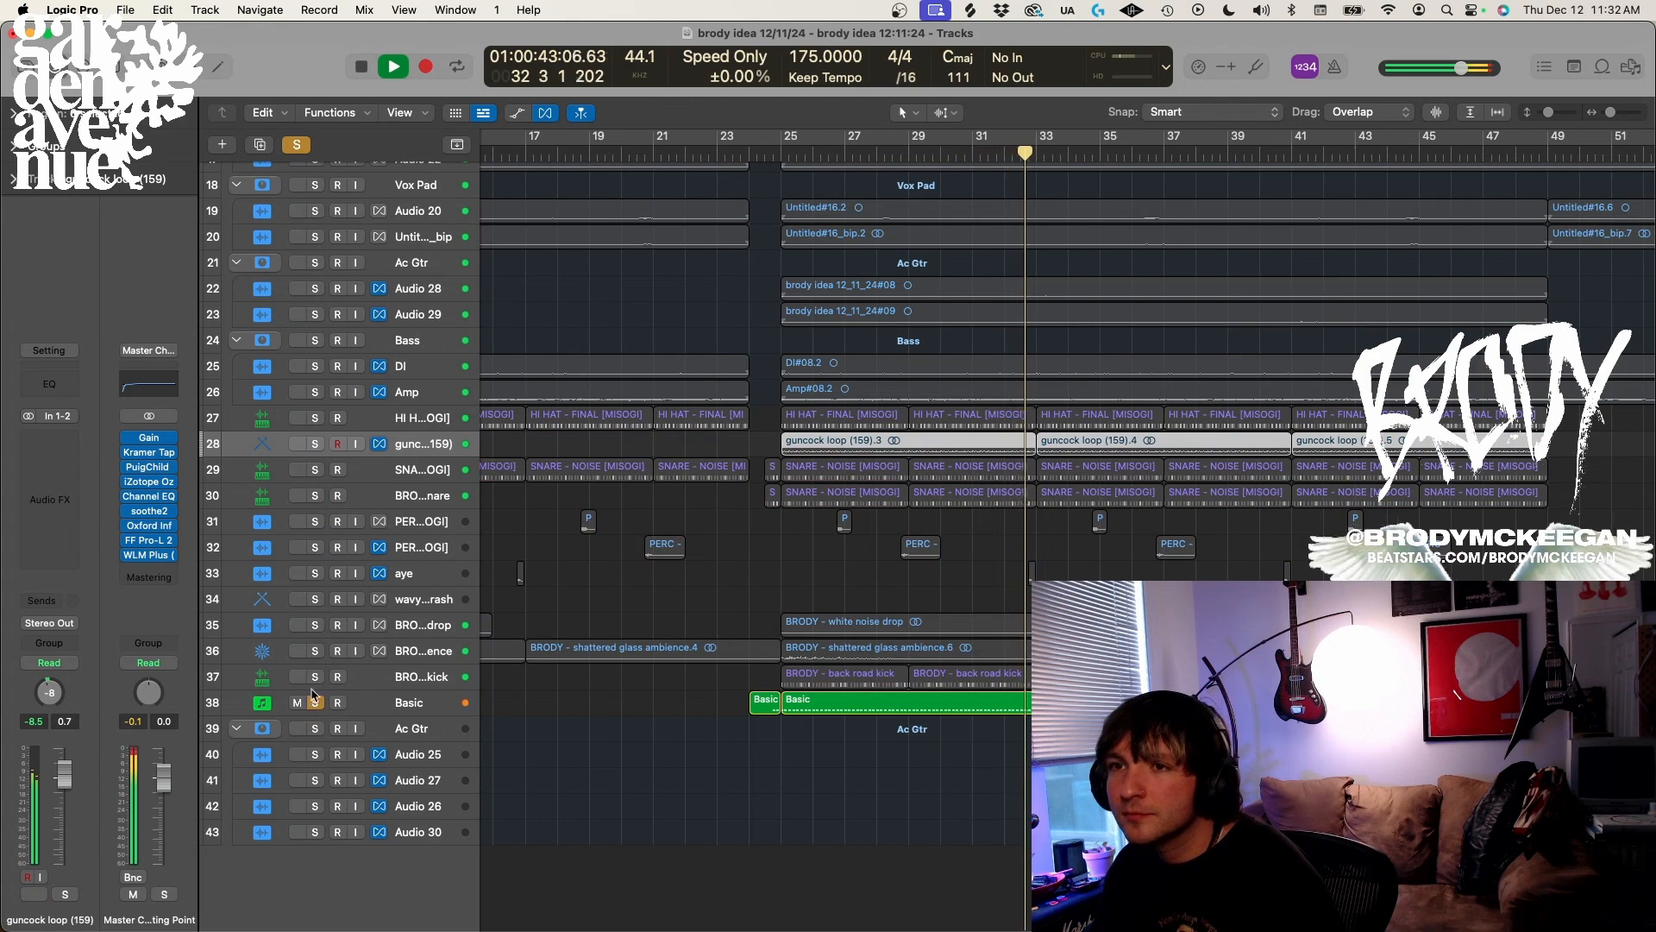
{"action": "left_click", "coordinate": [316, 677]}
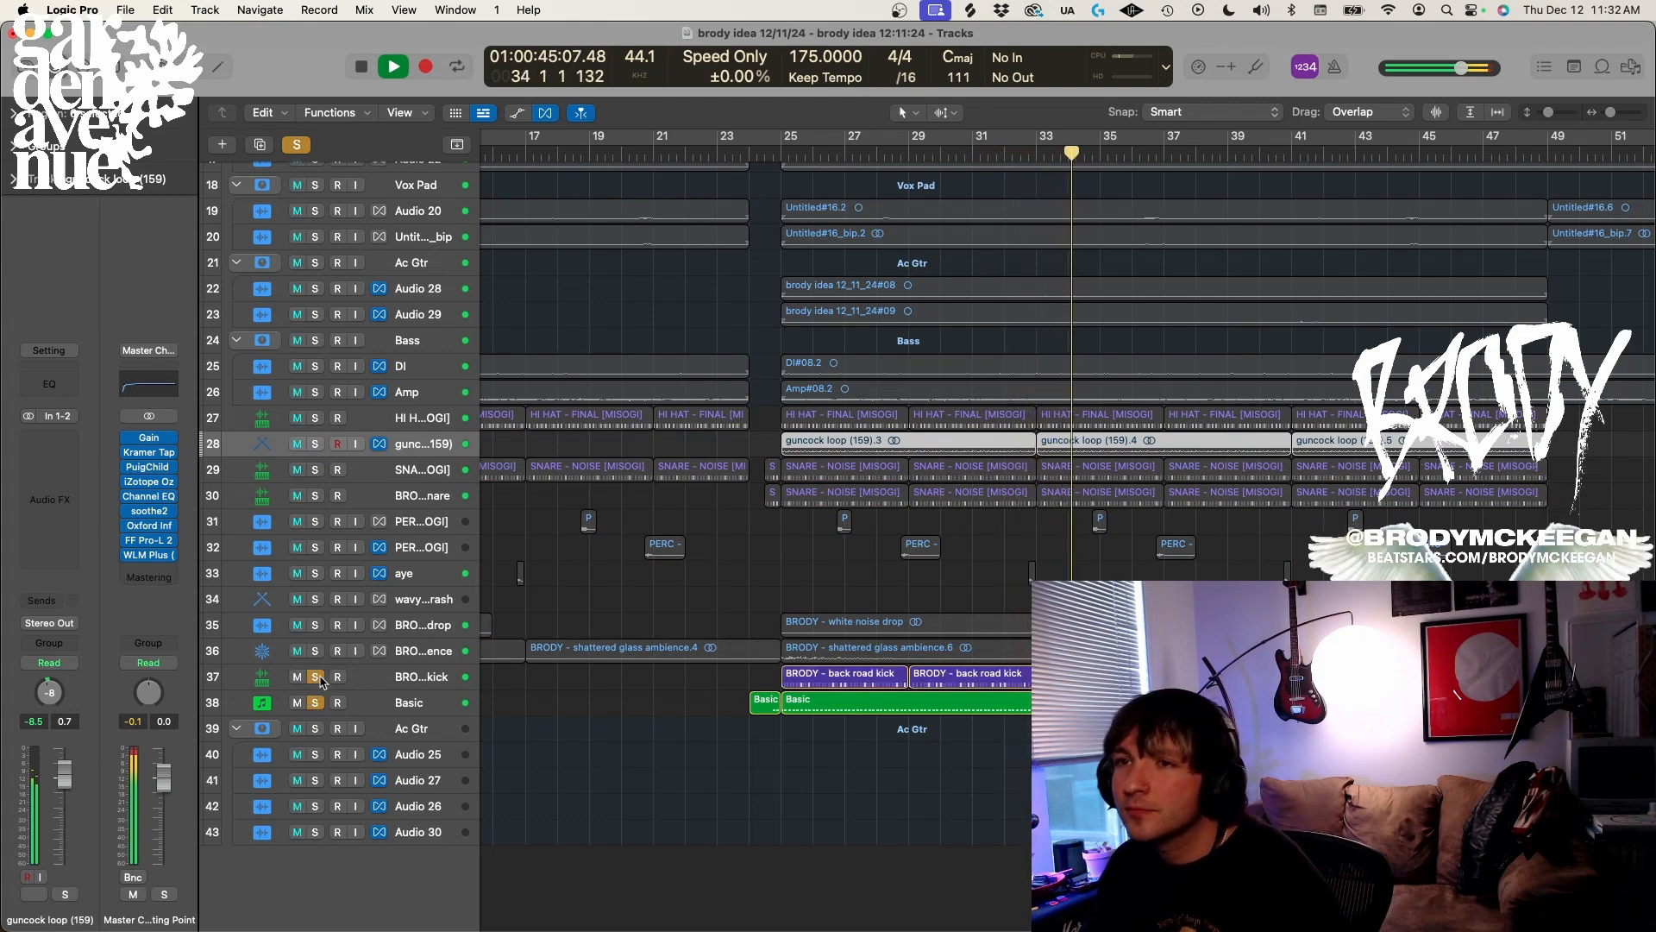
{"action": "key", "text": "super+Down"}
{"action": "key", "text": "space"}
Select the BRODY - back road kick track and resume playback with it and Basic soloed
{"action": "key", "text": "super+Right"}
{"action": "key", "text": "super+Down"}
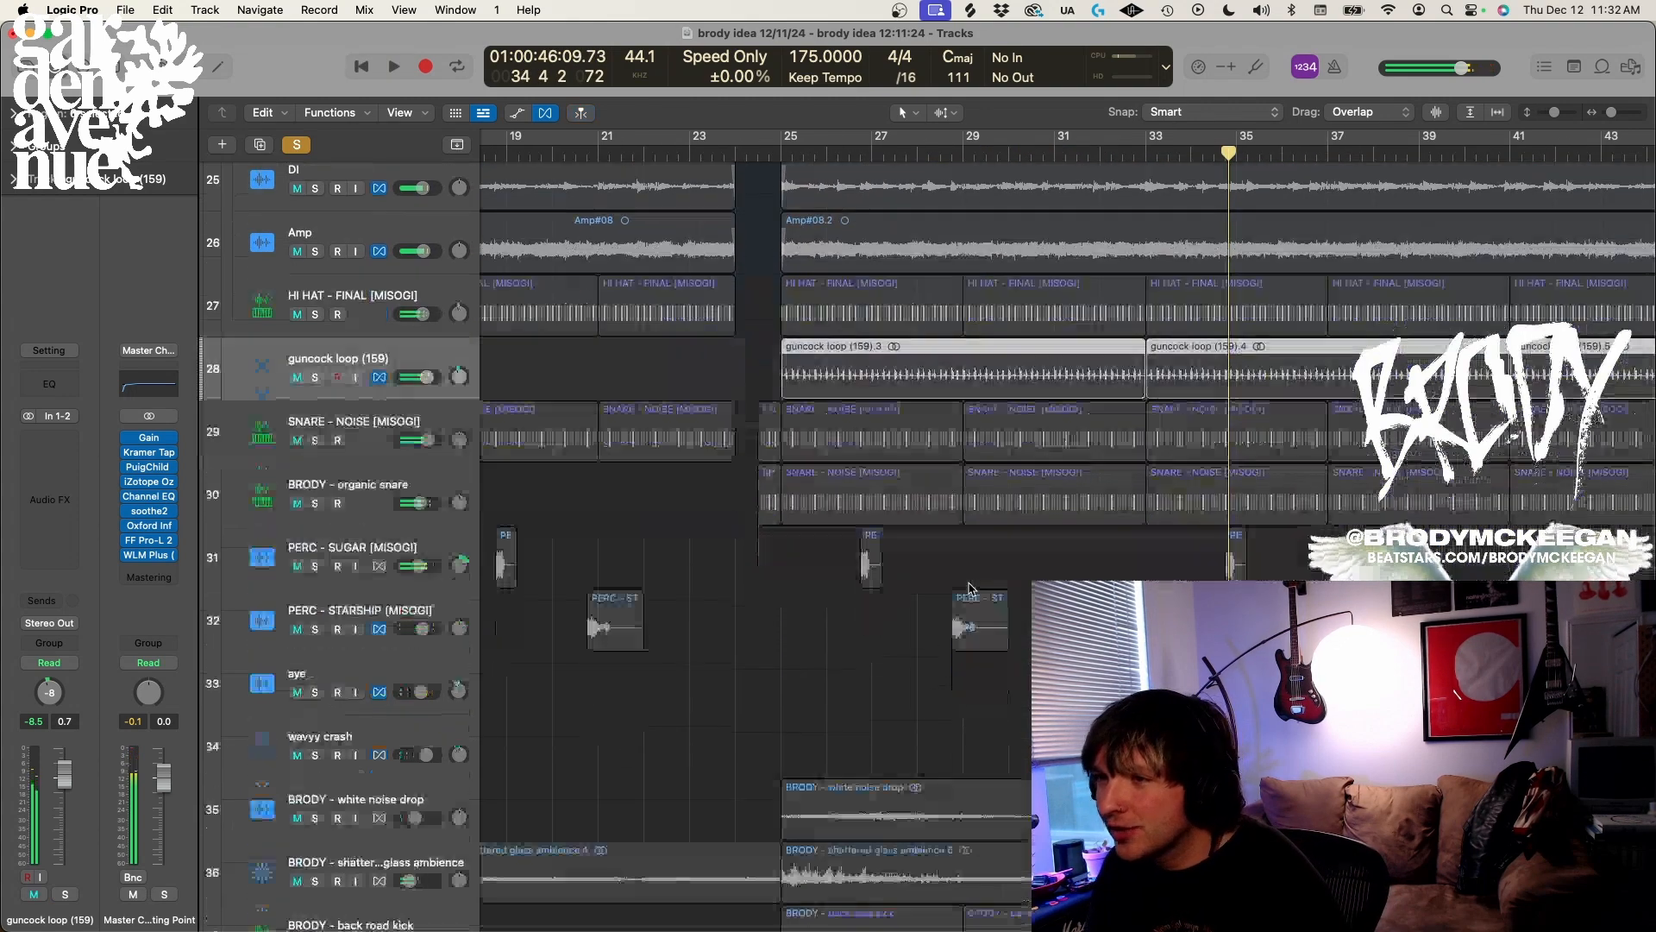
{"action": "scroll", "coordinate": [961, 592], "scroll_direction": "down", "scroll_amount": 6}
{"action": "scroll", "coordinate": [954, 591], "scroll_direction": "right", "scroll_amount": 3}
{"action": "left_click", "coordinate": [398, 700]}
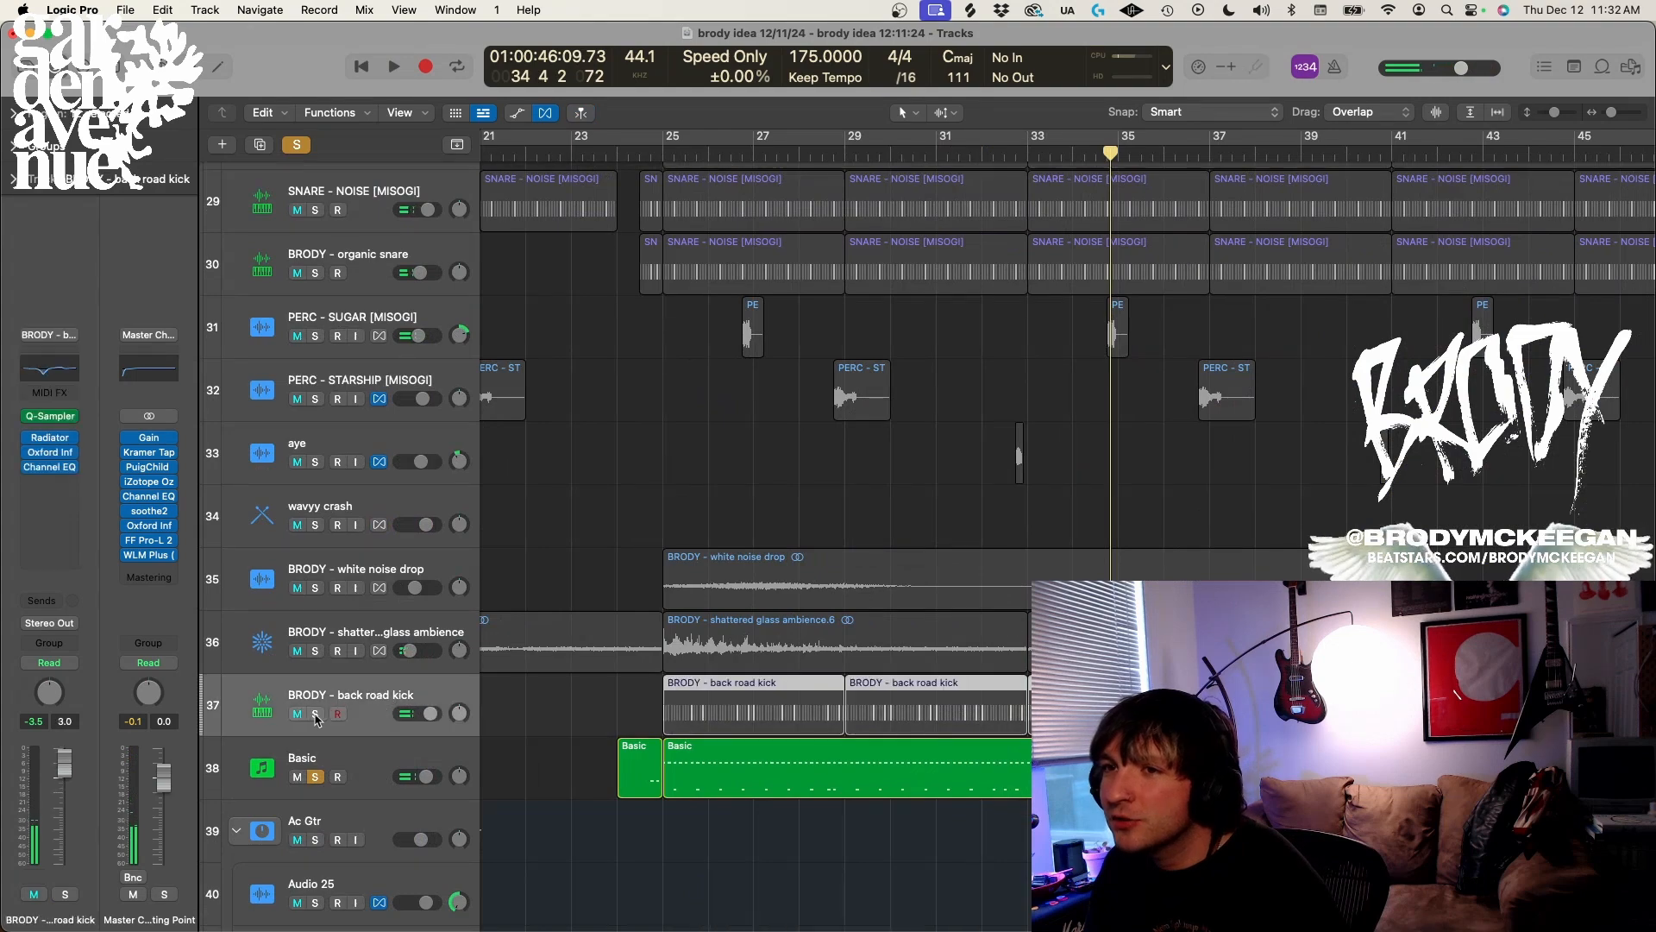
{"action": "key", "text": "space"}
{"action": "key", "text": "super+Left"}
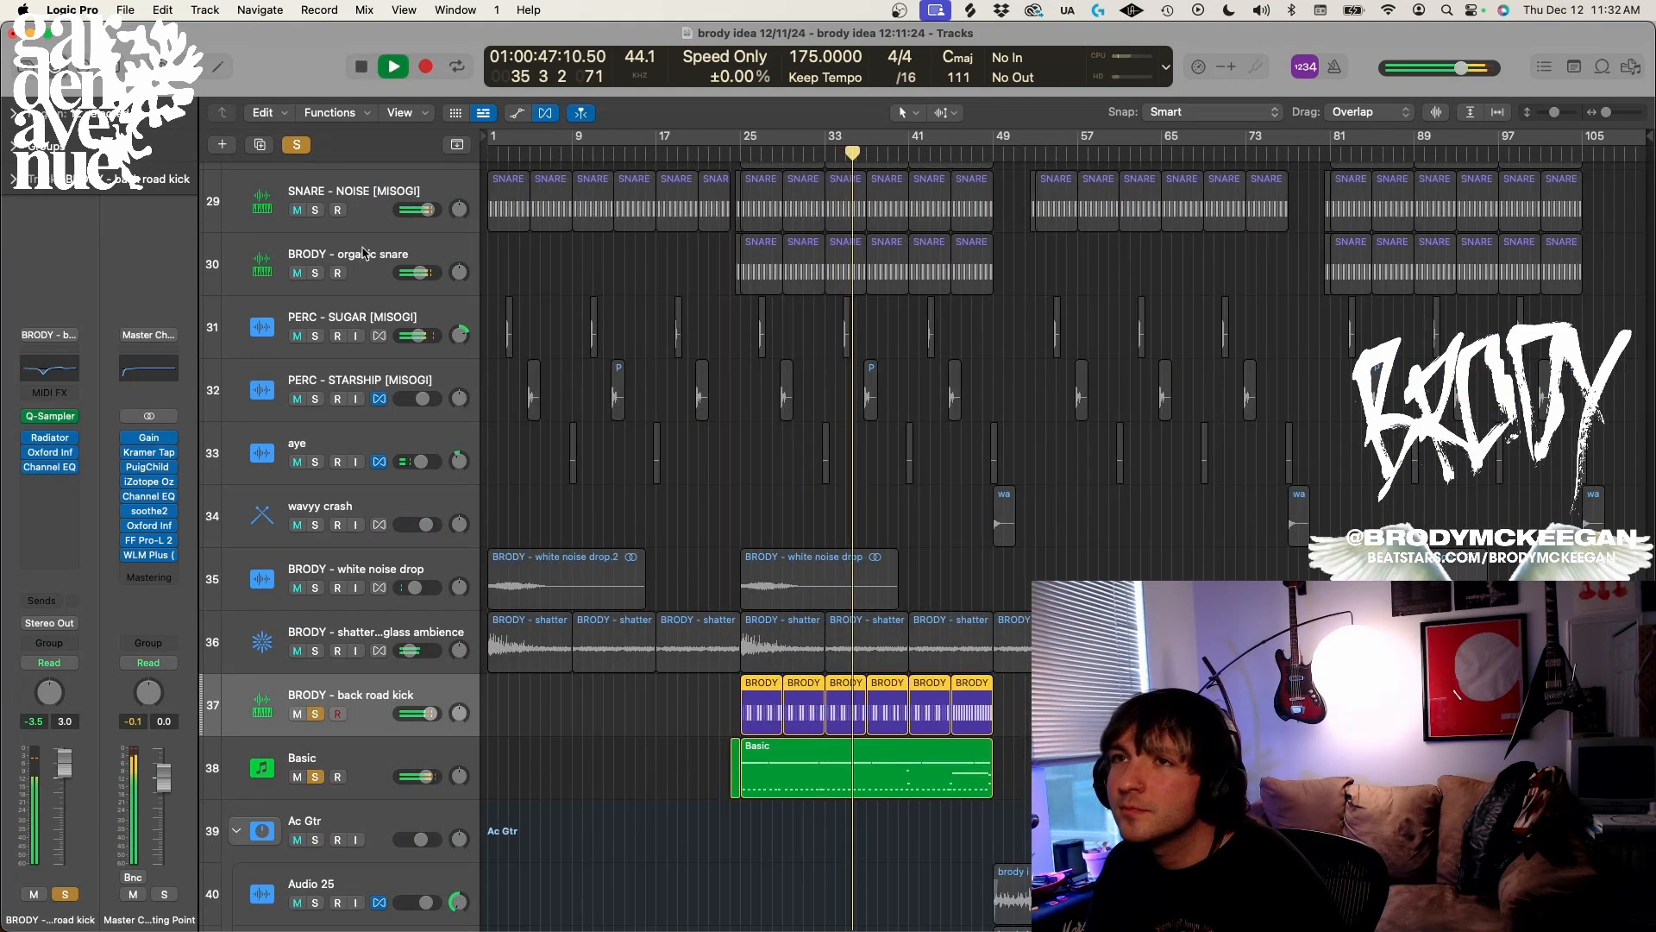
Add both snares, the guncock loop, the hi-hat, and the tracks from PERC - SUGAR to shattered glass ambience to the solo during playback
{"action": "left_click", "coordinate": [313, 273]}
{"action": "key", "text": "super+Up"}
{"action": "key", "text": "super+Up"}
{"action": "left_click", "coordinate": [317, 293]}
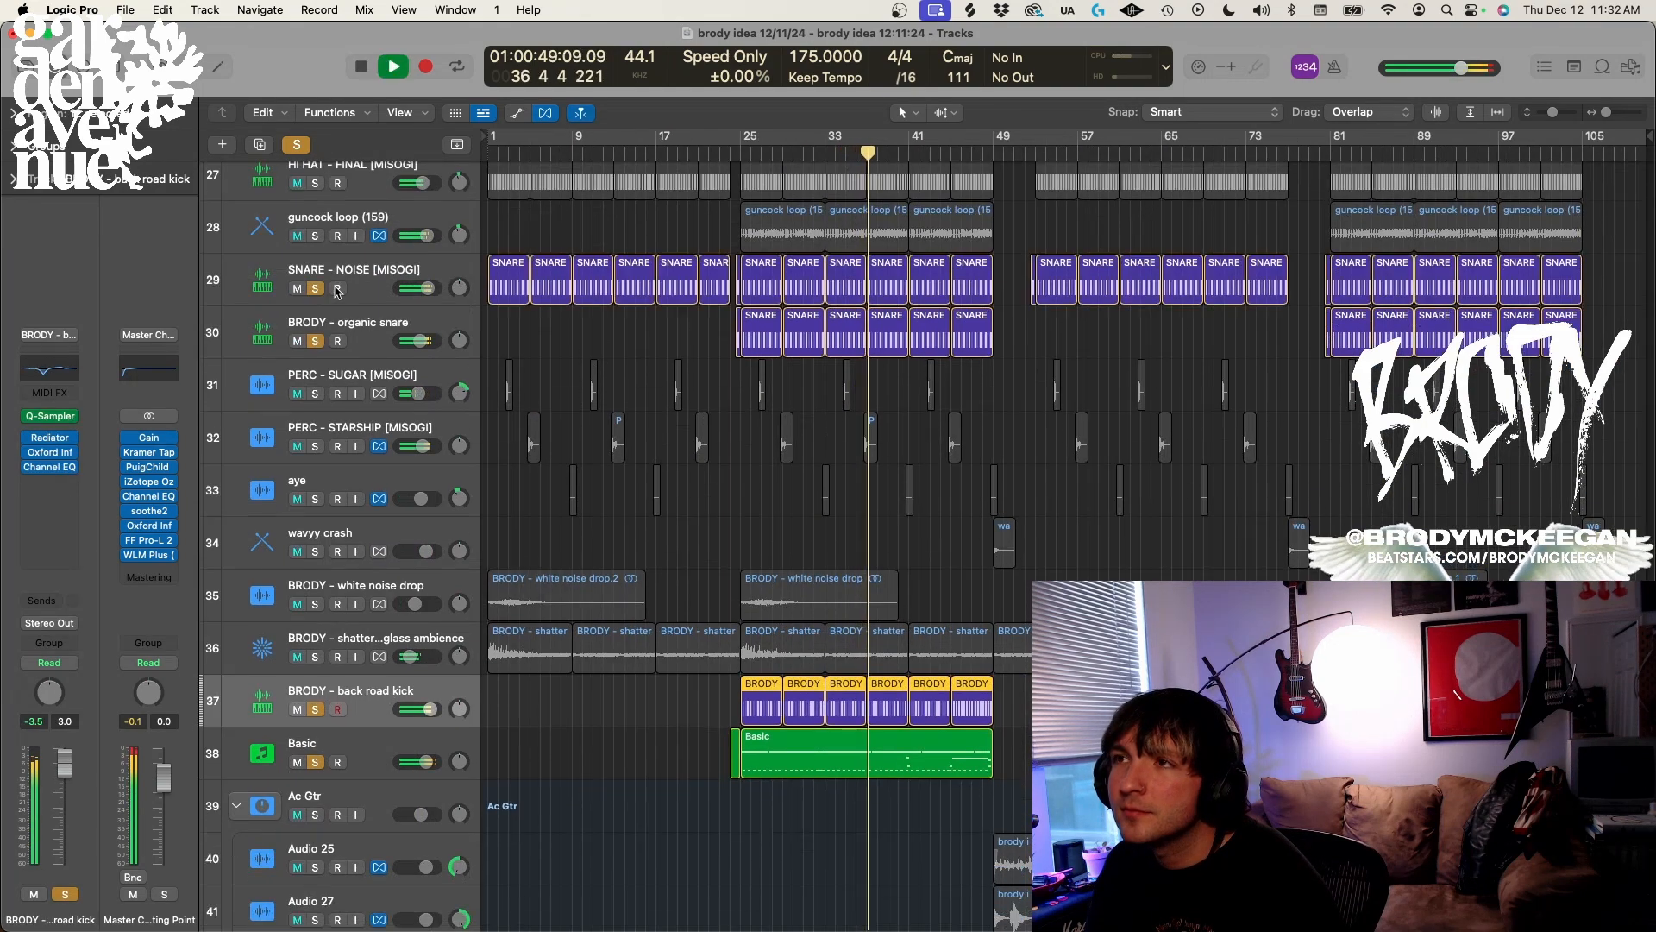
{"action": "scroll", "coordinate": [338, 293], "scroll_direction": "up", "scroll_amount": 3}
{"action": "scroll", "coordinate": [339, 293], "scroll_direction": "up", "scroll_amount": 1}
{"action": "left_click", "coordinate": [315, 370]}
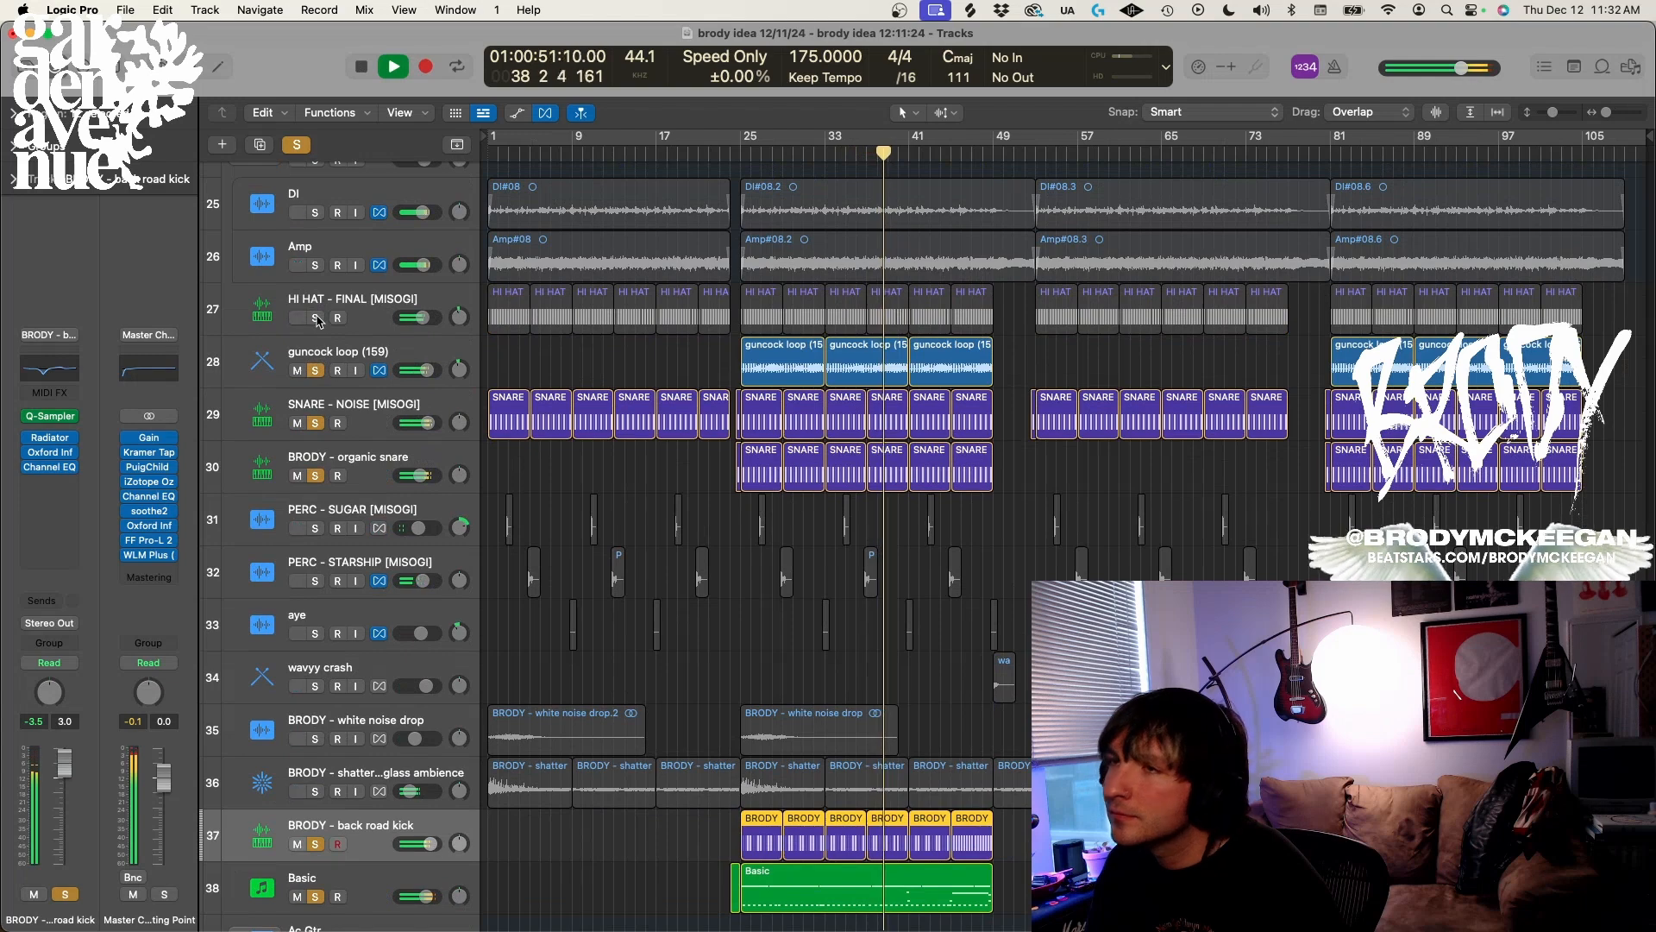
{"action": "left_click", "coordinate": [315, 317]}
{"action": "left_click_drag", "start_coordinate": [315, 528], "coordinate": [314, 791]}
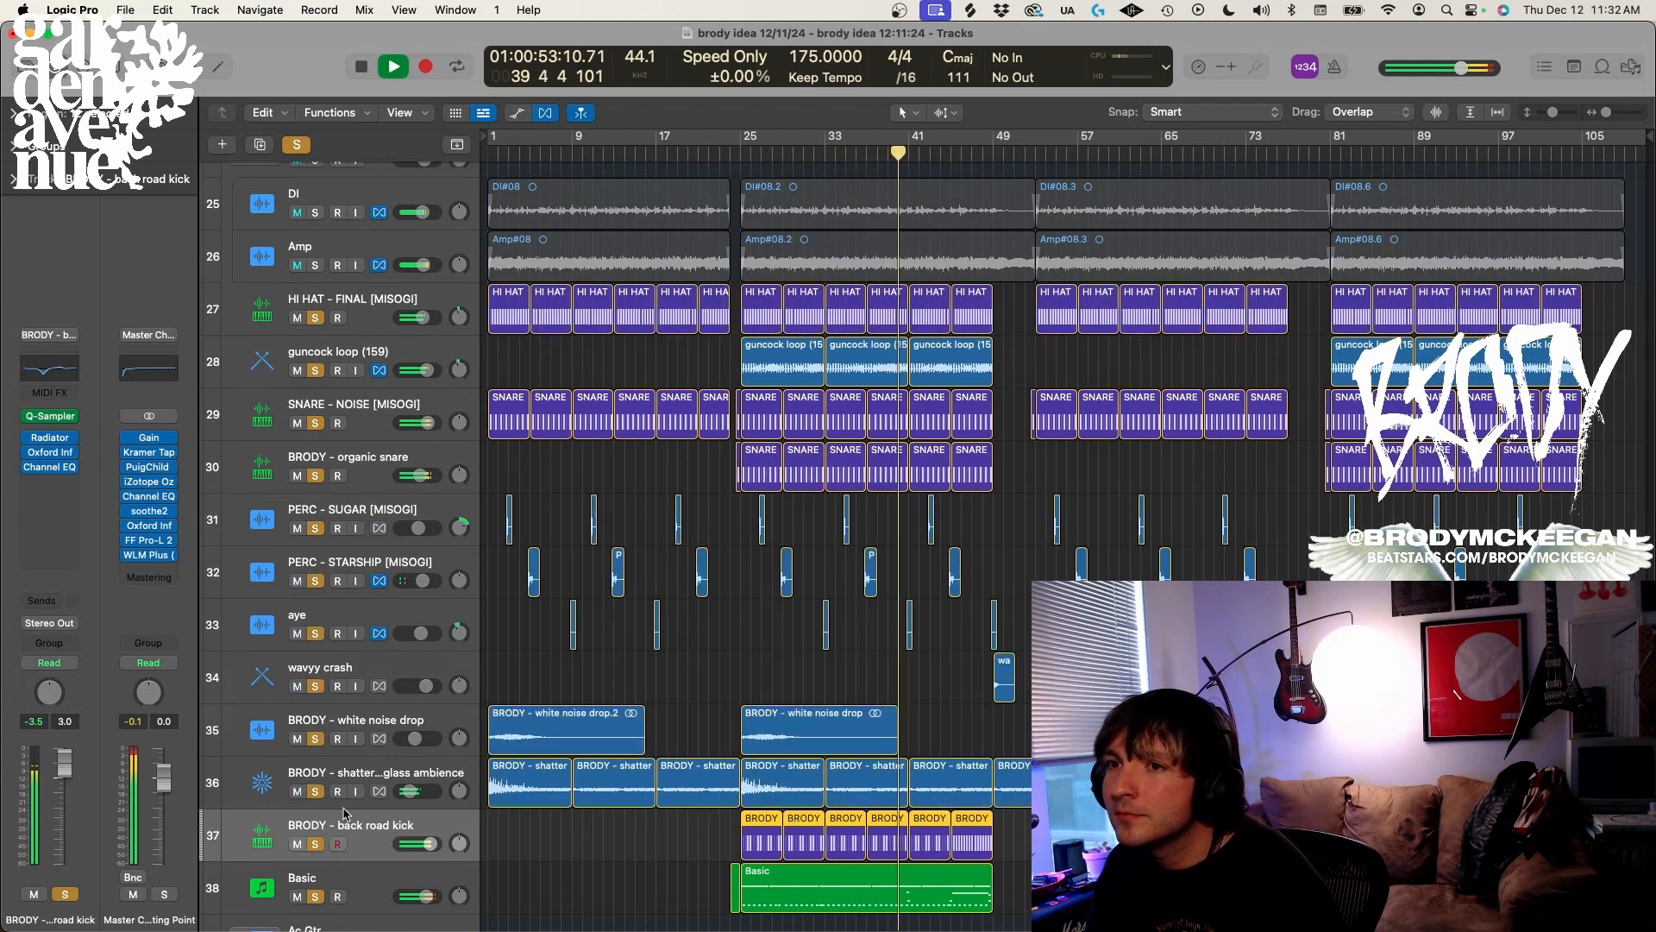
Clear all solos and play the full mix until about bar 51
{"action": "scroll", "coordinate": [693, 634], "scroll_direction": "down", "scroll_amount": 5}
{"action": "scroll", "coordinate": [699, 636], "scroll_direction": "down", "scroll_amount": 5}
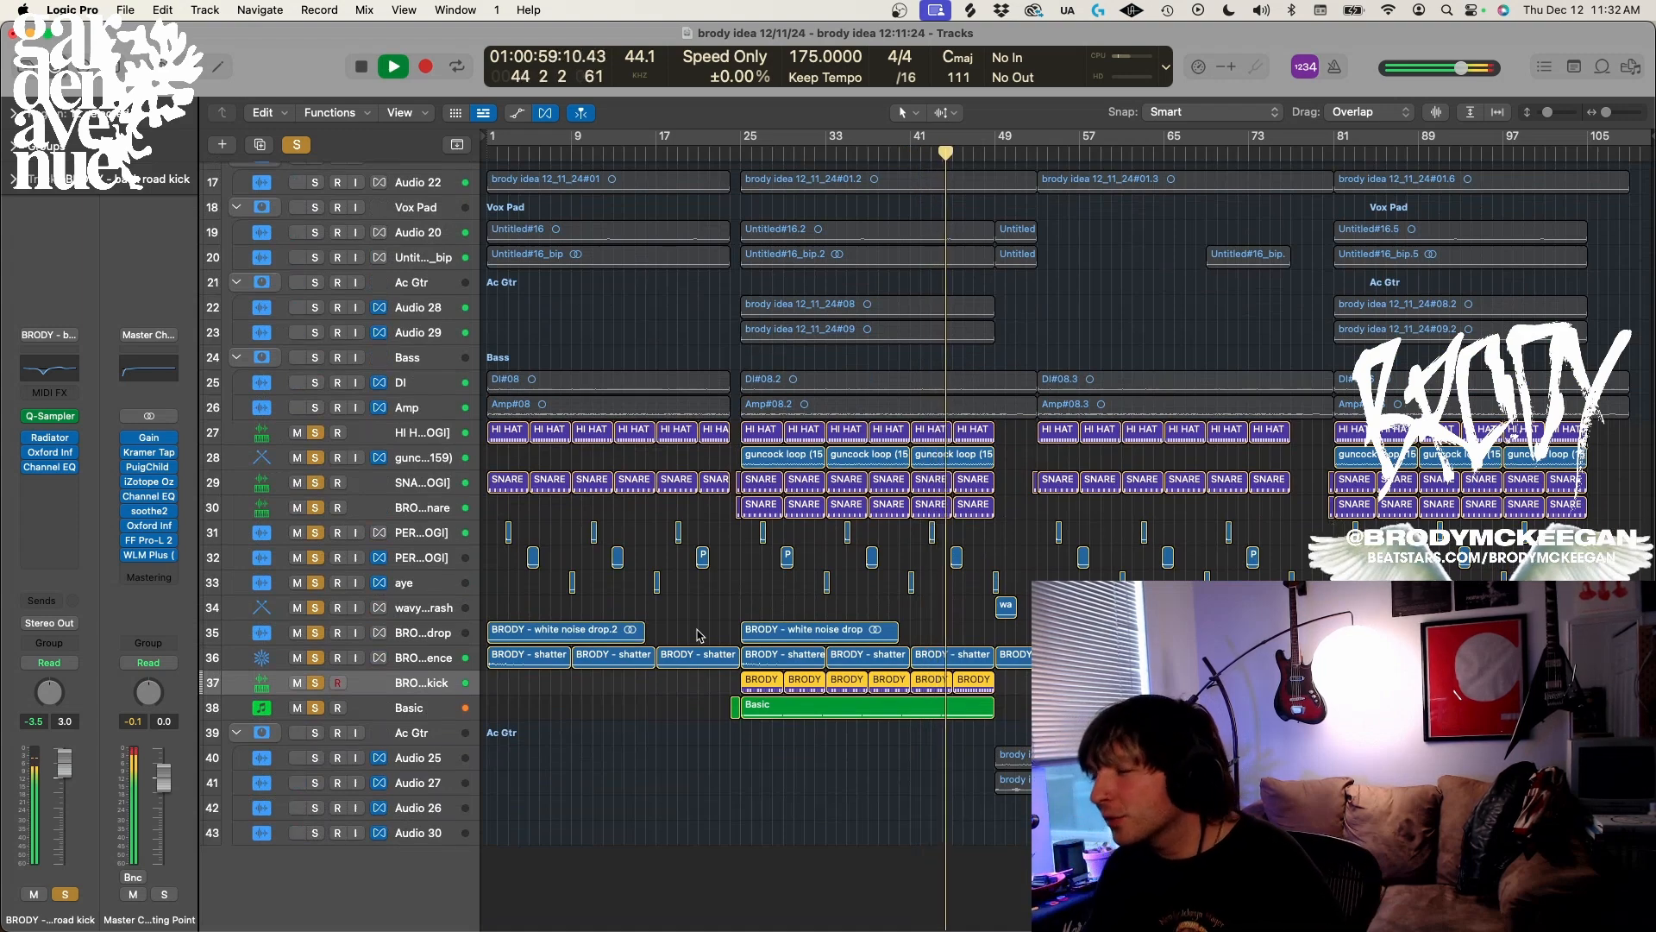
{"action": "left_click", "coordinate": [297, 144]}
{"action": "key", "text": "space"}
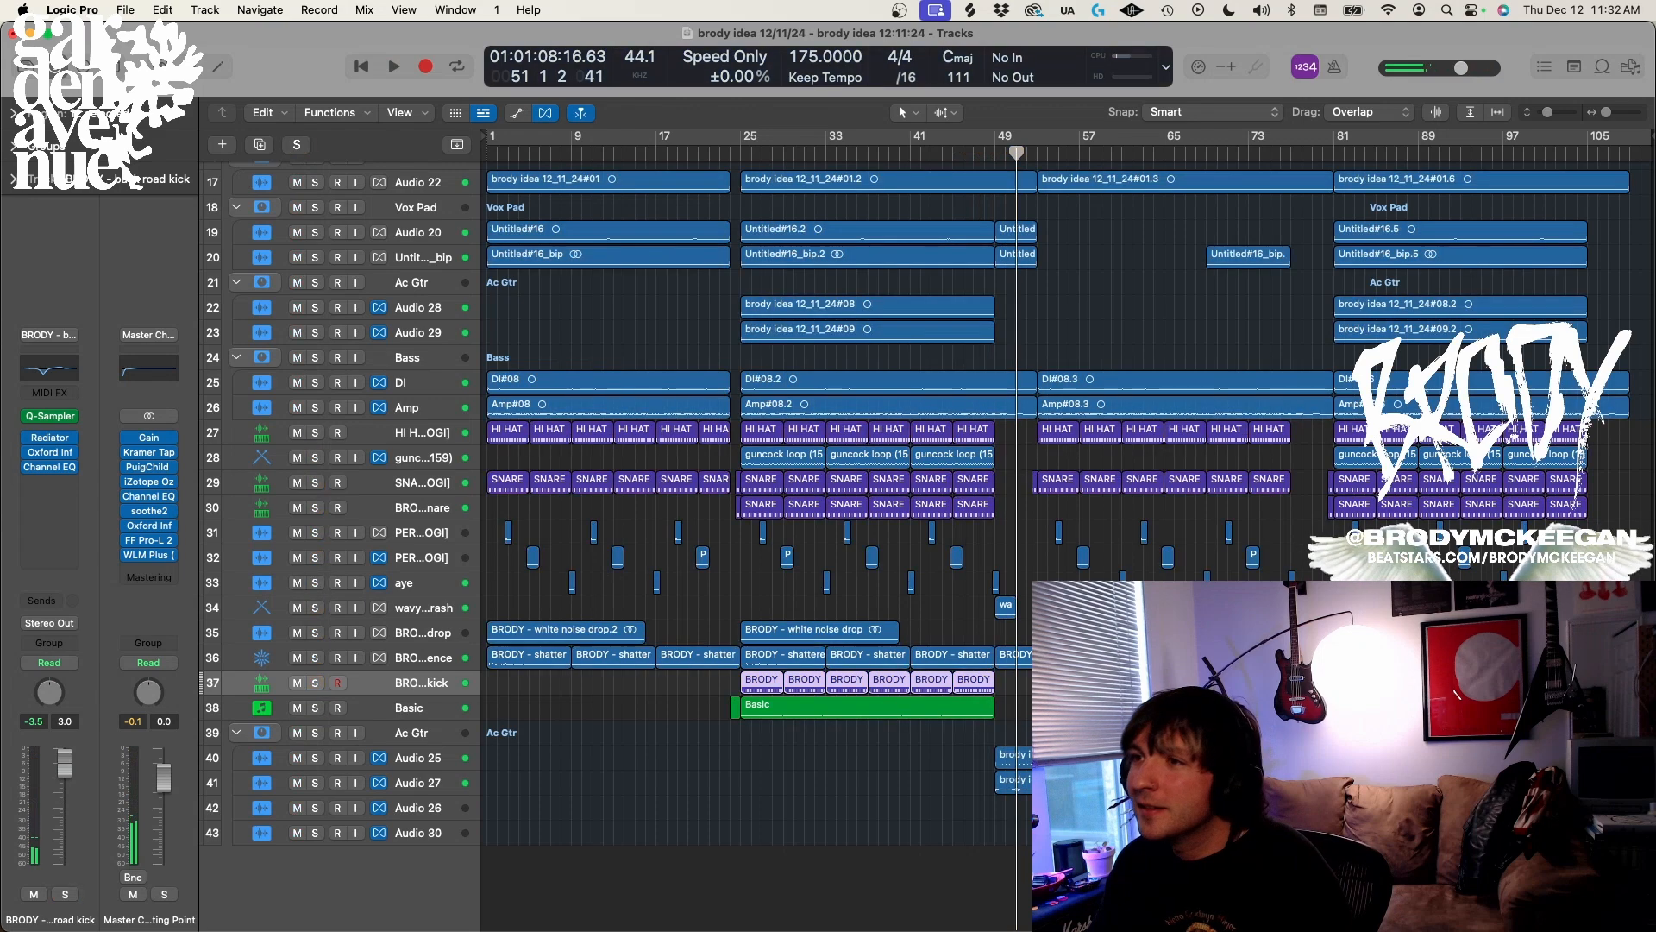
Solo the wavyy crash track, play it from just before bar 49, and clear its solo
{"action": "key", "text": "super+Down"}
{"action": "key", "text": "super+Right"}
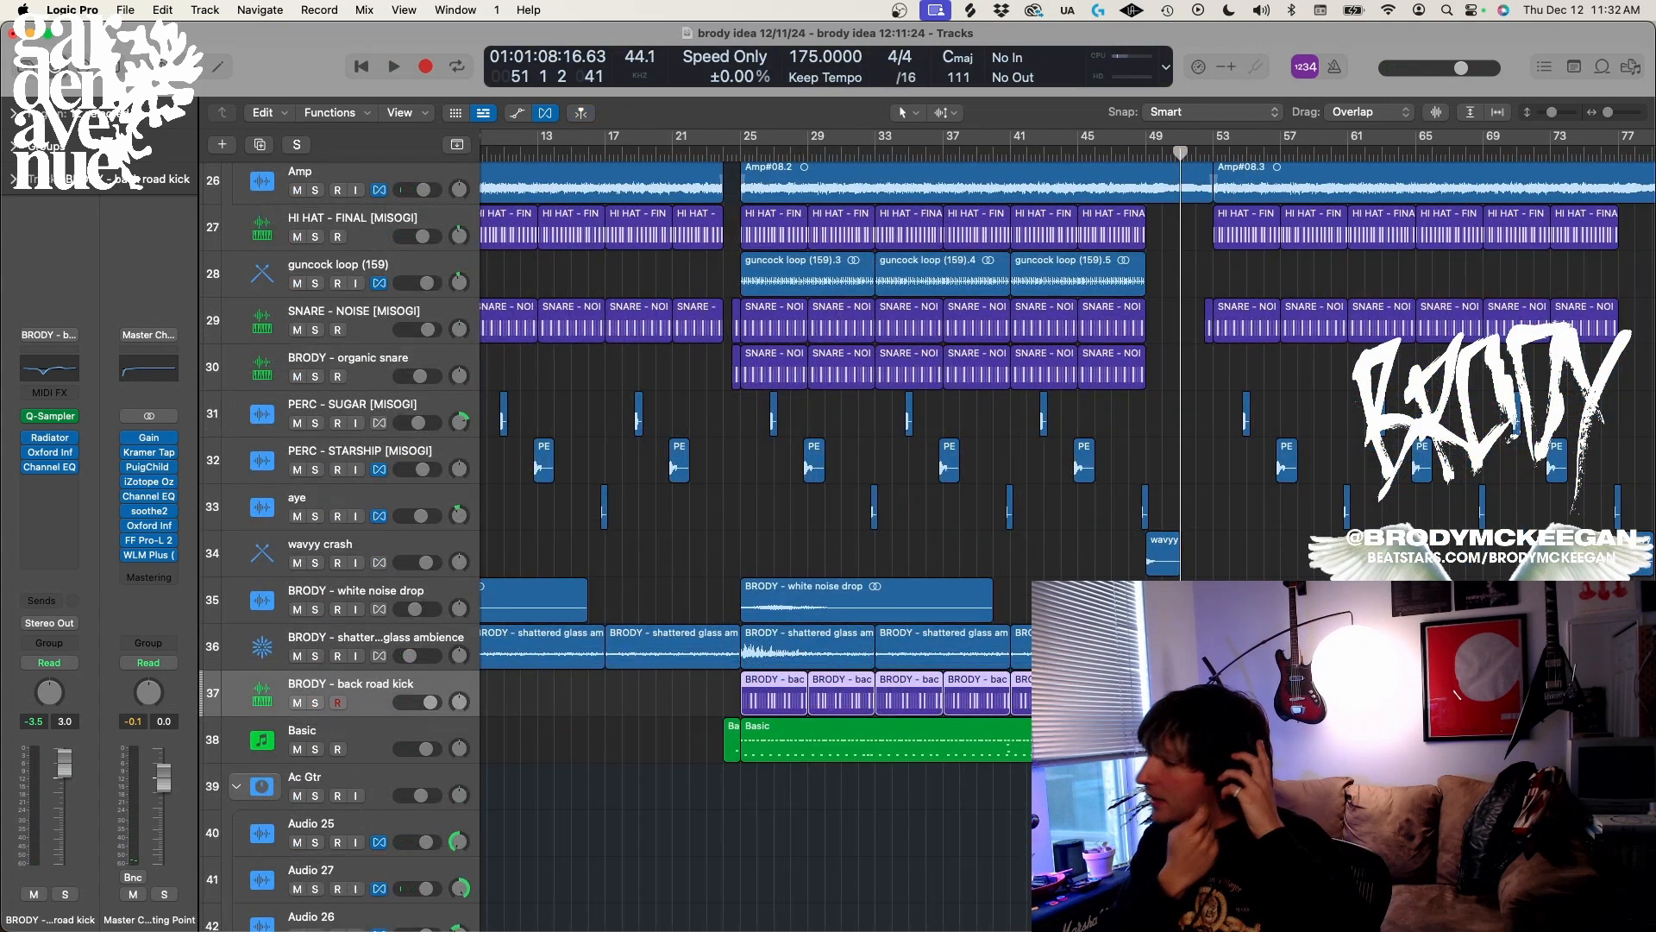
{"action": "left_click", "coordinate": [383, 543]}
{"action": "key", "text": "super+Down"}
{"action": "key", "text": "super+Right"}
{"action": "key", "text": "super+Right"}
{"action": "scroll", "coordinate": [824, 553], "scroll_direction": "down", "scroll_amount": 3}
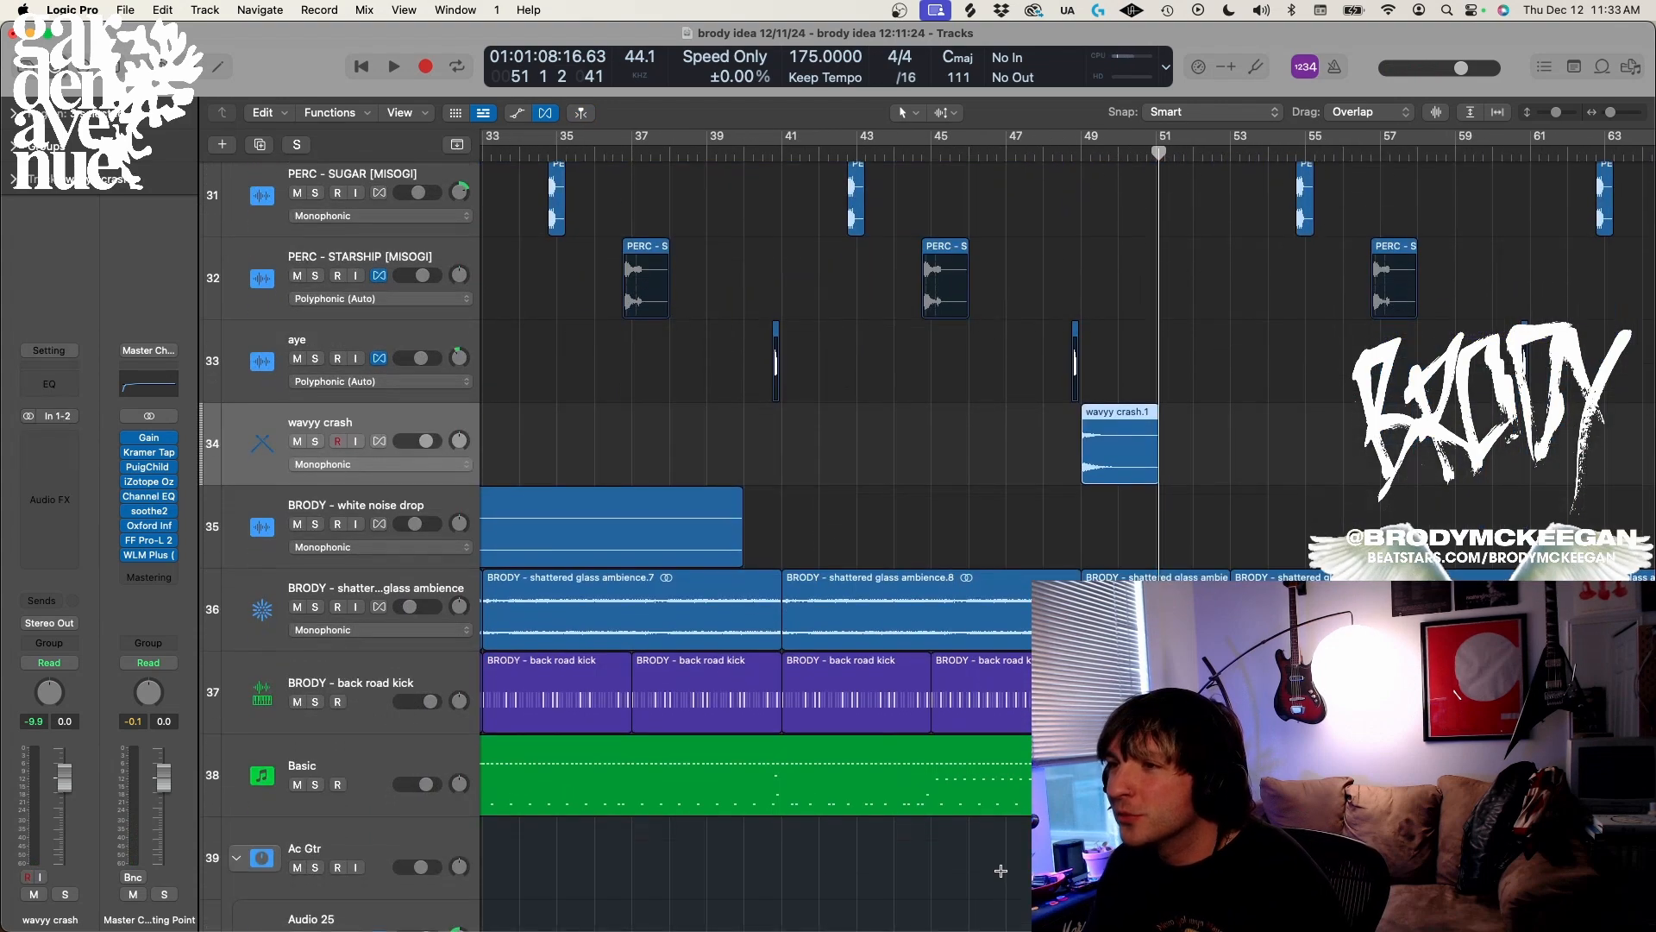
{"action": "key", "text": "ctrl+s"}
{"action": "left_click", "coordinate": [1073, 152]}
{"action": "key", "text": "space"}
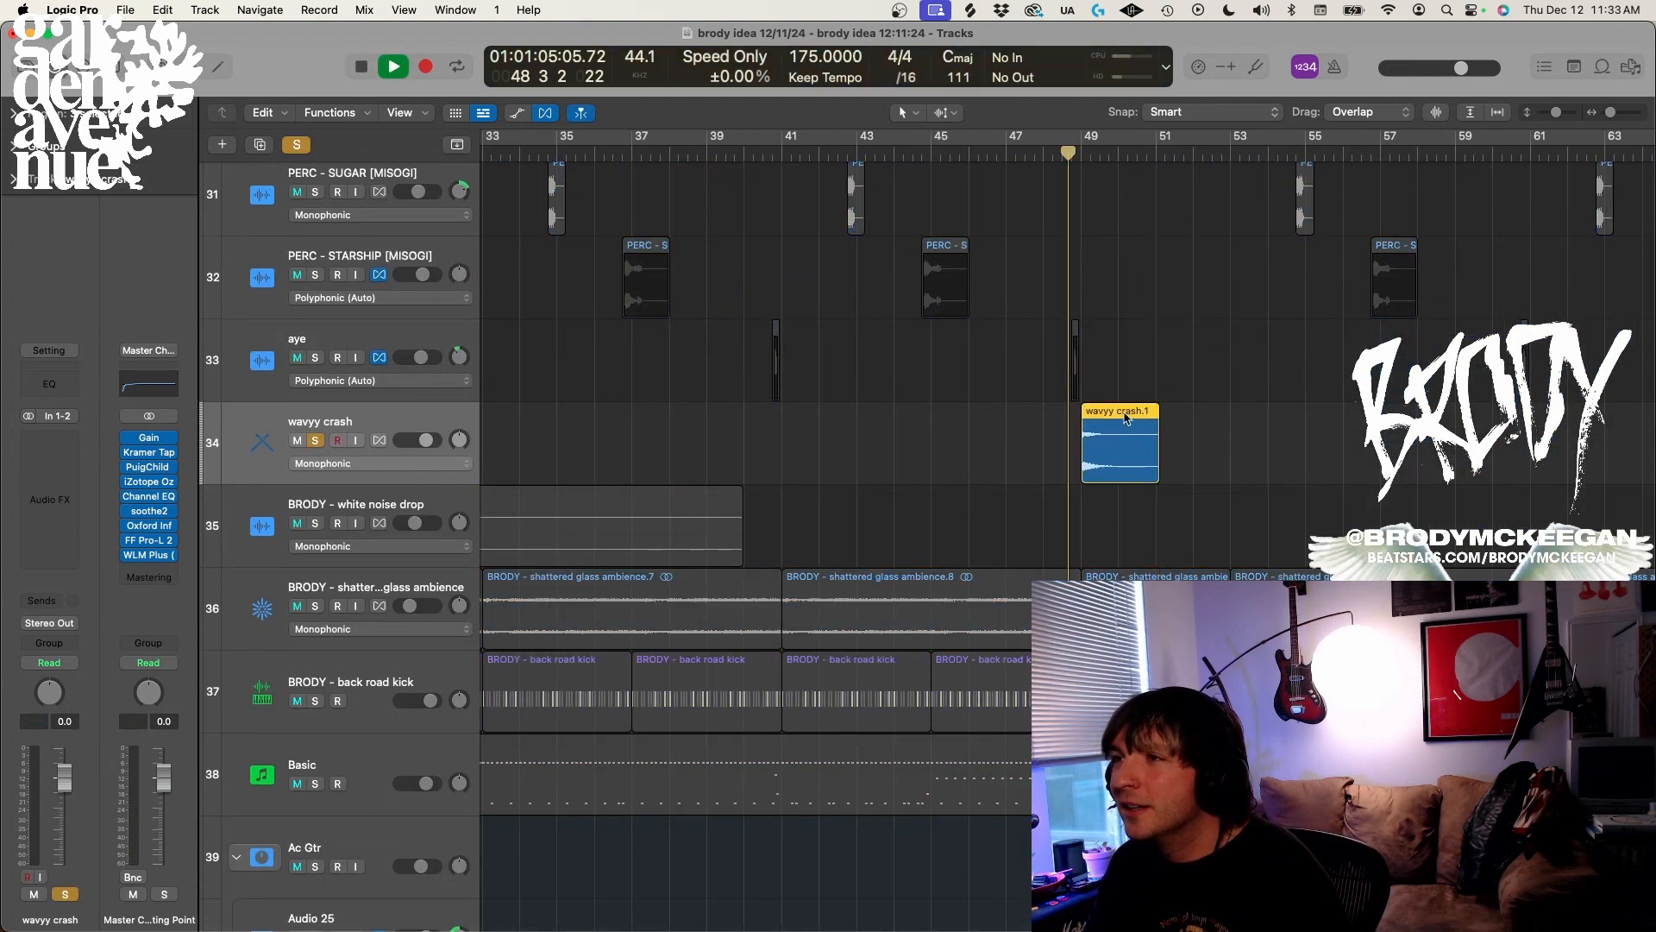
{"action": "key", "text": "ctrl+s"}
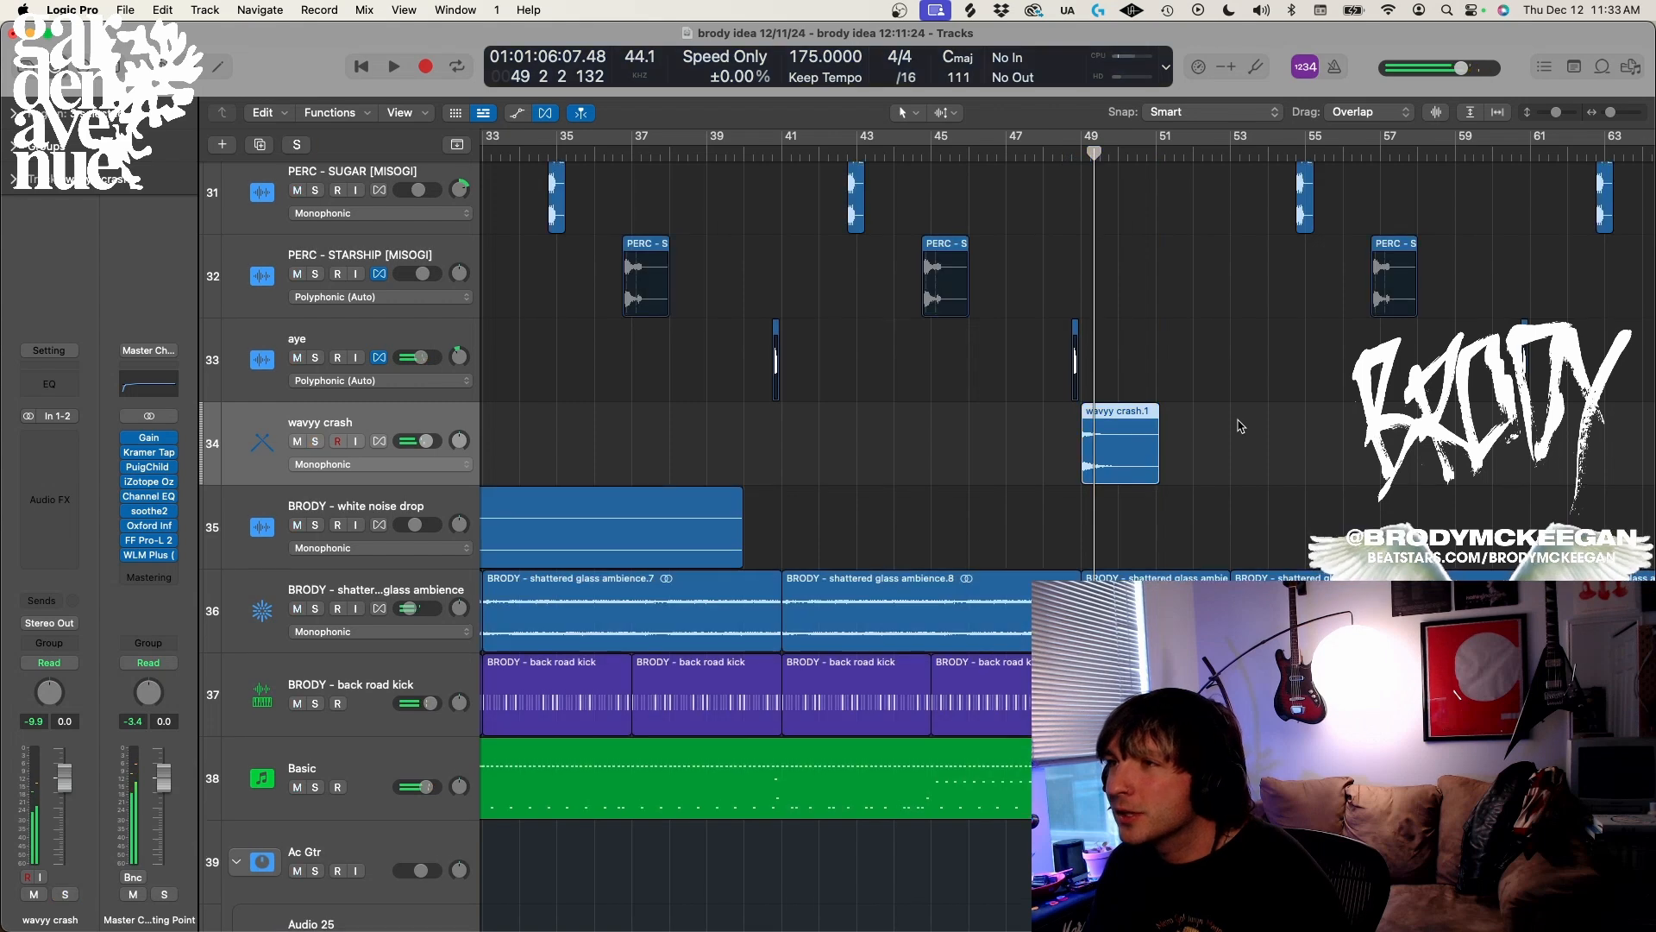
Examine the wavyy crash region at bar 49 up close and deselect it
{"action": "key", "text": "super+Down"}
{"action": "key", "text": "super+Right"}
{"action": "key", "text": "super+Right"}
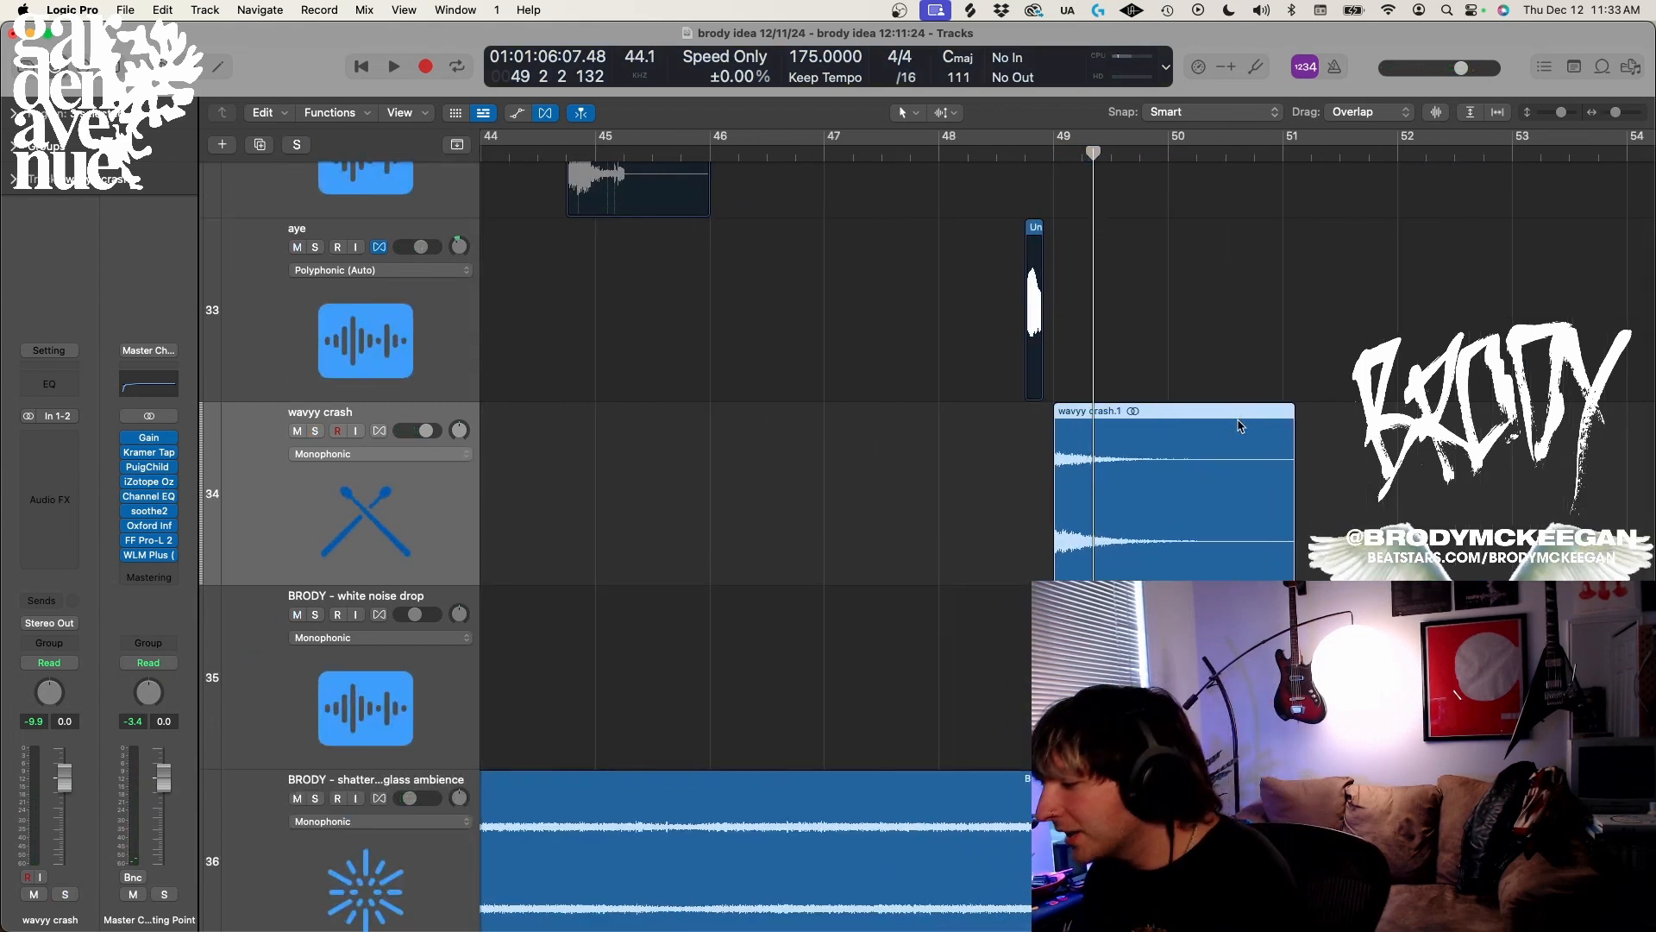
{"action": "left_click", "coordinate": [1010, 443]}
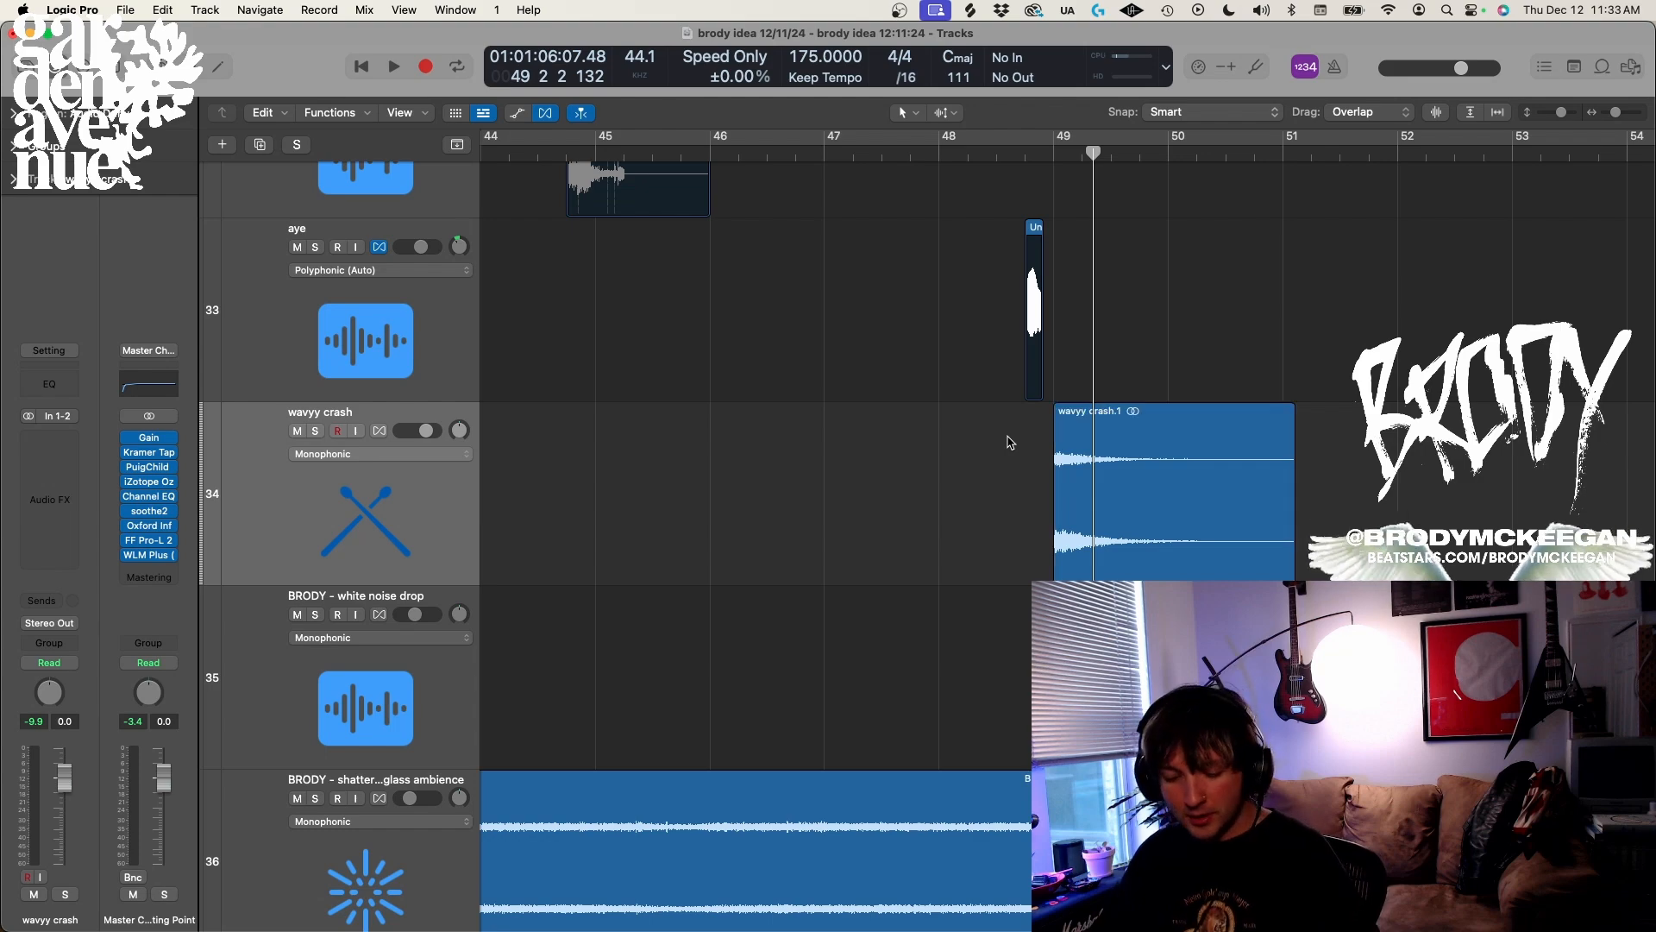
Return the playhead to bar 1 and move the lowest Ac Gtr stack to directly below the Vox Pad stack
{"action": "key", "text": "super+Left"}
{"action": "key", "text": "super+Left"}
{"action": "key", "text": "super+Up"}
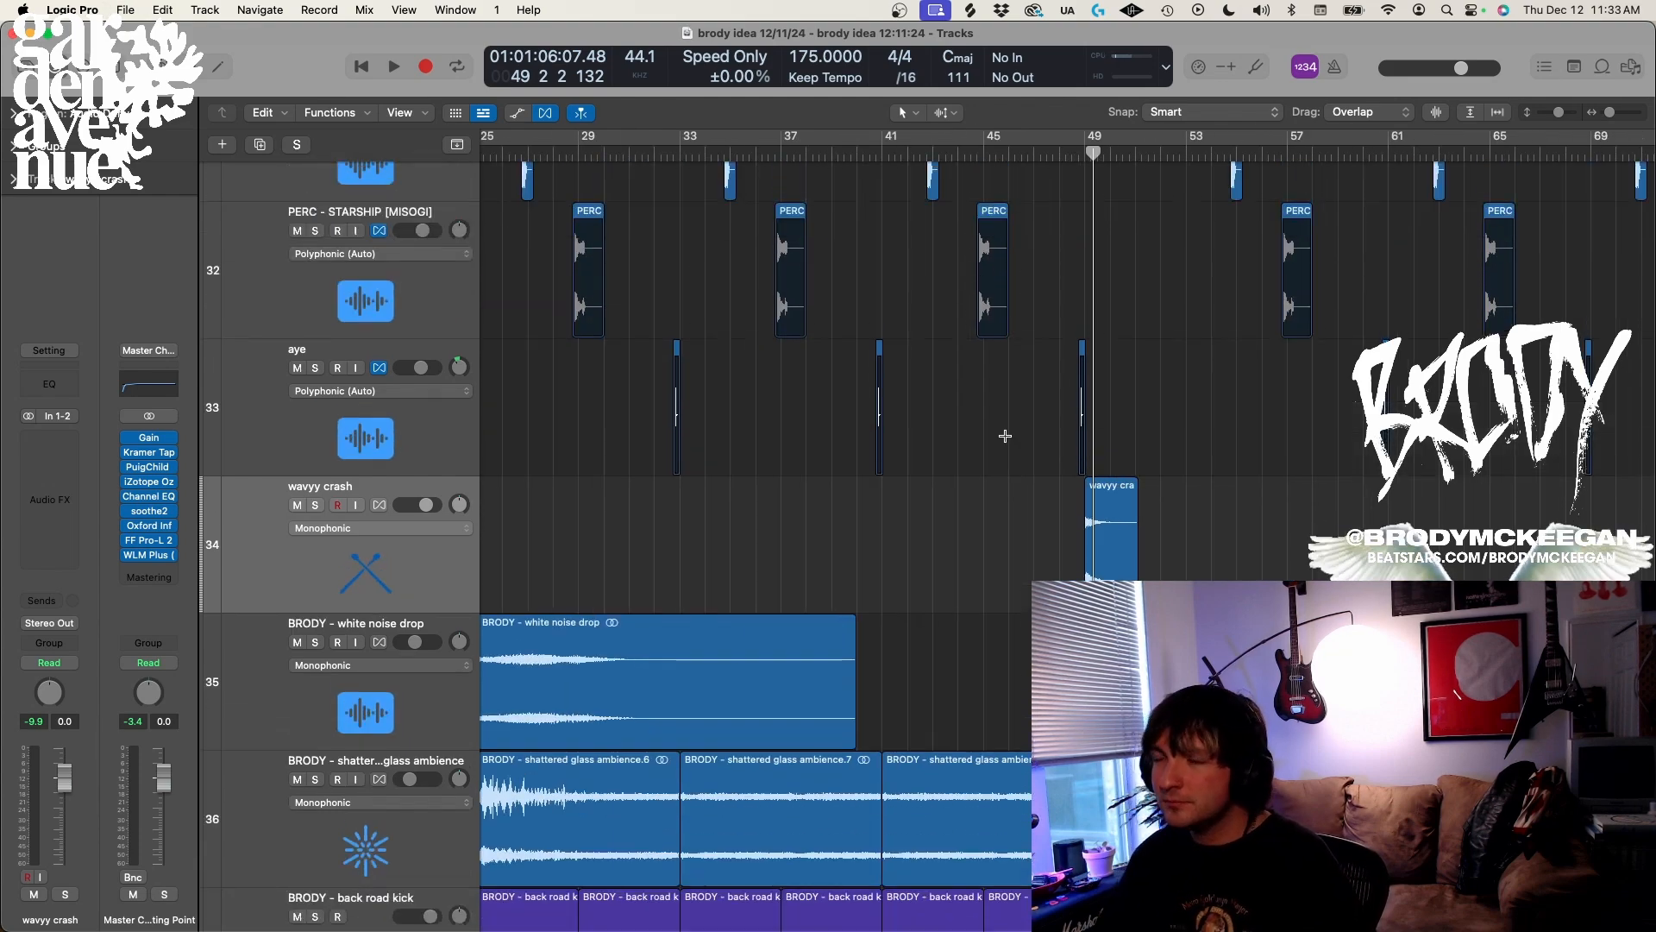
{"action": "key", "text": "z"}
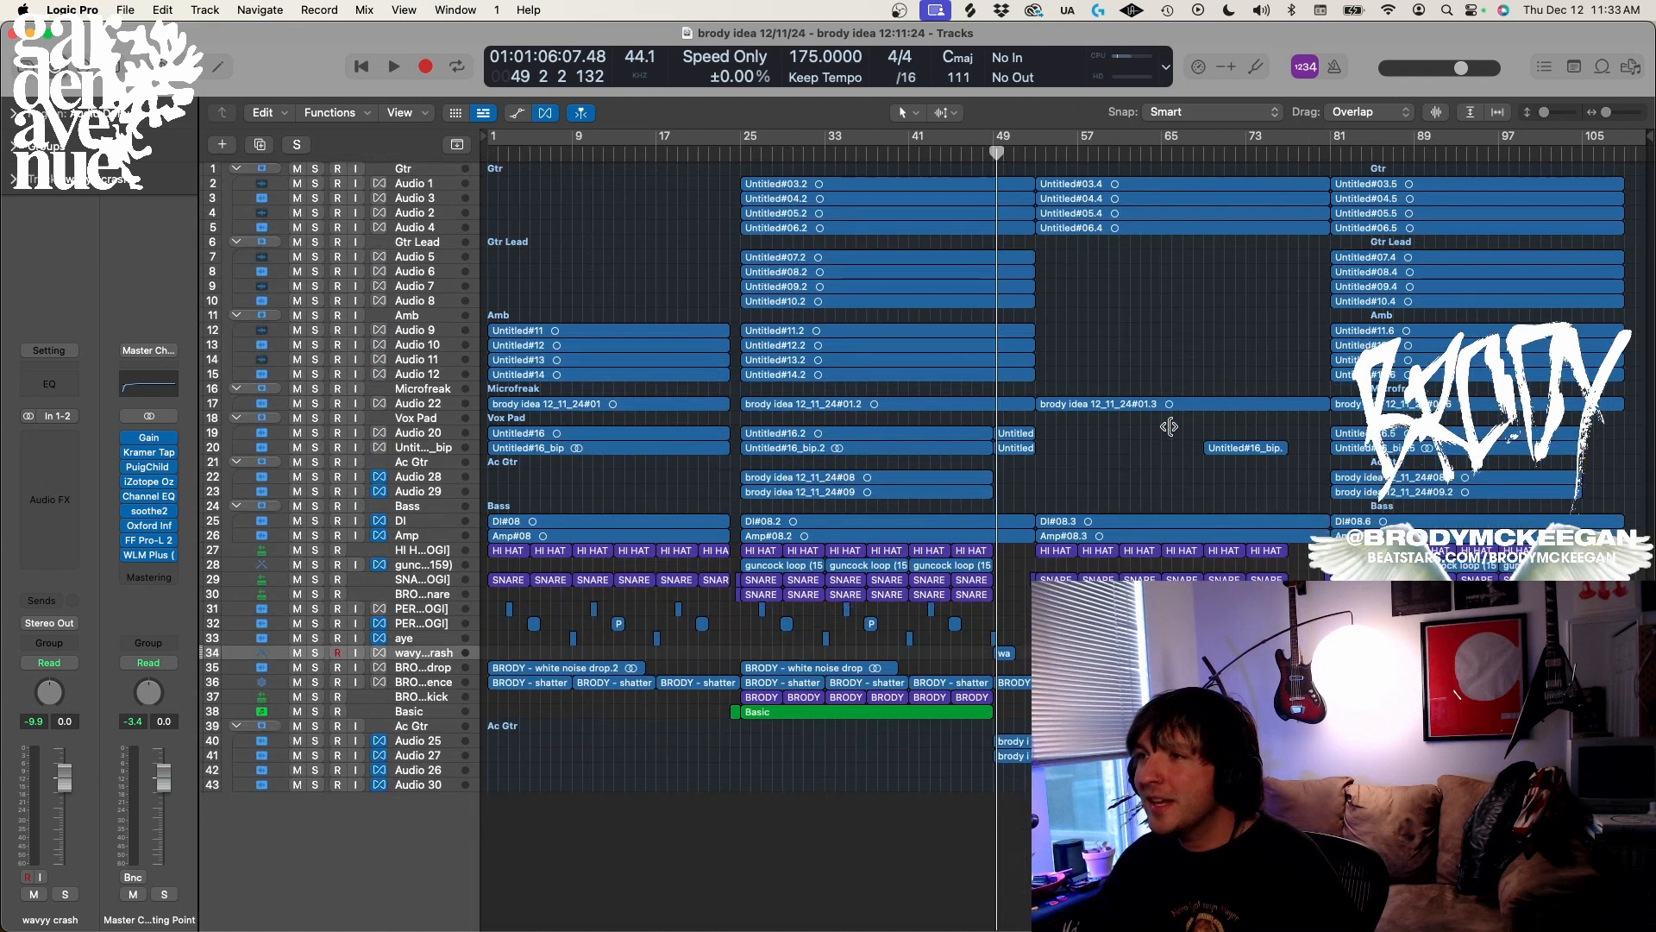
{"action": "key", "text": "Return"}
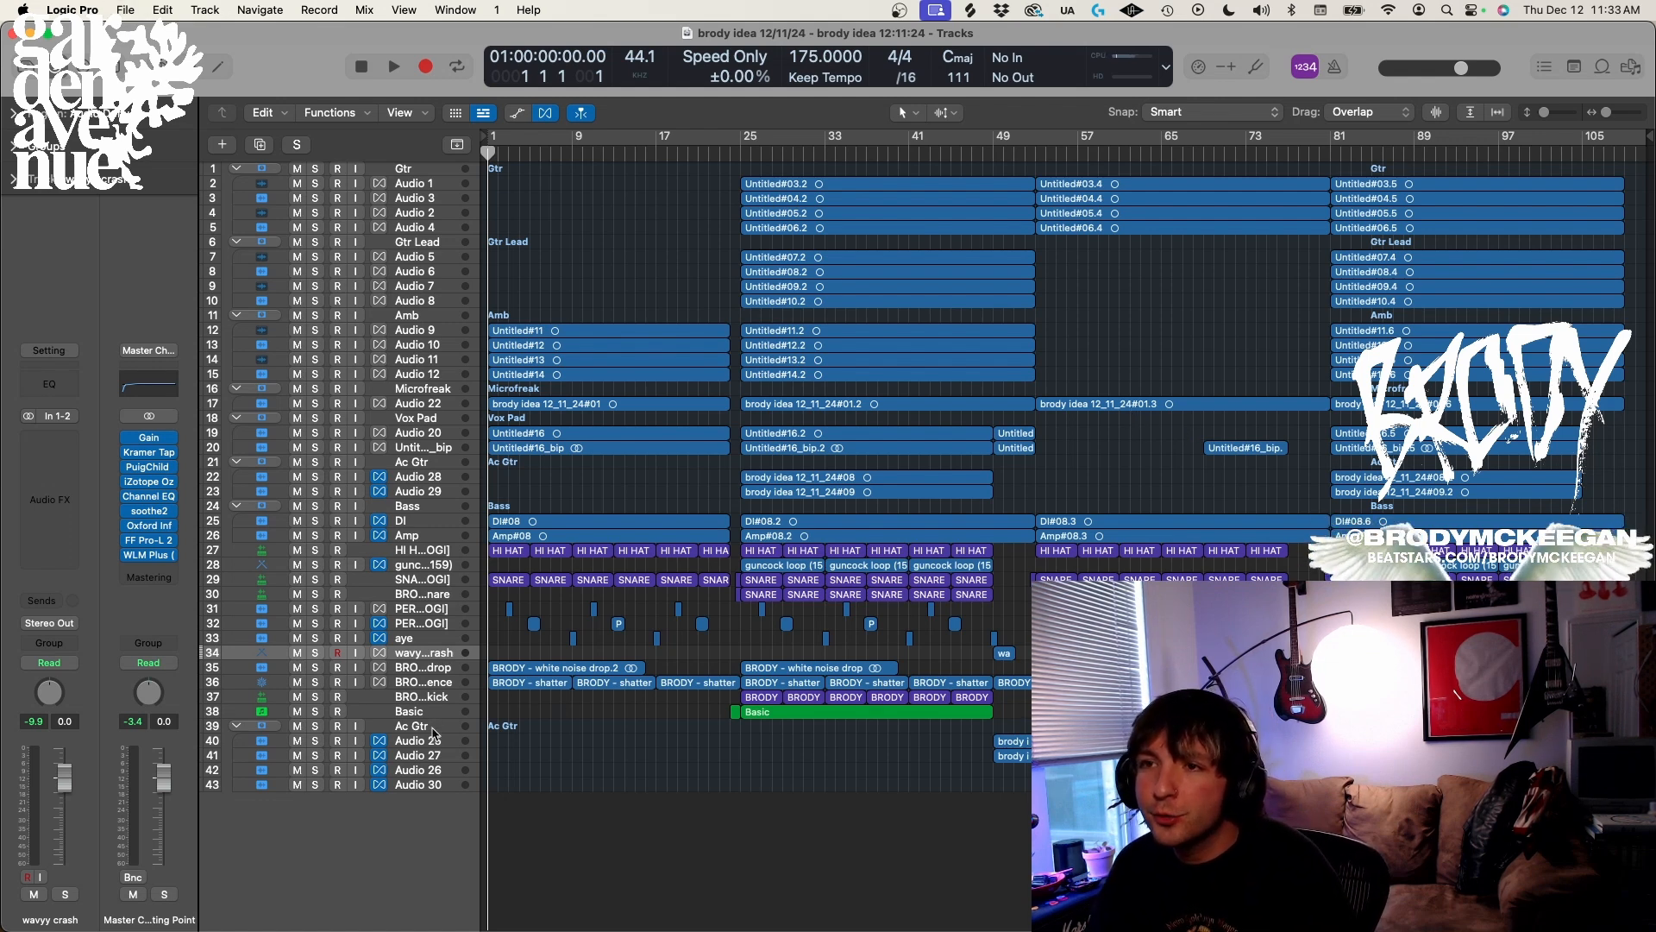
{"action": "left_click_drag", "start_coordinate": [435, 734], "coordinate": [499, 466]}
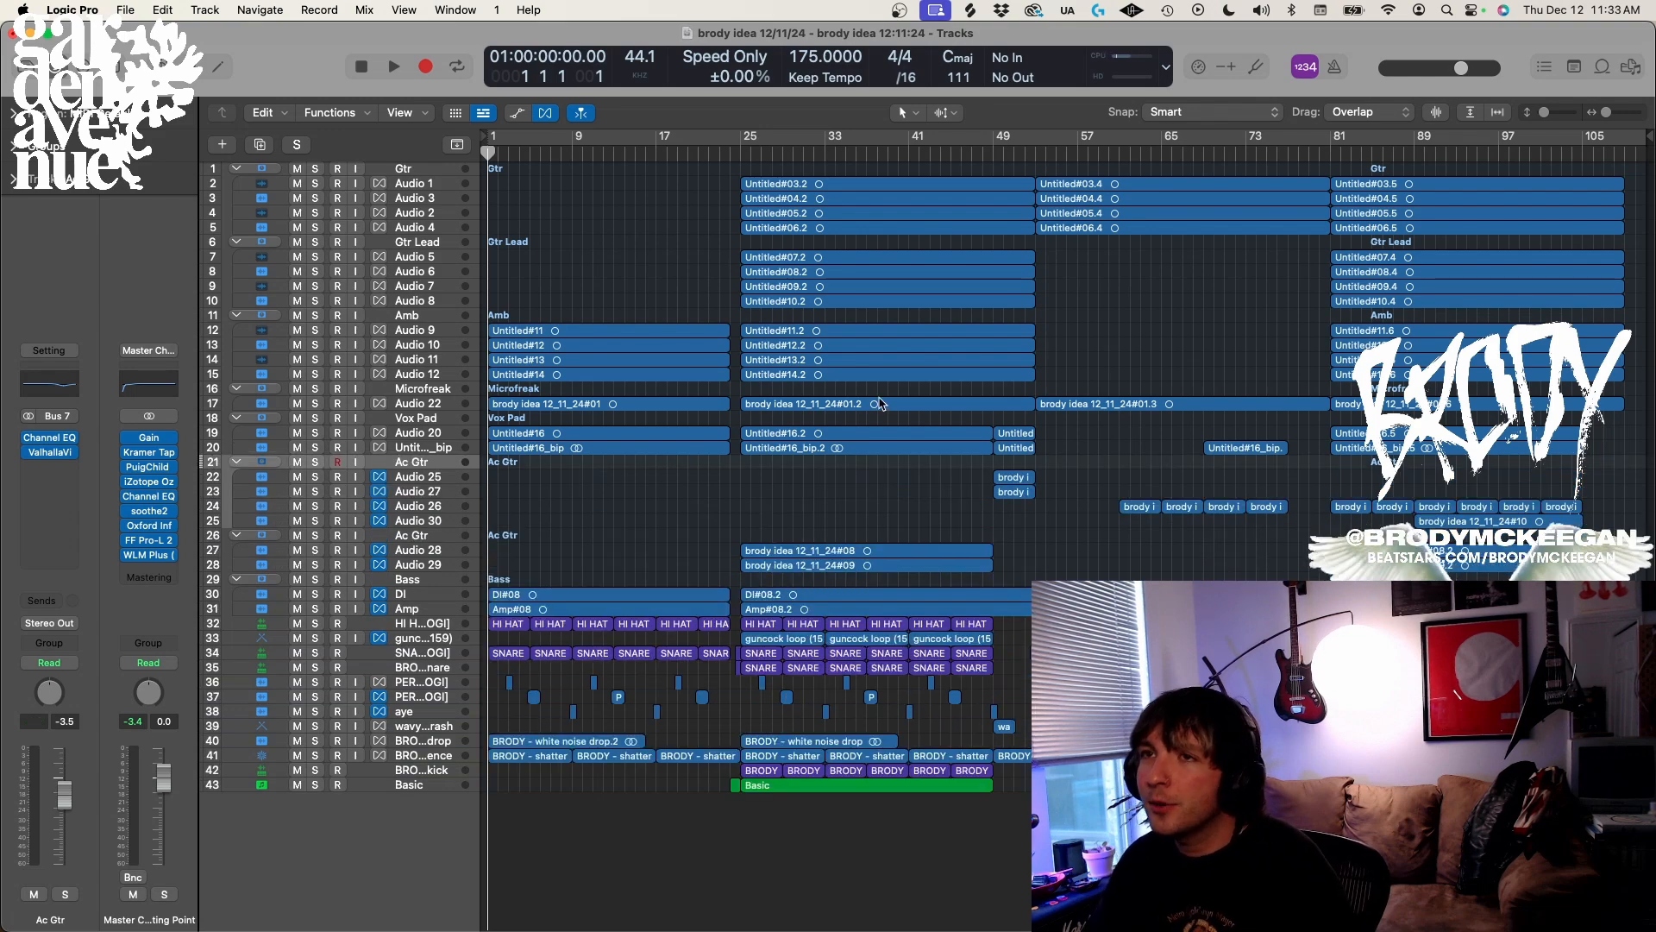
Solo the Gtr stack and play it from bar 25 to about bar 34
{"action": "key", "text": "super+Down"}
{"action": "key", "text": "super+Down"}
{"action": "key", "text": "super+Down"}
{"action": "scroll", "coordinate": [844, 390], "scroll_direction": "up", "scroll_amount": 5}
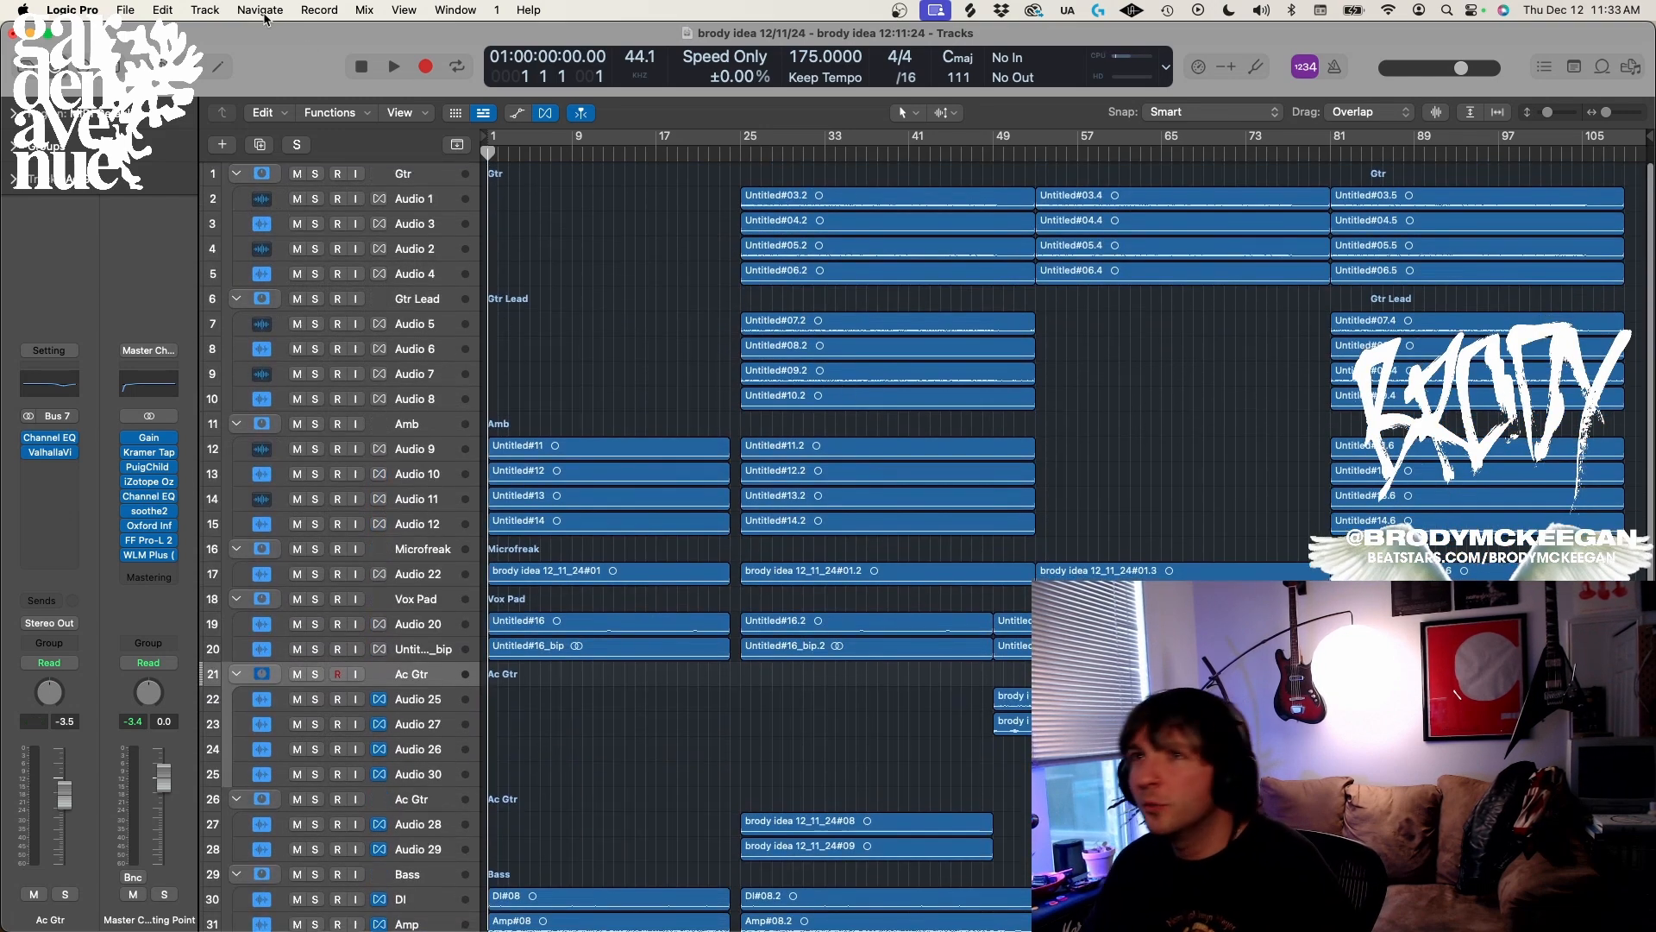
{"action": "left_click", "coordinate": [316, 173]}
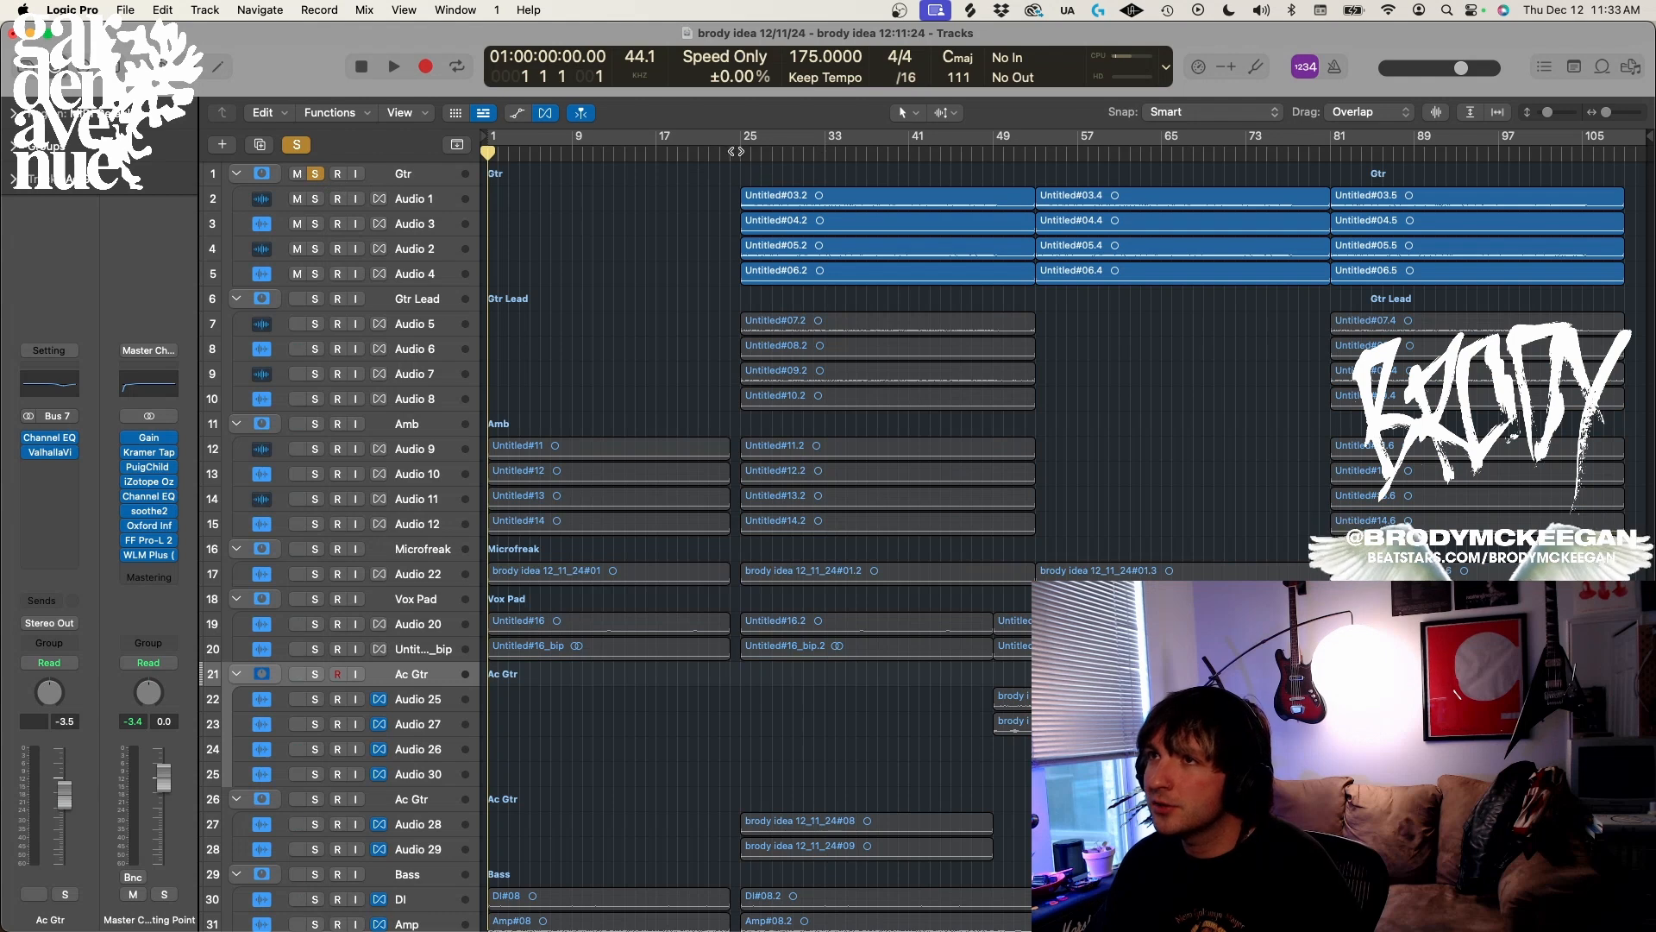
{"action": "left_click", "coordinate": [740, 154]}
{"action": "key", "text": "space"}
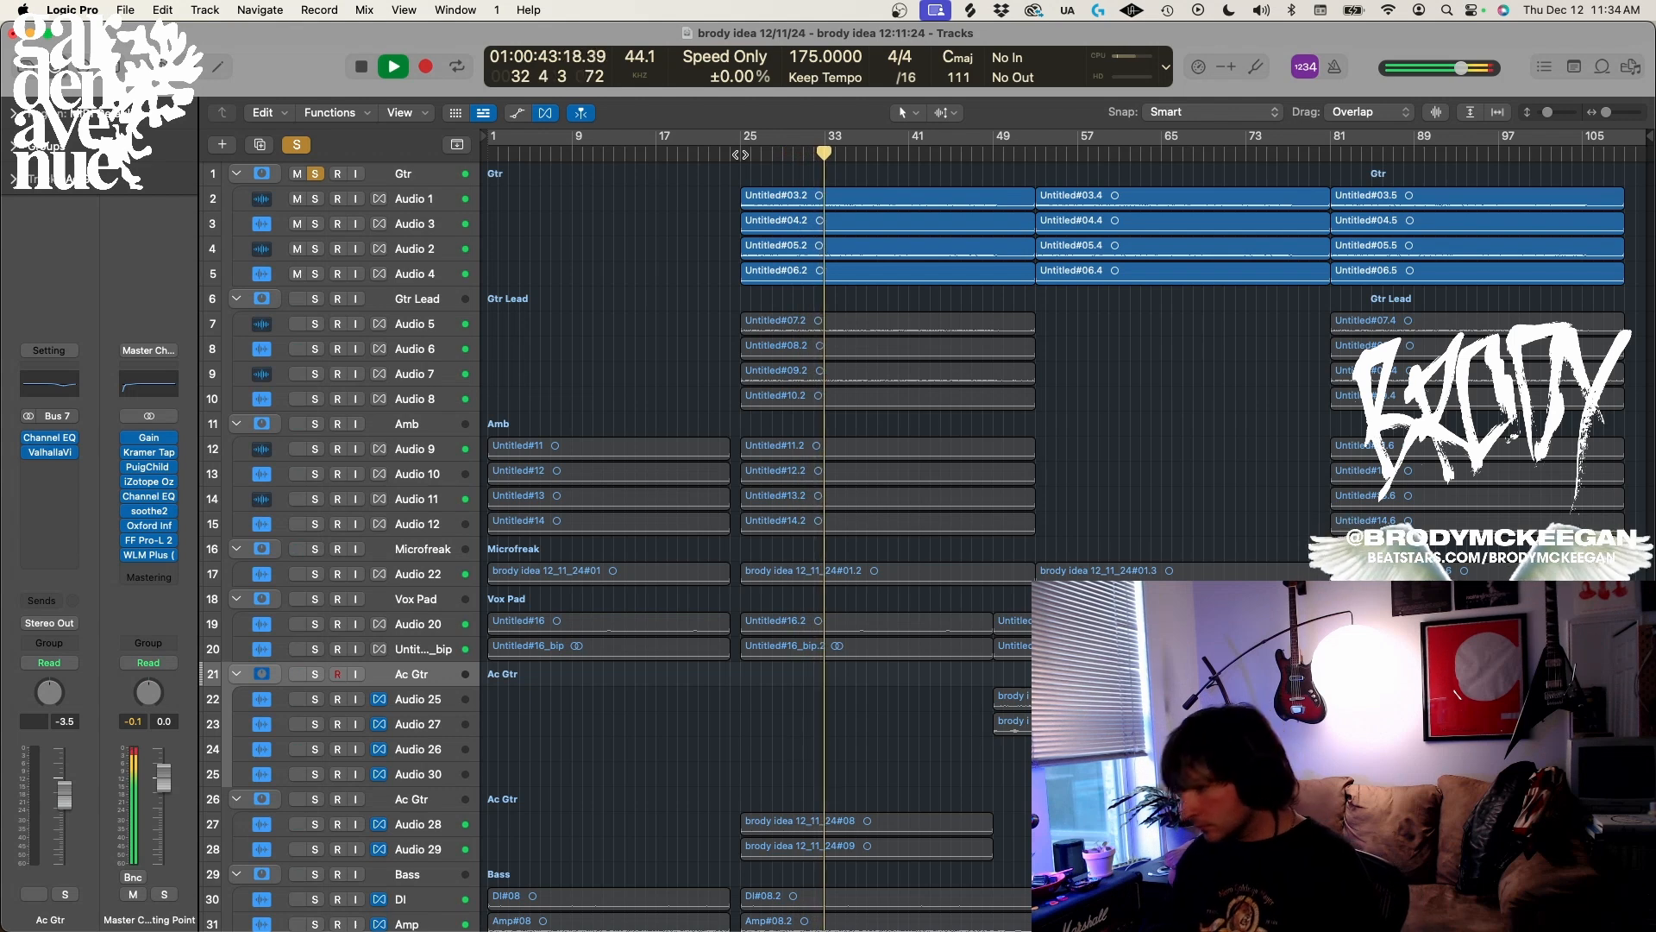
{"action": "key", "text": "space"}
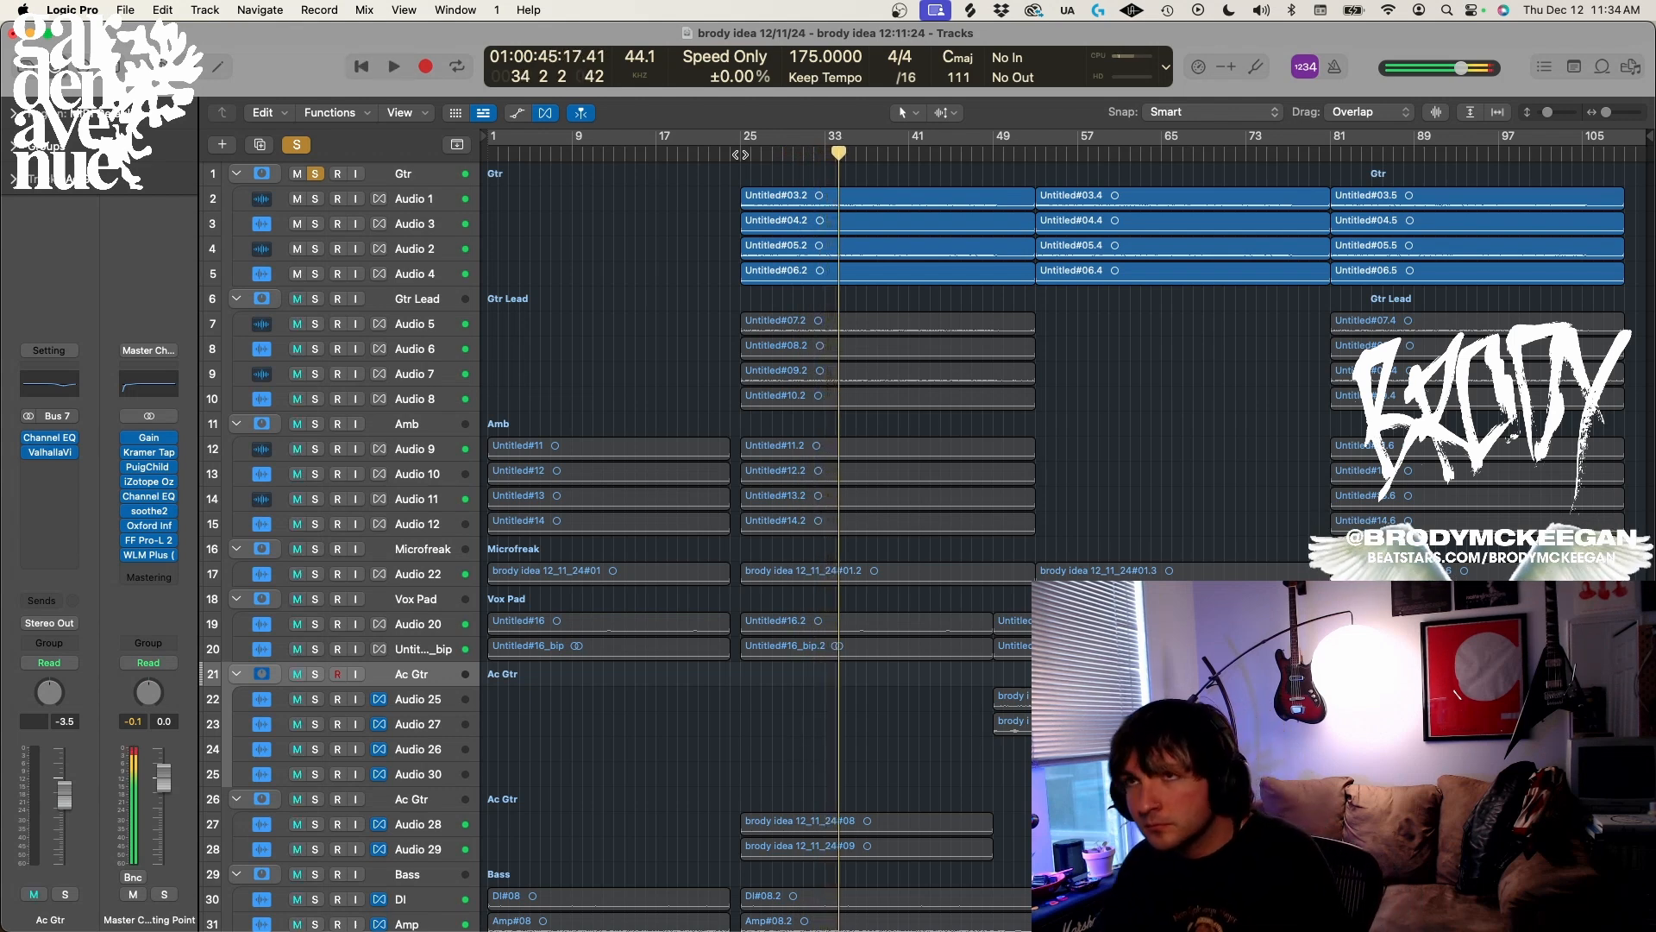
Clear the Gtr stack's solo and open its Channel EQ and soothe2 plug-ins with both visible
{"action": "left_click", "coordinate": [296, 144]}
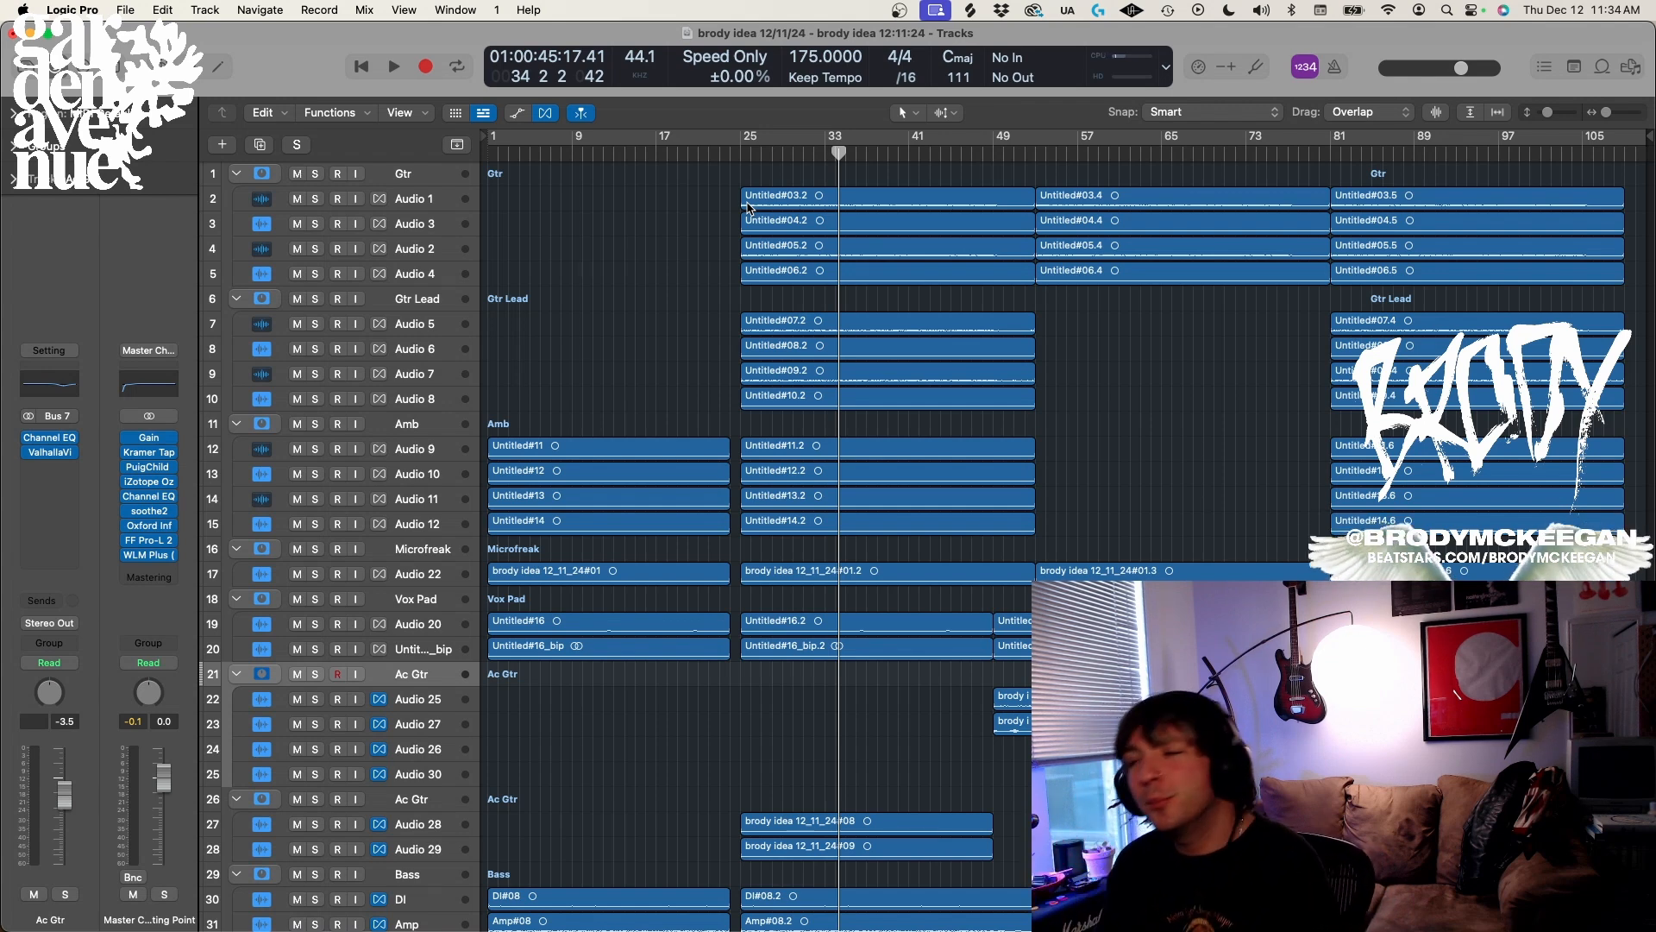
{"action": "left_click", "coordinate": [412, 176]}
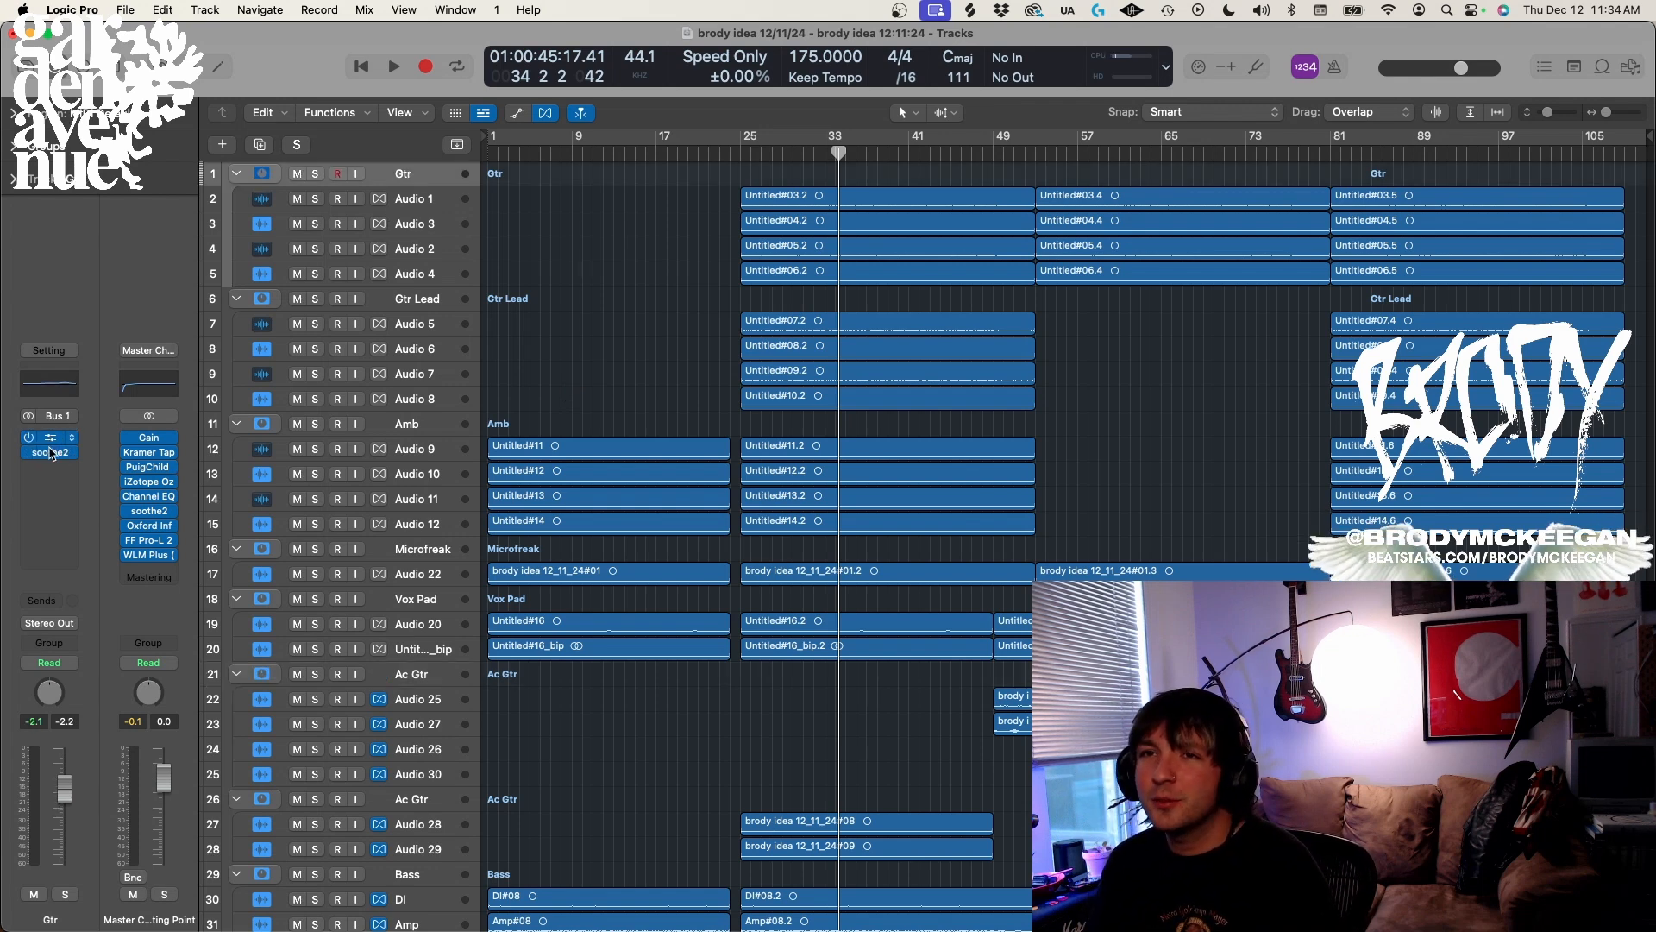
{"action": "left_click", "coordinate": [50, 438]}
{"action": "left_click", "coordinate": [50, 451]}
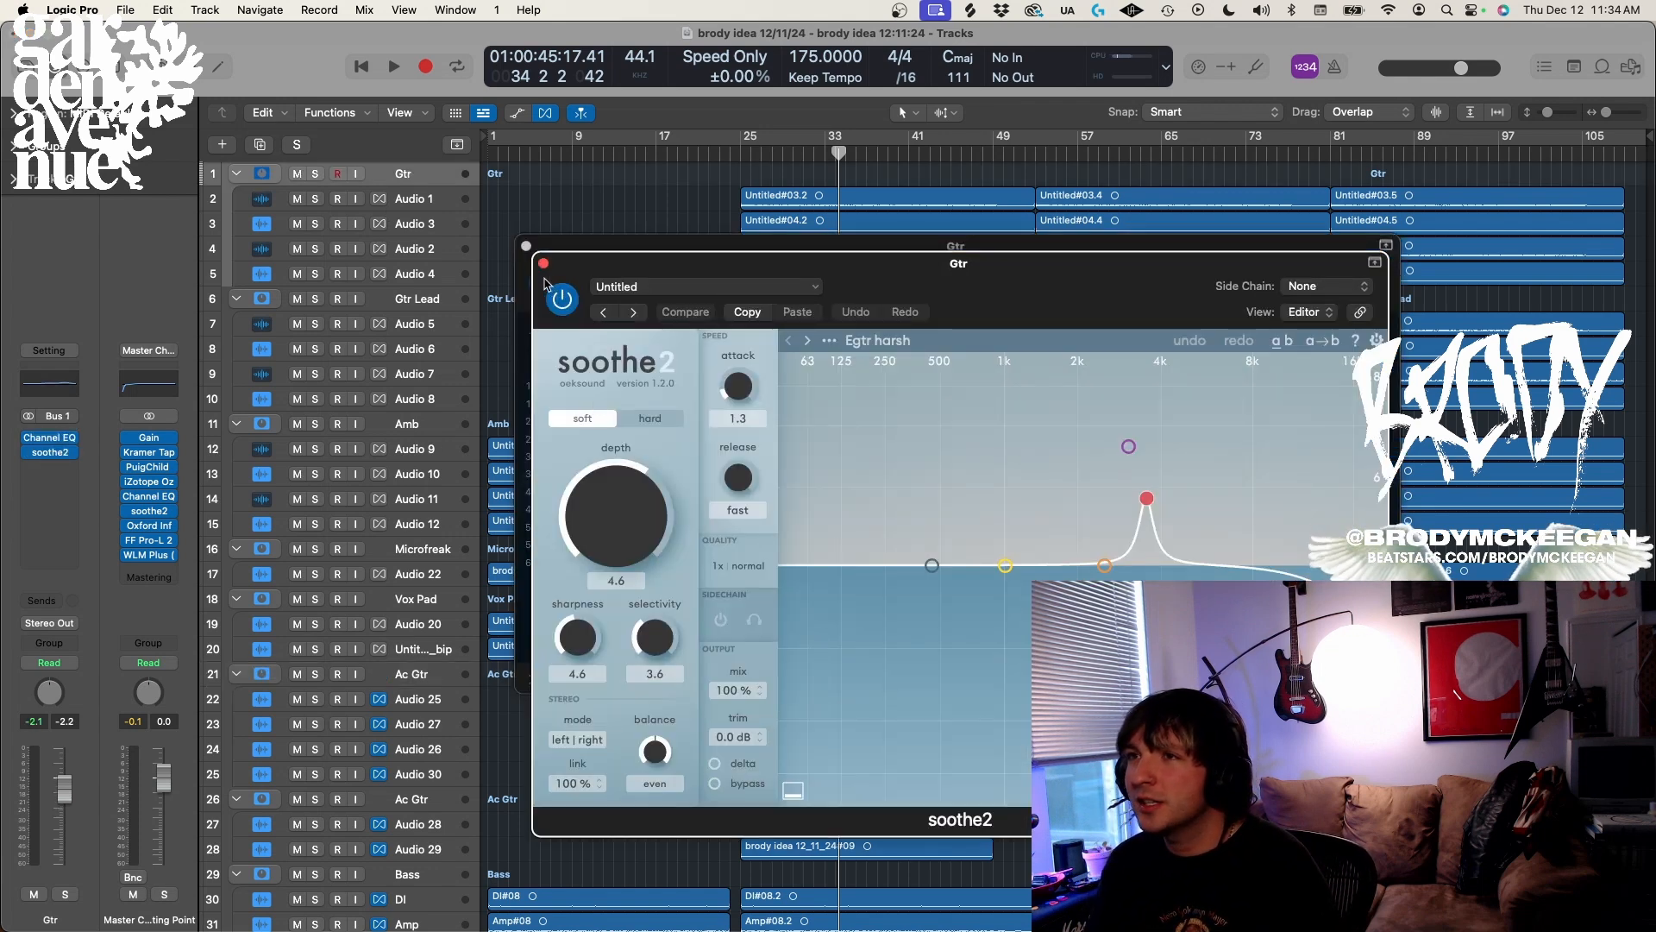
{"action": "left_click_drag", "start_coordinate": [608, 264], "coordinate": [648, 455]}
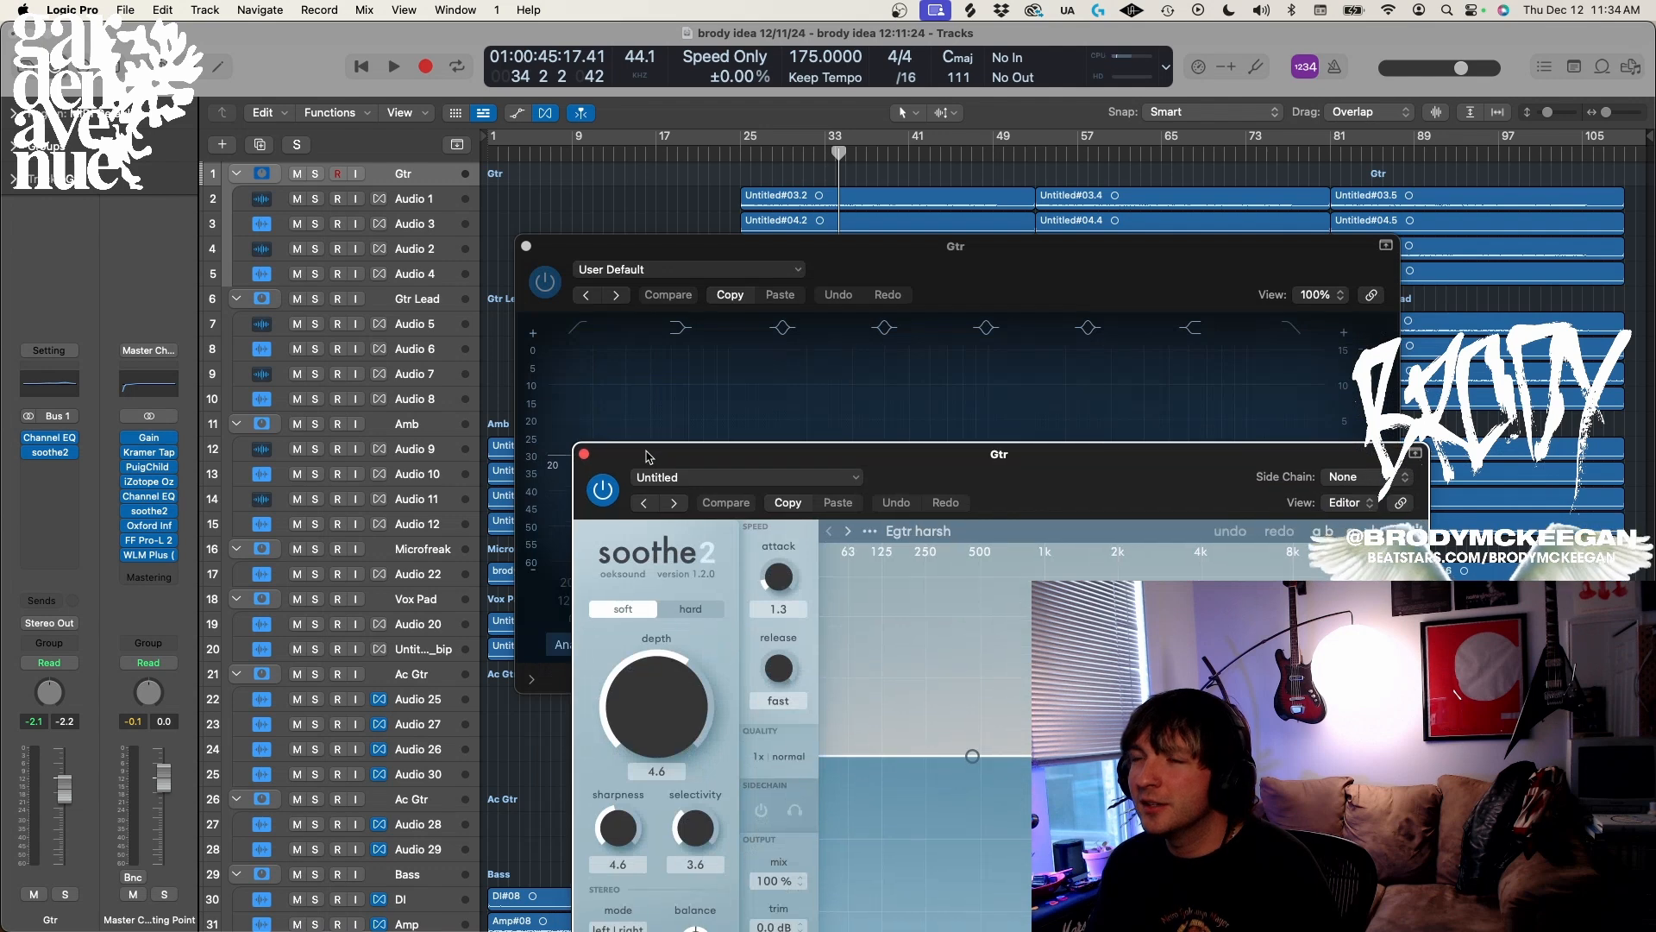
Play the soloed Gtr stack while comparing soothe2 bypassed and active, stop playback, and close both plug-ins
{"action": "key", "text": "space"}
{"action": "key", "text": "s"}
{"action": "left_click", "coordinate": [604, 490]}
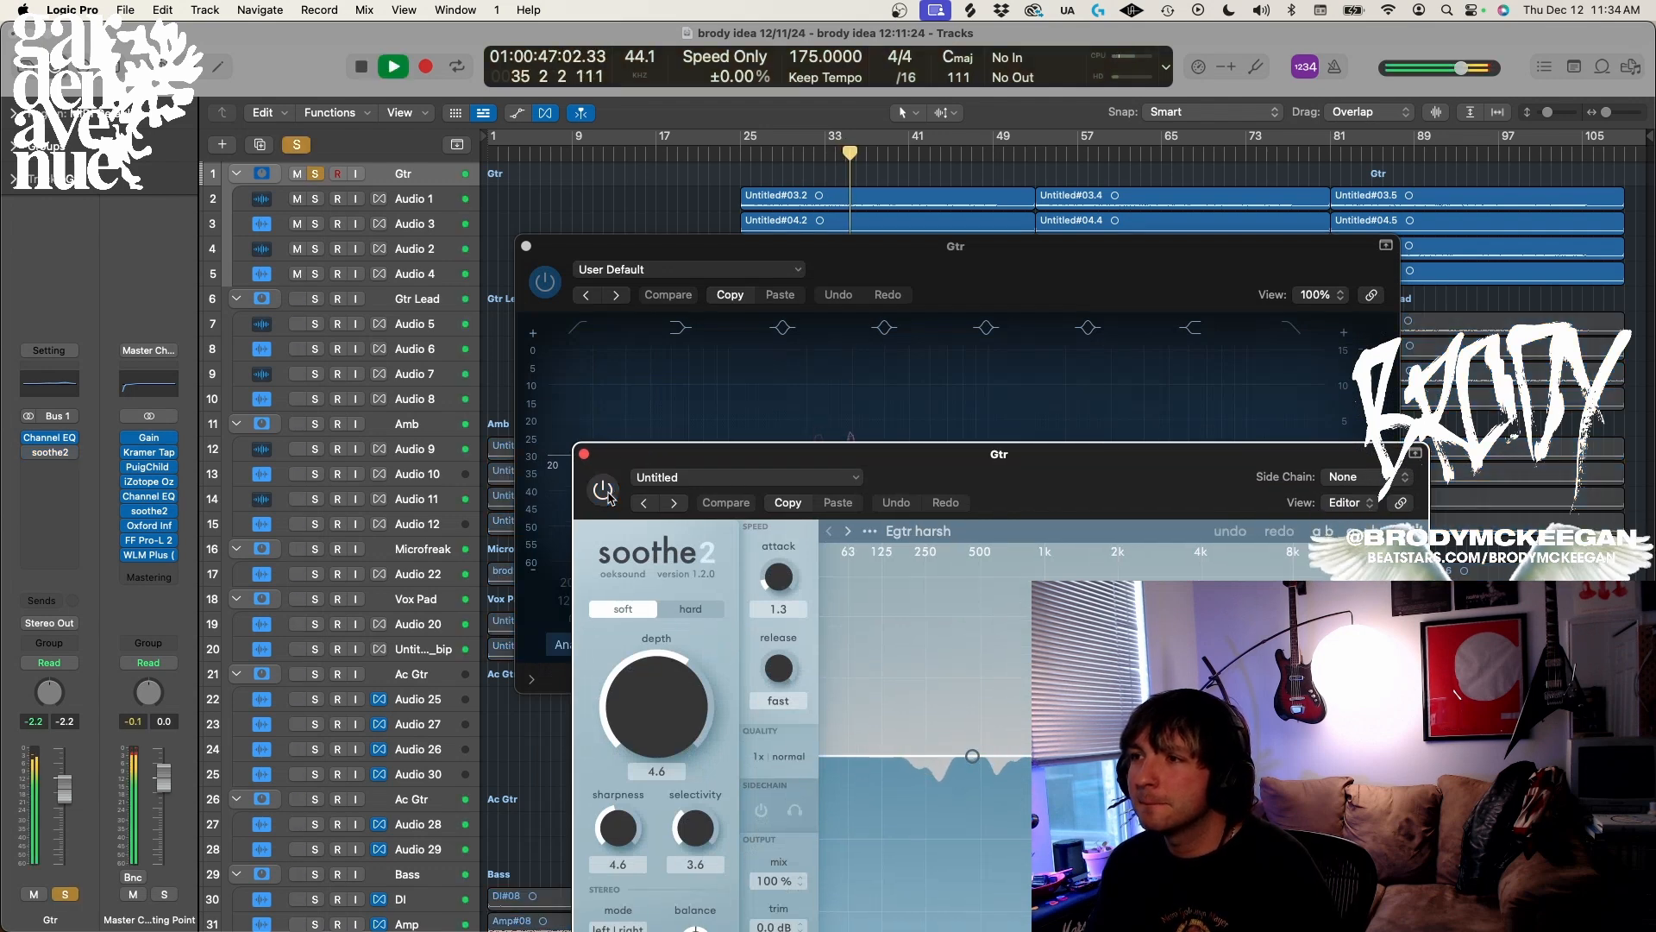
{"action": "left_click", "coordinate": [597, 485]}
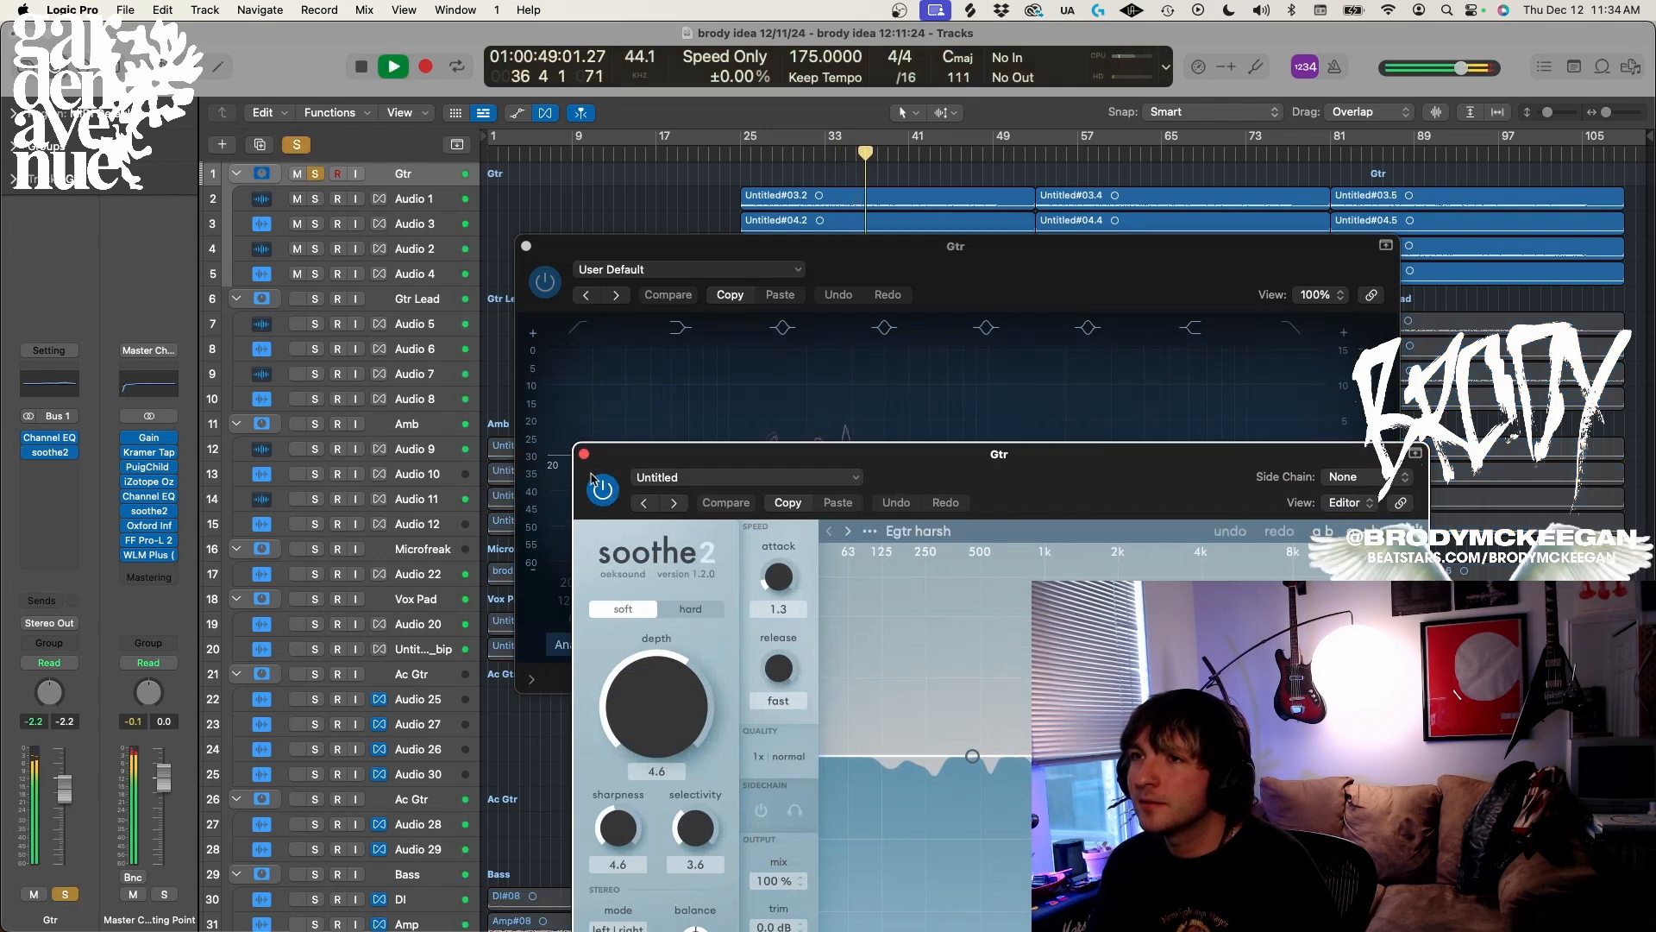
{"action": "key", "text": "space"}
{"action": "left_click", "coordinate": [584, 454]}
{"action": "left_click", "coordinate": [526, 246]}
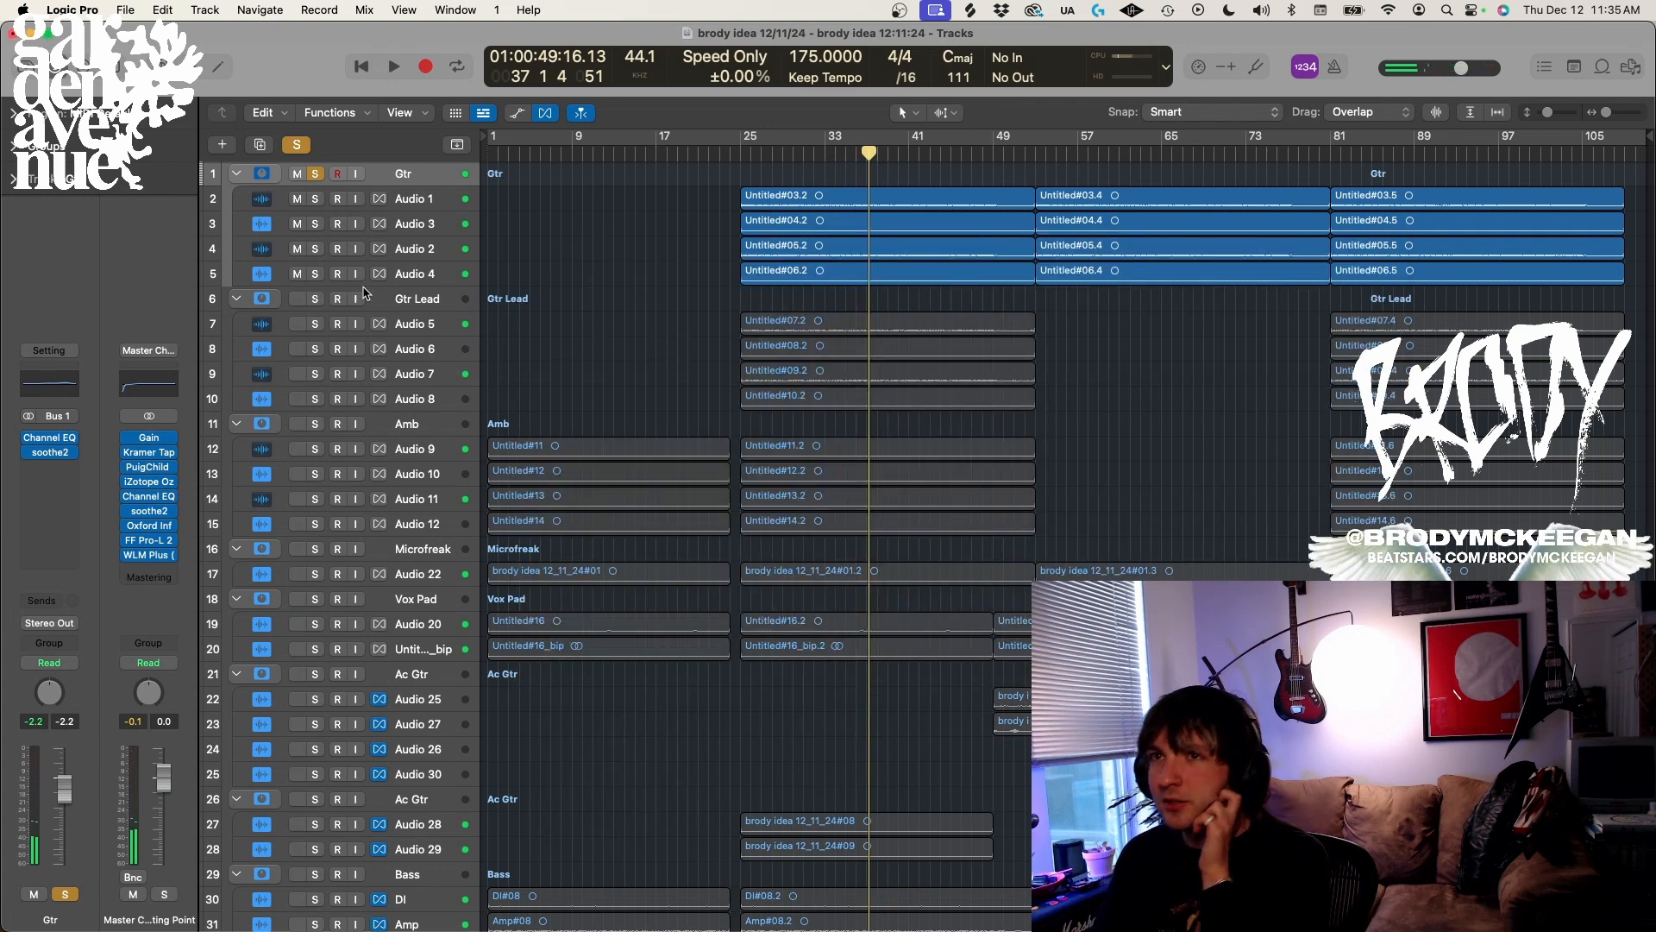
Review the channel strips of the Gtr stack's tracks from Audio 1 to Audio 4 and clear the stack's solo
{"action": "left_click", "coordinate": [315, 175]}
{"action": "left_click", "coordinate": [442, 198]}
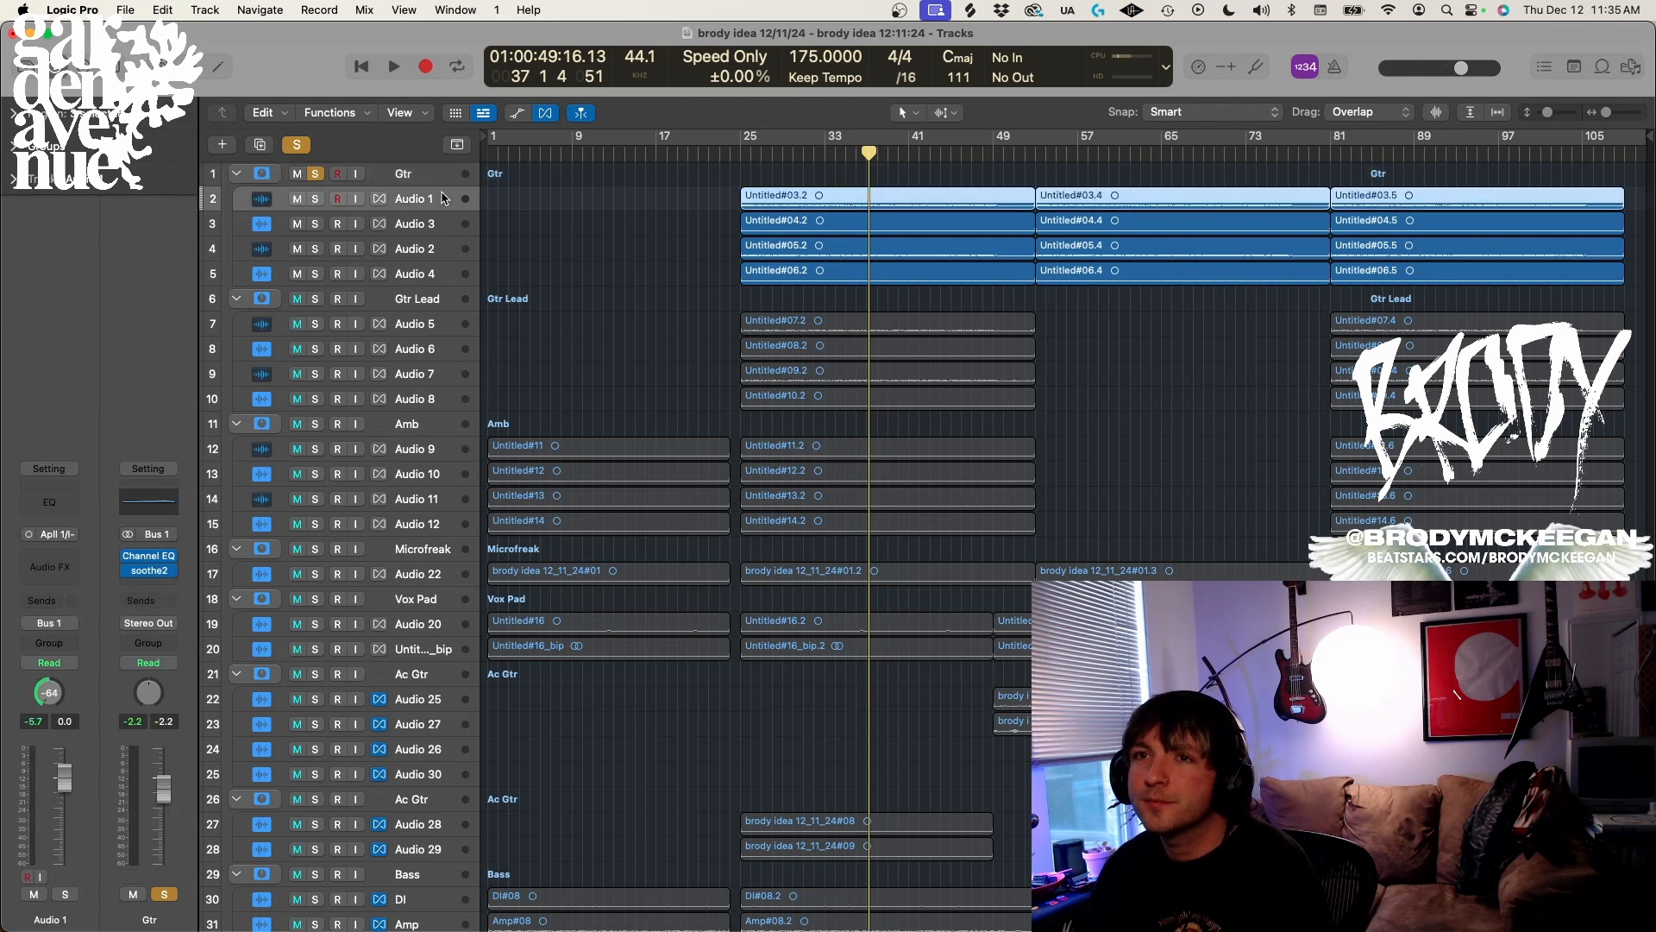
{"action": "key", "text": "Down"}
{"action": "key", "text": "Down"}
{"action": "key", "text": "Down"}
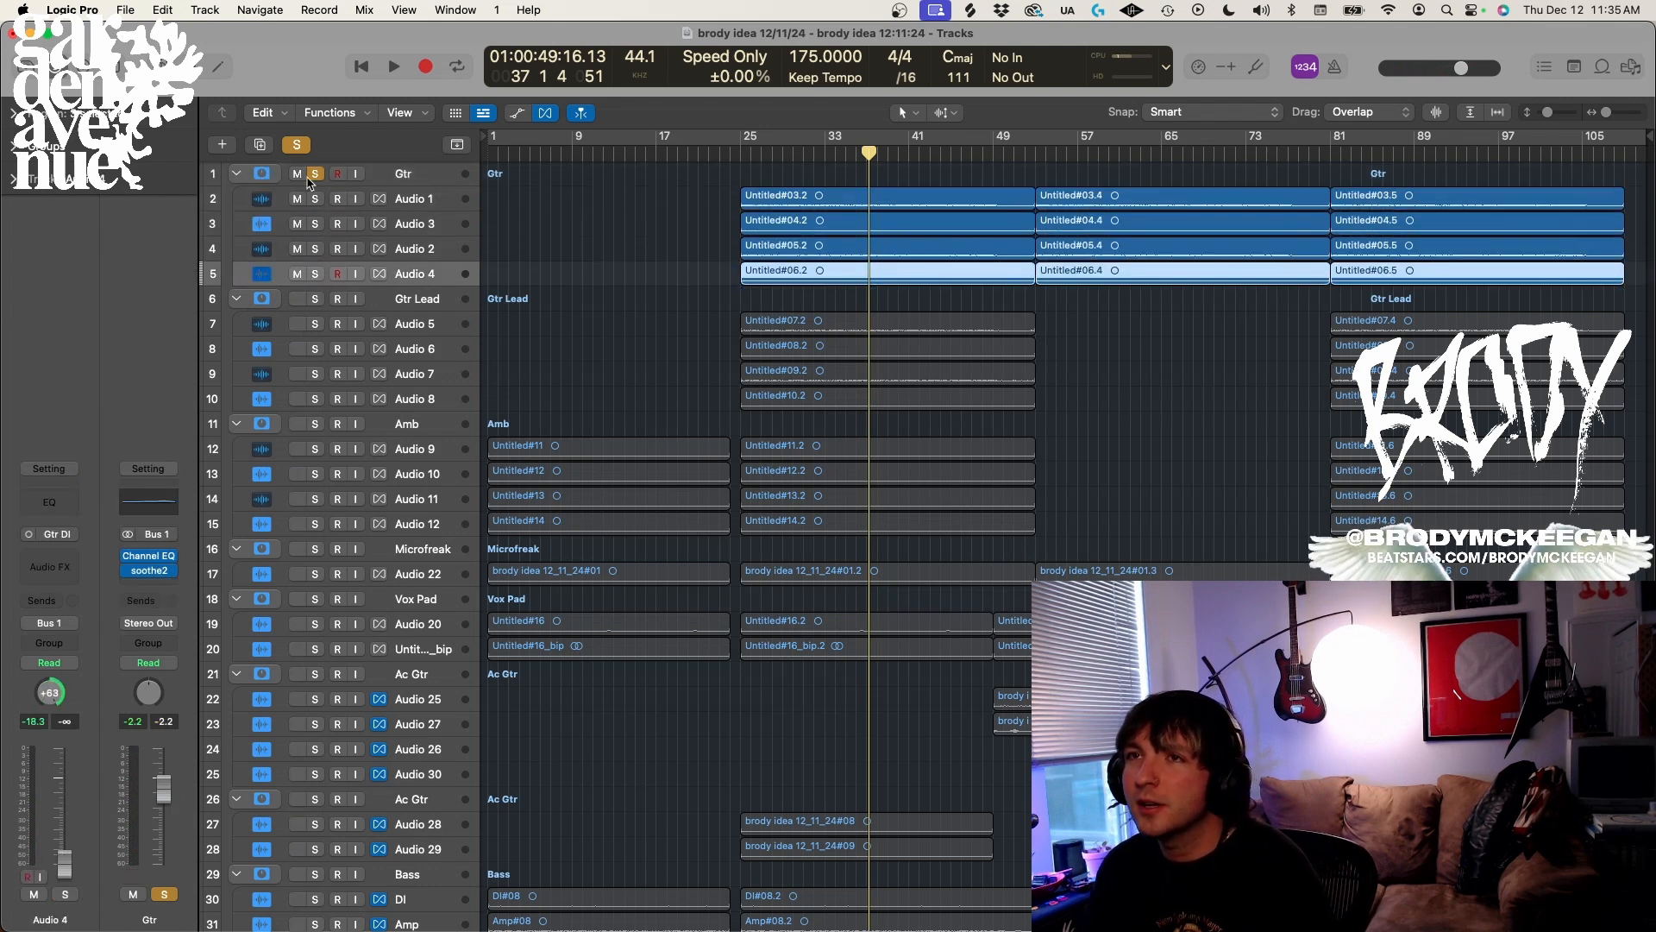
{"action": "left_click", "coordinate": [316, 174]}
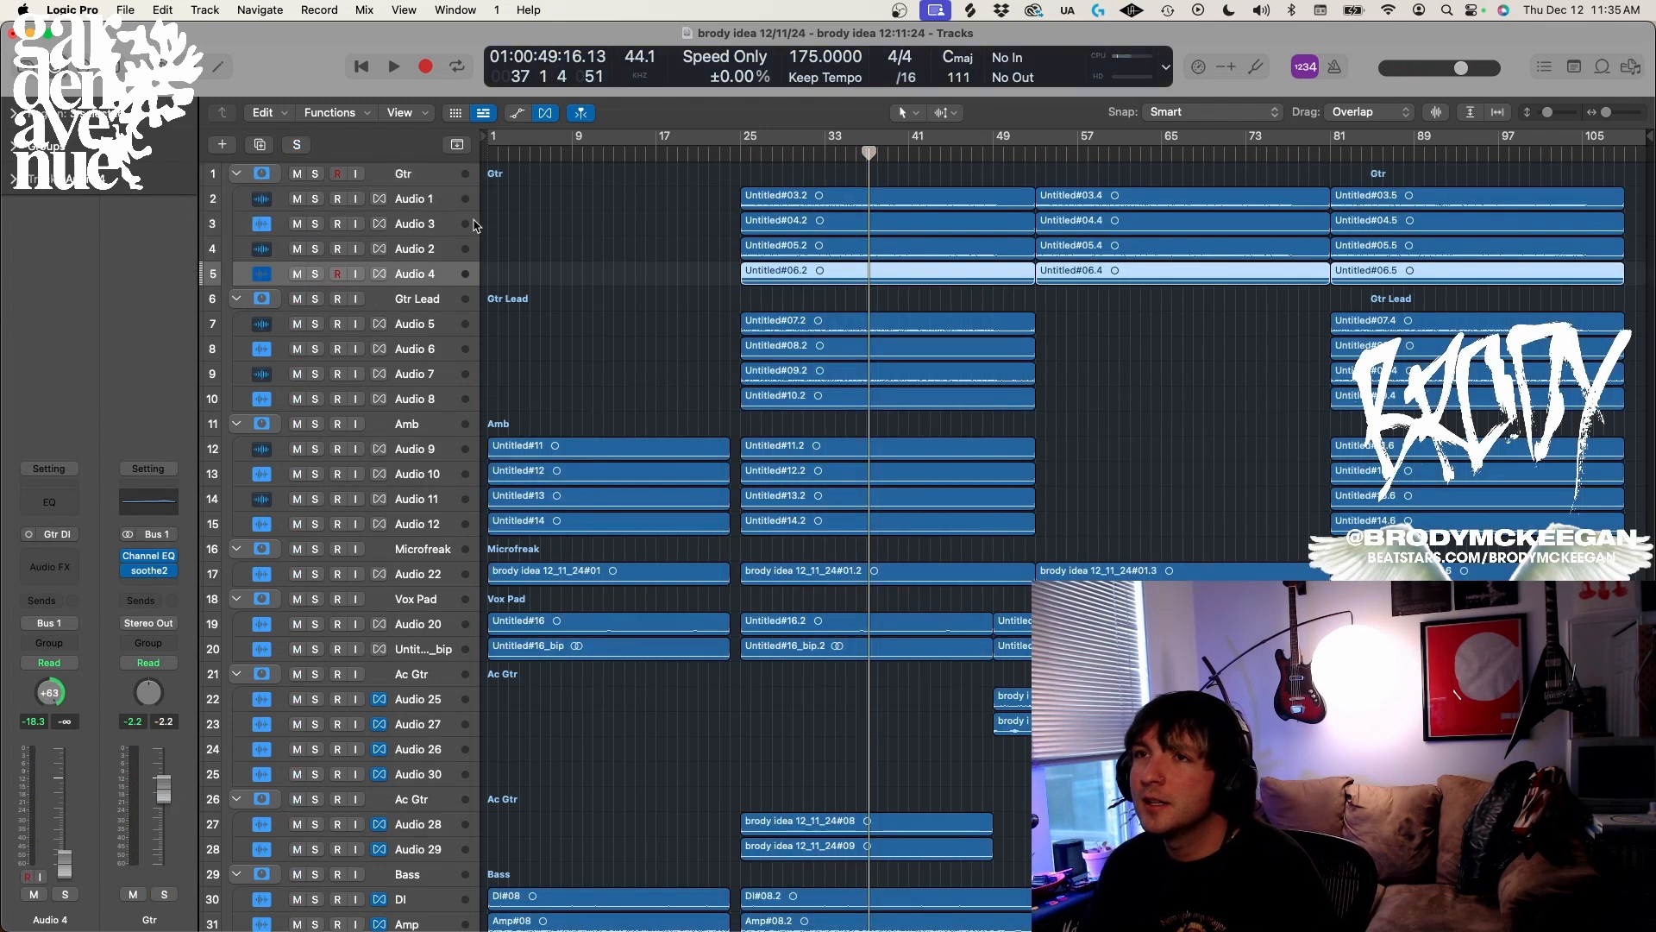
Solo the Gtr Lead stack with the playhead at bar 25 and view its ValhallaVintageVerb settings
{"action": "left_click", "coordinate": [424, 302]}
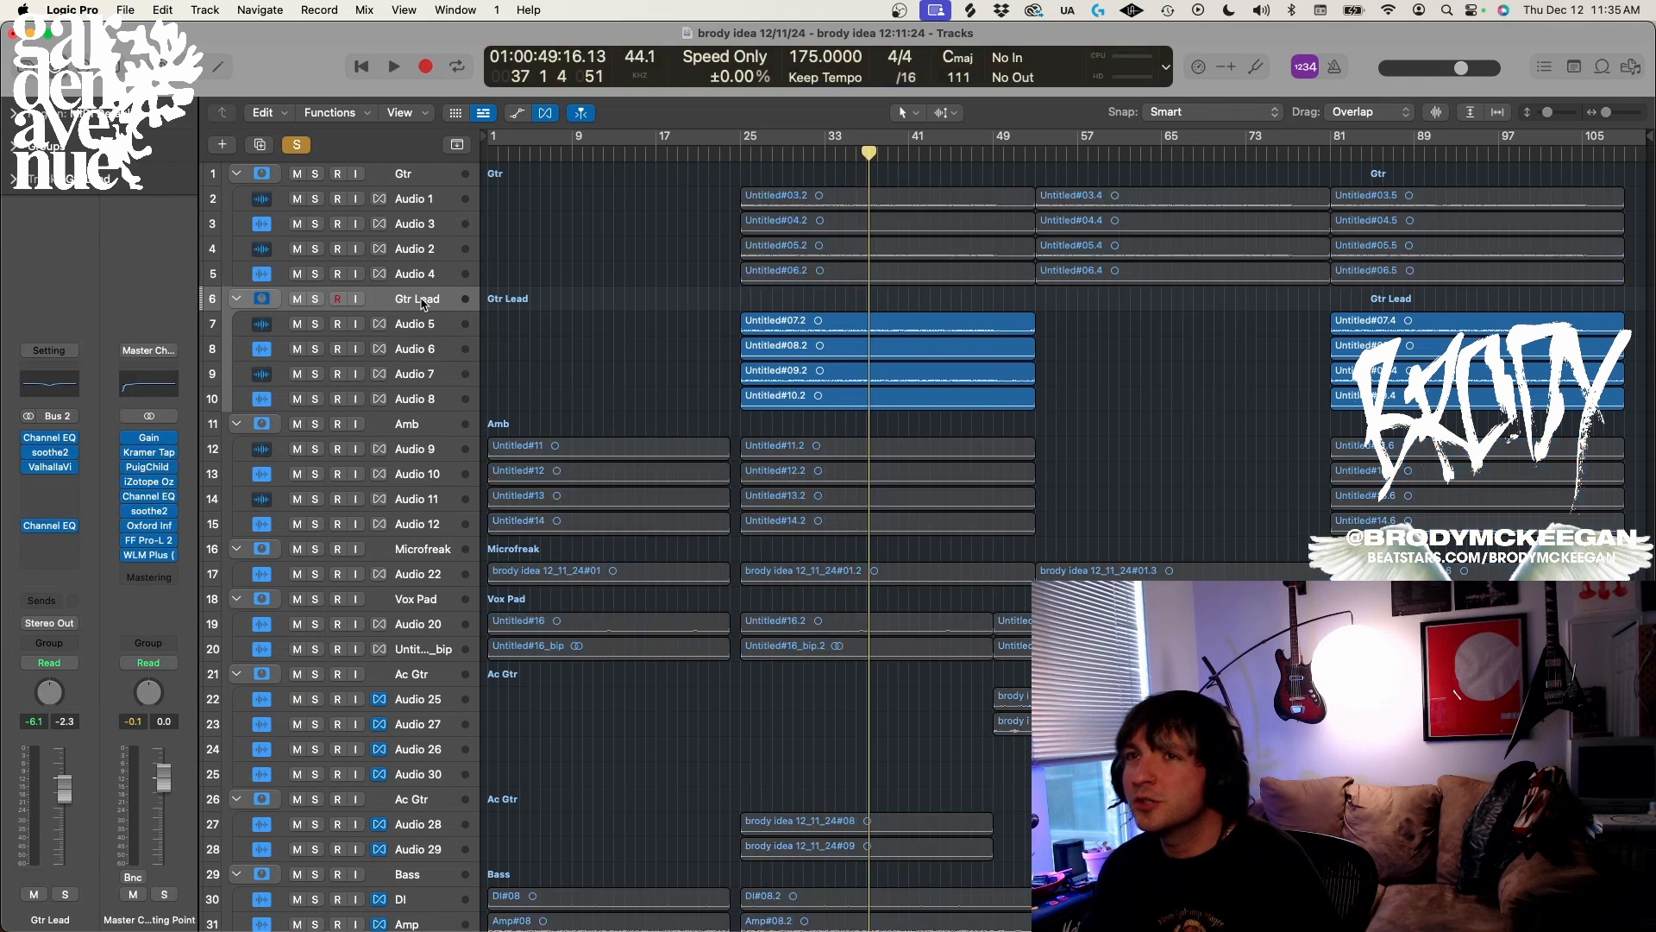
{"action": "key", "text": "s"}
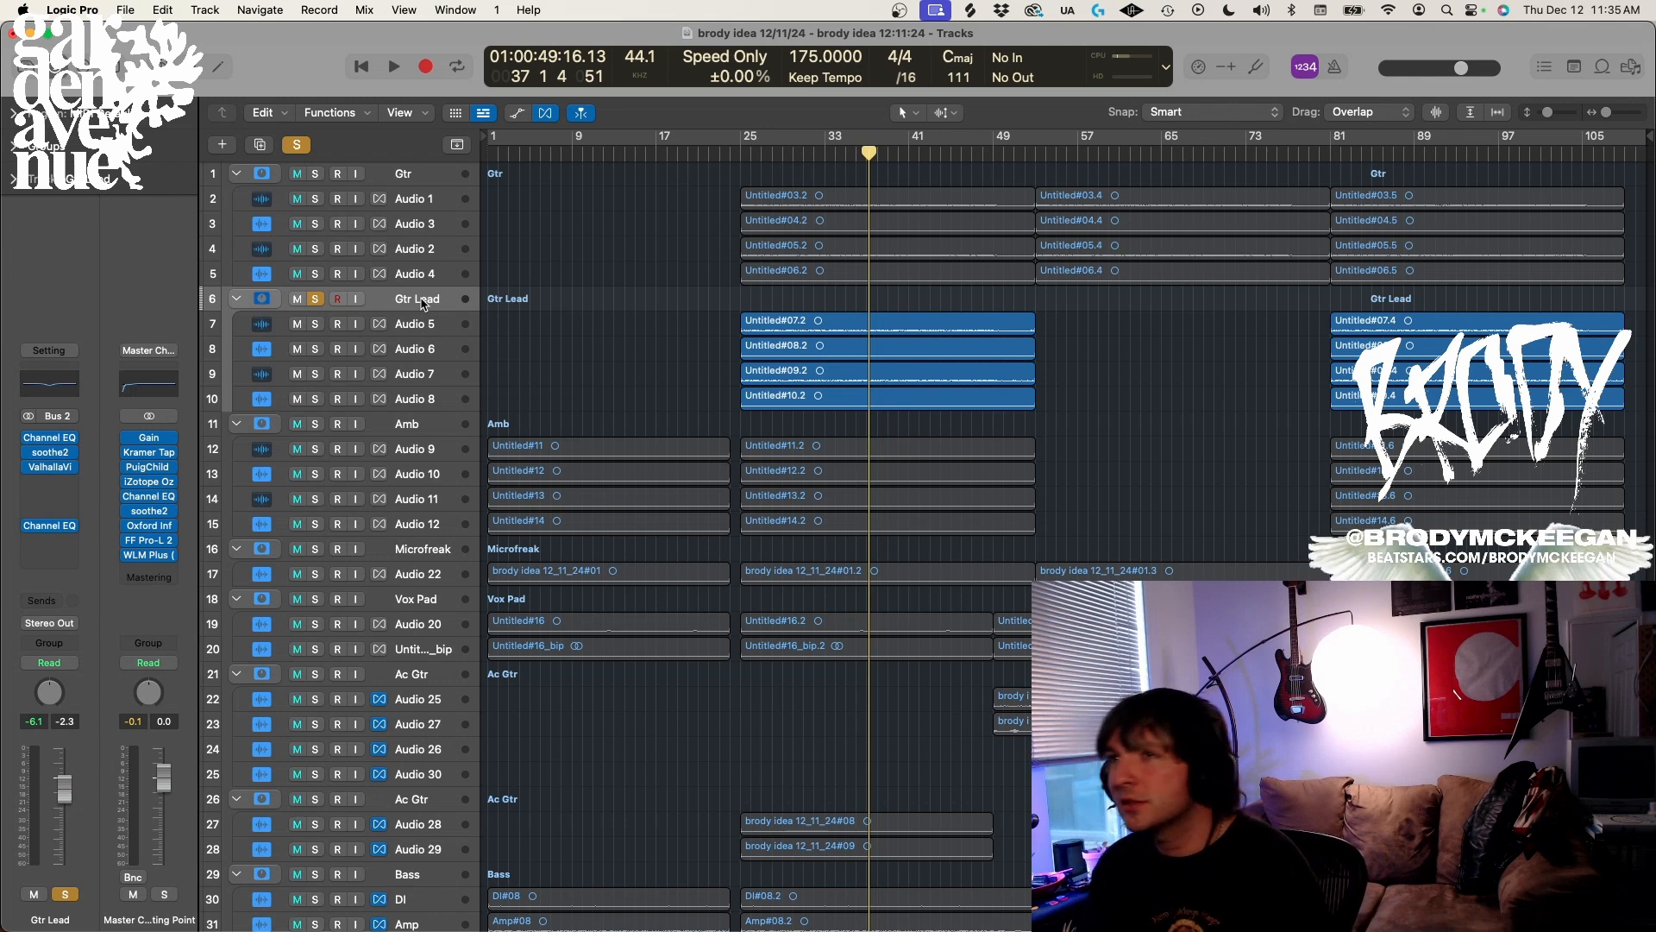
{"action": "left_click", "coordinate": [744, 153]}
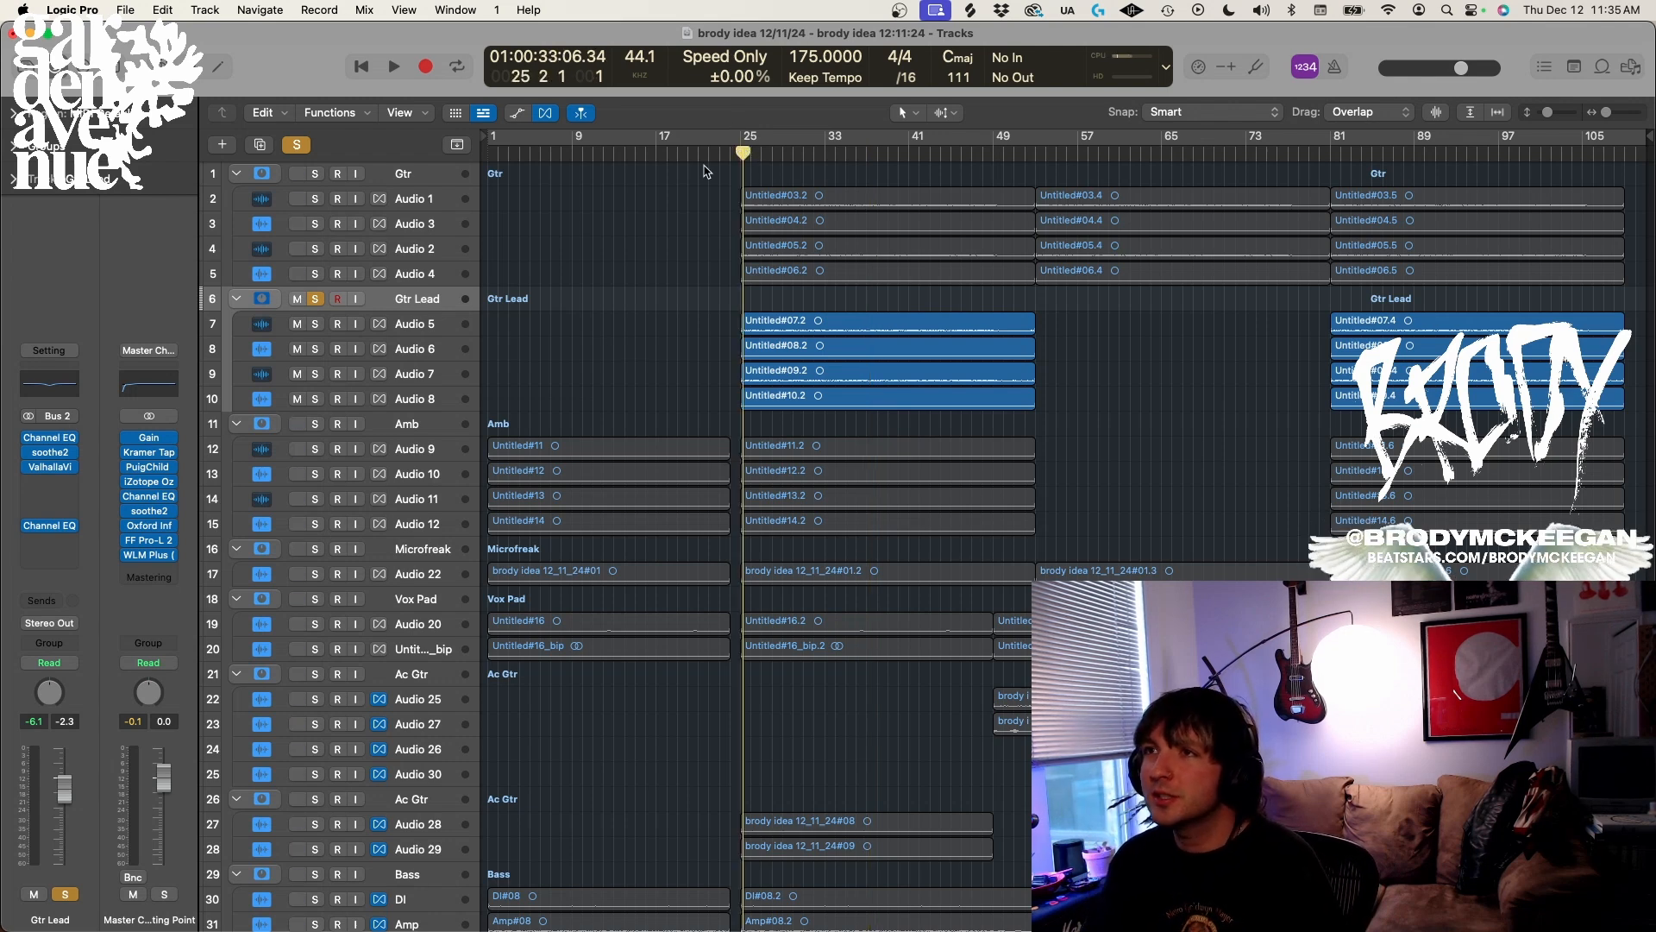
{"action": "left_click", "coordinate": [742, 153]}
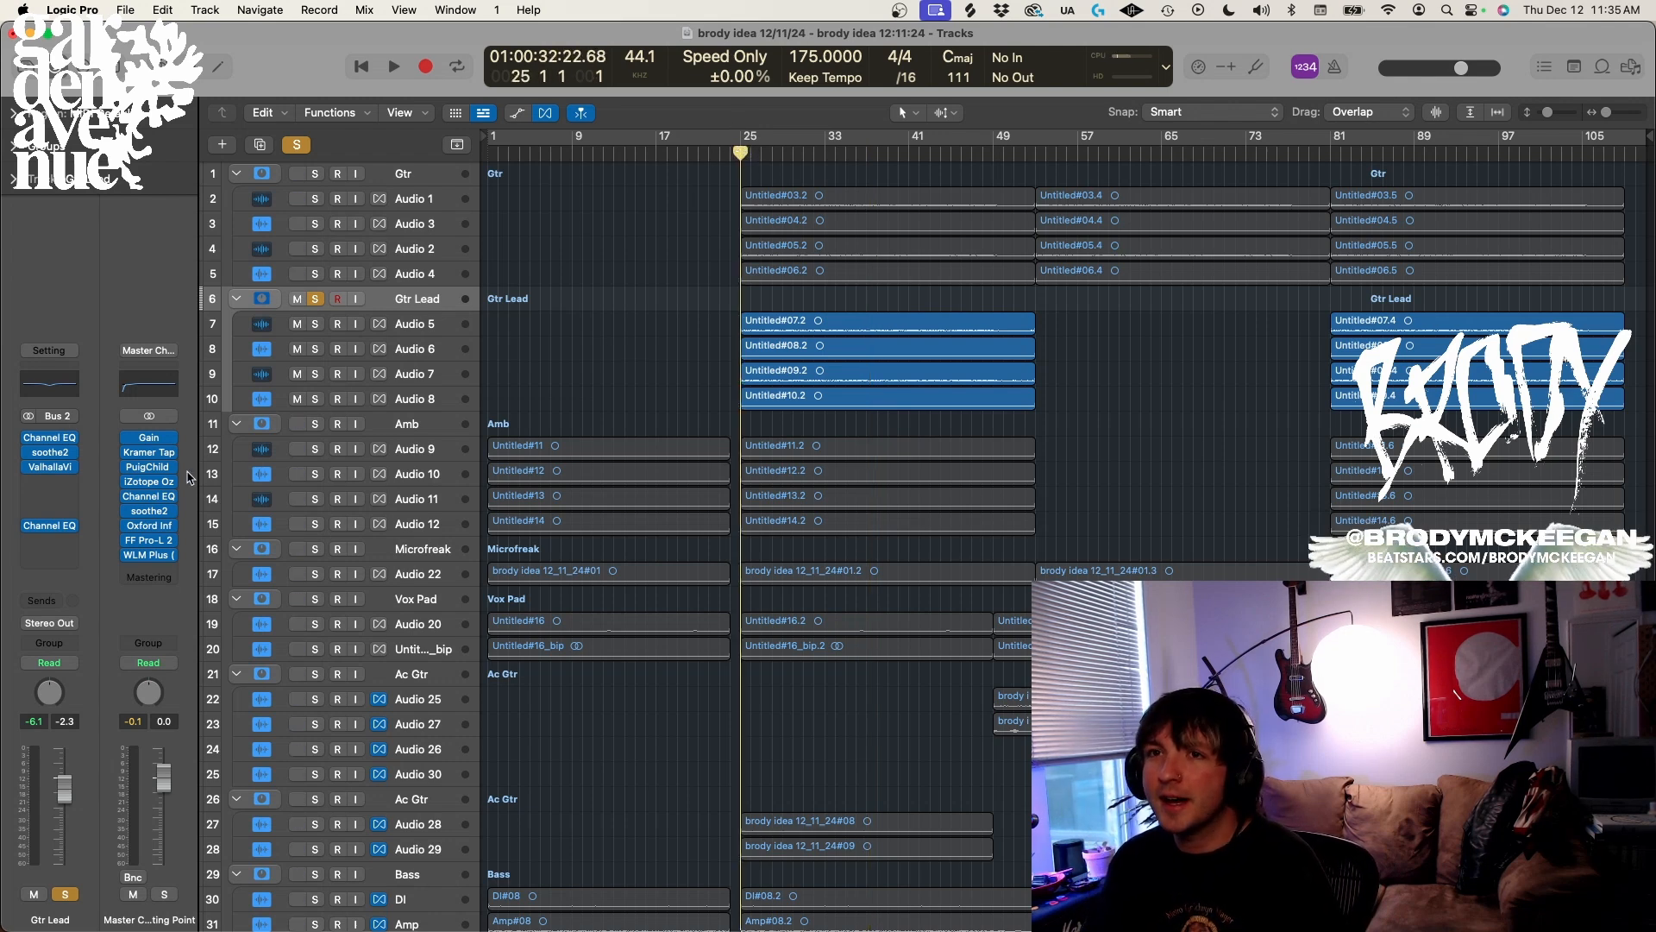
{"action": "left_click", "coordinate": [50, 467]}
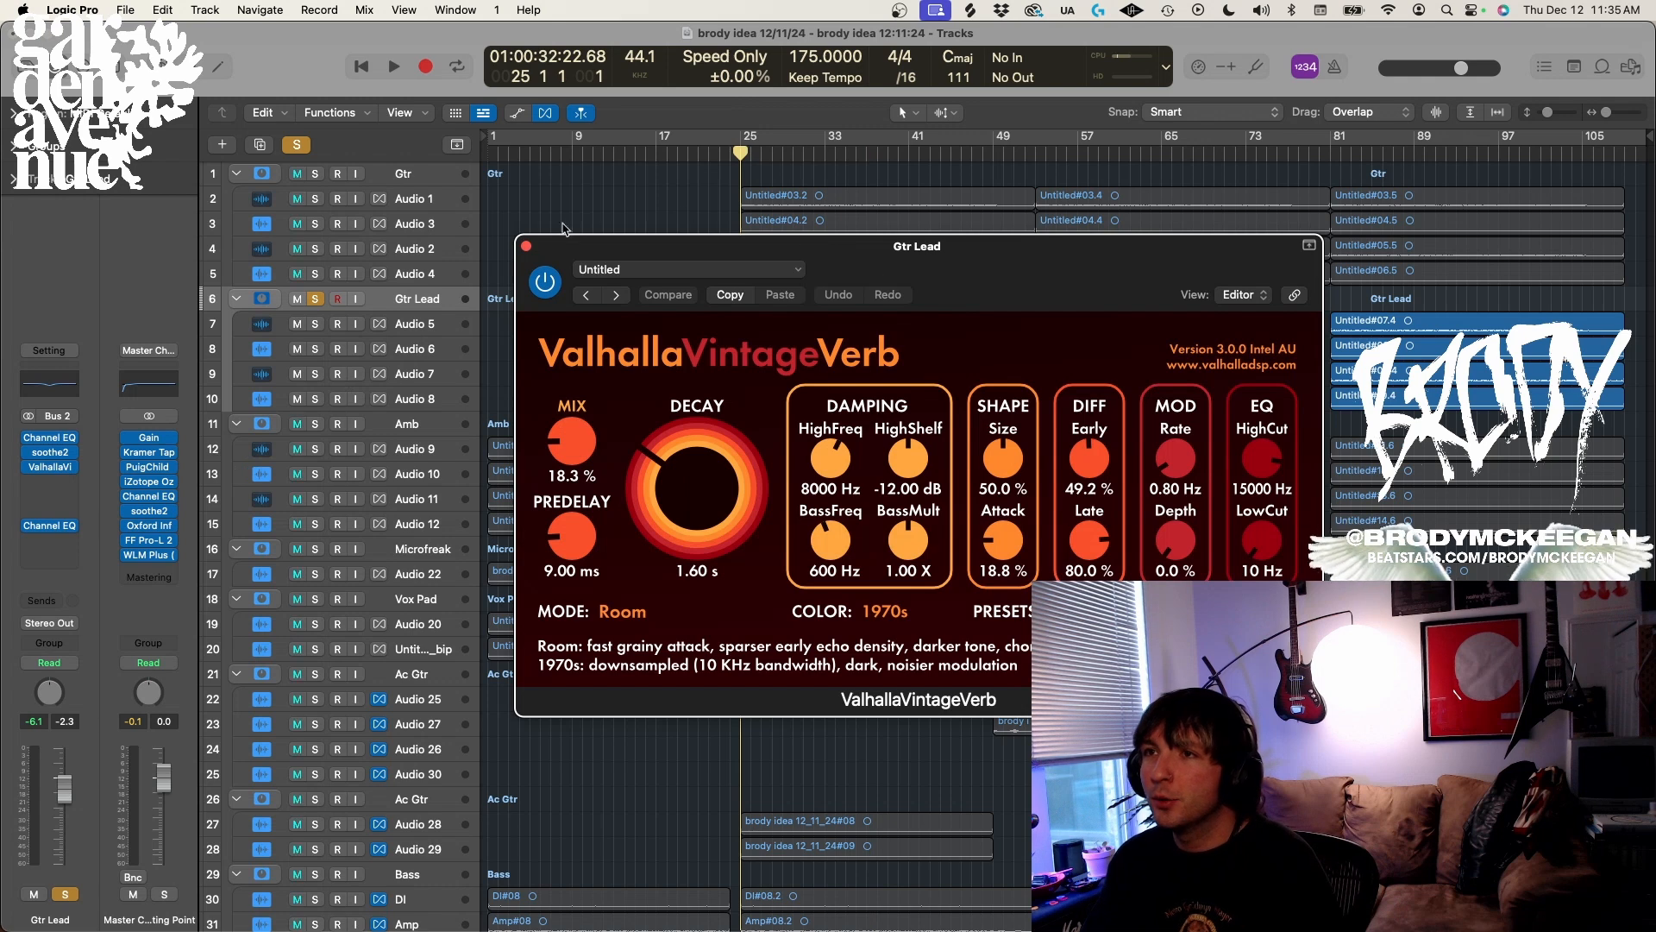
{"action": "left_click", "coordinate": [527, 247]}
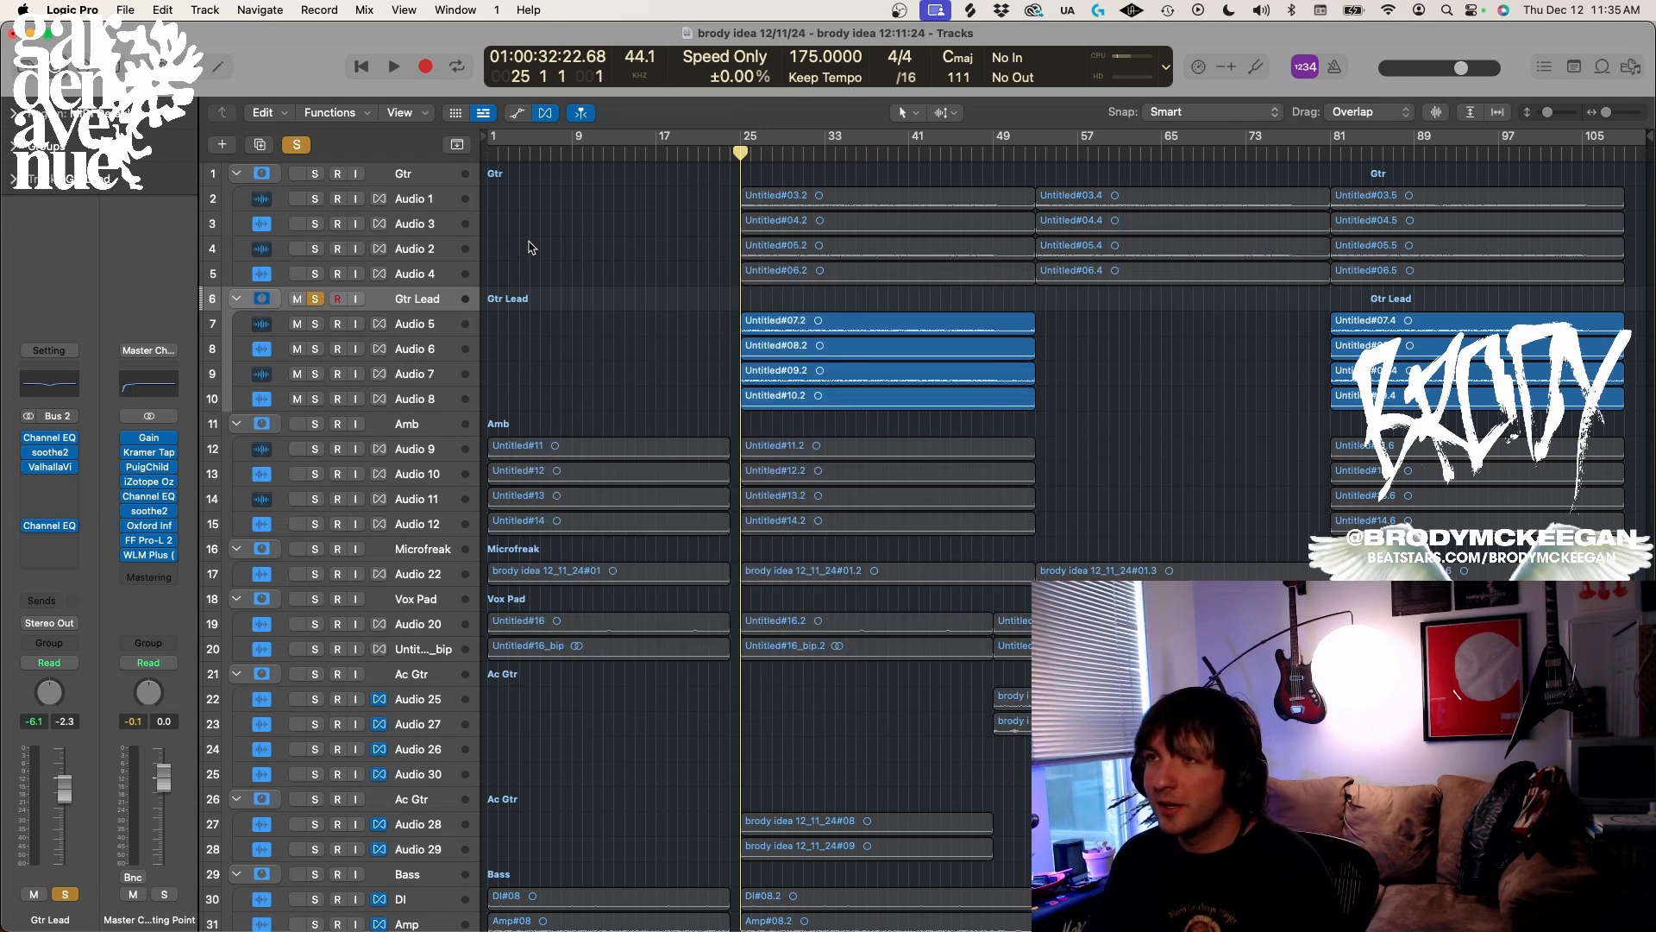
Play the Gtr Lead stack from bar 25 to about bar 36, temporarily soloing the Gtr stack alongside it
{"action": "key", "text": "space"}
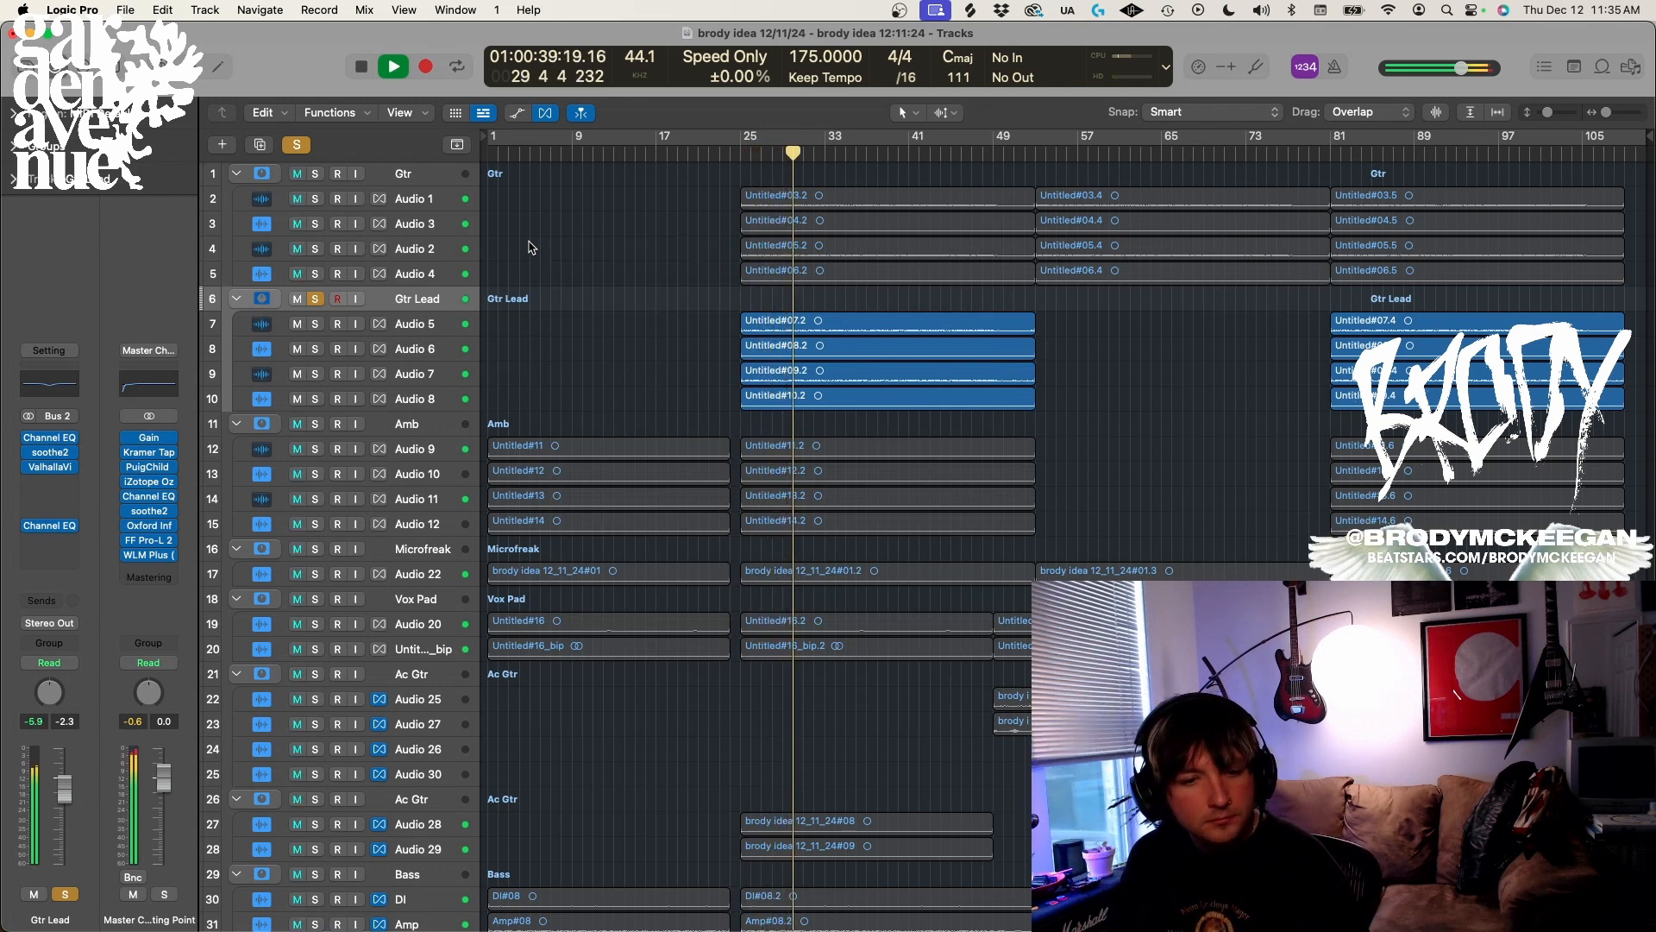
{"action": "left_click", "coordinate": [316, 175]}
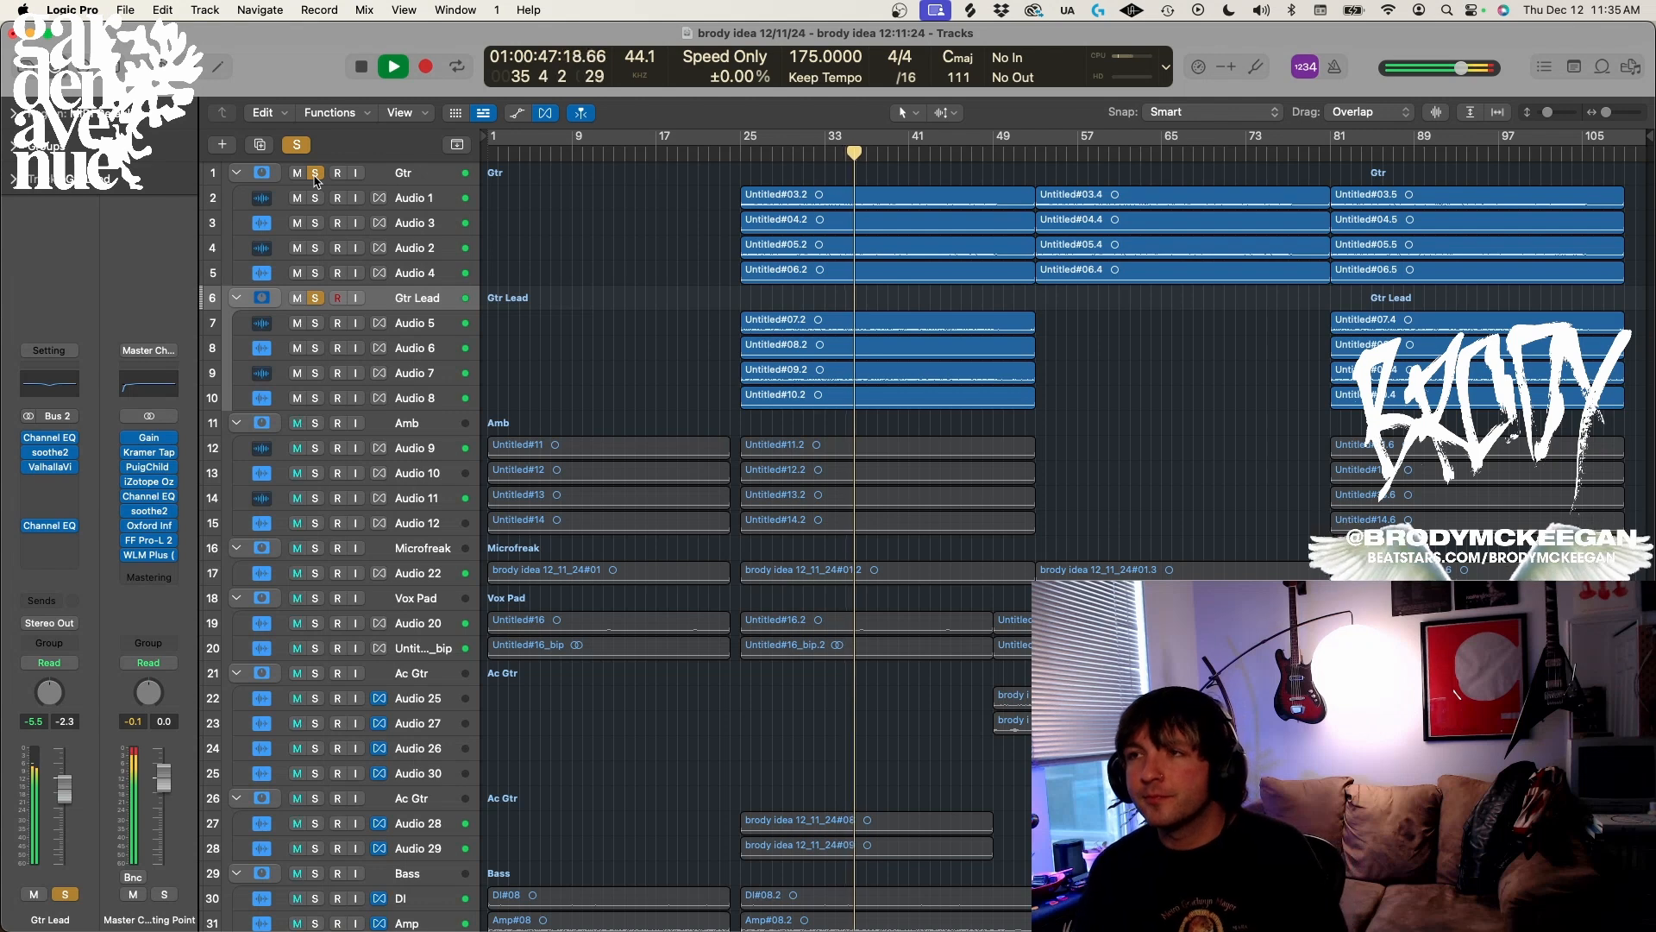
{"action": "left_click", "coordinate": [316, 174]}
{"action": "key", "text": "space"}
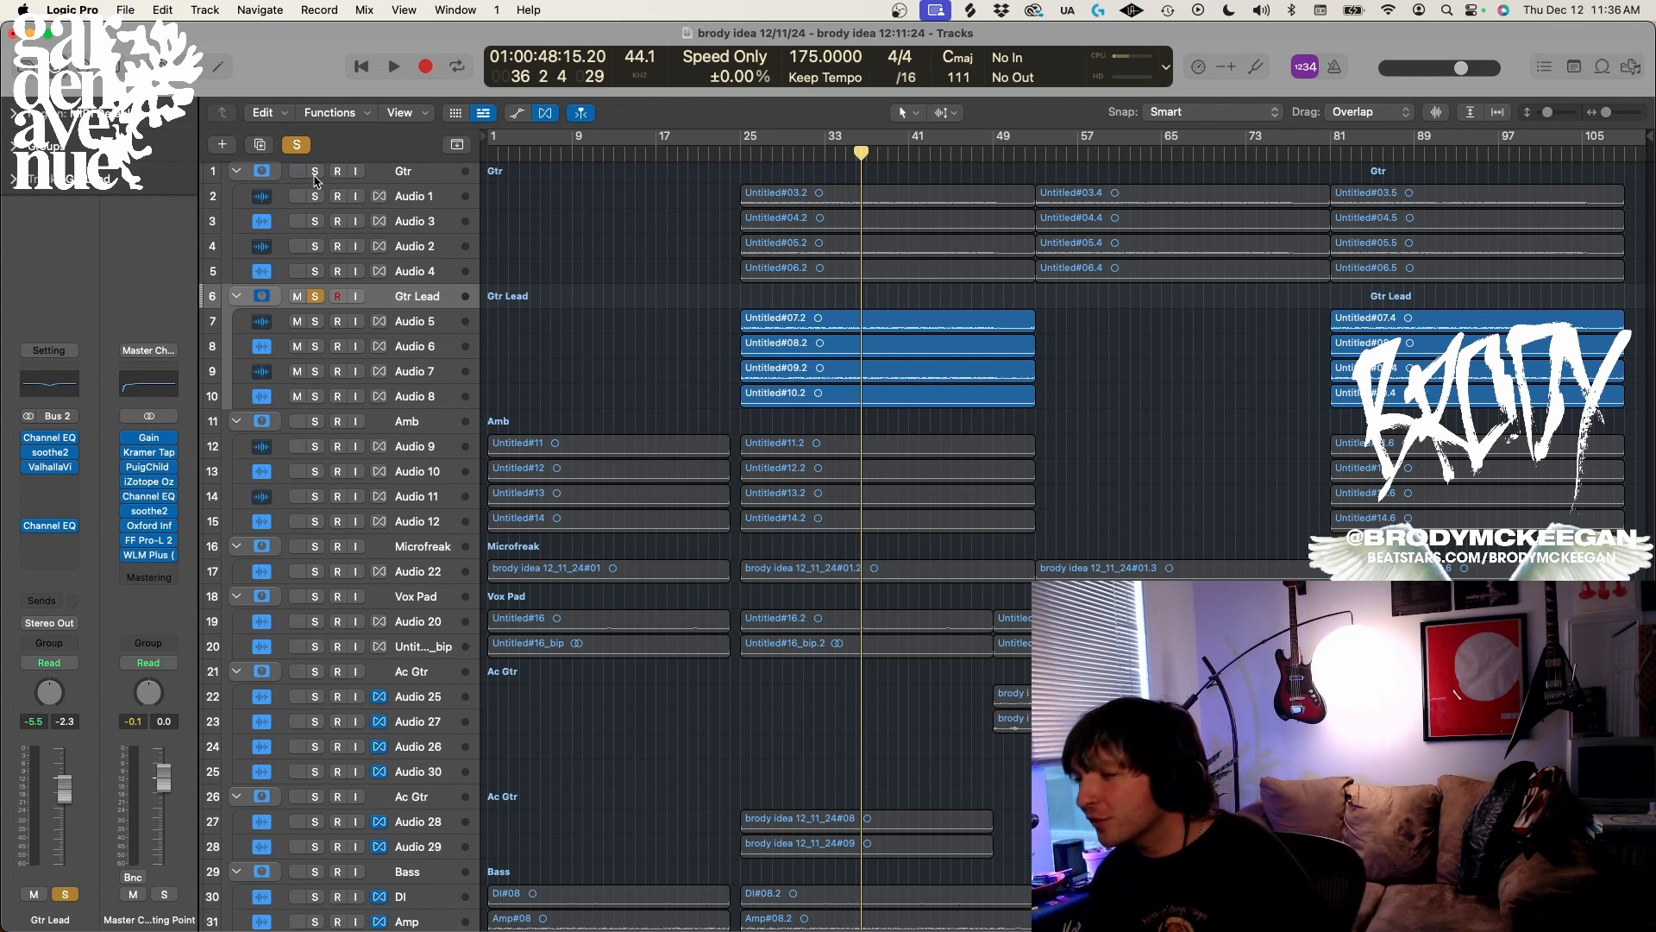
Enlarge the track heights and play the soloed Gtr Lead stack from bar 46 to about bar 53
{"action": "key", "text": "super+Down"}
{"action": "key", "text": "super+Down"}
{"action": "key", "text": "super+Down"}
{"action": "key", "text": "super+Down"}
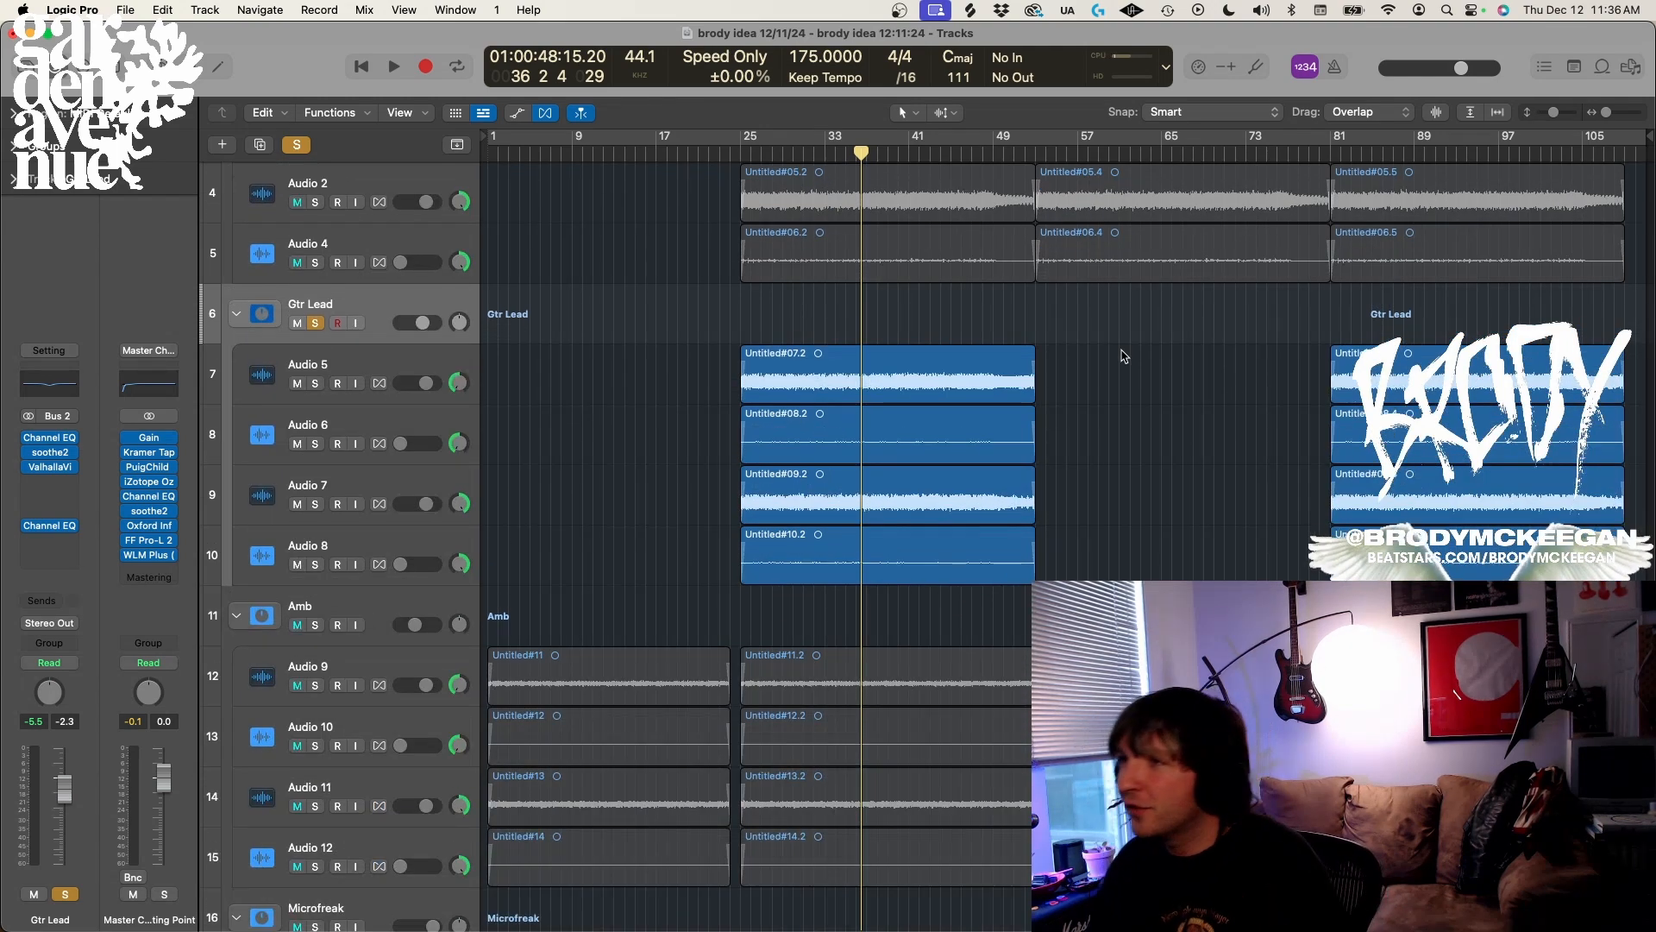
{"action": "left_click", "coordinate": [961, 152]}
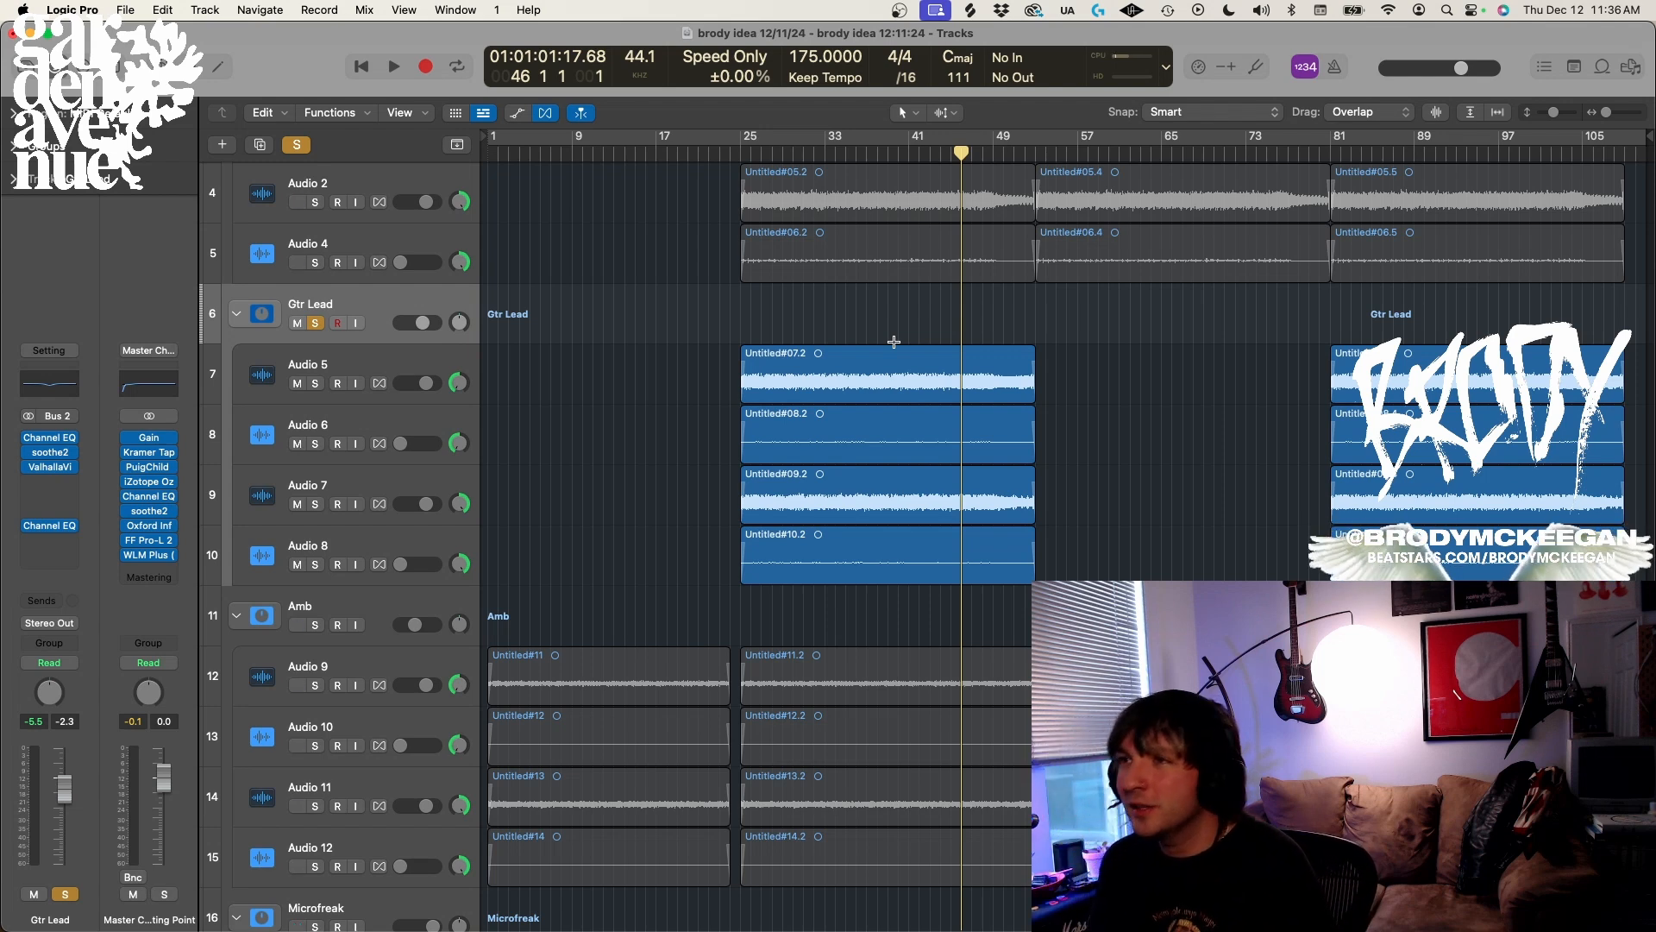
{"action": "key", "text": "space"}
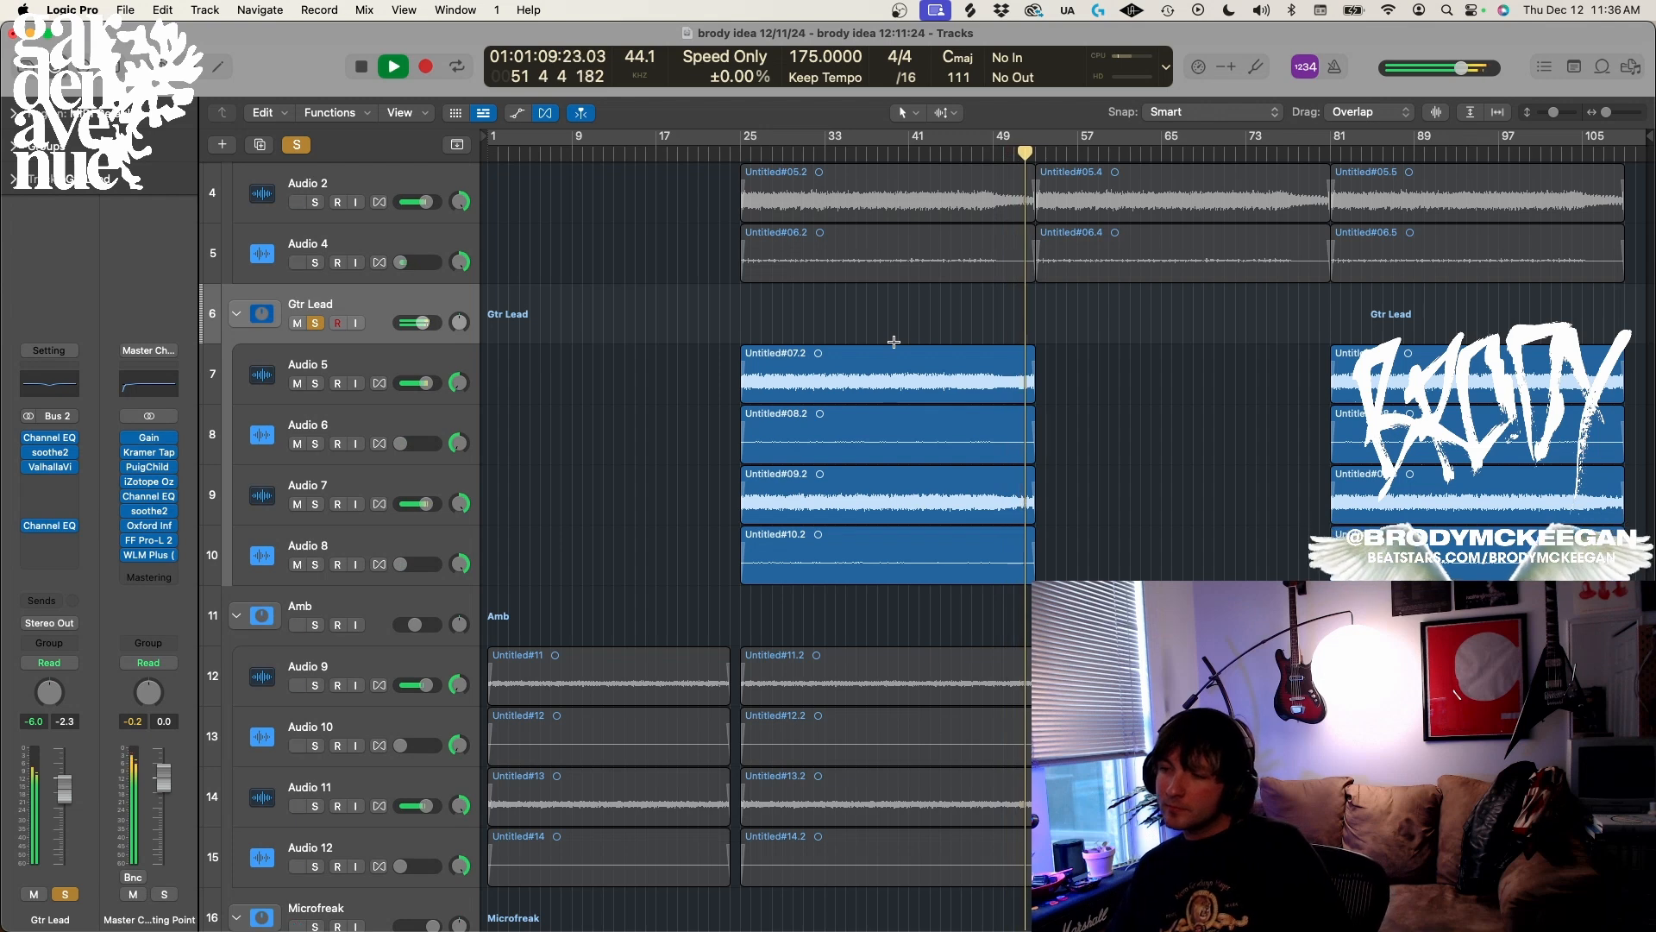
{"action": "key", "text": "space"}
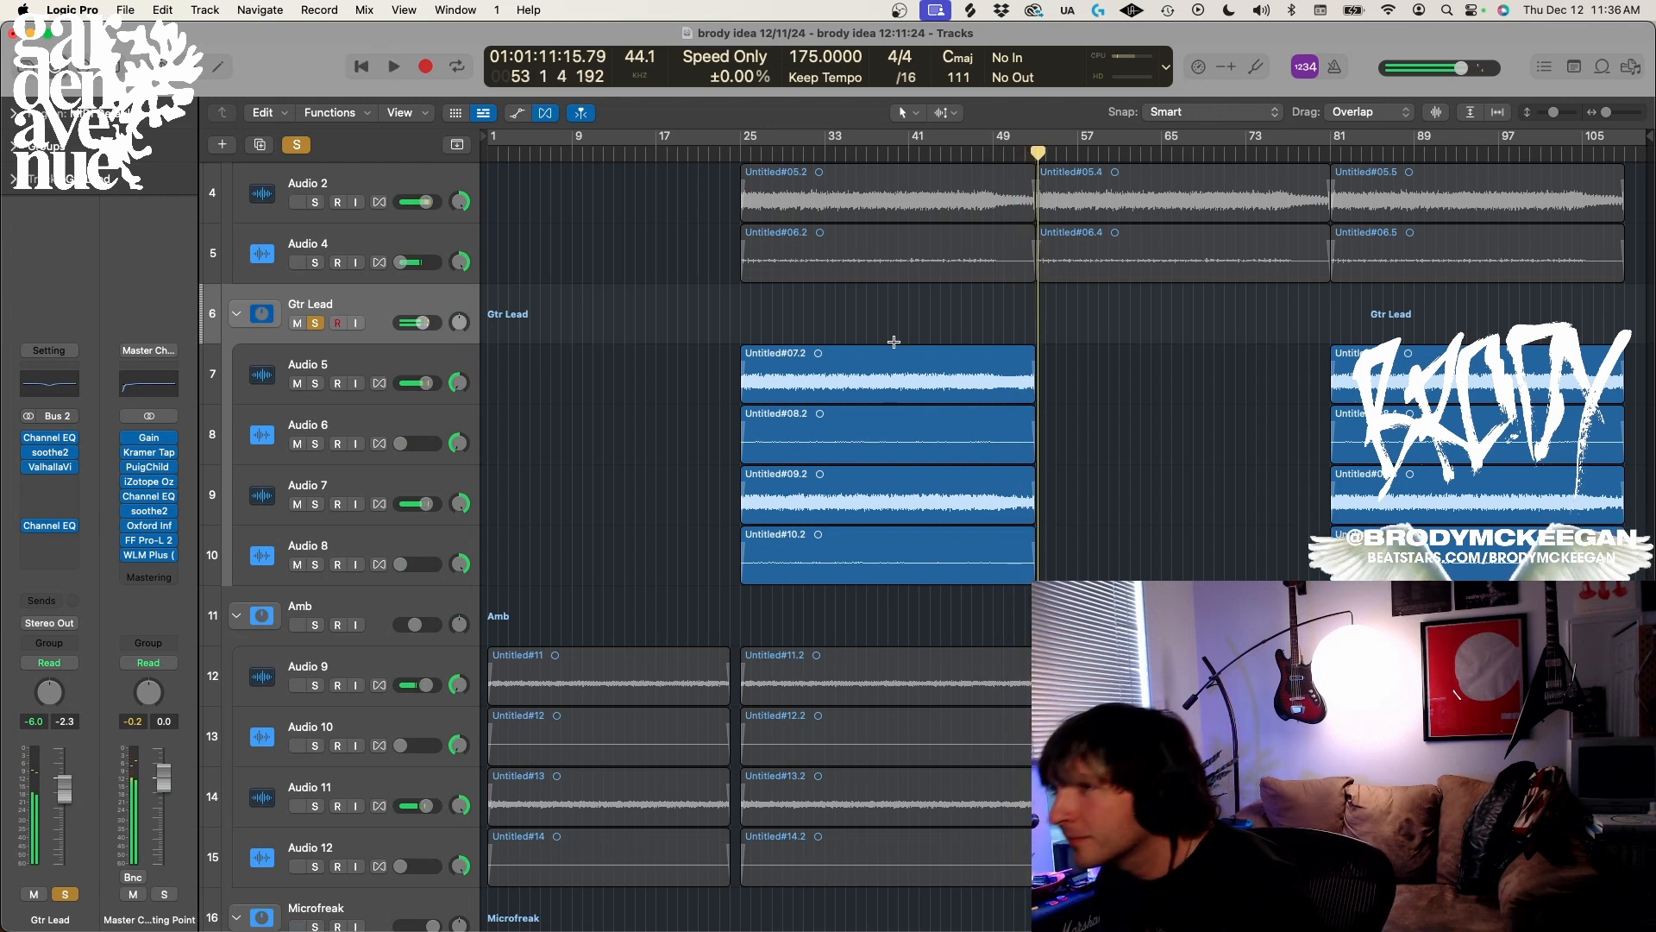
Clear the Gtr Lead solo and play the full mix from bar 48 to about bar 53
{"action": "left_click", "coordinate": [315, 323]}
{"action": "left_click", "coordinate": [982, 155]}
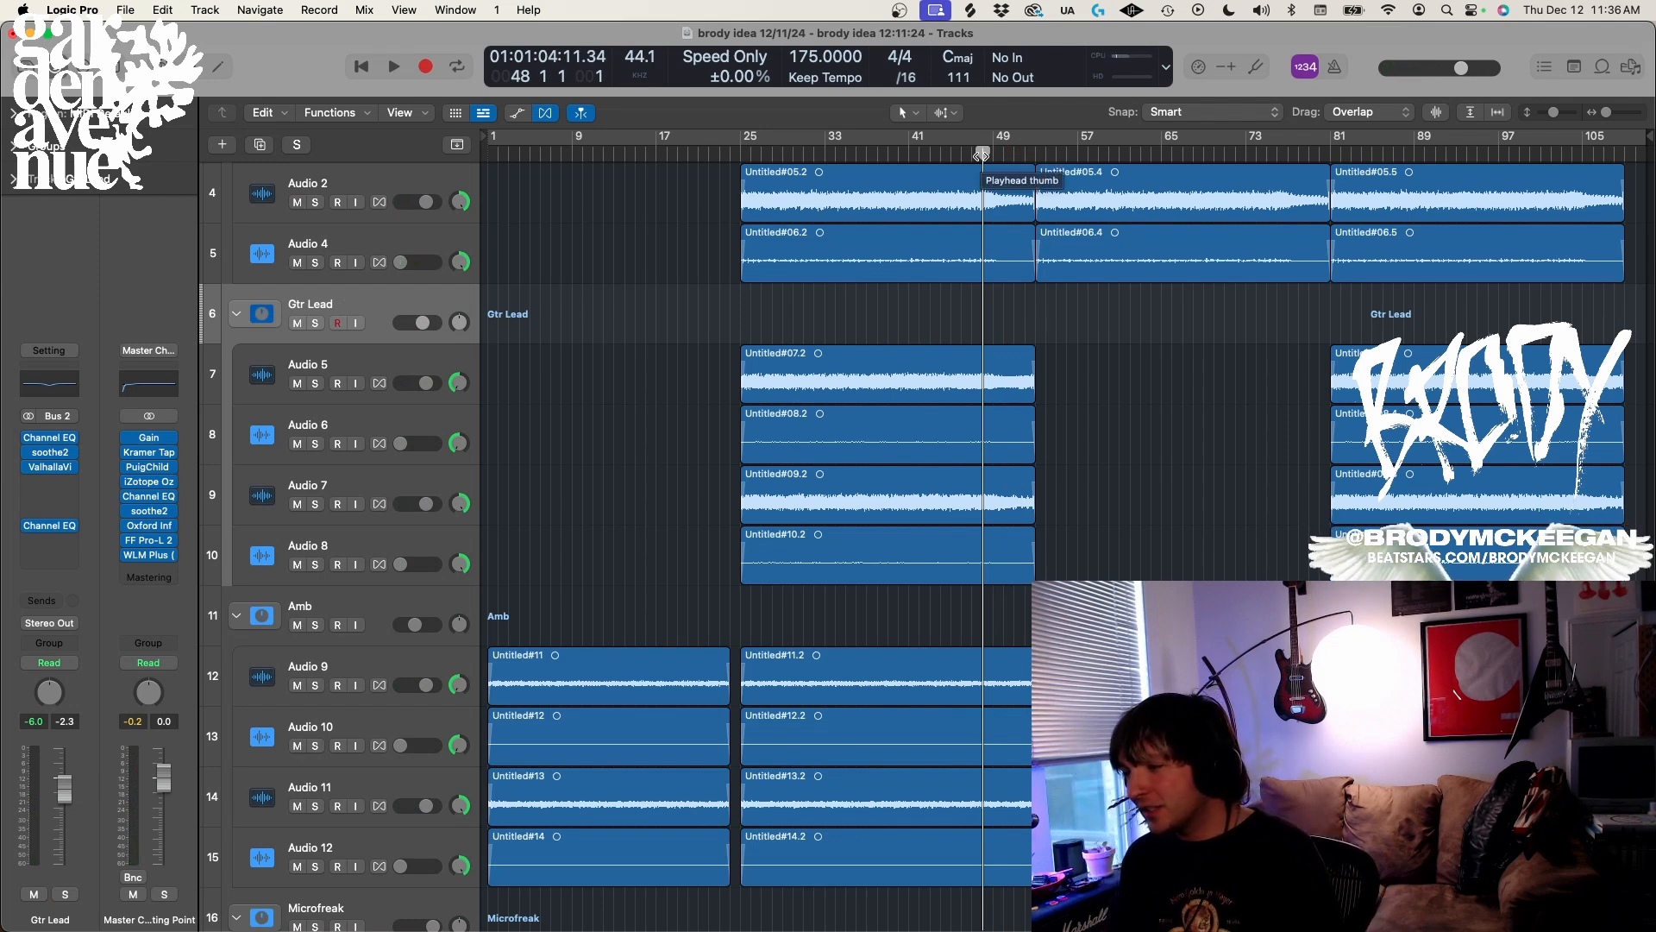
{"action": "key", "text": "space"}
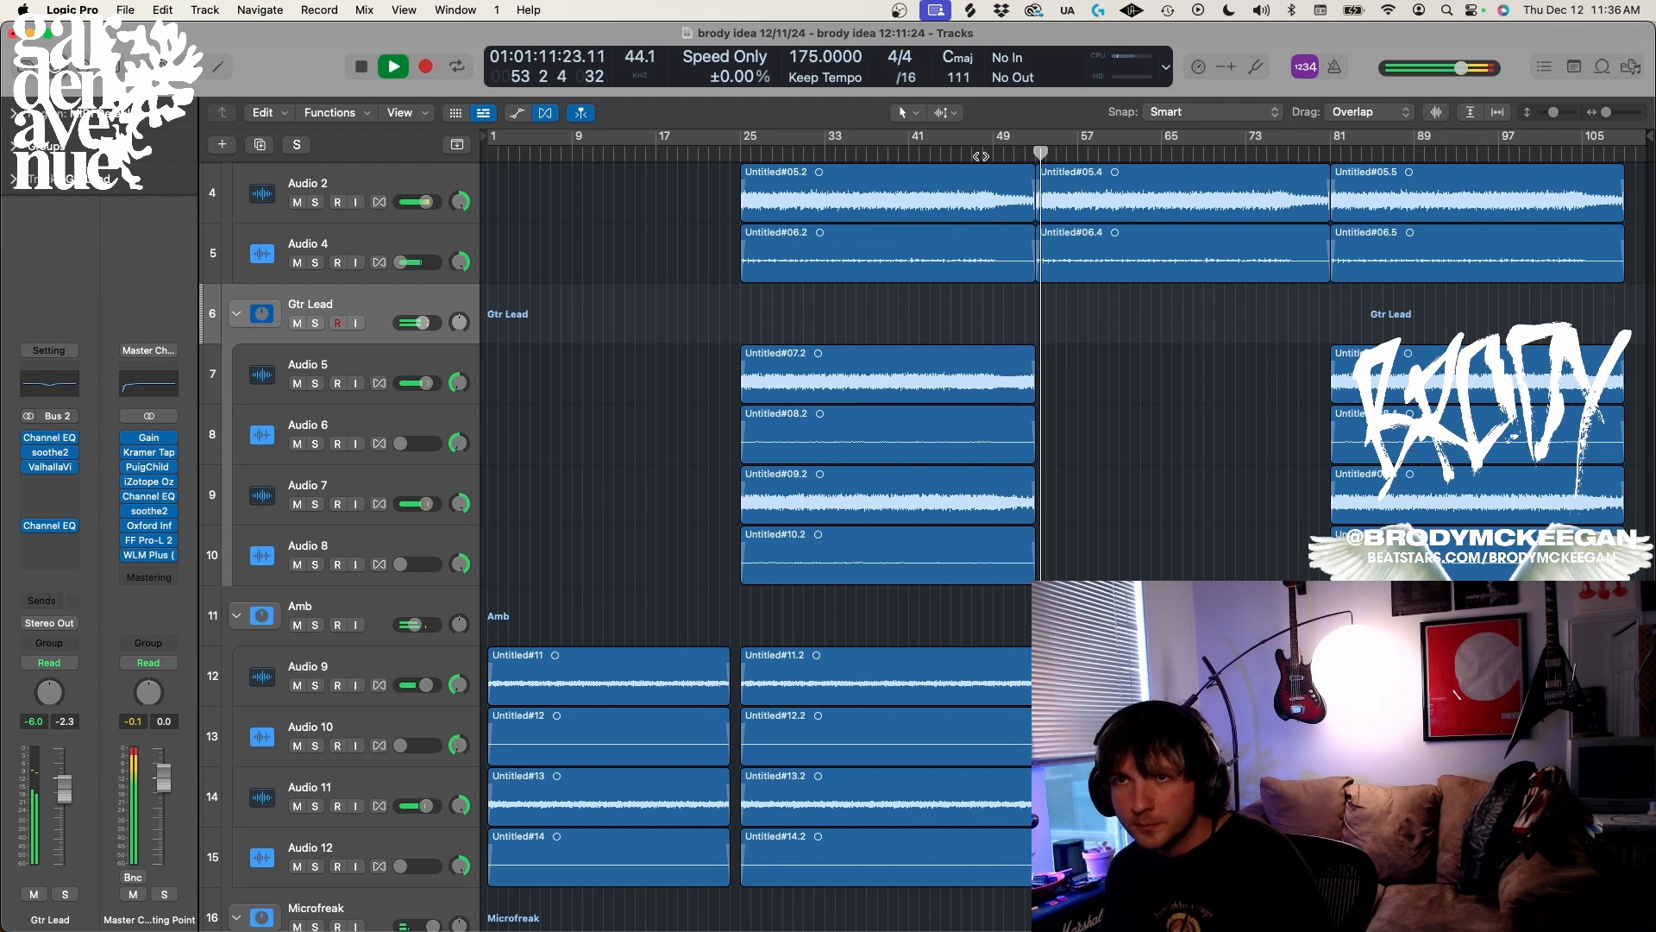
{"action": "key", "text": "space"}
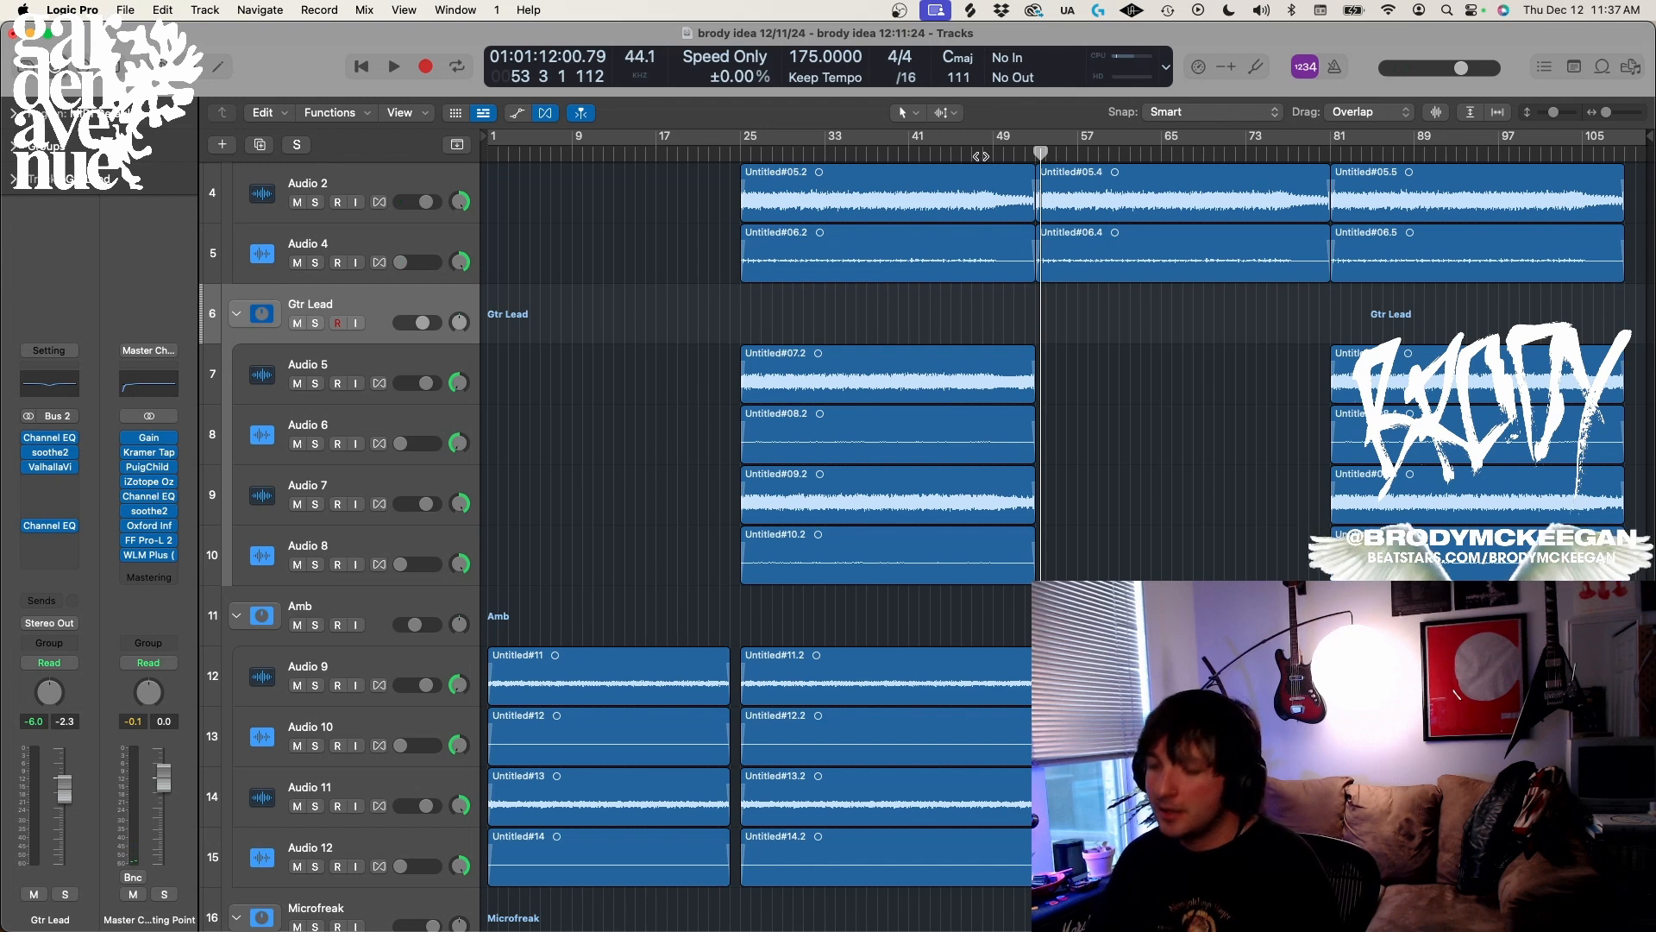
Solo the Amb stack, reduce the track heights slightly, and start playback from bar 1
{"action": "key", "text": "Return"}
{"action": "left_click", "coordinate": [315, 625]}
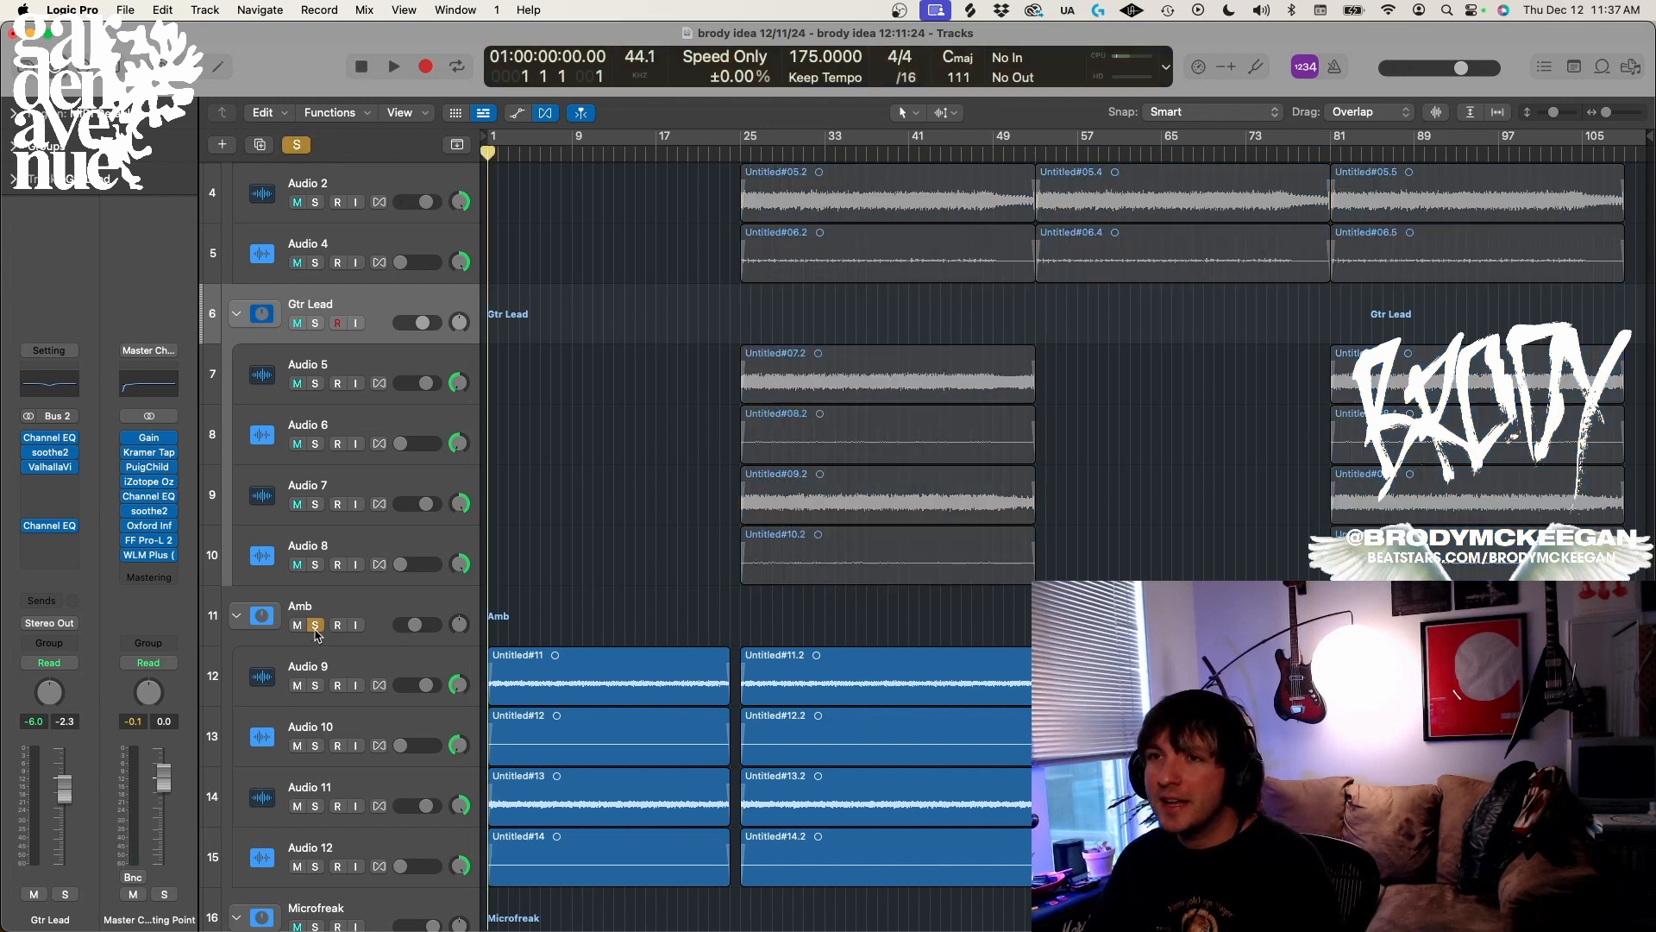
{"action": "key", "text": "super+Up"}
{"action": "key", "text": "space"}
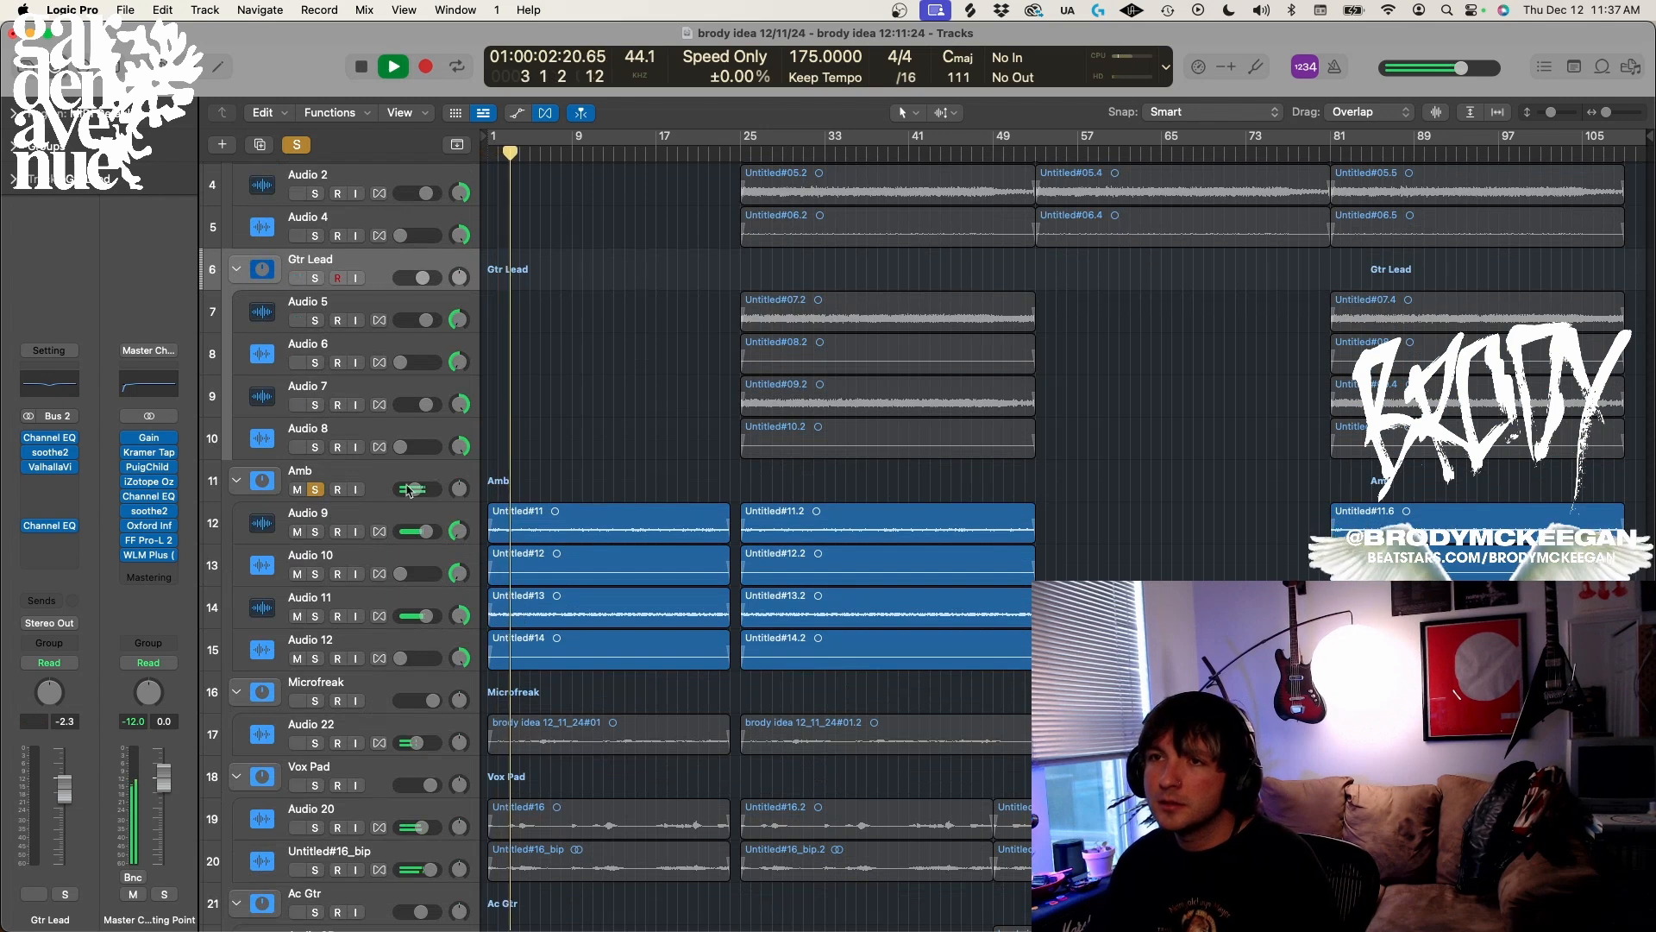
Review the channel strips of the Amb stack's tracks during playback and reselect the Amb stack
{"action": "left_click", "coordinate": [382, 475]}
{"action": "key", "text": "Down"}
{"action": "key", "text": "Down"}
{"action": "key", "text": "Down"}
{"action": "key", "text": "Down"}
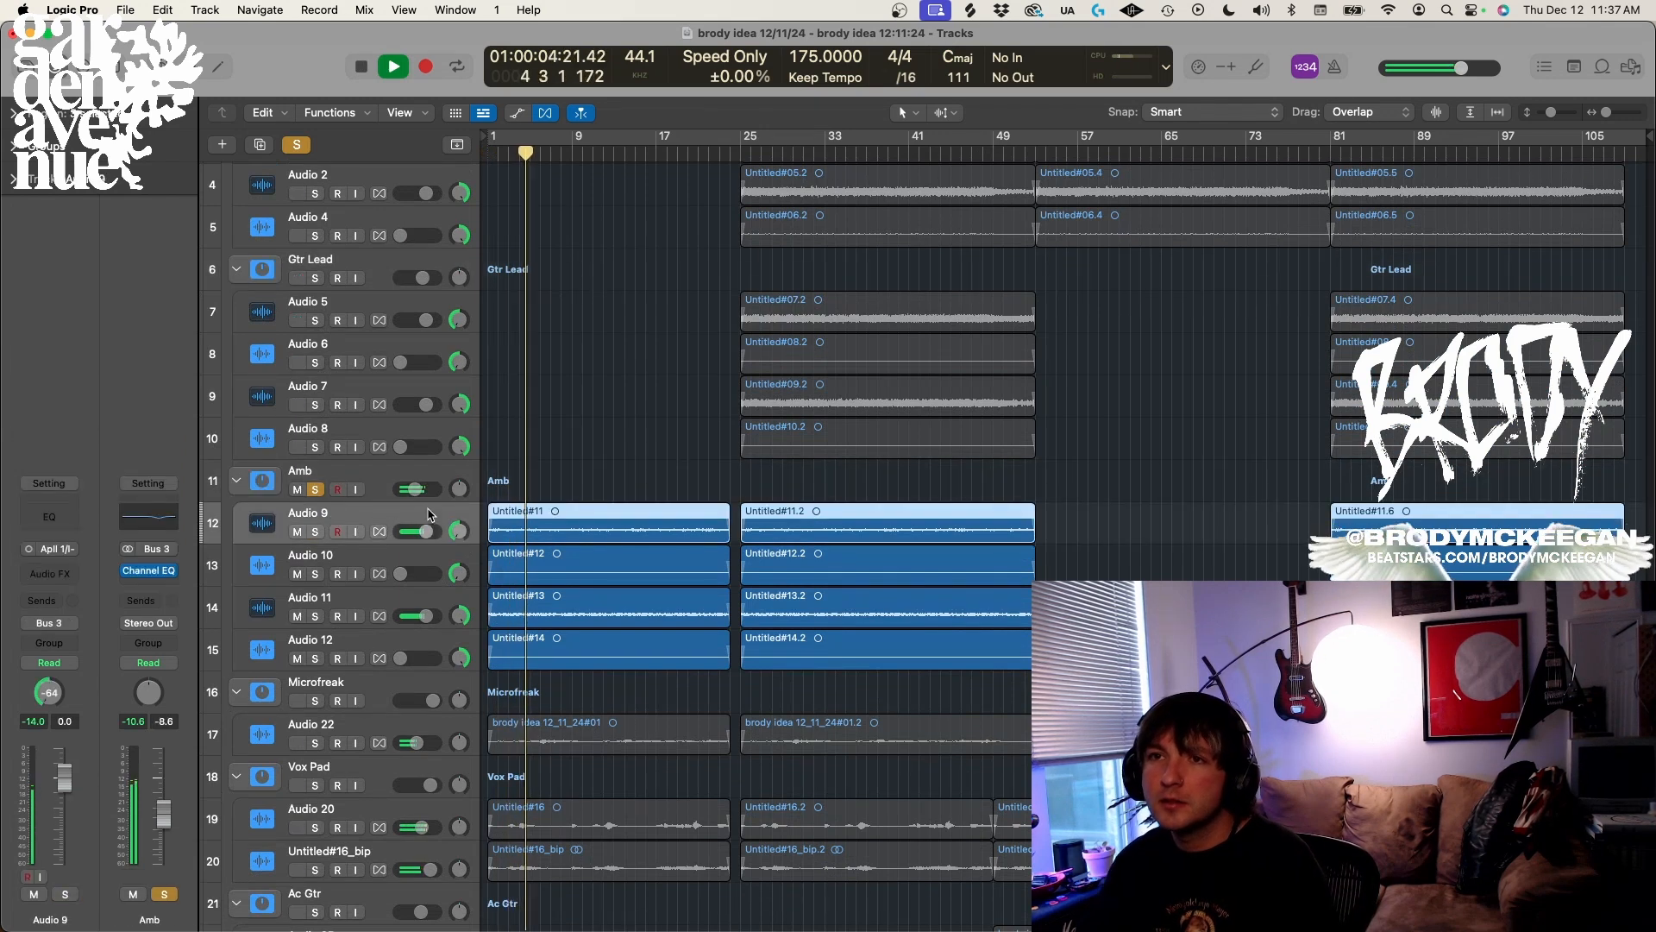
{"action": "key", "text": "Up"}
{"action": "key", "text": "Up"}
{"action": "key", "text": "Up"}
{"action": "key", "text": "Up"}
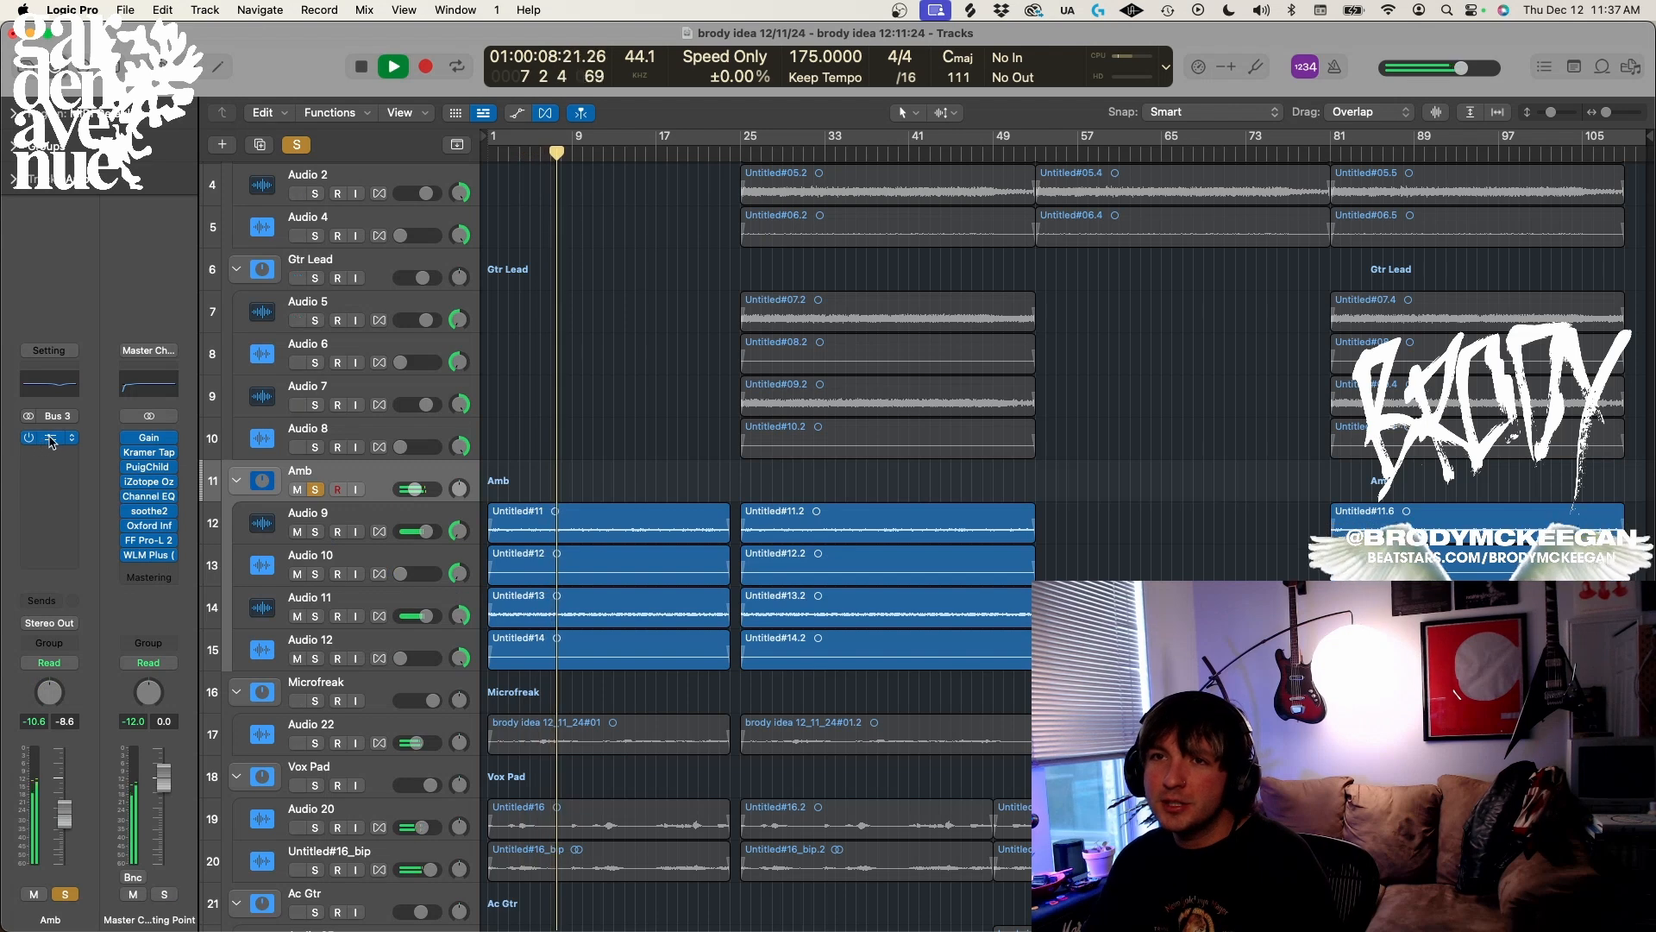
Compare the Amb stack with its Channel EQ bypassed and active, close the EQ, stop playback, and clear the solo
{"action": "left_click", "coordinate": [48, 438]}
{"action": "left_click", "coordinate": [544, 282]}
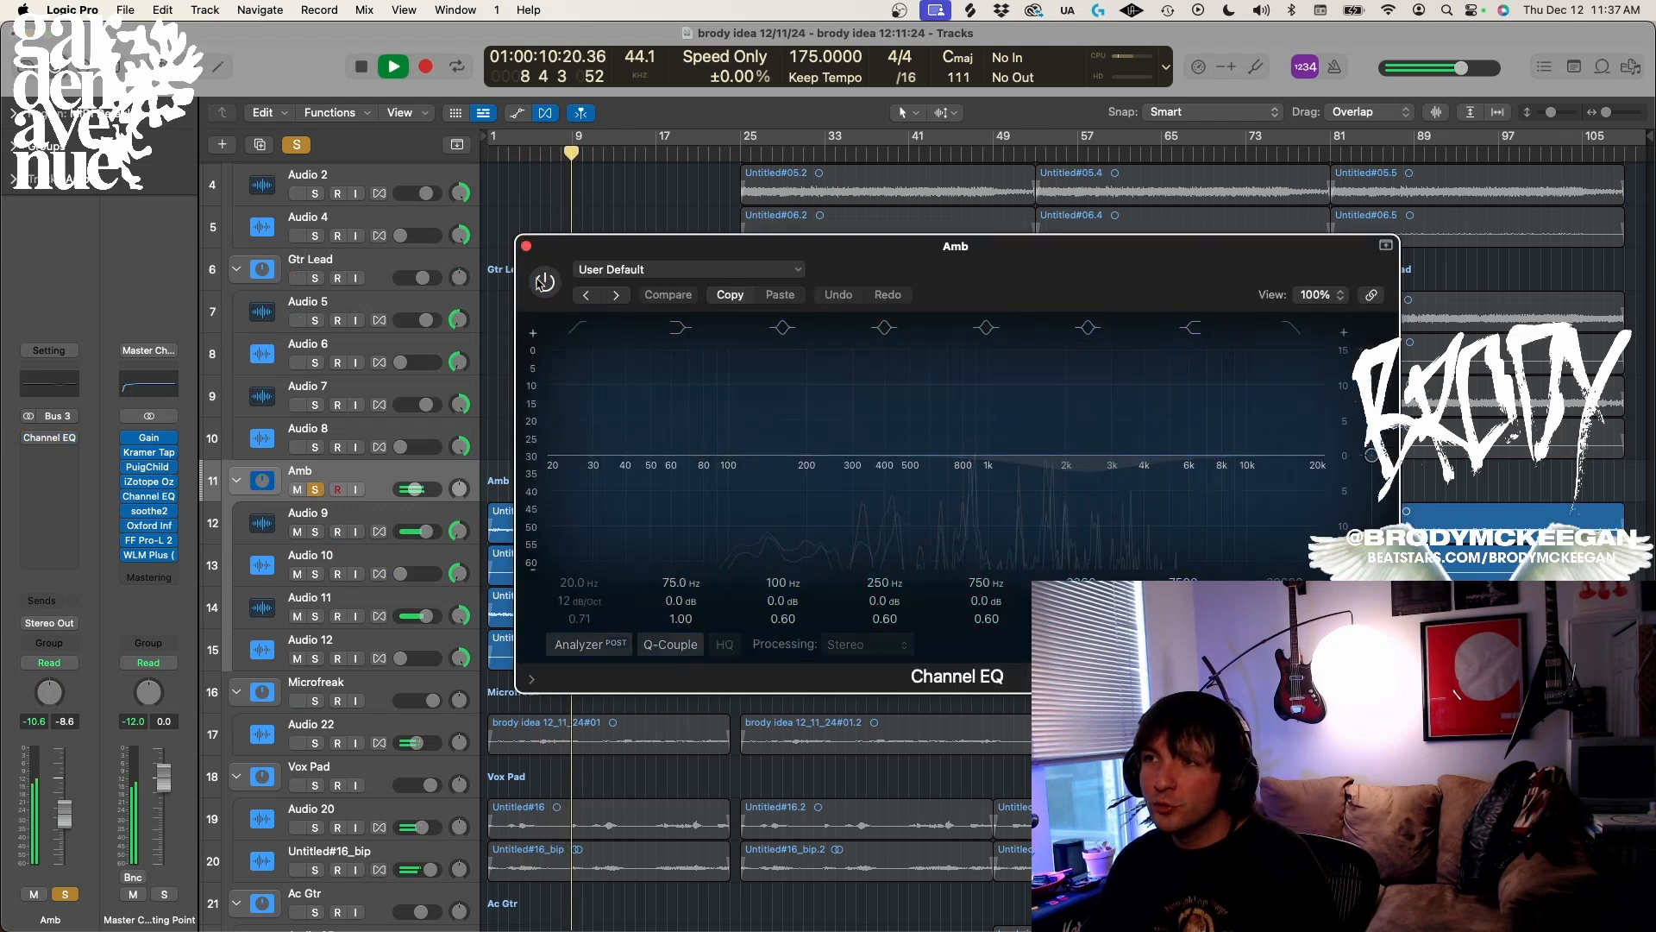
{"action": "left_click", "coordinate": [545, 282]}
{"action": "left_click", "coordinate": [526, 247]}
{"action": "key", "text": "space"}
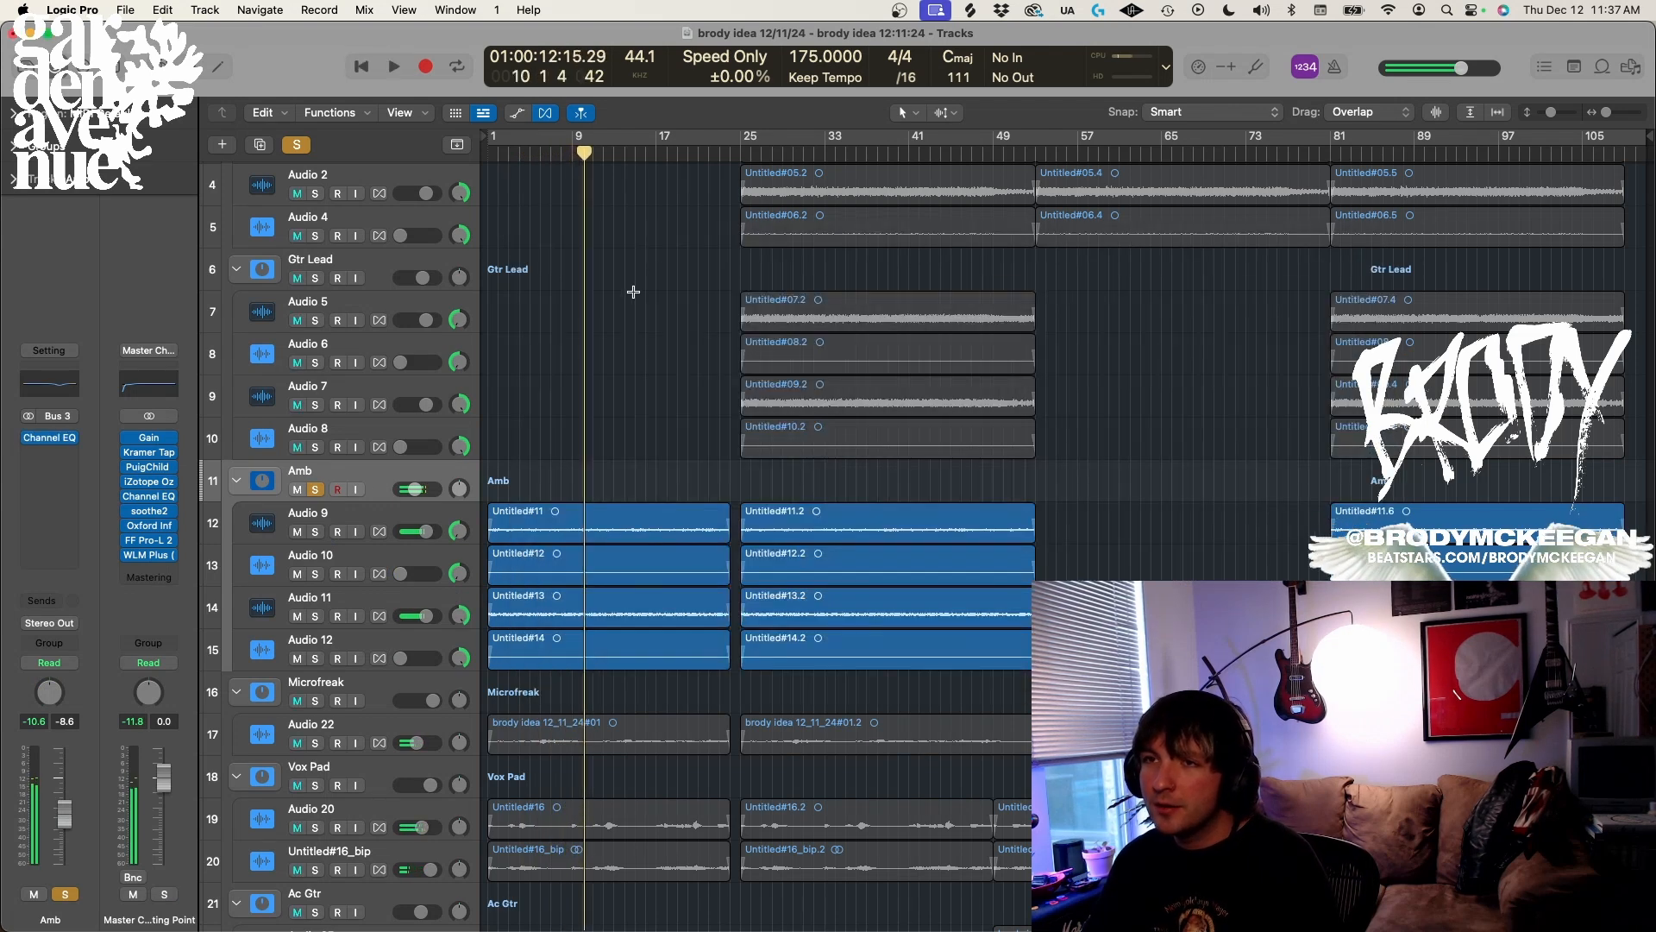
{"action": "key", "text": "s"}
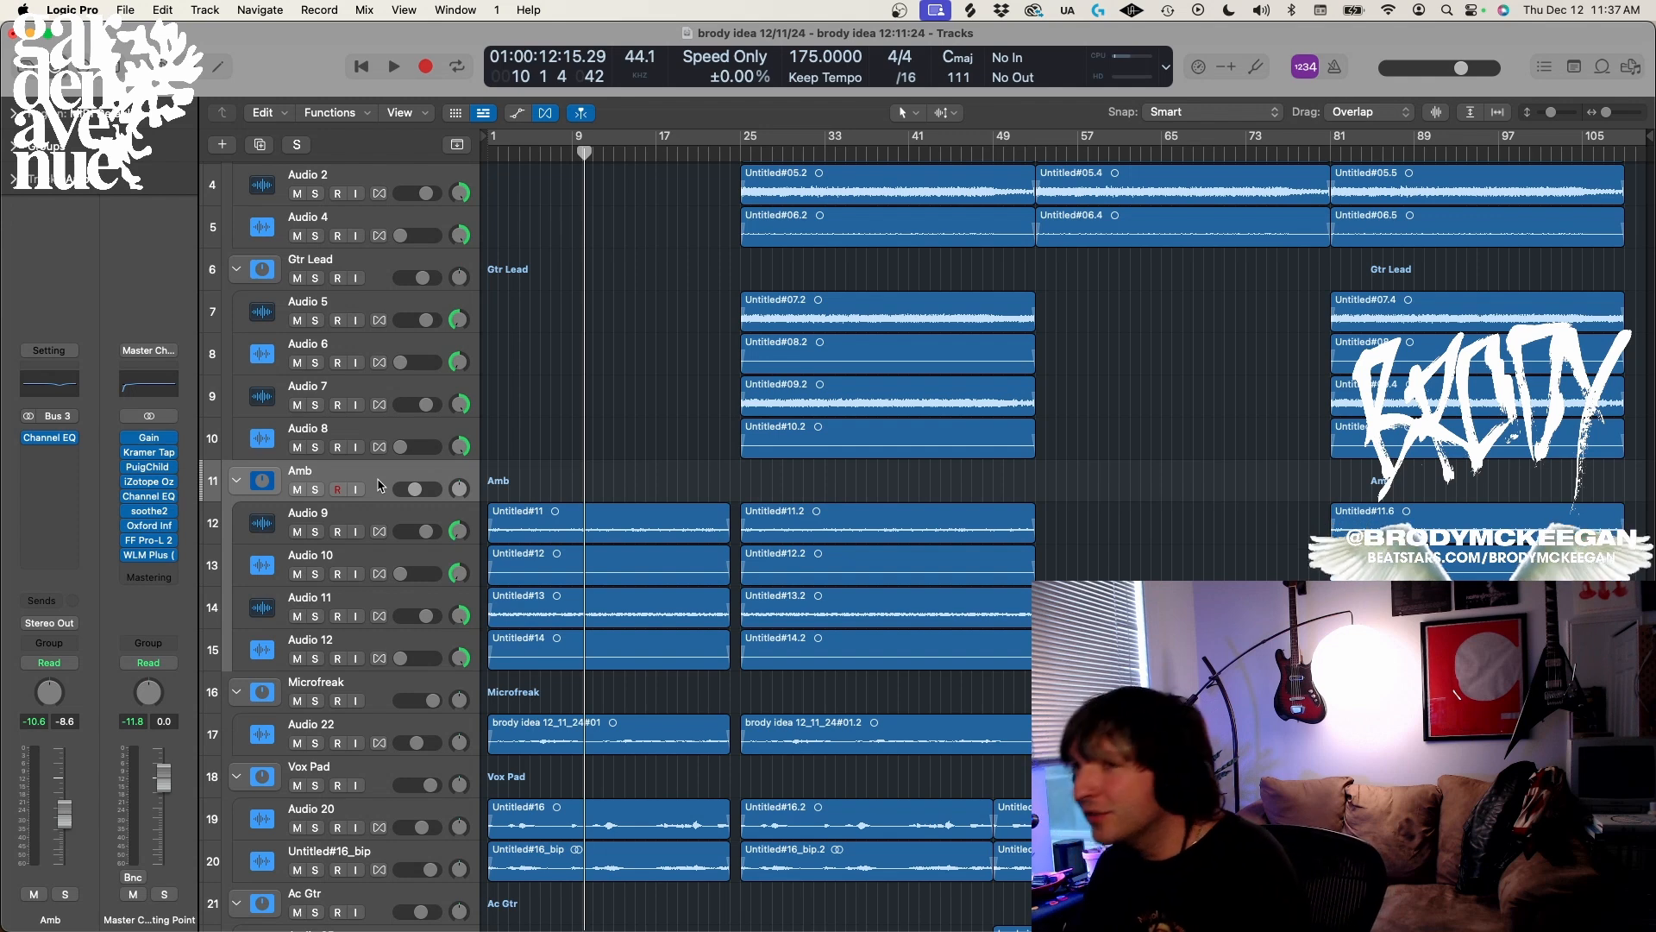
Solo the Amb stack and play its opening from bar 1 to about bar 3
{"action": "left_click", "coordinate": [318, 490]}
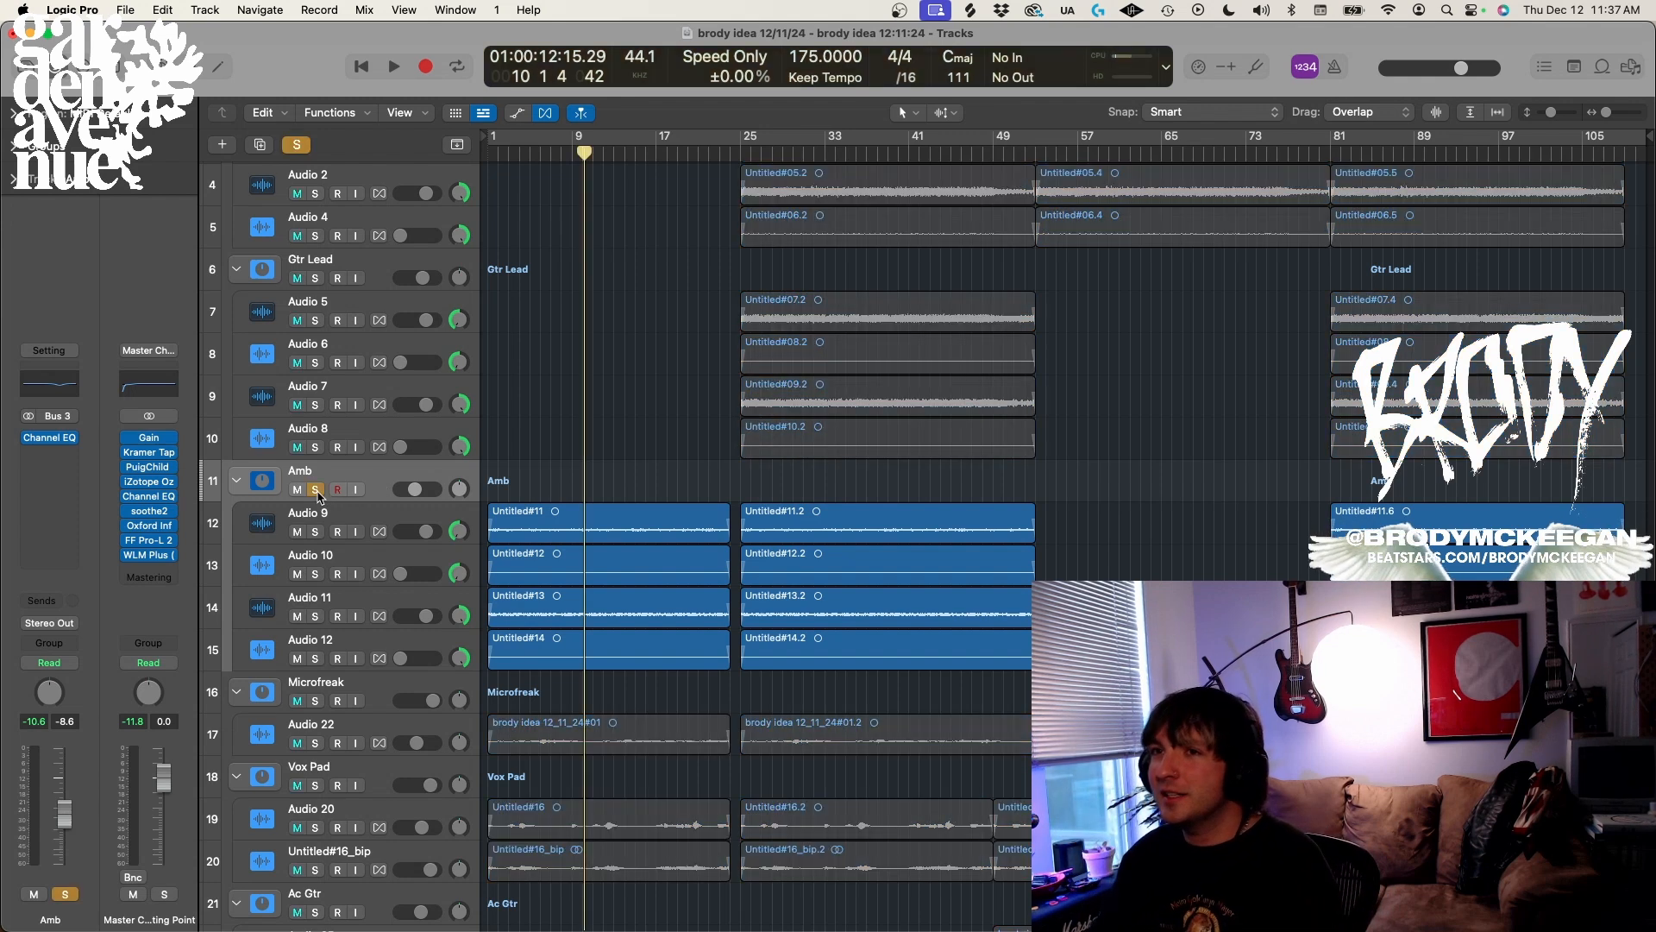
{"action": "key", "text": "Return"}
{"action": "key", "text": "space"}
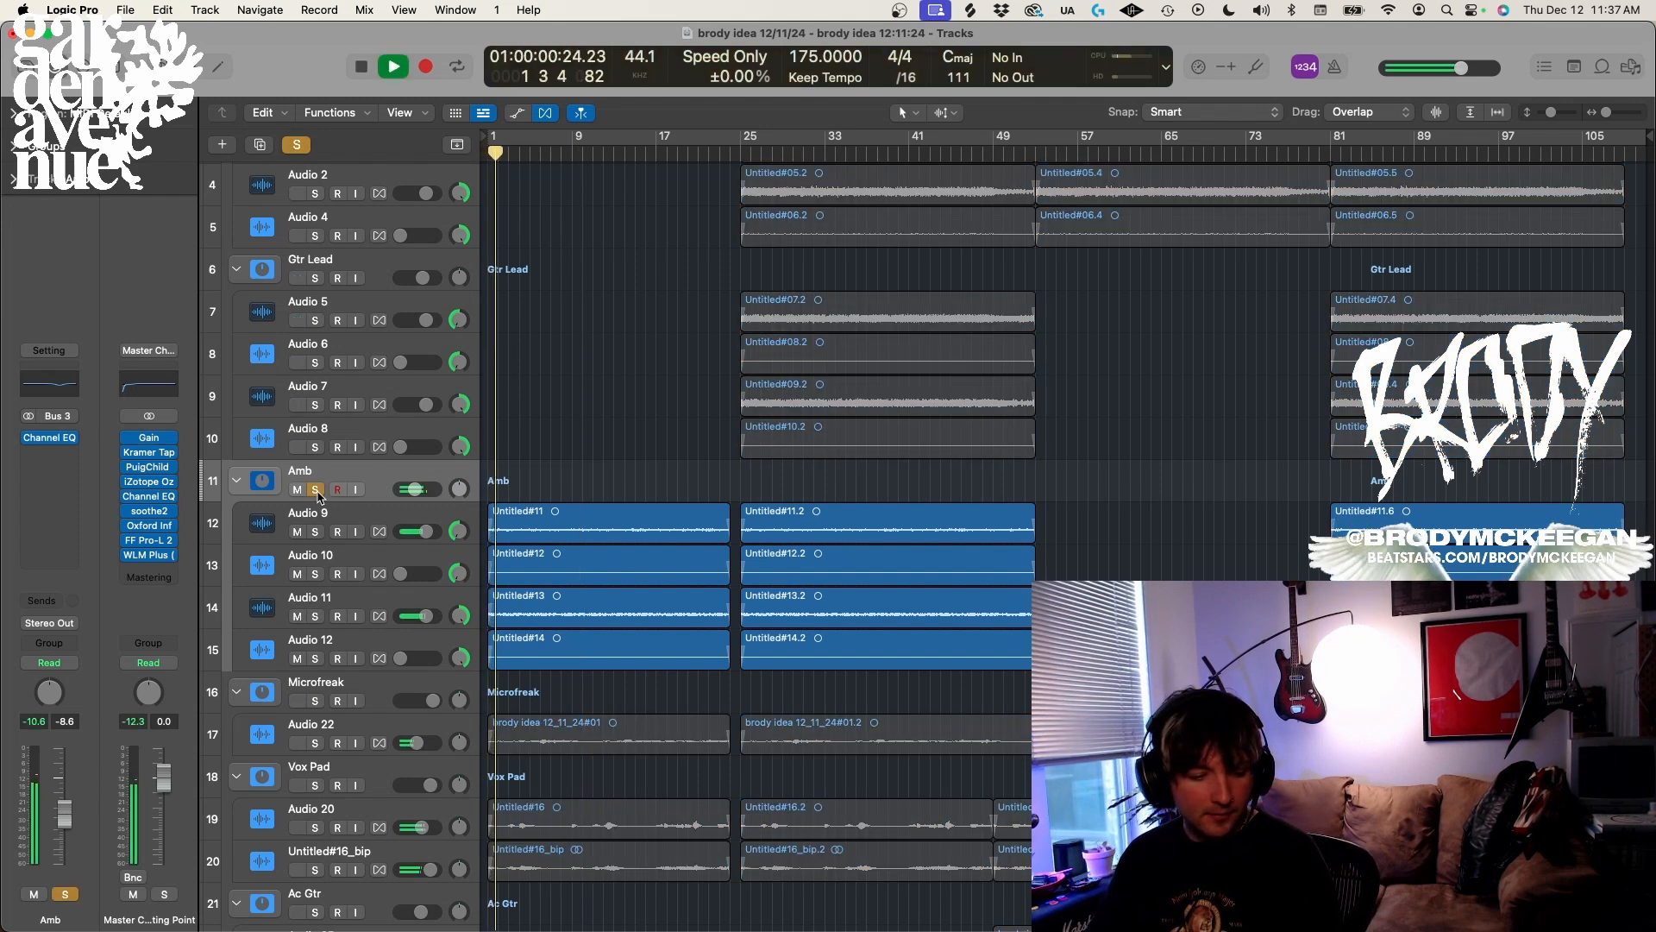
{"action": "scroll", "coordinate": [343, 498], "scroll_direction": "down", "scroll_amount": 2}
{"action": "key", "text": "space"}
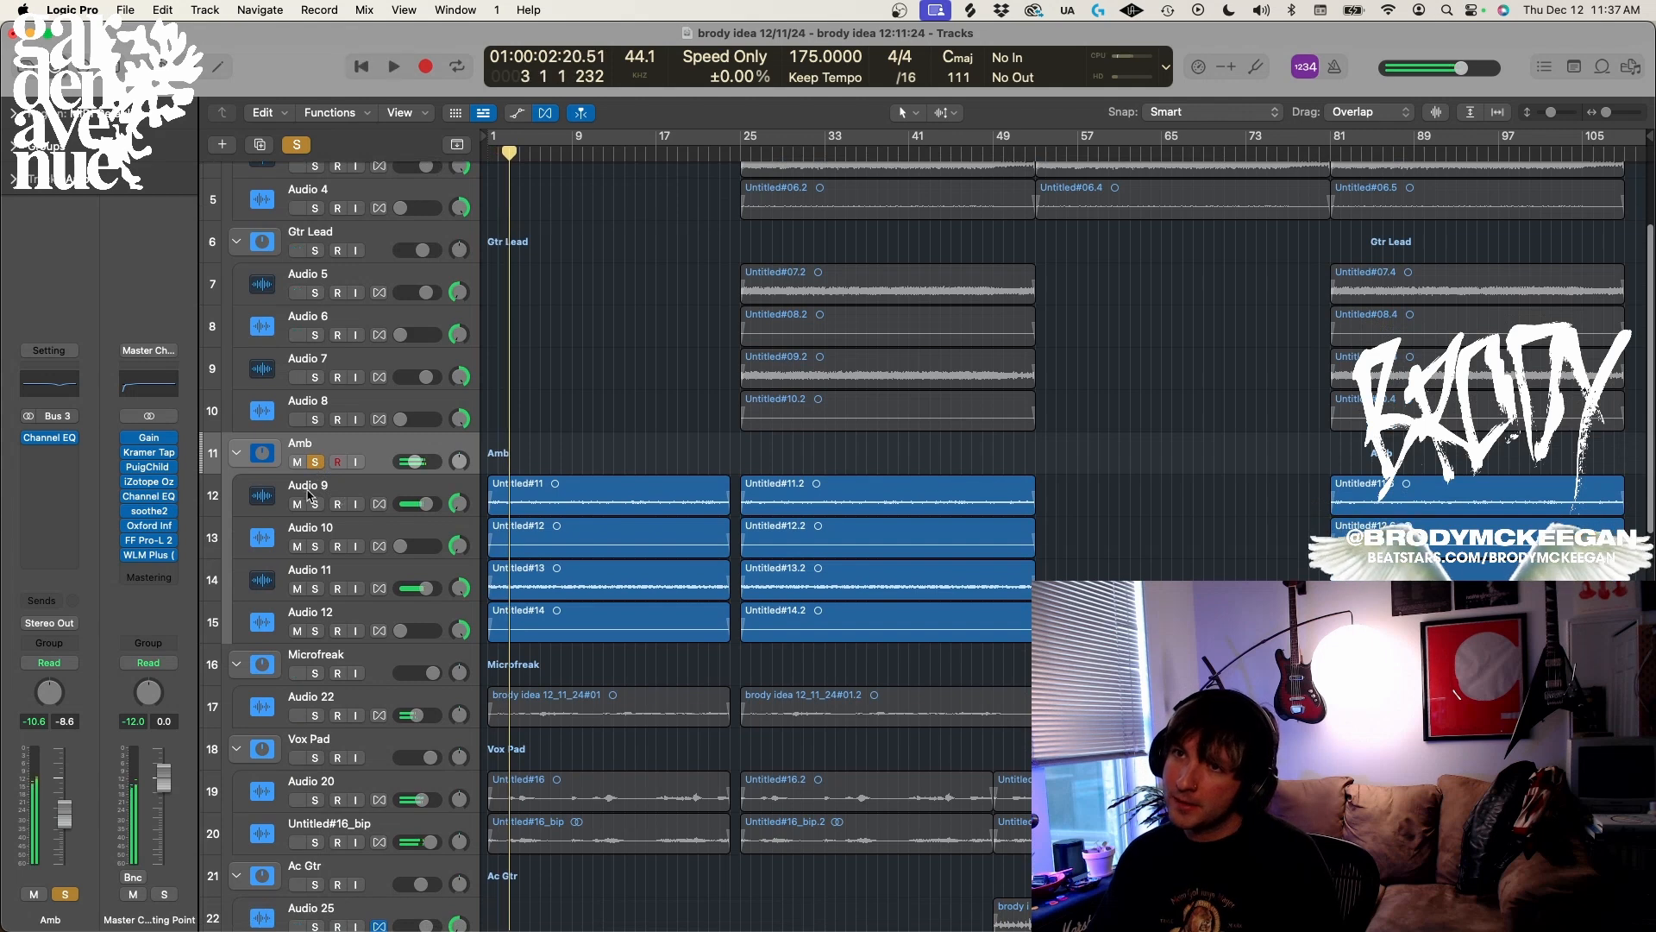
Audition Audio 9 alone from bar 1, switch the solo to Audio 11 during playback, and stop
{"action": "left_click", "coordinate": [316, 504]}
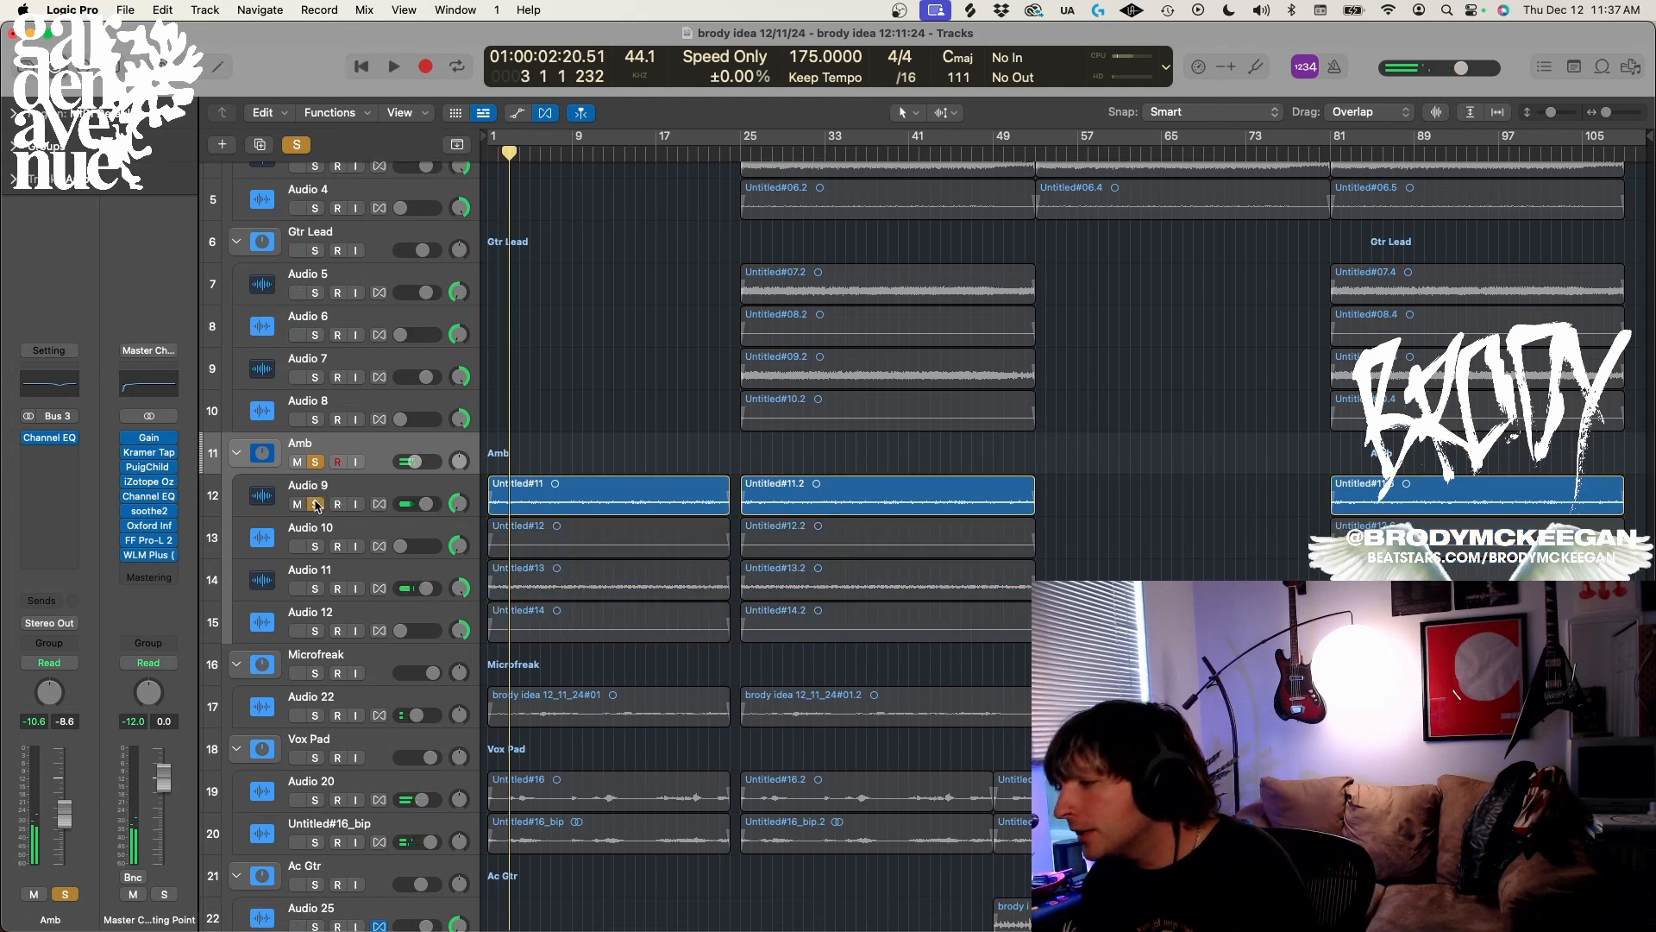
{"action": "key", "text": "Return"}
{"action": "key", "text": "space"}
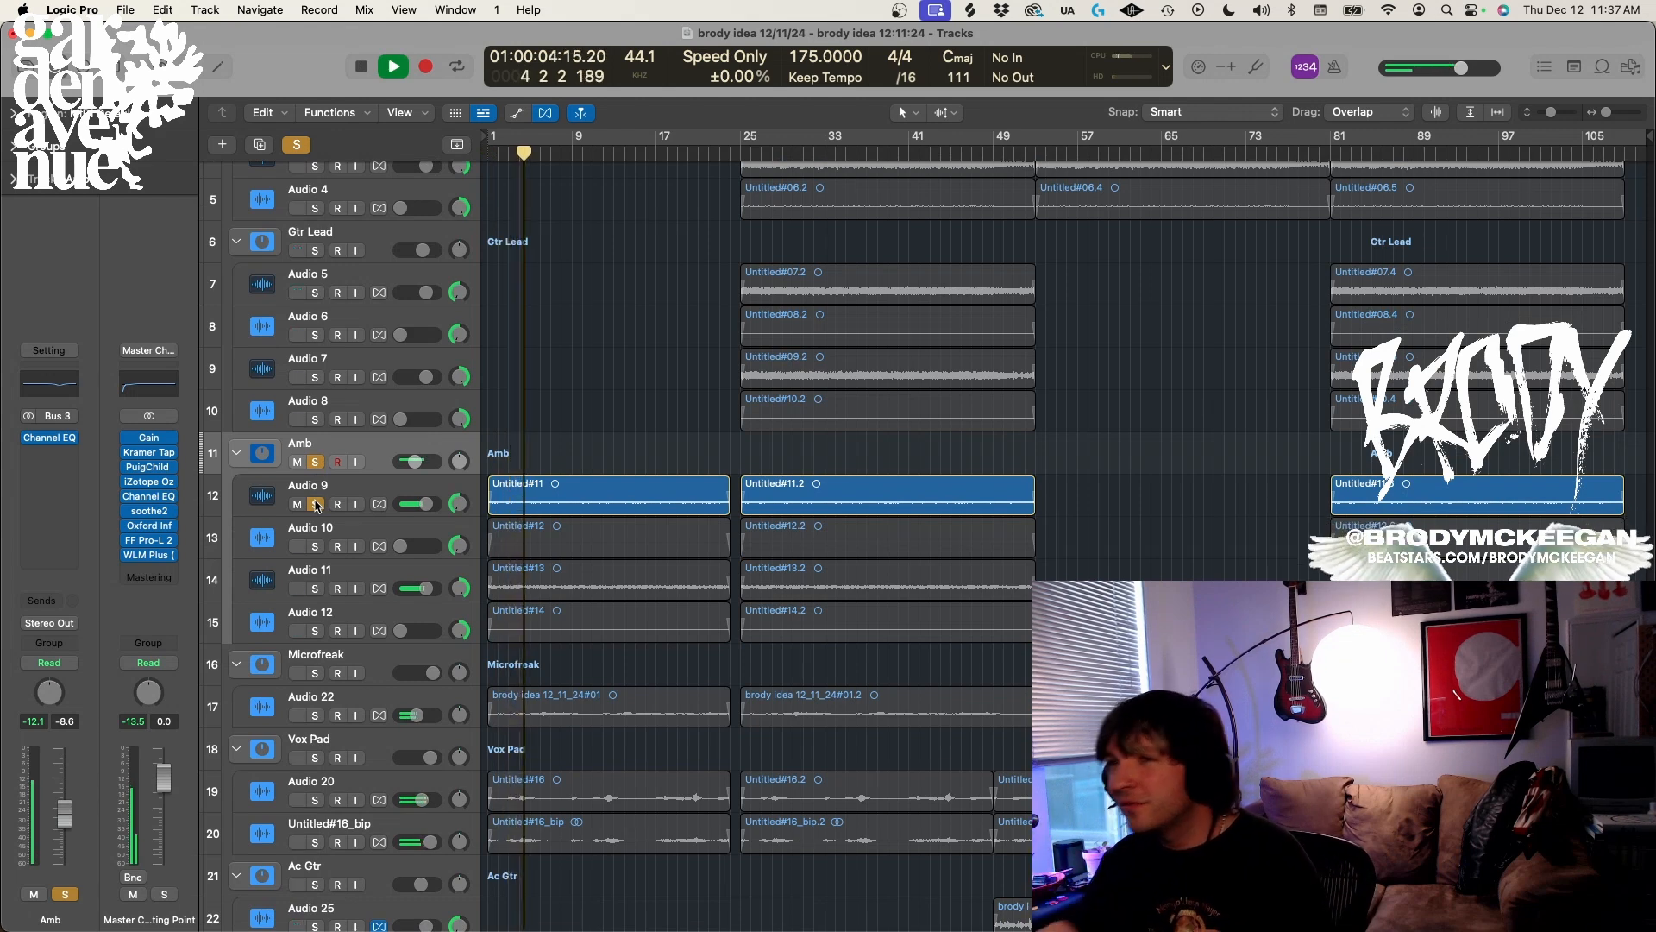
{"action": "left_click", "coordinate": [316, 589]}
{"action": "left_click", "coordinate": [315, 504]}
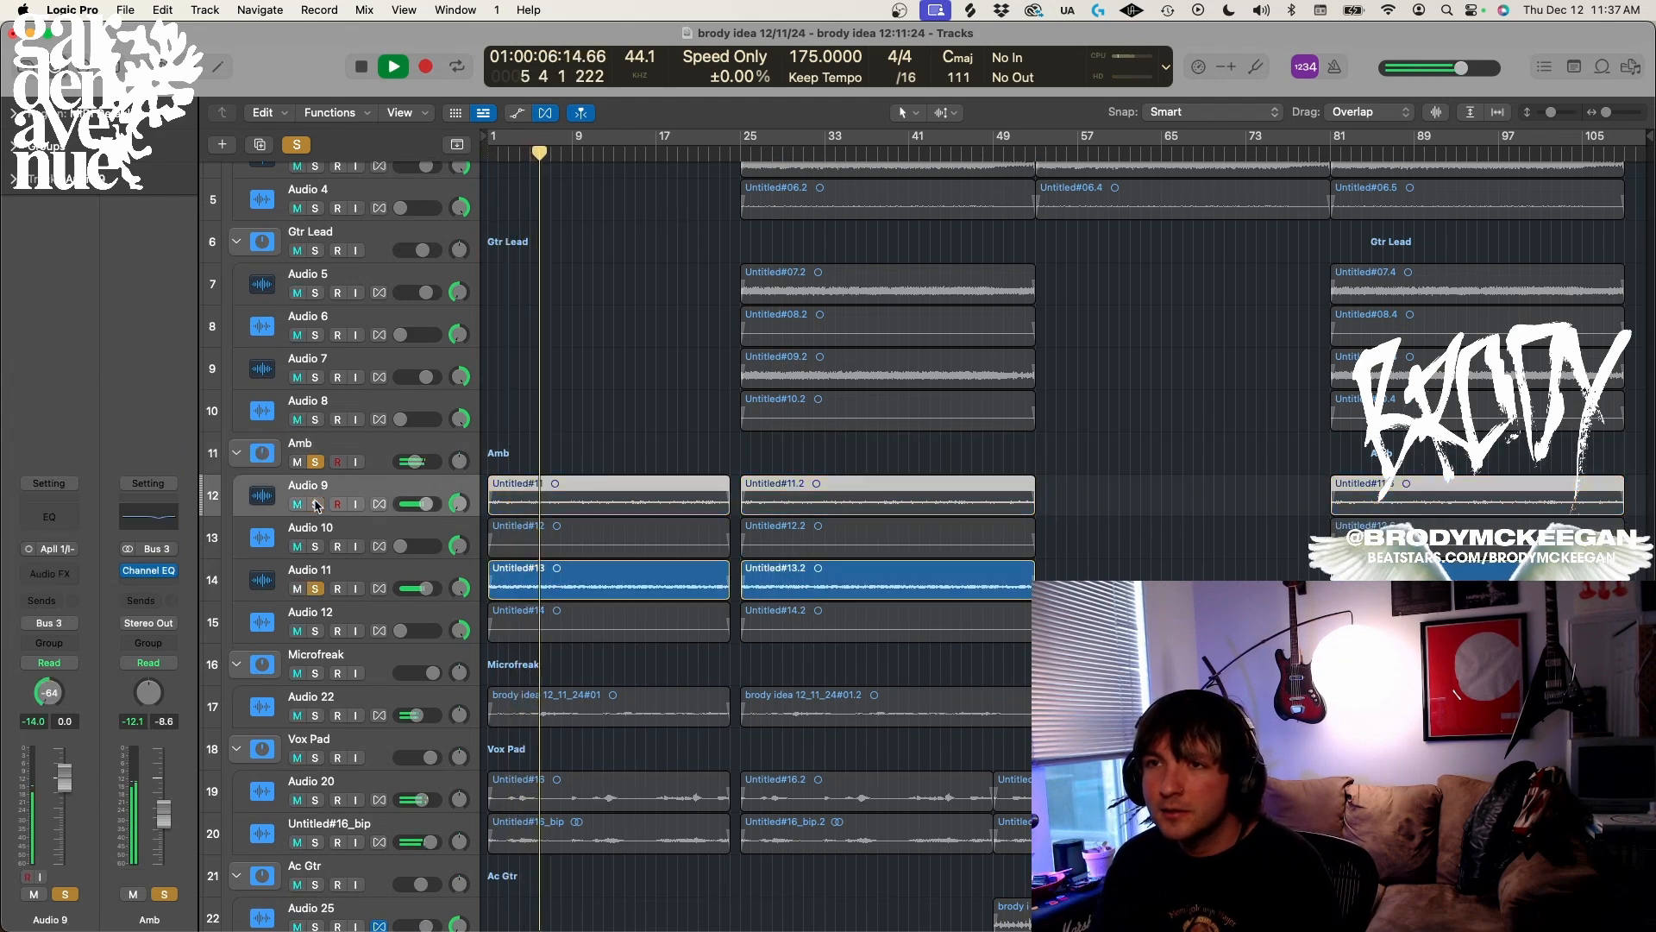
{"action": "key", "text": "space"}
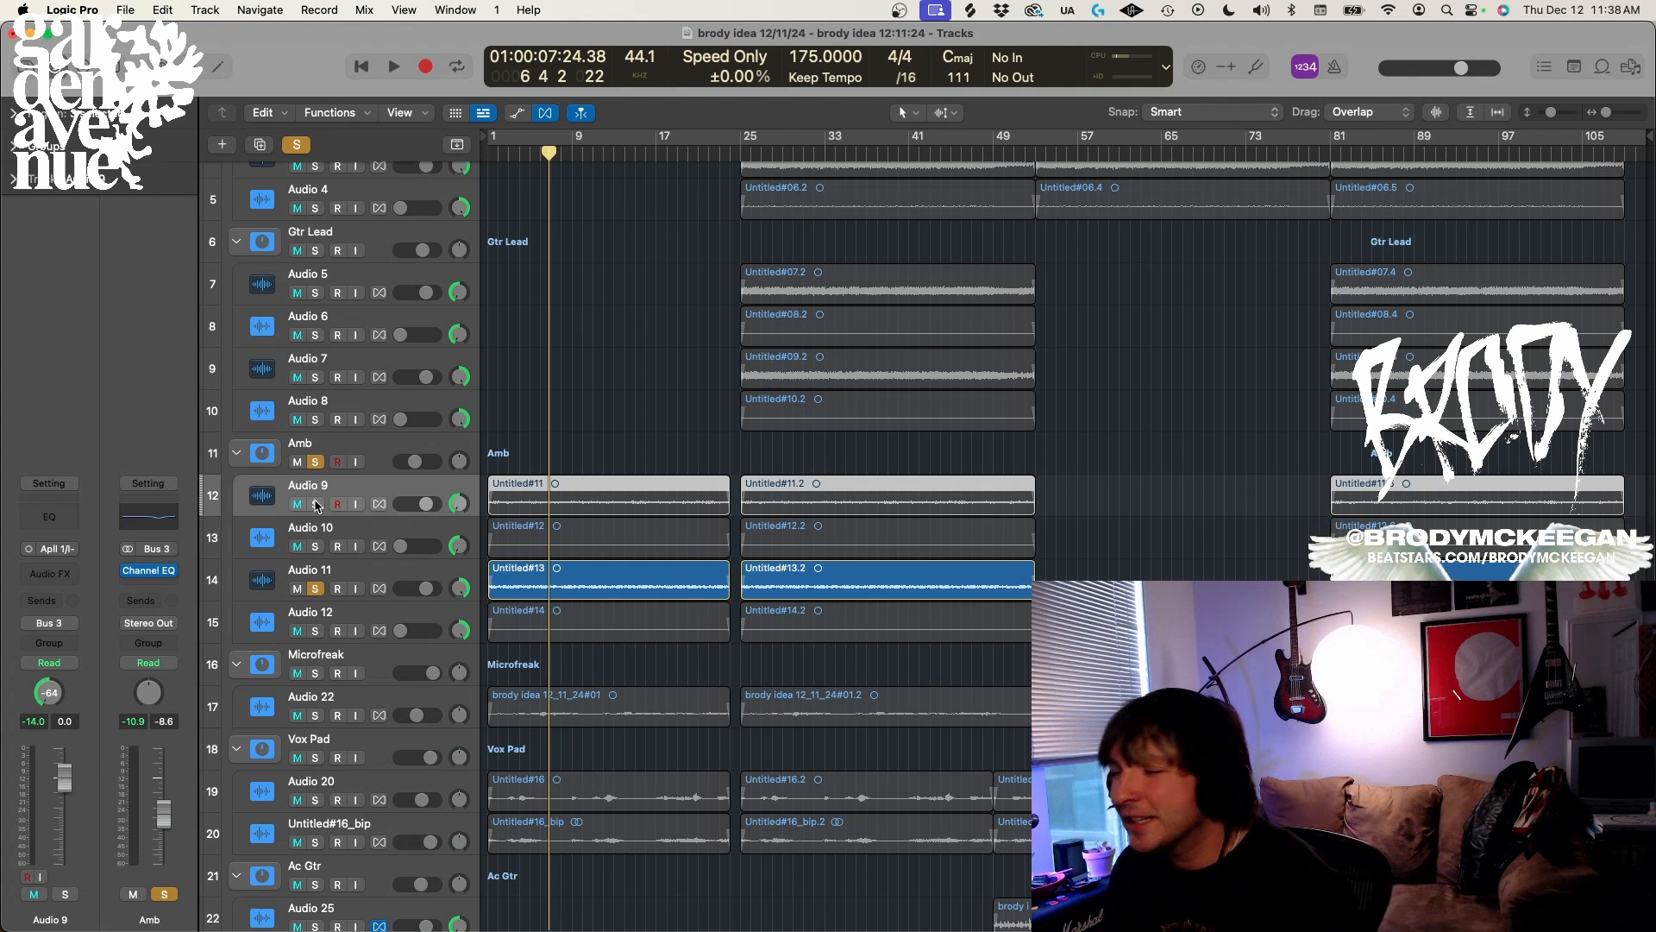
Add Audio 9 to the soloed Audio 11 and play both layers together from bar 1
{"action": "left_click", "coordinate": [316, 504]}
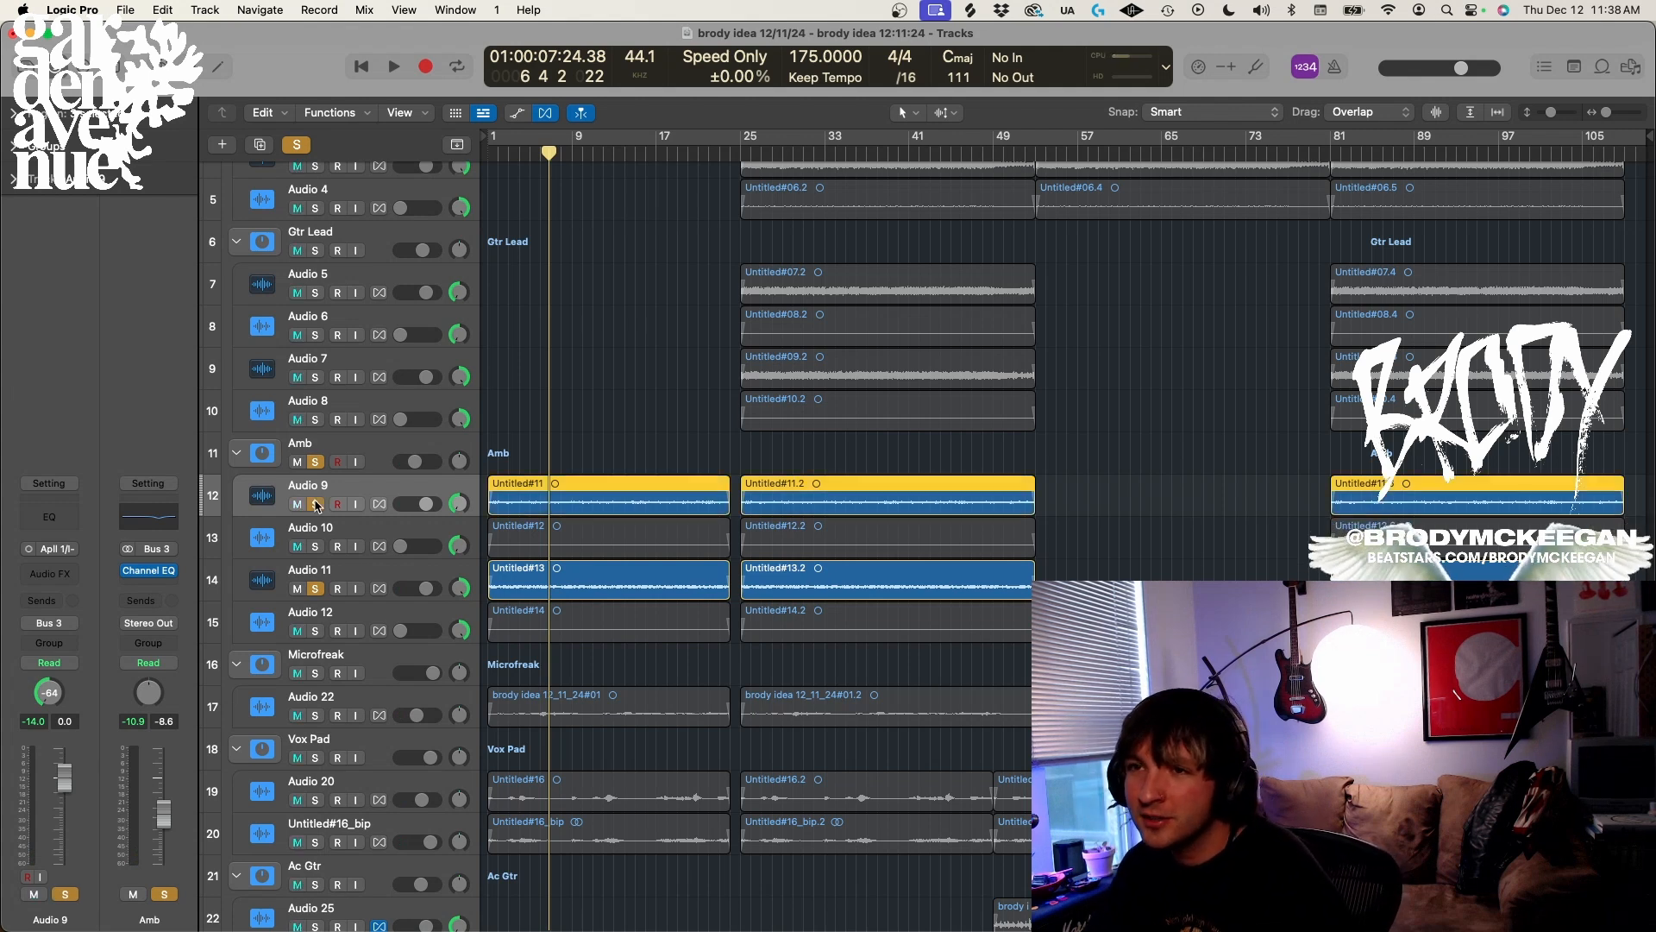
{"action": "key", "text": "Return"}
{"action": "key", "text": "space"}
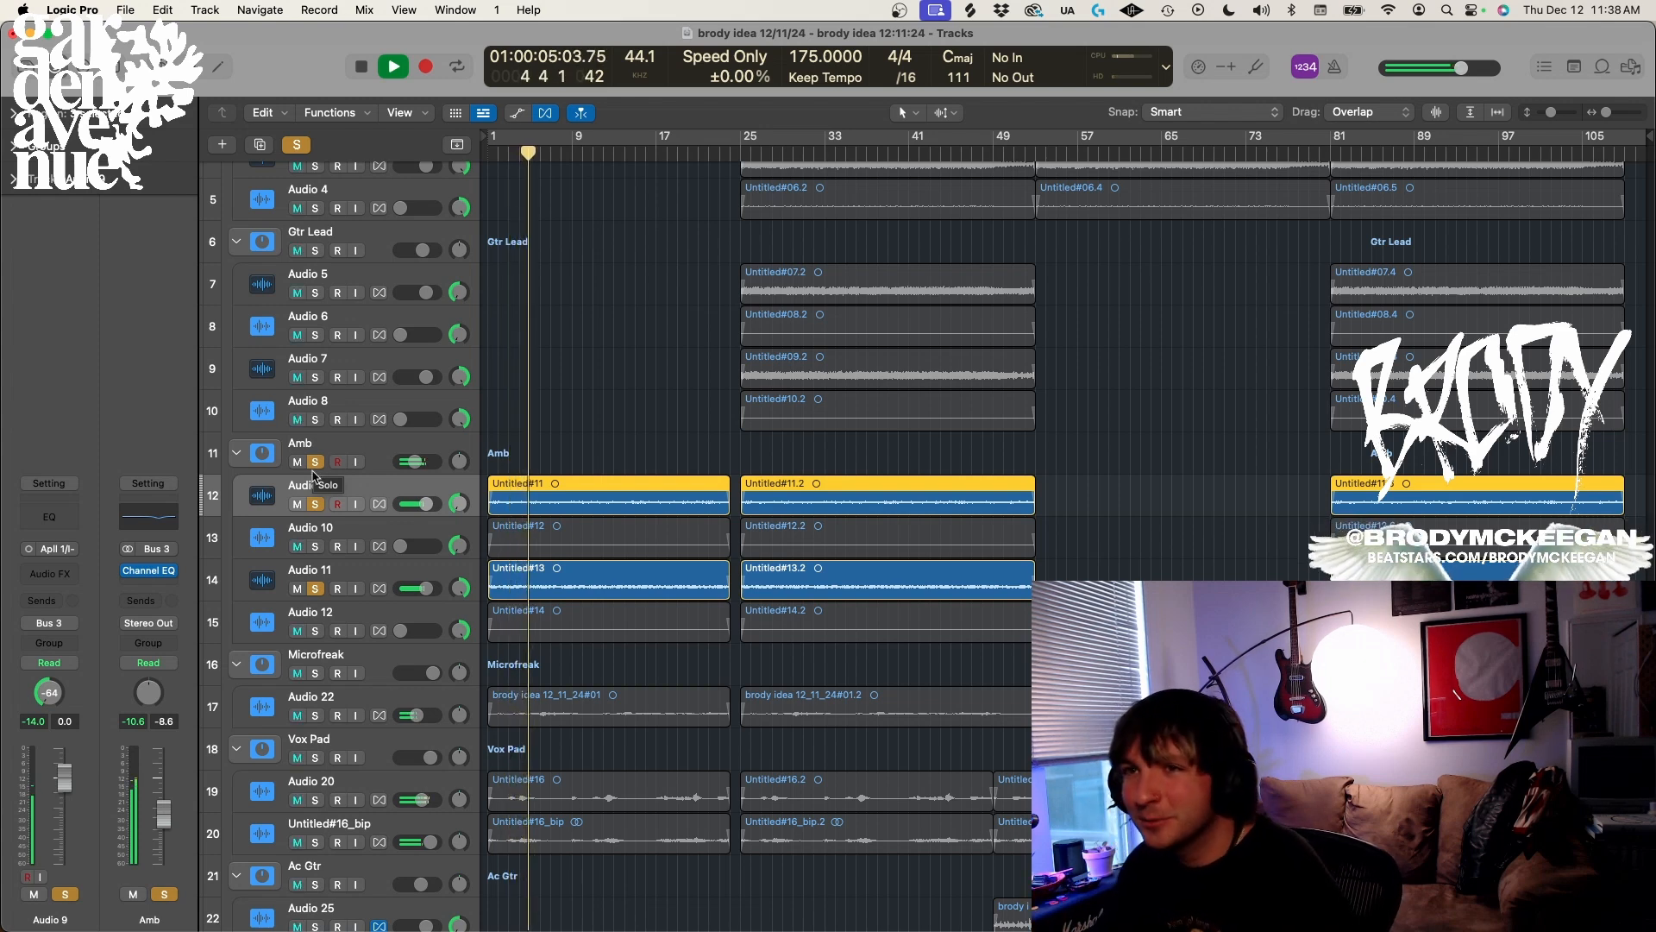
Clear all Amb solos, play the full mix to about bar 8, and deselect the Audio 9 regions
{"action": "left_click_drag", "start_coordinate": [316, 504], "coordinate": [316, 588]}
{"action": "key", "text": "space"}
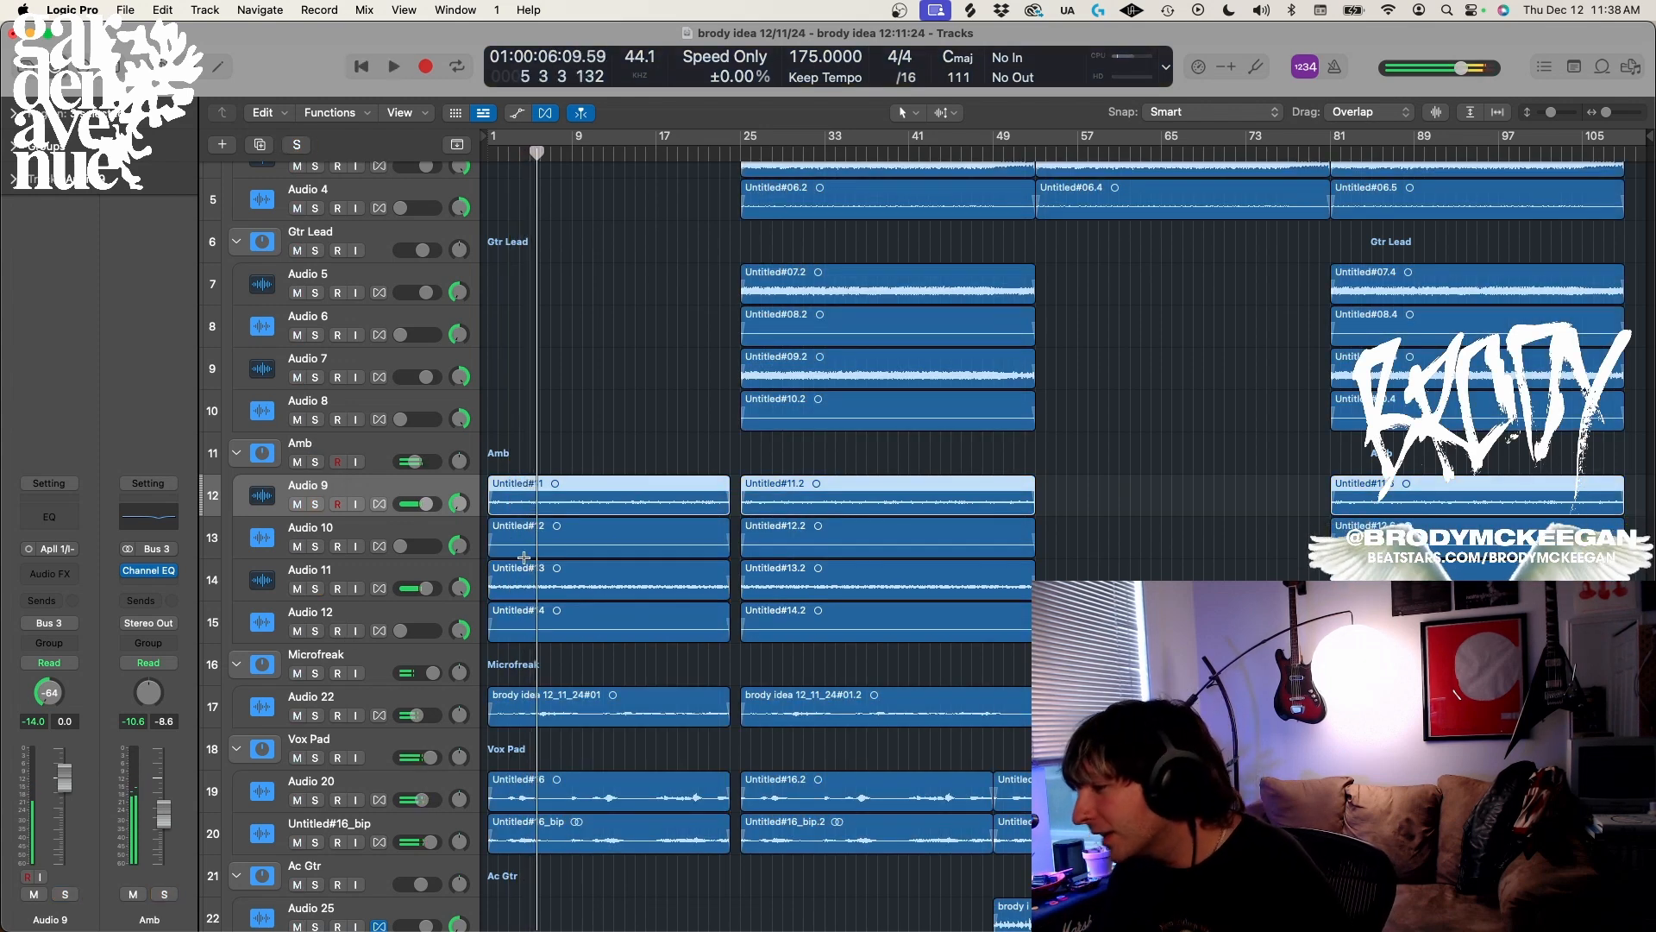
{"action": "key", "text": "space"}
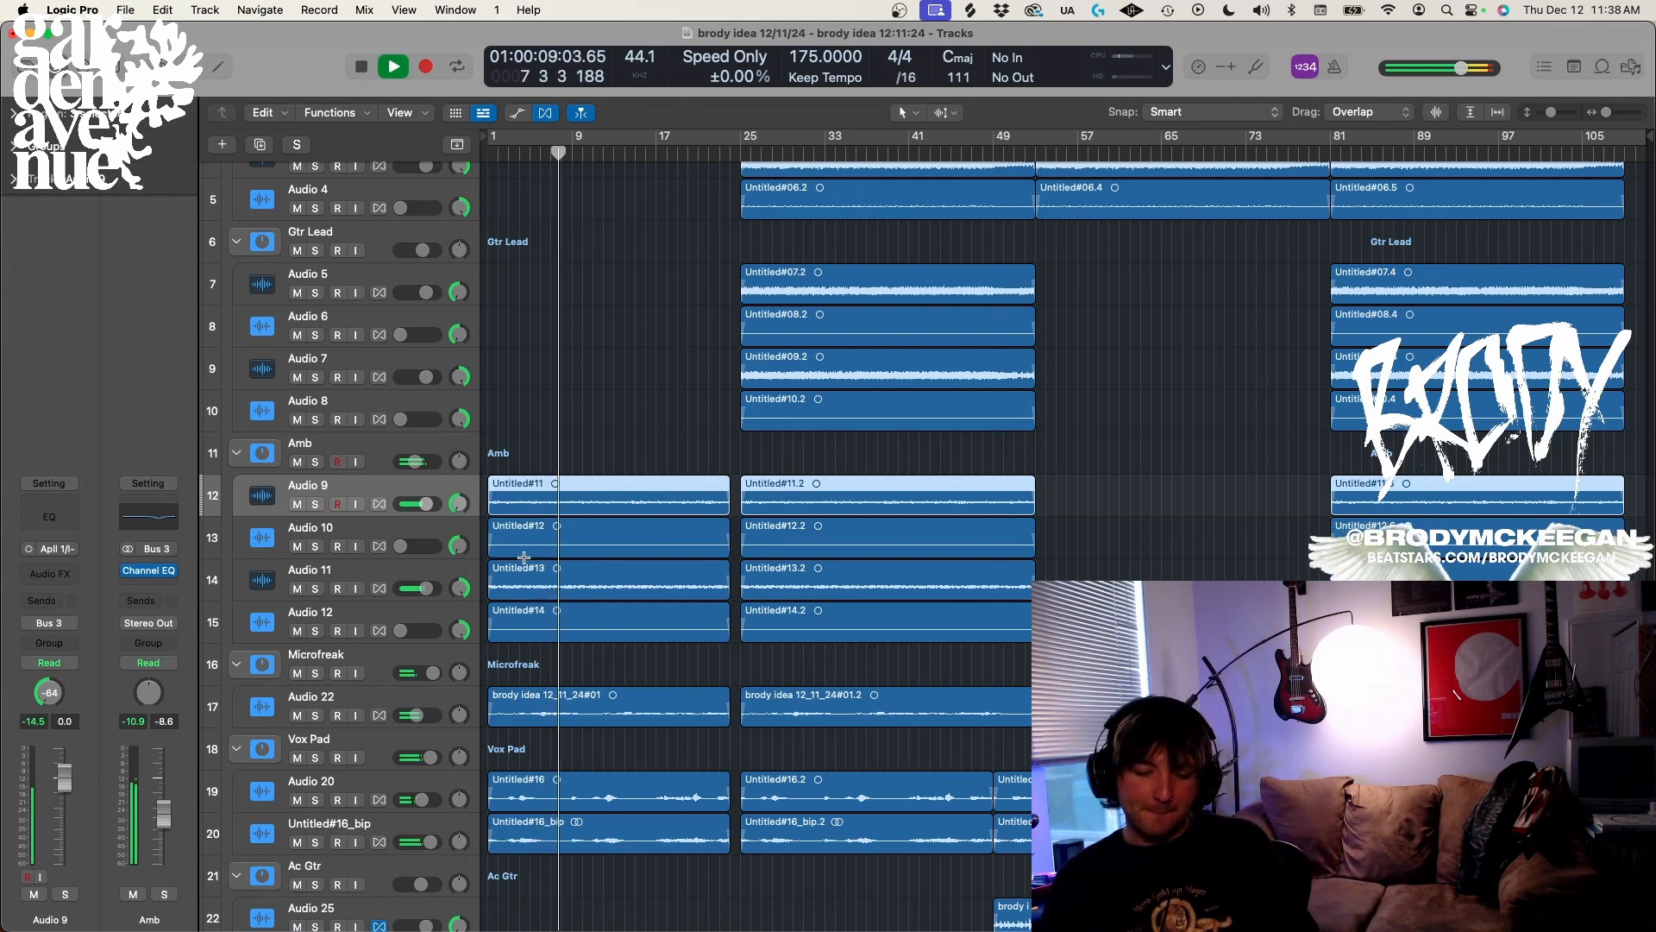
{"action": "key", "text": "space"}
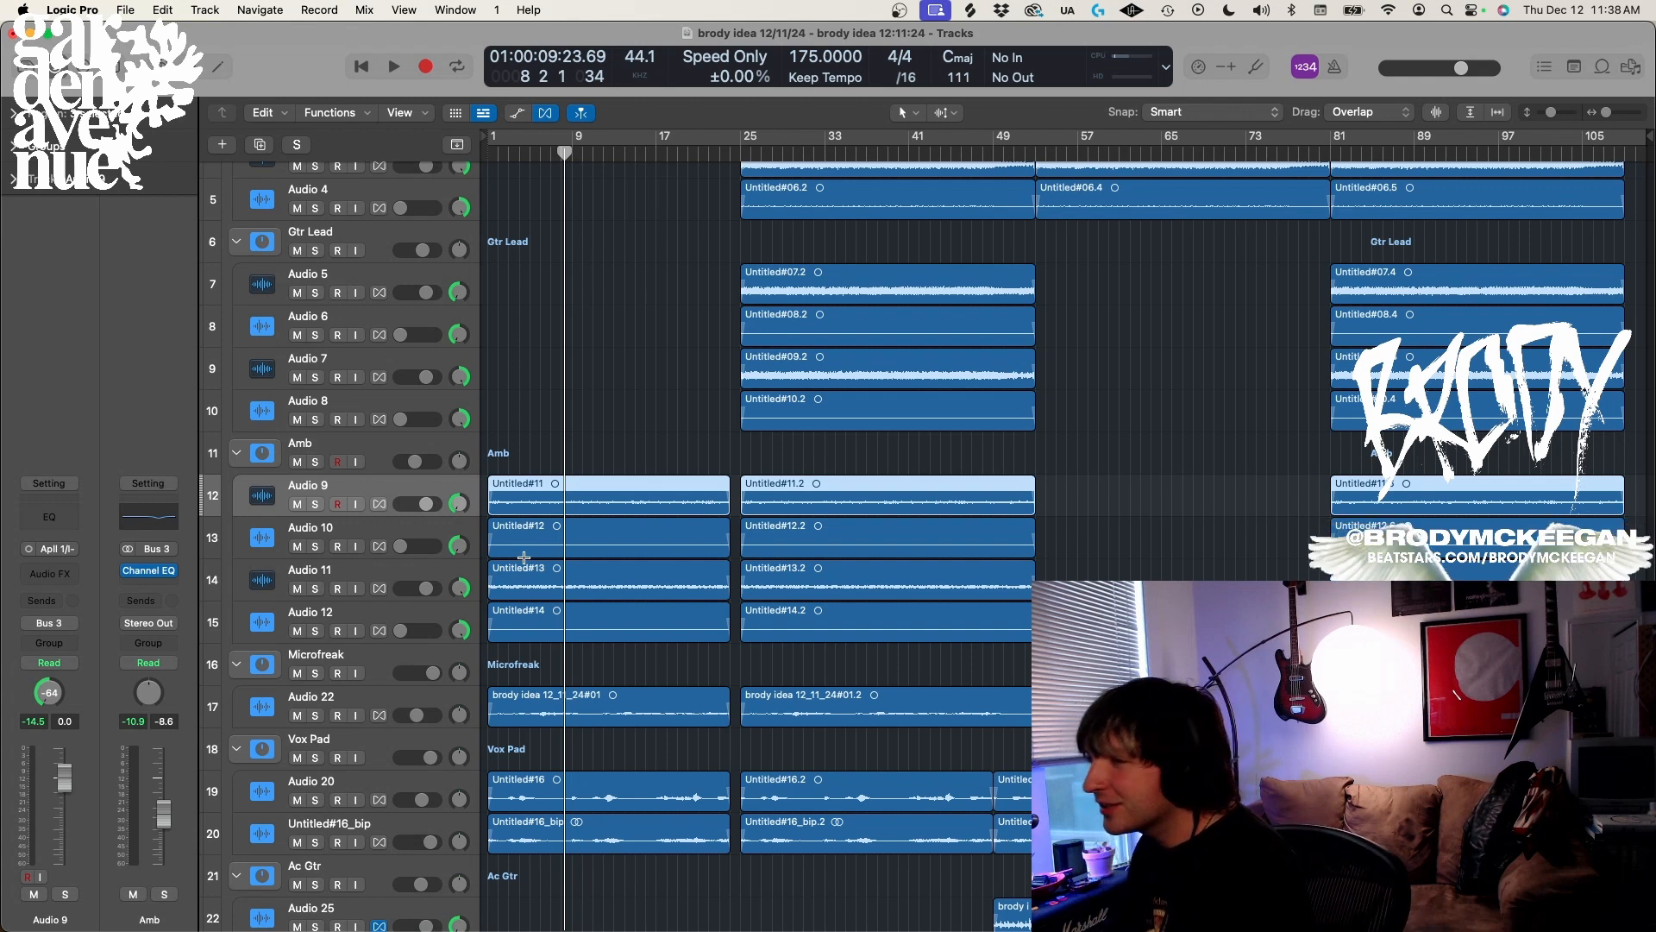
{"action": "key", "text": "space"}
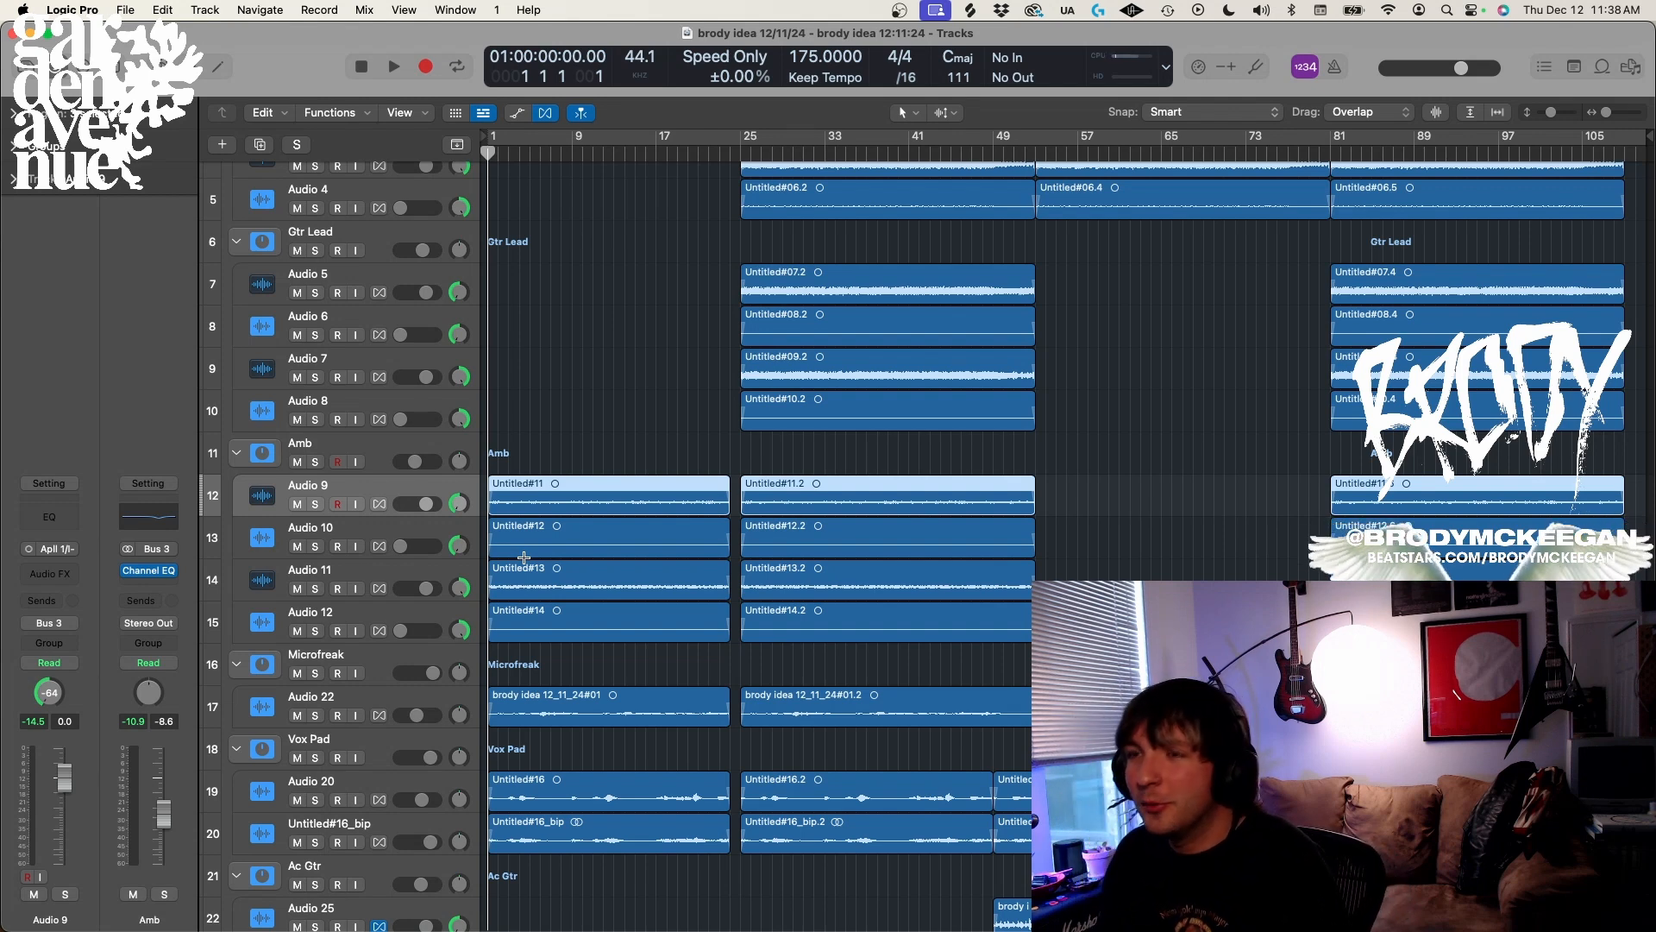
{"action": "left_click", "coordinate": [1103, 492]}
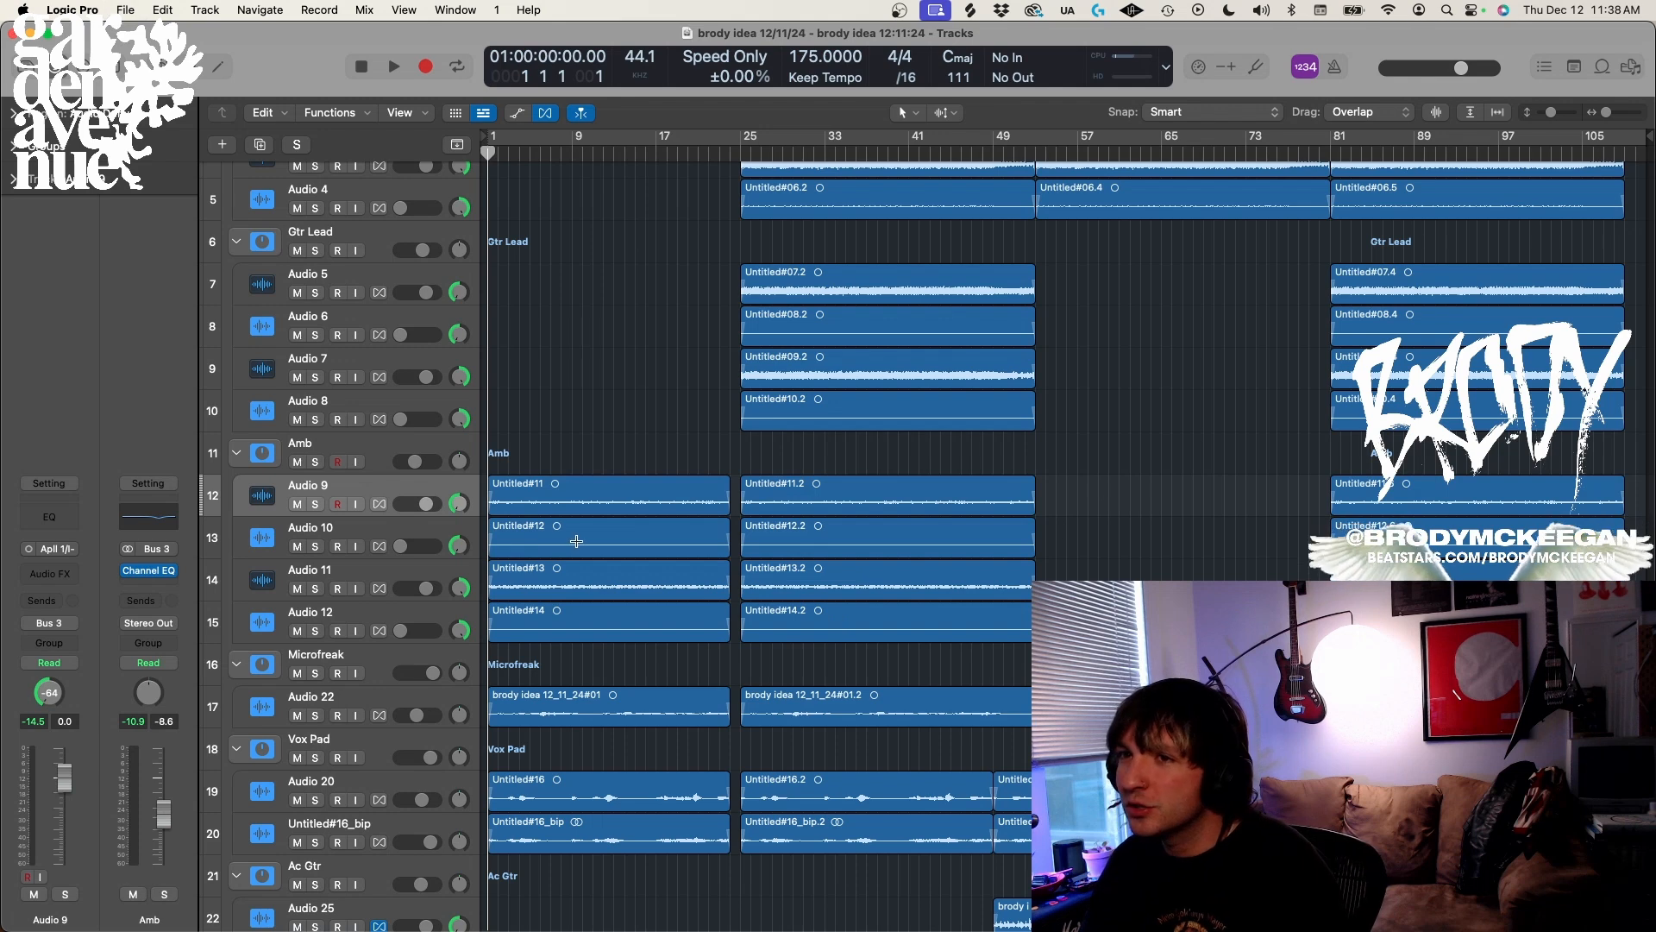
Solo the Microfreak stack, view the channel strip of Audio 22, and start playback from bar 1
{"action": "scroll", "coordinate": [345, 494], "scroll_direction": "down", "scroll_amount": 5}
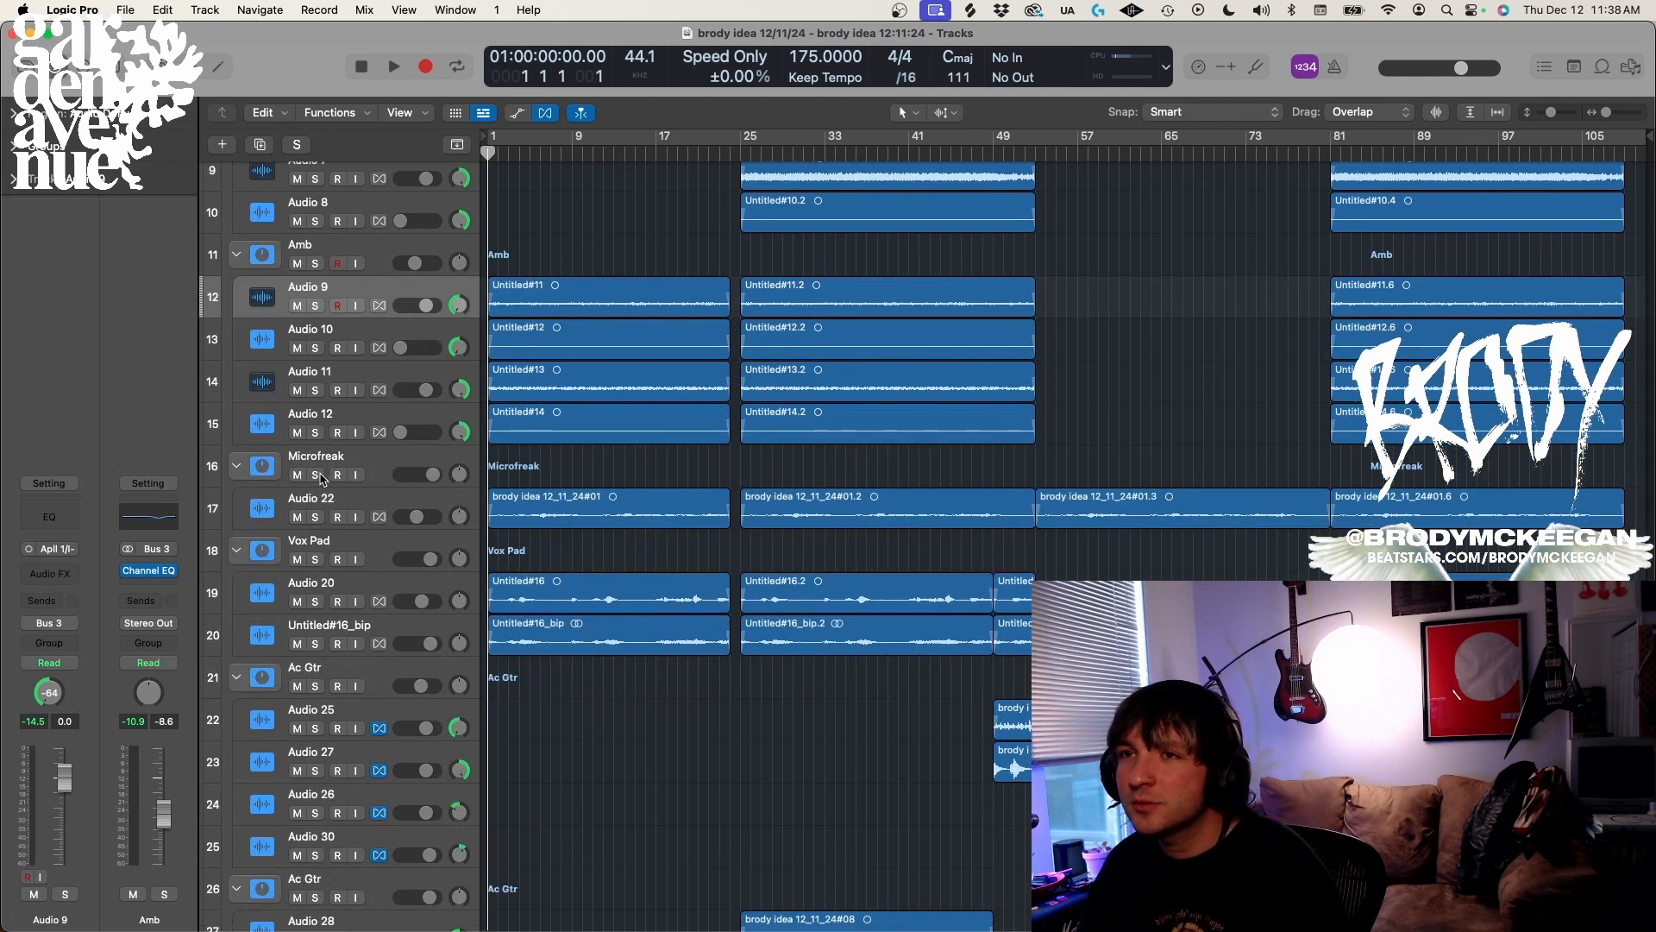
{"action": "left_click", "coordinate": [316, 475]}
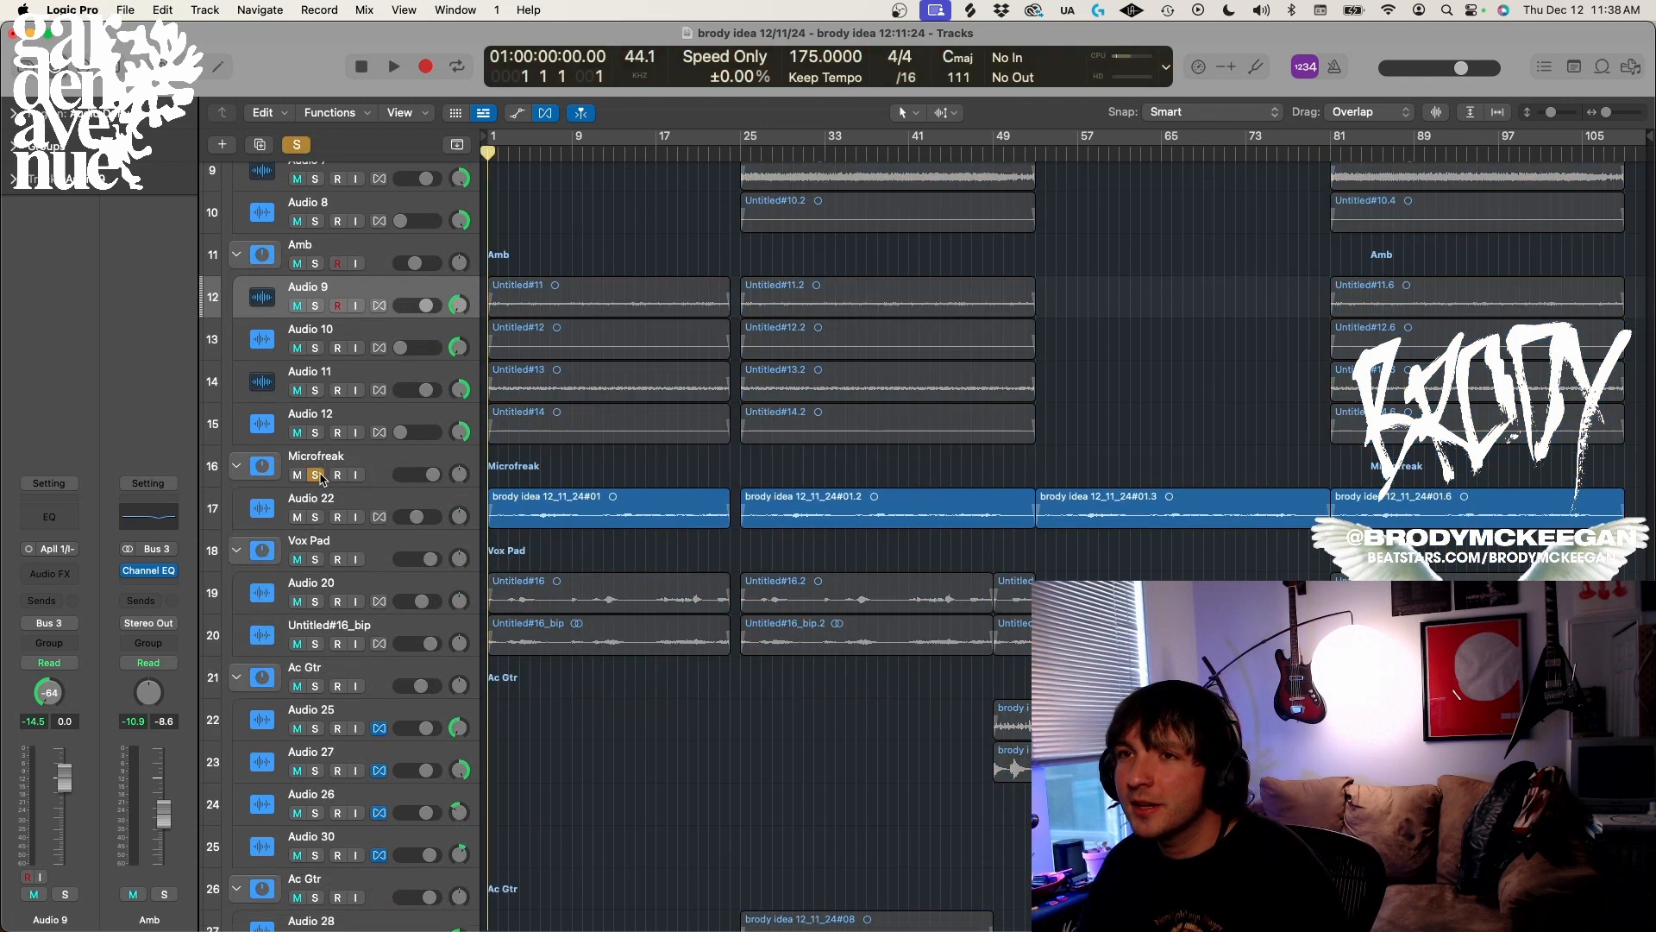
{"action": "left_click", "coordinate": [392, 454]}
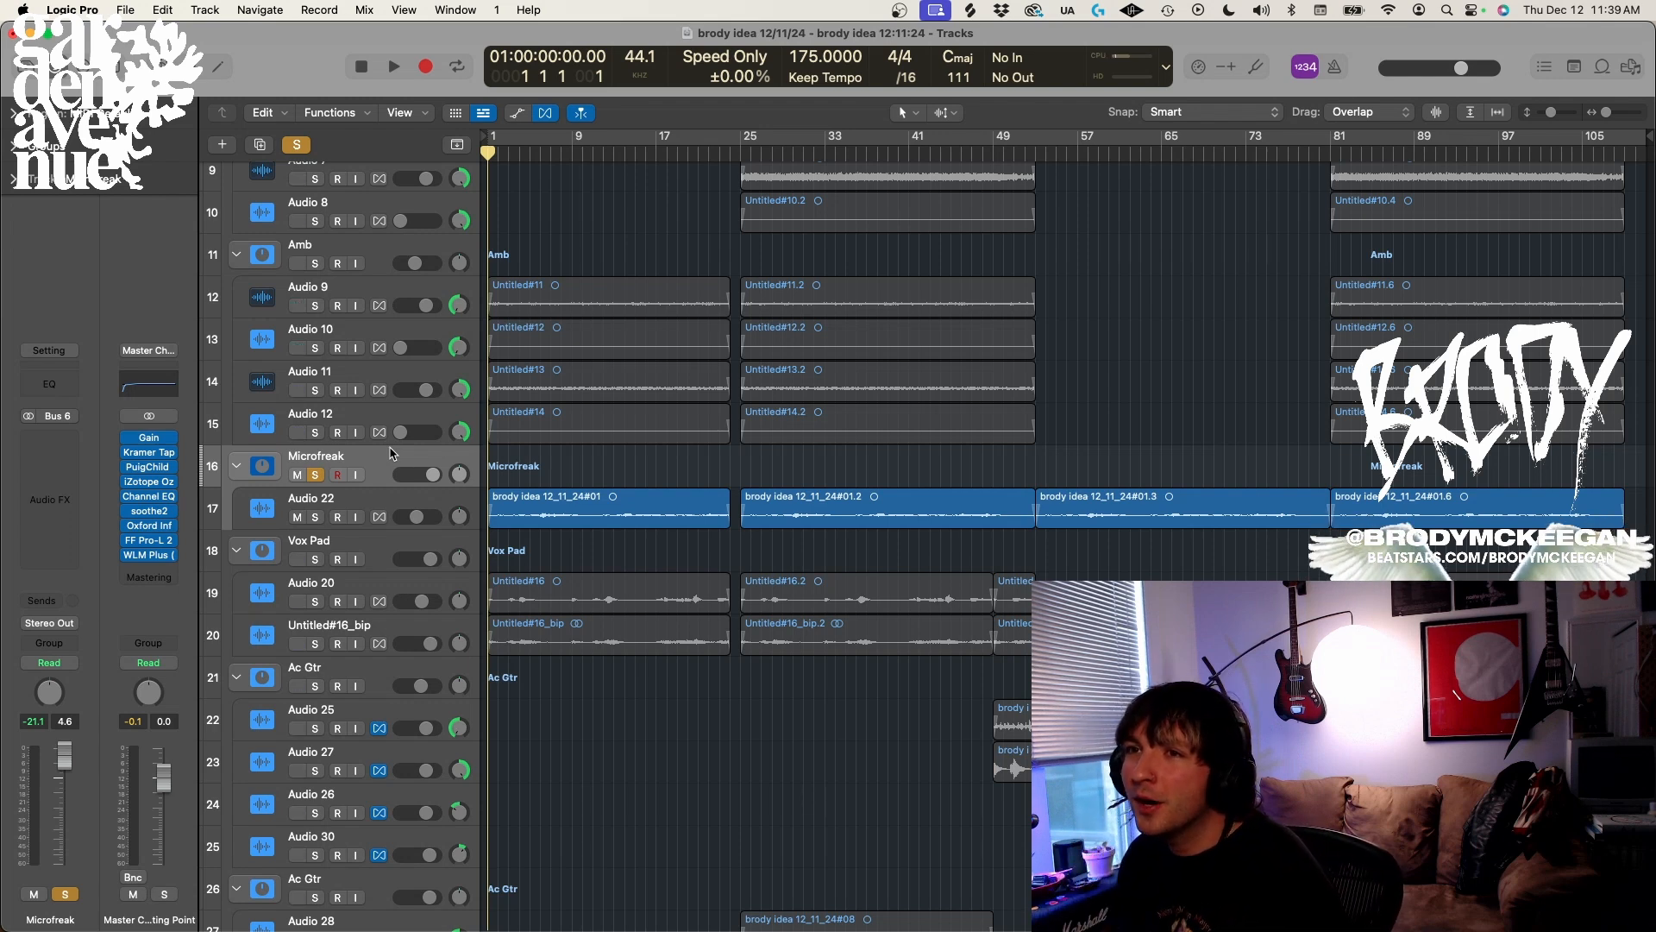
{"action": "left_click", "coordinate": [367, 497]}
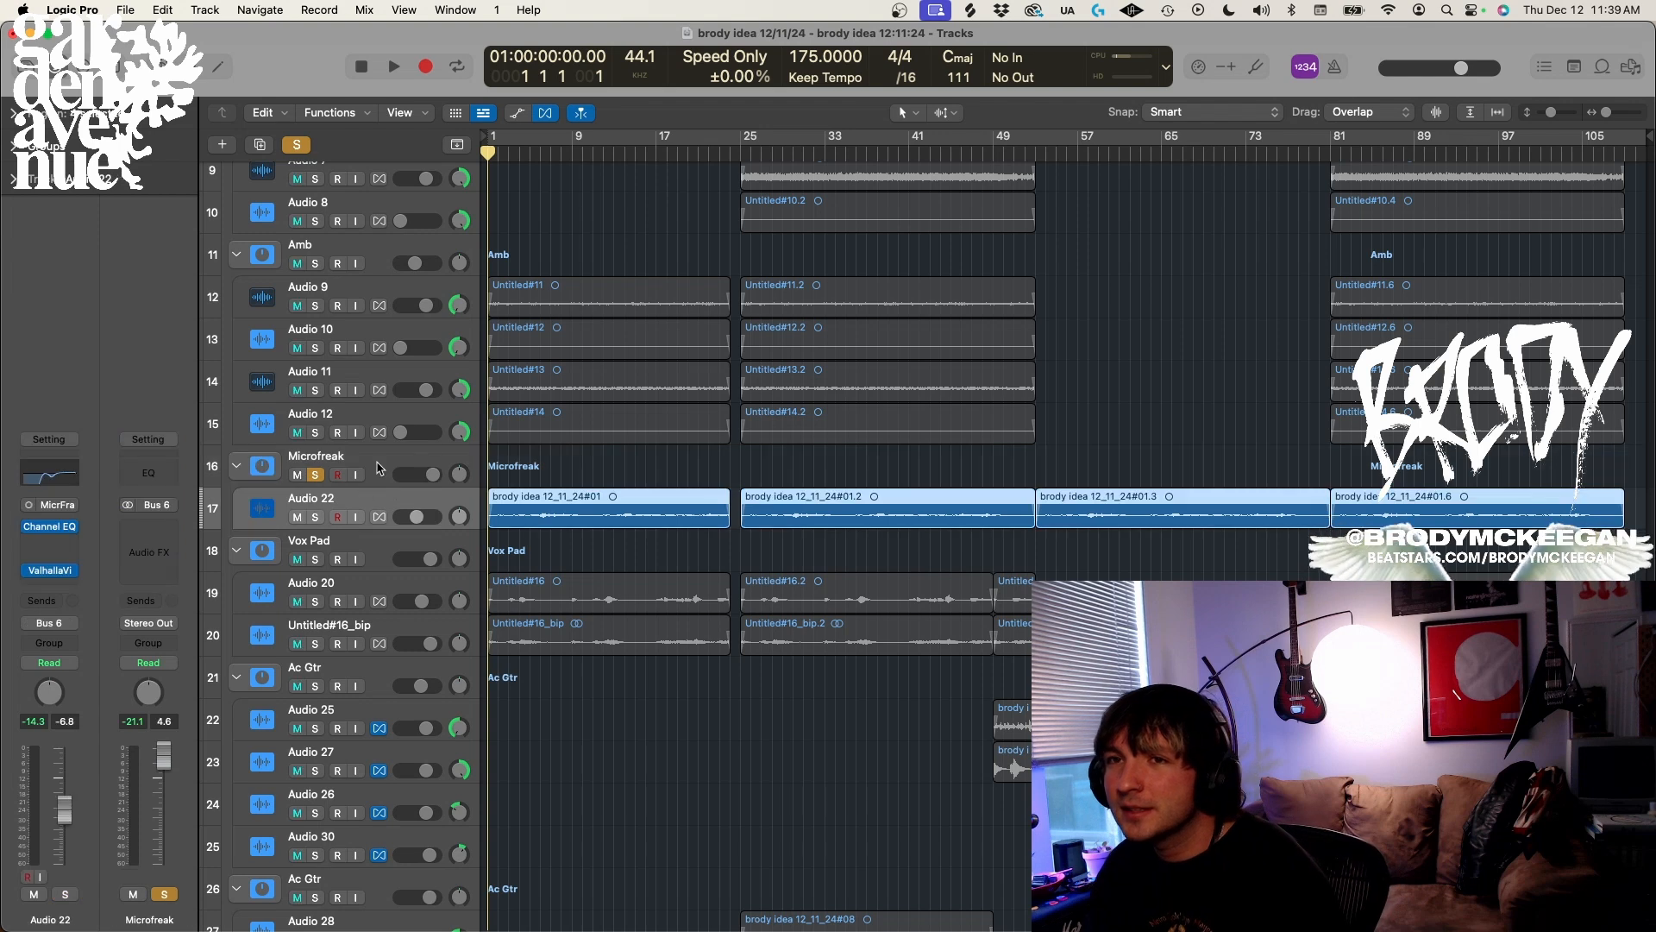
{"action": "left_click", "coordinate": [376, 460]}
{"action": "key", "text": "space"}
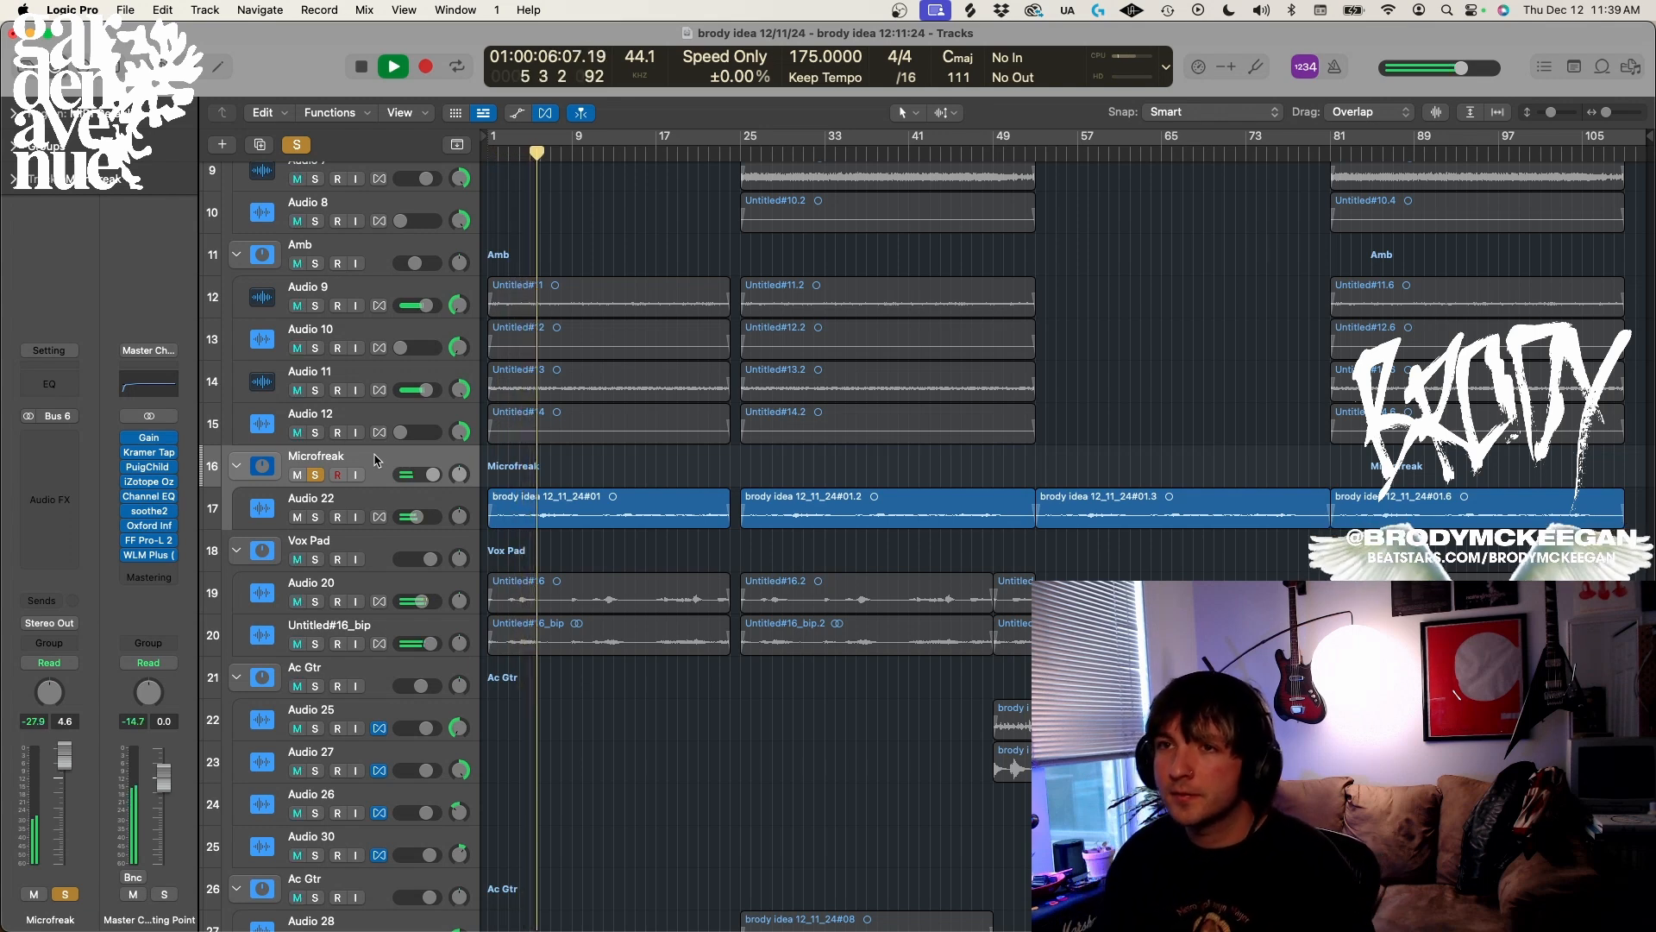
Compare Microfreak alone and together with the Amb stack, clear the Microfreak solo, and return to bar 1
{"action": "key", "text": "Down"}
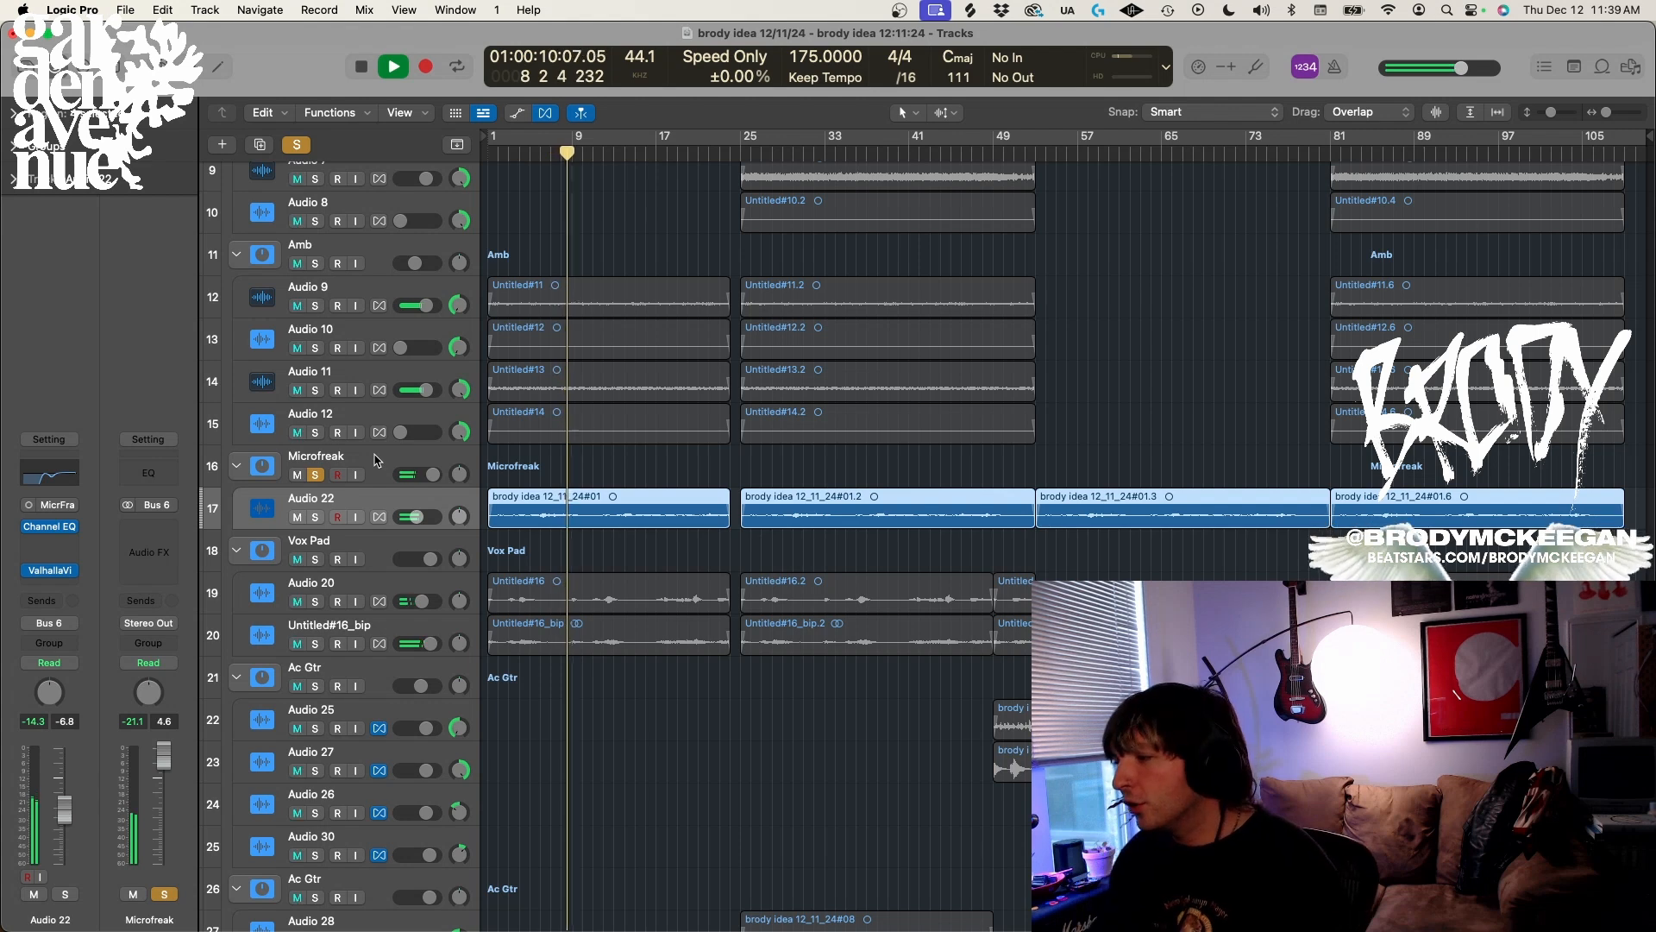
{"action": "key", "text": "Up"}
{"action": "left_click", "coordinate": [316, 263]}
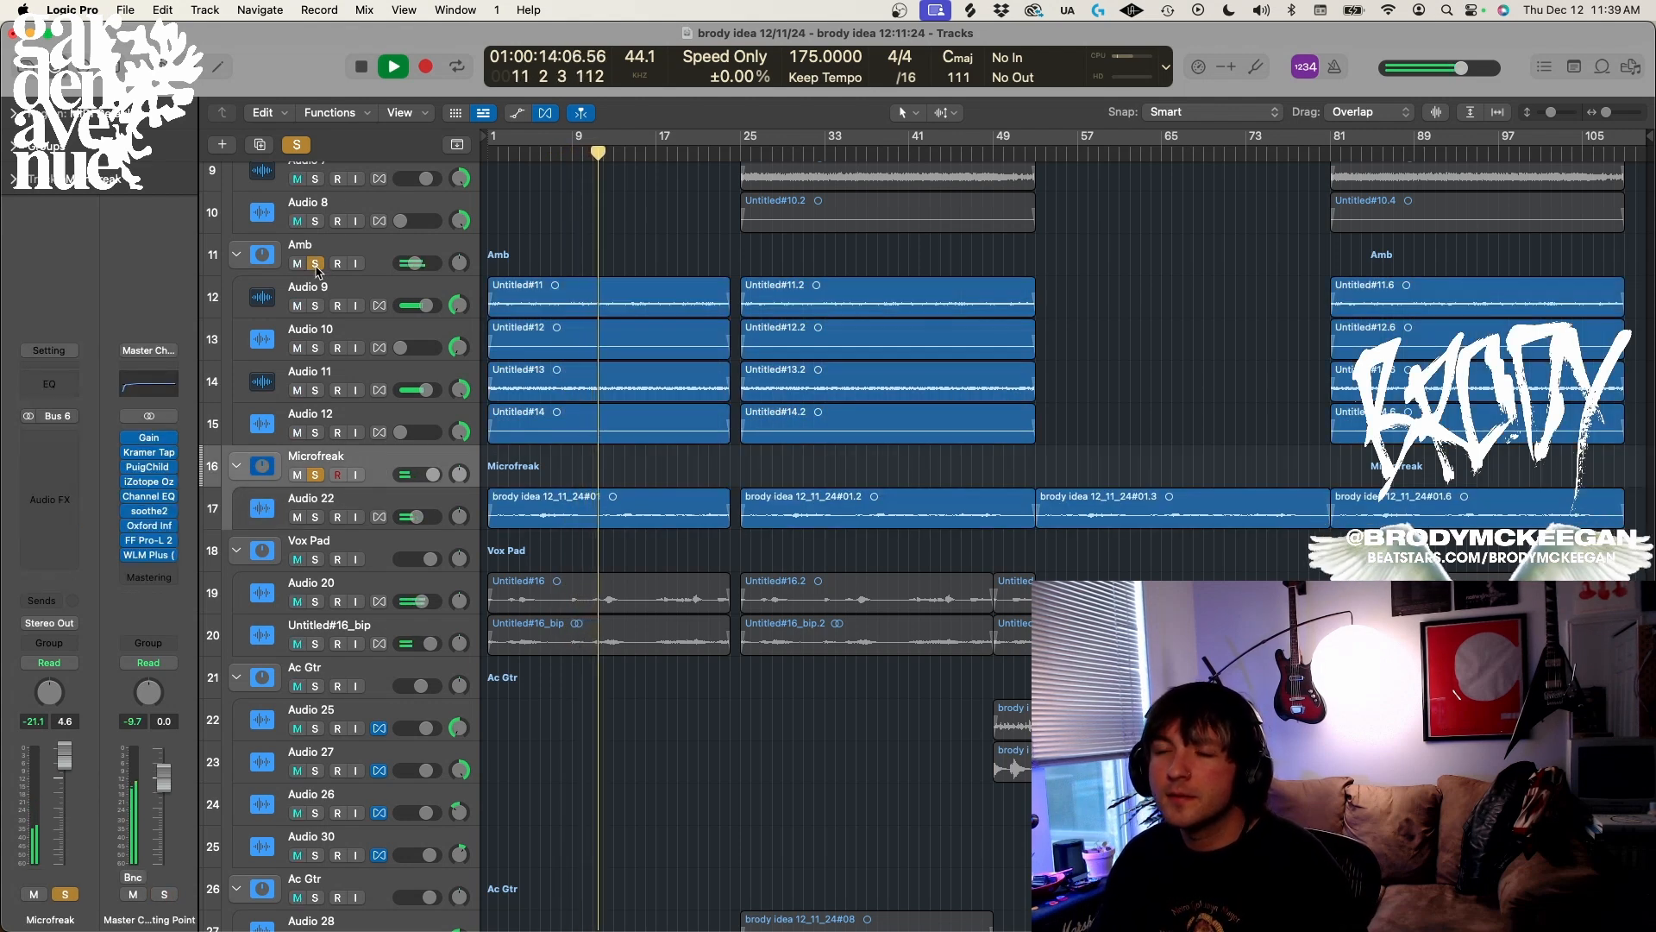
{"action": "left_click", "coordinate": [316, 269]}
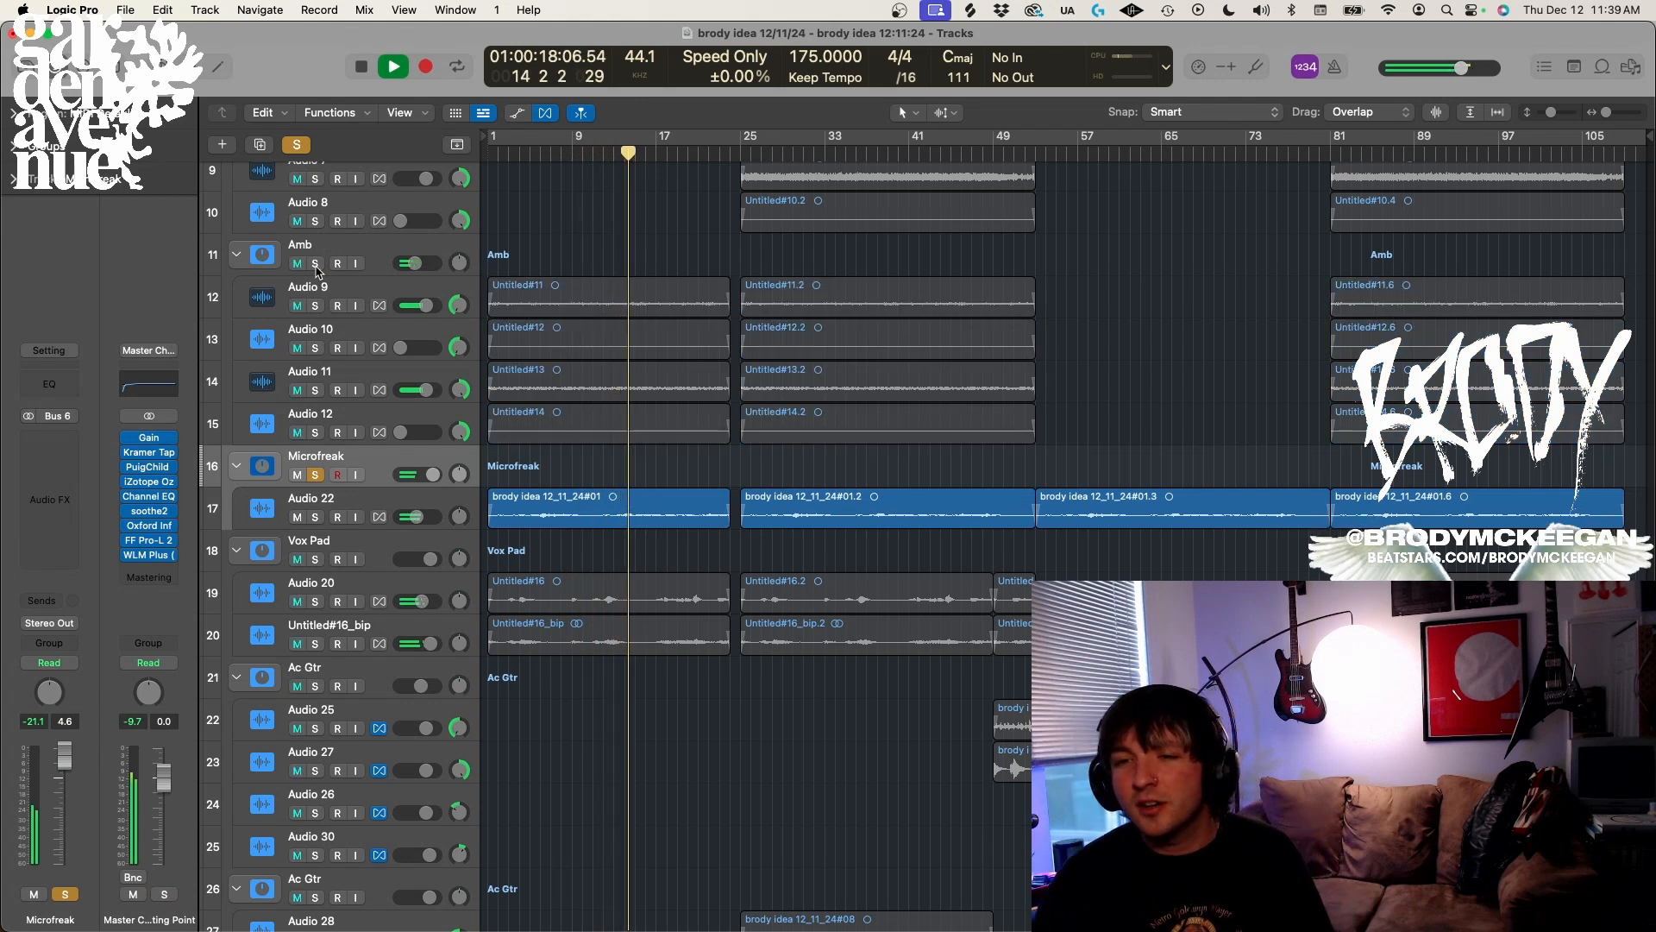
{"action": "key", "text": "space"}
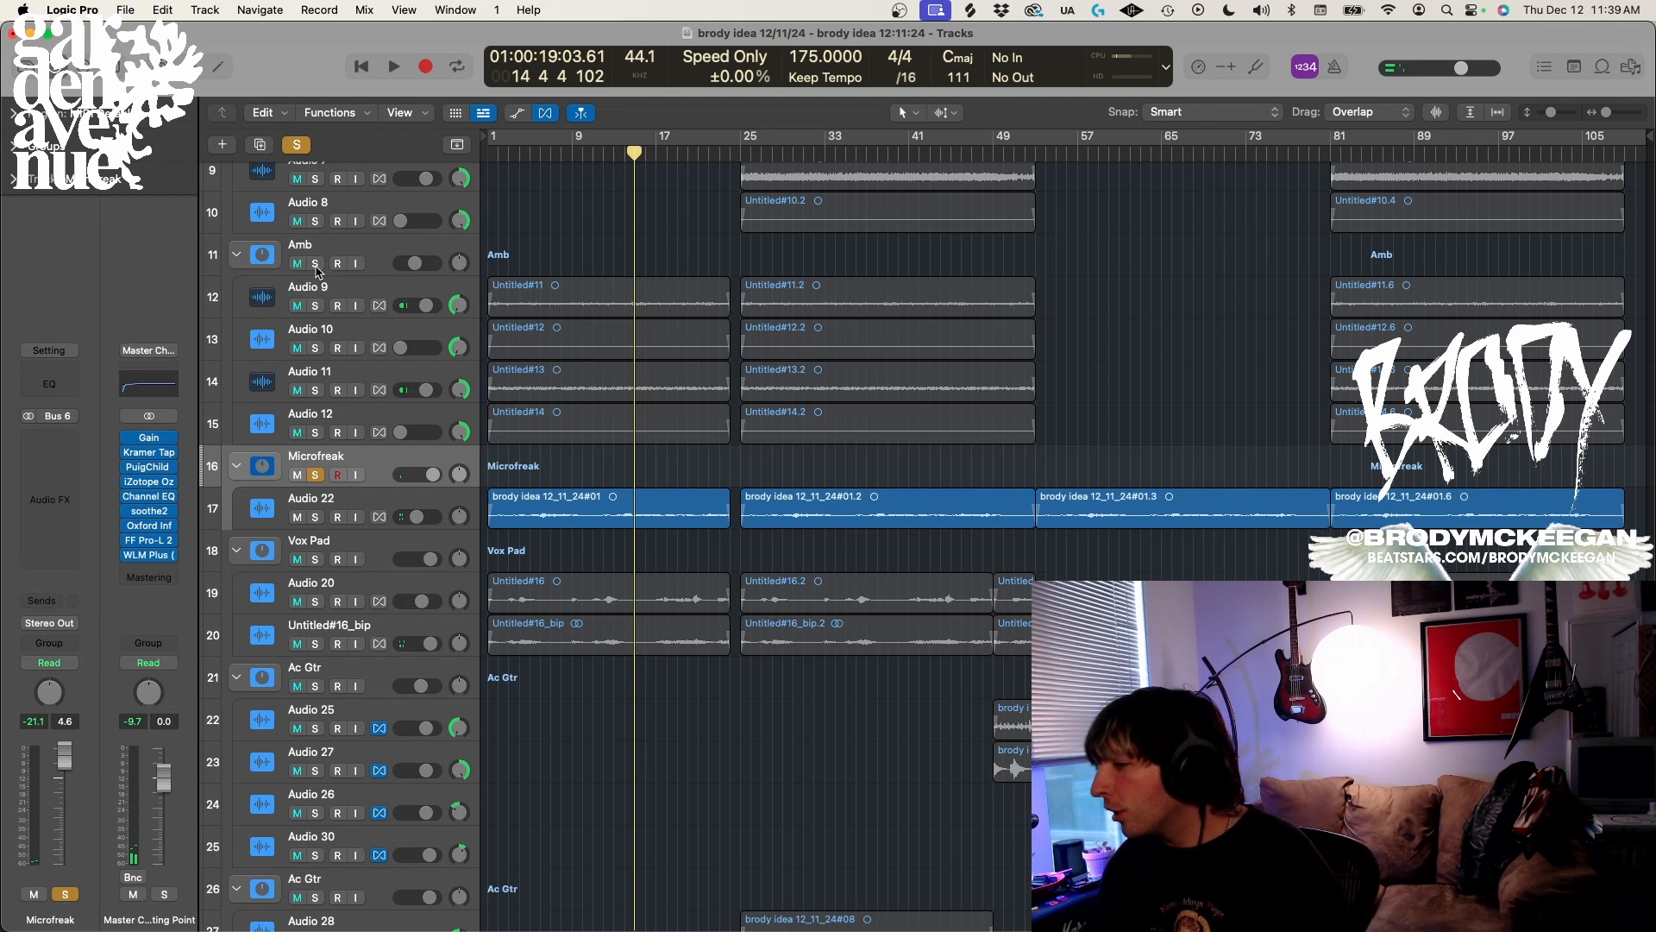
{"action": "left_click", "coordinate": [316, 475]}
{"action": "key", "text": "Return"}
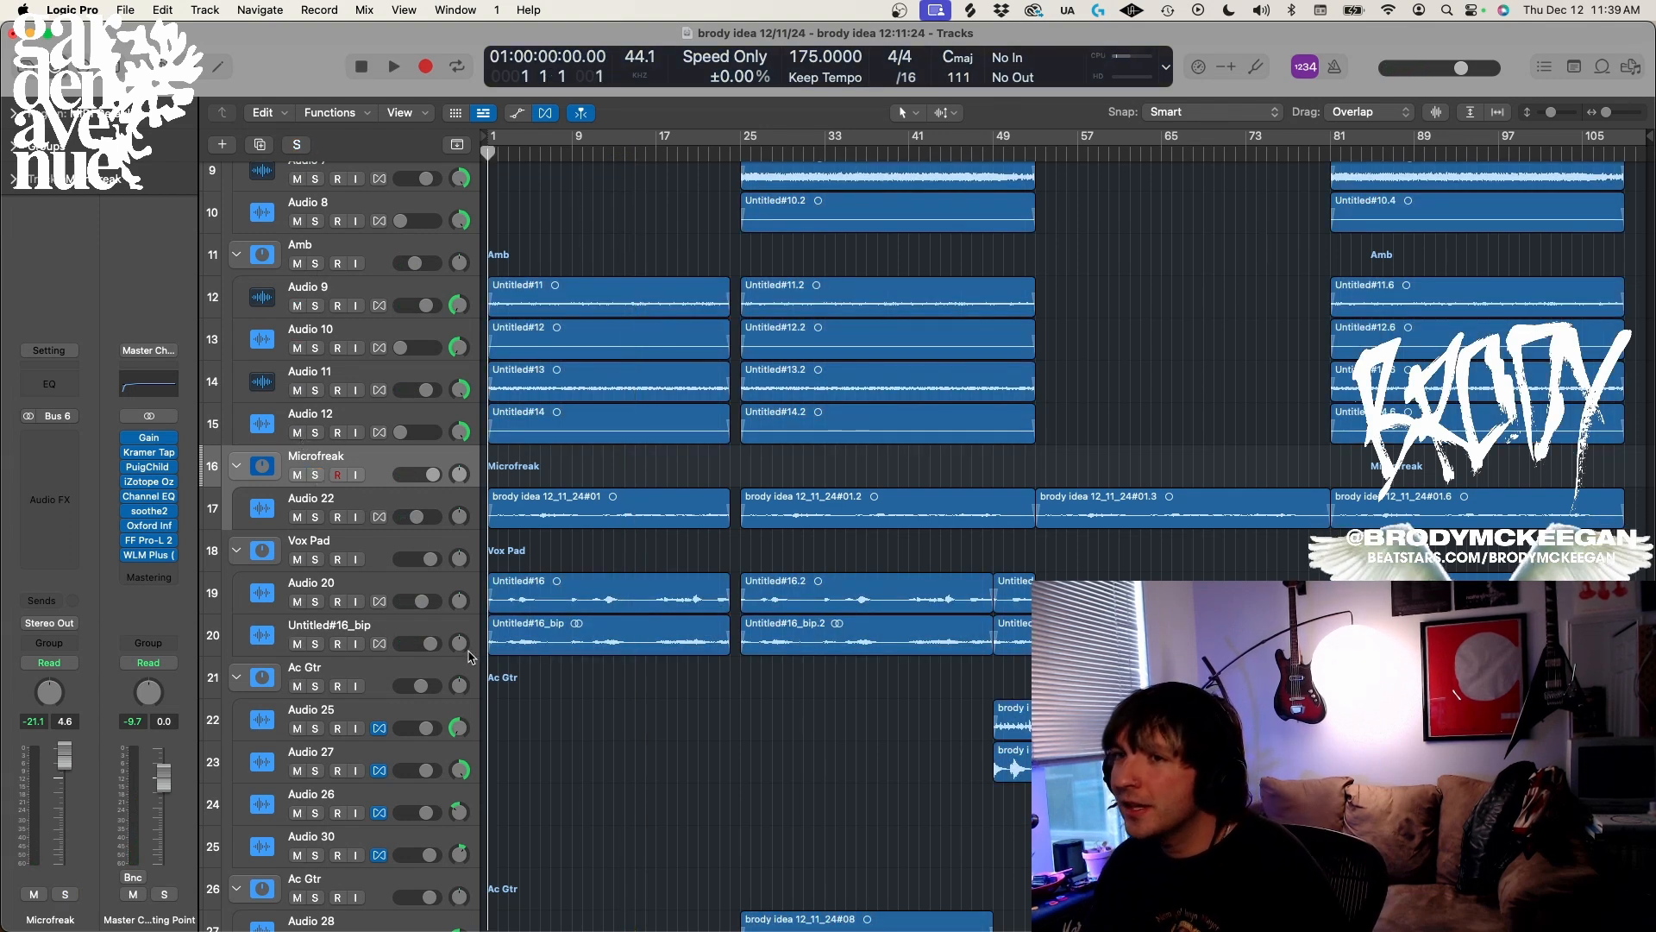
Solo the Vox Pad stack and open both Little AlterBoy plug-ins of Audio 20 in offset windows
{"action": "left_click", "coordinate": [316, 560]}
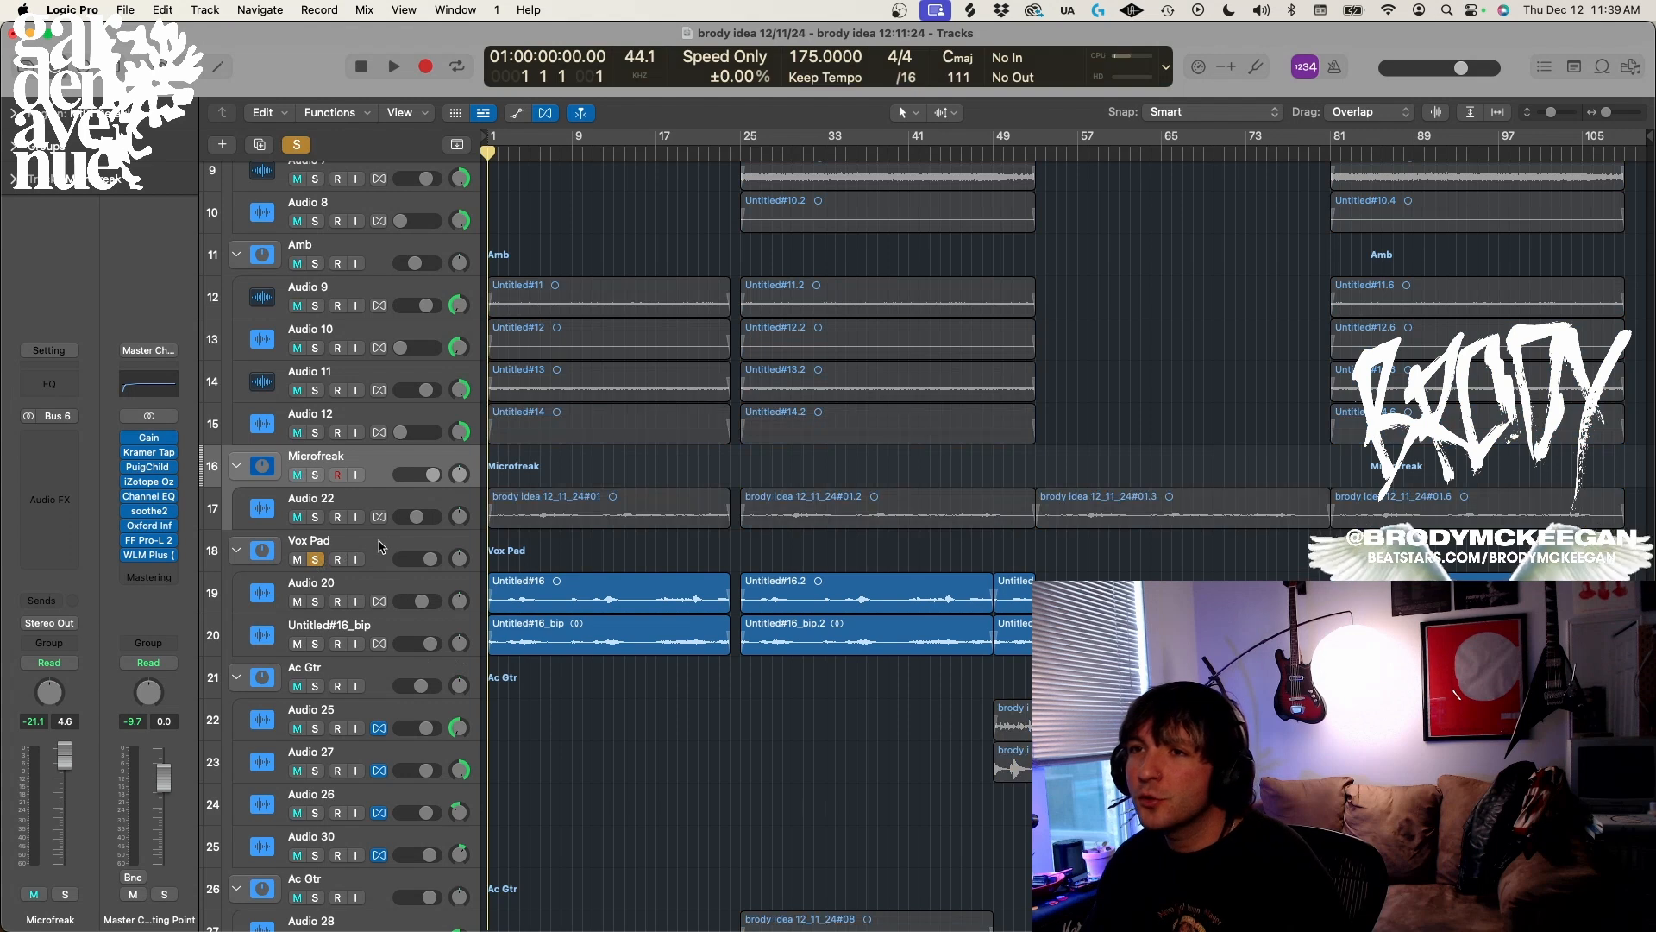
{"action": "key", "text": "Down"}
{"action": "key", "text": "Down"}
{"action": "key", "text": "Down"}
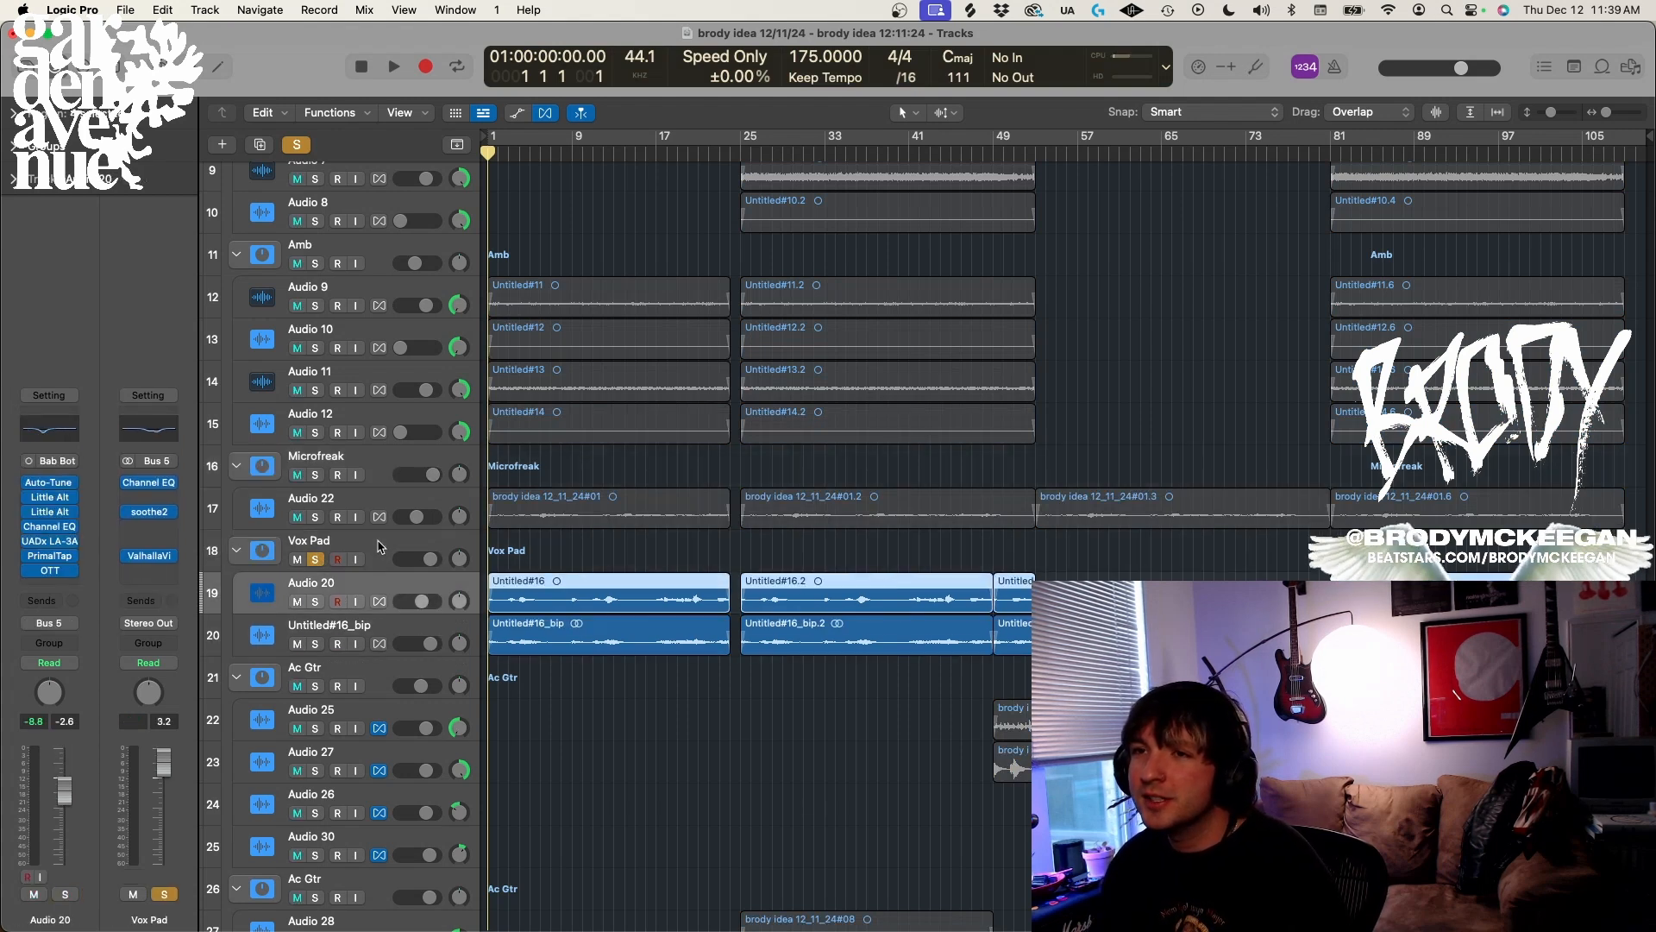
{"action": "left_click", "coordinate": [52, 512]}
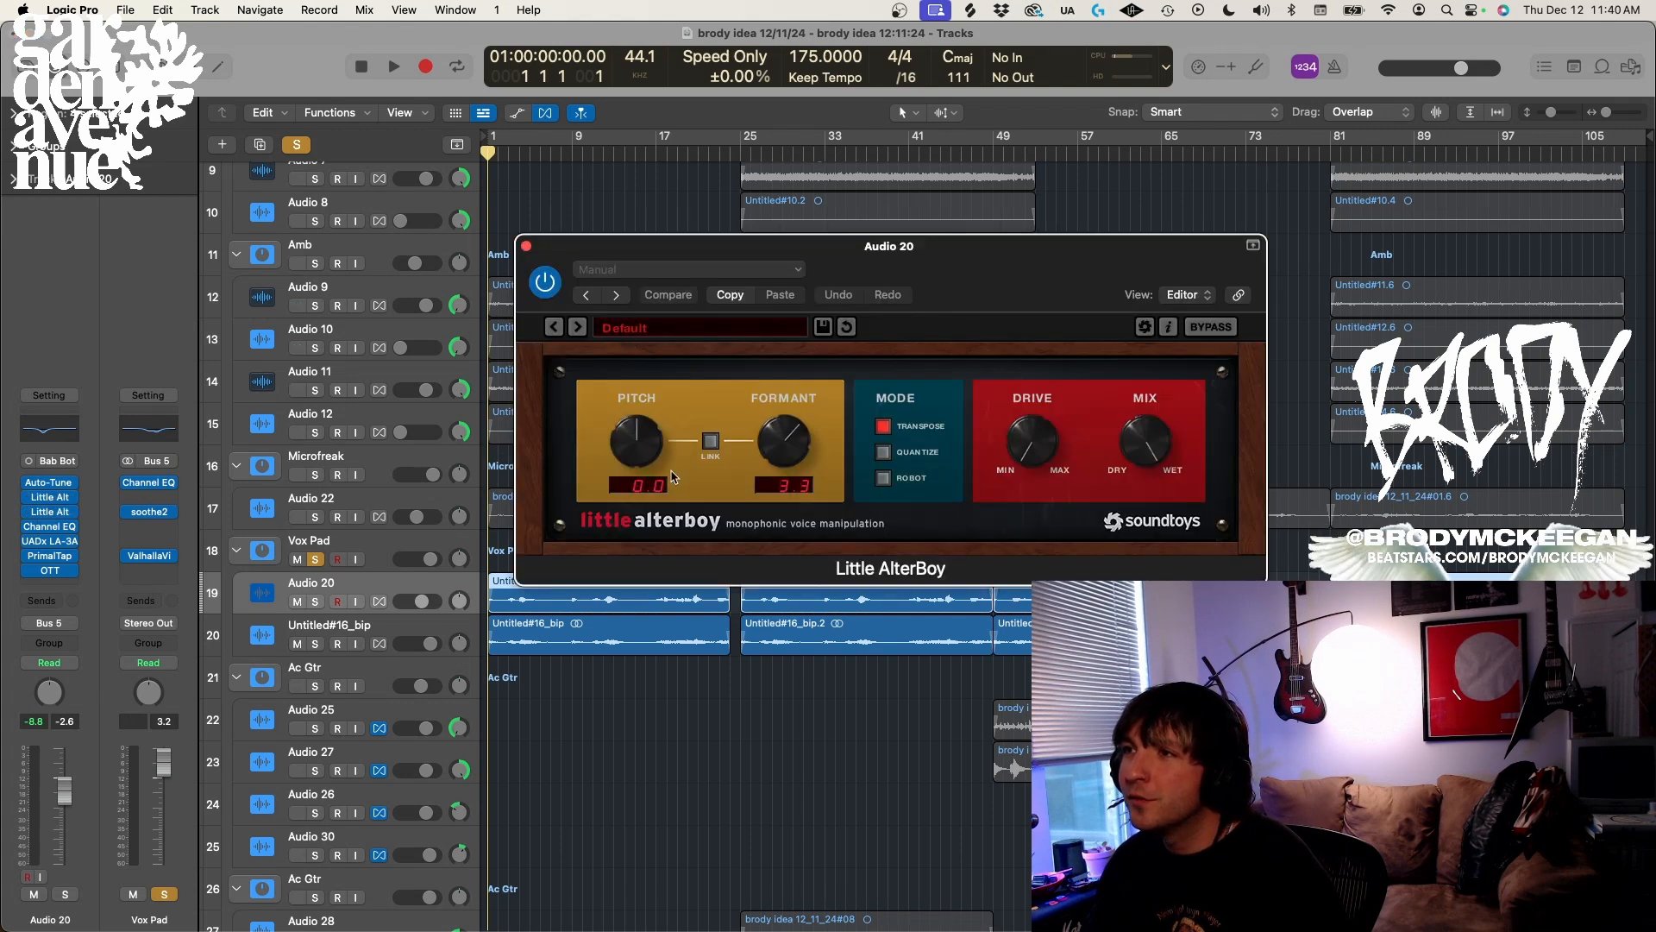
{"action": "left_click", "coordinate": [51, 511]}
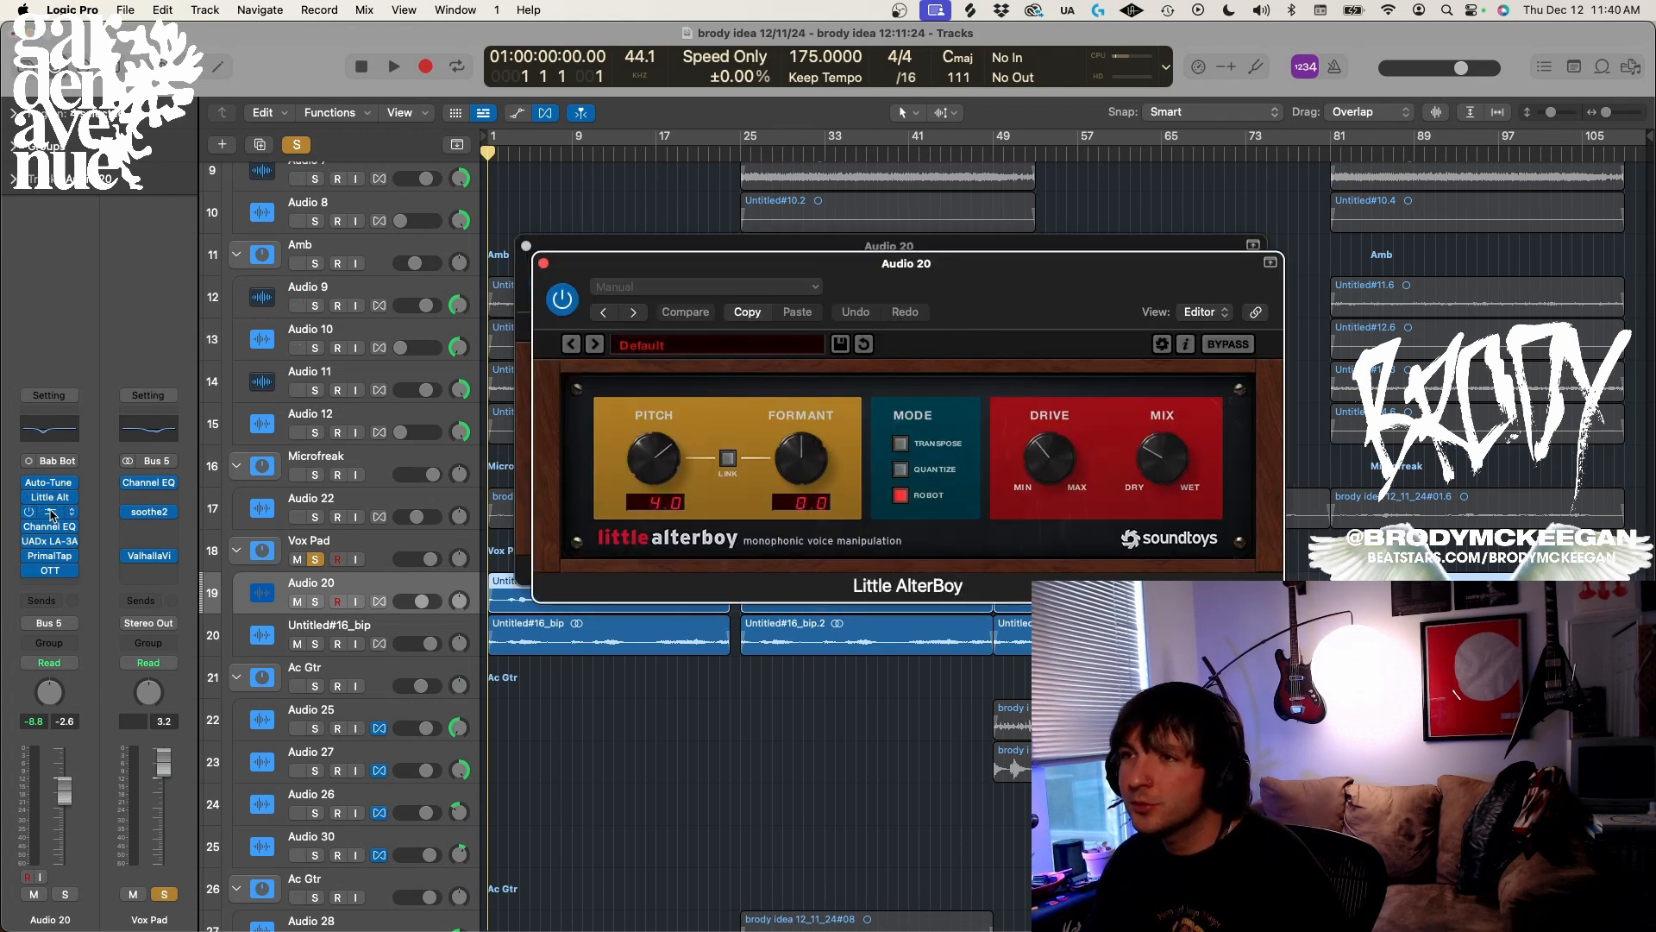
{"action": "left_click_drag", "start_coordinate": [992, 259], "coordinate": [1209, 353]}
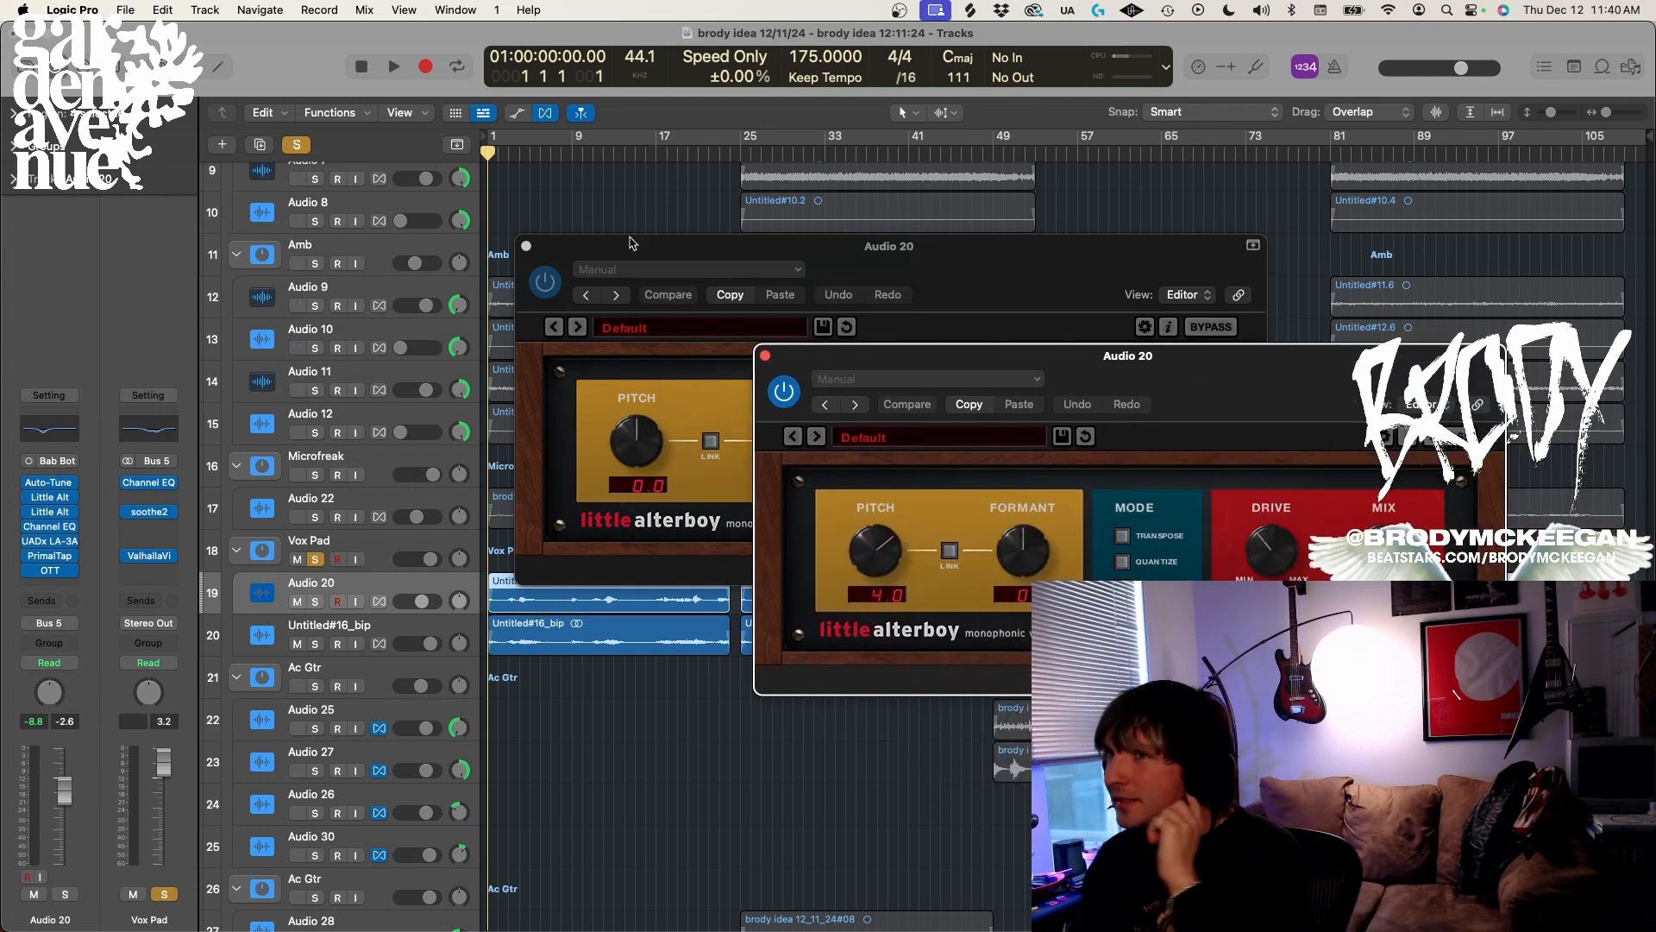
Audition Audio 20 alone from bar 1 while adjusting the Mix of its second Little AlterBoy
{"action": "left_click", "coordinate": [315, 559]}
{"action": "left_click", "coordinate": [315, 601]}
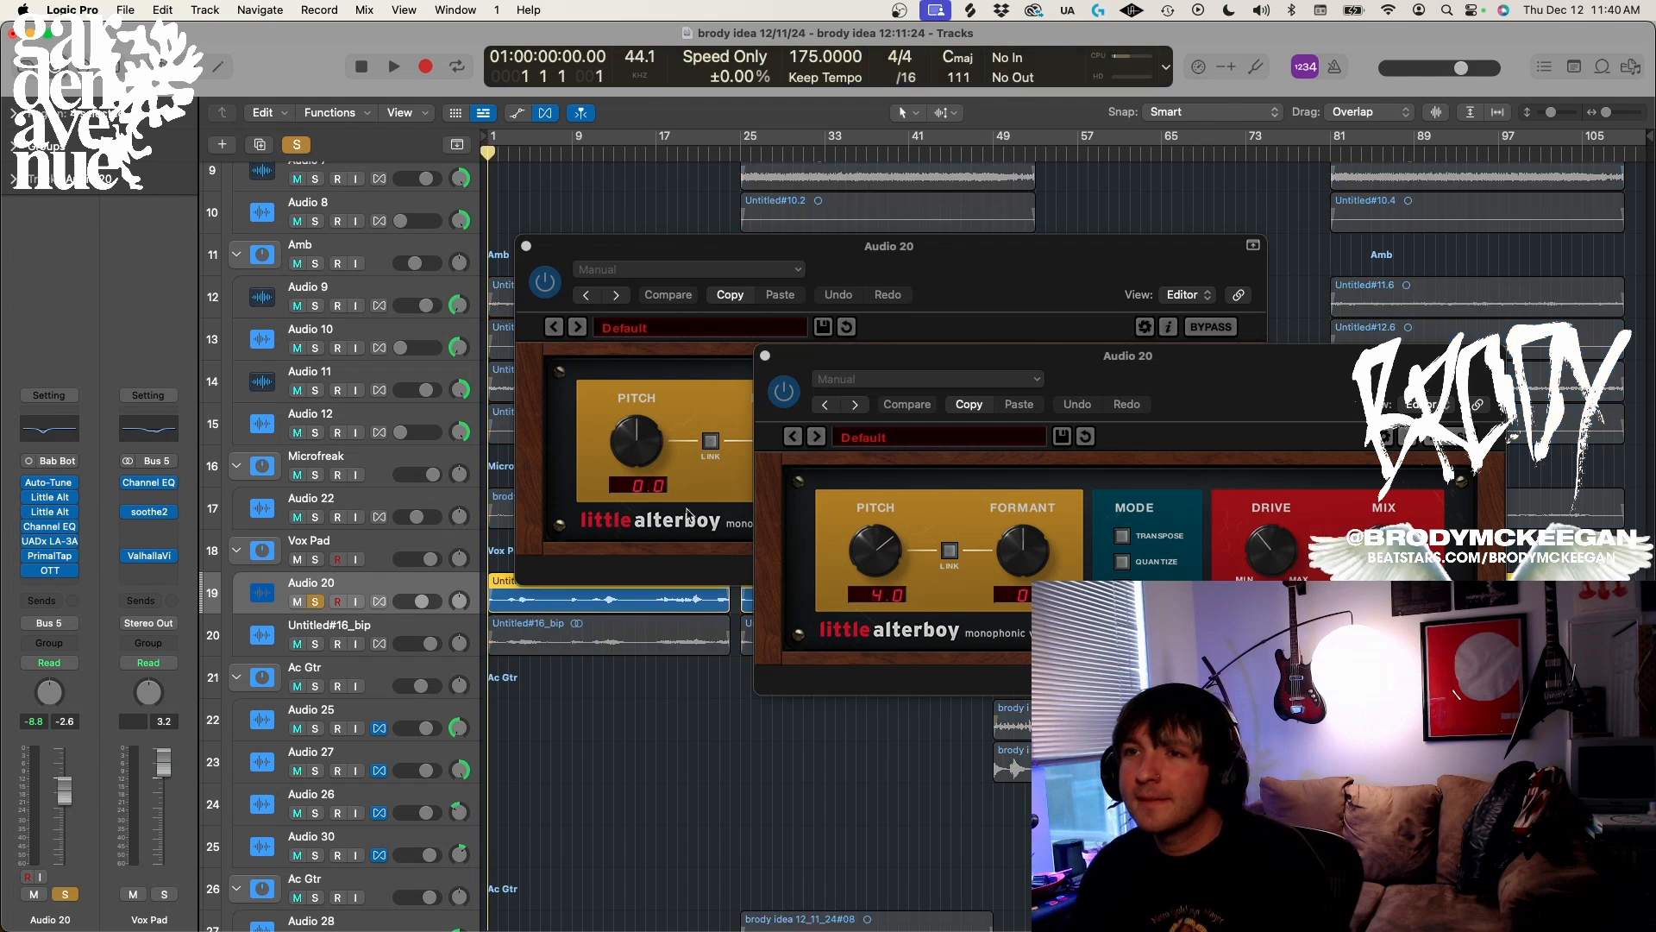
{"action": "key", "text": "space"}
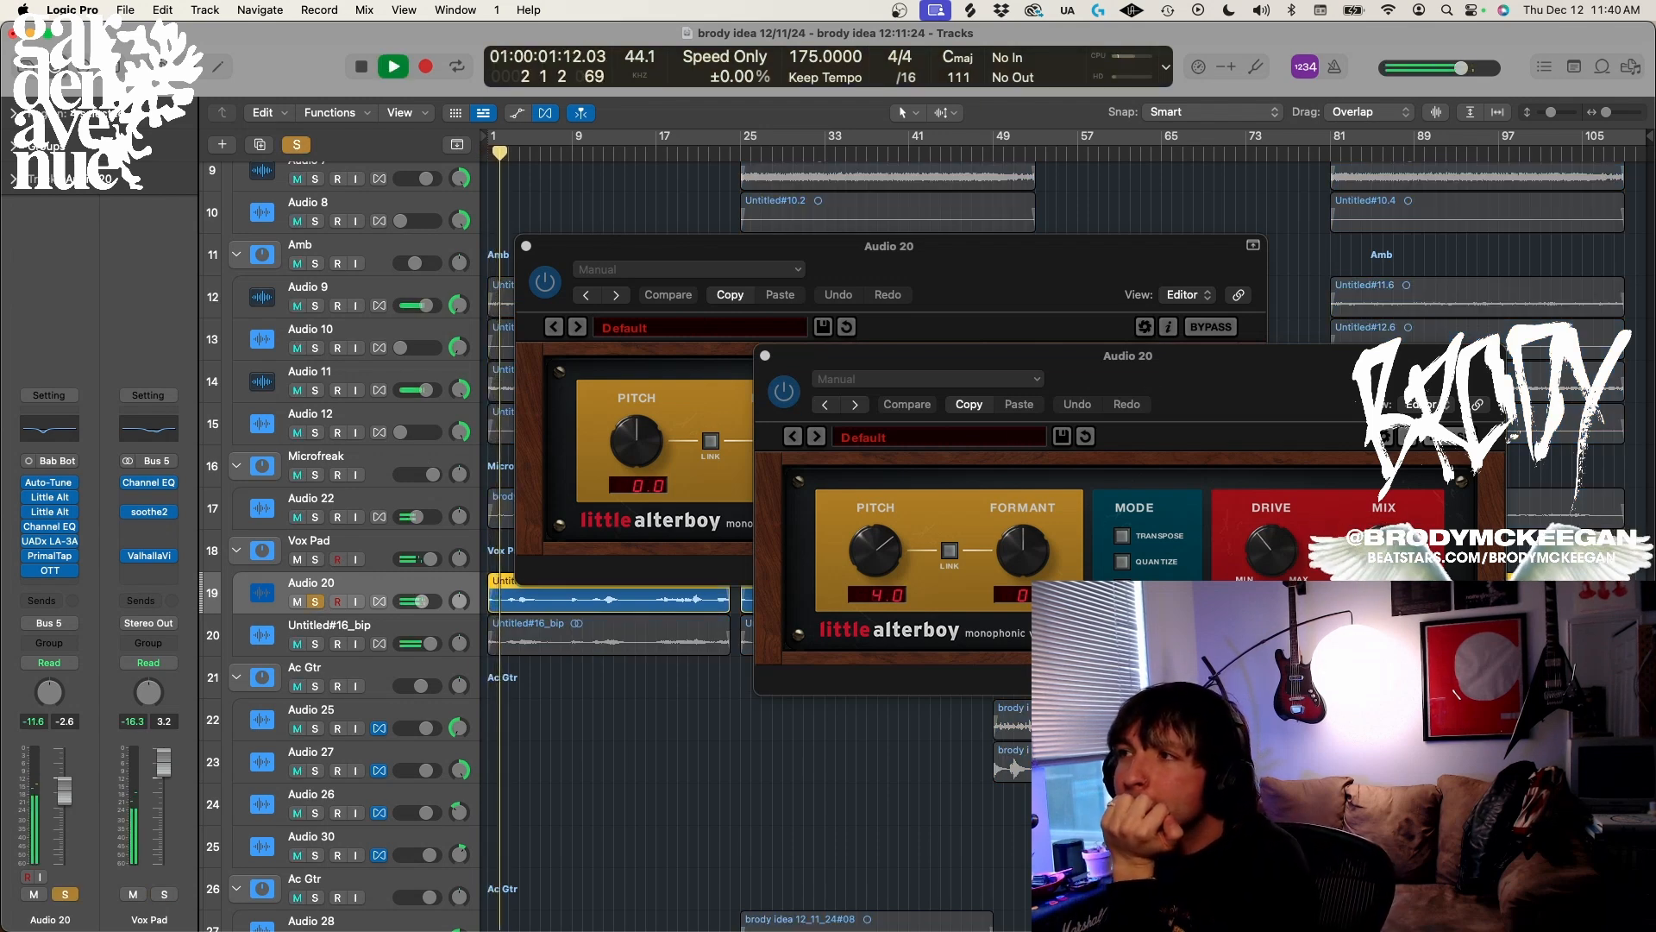
{"action": "left_click_drag", "start_coordinate": [1384, 551], "coordinate": [1384, 578]}
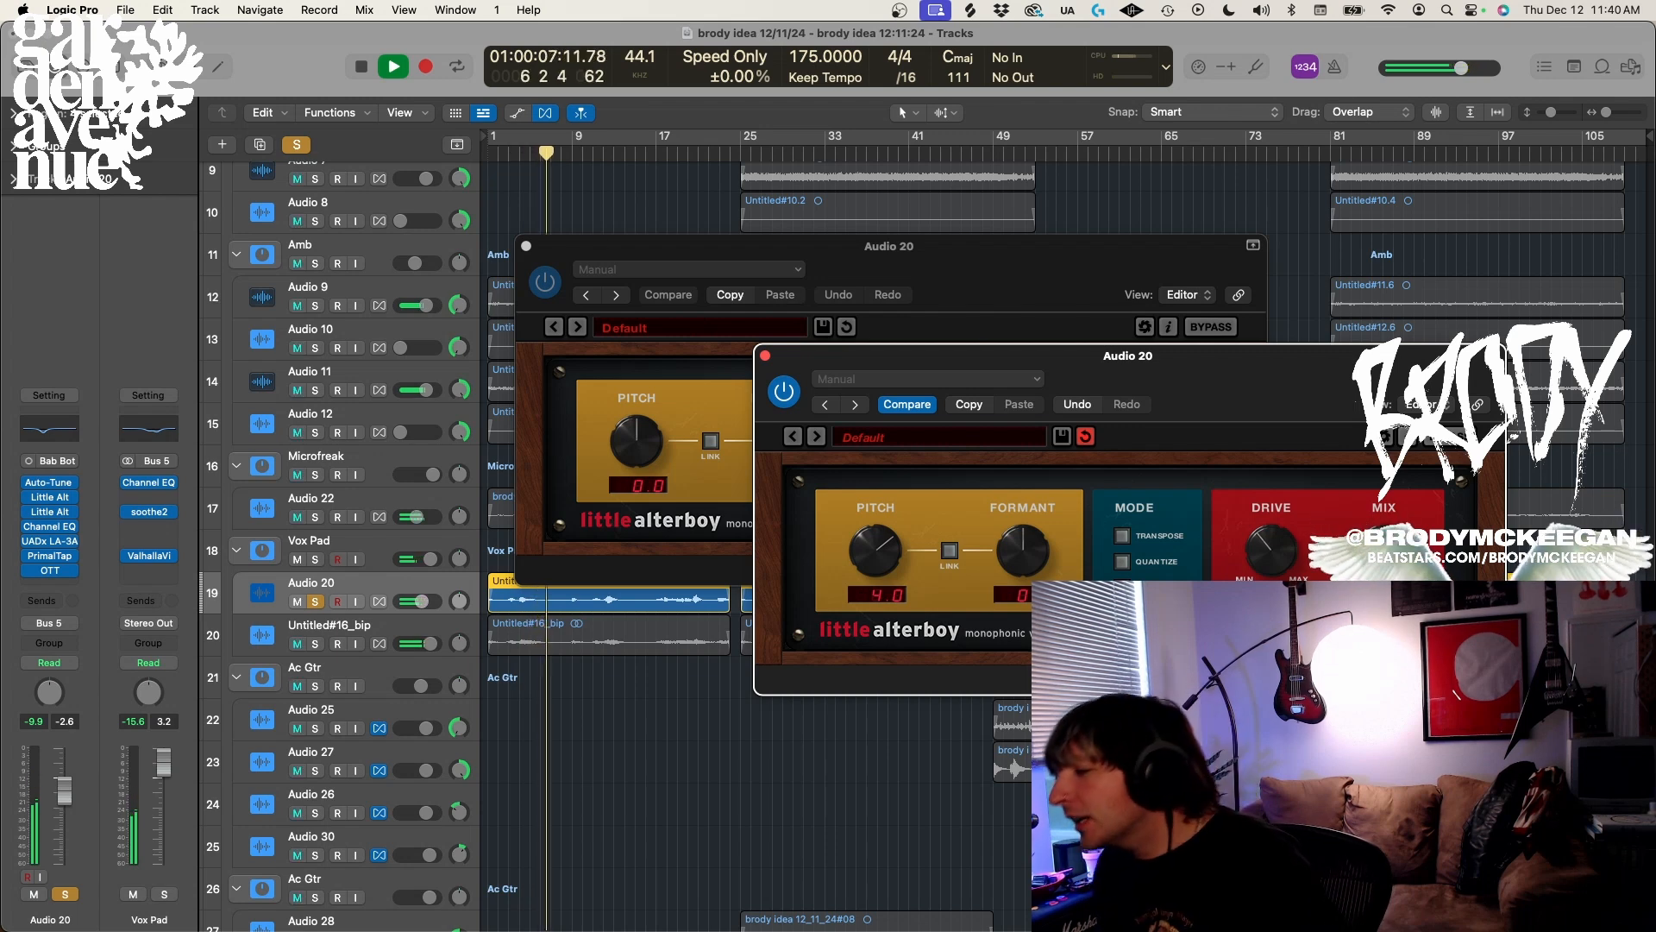
{"action": "key", "text": "space"}
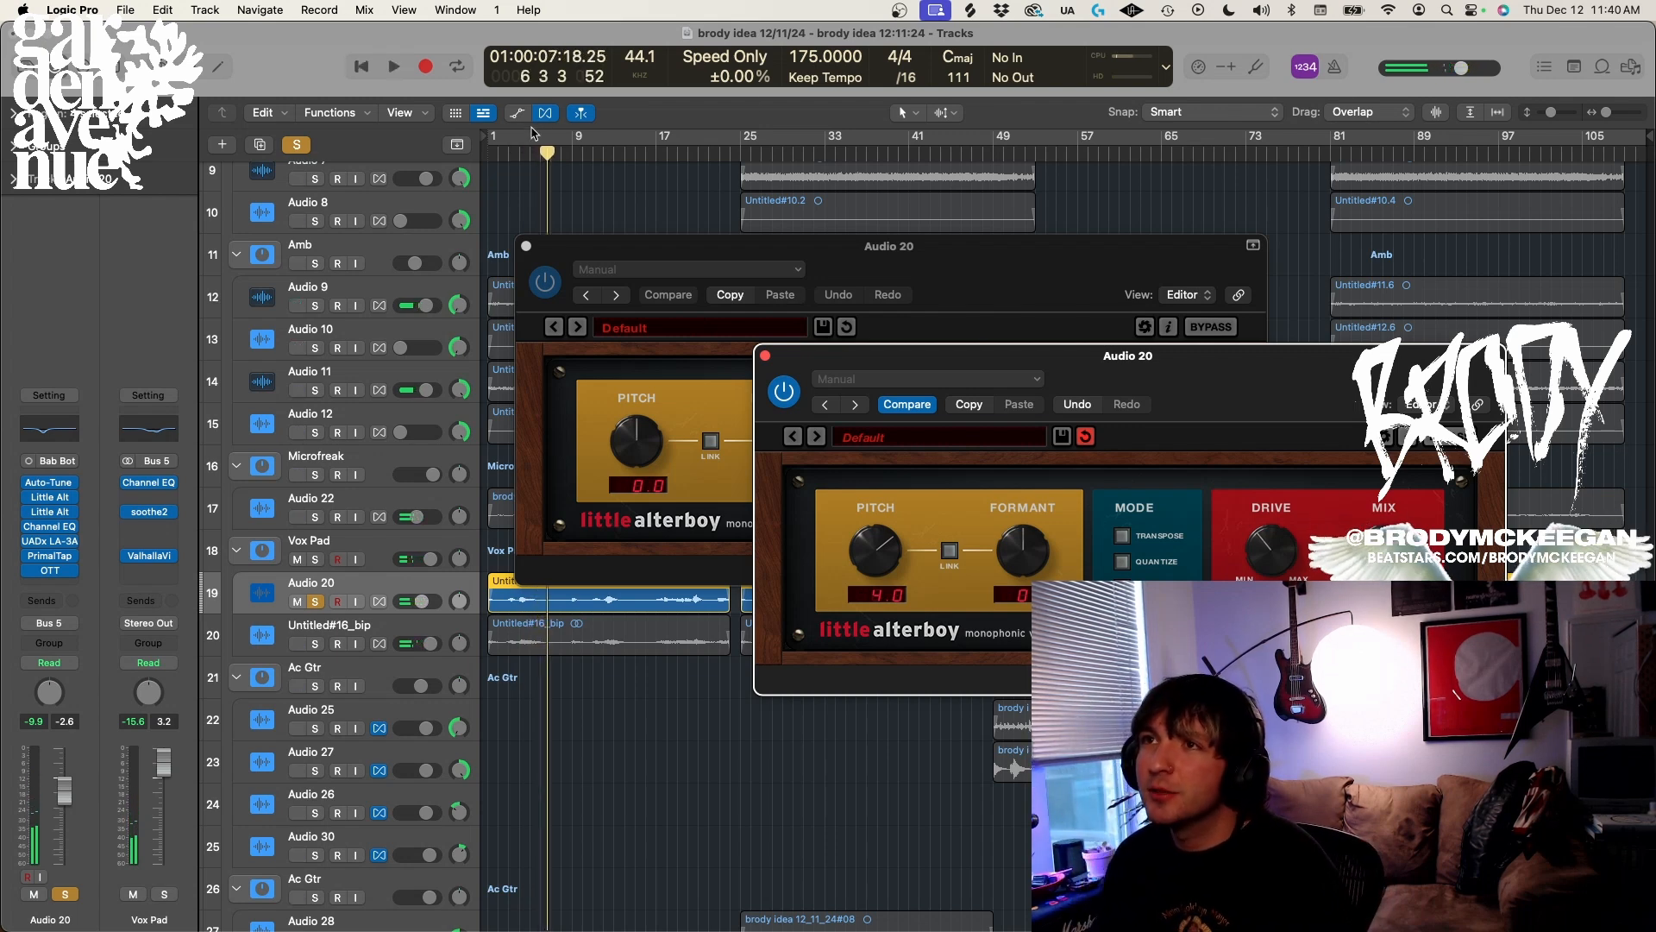
Replay the soloed Audio 20 from bar 1 to about bar 5 with the adjusted Little AlterBoy
{"action": "left_click", "coordinate": [490, 152]}
{"action": "key", "text": "space"}
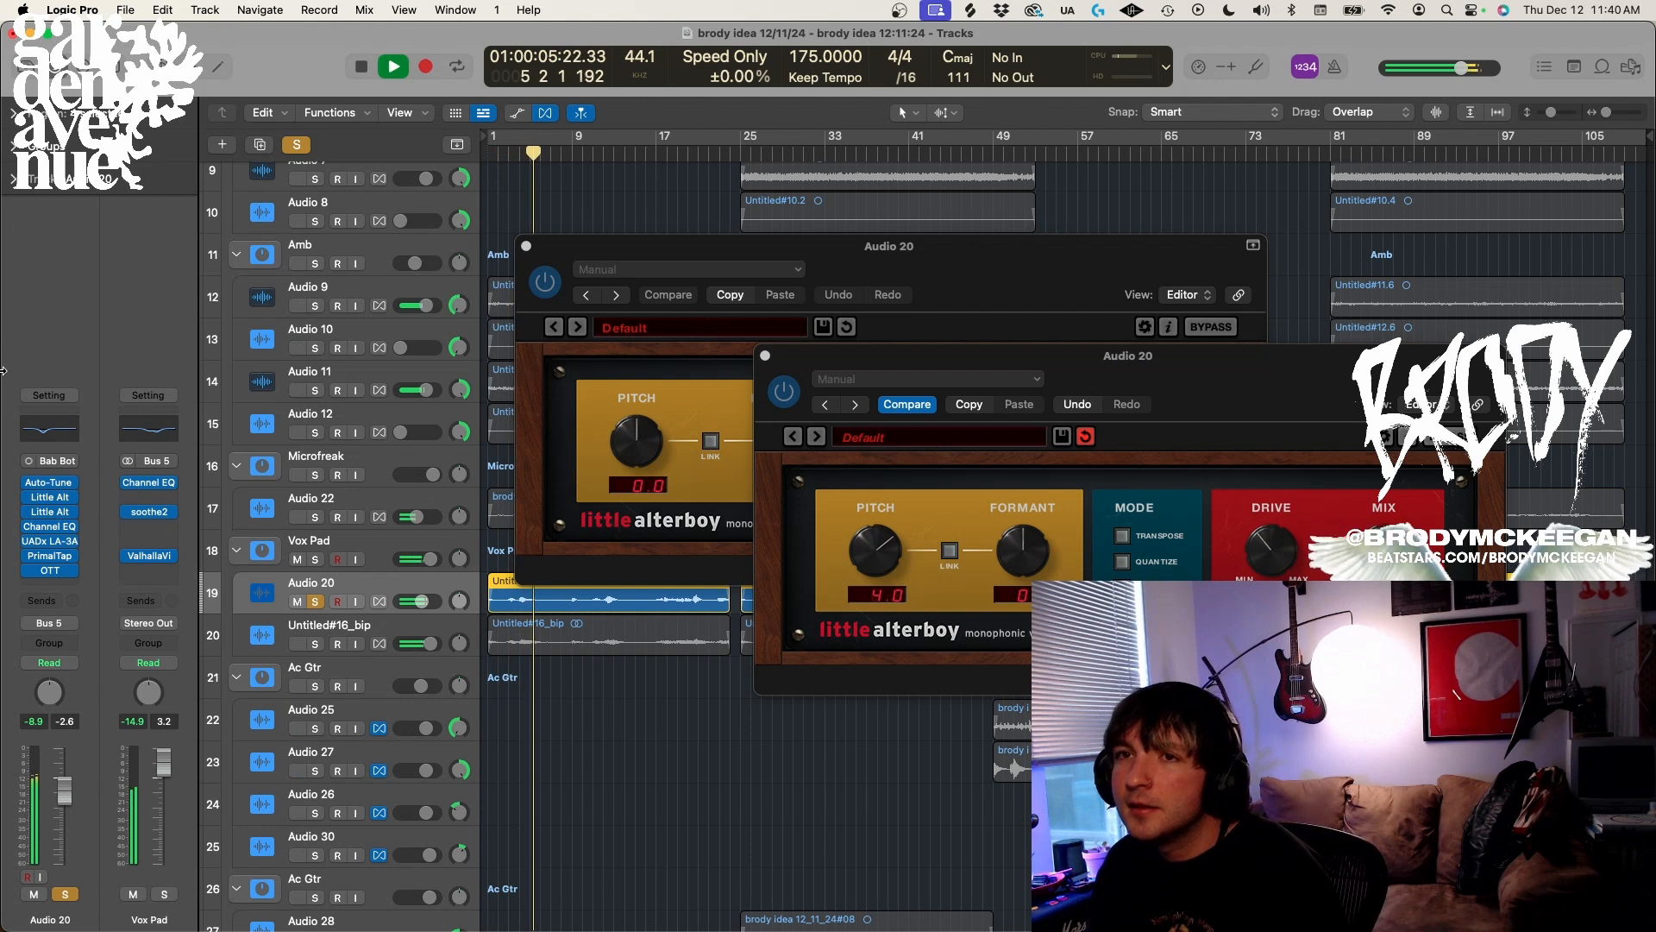
{"action": "key", "text": "space"}
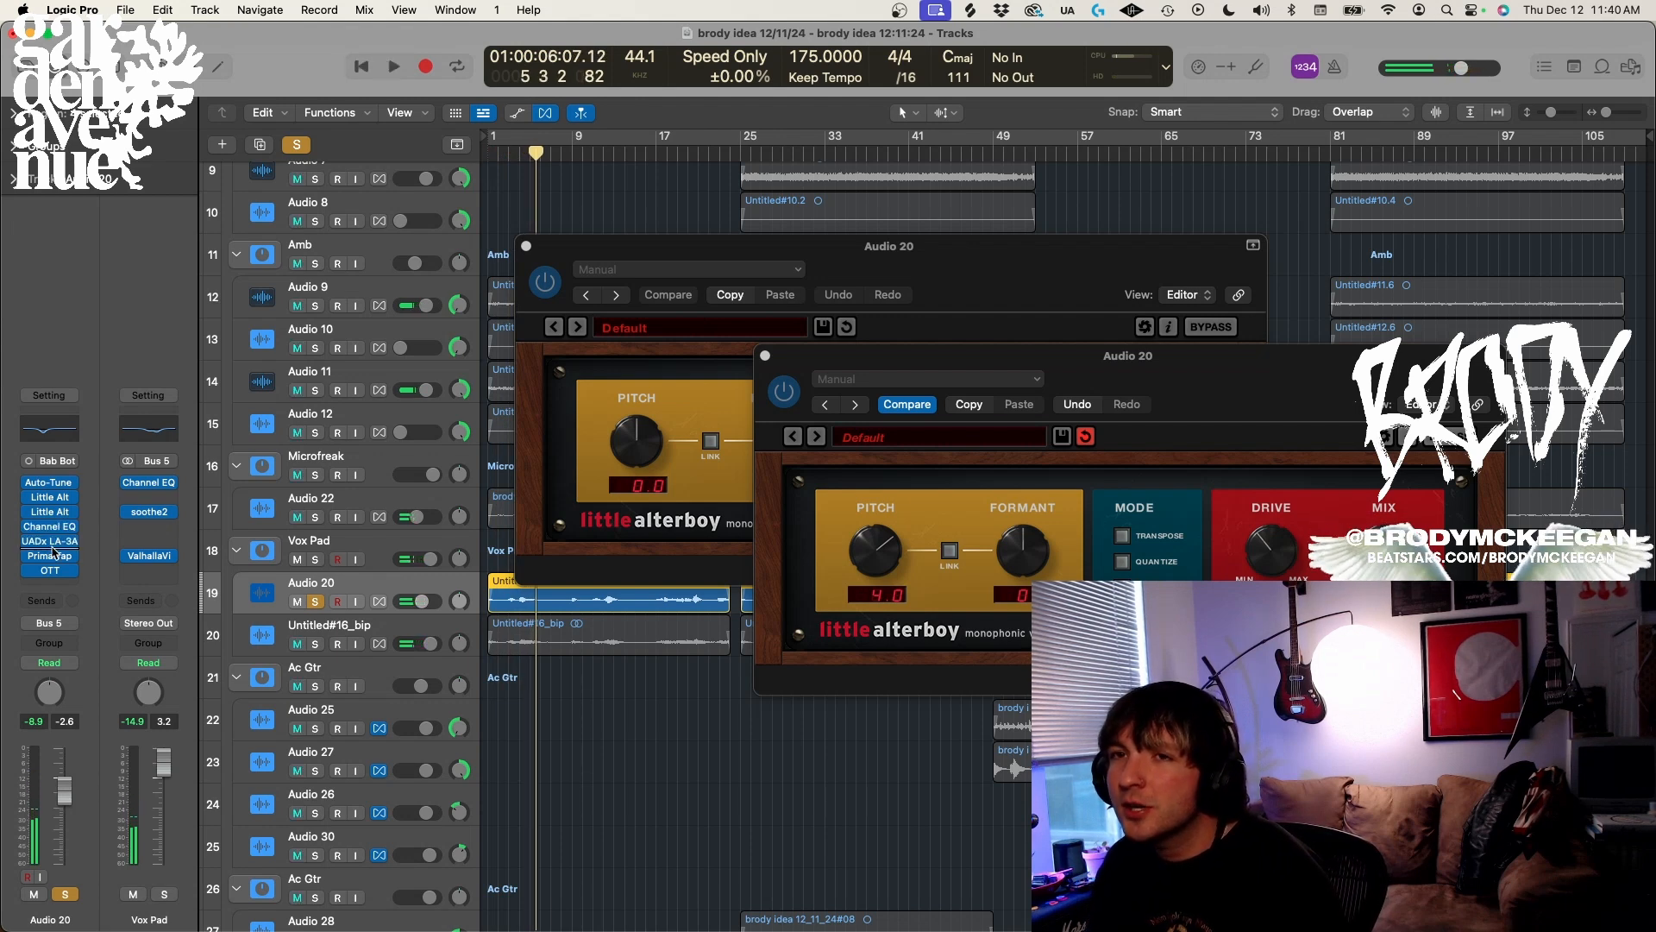
Close both Little AlterBoy plug-in windows of Audio 20 and return the playhead to bar 1
{"action": "left_click", "coordinate": [764, 355]}
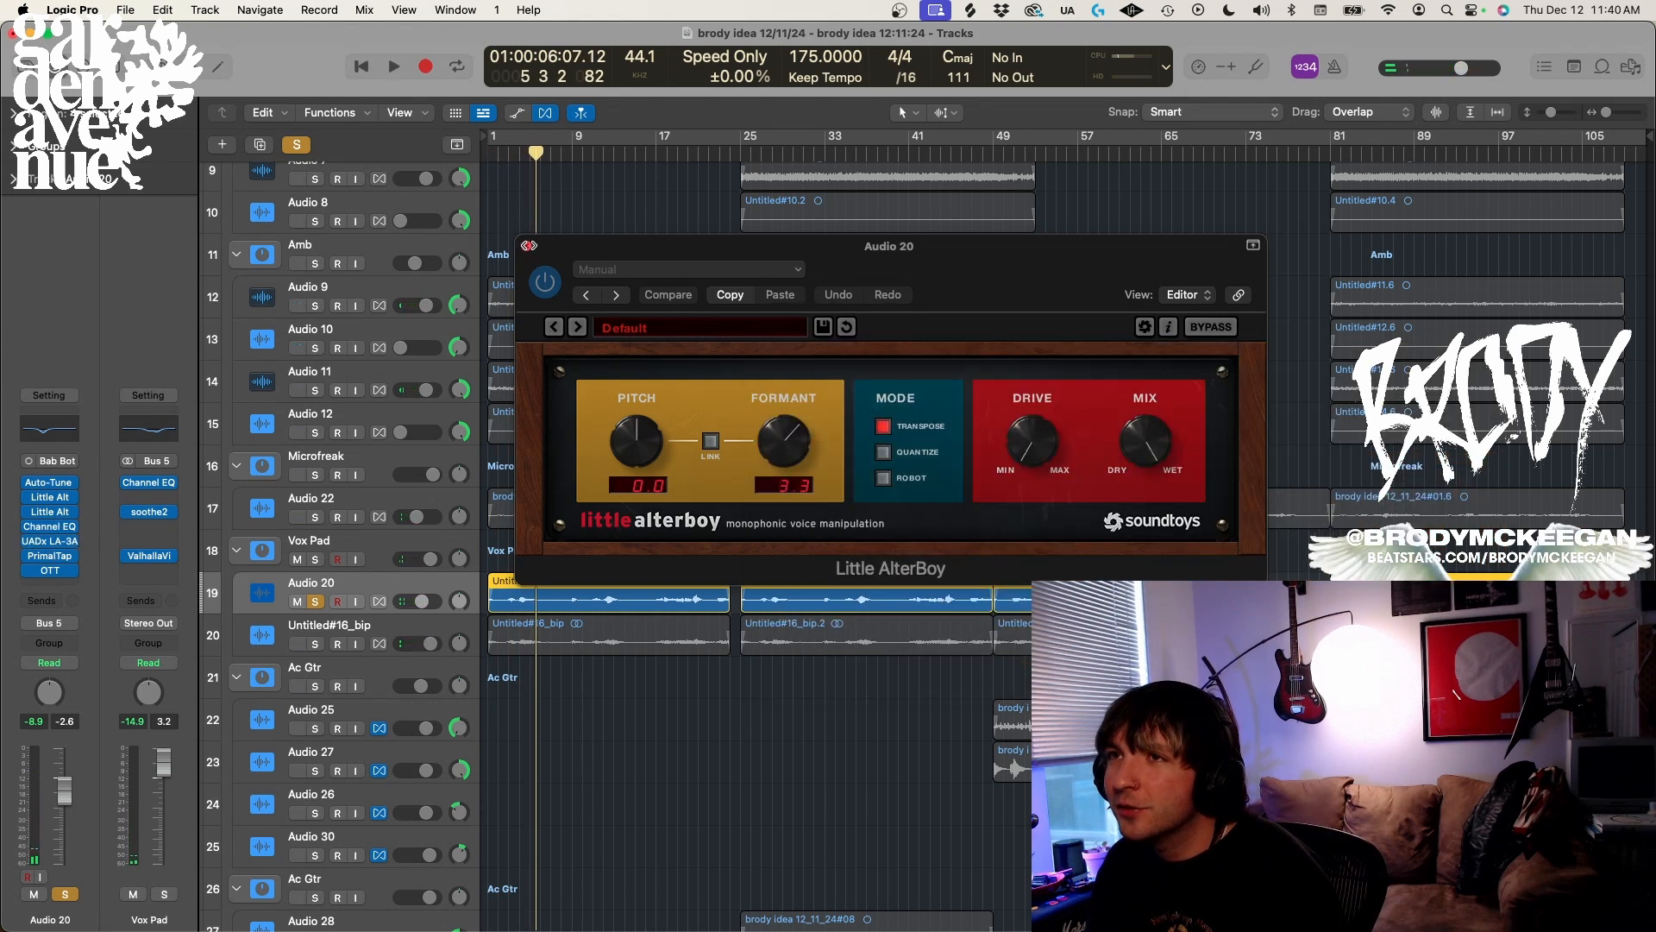
{"action": "left_click", "coordinate": [525, 246]}
{"action": "key", "text": "Return"}
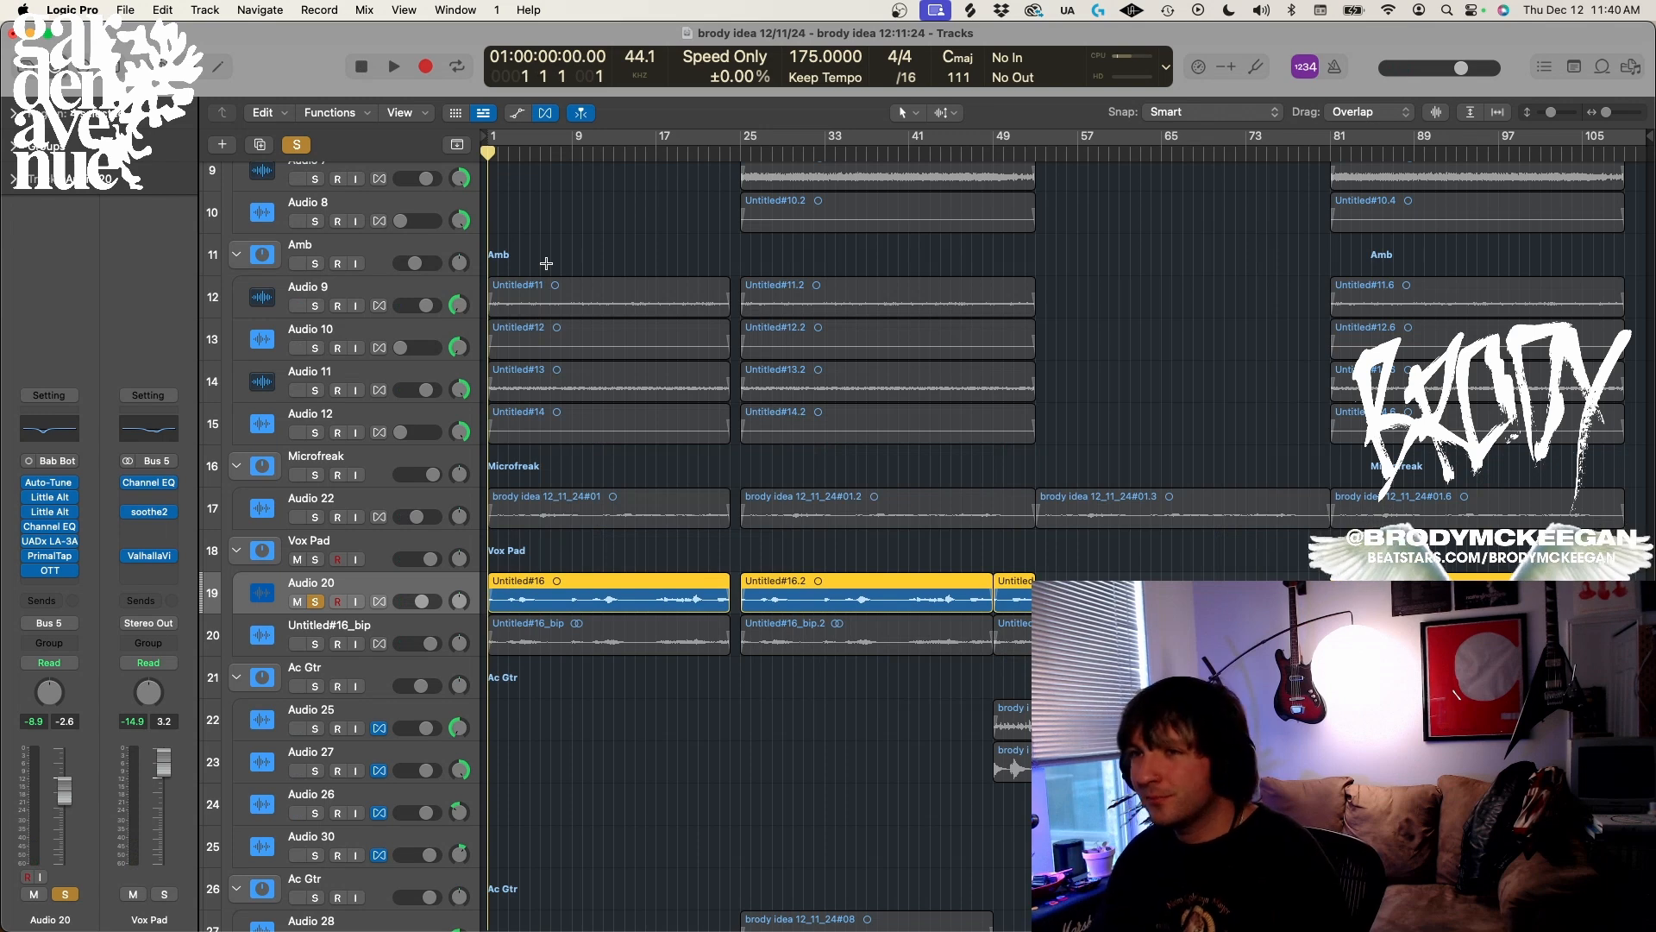
Audition the Untitled#16_bip track soloed from bar 1, then together with Audio 20, and select the Vox Pad stack
{"action": "left_click", "coordinate": [363, 623]}
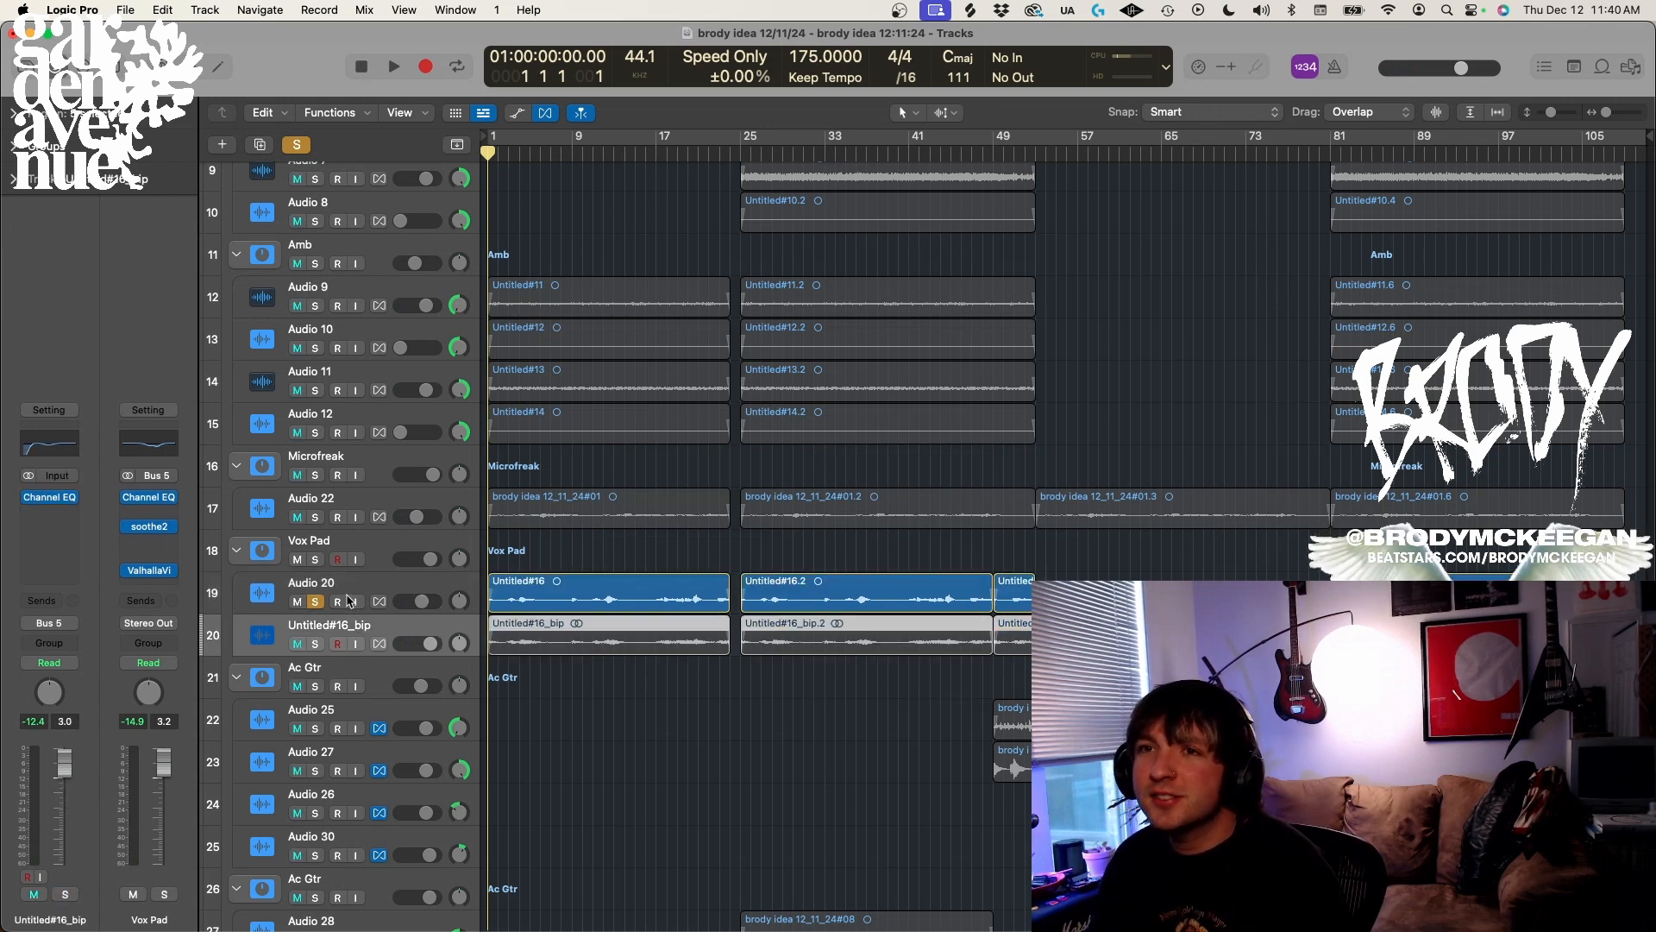
{"action": "left_click", "coordinate": [316, 643]}
{"action": "left_click", "coordinate": [316, 601]}
{"action": "key", "text": "space"}
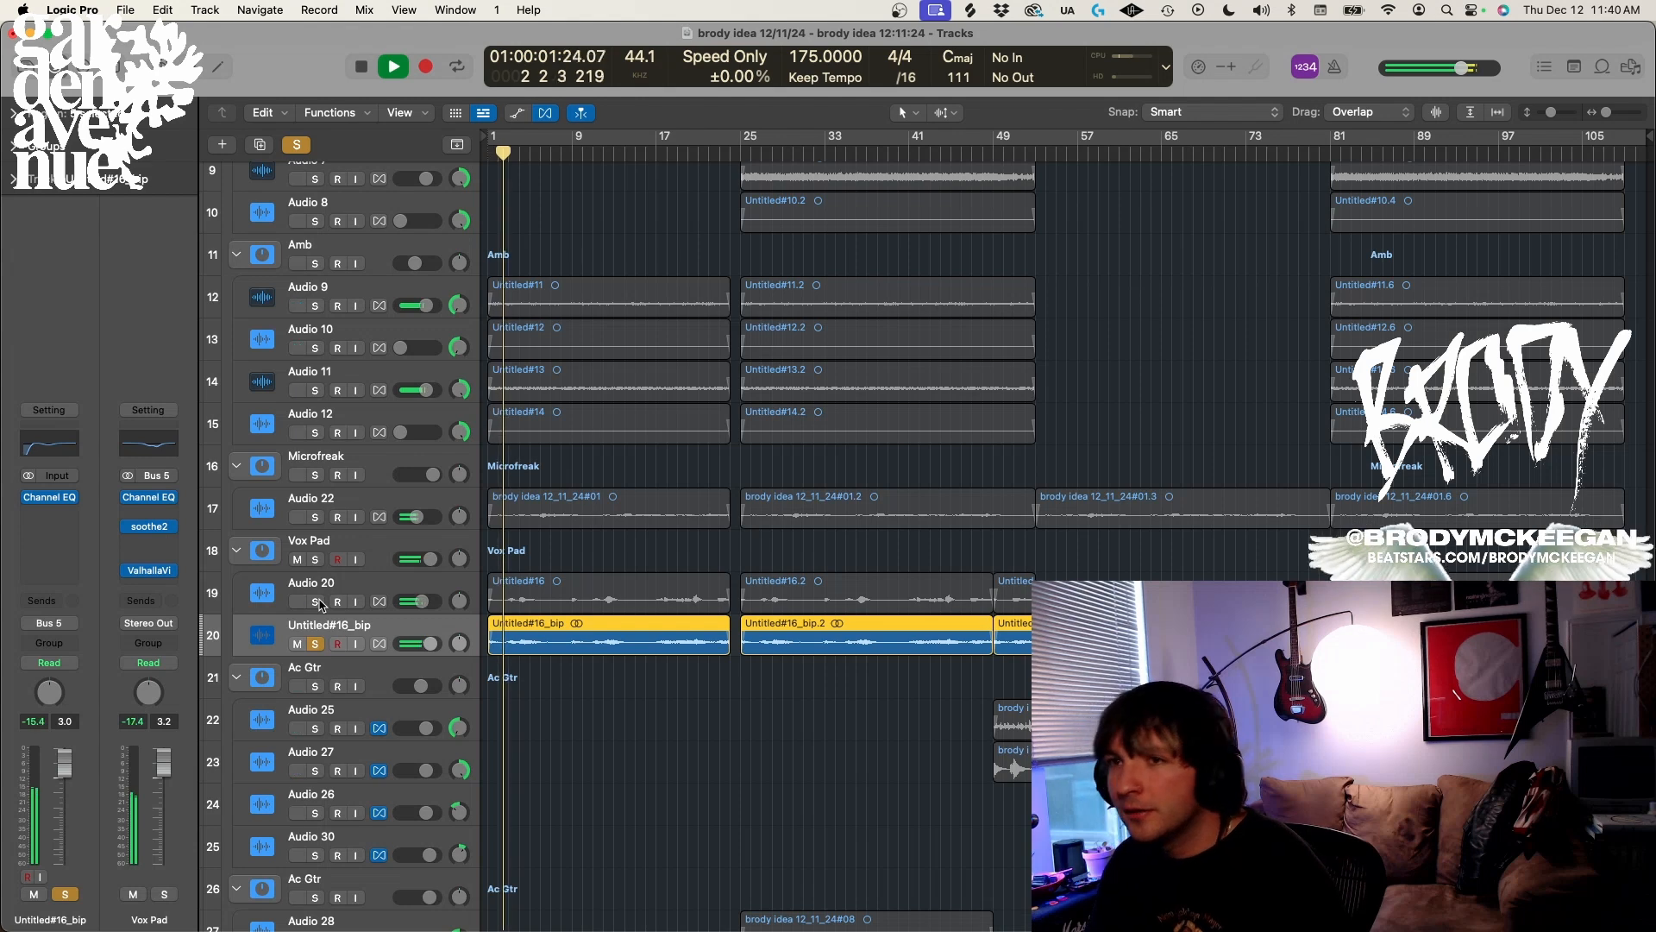
{"action": "left_click", "coordinate": [317, 602]}
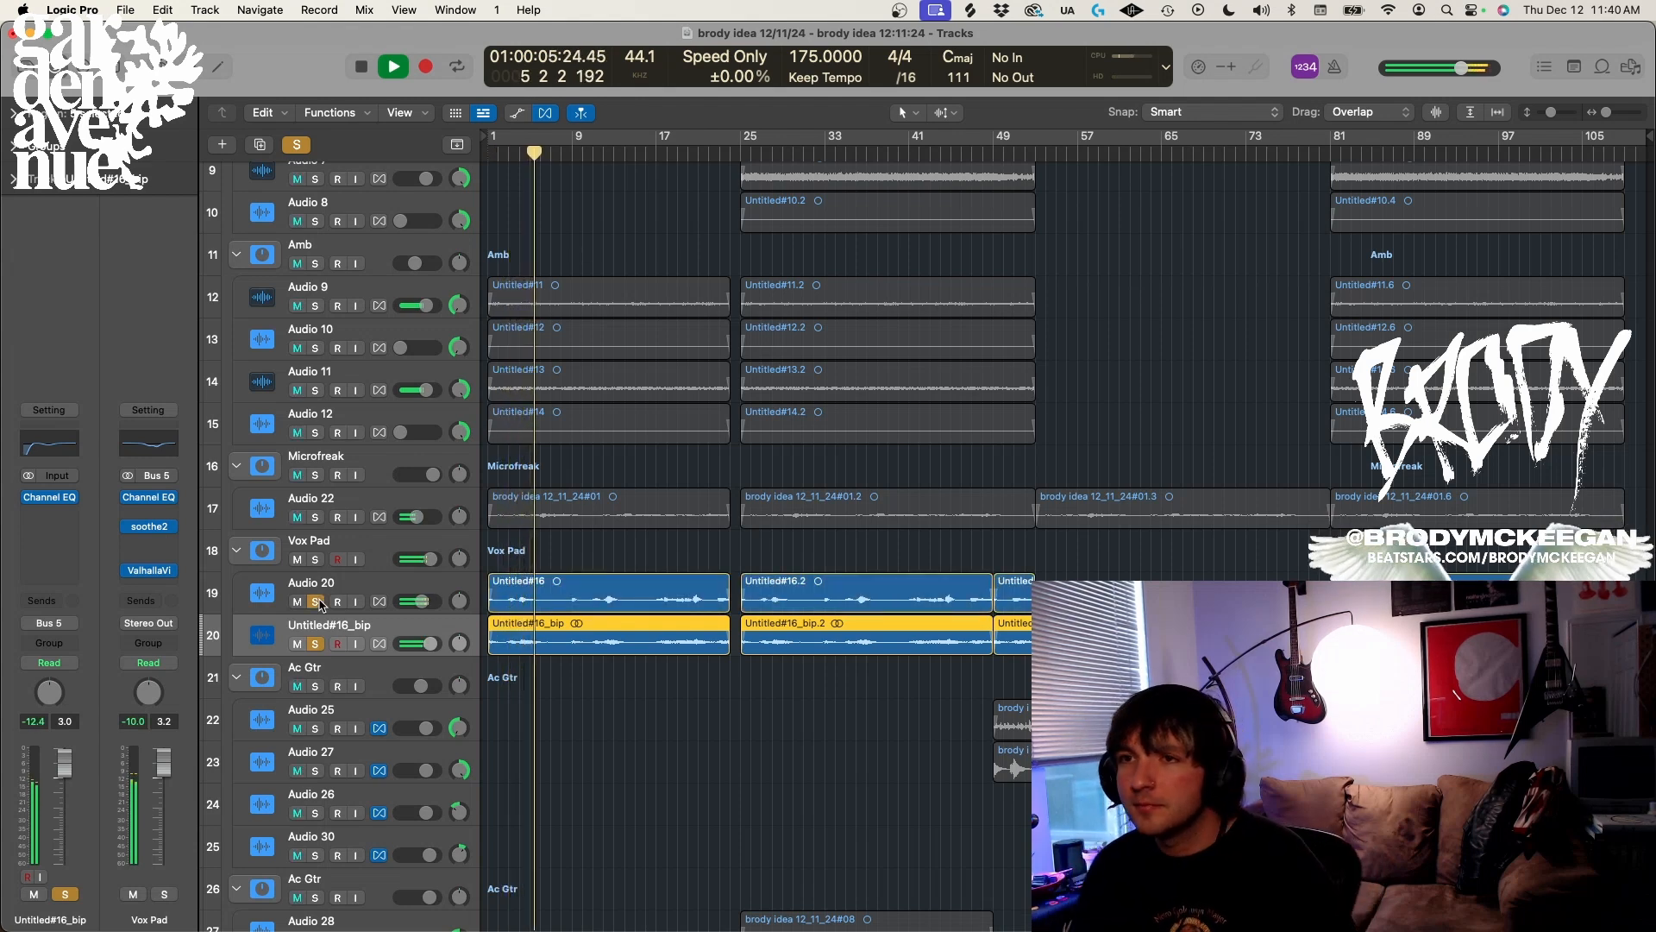
{"action": "left_click", "coordinate": [379, 537]}
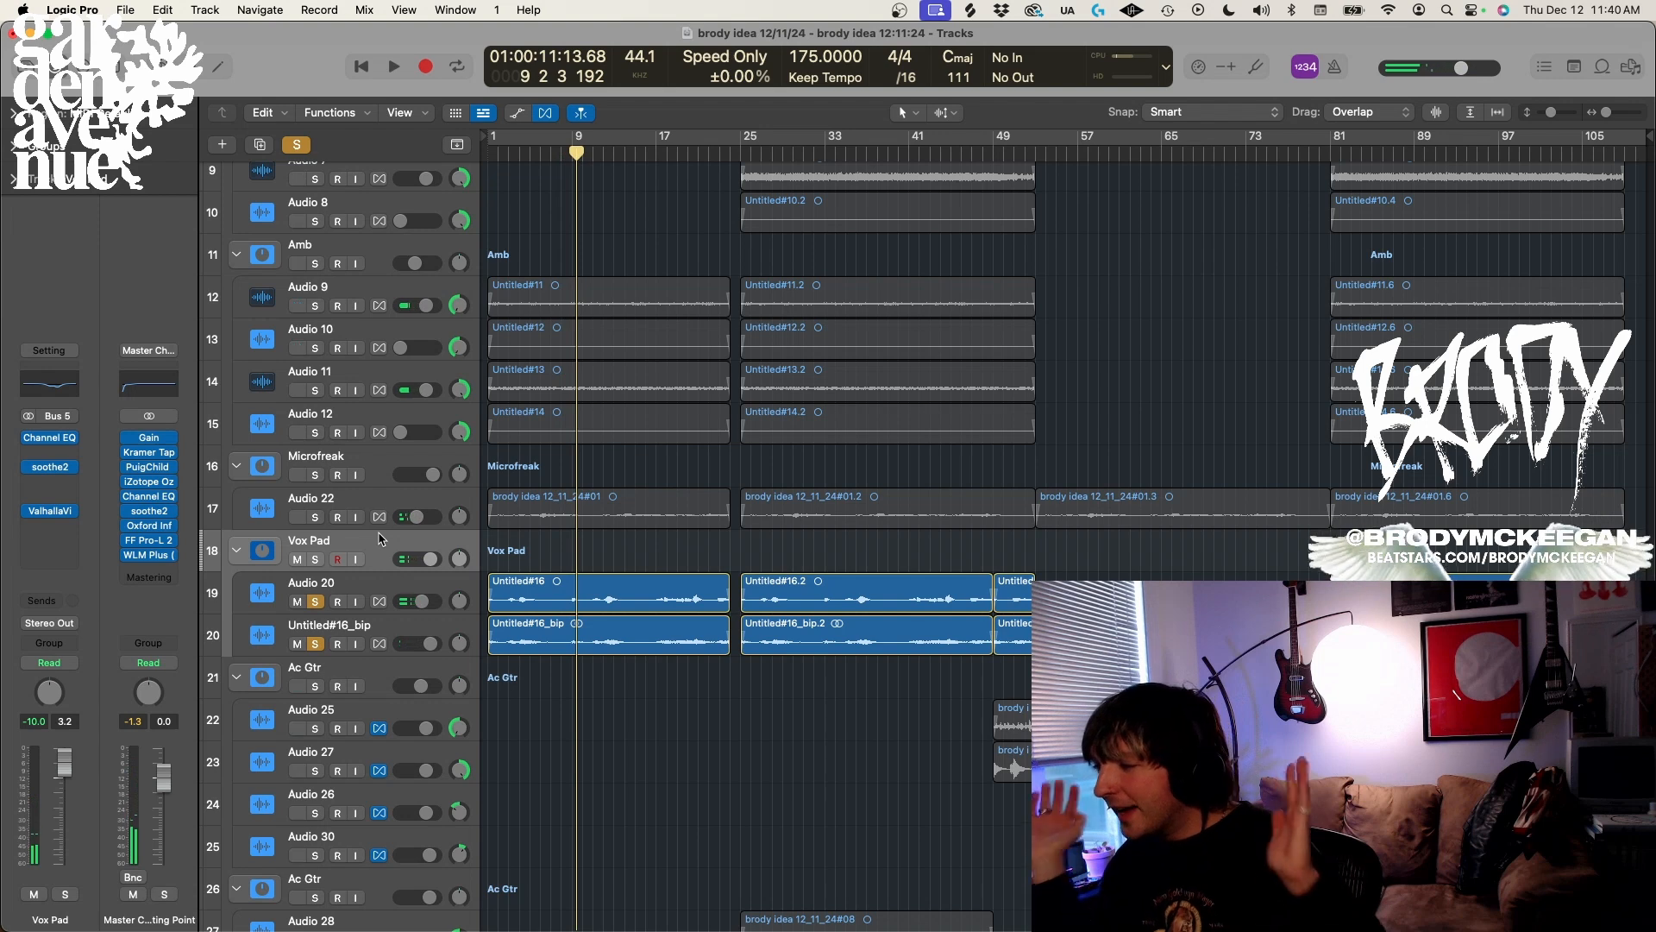
Replay the soloed Vox Pad tracks from bar 1, adding the Amb and Microfreak stacks to the solo, and stop around bar 17
{"action": "key", "text": "Return"}
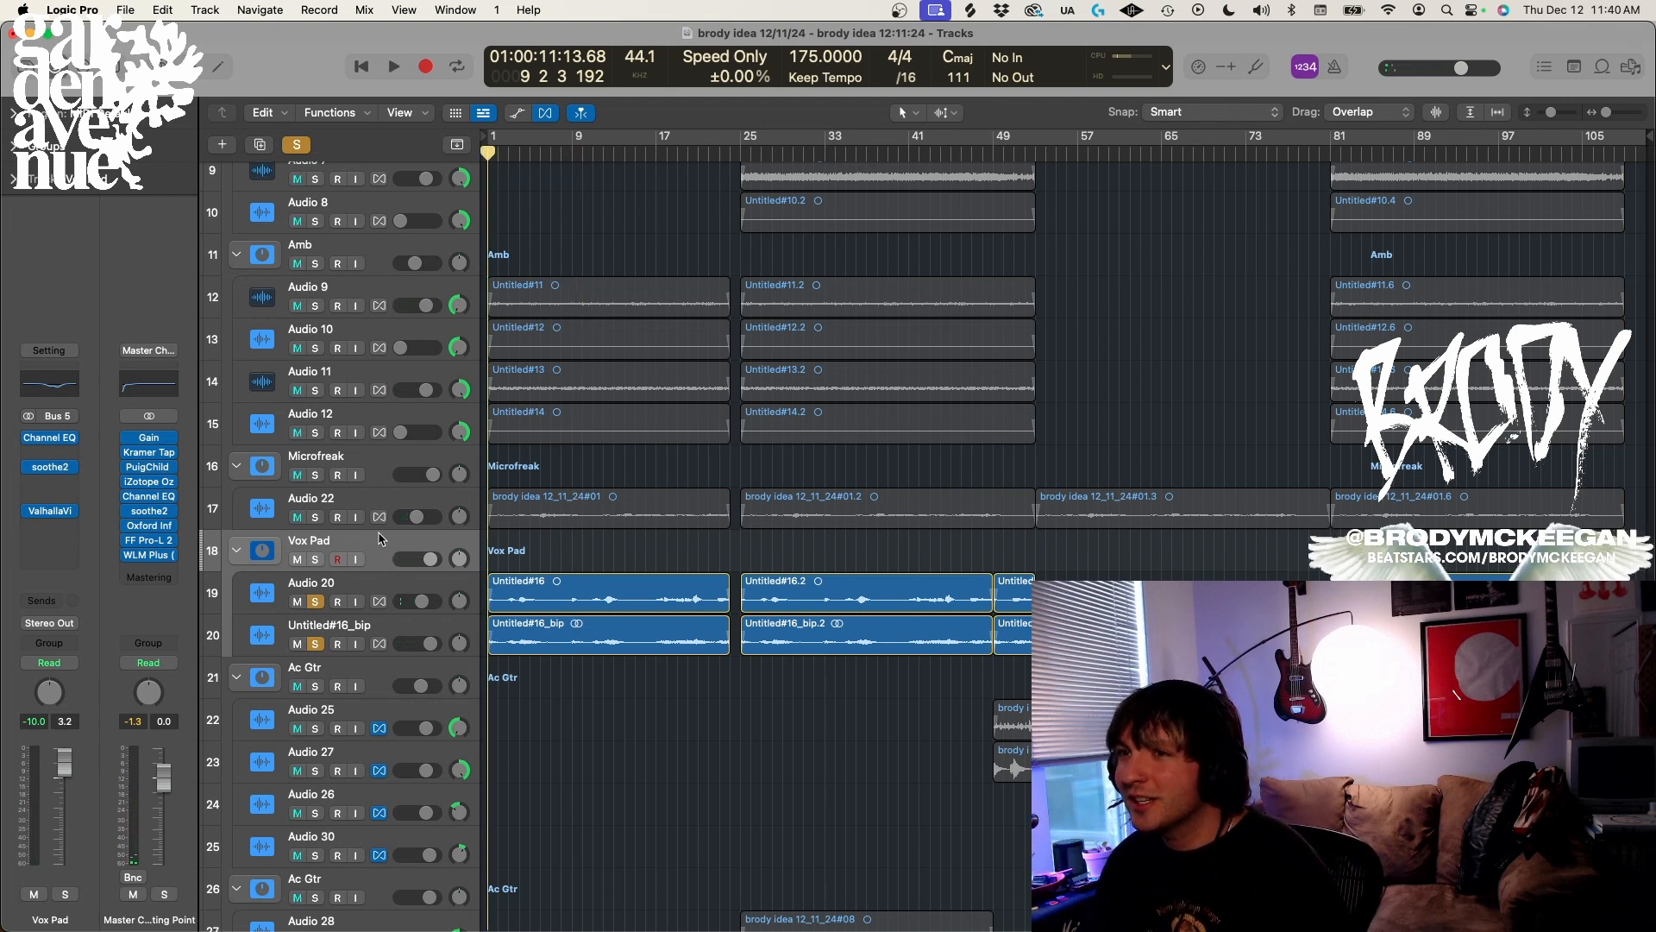
{"action": "key", "text": "space"}
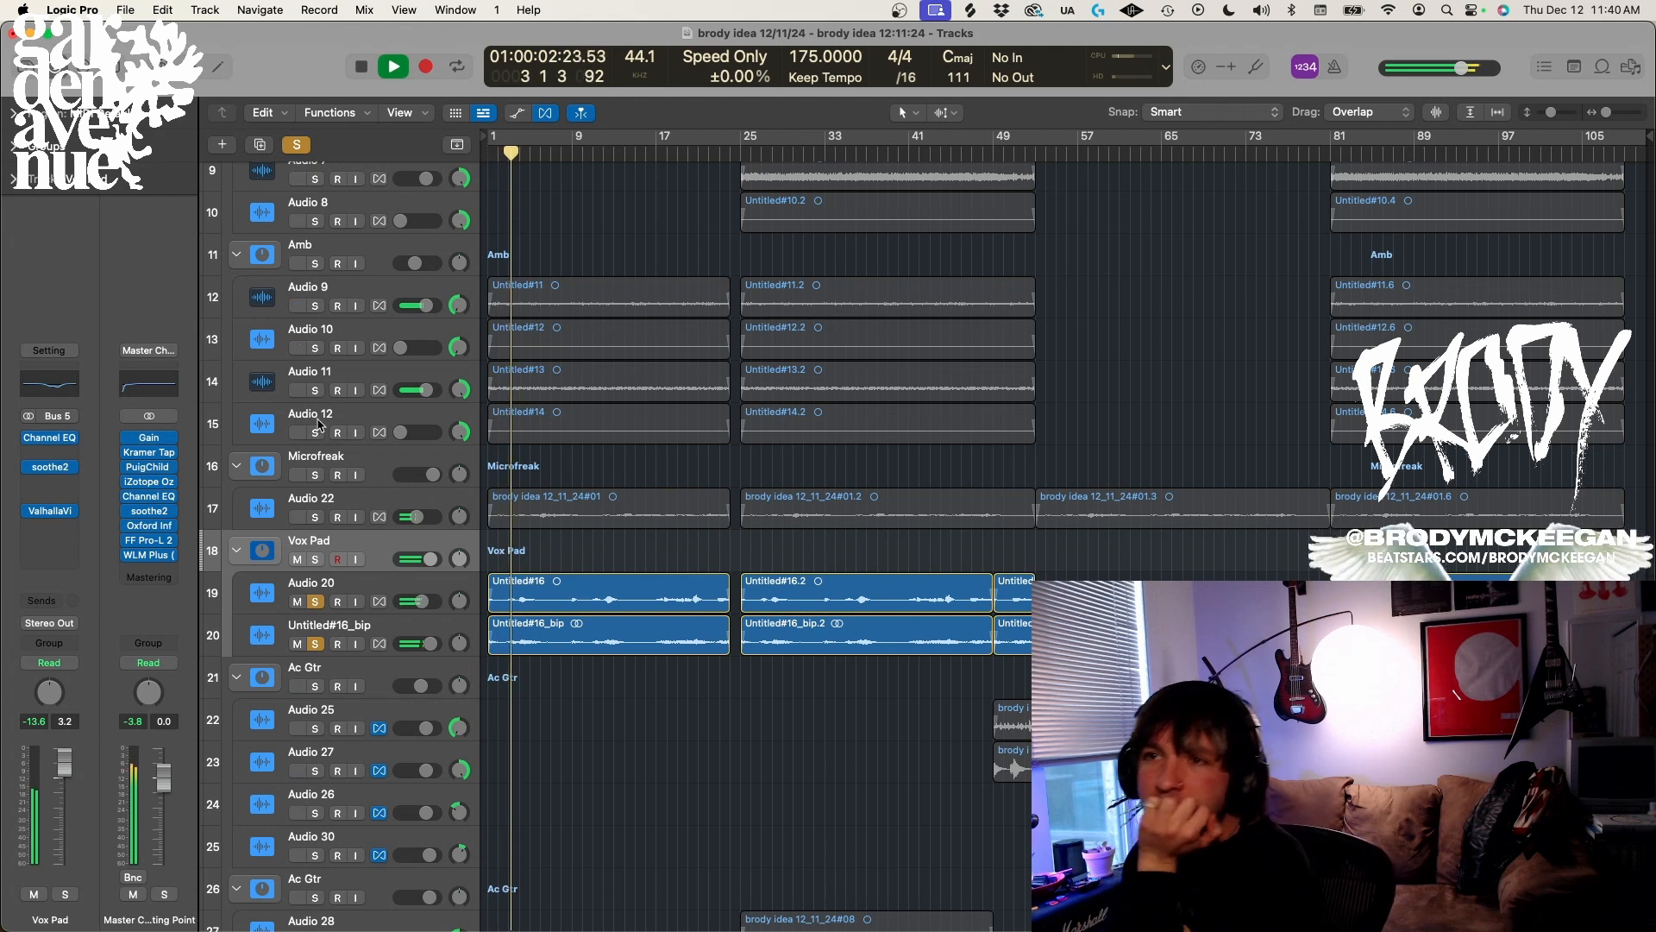
{"action": "left_click", "coordinate": [316, 264]}
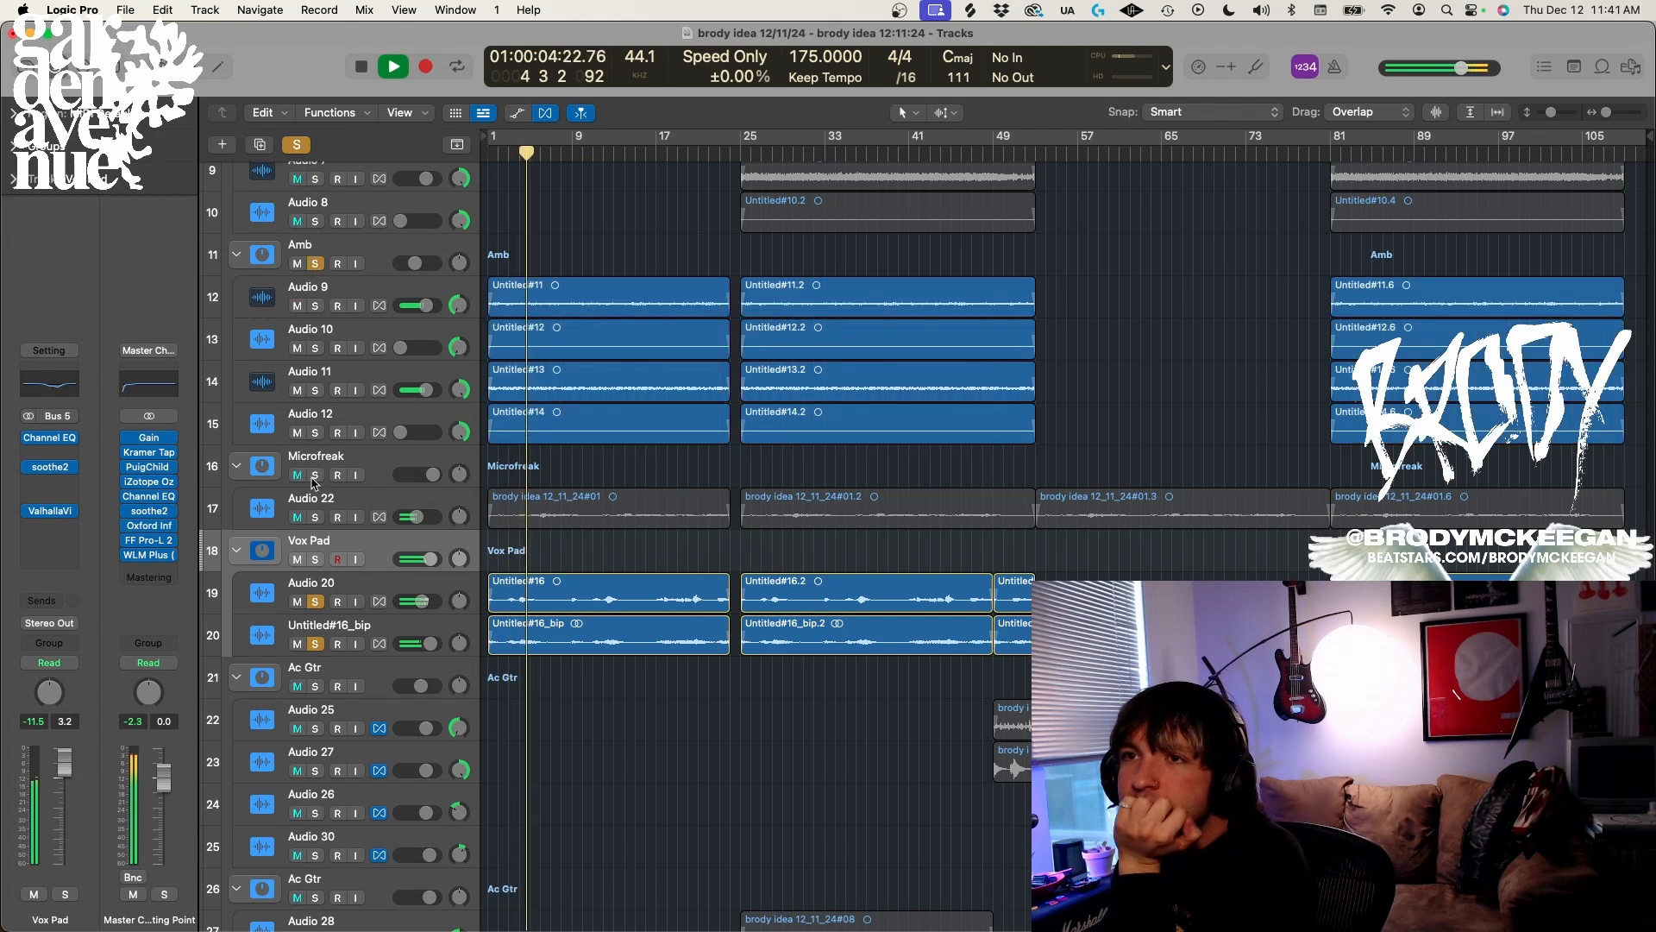
{"action": "left_click", "coordinate": [316, 474]}
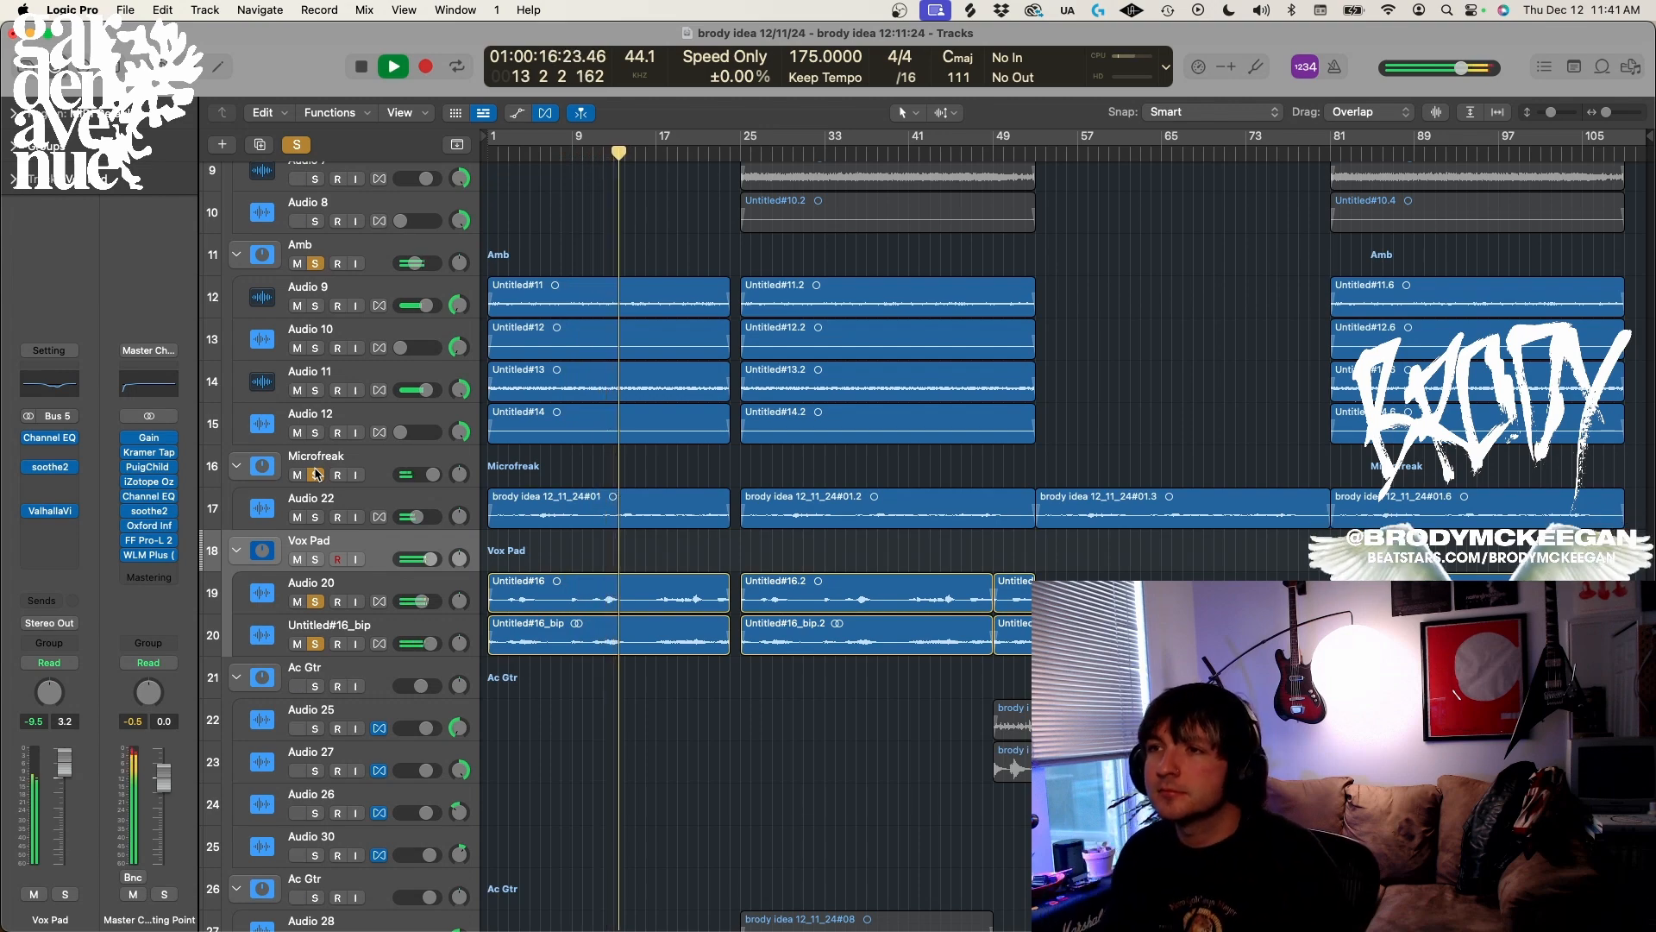
{"action": "key", "text": "super+Up"}
{"action": "key", "text": "super+Up"}
{"action": "key", "text": "super+Up"}
{"action": "key", "text": "super+Up"}
{"action": "key", "text": "super+Up"}
{"action": "key", "text": "super+Up"}
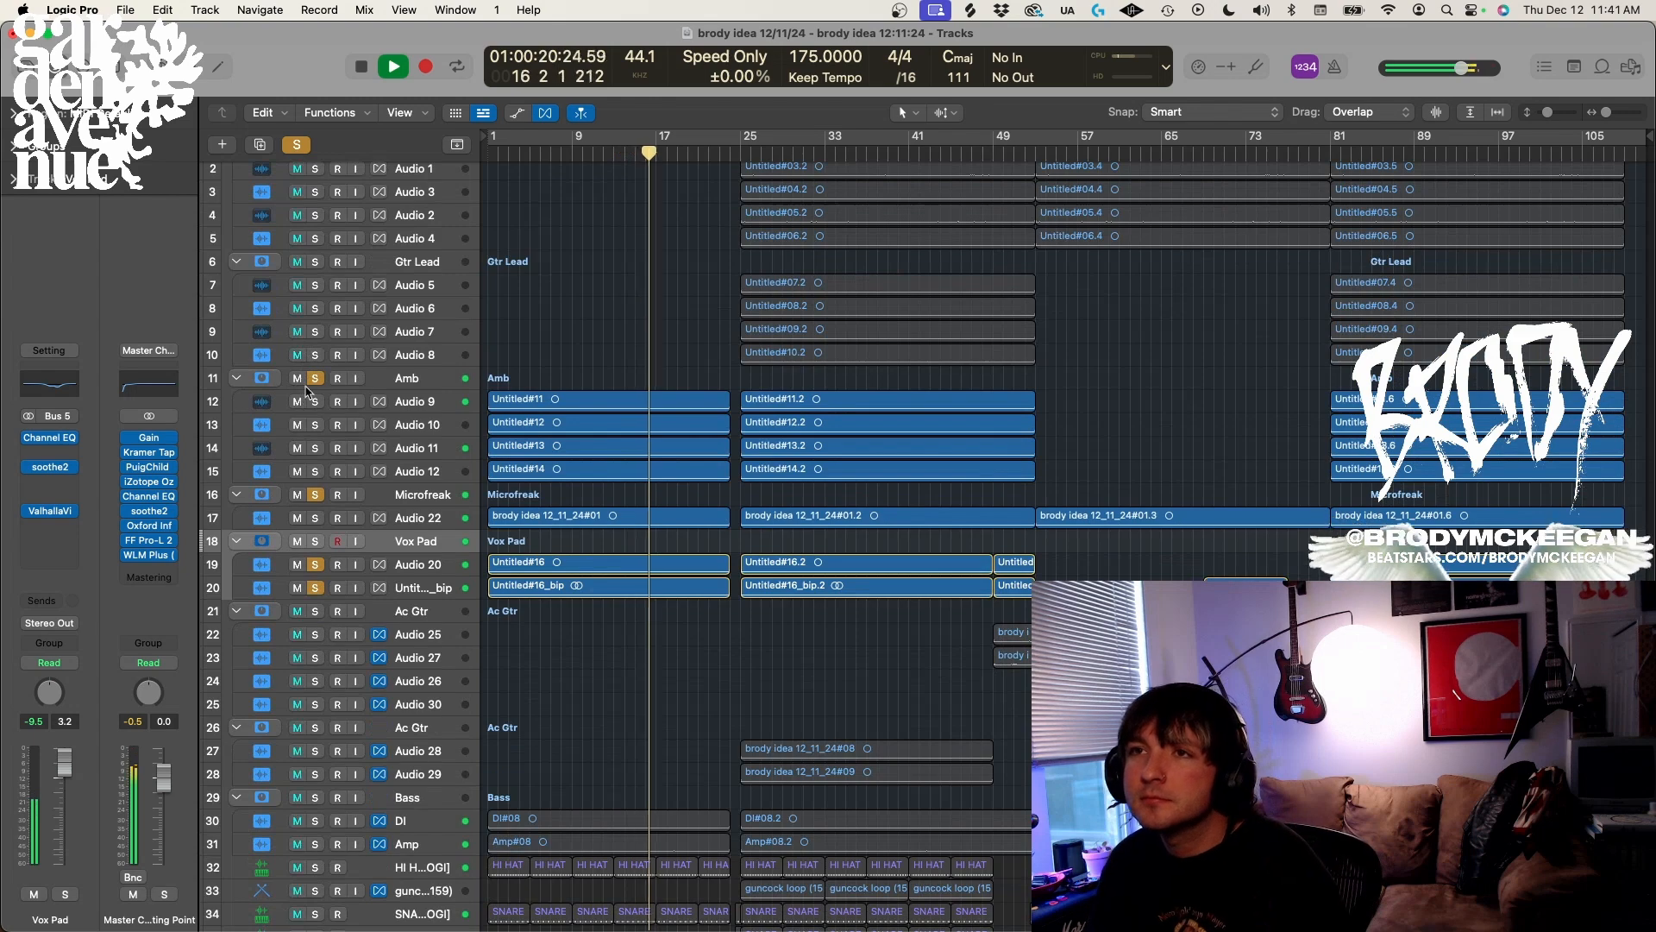
{"action": "key", "text": "space"}
Clear the solos on the Amb, Microfreak and Vox Pad stacks
{"action": "left_click_drag", "start_coordinate": [316, 377], "coordinate": [314, 589]}
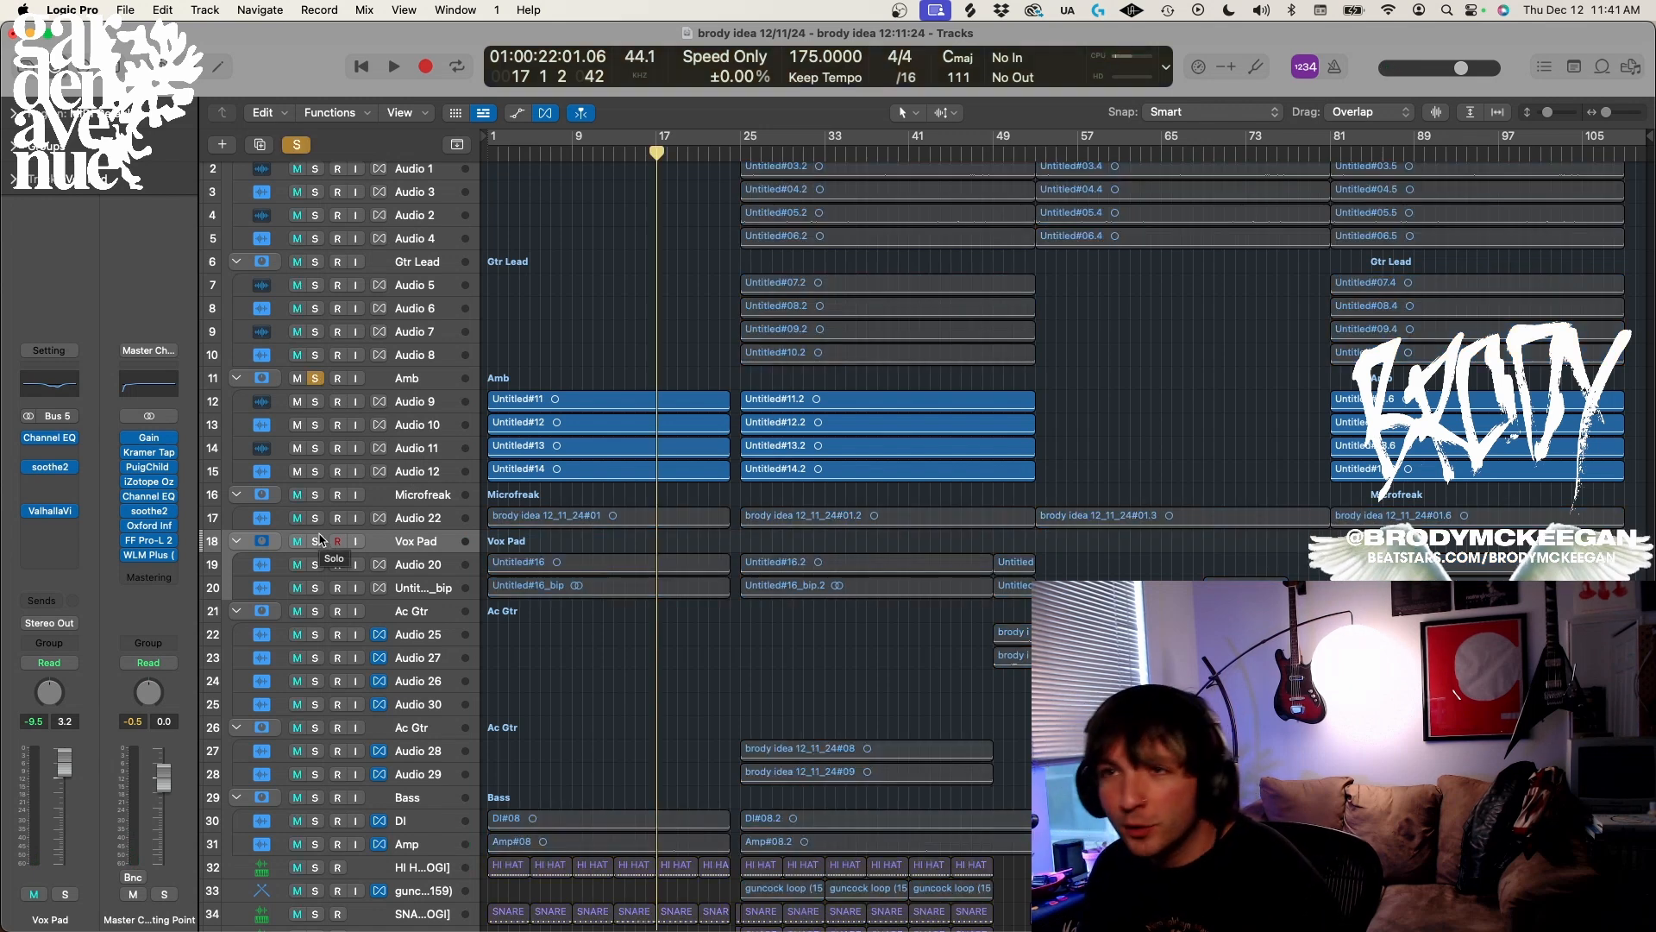
{"action": "left_click", "coordinate": [317, 541]}
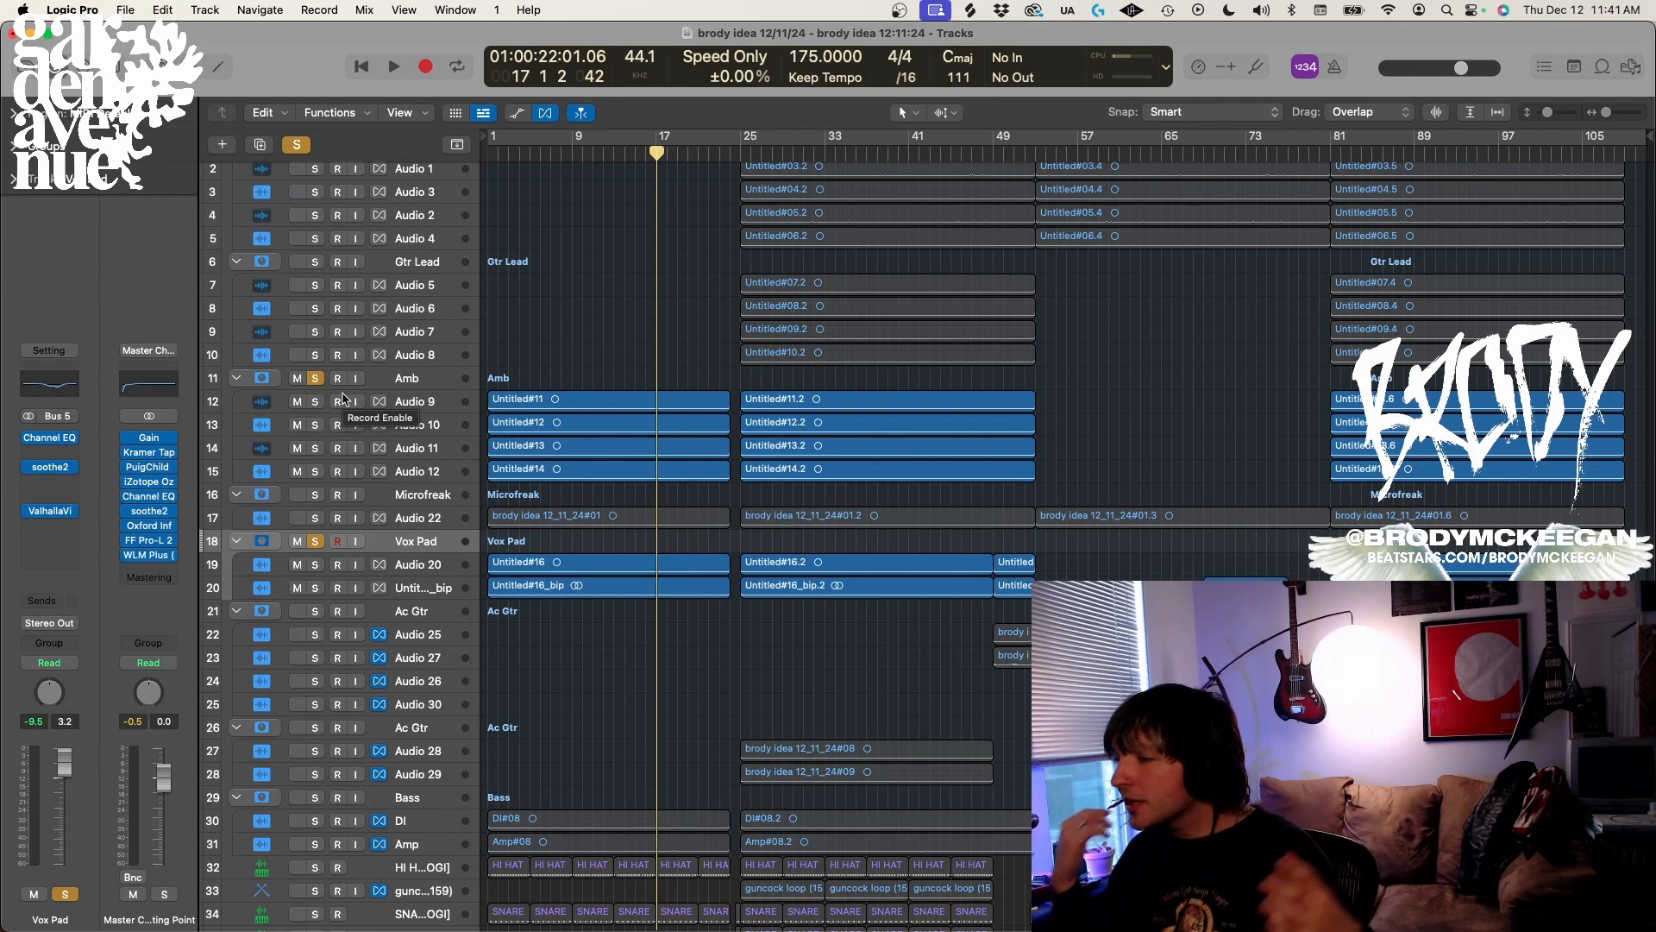
{"action": "left_click", "coordinate": [315, 378]}
{"action": "left_click", "coordinate": [316, 541]}
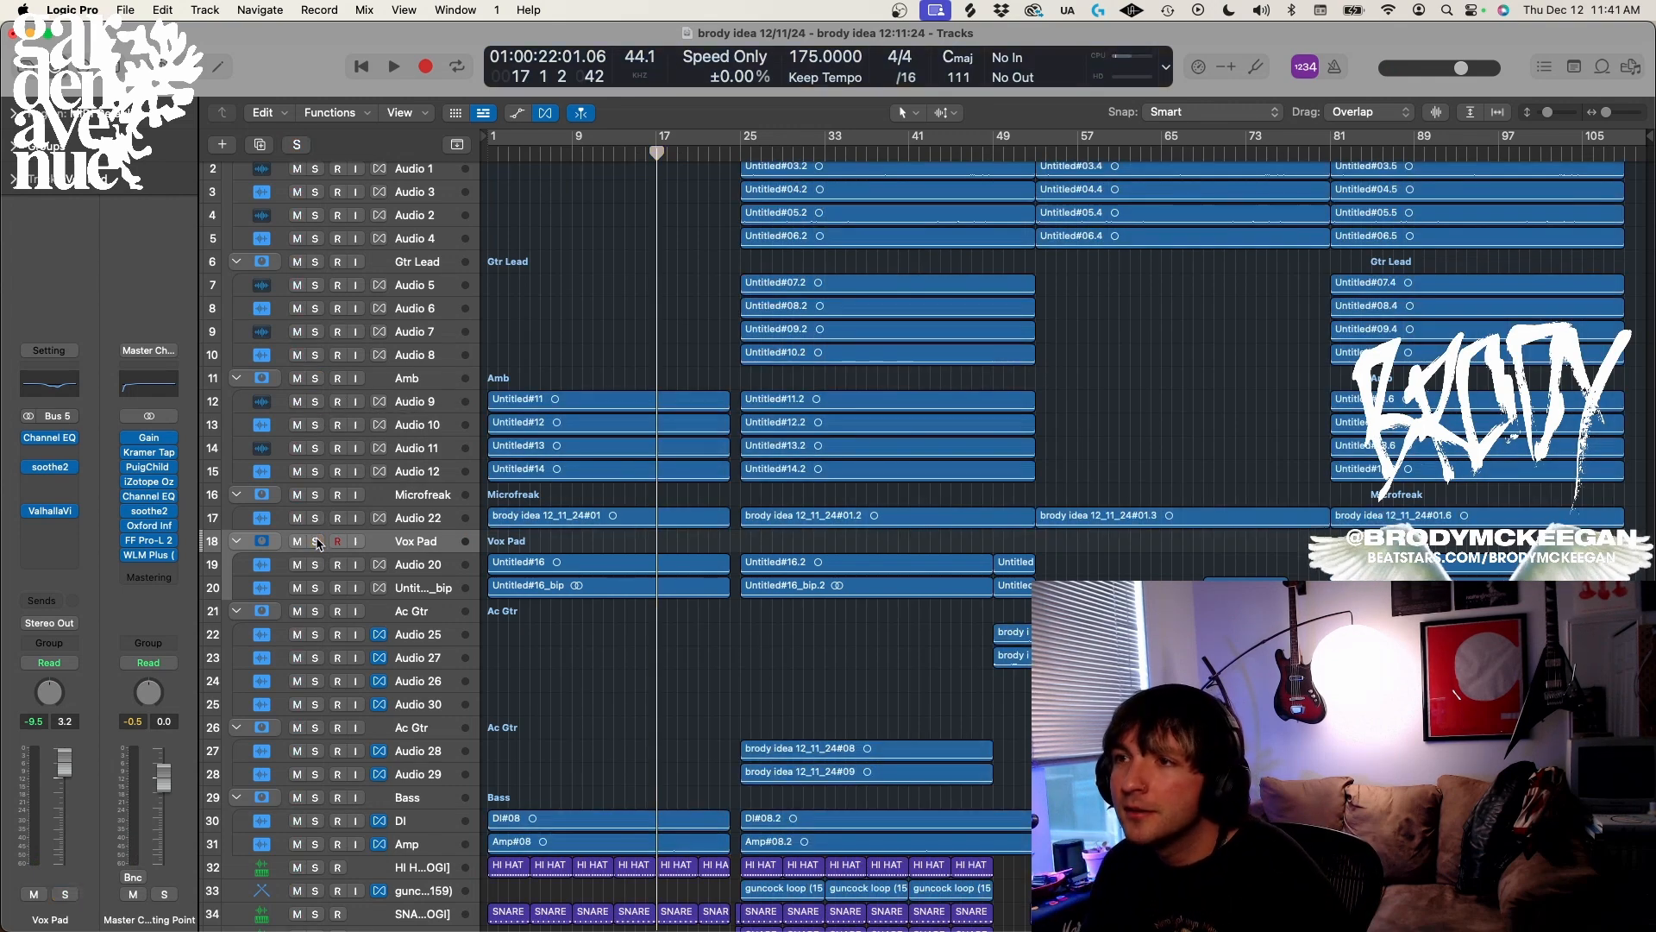
Play the full mix from bar 49 and solo the first Ac Gtr stack during playback
{"action": "scroll", "coordinate": [708, 496], "scroll_direction": "down", "scroll_amount": 1}
{"action": "scroll", "coordinate": [709, 500], "scroll_direction": "down", "scroll_amount": 3}
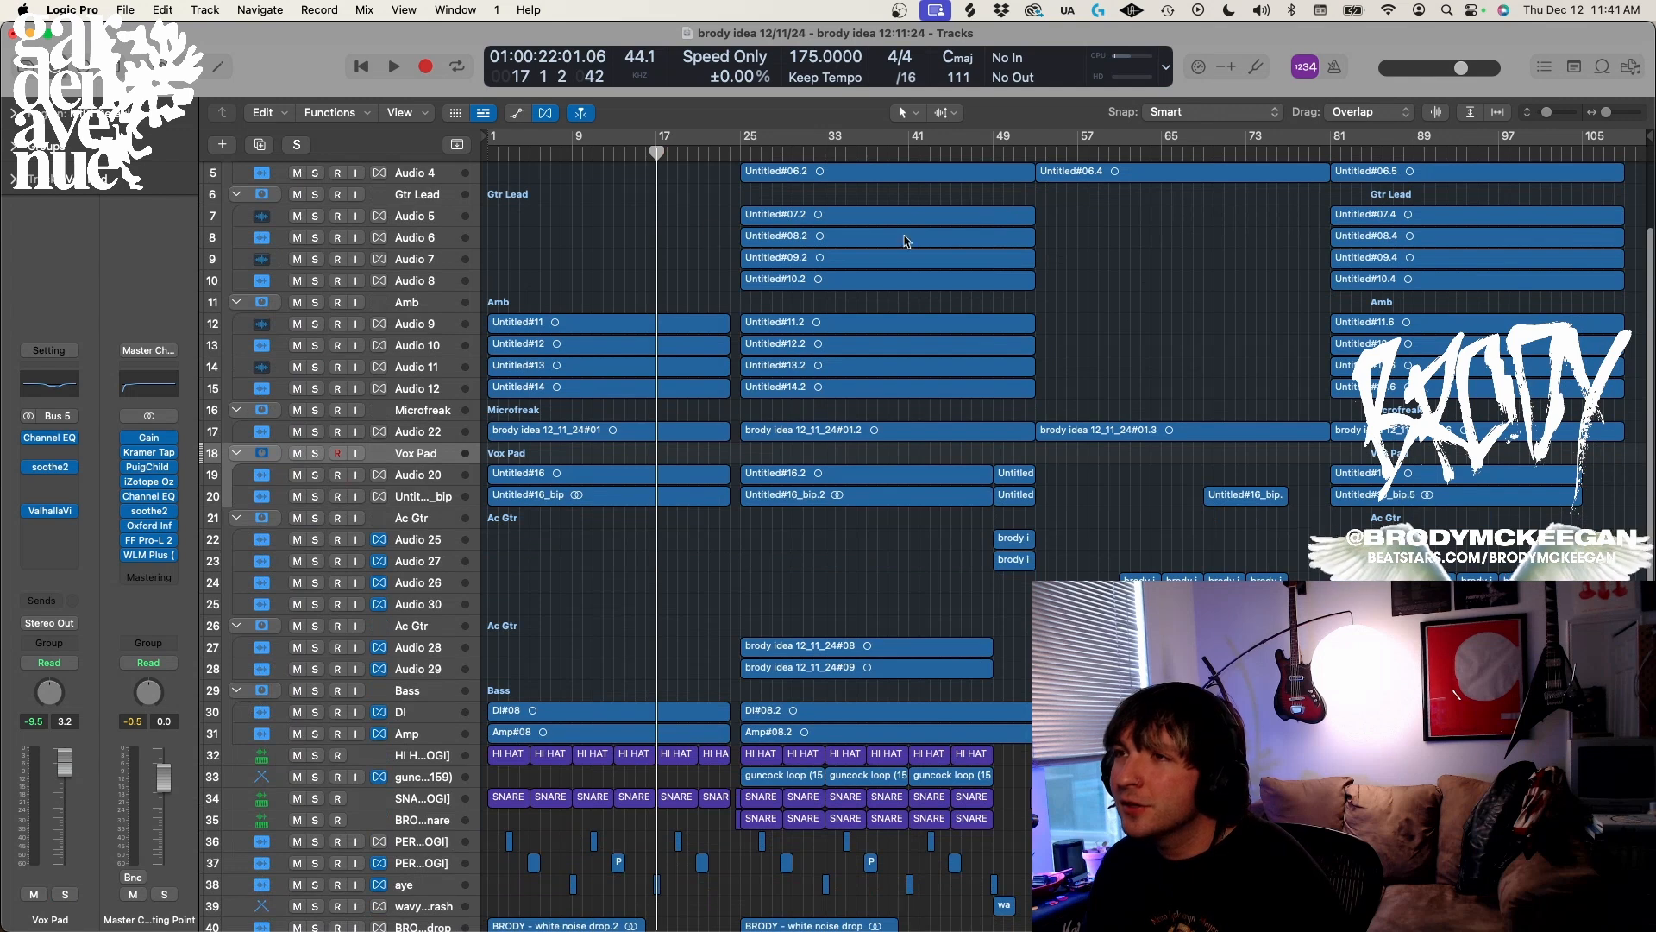
{"action": "left_click_drag", "start_coordinate": [1003, 149], "coordinate": [993, 152]}
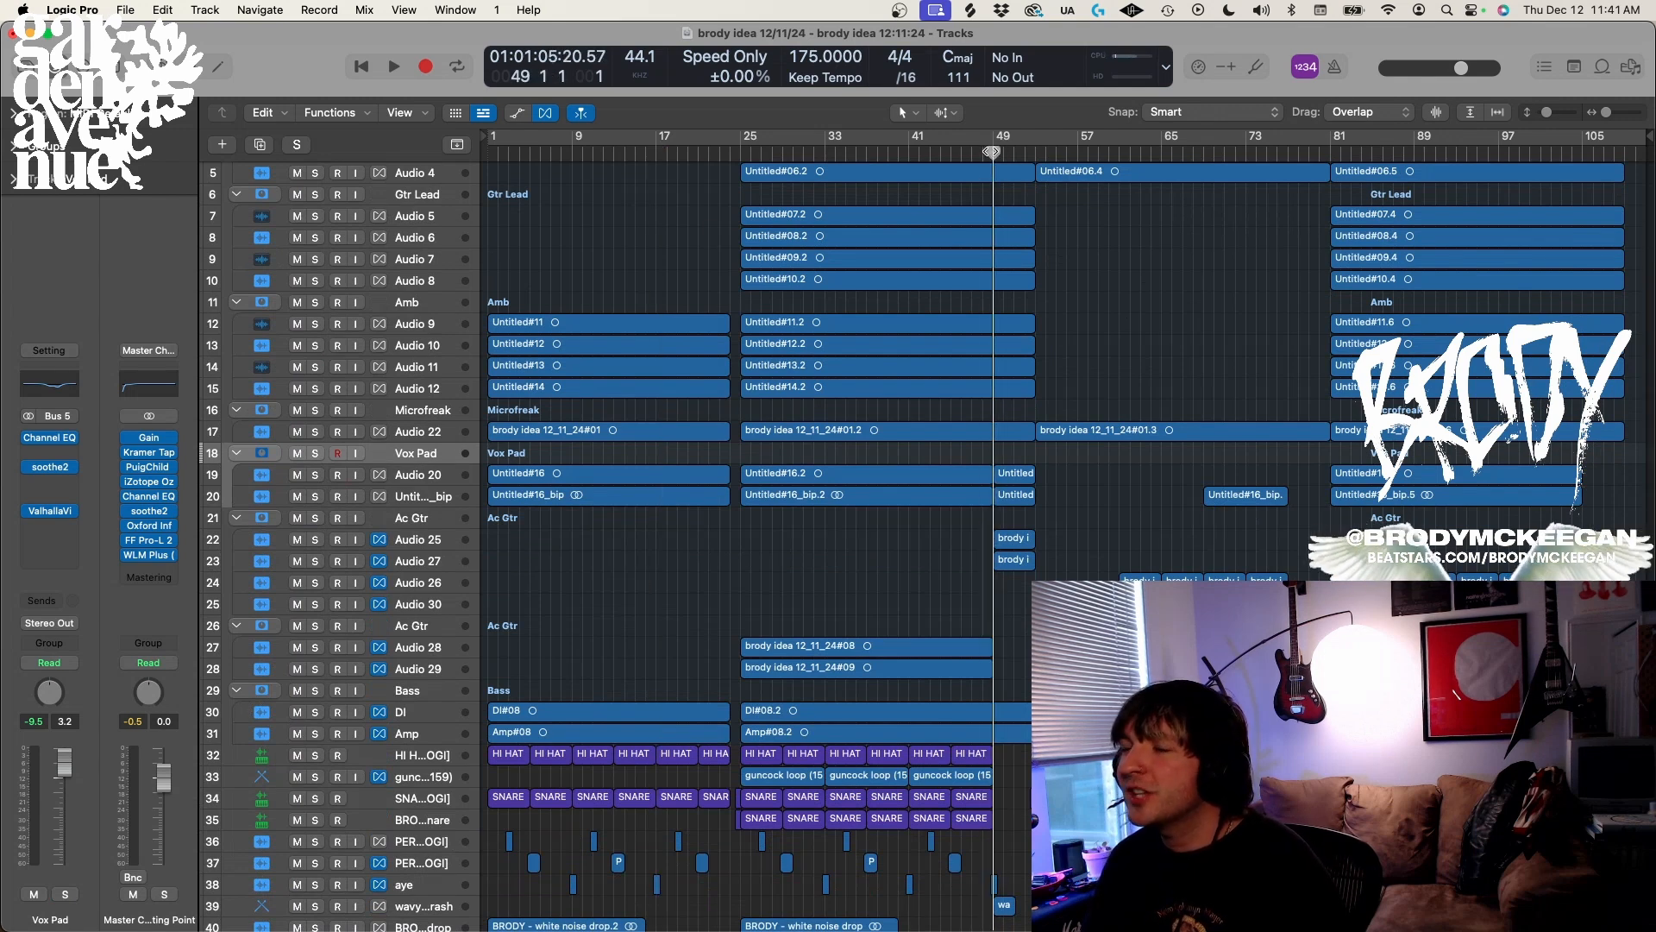
{"action": "key", "text": "space"}
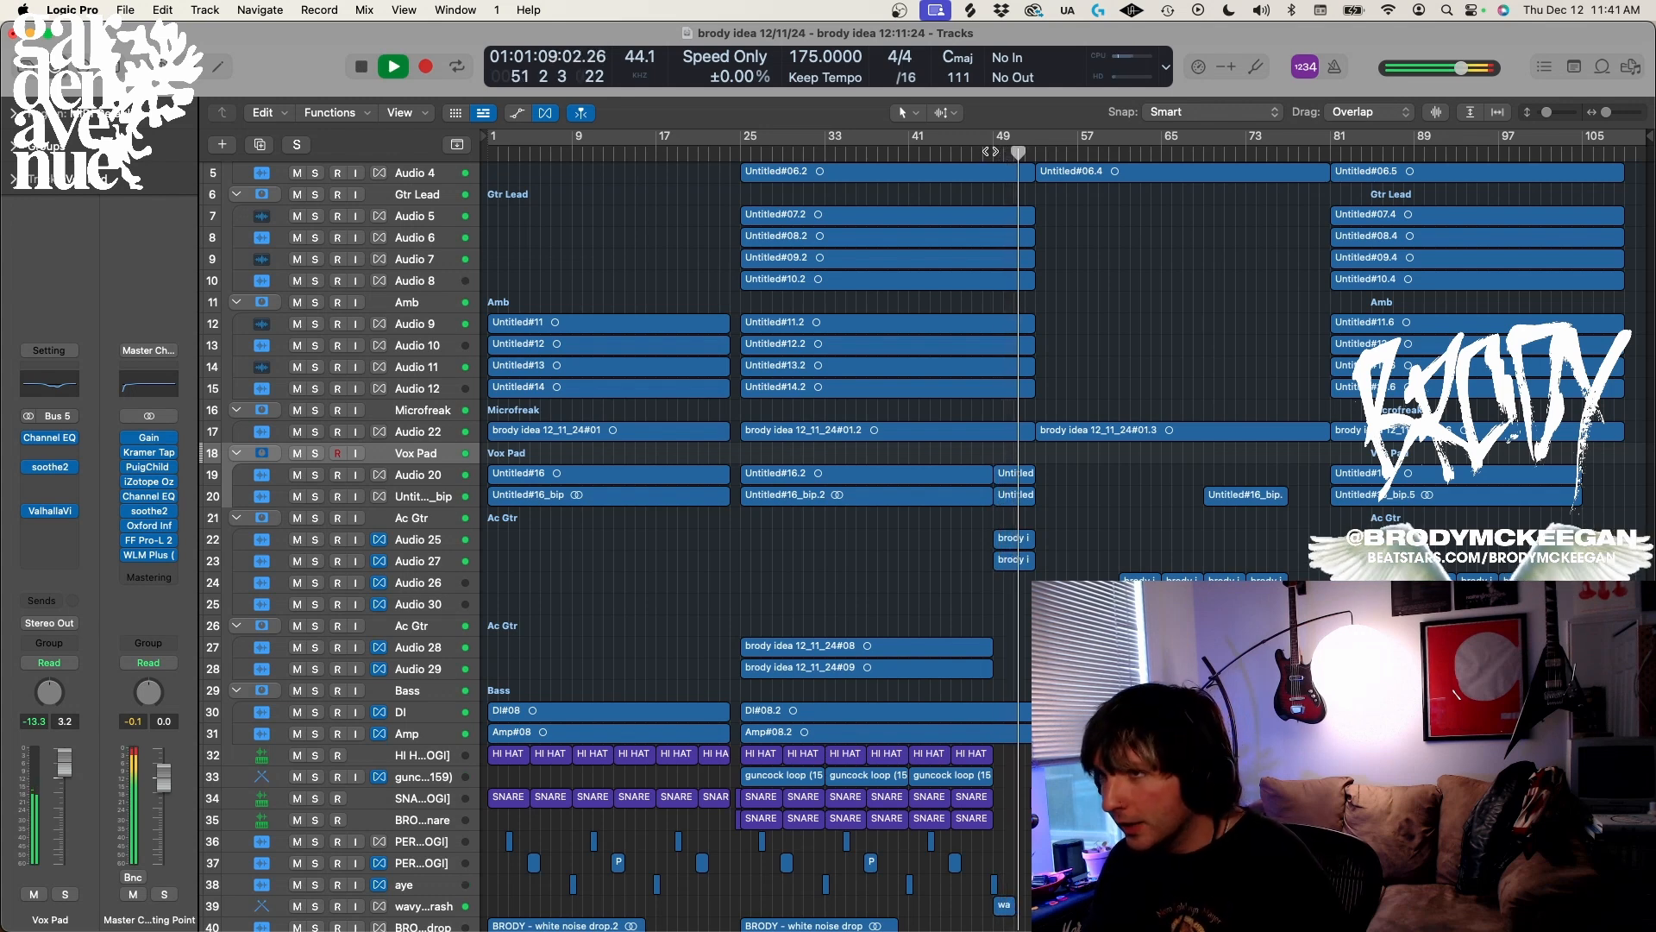
{"action": "left_click", "coordinate": [316, 517]}
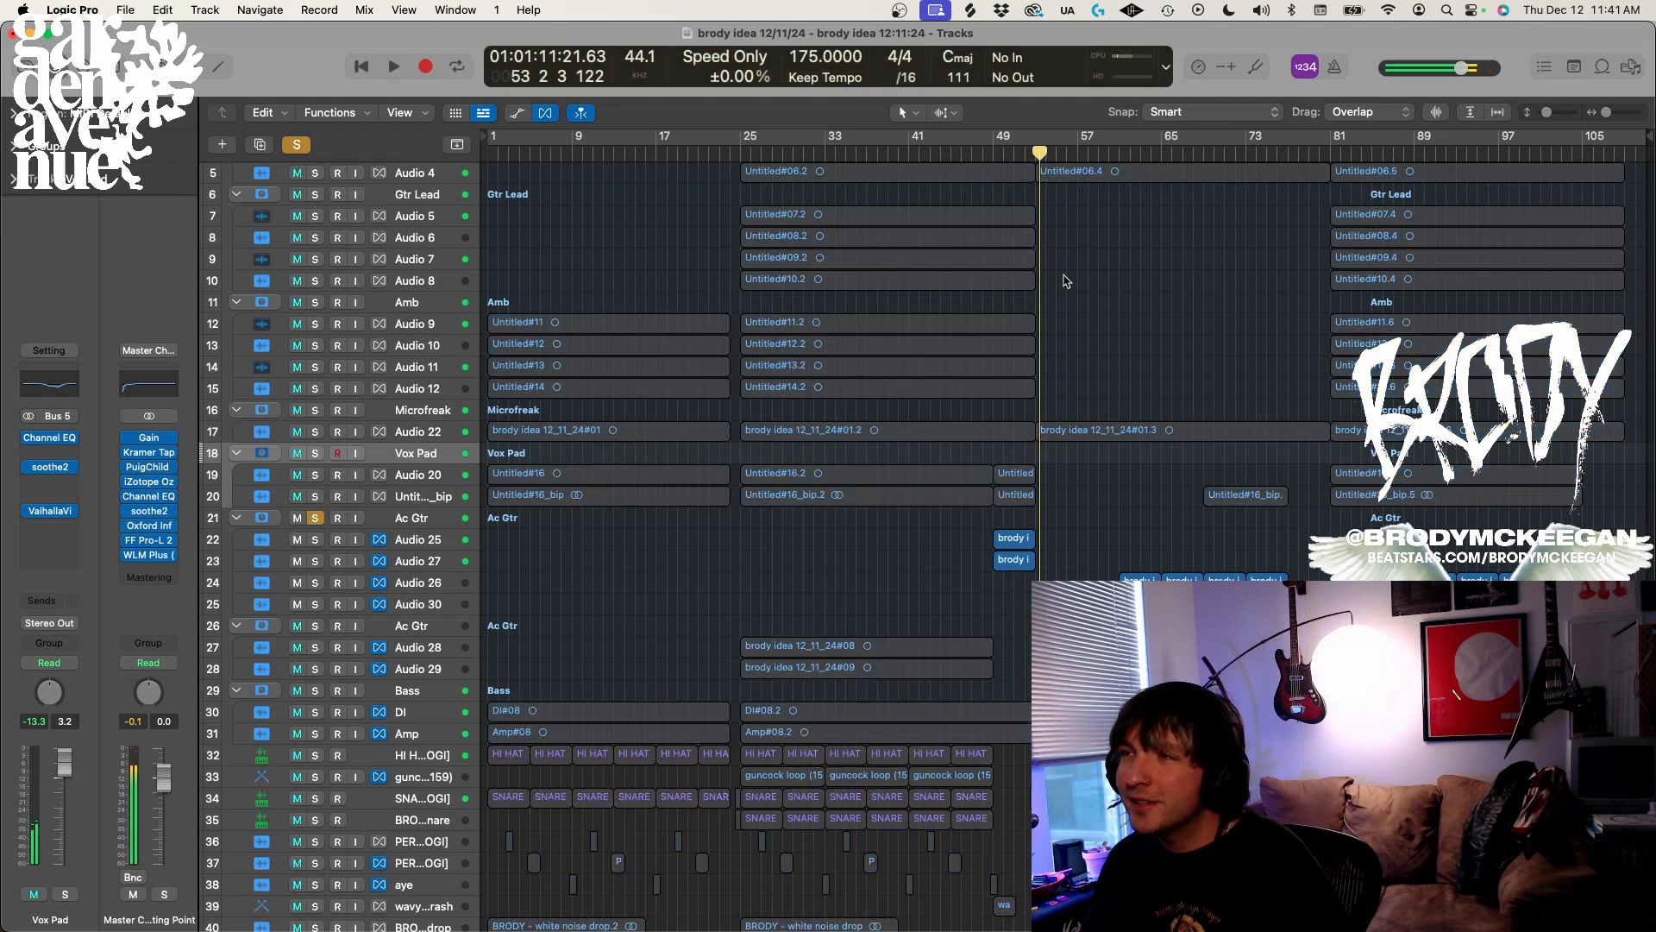
Replay the soloed first Ac Gtr stack from bar 48 and stop around bar 53
{"action": "left_click", "coordinate": [981, 153]}
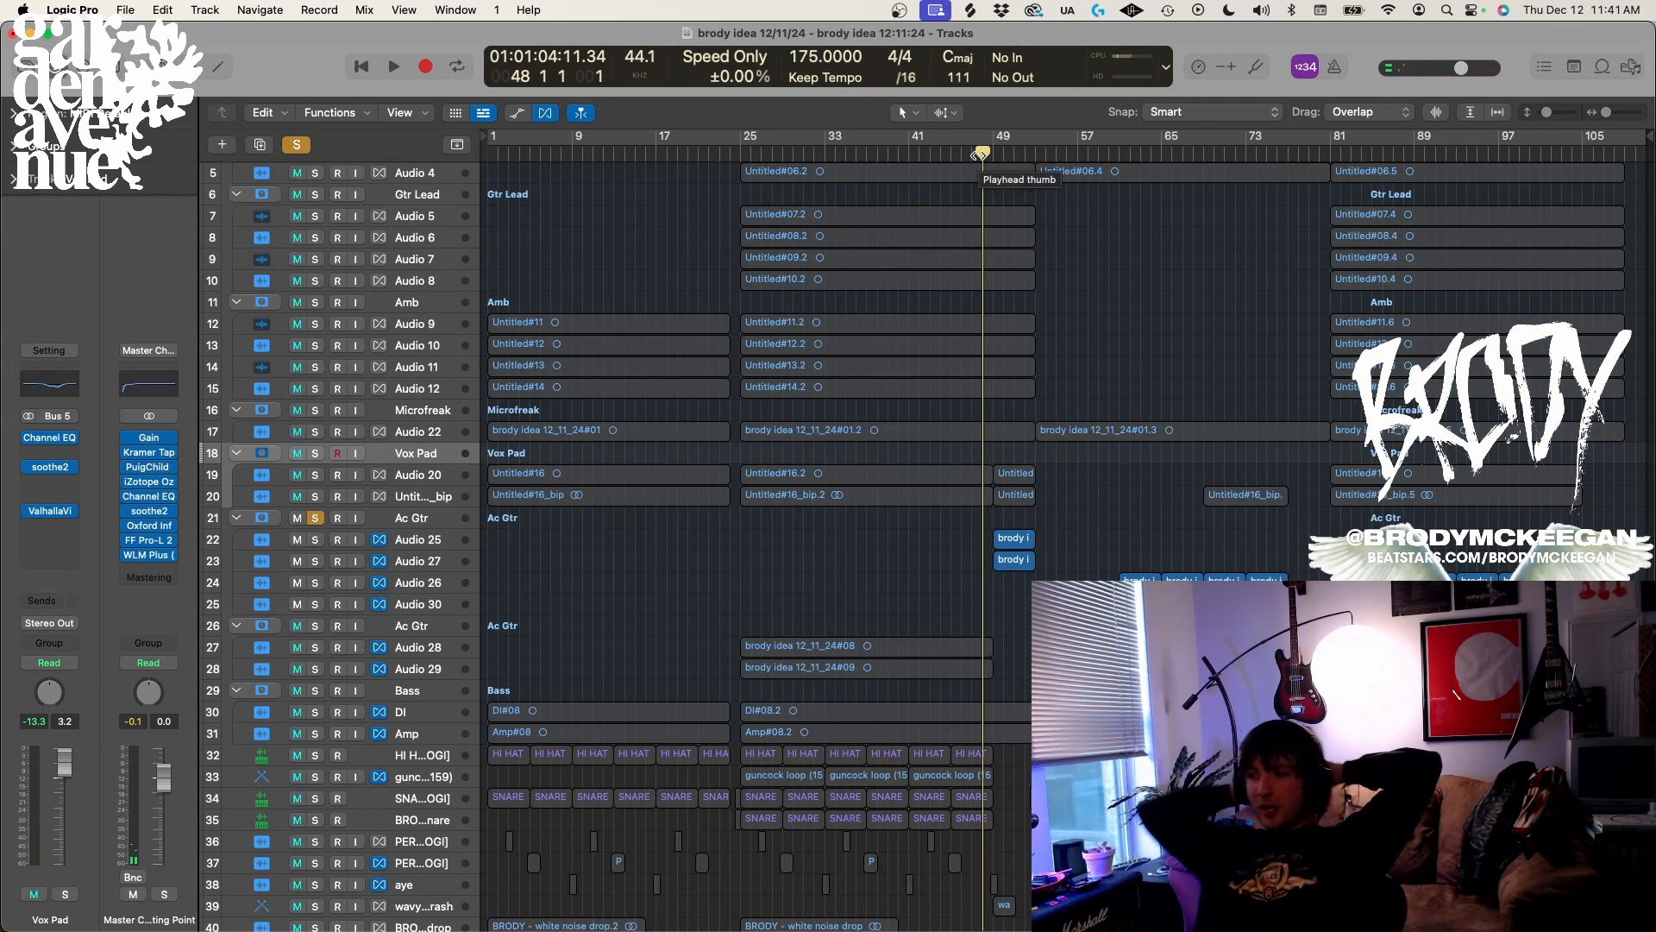
{"action": "key", "text": "space"}
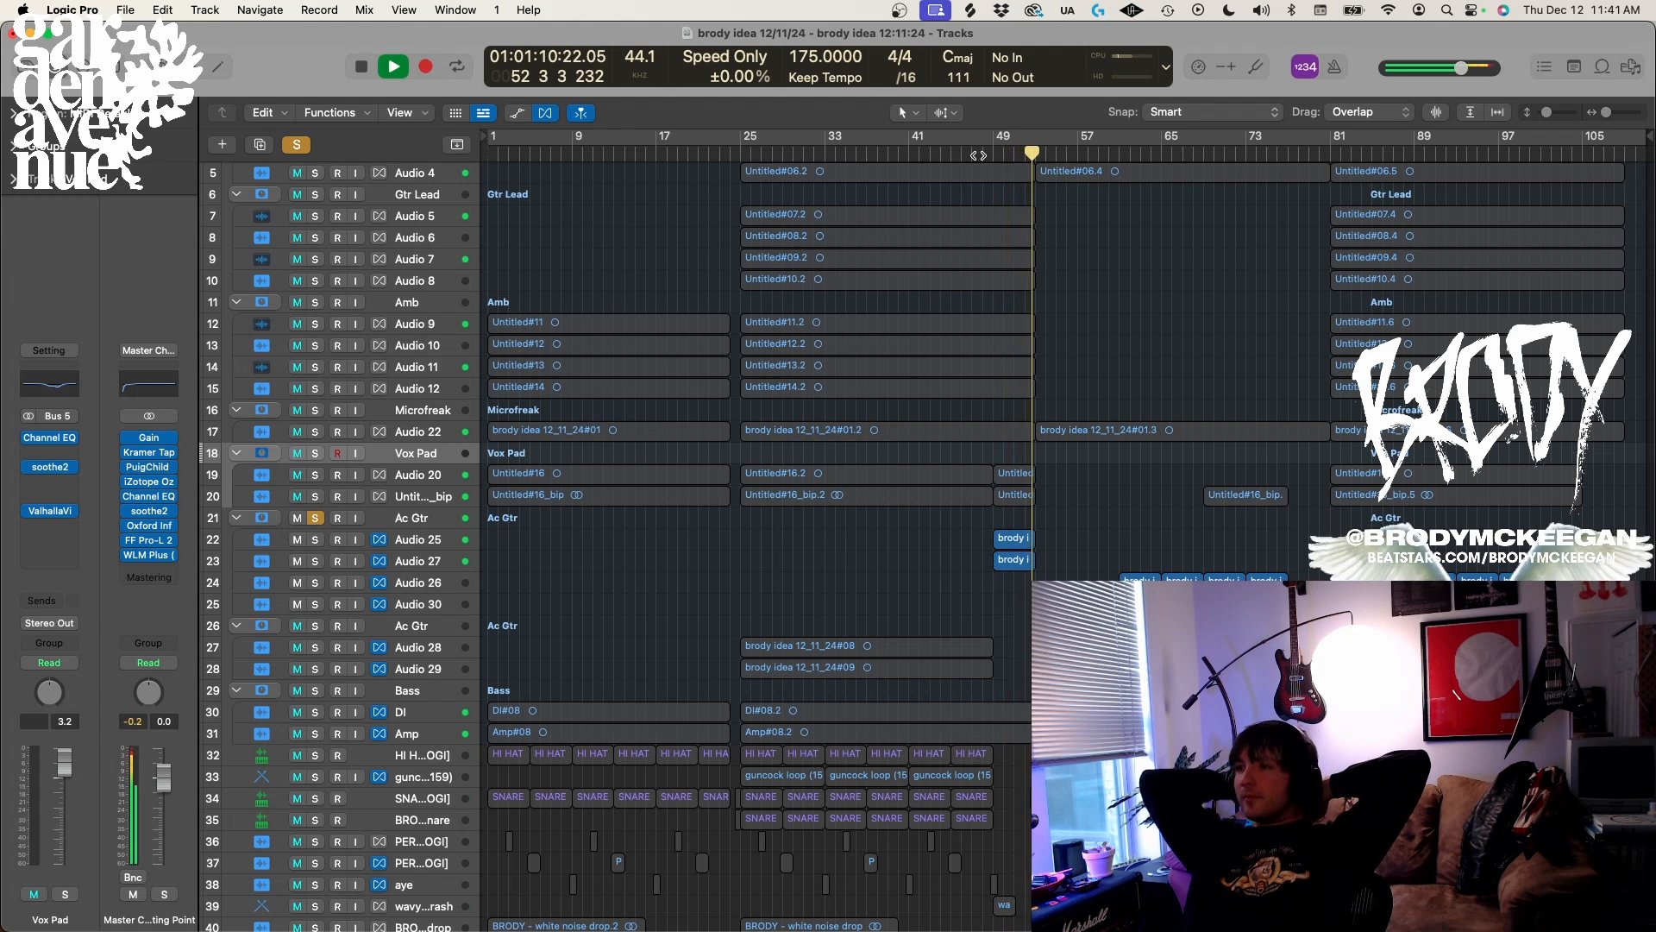
{"action": "key", "text": "space"}
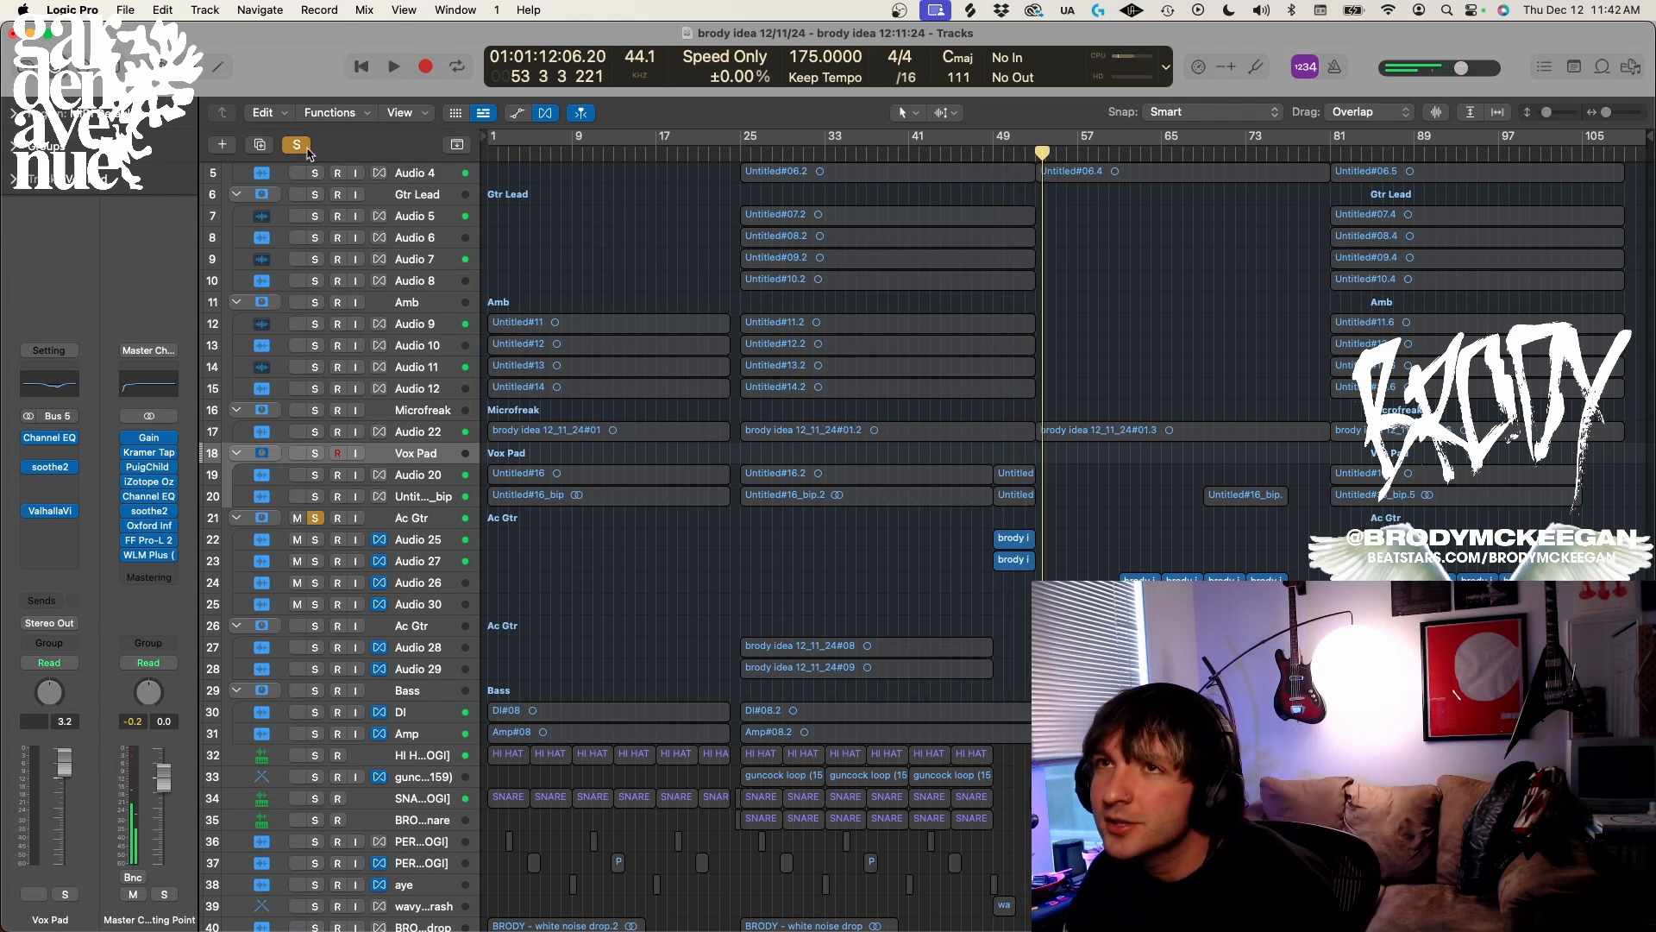
Clear all solos, select the Audio 22 track, and play the full mix from bar 53
{"action": "left_click", "coordinate": [296, 144]}
{"action": "key", "text": "super+a"}
{"action": "mouse_move", "coordinate": [634, 249]}
{"action": "left_mouse_down"}
{"action": "mouse_move", "coordinate": [637, 453]}
{"action": "mouse_move", "coordinate": [634, 262]}
{"action": "left_mouse_up"}
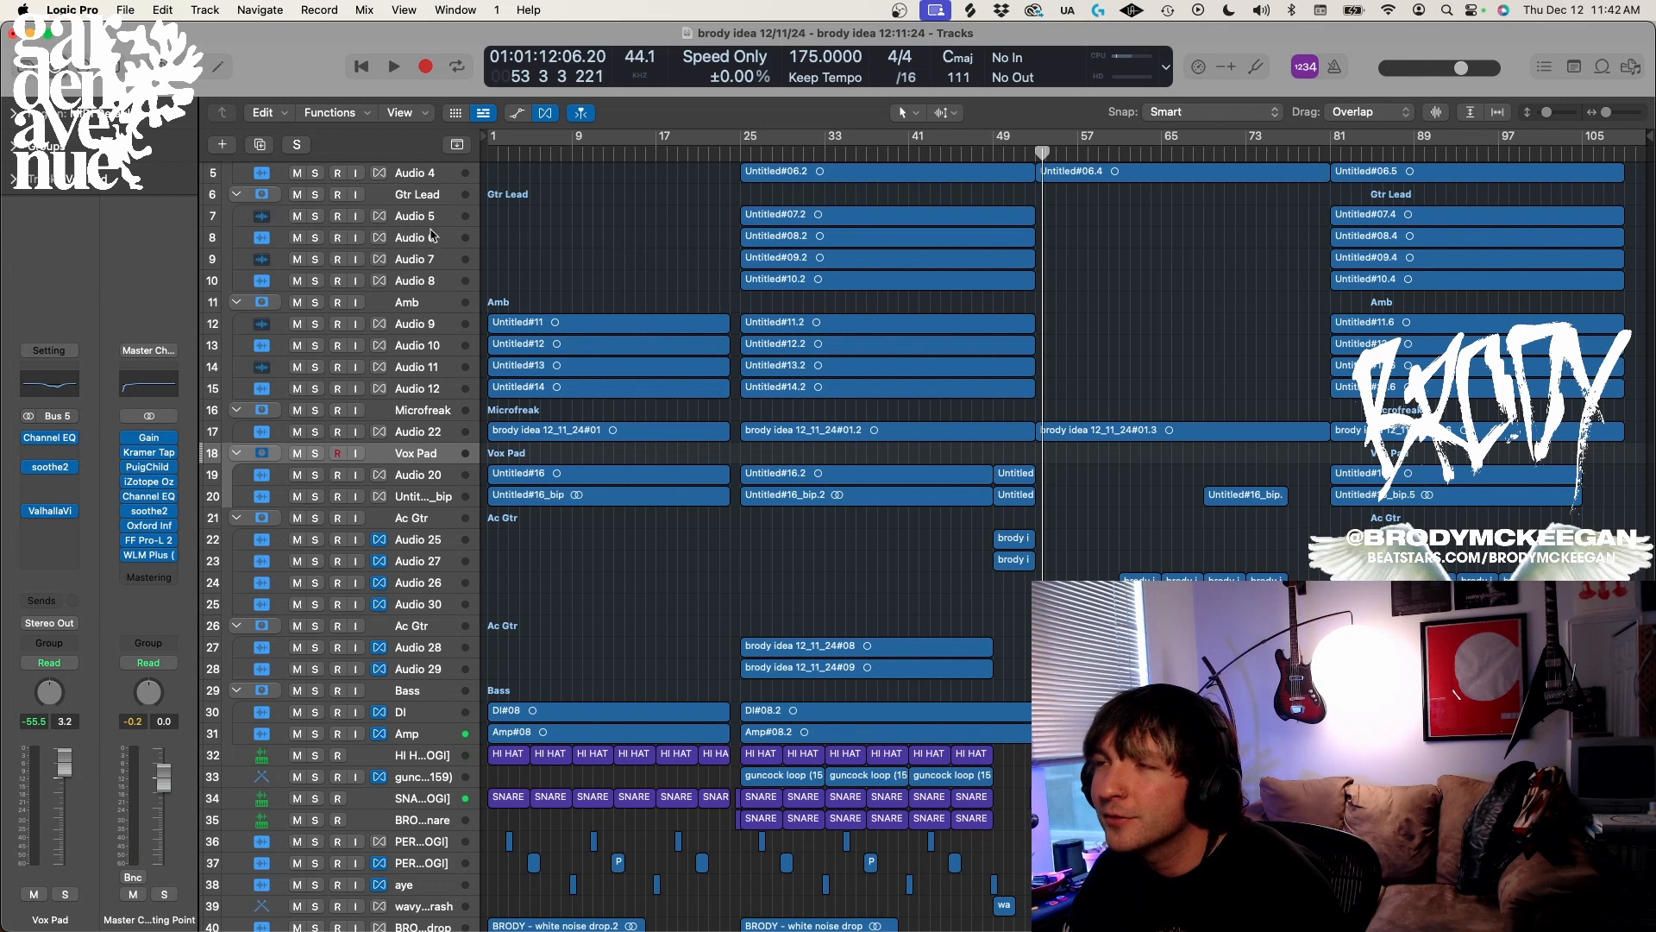
{"action": "left_click", "coordinate": [423, 433]}
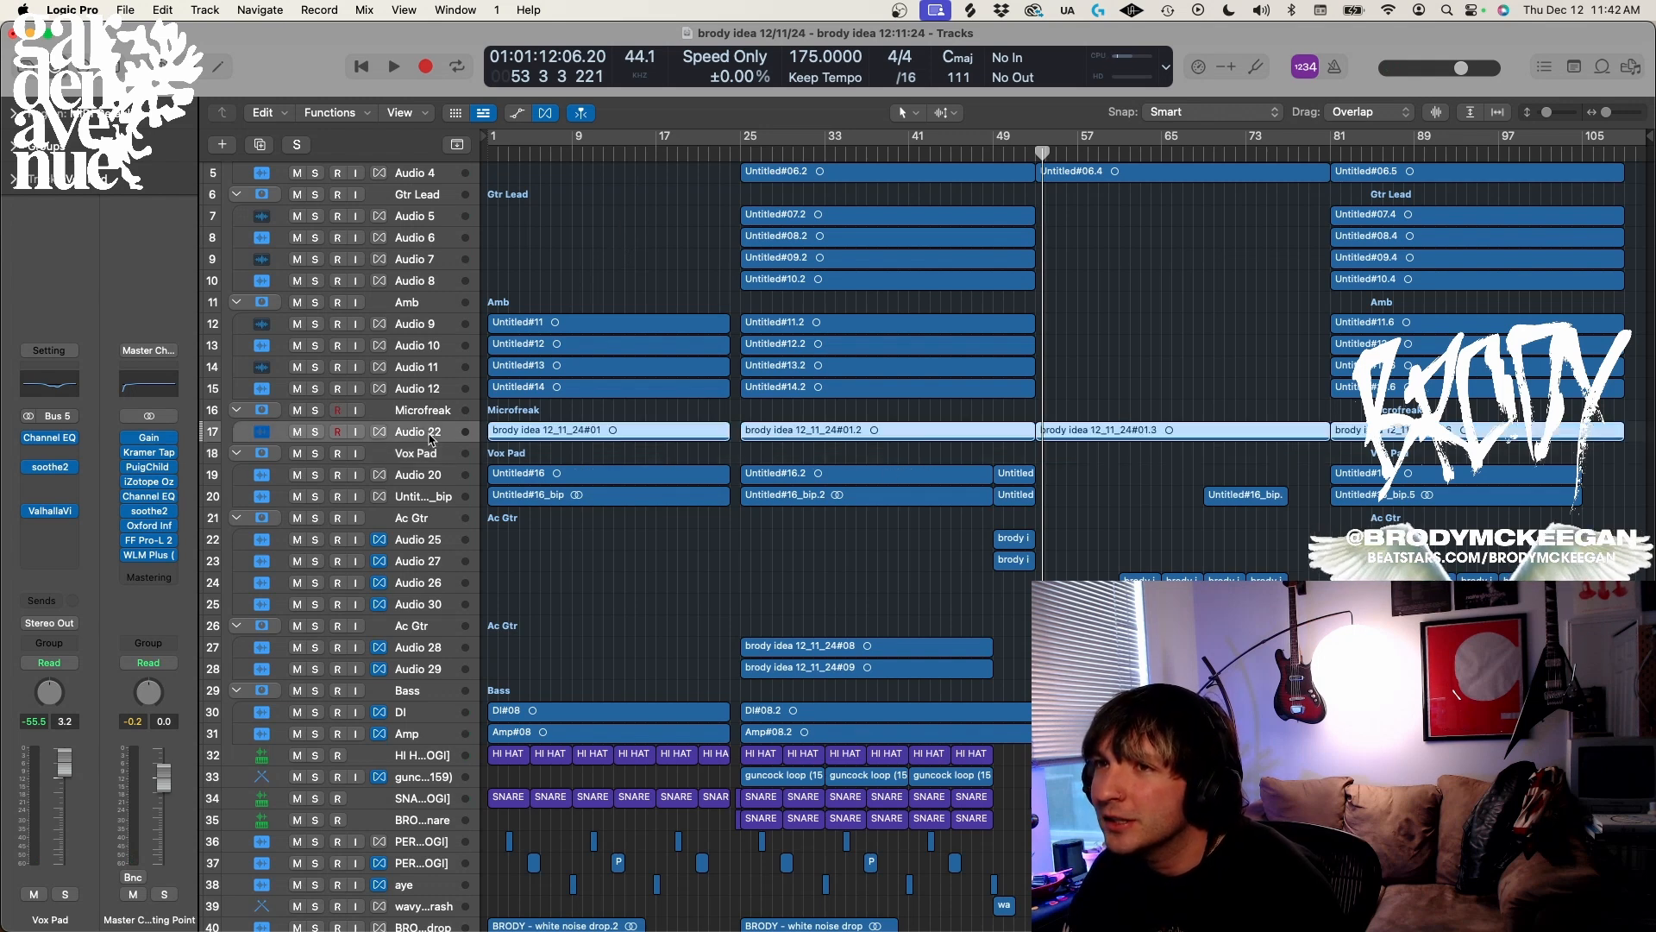
{"action": "left_click", "coordinate": [1039, 152]}
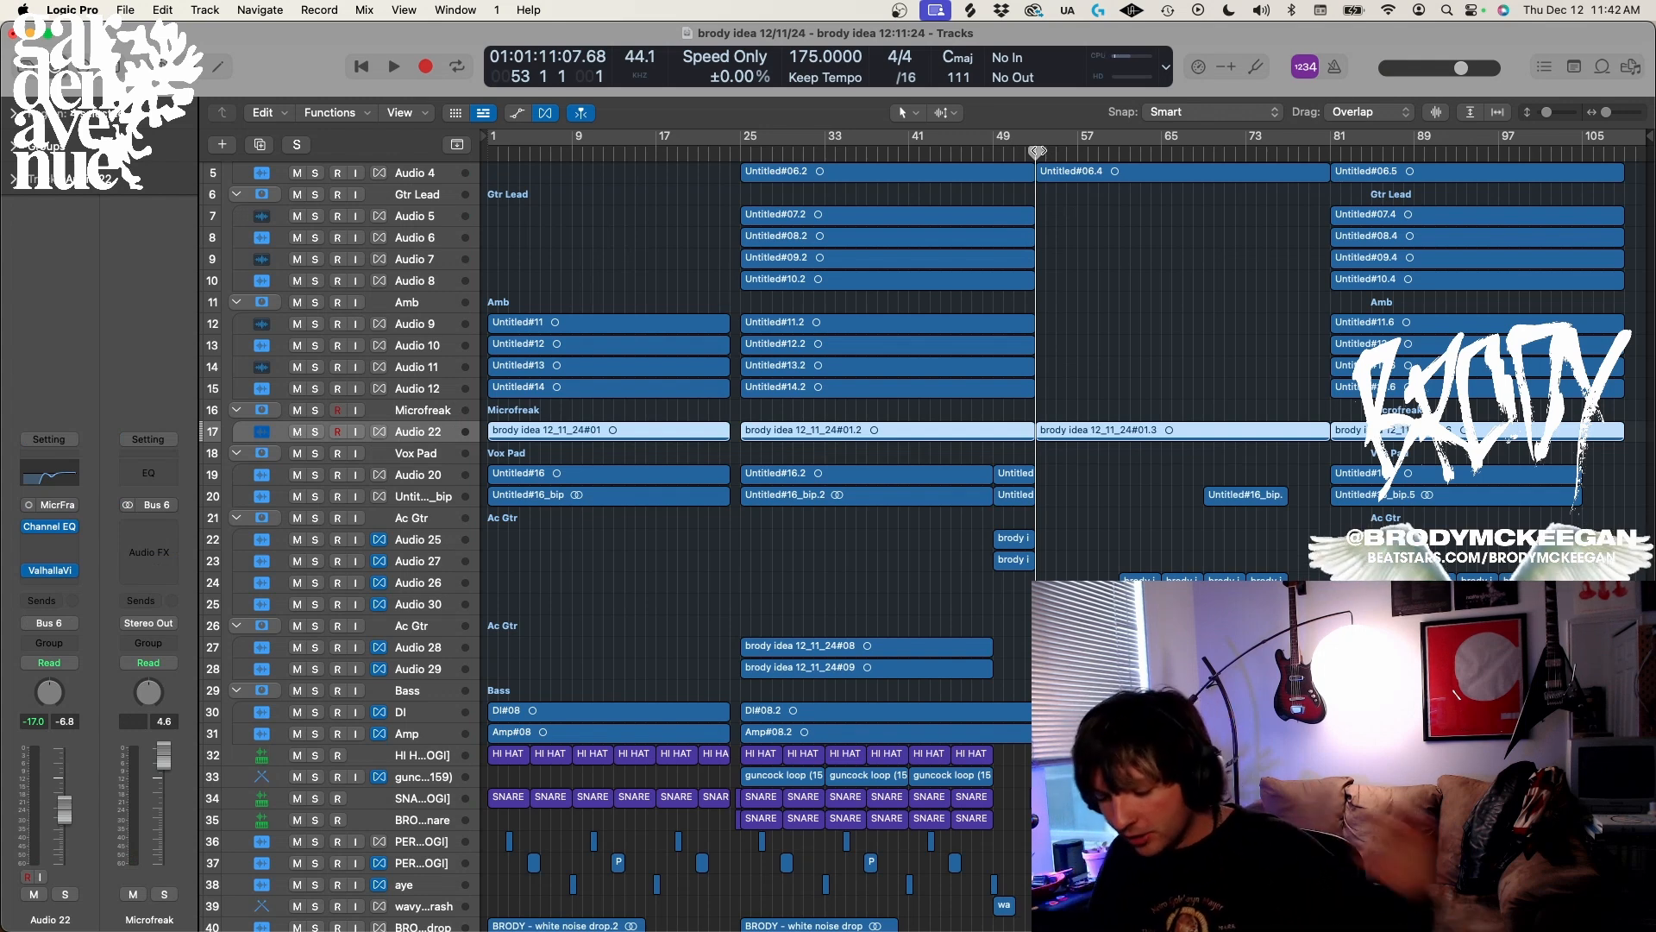
{"action": "key", "text": "space"}
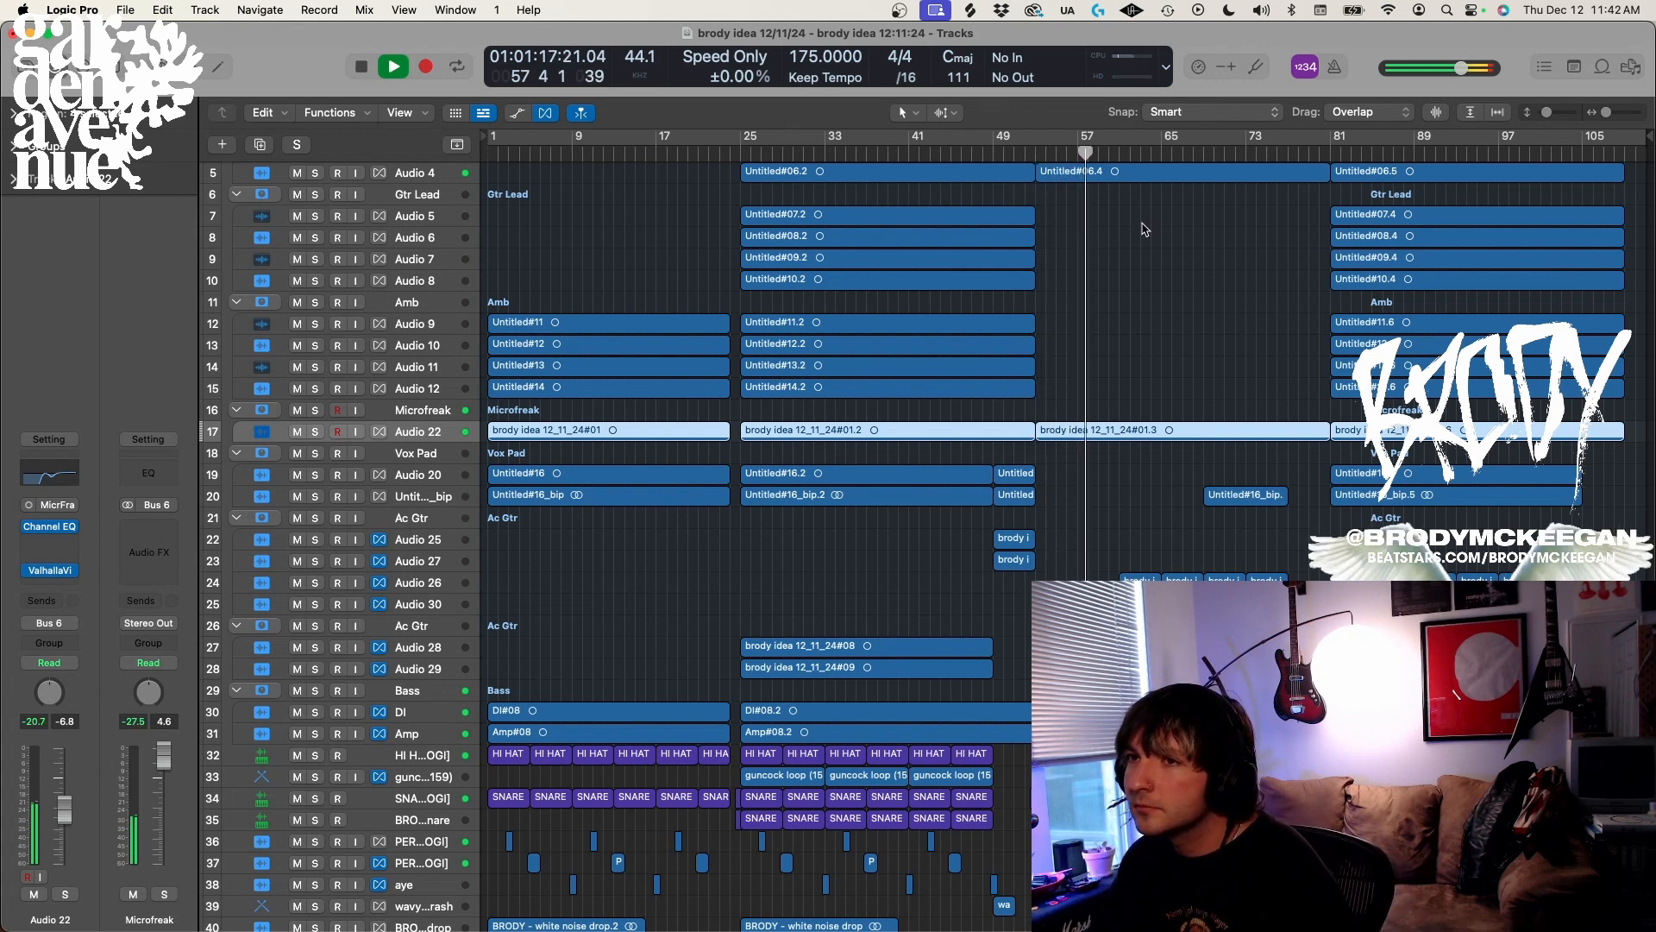
Jump to bar 60 and audition the Audio 26 acoustic guitar track soloed
{"action": "left_click", "coordinate": [1115, 147]}
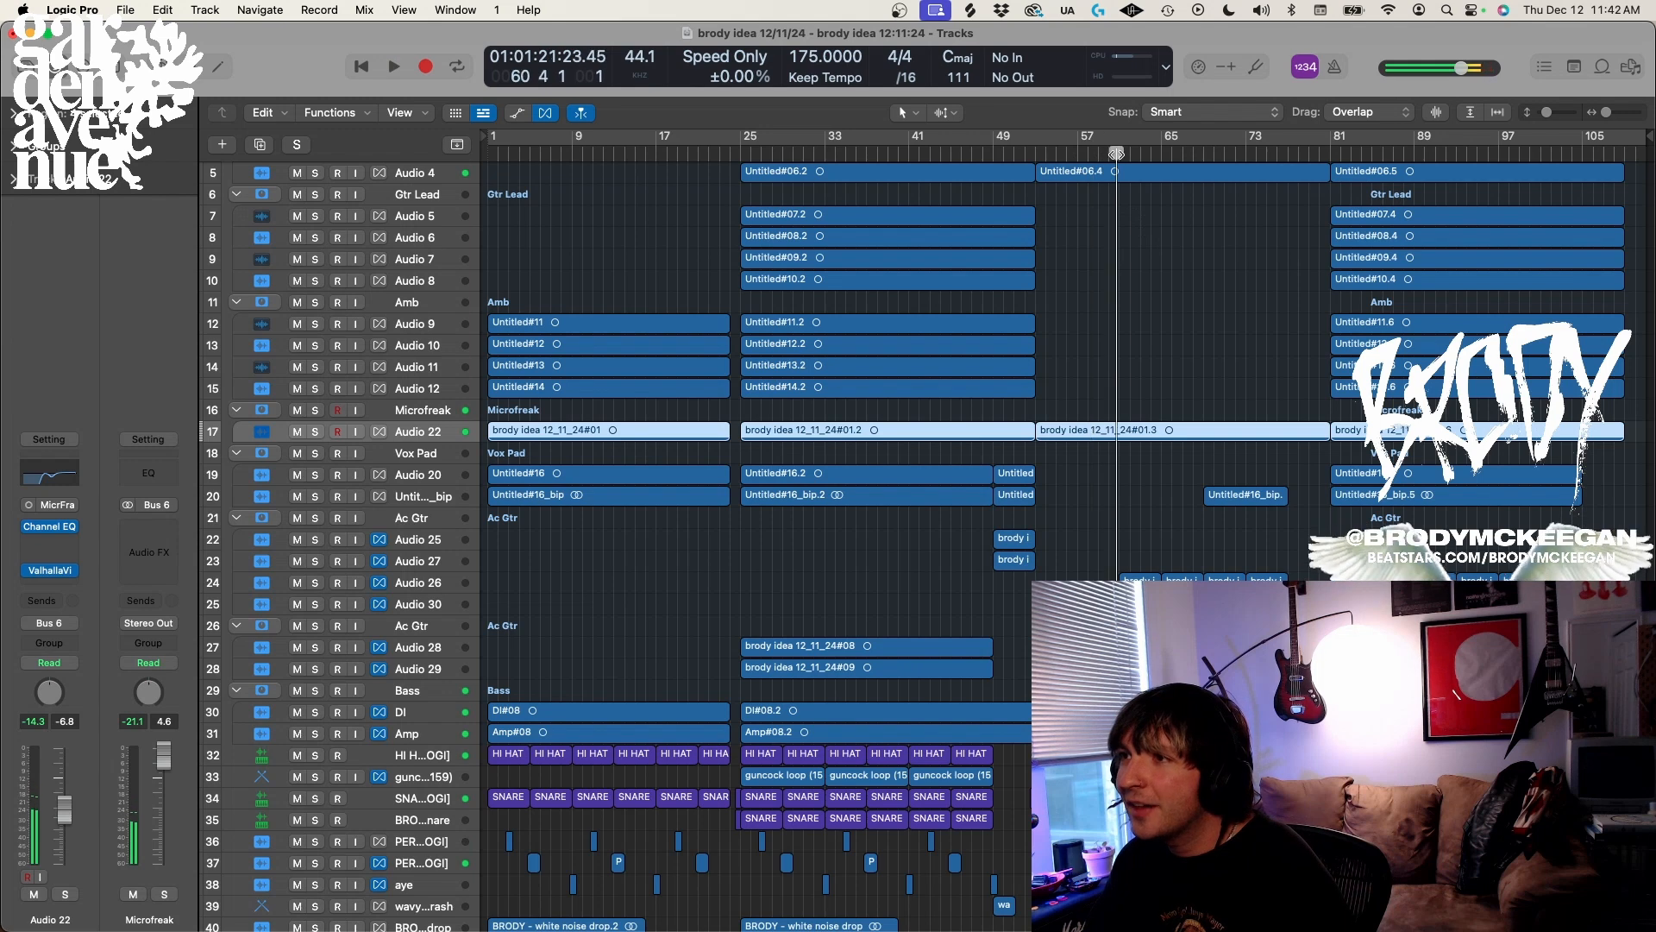
{"action": "left_click", "coordinate": [434, 607]}
{"action": "key", "text": "space"}
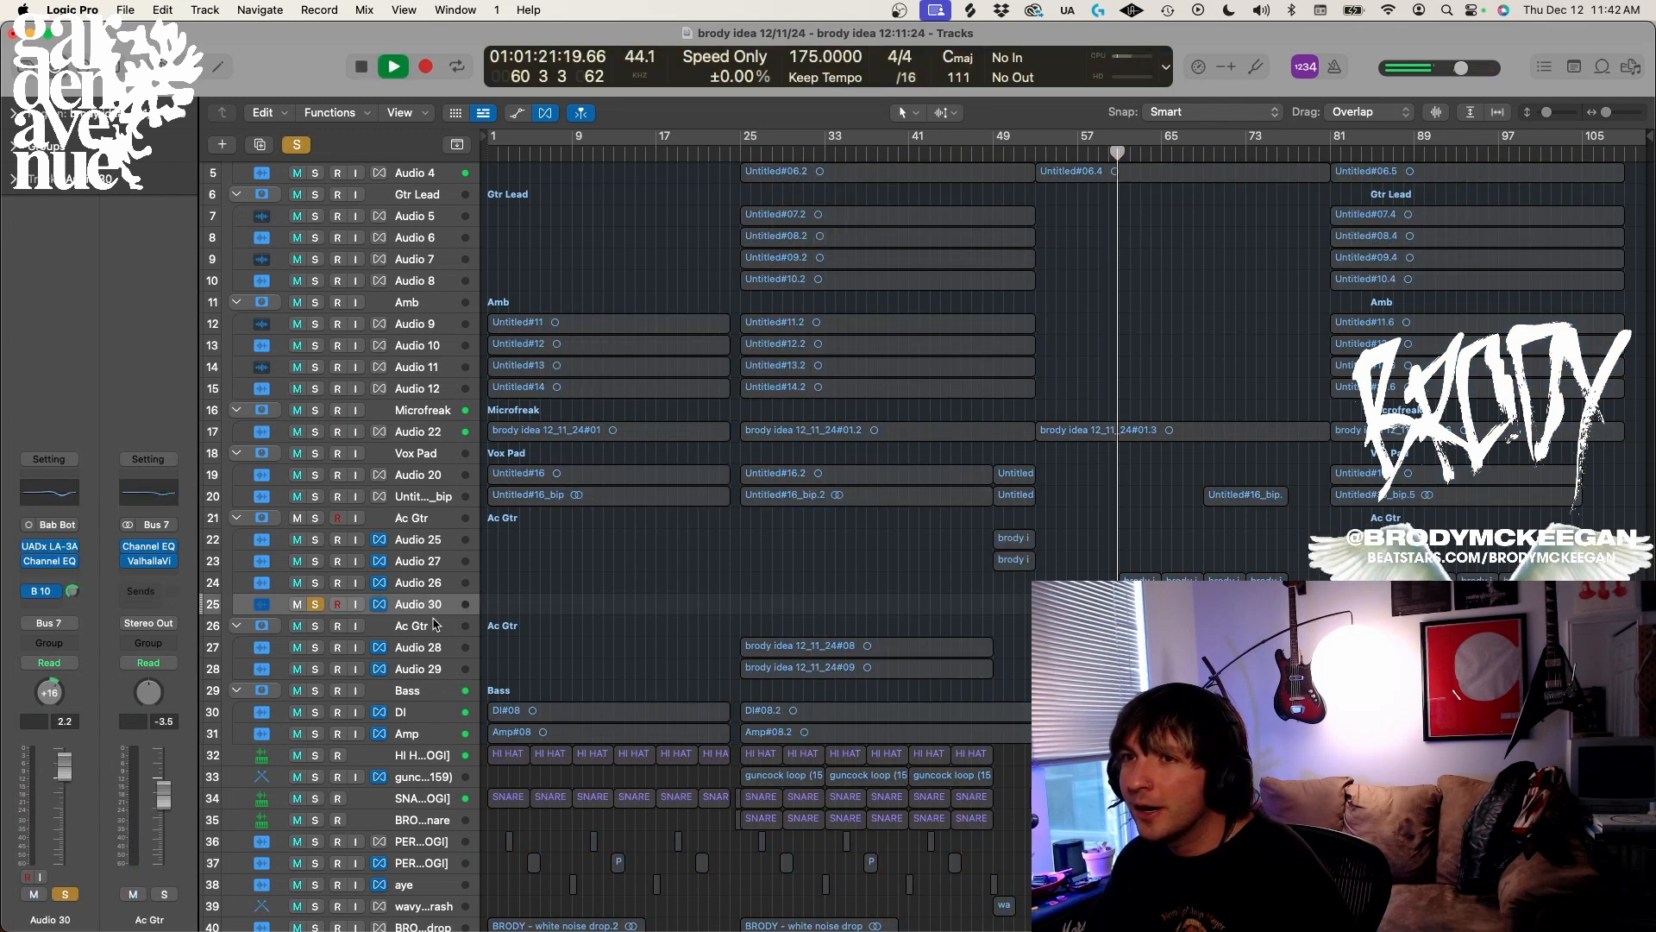
{"action": "left_click", "coordinate": [430, 581]}
{"action": "key", "text": "s"}
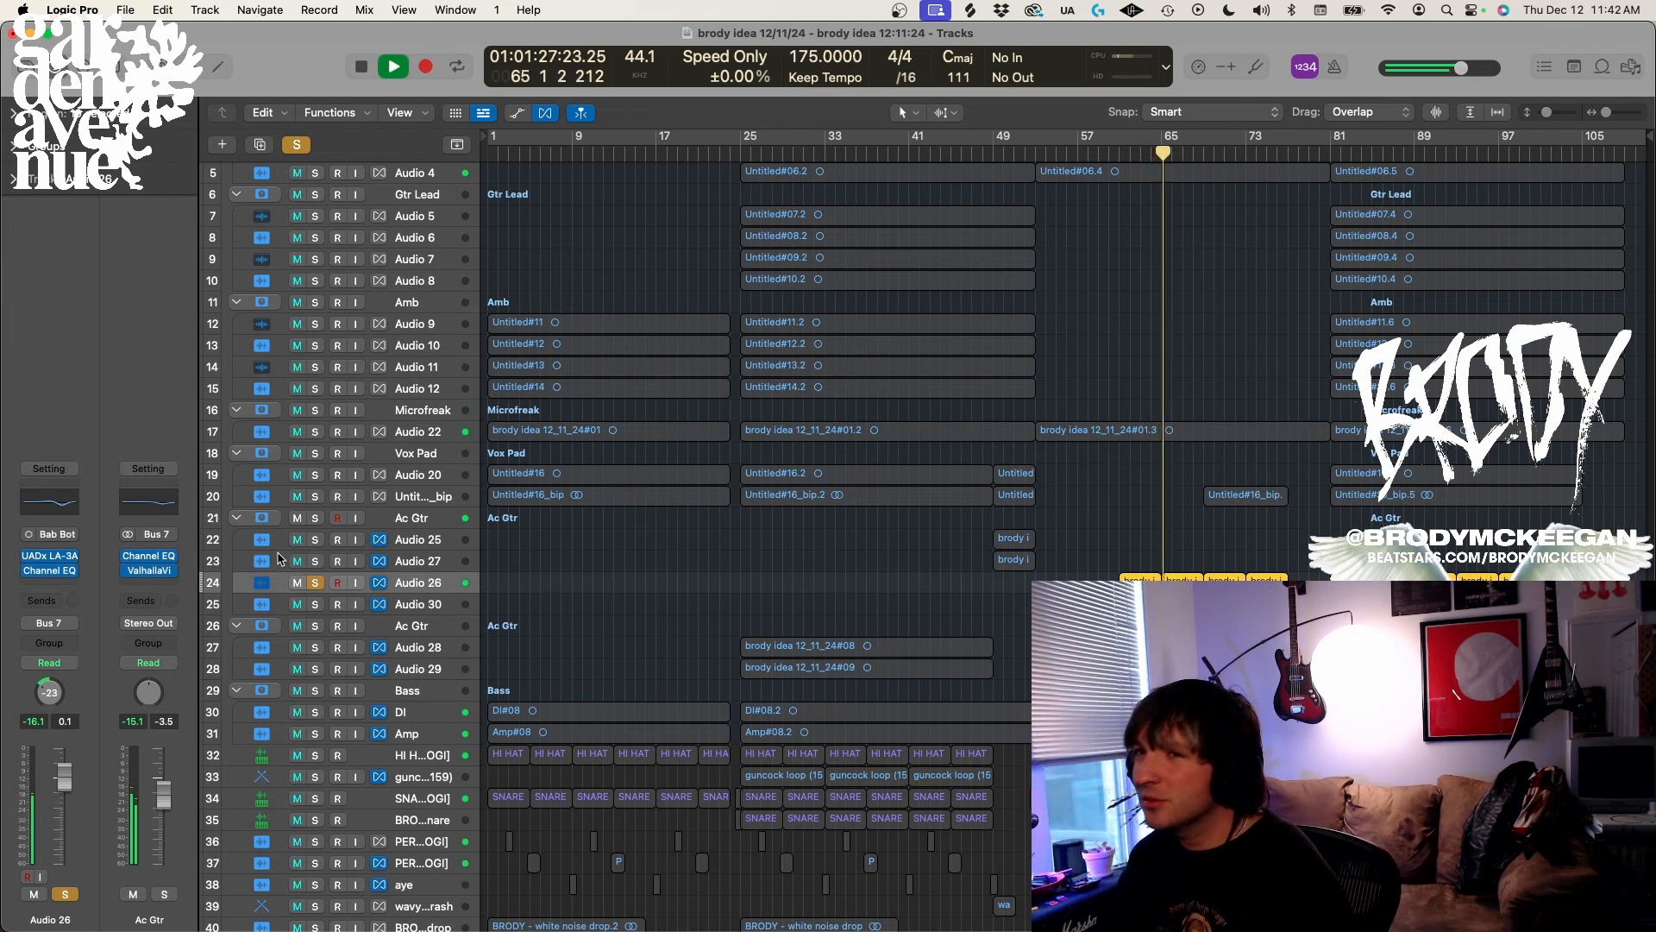
Clear the Audio 26 solo, listen to it within the full mix, and stop around bar 71
{"action": "left_click", "coordinate": [316, 582]}
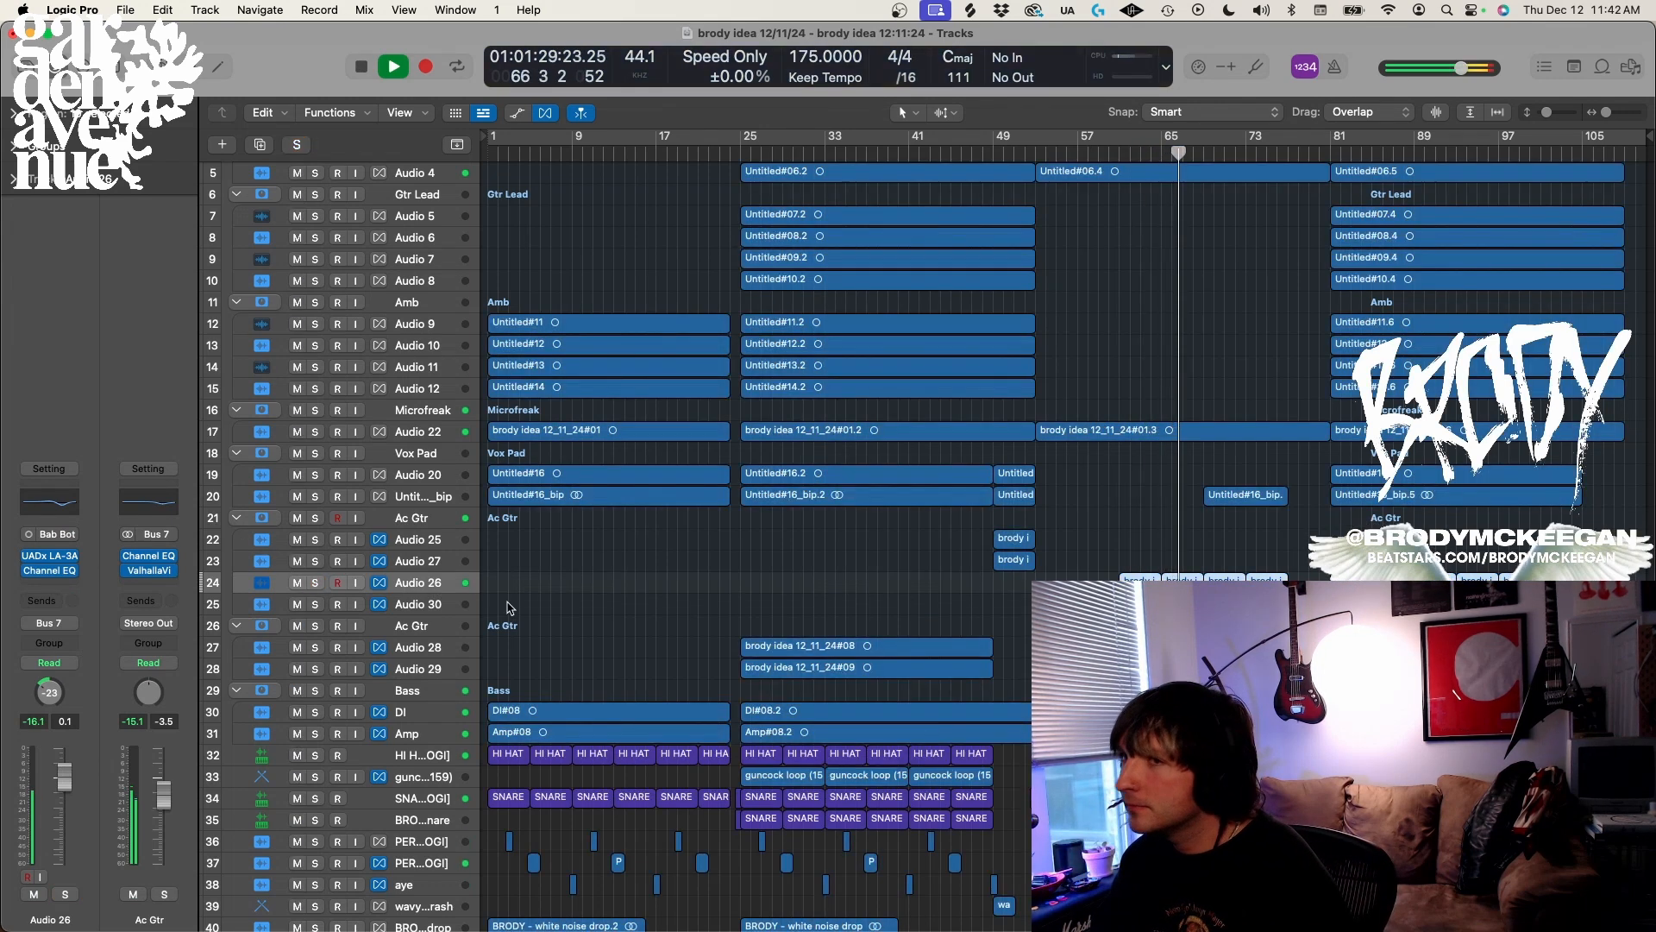
{"action": "left_click", "coordinate": [297, 583]}
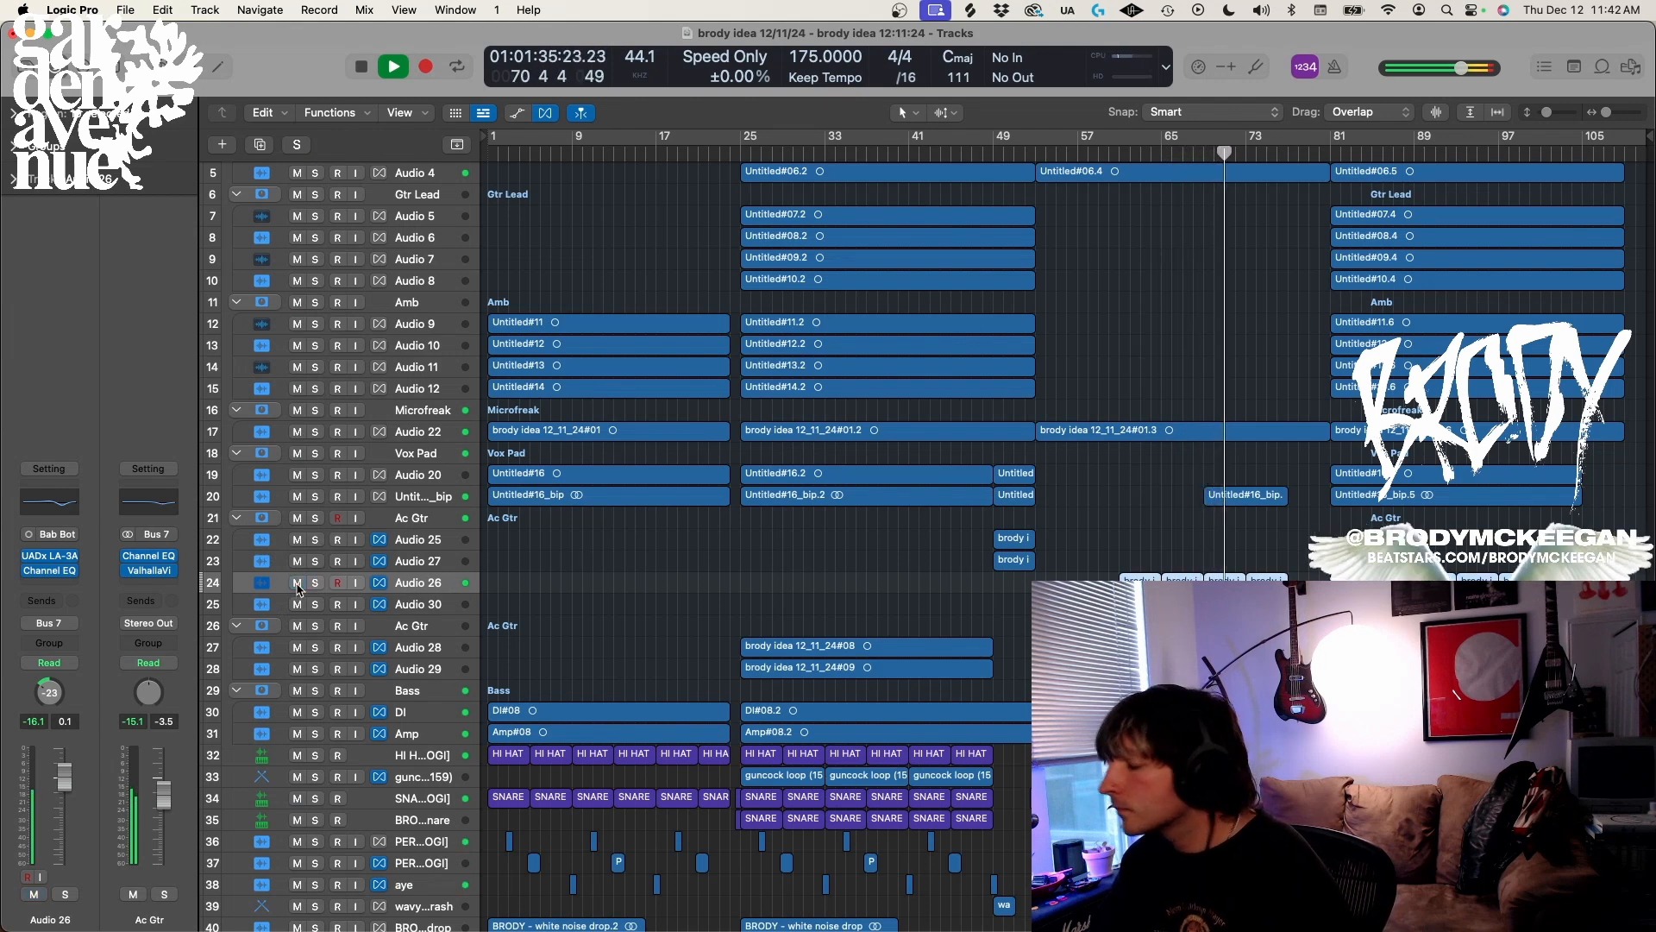
{"action": "key", "text": "space"}
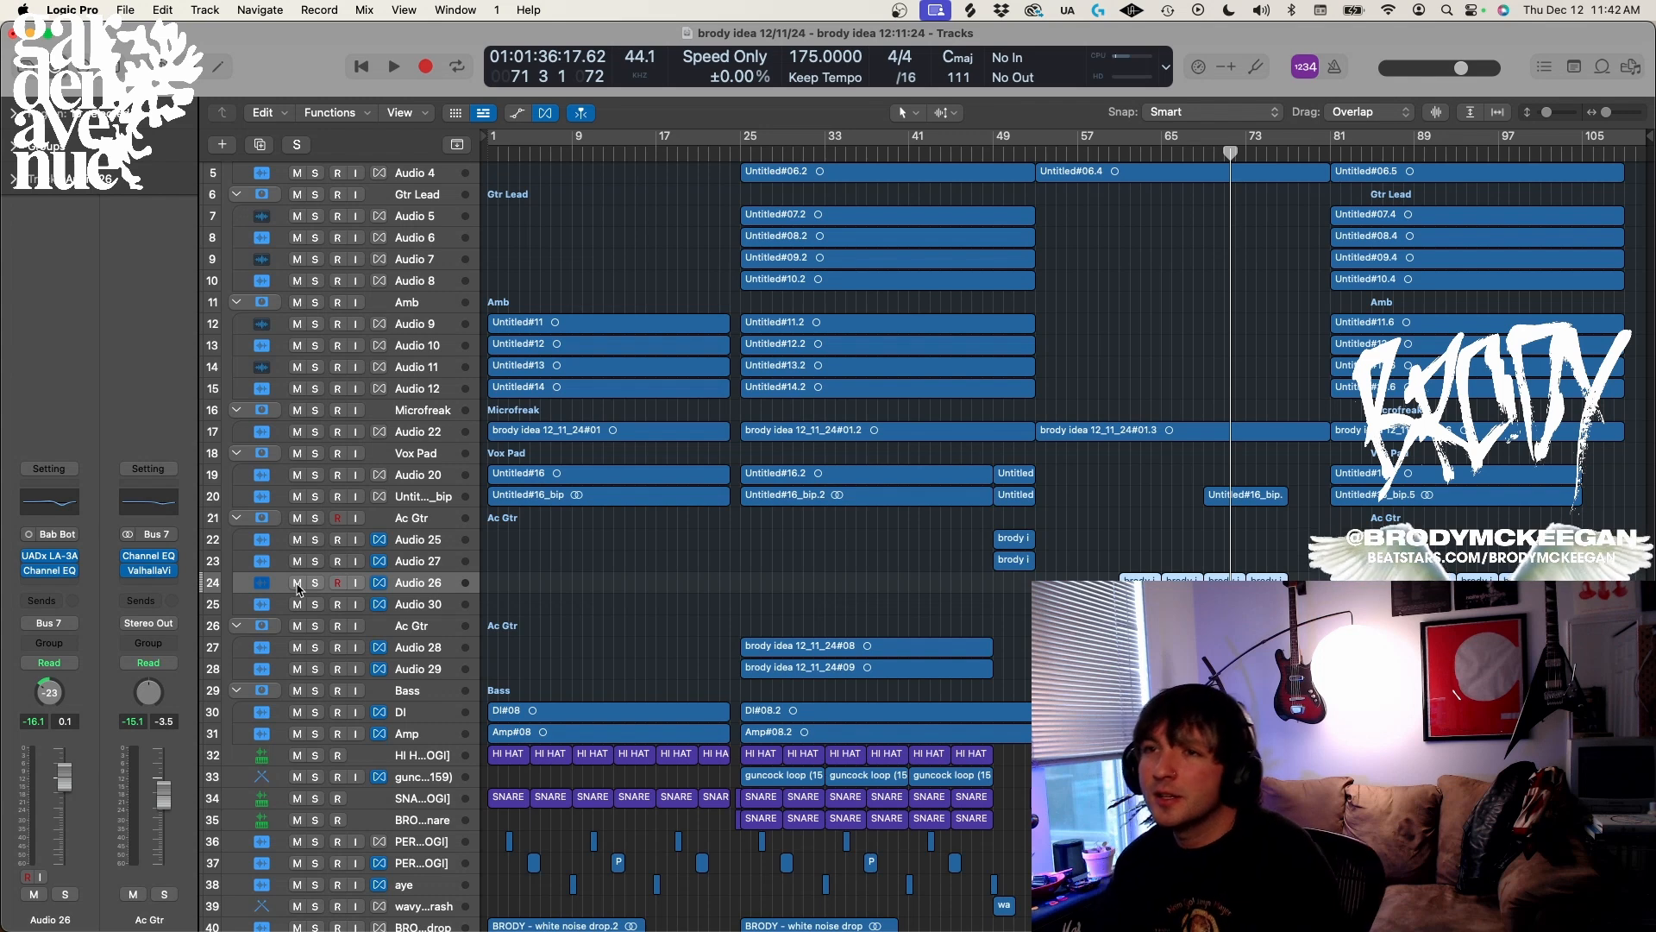
Solo the Audio 26 and Audio 30 tracks together and play them from bar 87
{"action": "left_click", "coordinate": [1331, 152]}
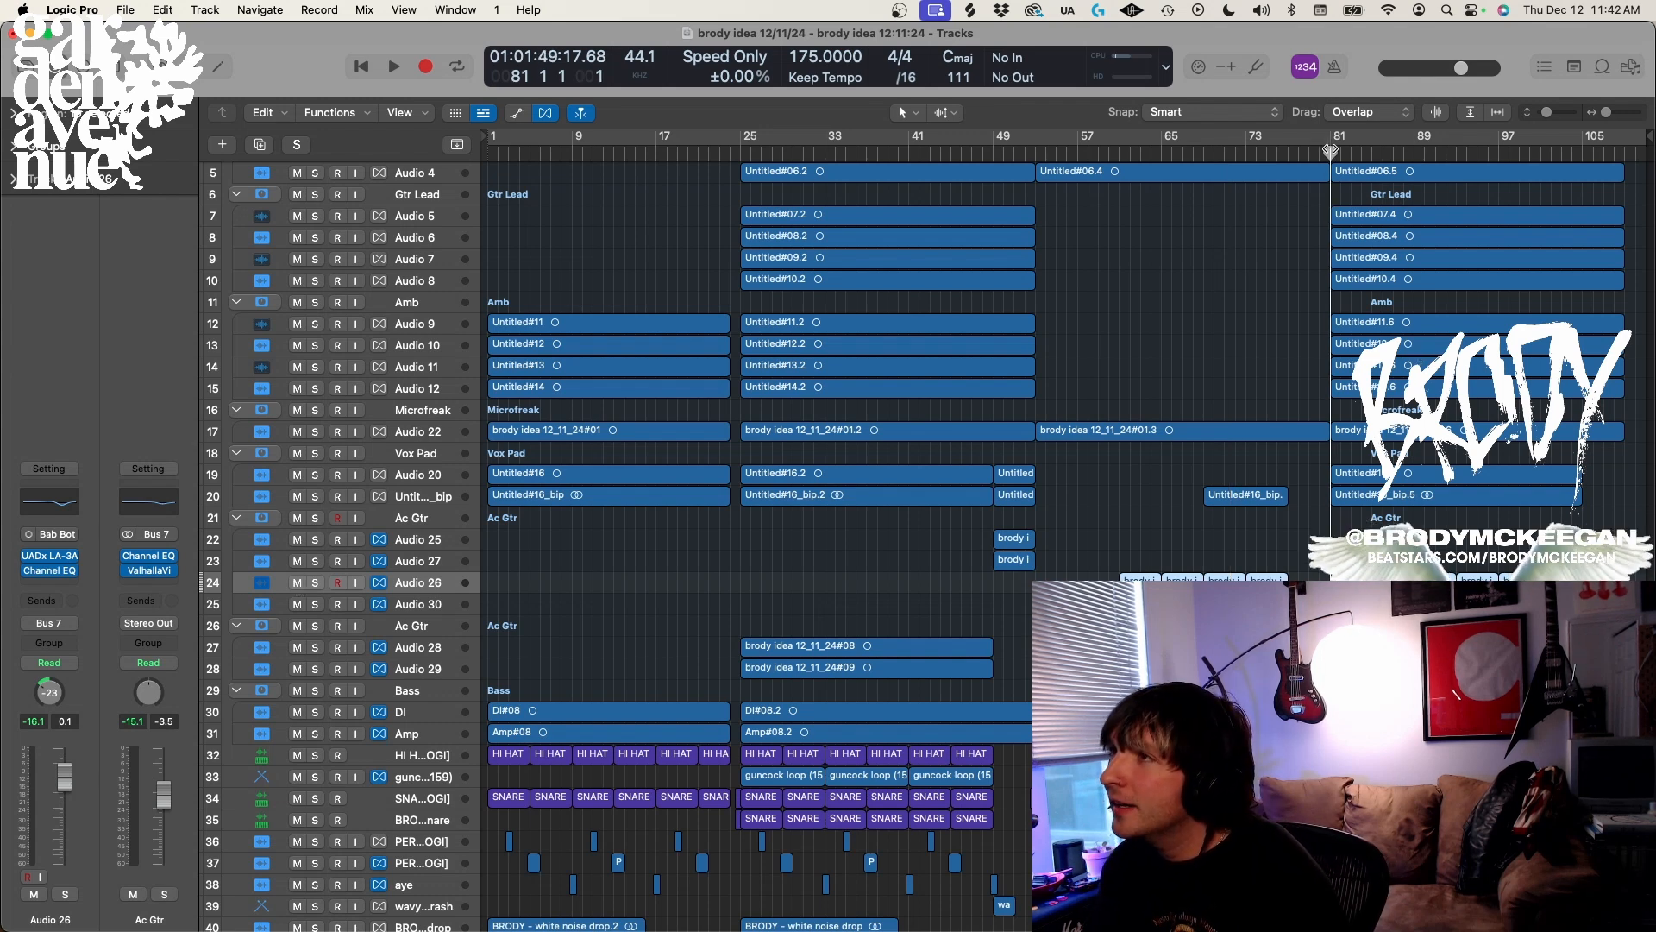
{"action": "left_click_drag", "start_coordinate": [314, 594], "coordinate": [315, 604]}
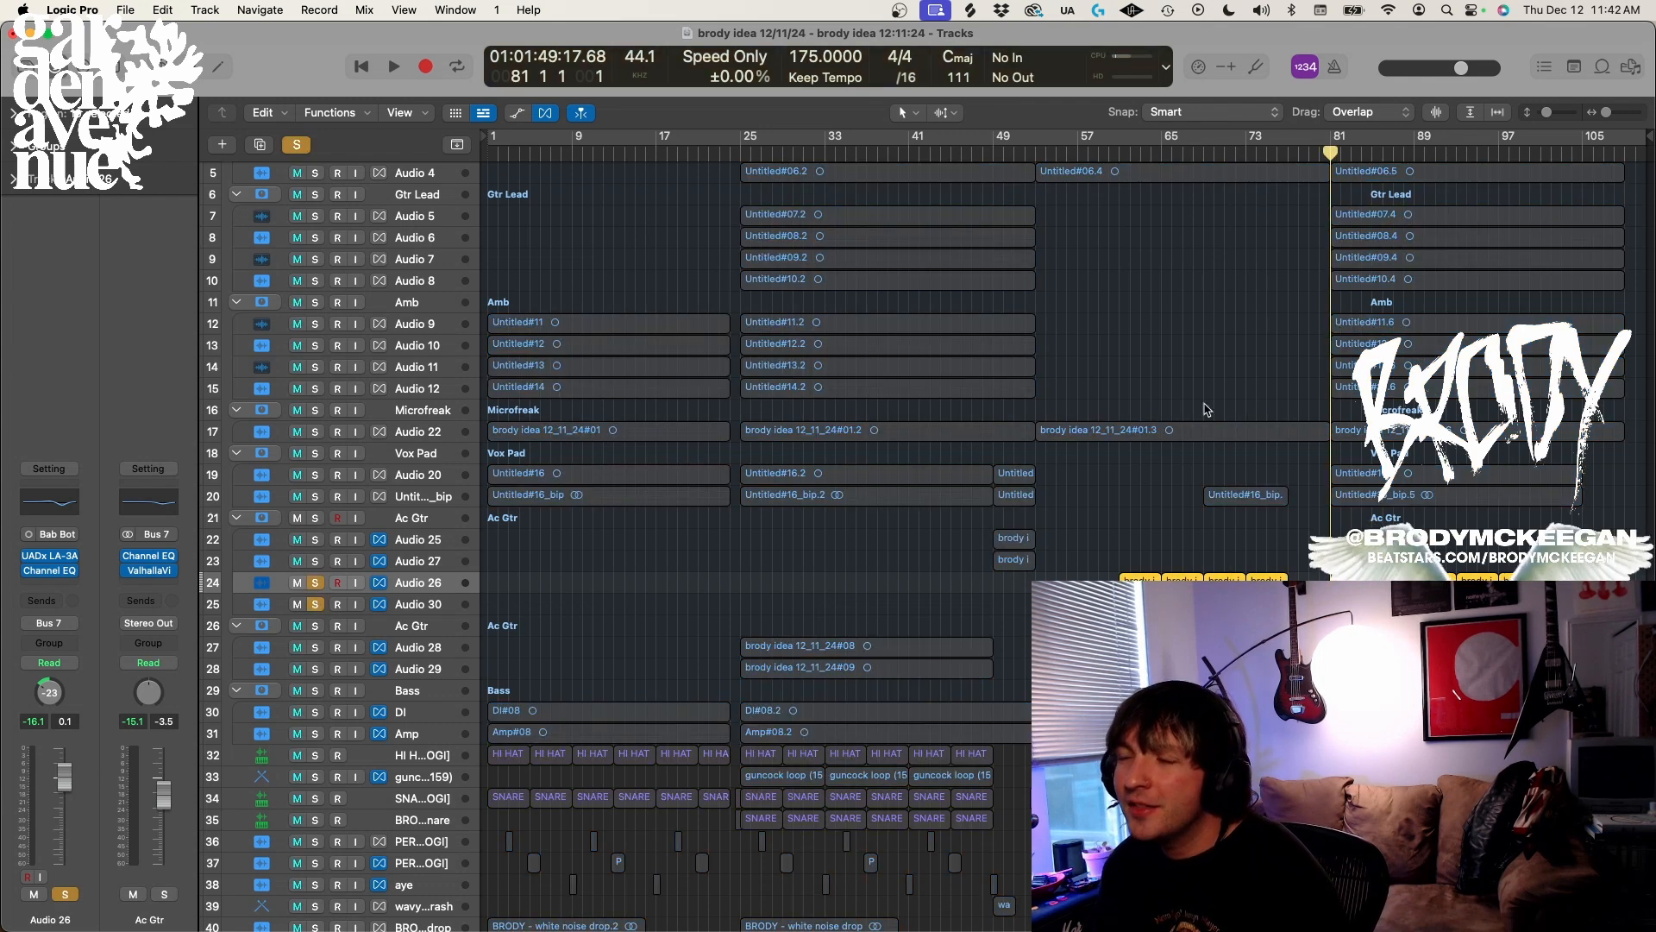
{"action": "left_click", "coordinate": [1392, 154]}
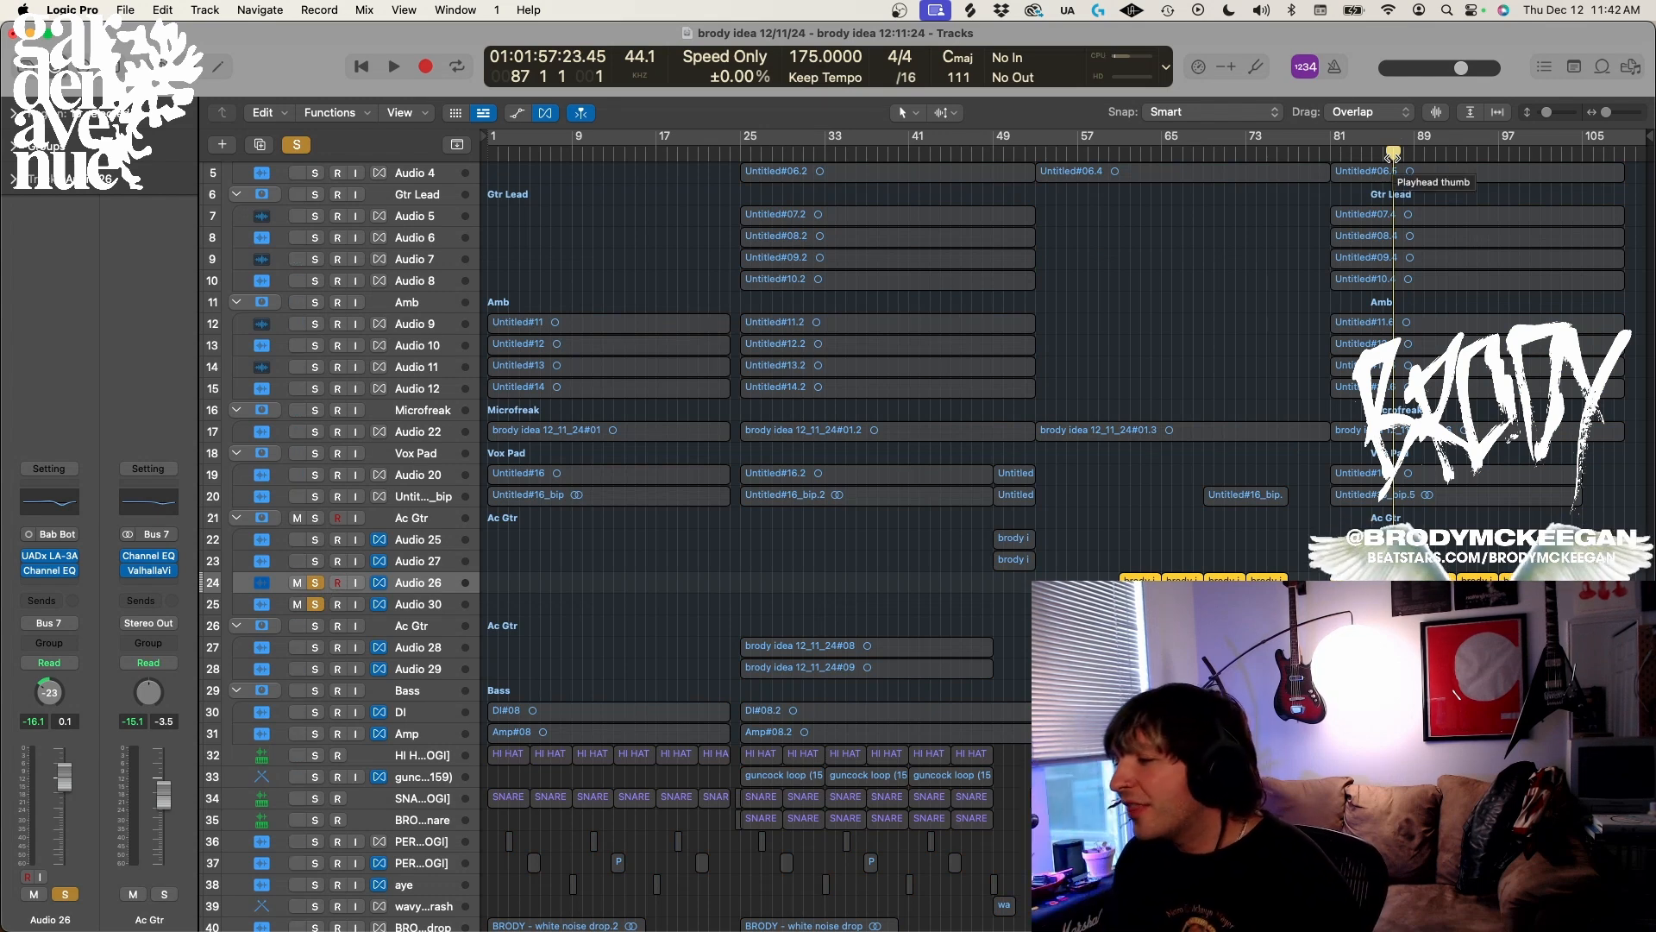
{"action": "key", "text": "space"}
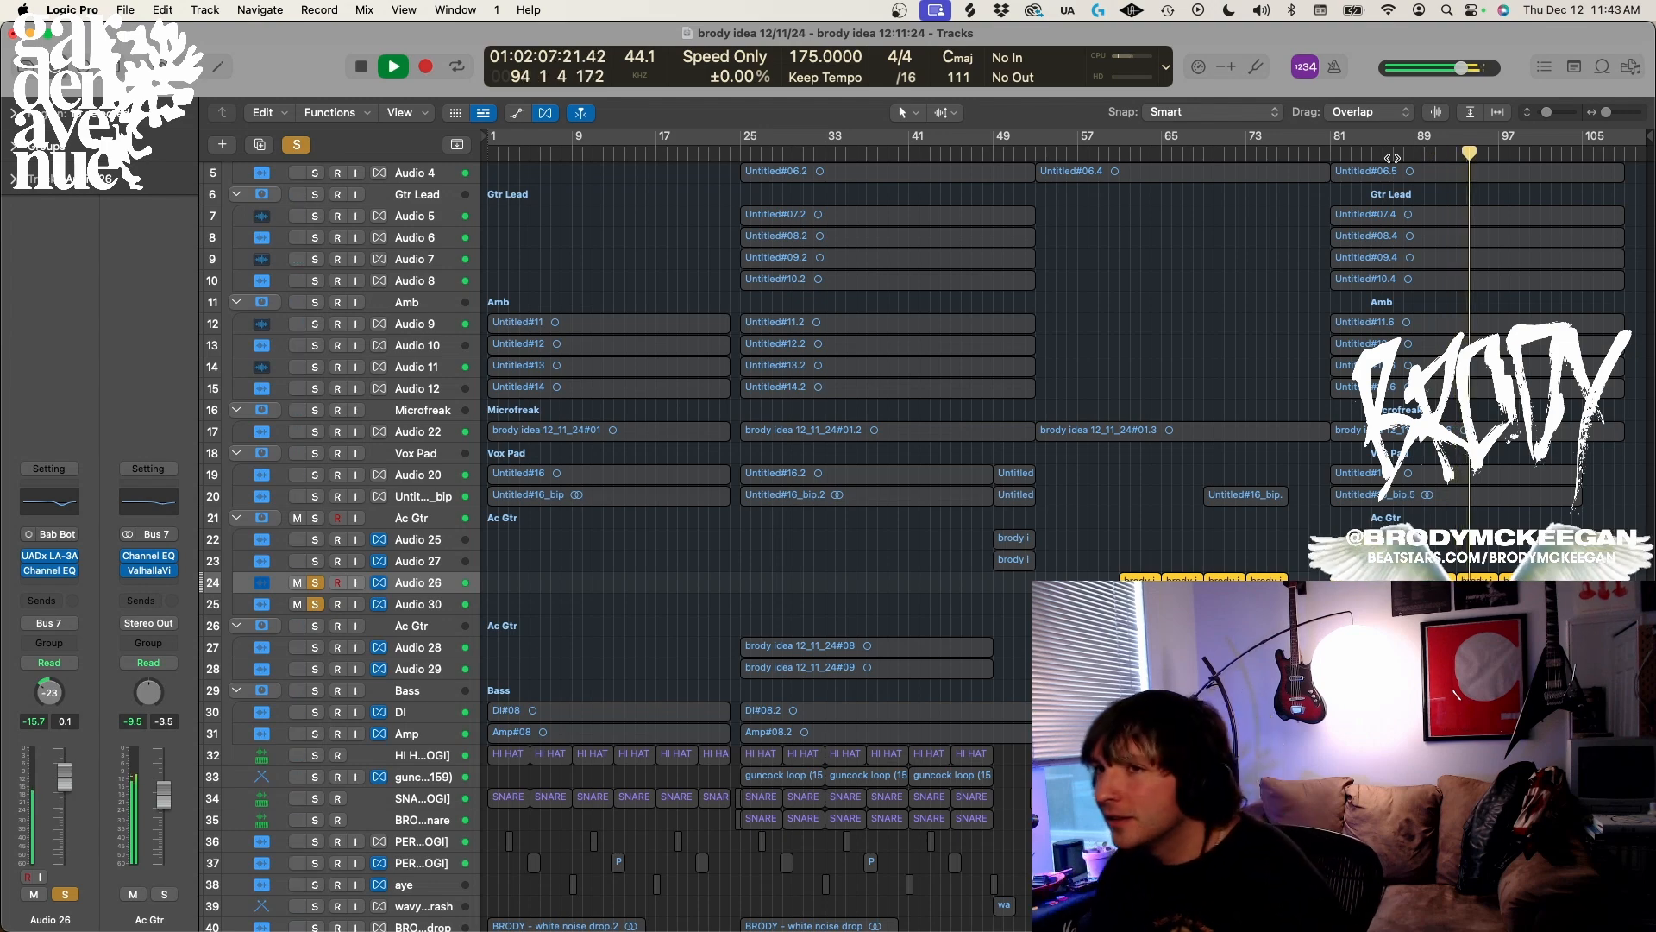
Leave only the Audio 30 track soloed, select it, and audition it from bar 89
{"action": "left_click", "coordinate": [315, 583]}
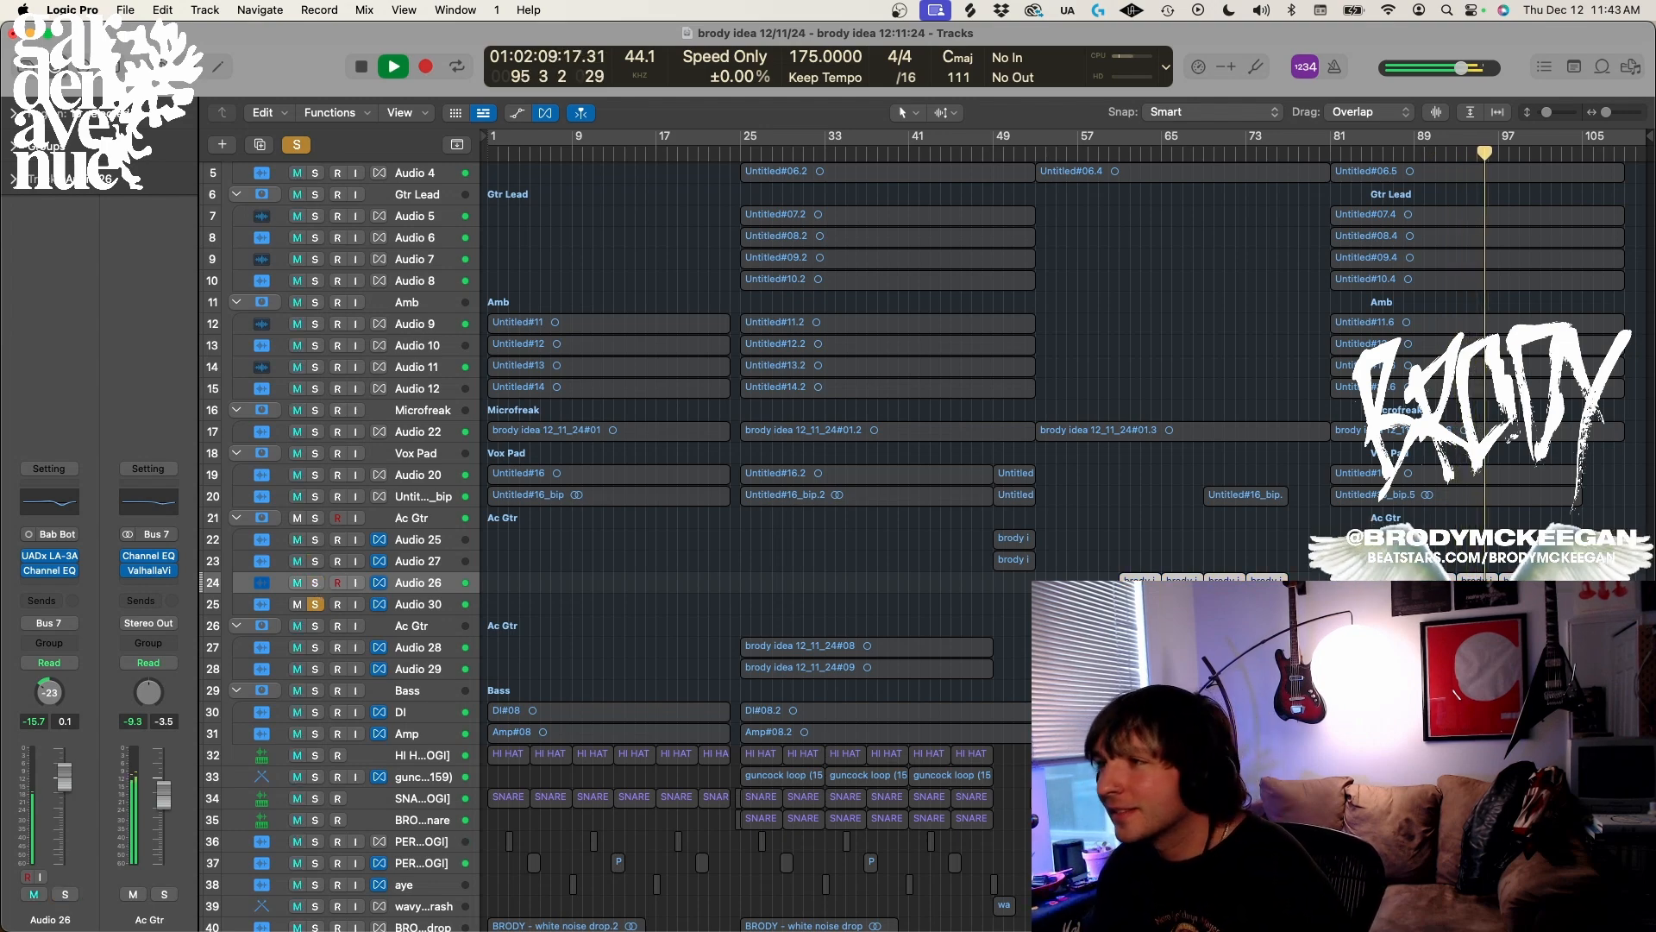
{"action": "key", "text": "z"}
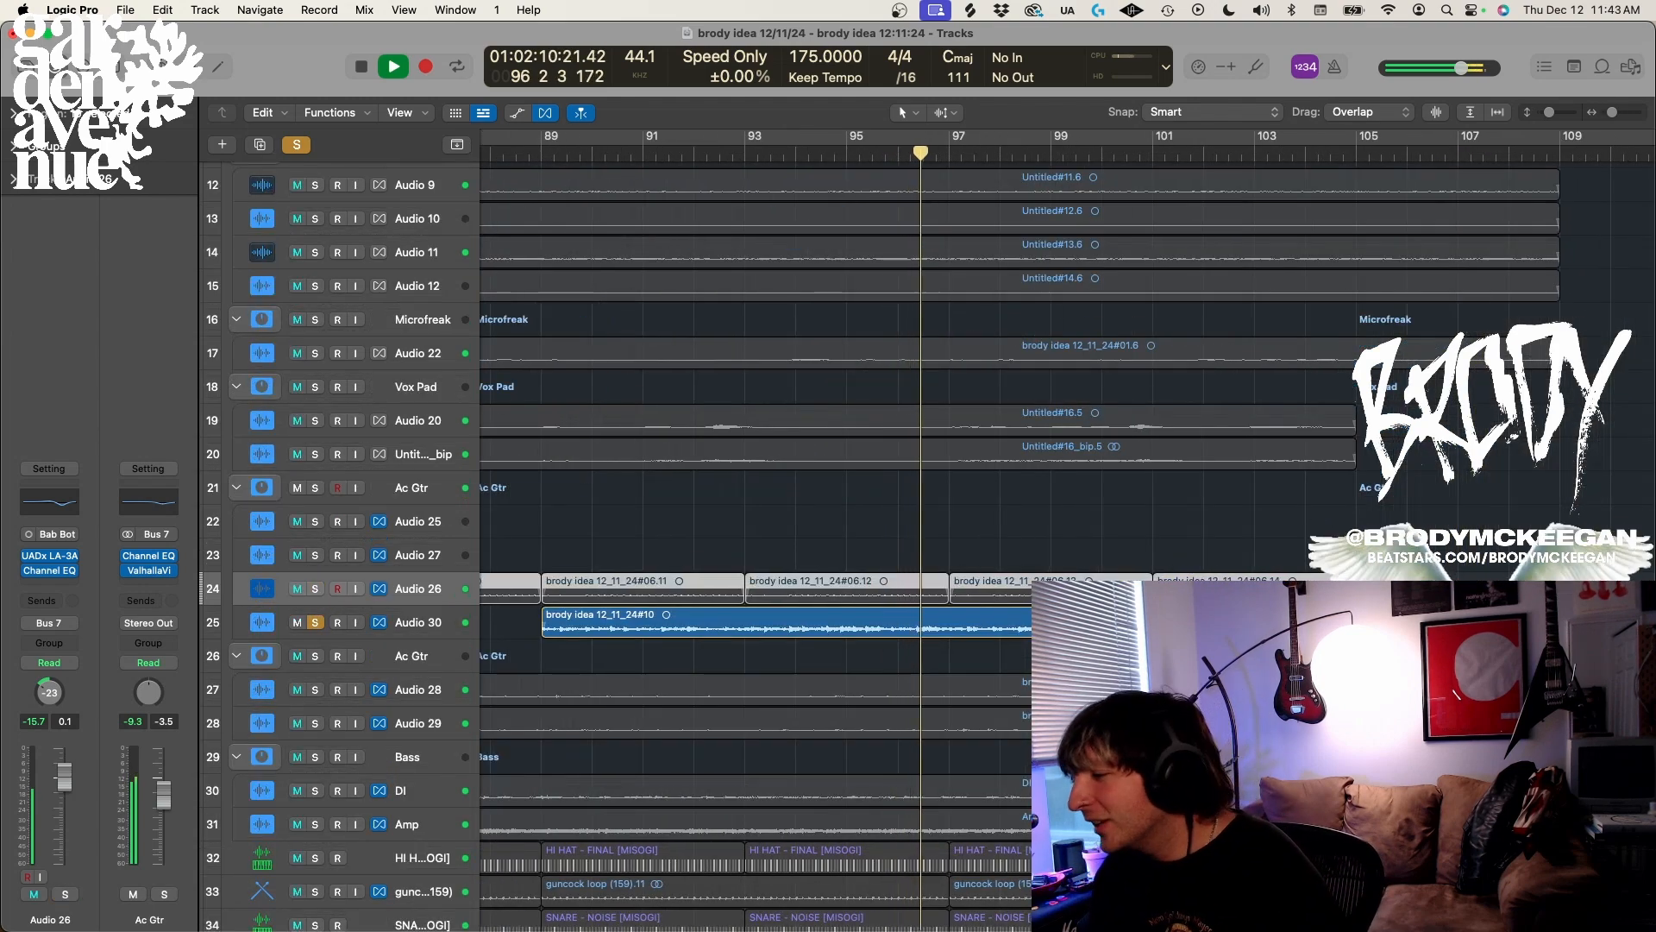
{"action": "left_click", "coordinate": [412, 622]}
{"action": "key", "text": "space"}
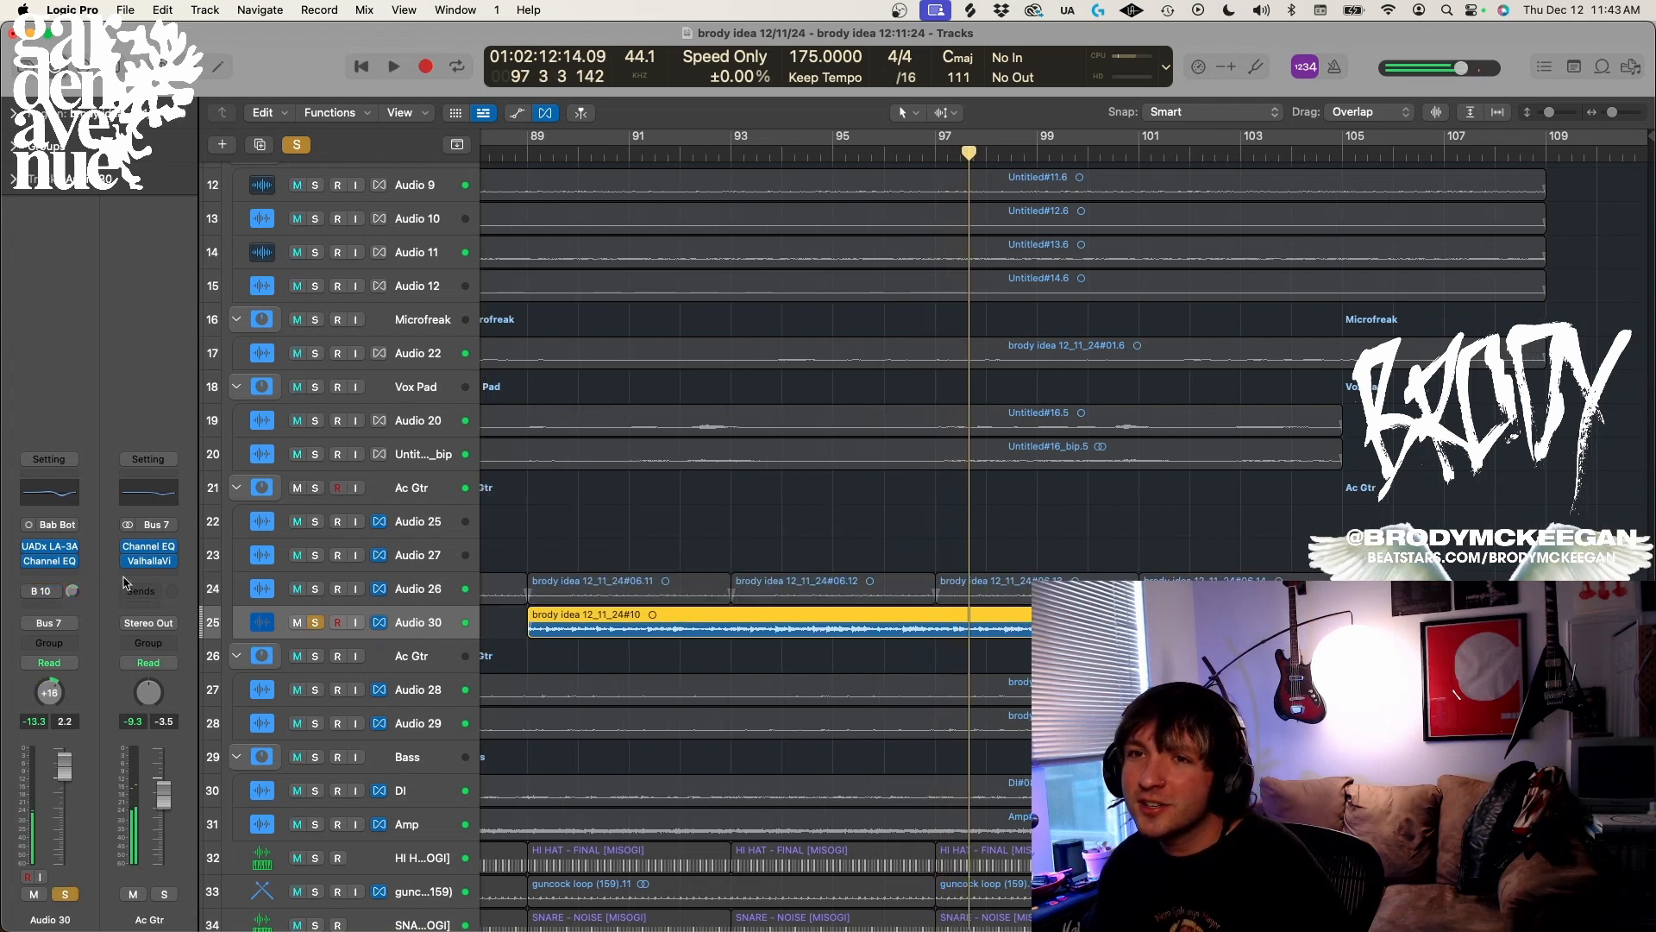
{"action": "double_click", "coordinate": [527, 154]}
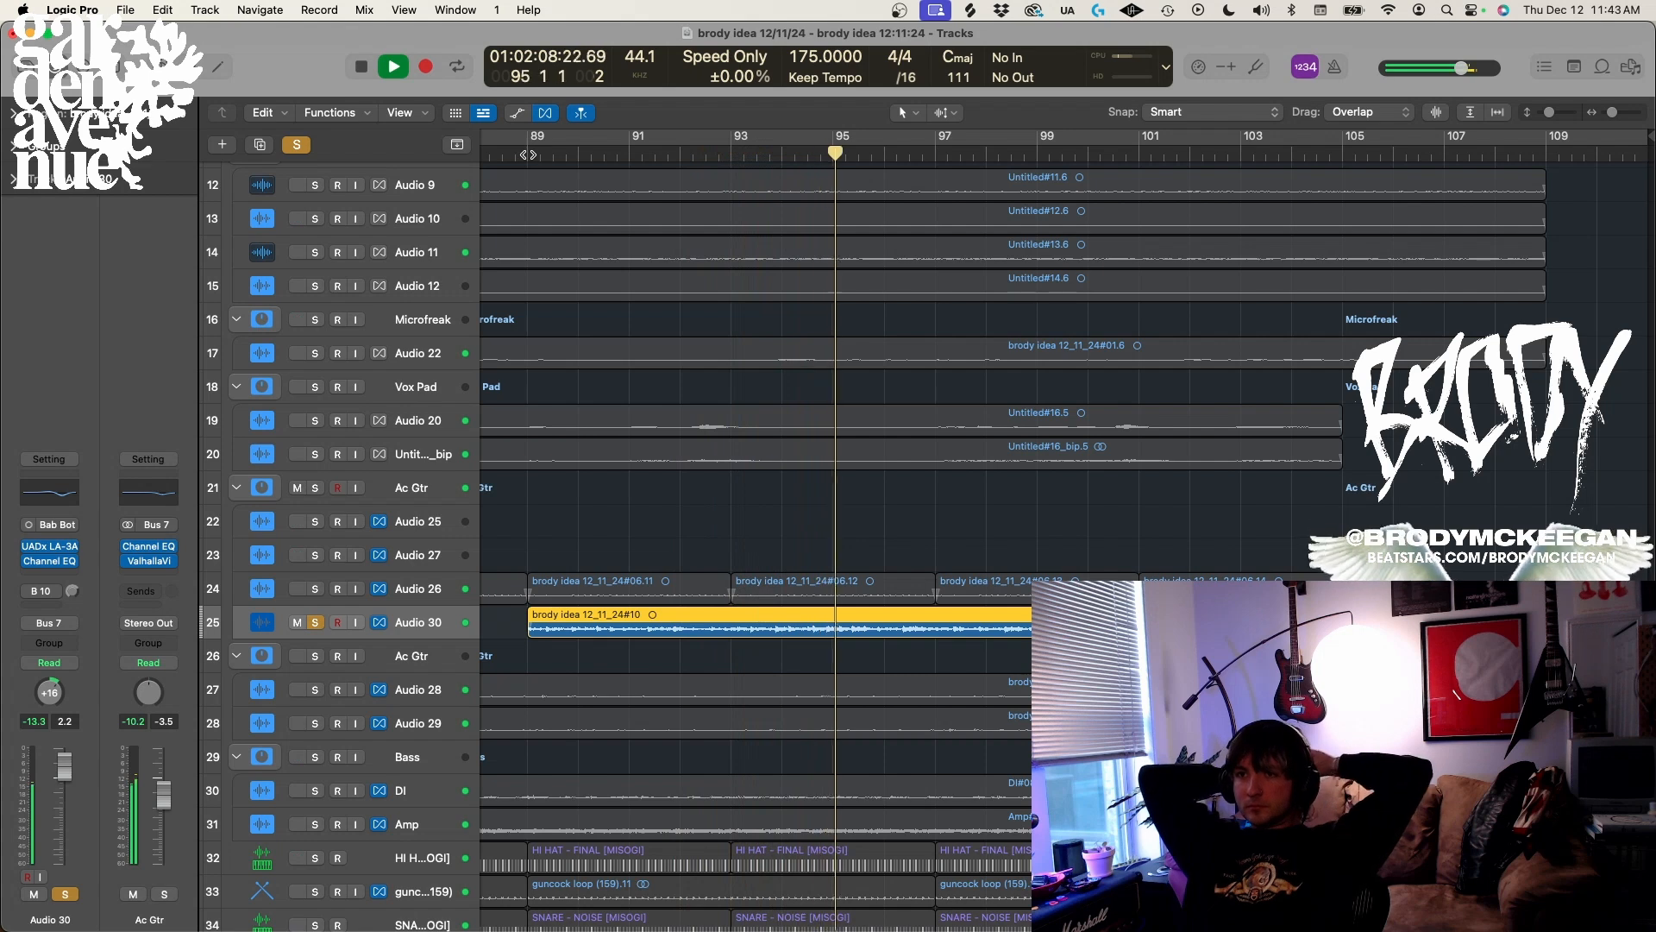
{"action": "key", "text": "space"}
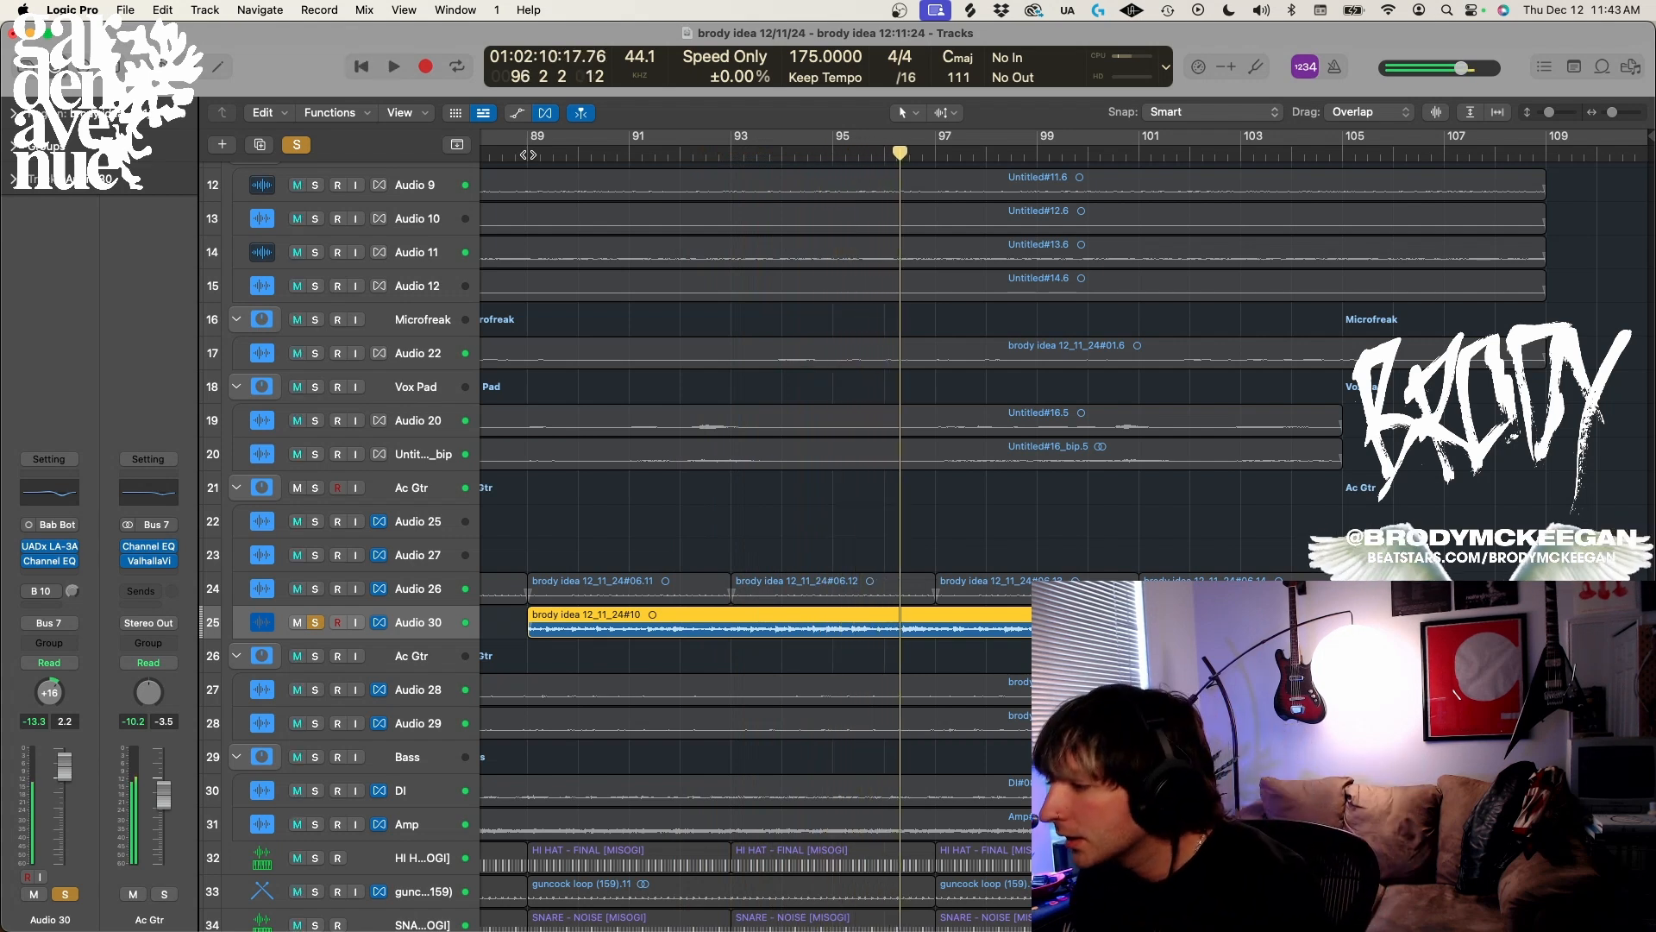
Enable the Bus 10 send on Audio 30 and open the Little AlterBoy plug-in on Aux 9
{"action": "scroll", "coordinate": [924, 527], "scroll_direction": "up", "scroll_amount": 8}
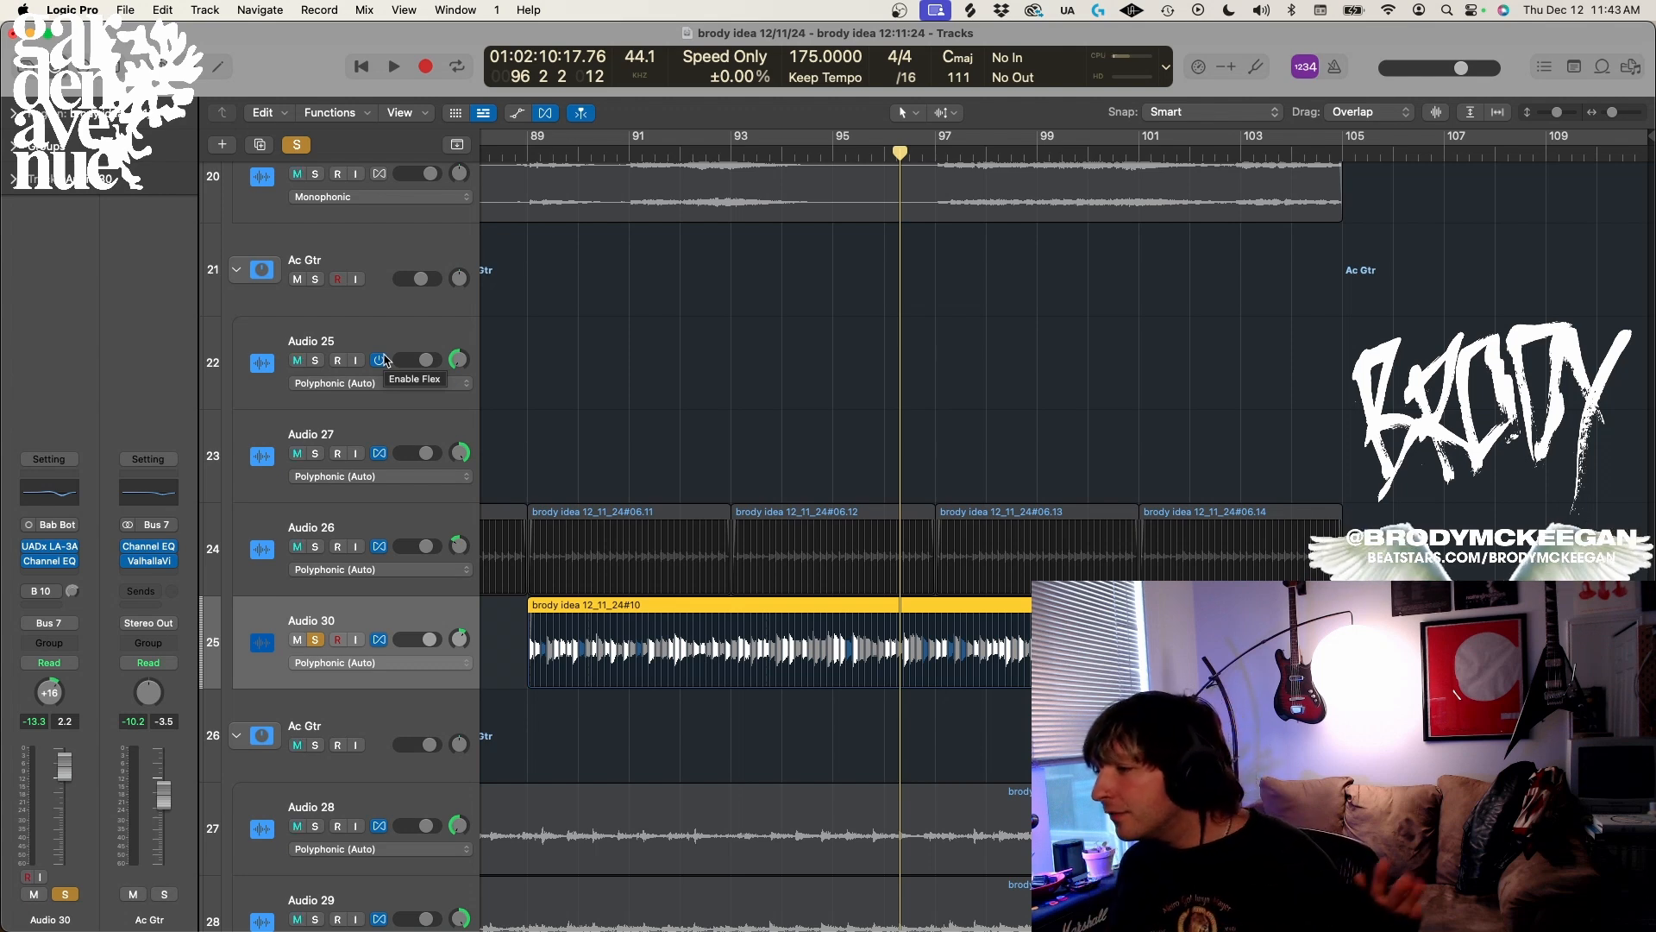
{"action": "left_click", "coordinate": [530, 151]}
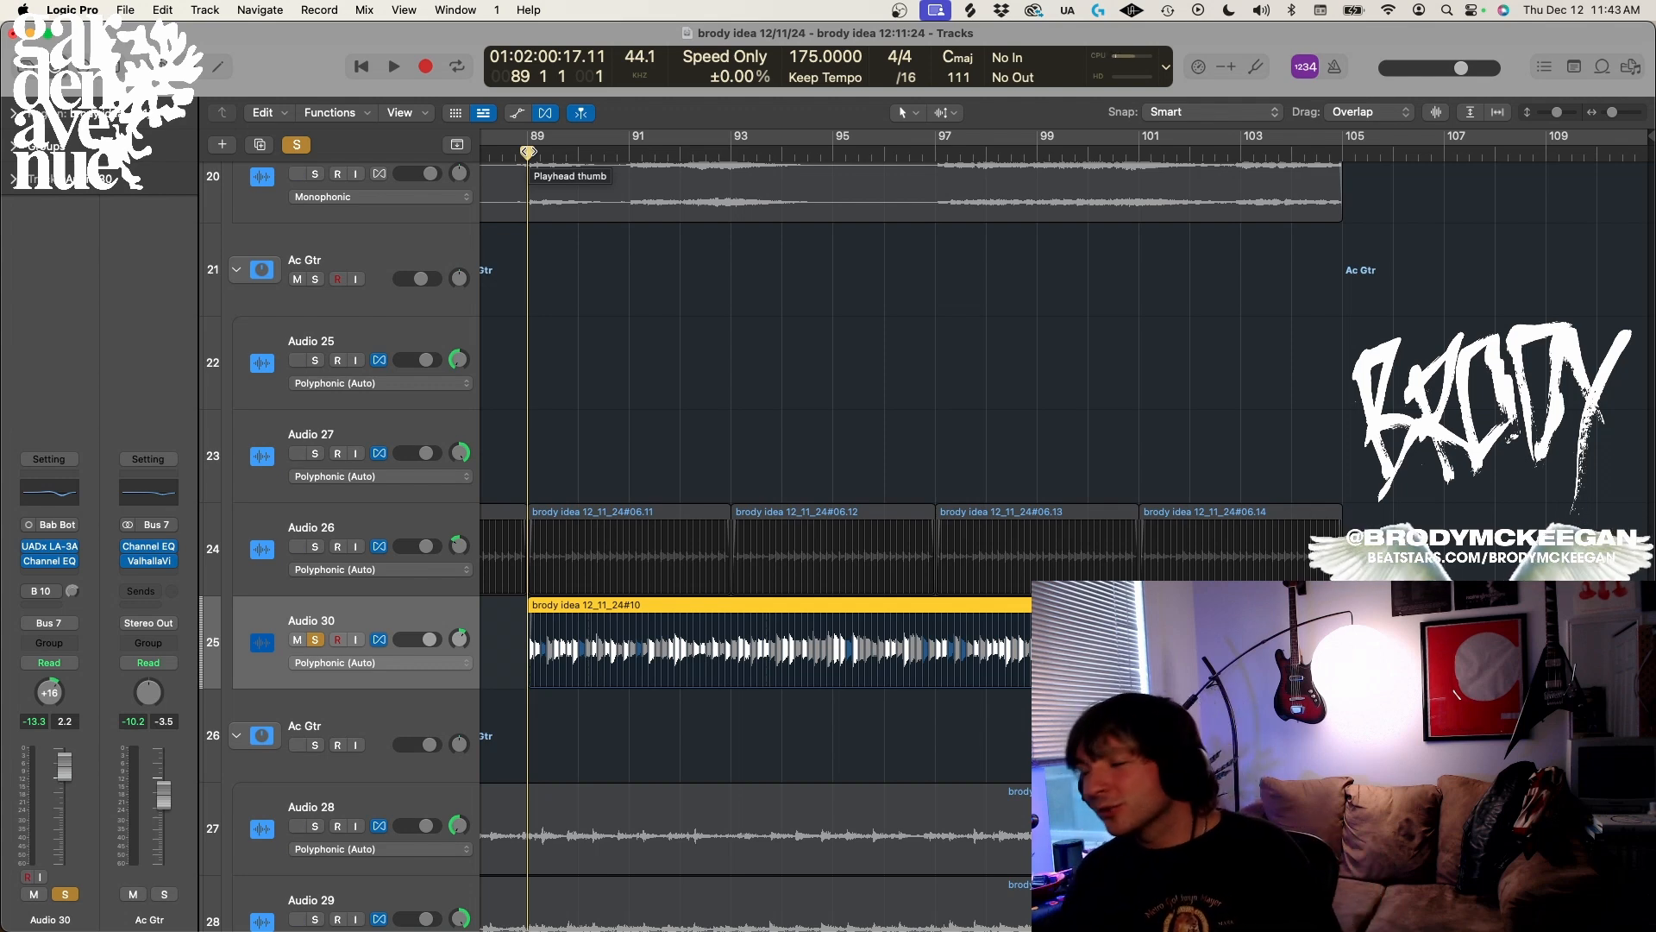
{"action": "left_click", "coordinate": [57, 596]}
{"action": "left_click", "coordinate": [98, 429]}
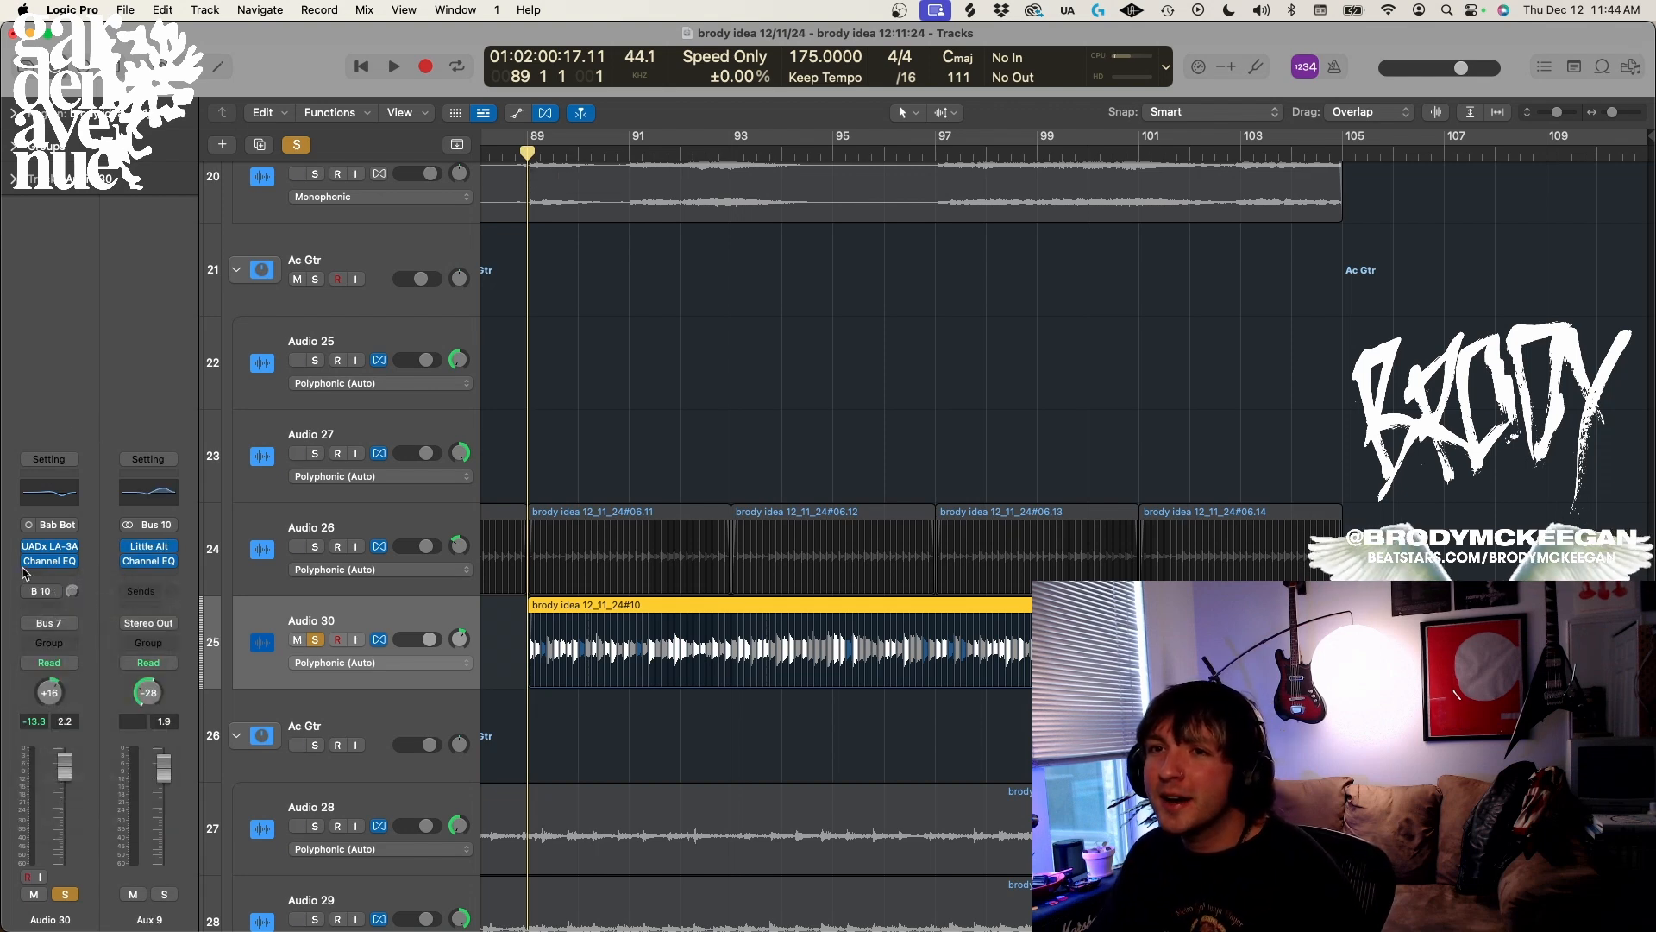
{"action": "left_click", "coordinate": [149, 549]}
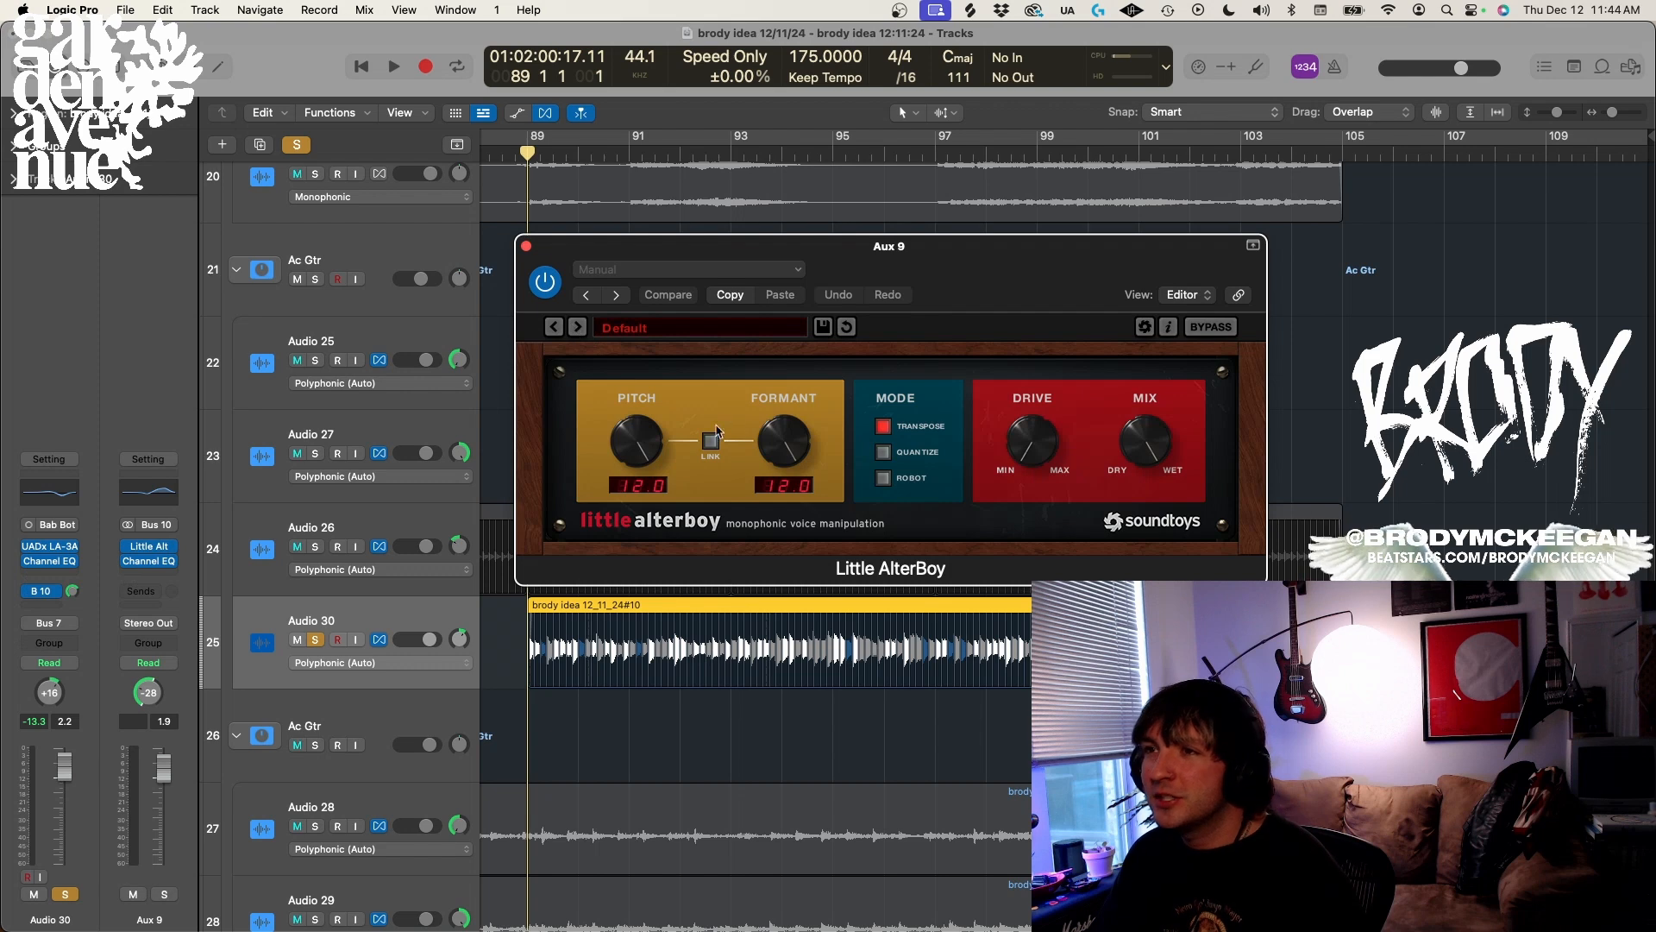
Play Audio 30 from bar 89, switch the solo to Aux 9 alone to audition it, then stop and clear the solo
{"action": "key", "text": "space"}
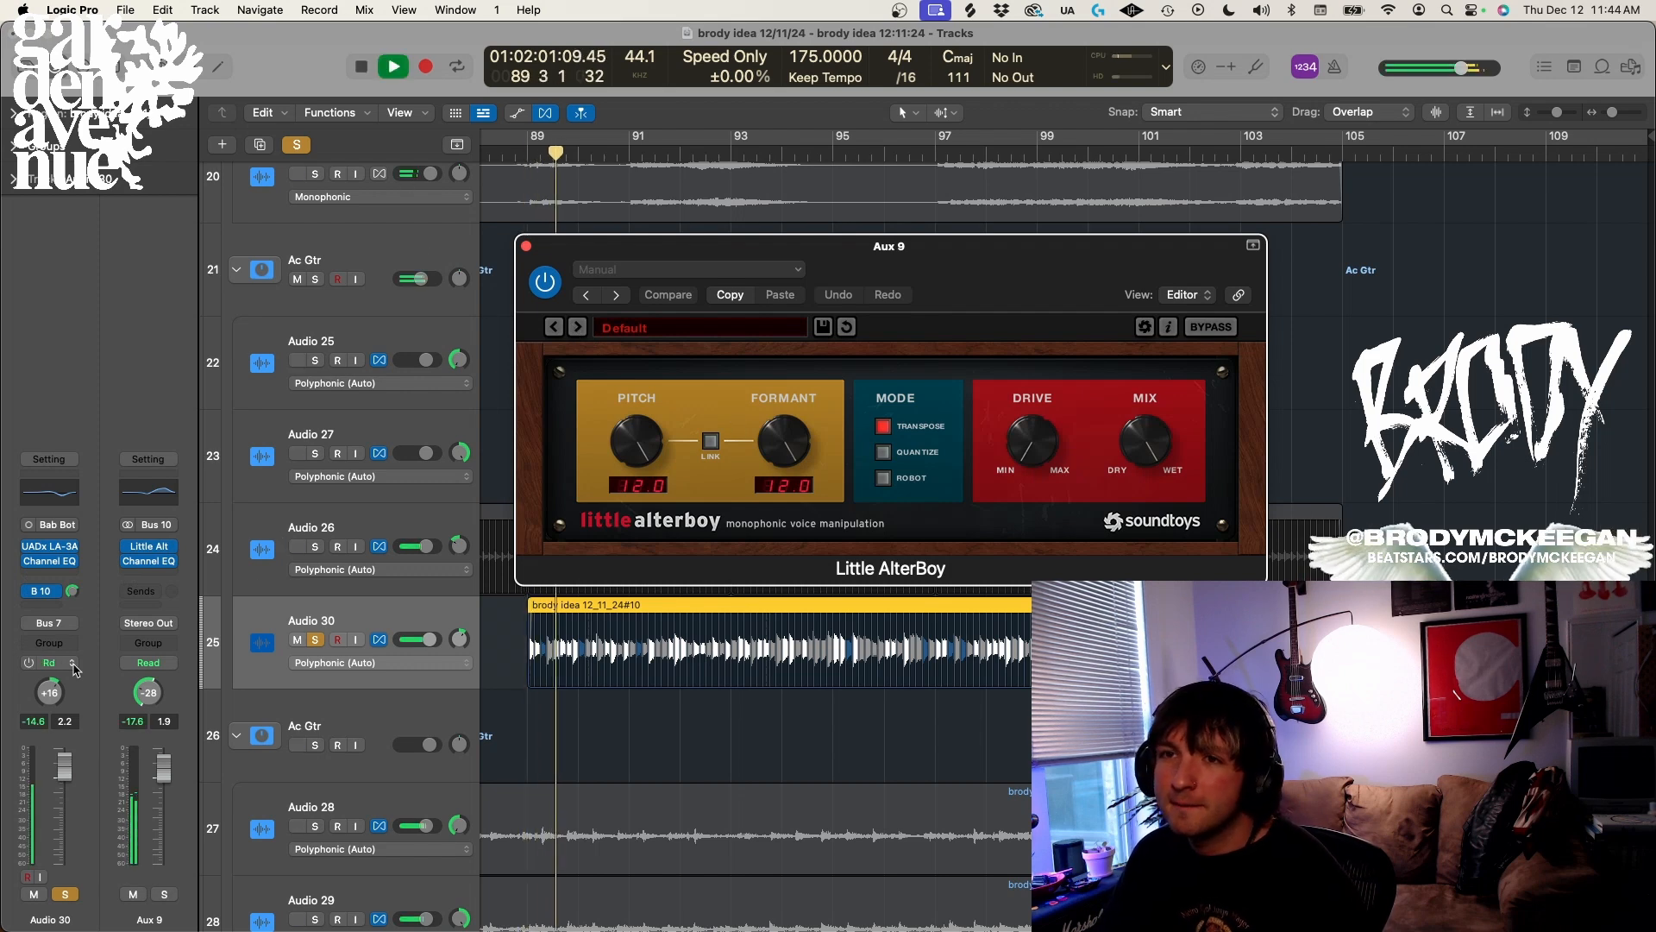
{"action": "left_click", "coordinate": [164, 895]}
{"action": "left_click", "coordinate": [66, 895]}
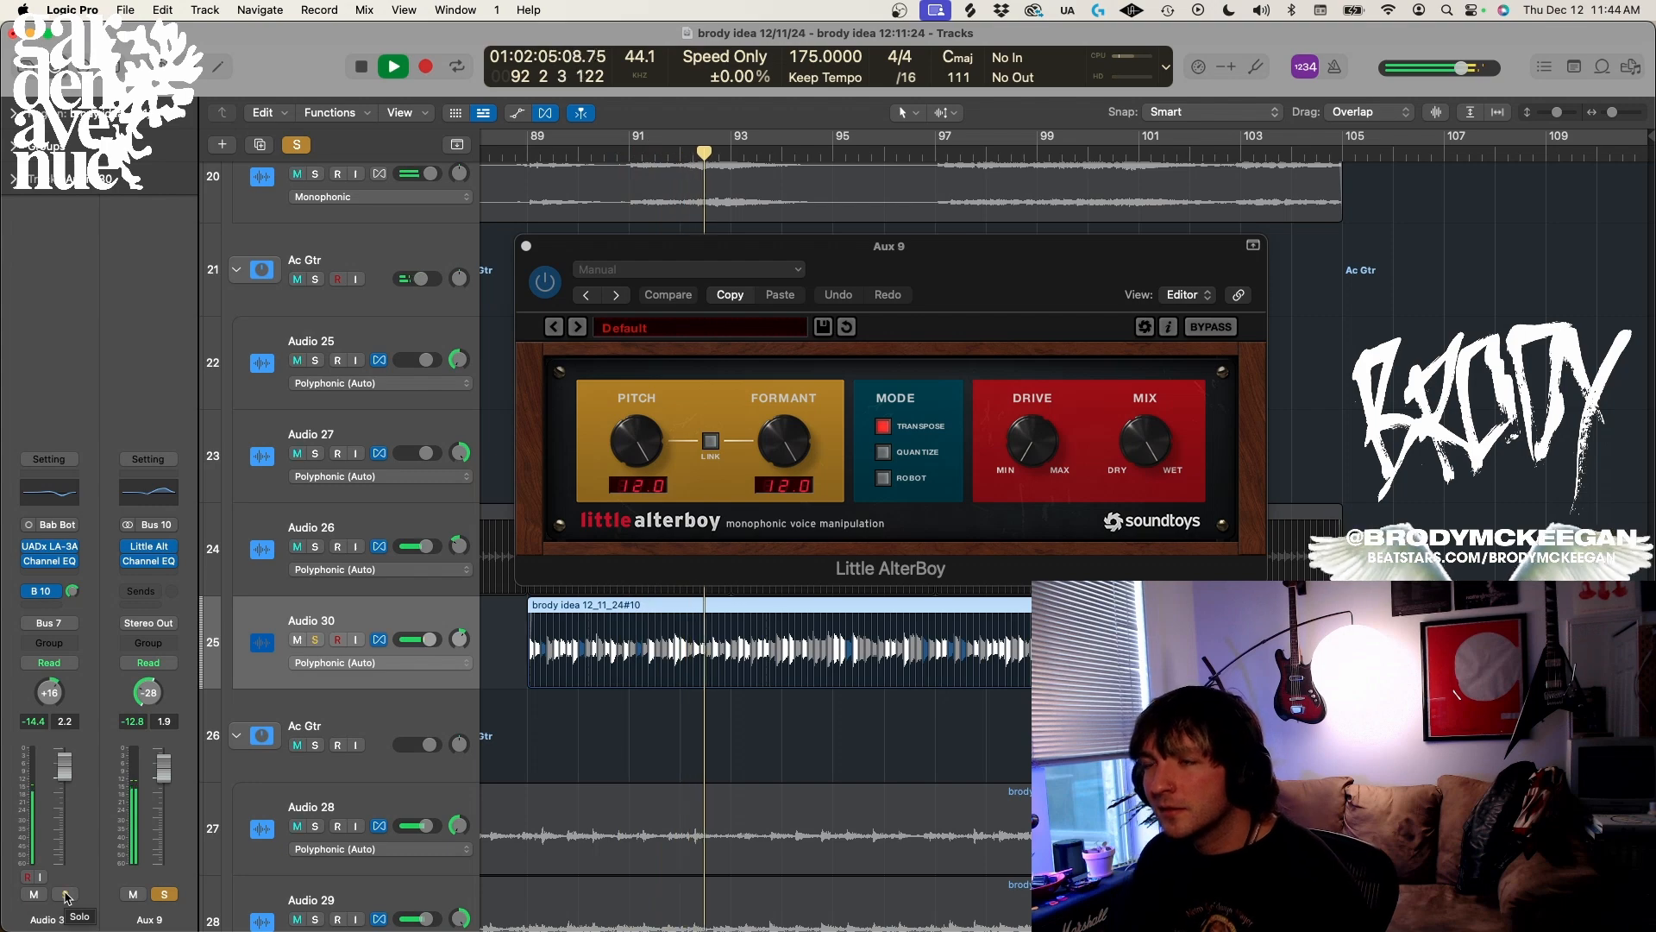
{"action": "key", "text": "space"}
{"action": "left_click", "coordinate": [164, 894]}
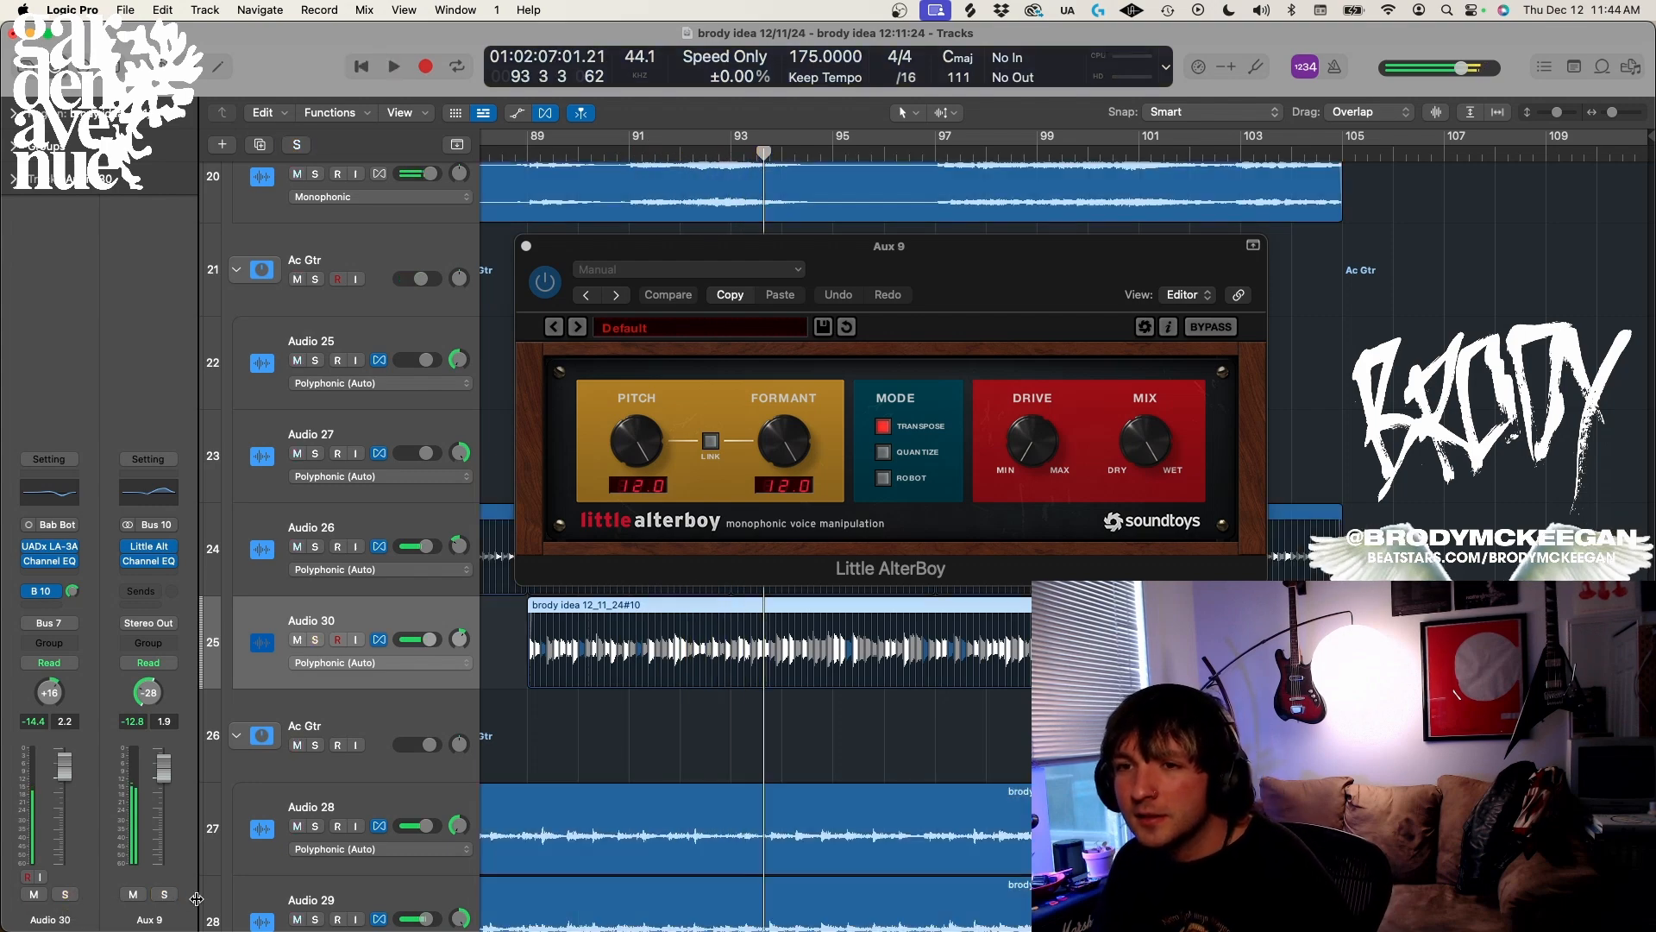
Close the Little AlterBoy plug-in and play the full mix from bar 88
{"action": "left_click", "coordinate": [528, 246]}
{"action": "key", "text": "z"}
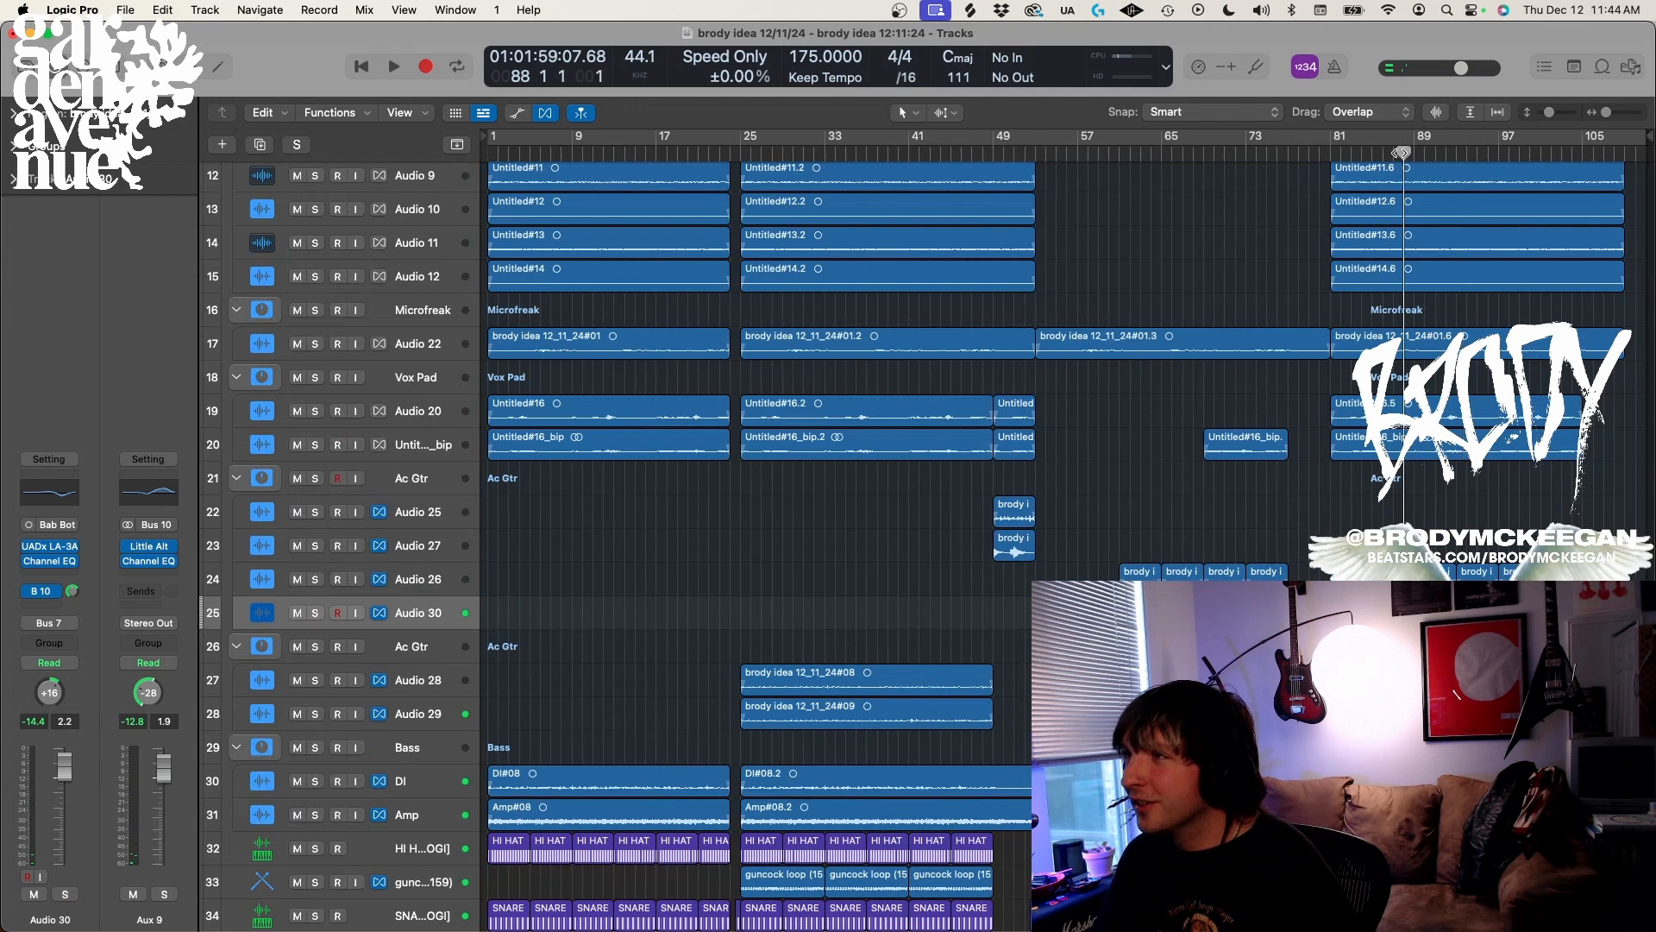
{"action": "key", "text": "space"}
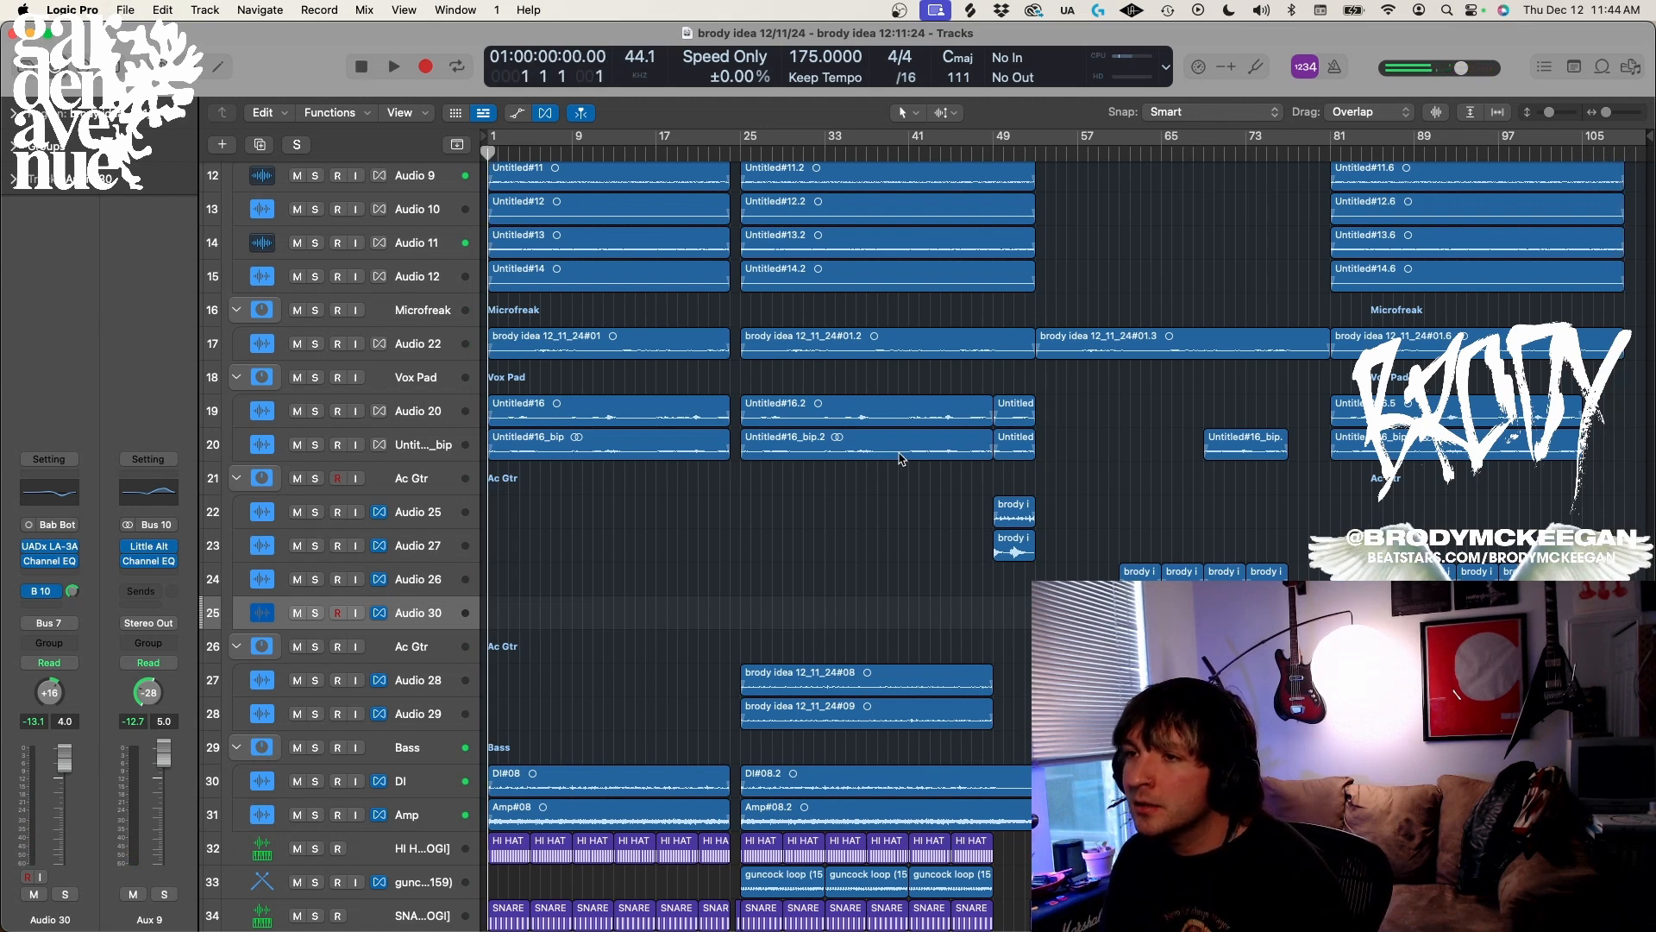
Solo the Ac Gtr stack containing Audio 28 and Audio 29 and play it from bar 25
{"action": "scroll", "coordinate": [901, 458], "scroll_direction": "down", "scroll_amount": 4}
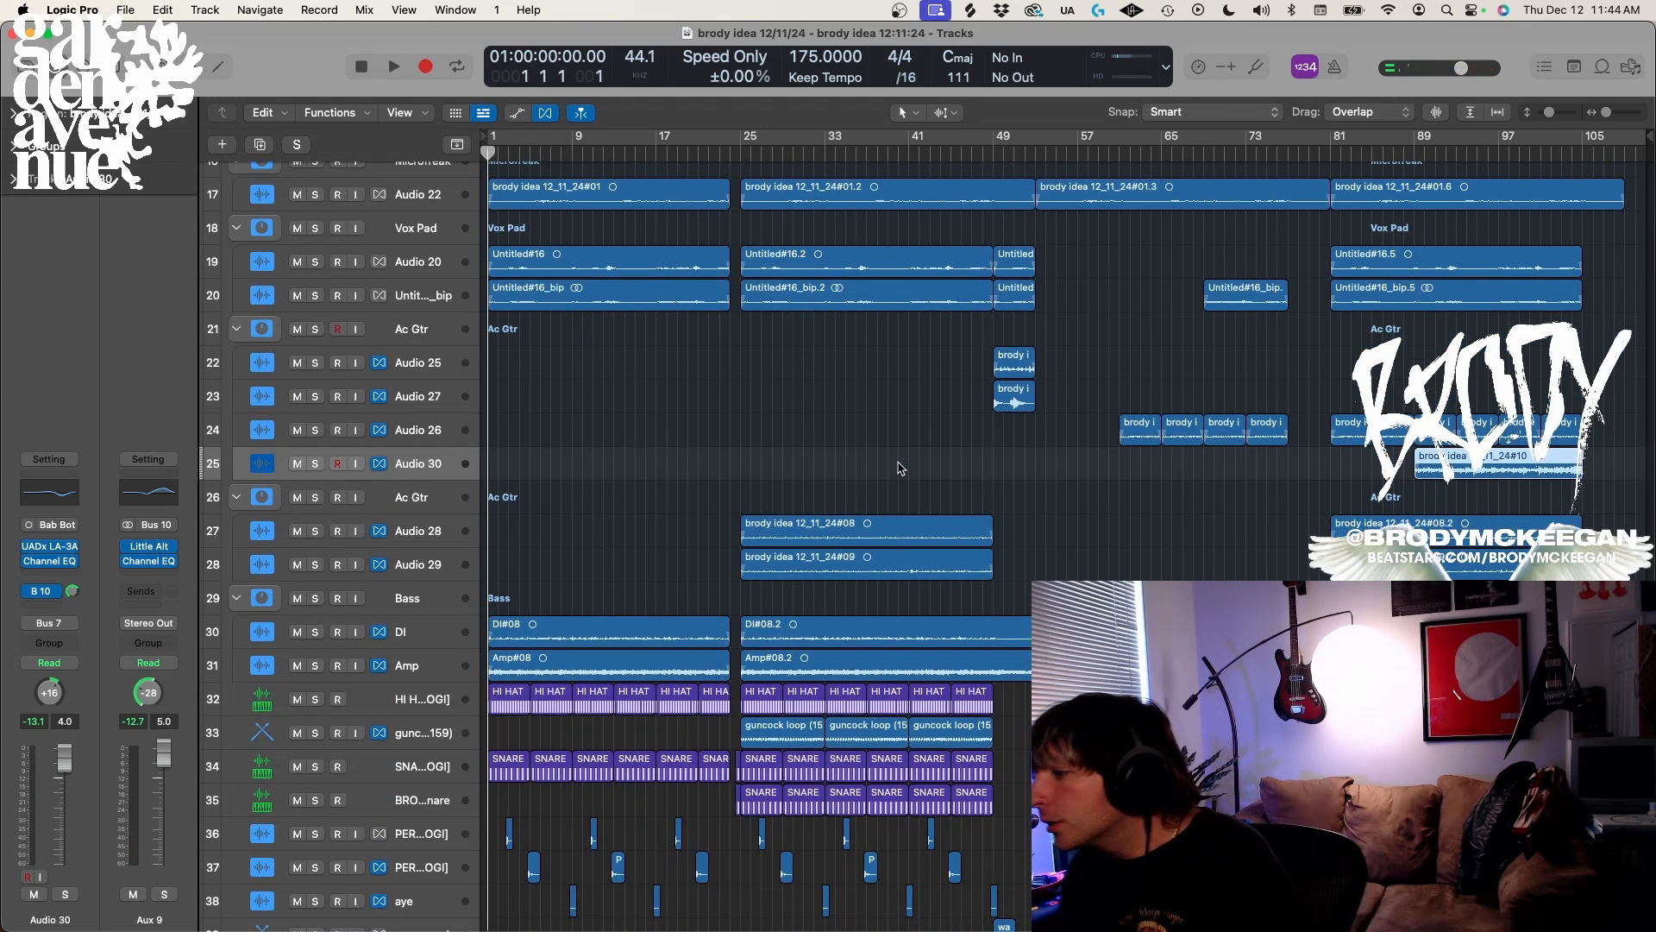
{"action": "left_click", "coordinate": [420, 506]}
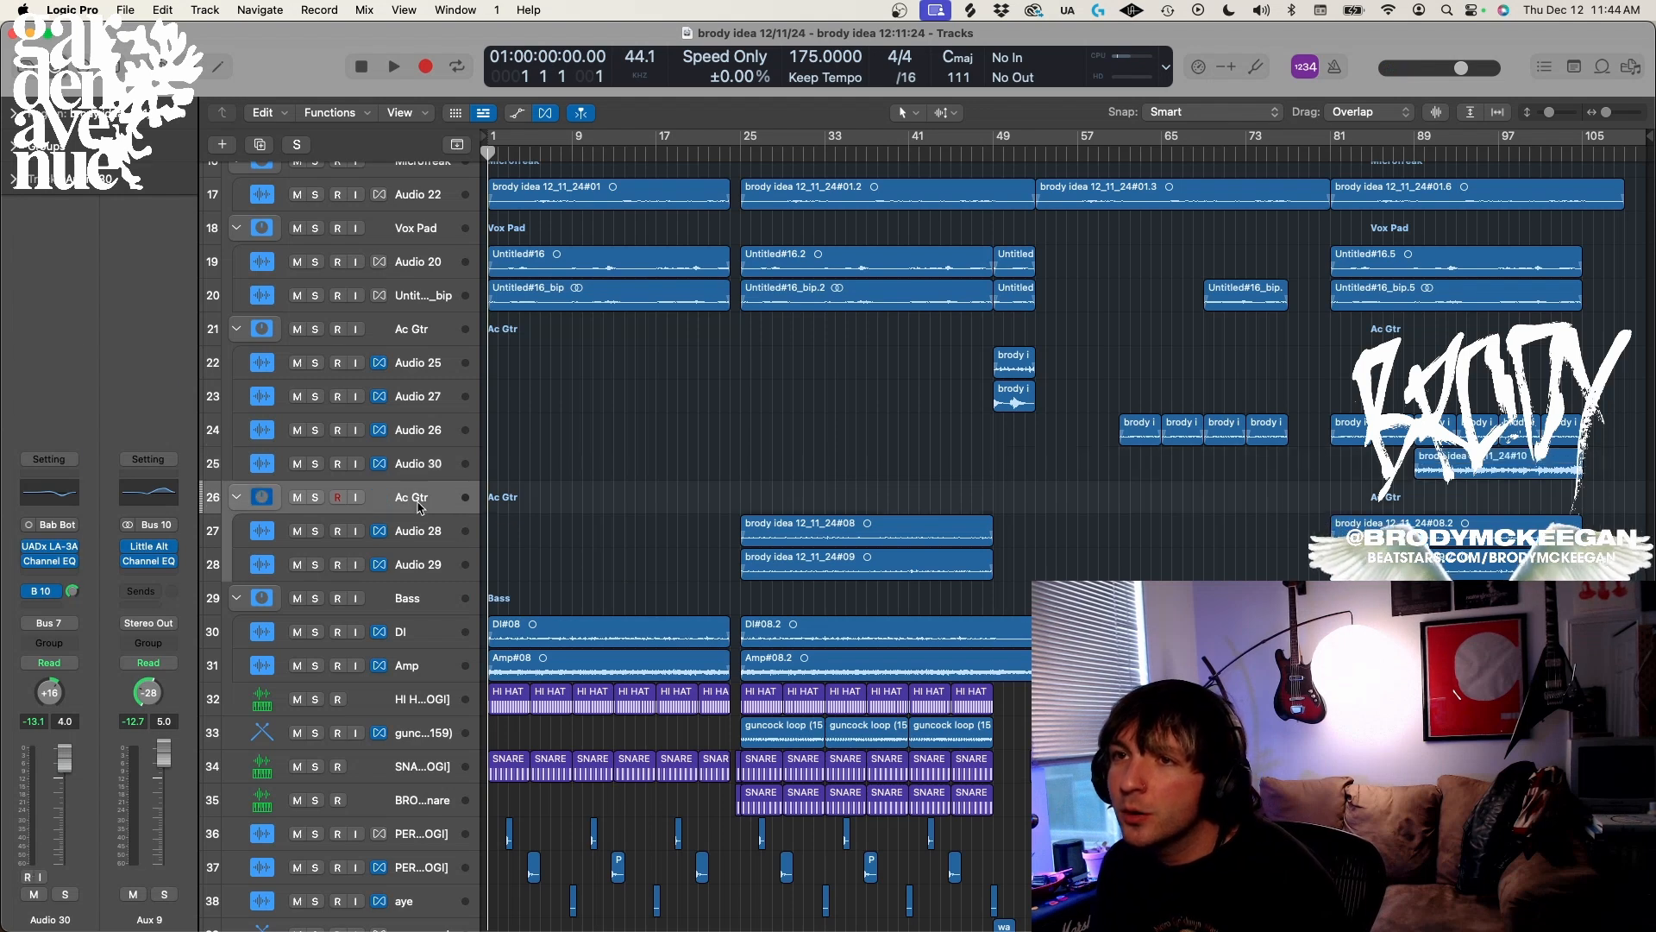
{"action": "key", "text": "s"}
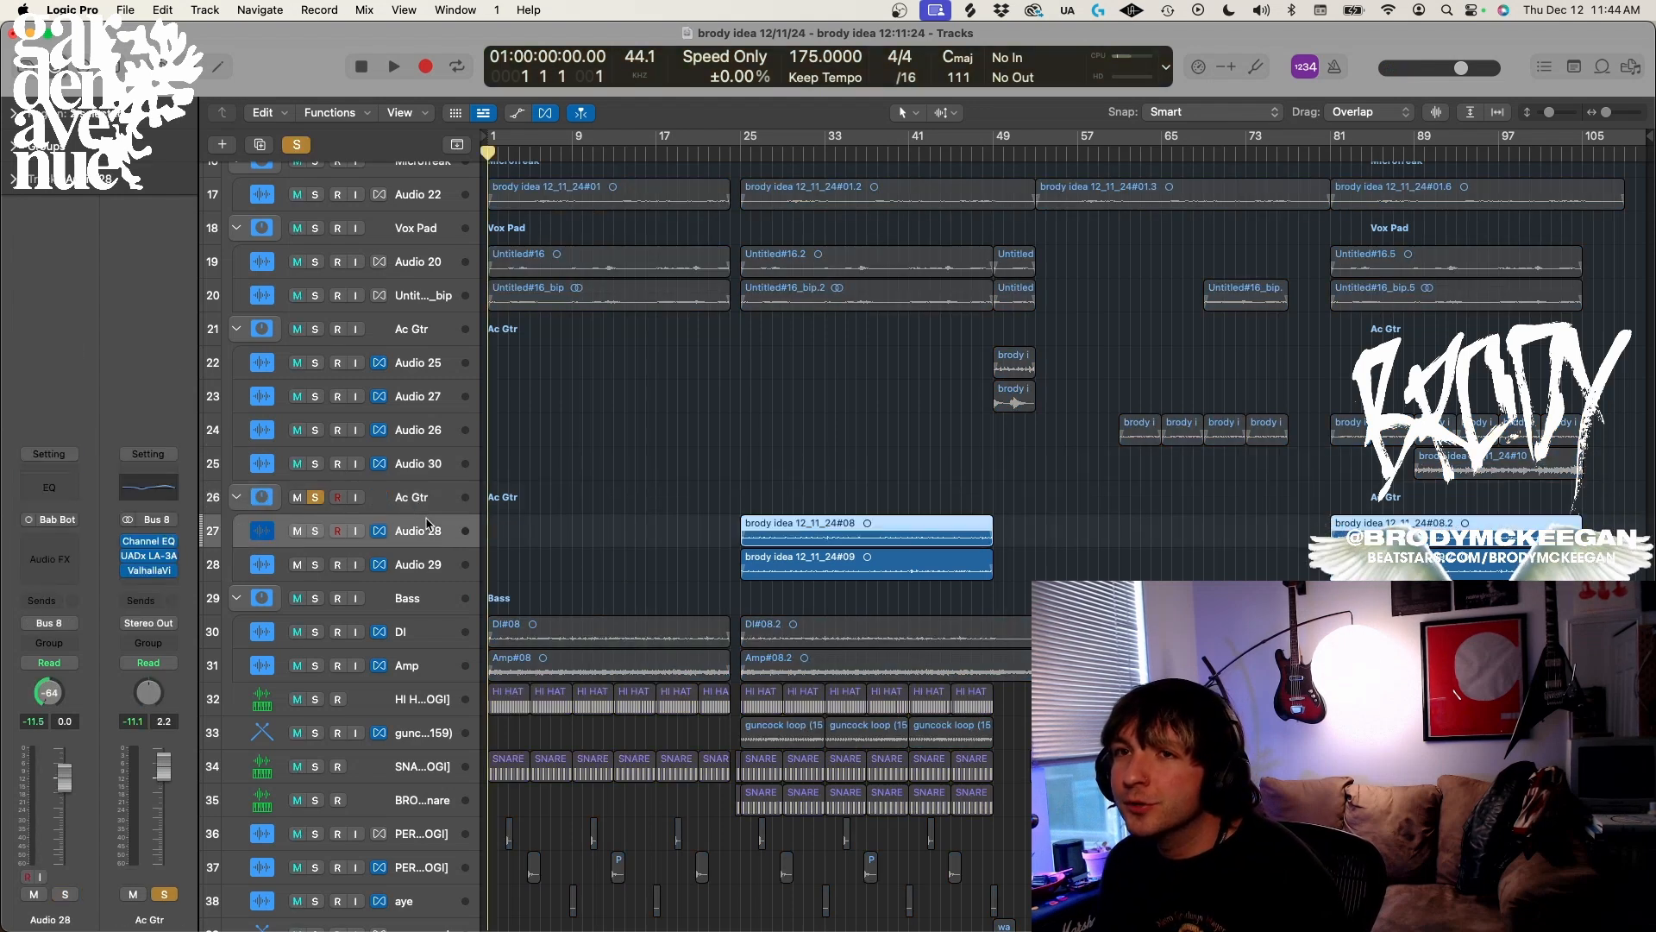
{"action": "scroll", "coordinate": [845, 250], "scroll_direction": "down", "scroll_amount": 2}
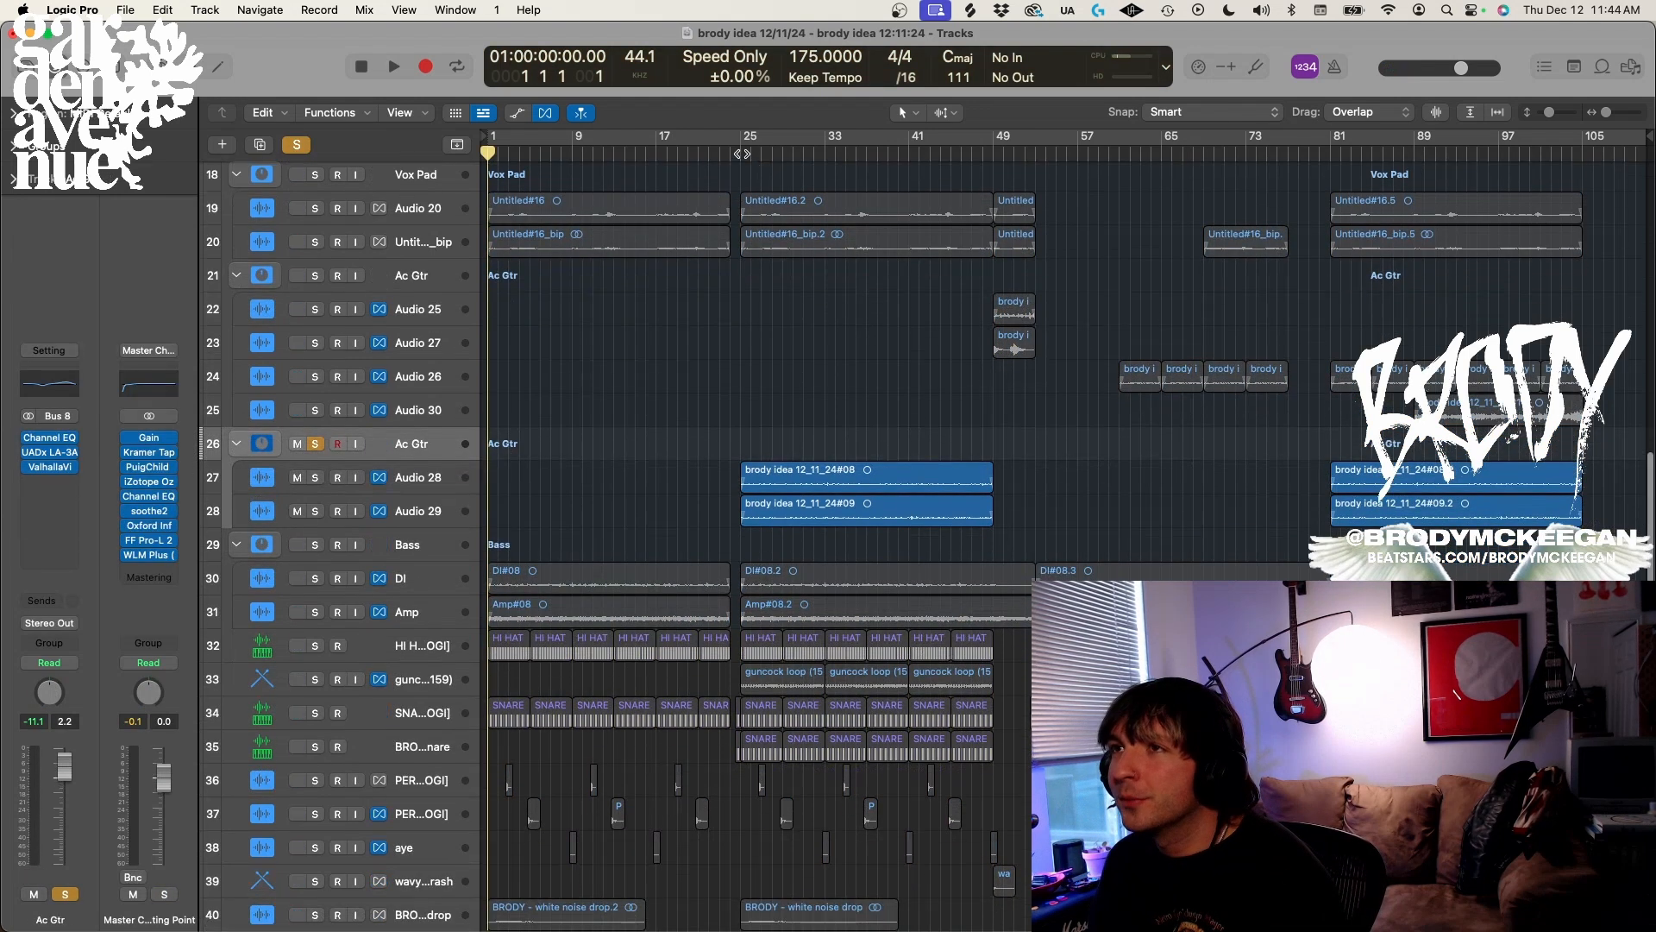
{"action": "left_click", "coordinate": [742, 152]}
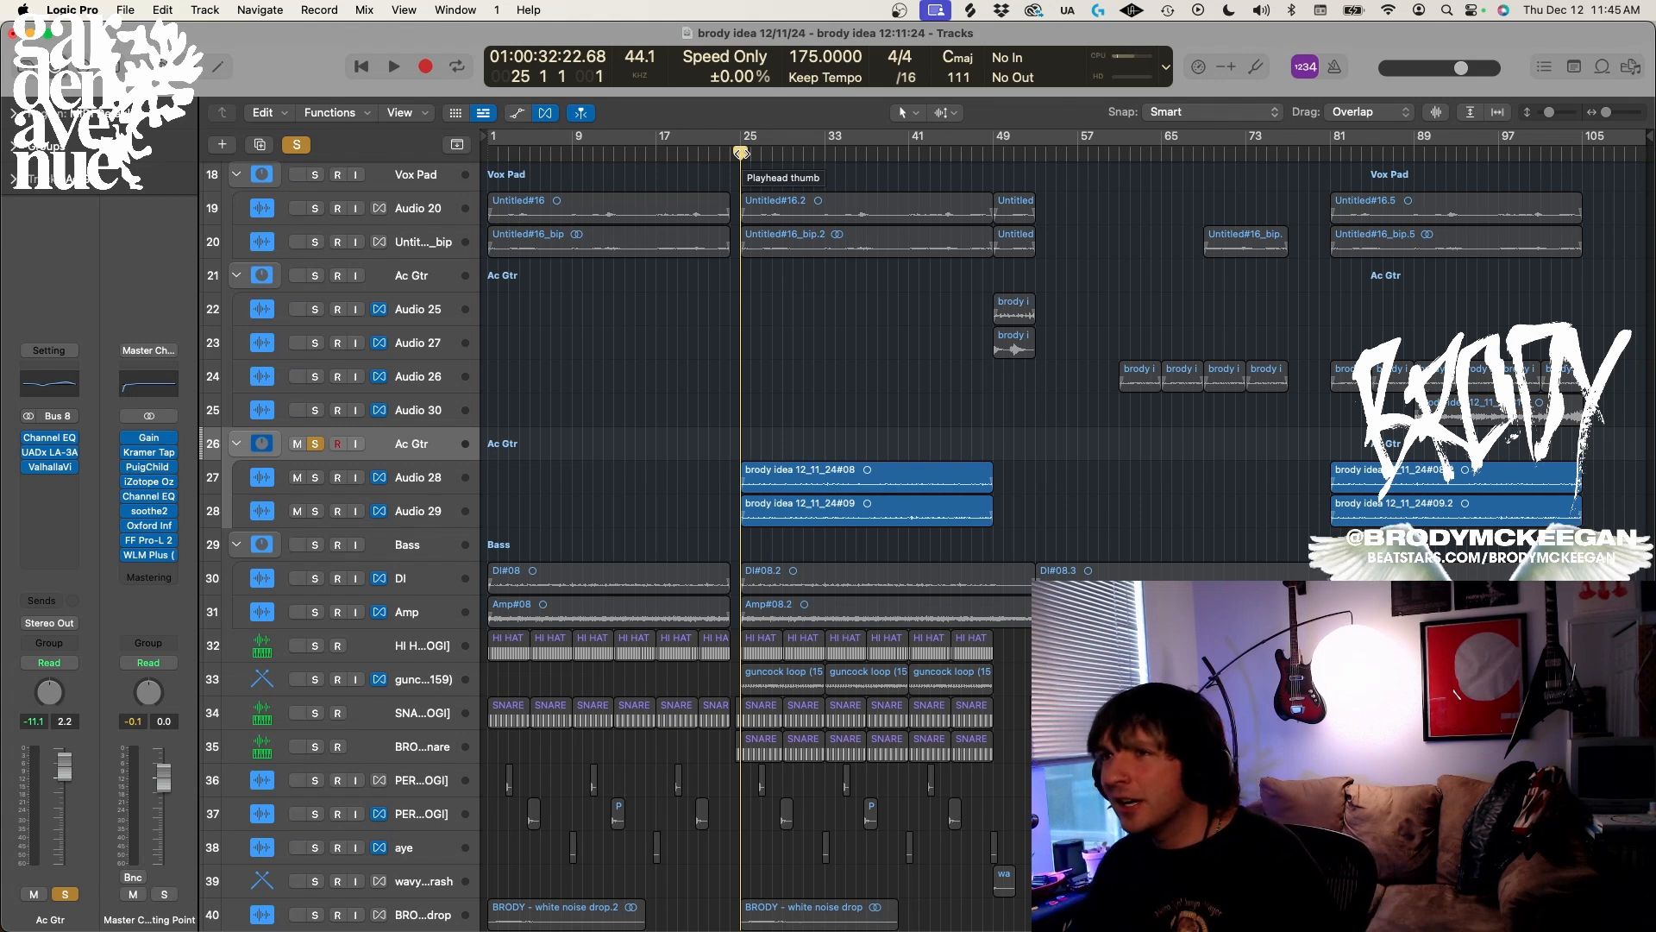
{"action": "key", "text": "space"}
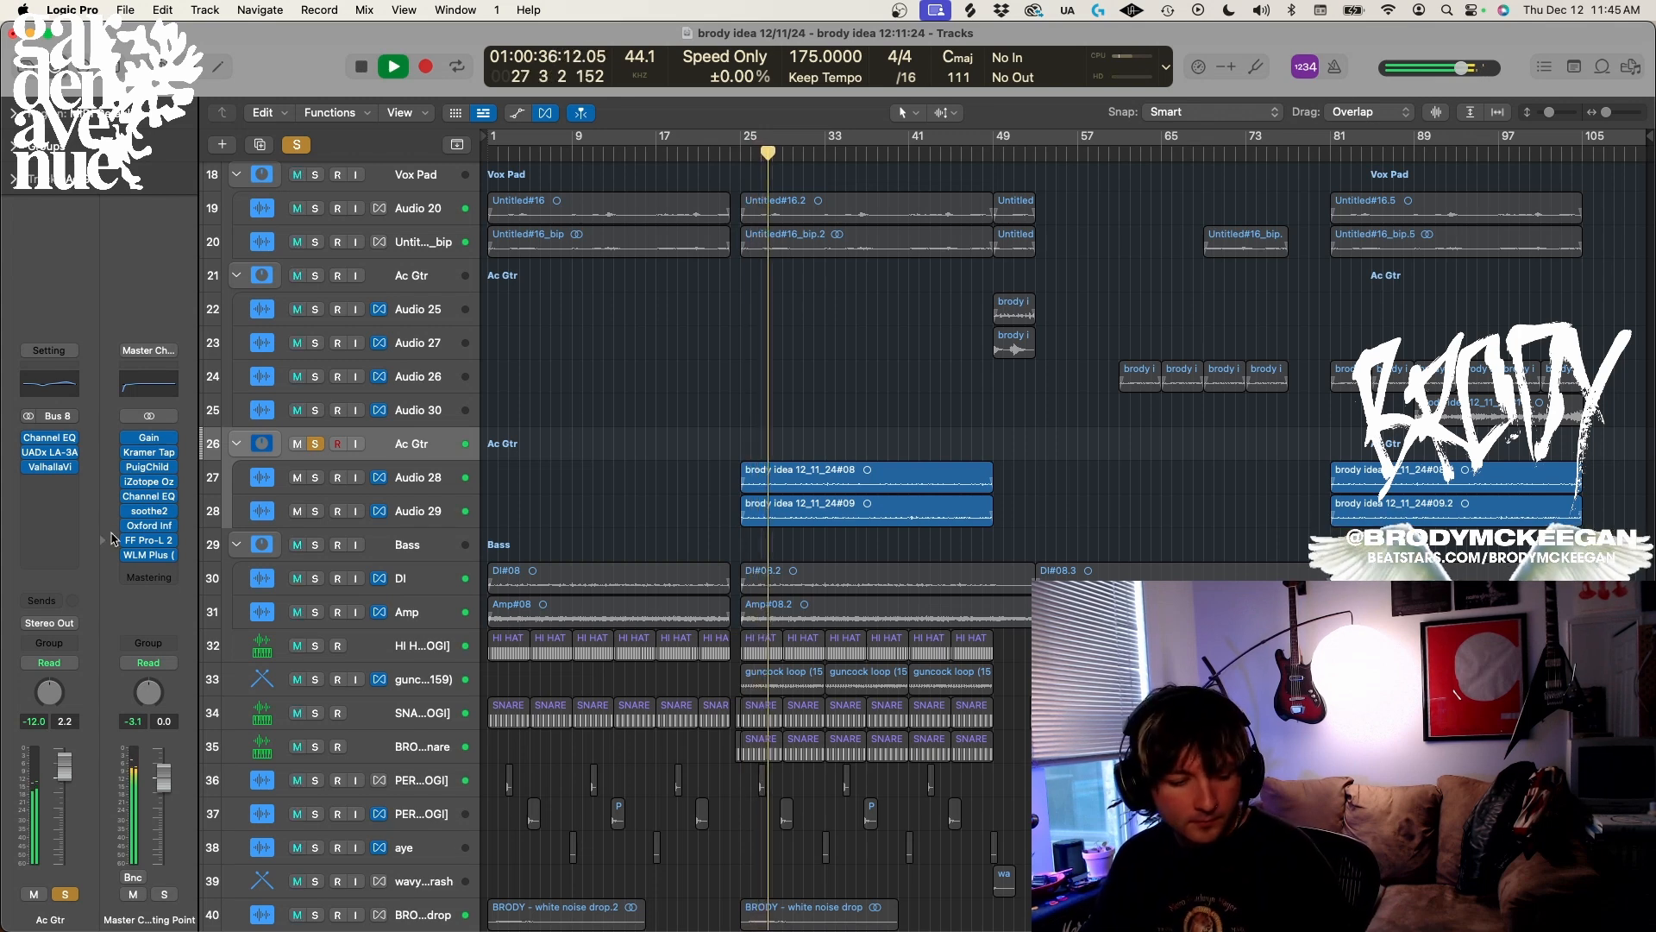
Inspect the UADx LA-3A Compressor on the soloed Ac Gtr stack, close it, and stop playback
{"action": "left_click", "coordinate": [48, 467]}
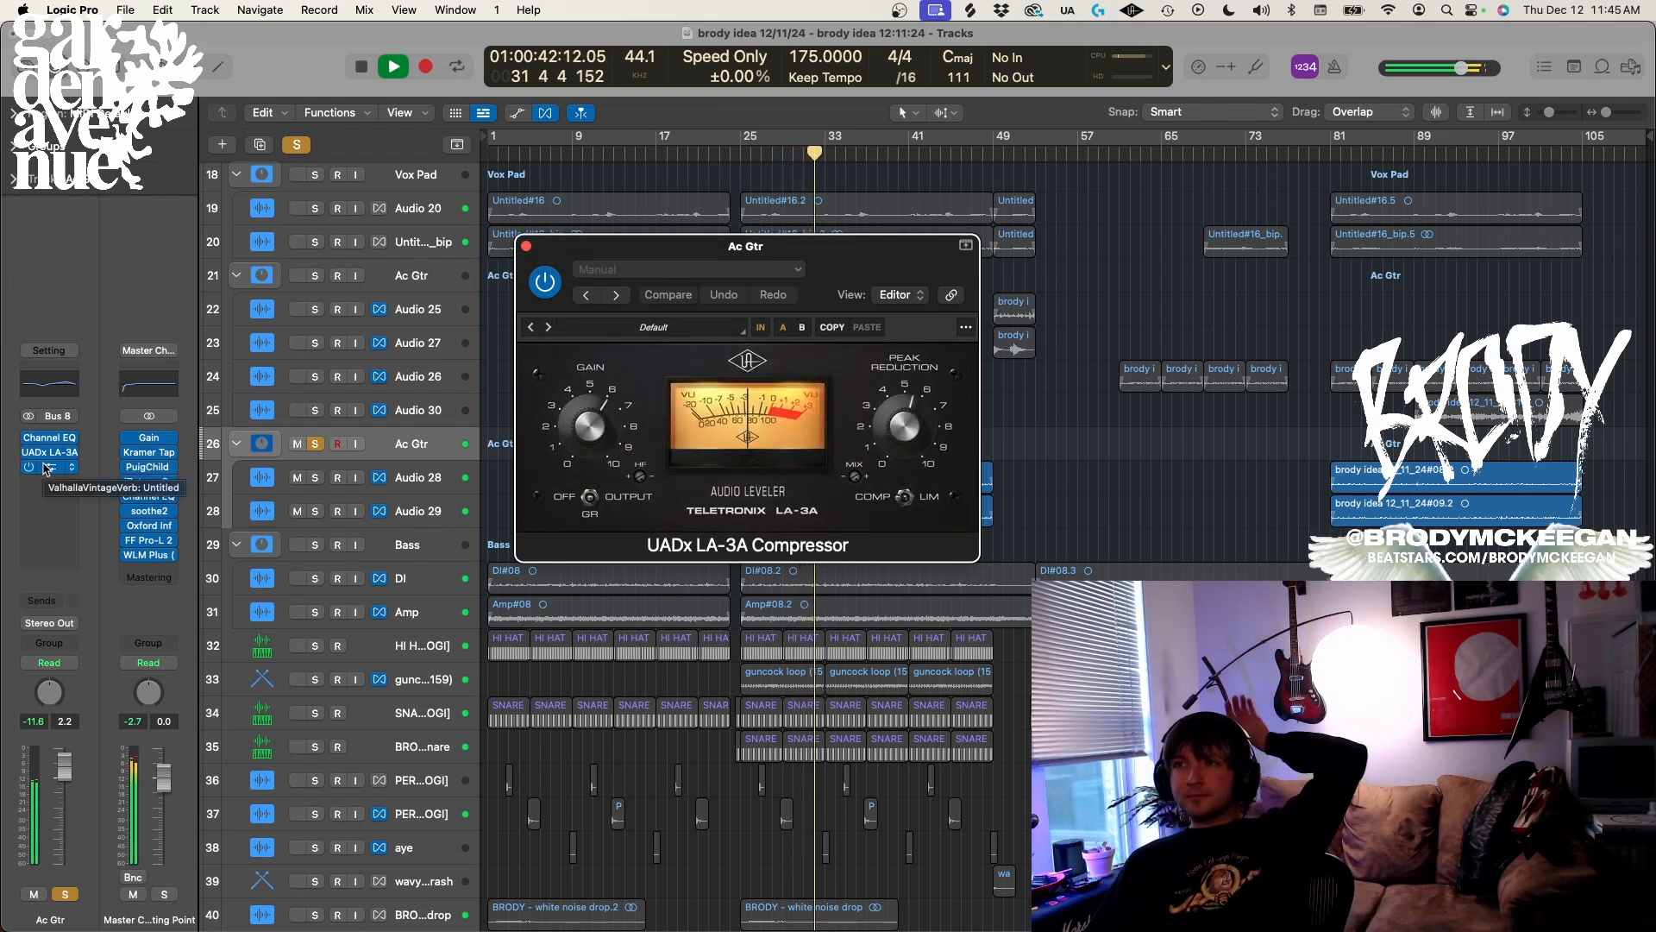
{"action": "left_click", "coordinate": [525, 246]}
{"action": "left_click", "coordinate": [49, 467]}
{"action": "left_click", "coordinate": [372, 467]}
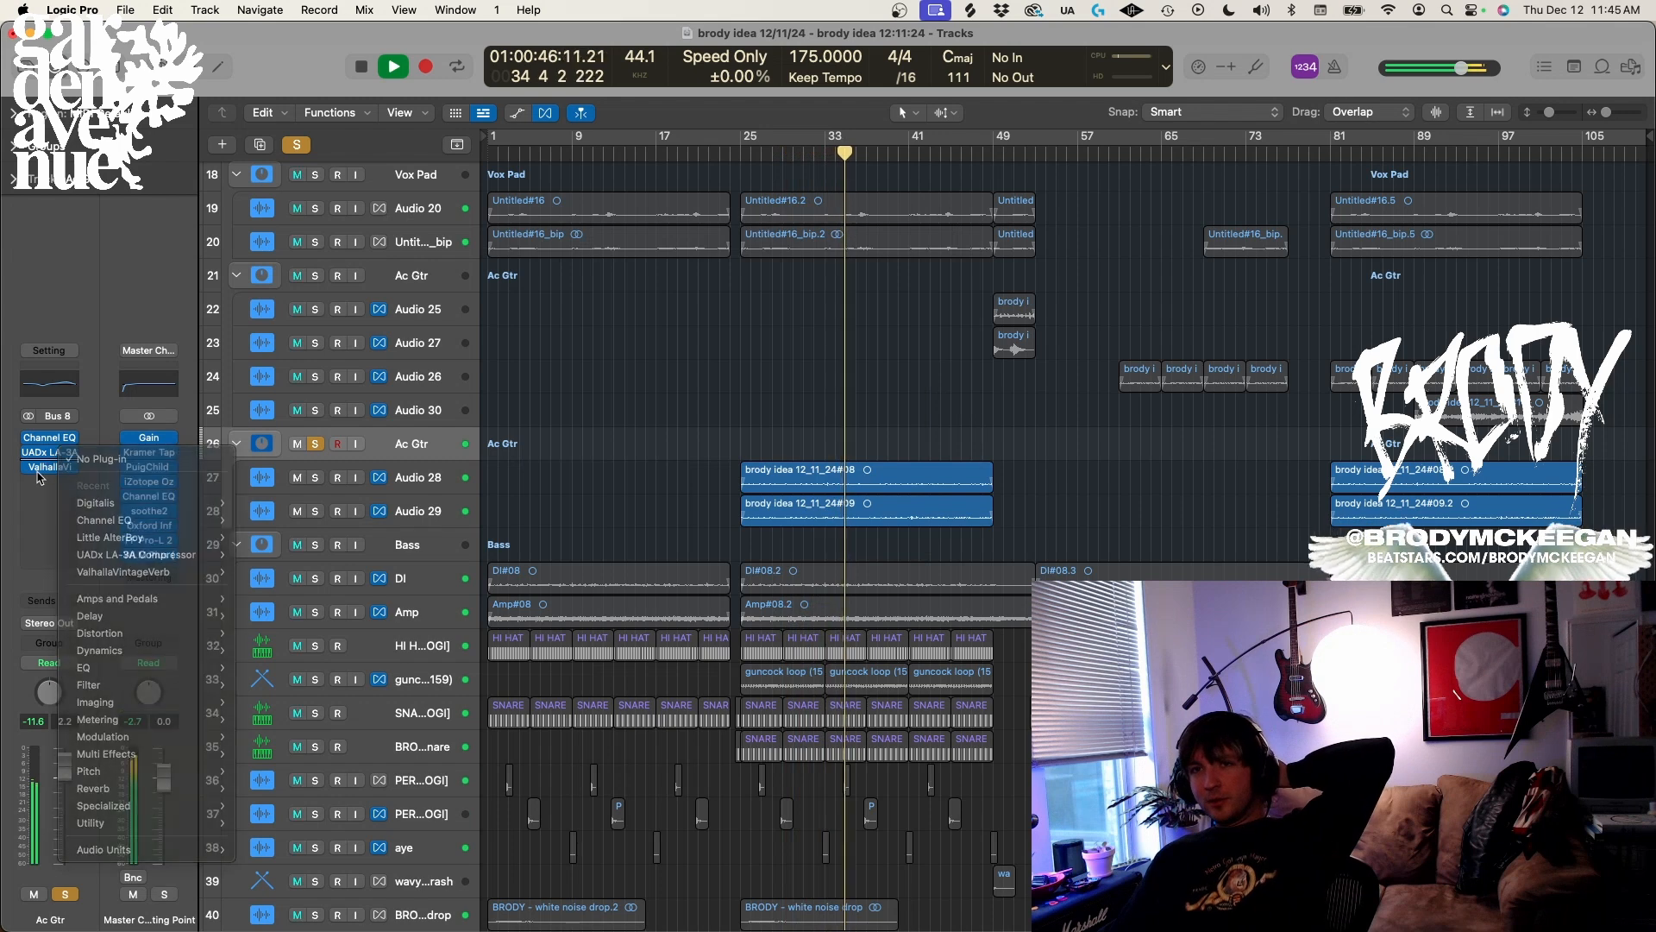
{"action": "key", "text": "space"}
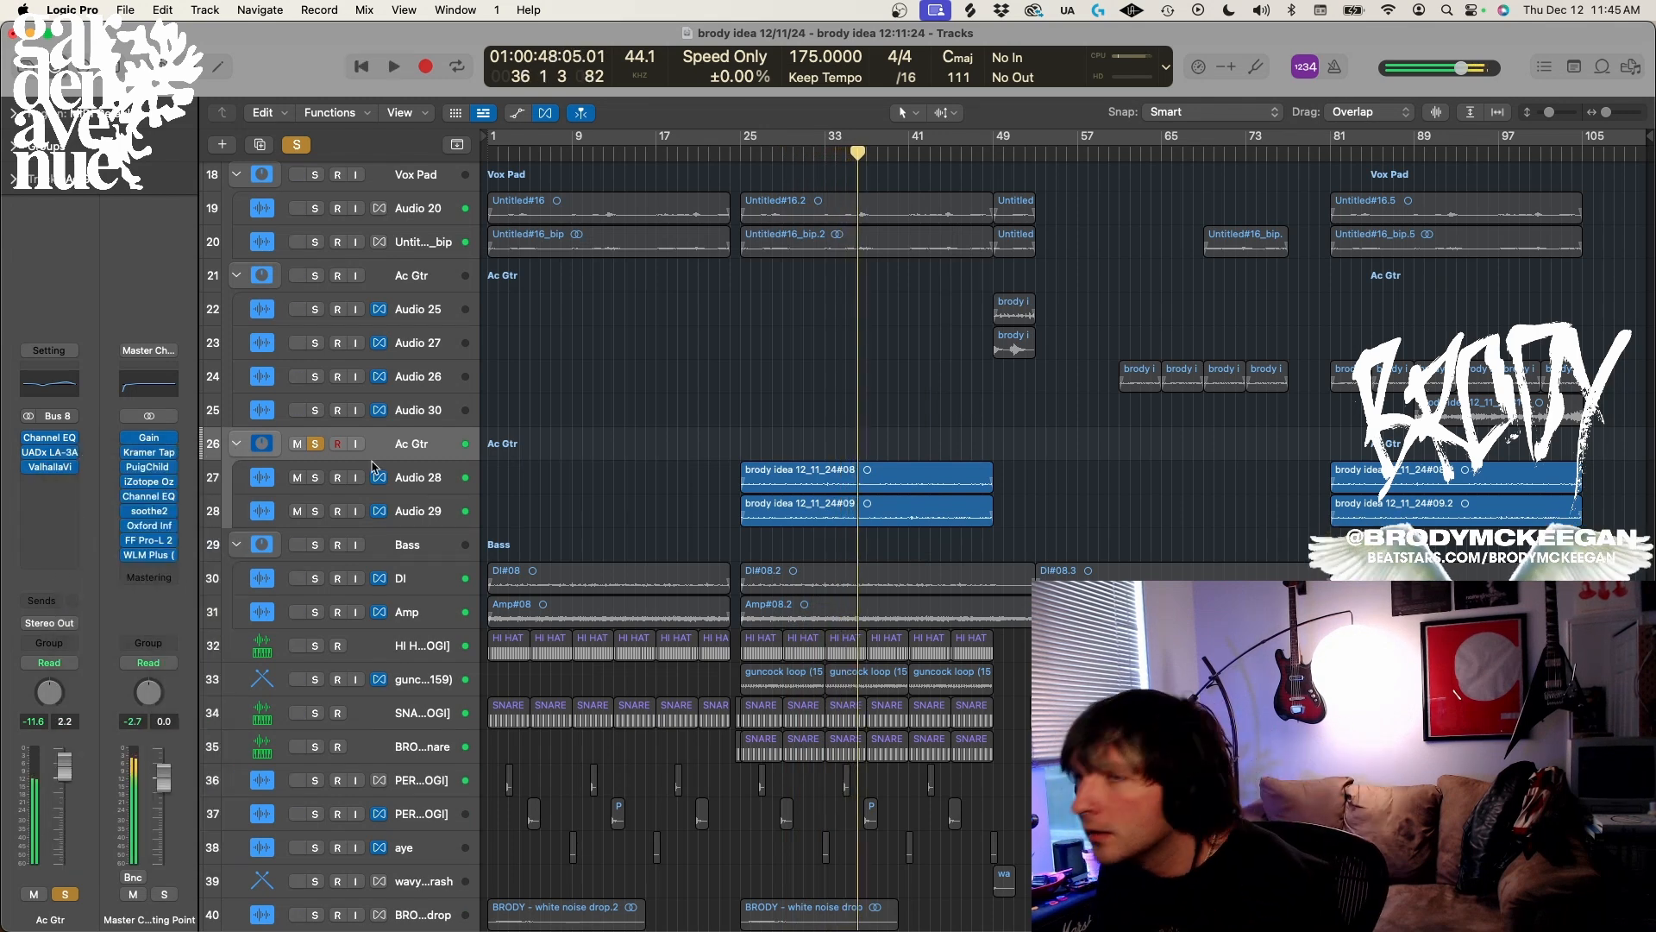
Clear the Ac Gtr solo and play the full mix from bar 25
{"action": "key", "text": "s"}
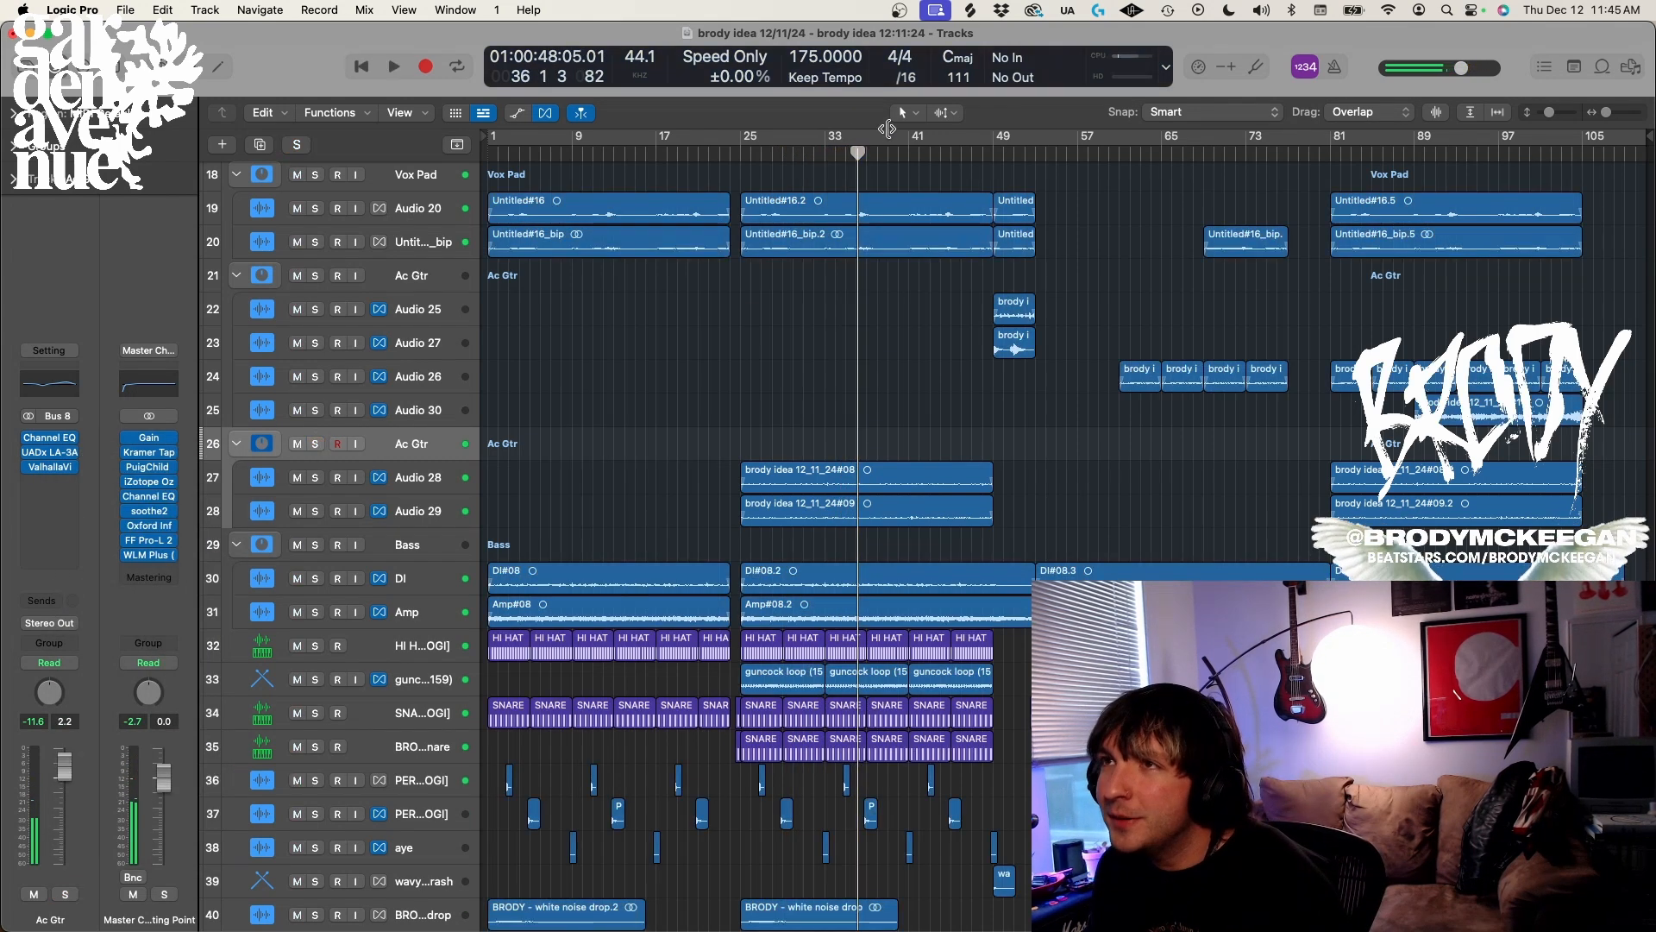
{"action": "left_click", "coordinate": [744, 154]}
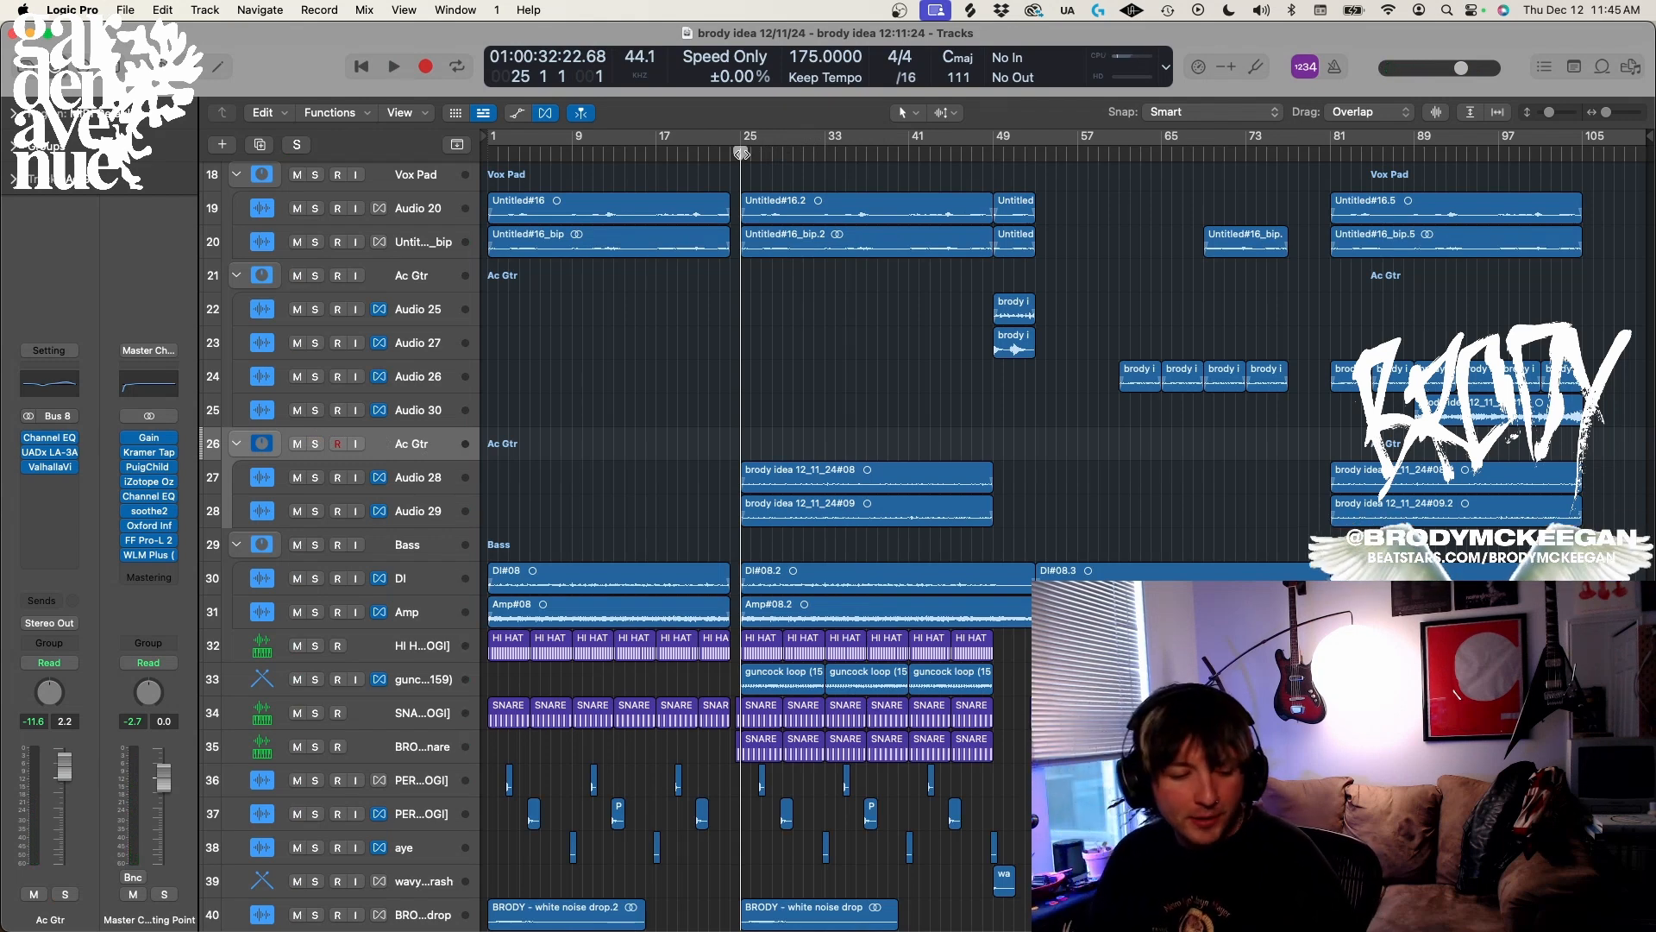
{"action": "key", "text": "space"}
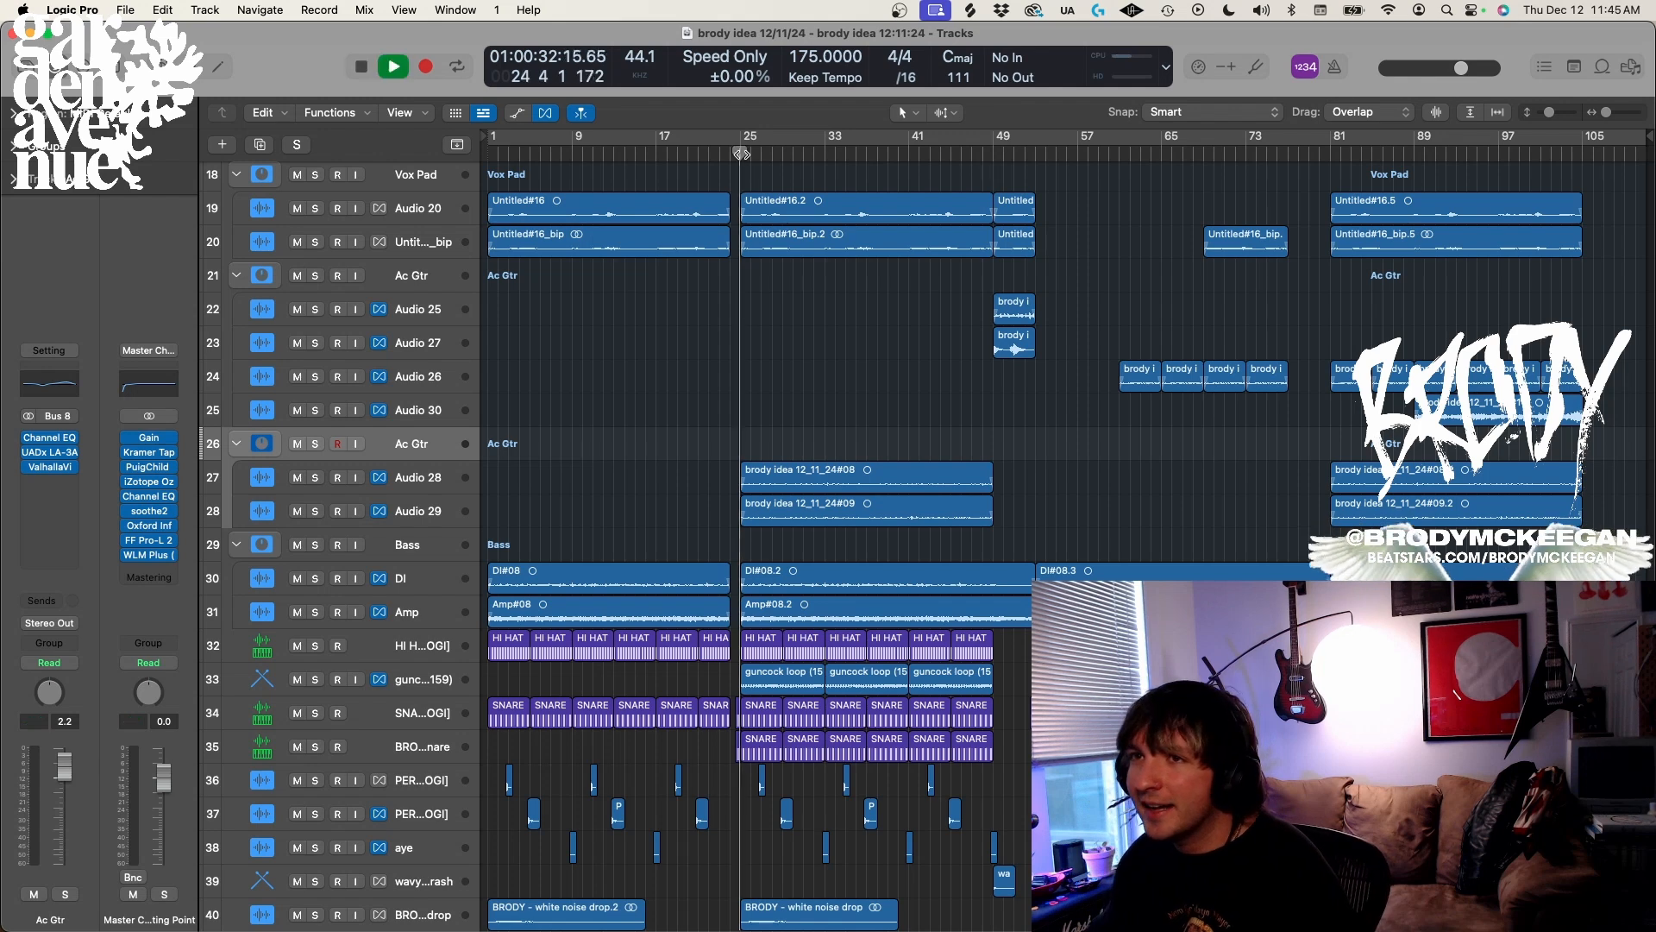
Mute and unmute the Ac Gtr stack during playback to compare the mix with and without it, and stop around bar 41
{"action": "left_click", "coordinate": [300, 448]}
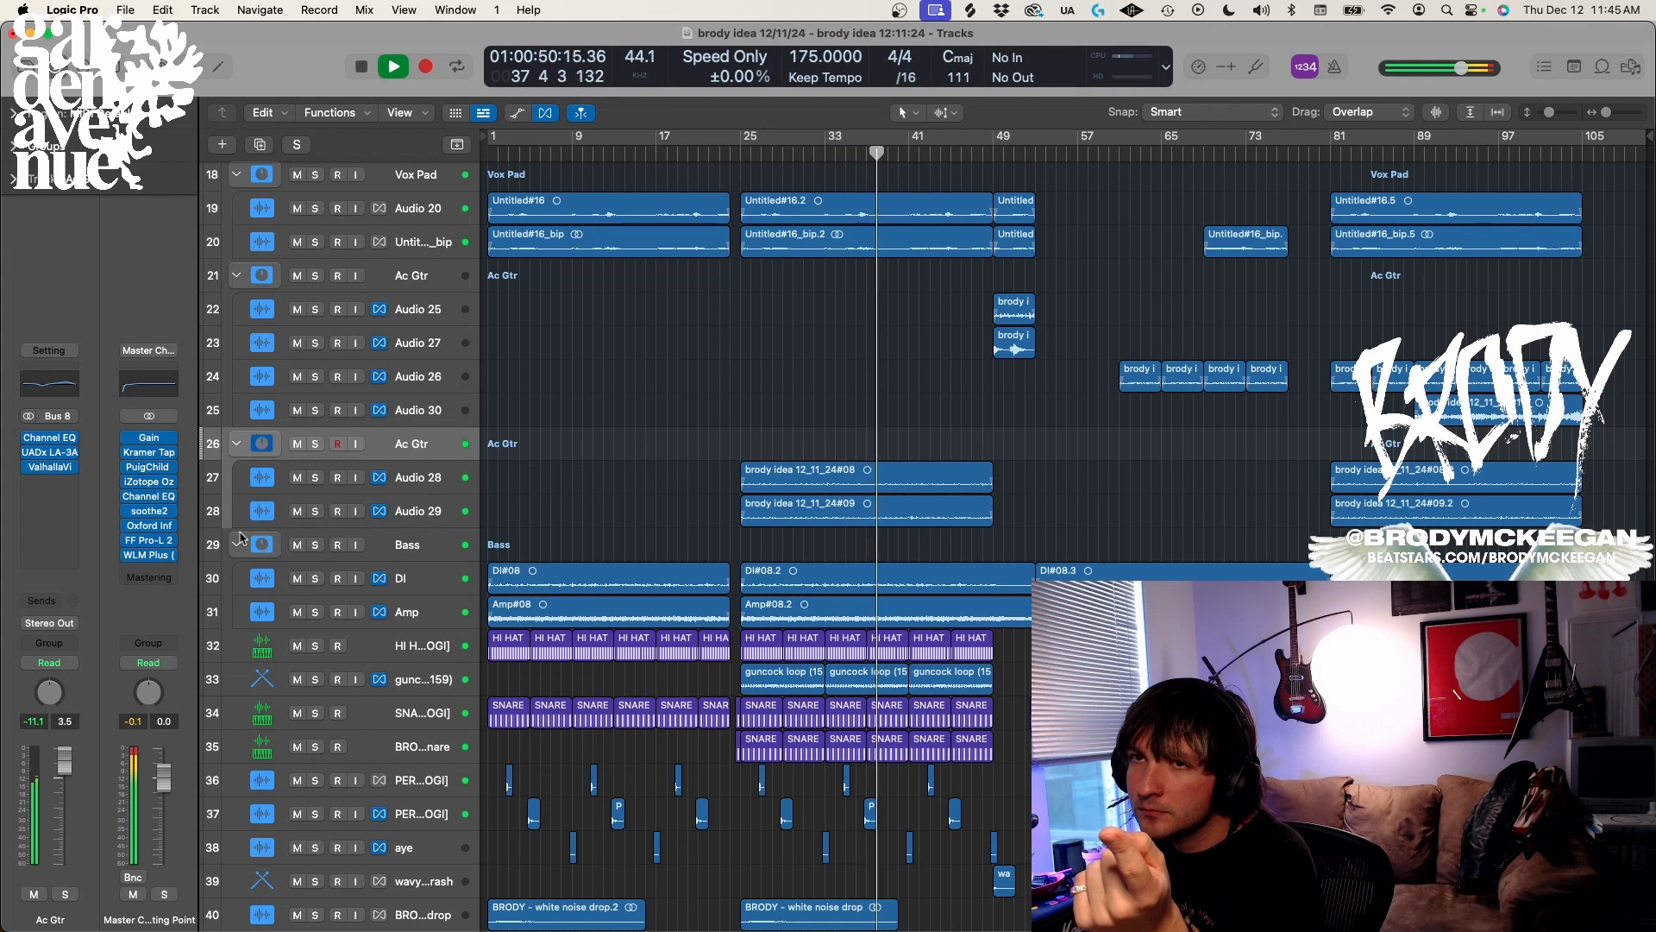
{"action": "left_click", "coordinate": [298, 443]}
{"action": "left_click", "coordinate": [298, 443]}
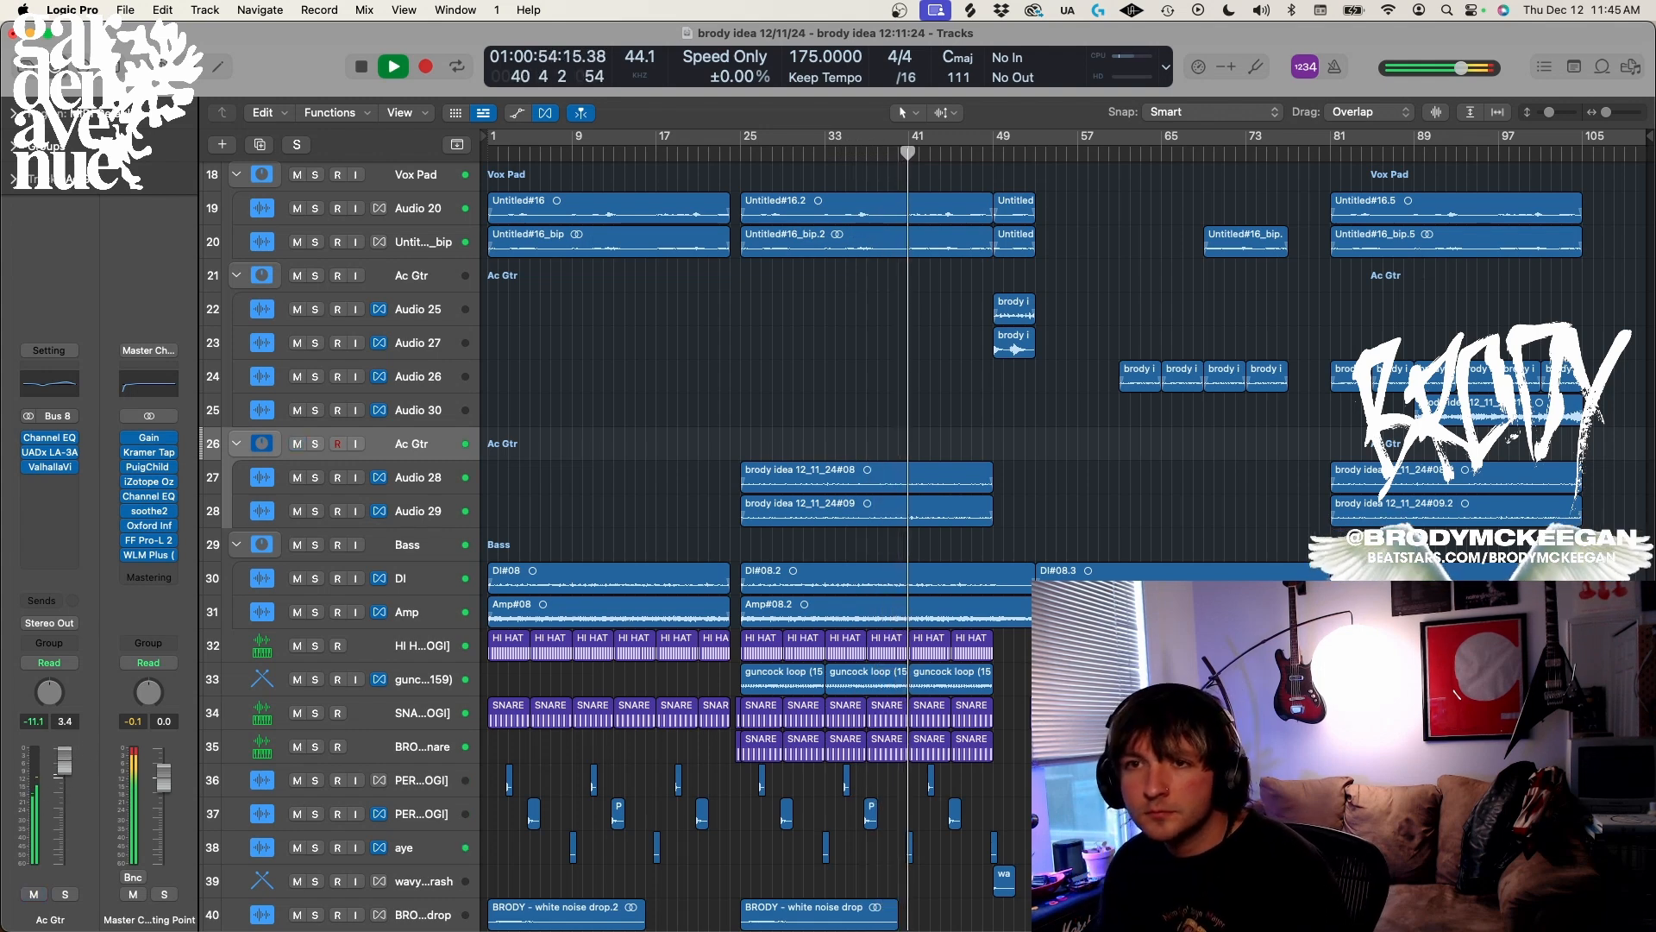
{"action": "key", "text": "space"}
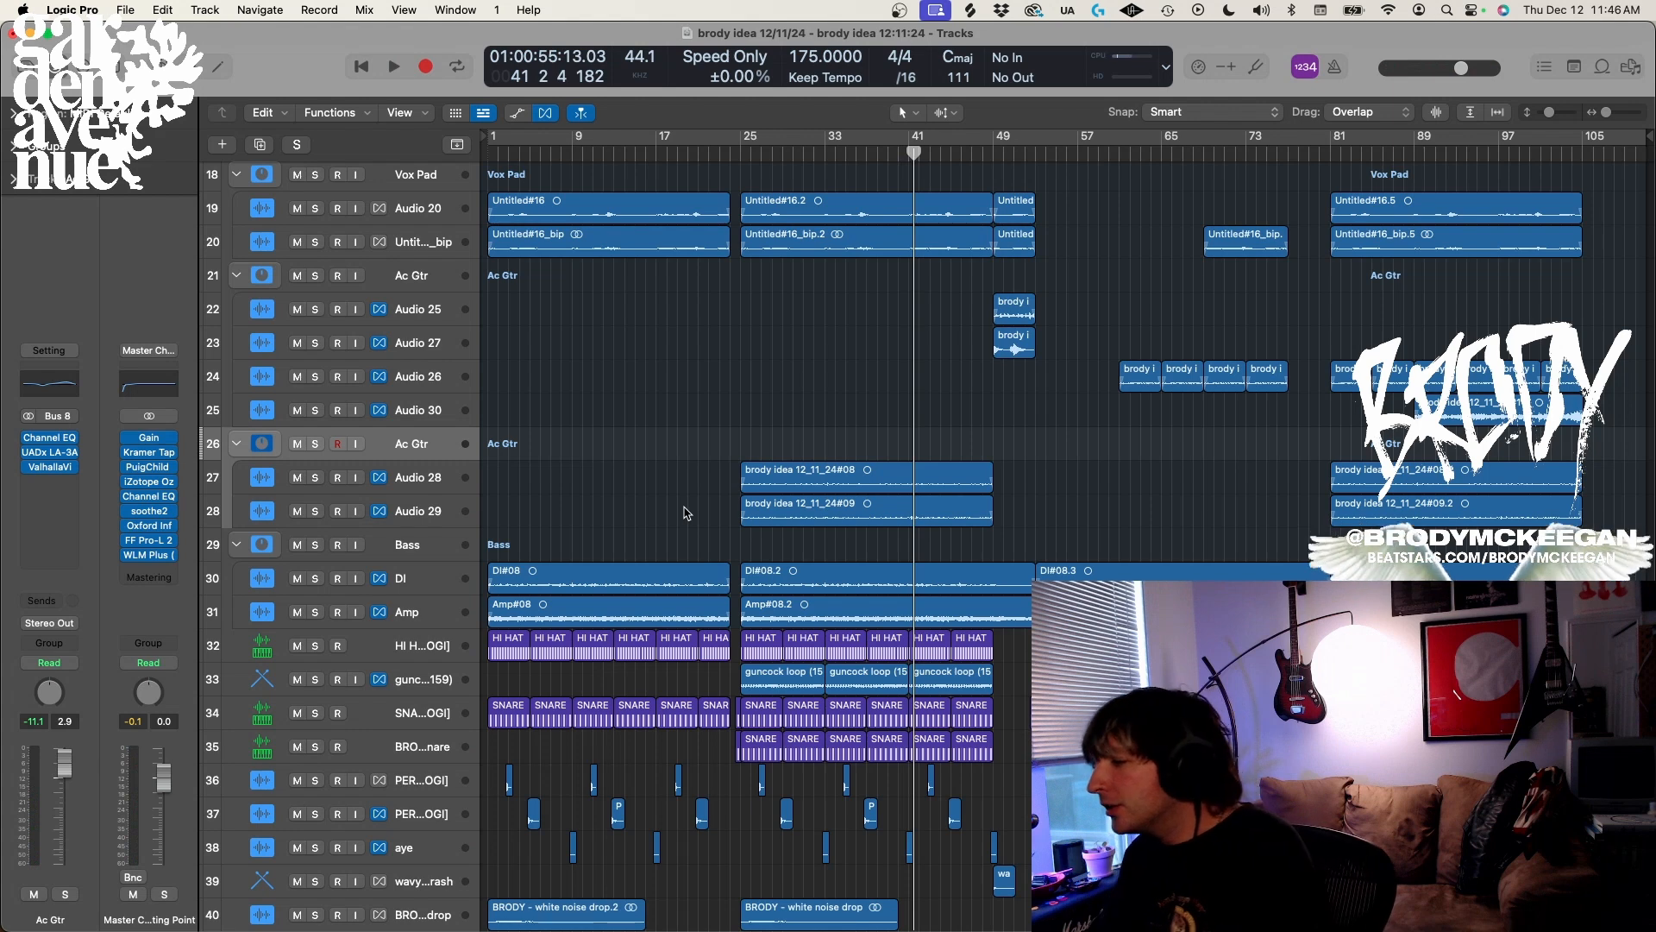
Solo the Ac Gtr stack, play it from around bar 32, and stop with the solo cleared
{"action": "left_click", "coordinate": [314, 444]}
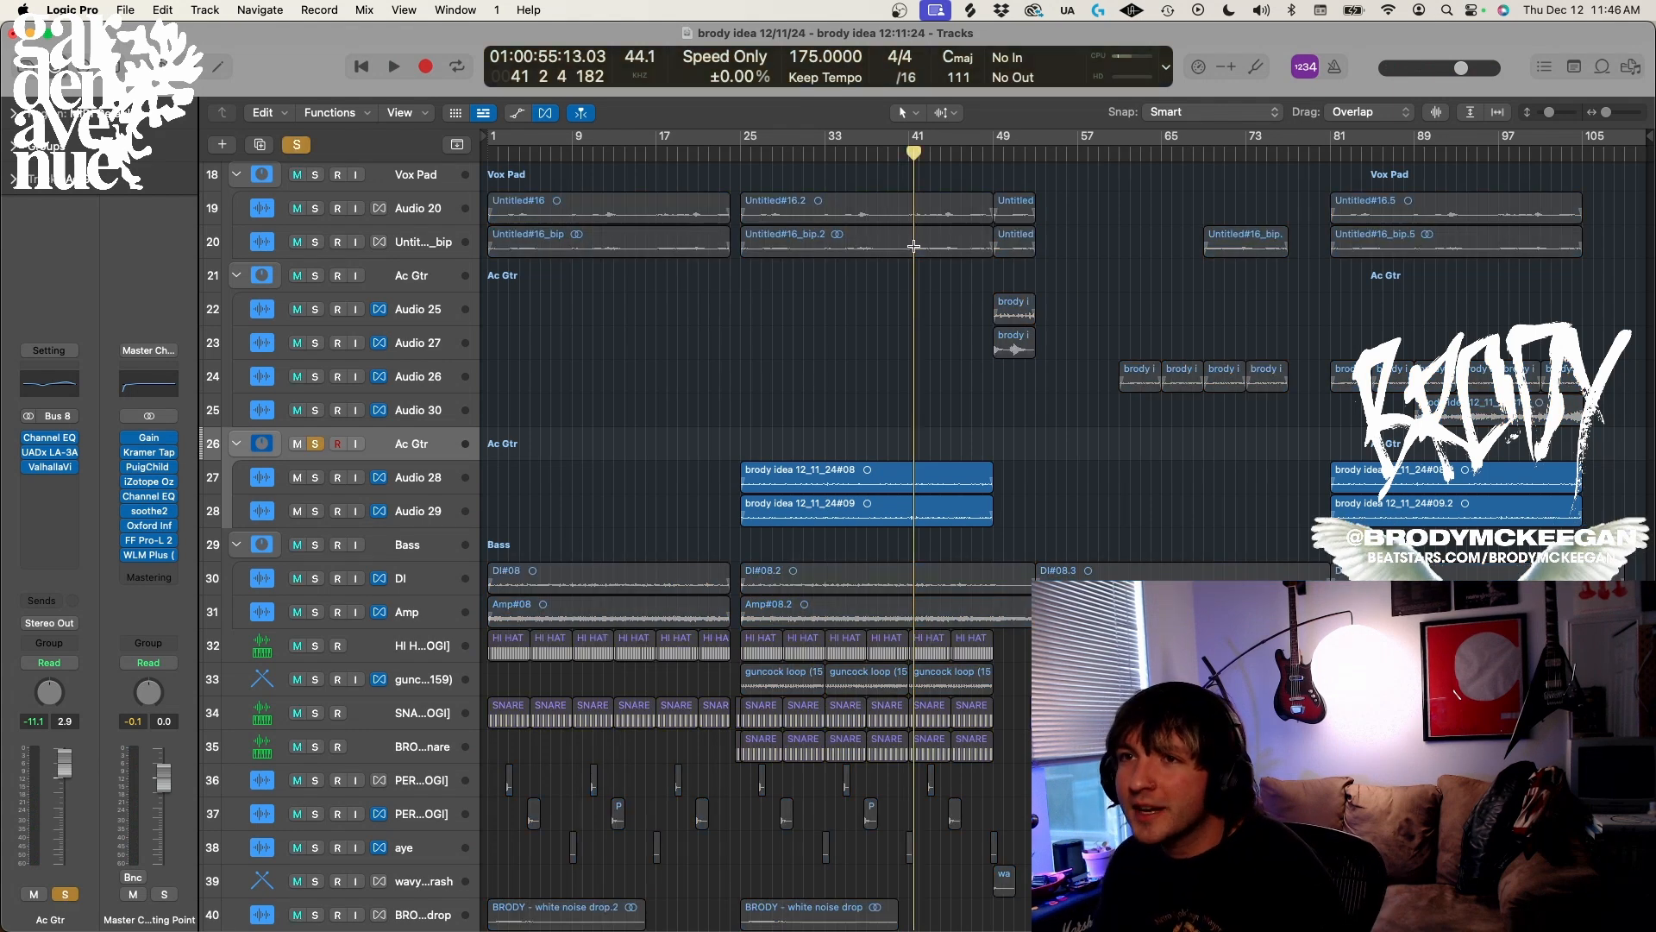
{"action": "left_click", "coordinate": [814, 151]}
{"action": "key", "text": "space"}
{"action": "left_click", "coordinate": [315, 443]}
{"action": "key", "text": "space"}
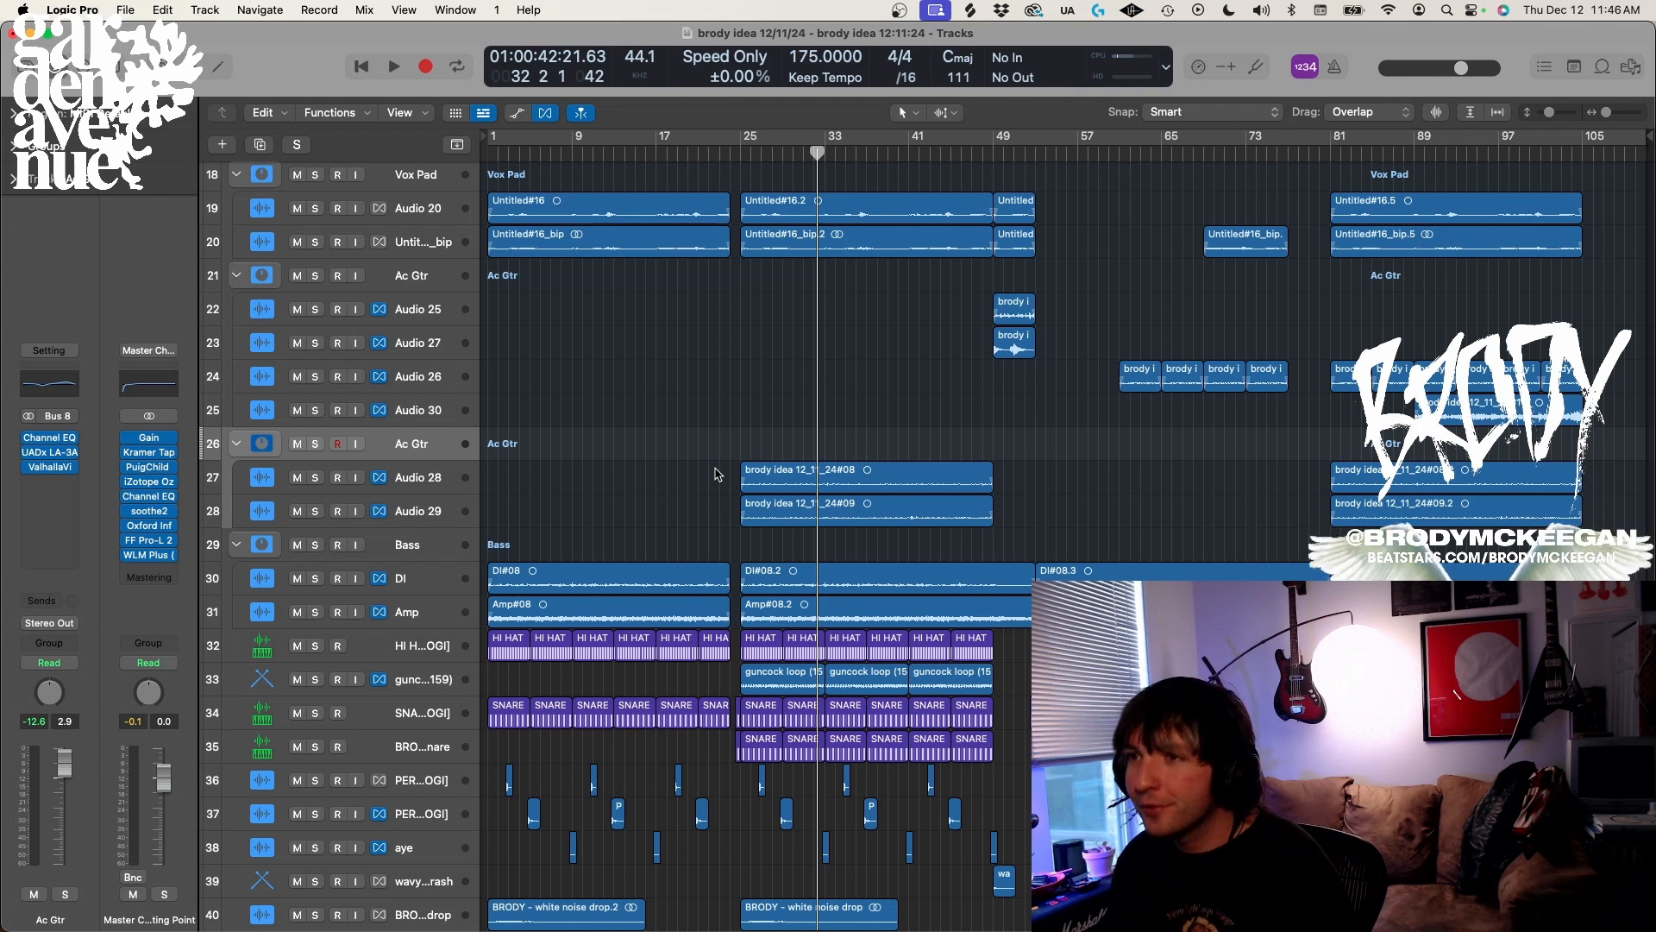
Solo the Bass stack, play it from bar 1, and select its DI track
{"action": "key", "text": "Return"}
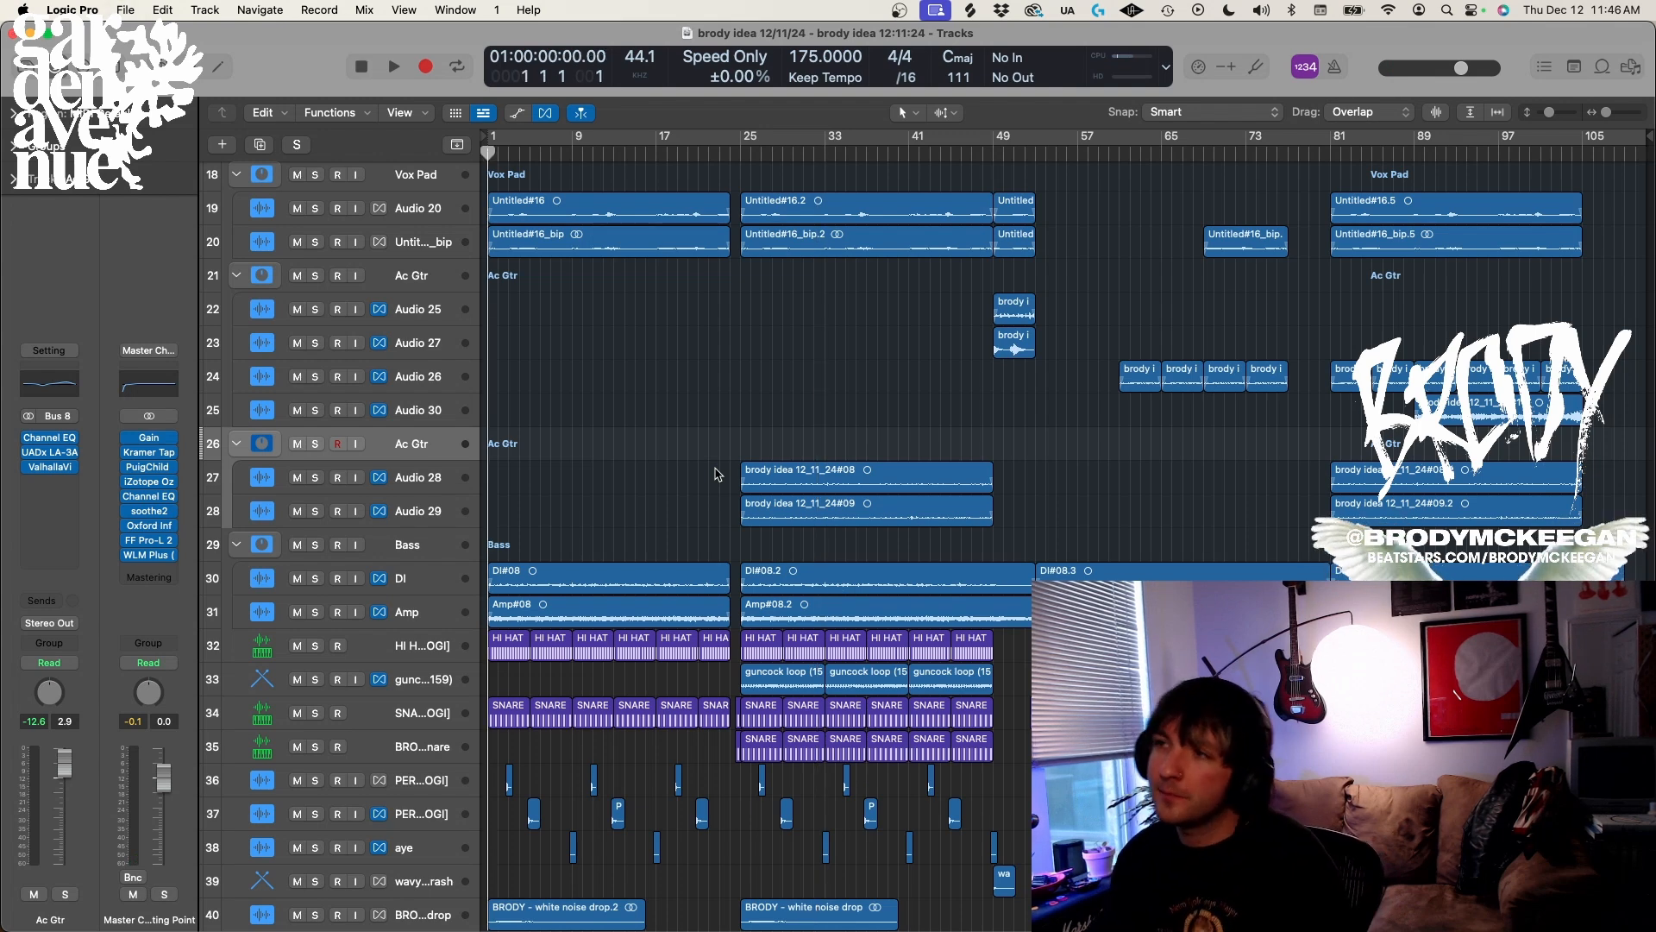
{"action": "left_click", "coordinate": [431, 549]}
{"action": "left_click", "coordinate": [311, 544]}
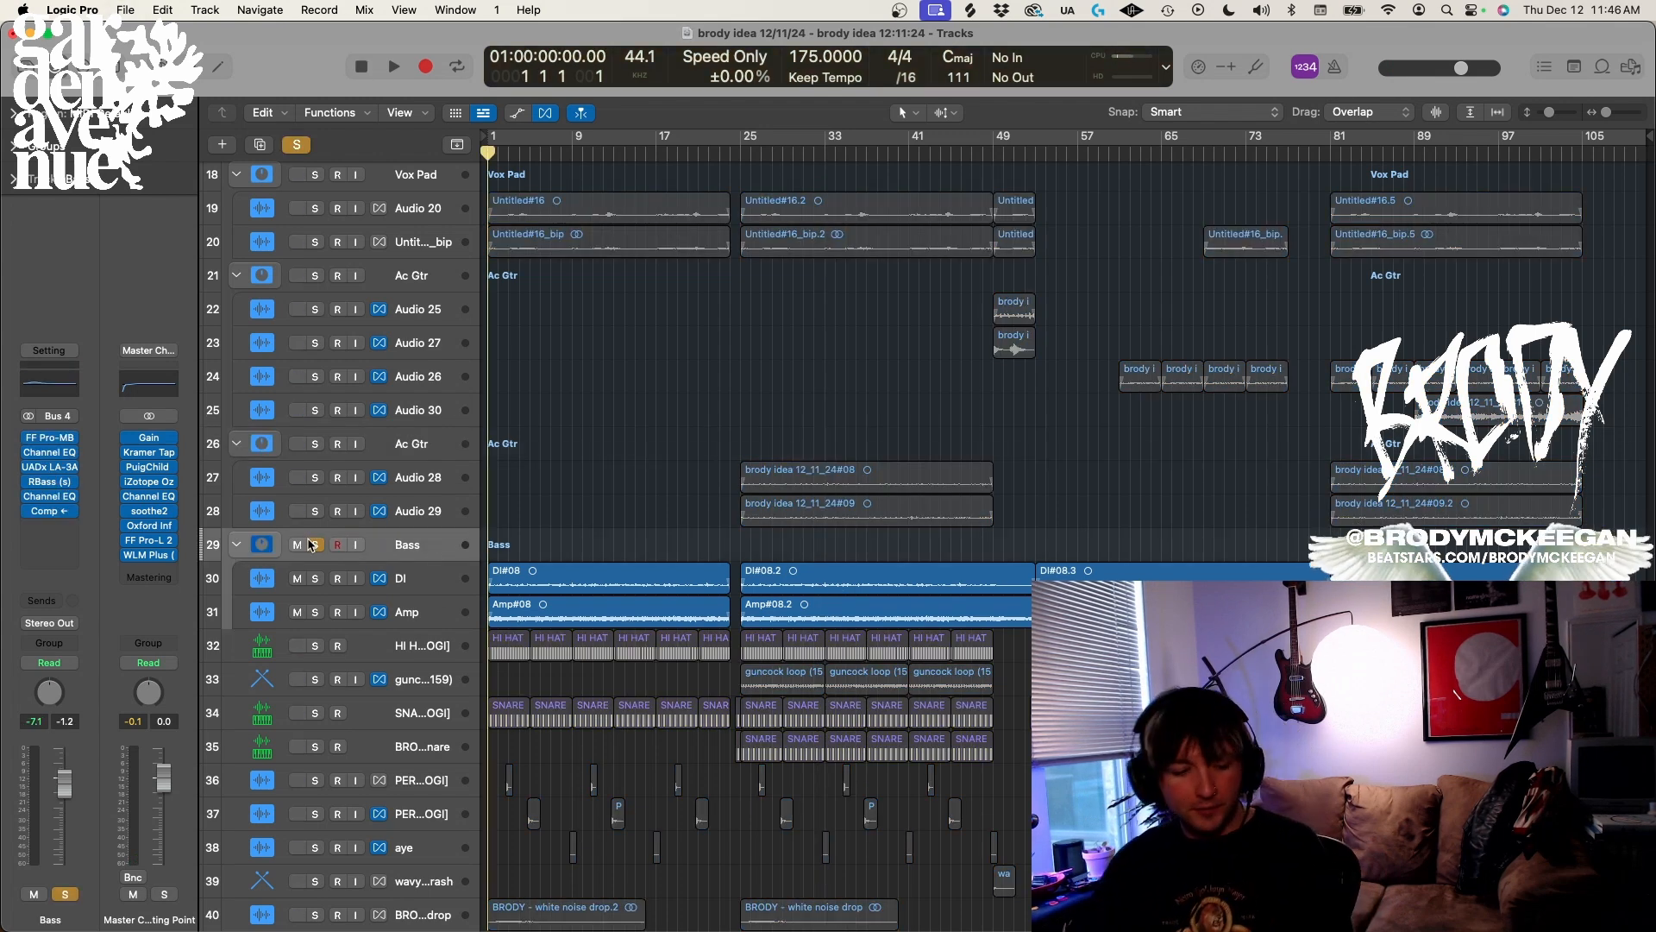
{"action": "key", "text": "space"}
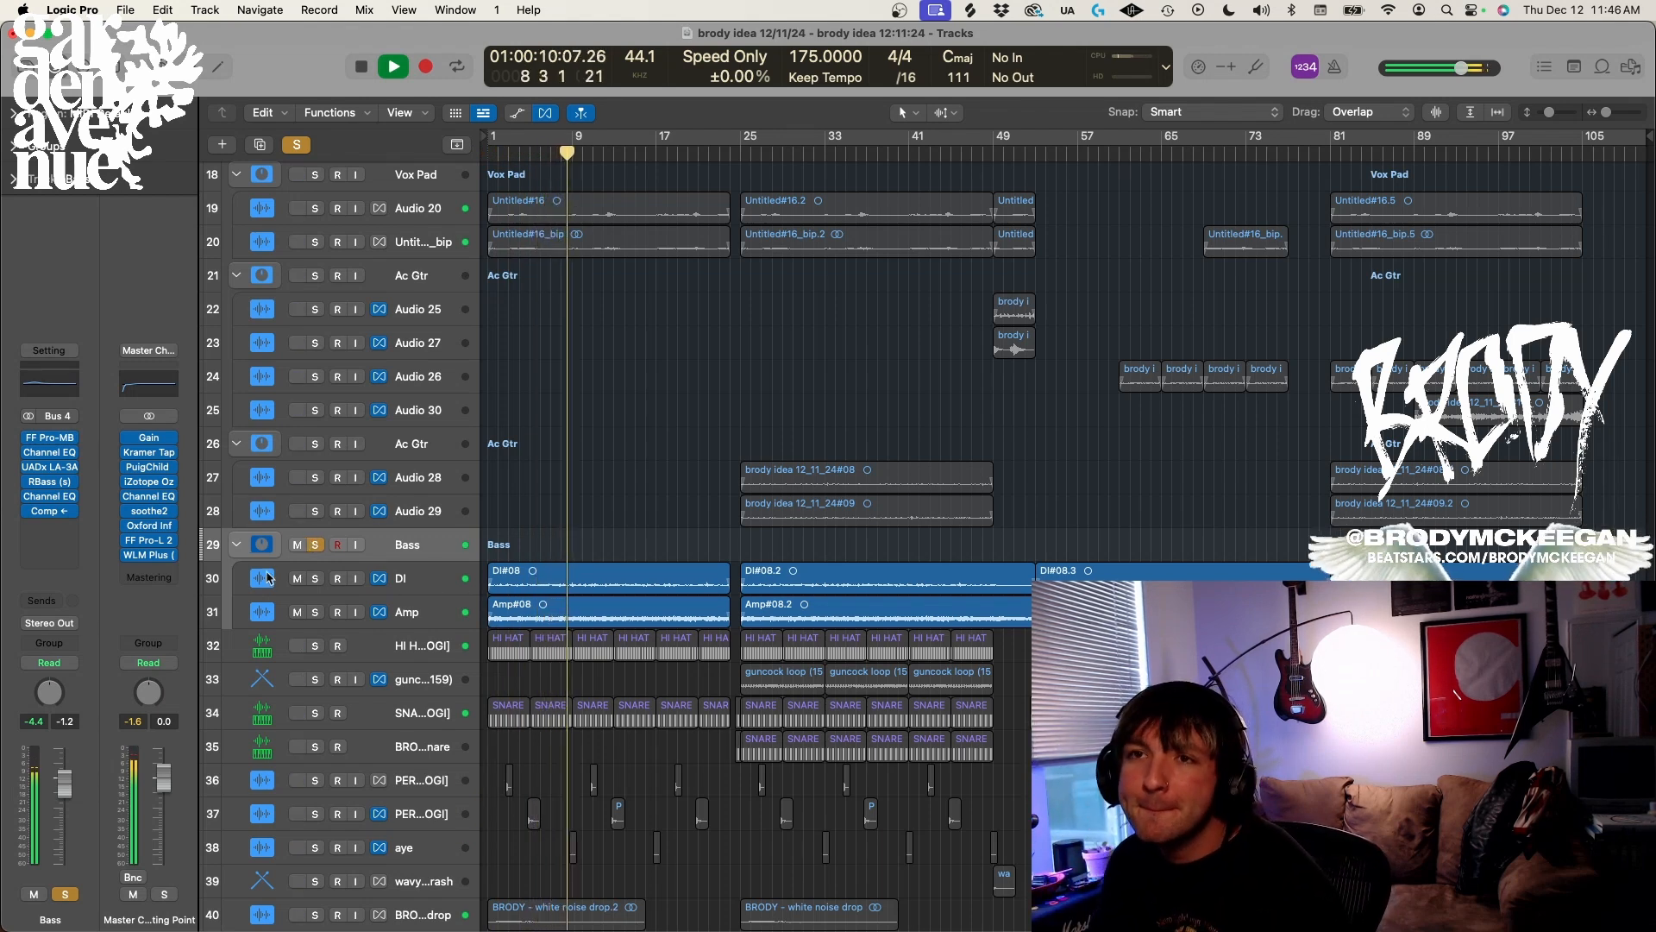
{"action": "key", "text": "Down"}
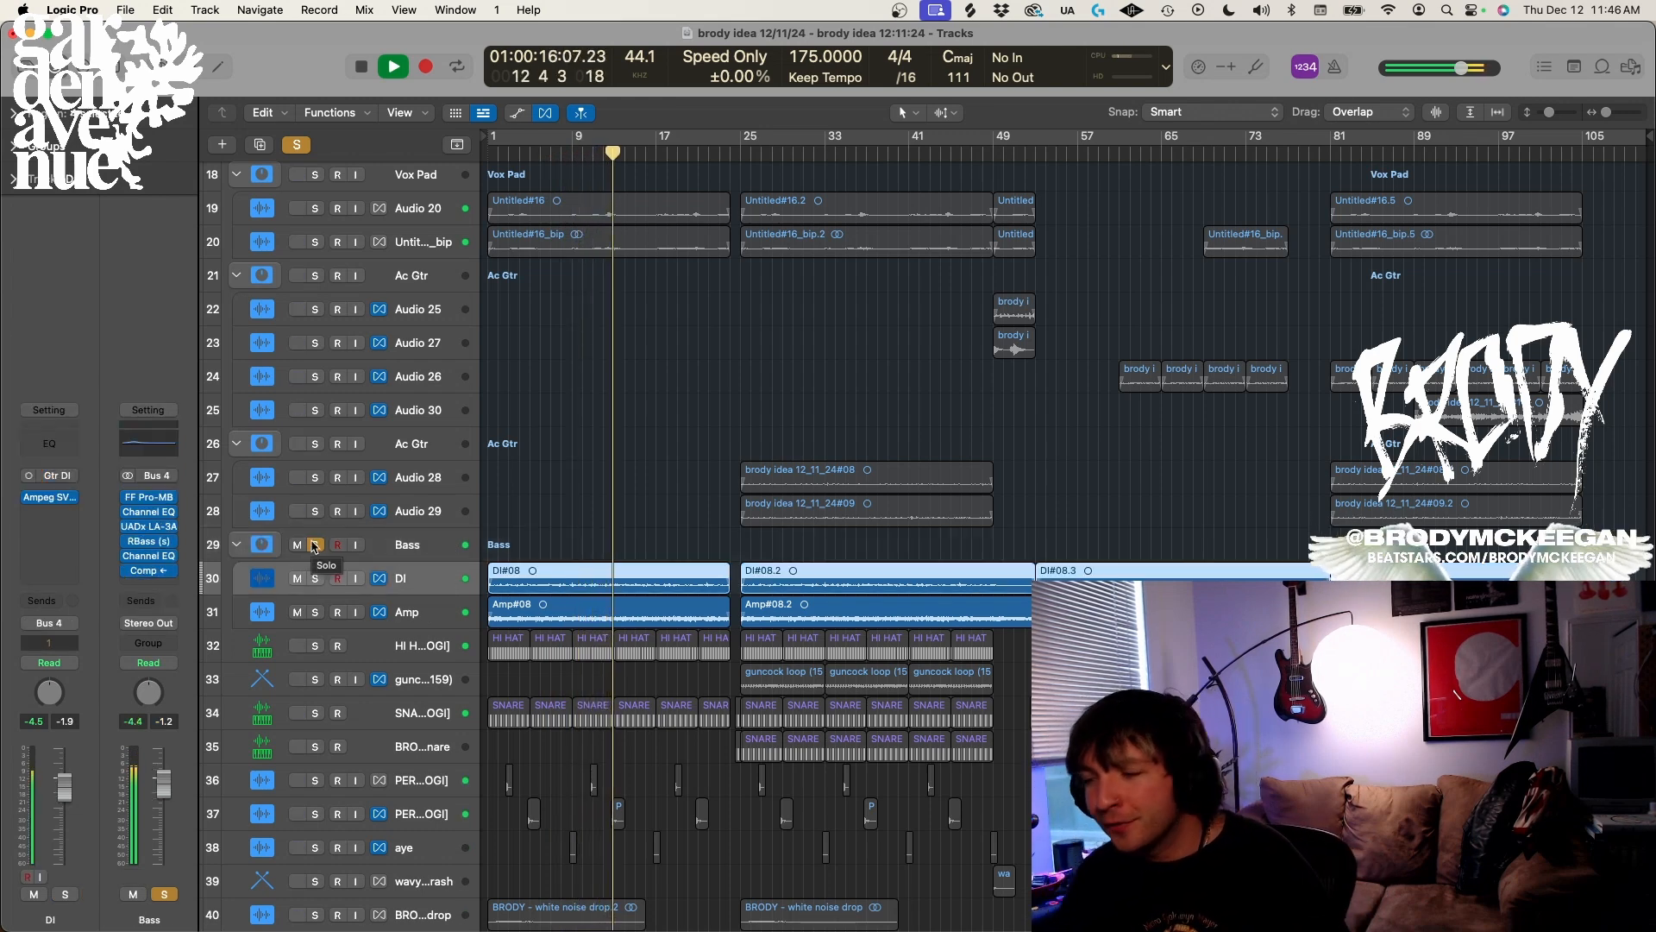
Open the DI track's Ampeg SVTVR plug-in and solo only that track, playing it from about bar 5
{"action": "left_click", "coordinate": [49, 497]}
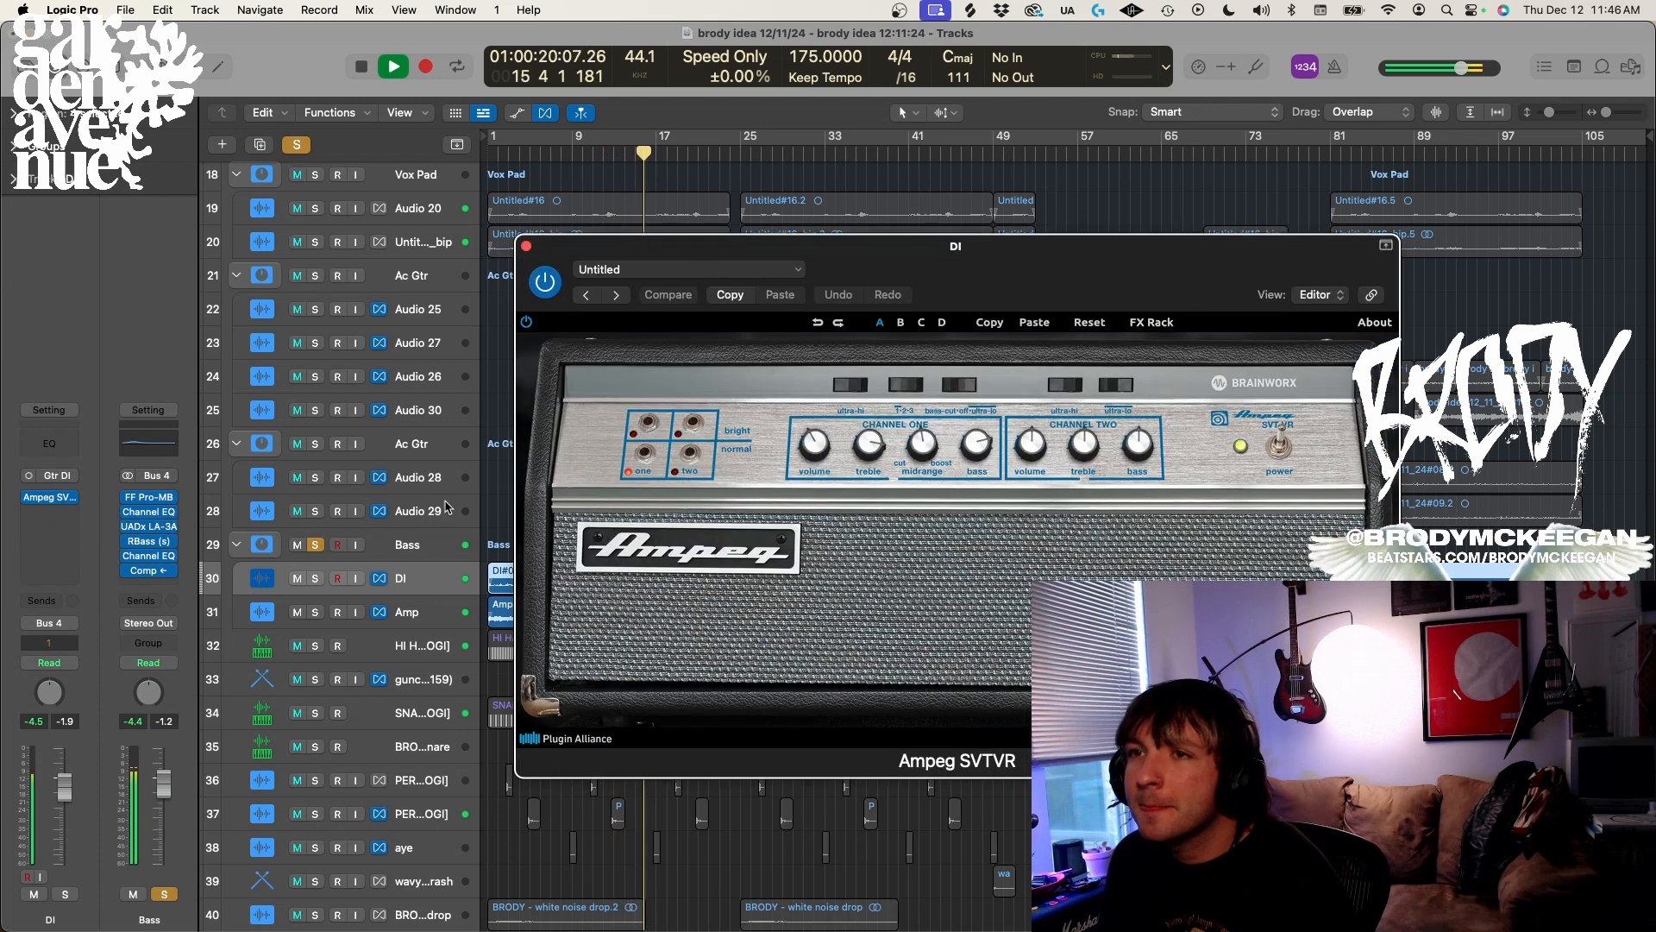
{"action": "left_click", "coordinate": [315, 544]}
{"action": "left_click", "coordinate": [314, 578]}
{"action": "left_click", "coordinate": [528, 153]}
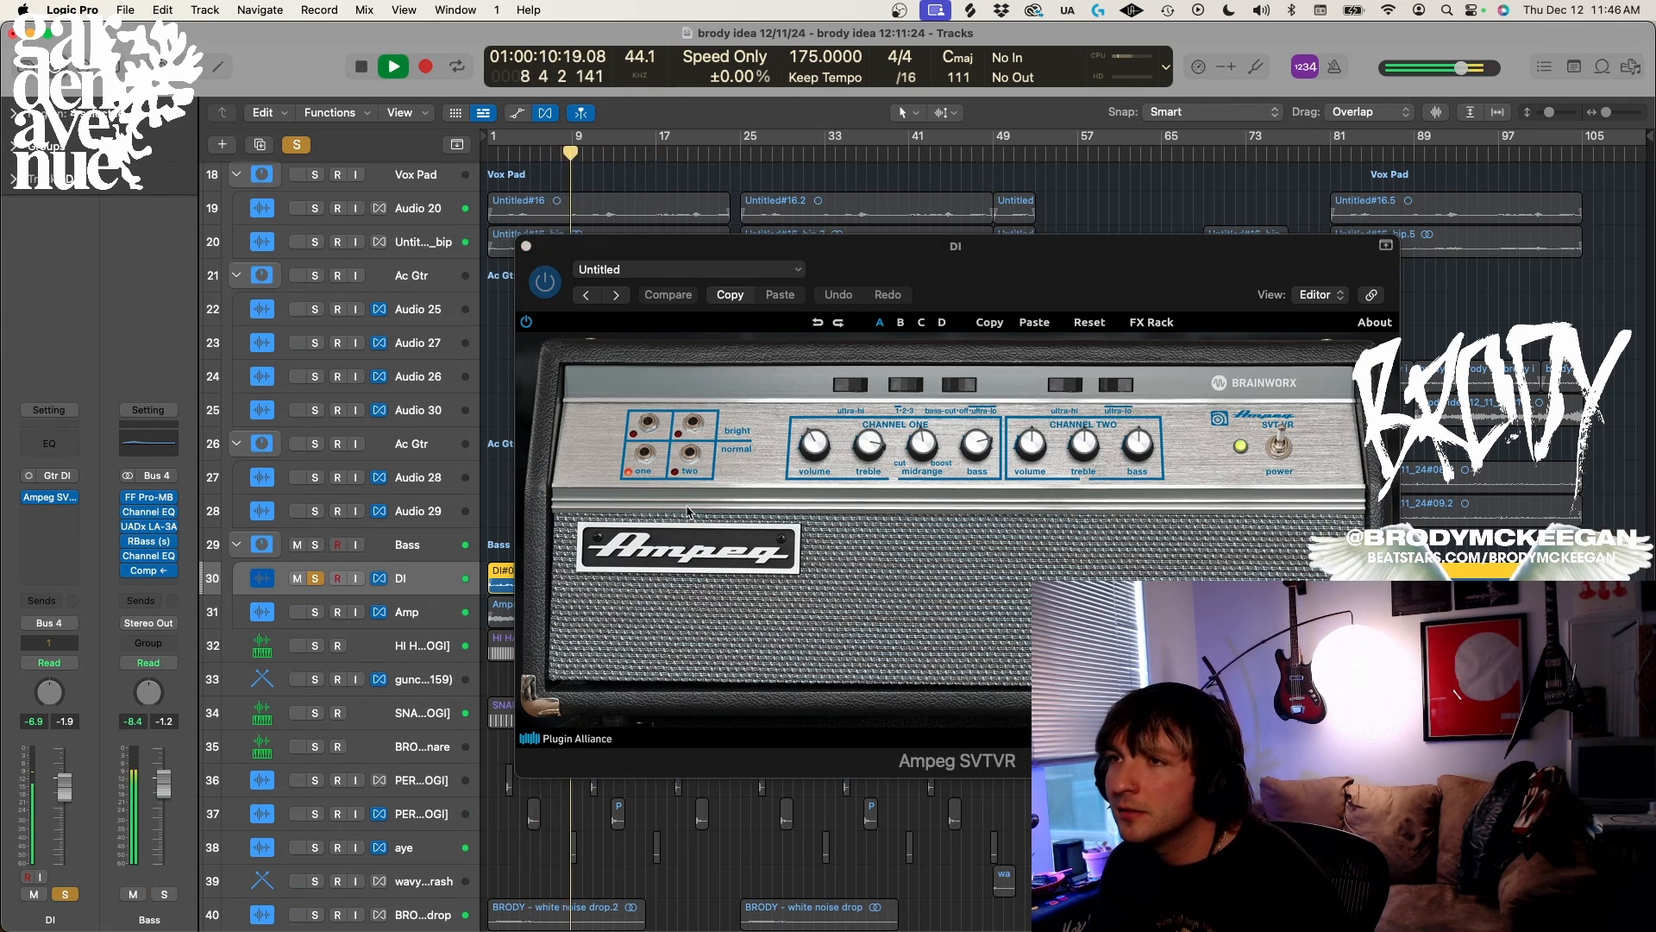
Switch the Ampeg SVTVR's channel one input to bright, close the plug-in, and stop playback with the solo cleared
{"action": "left_click", "coordinate": [668, 458]}
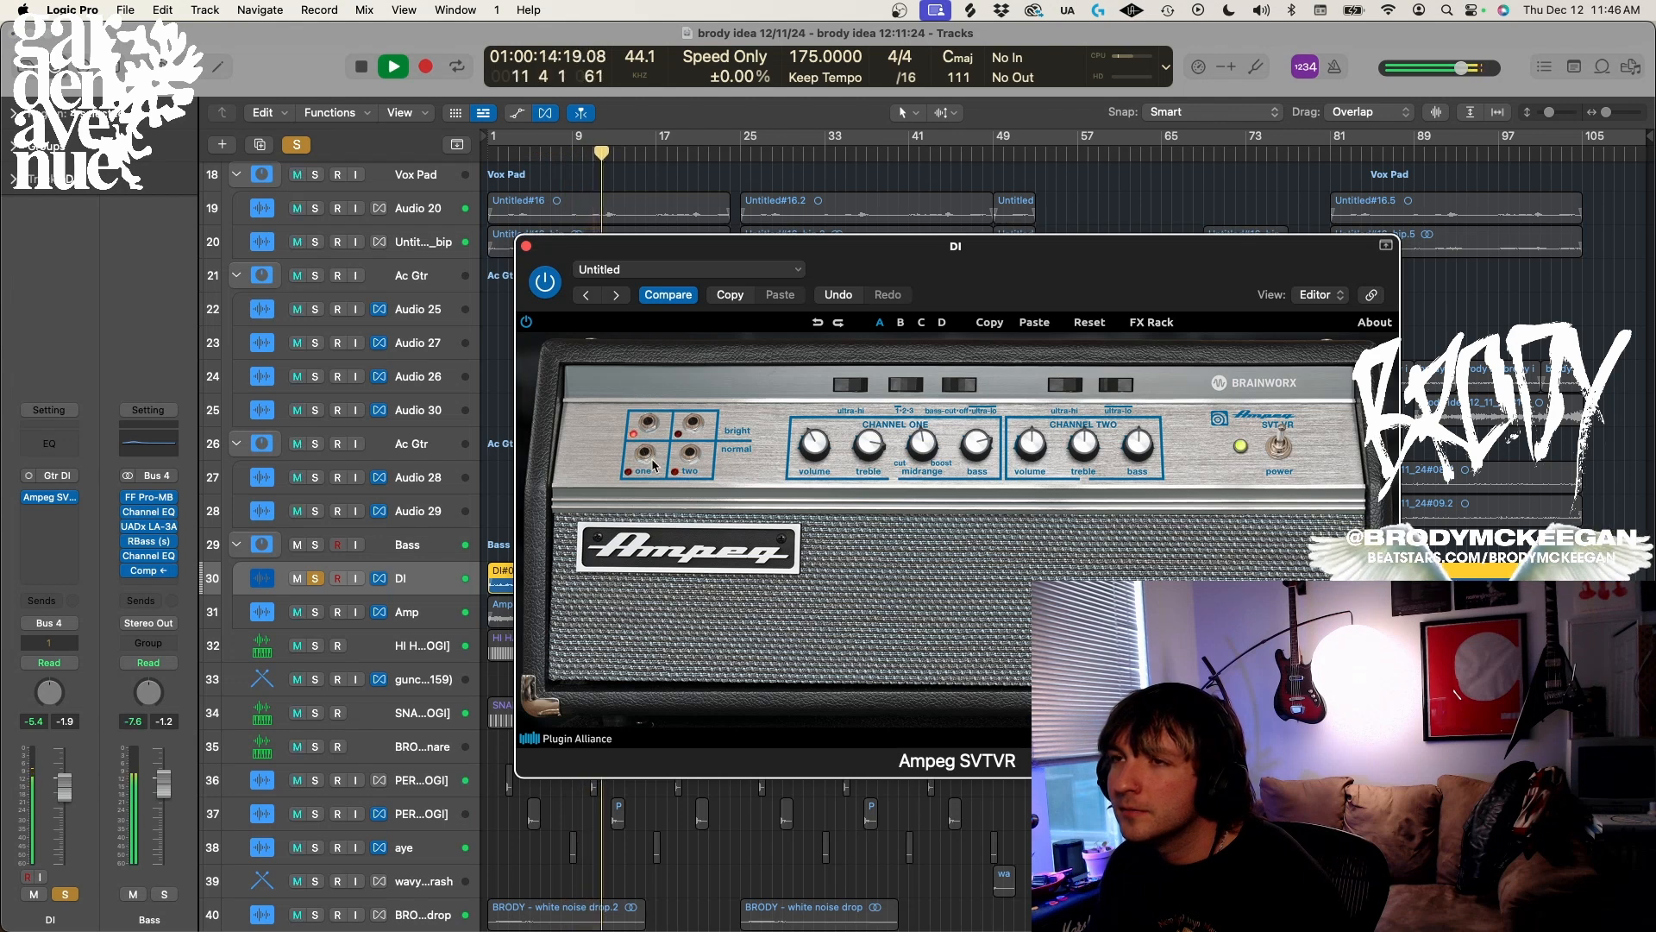
{"action": "left_click", "coordinate": [526, 246]}
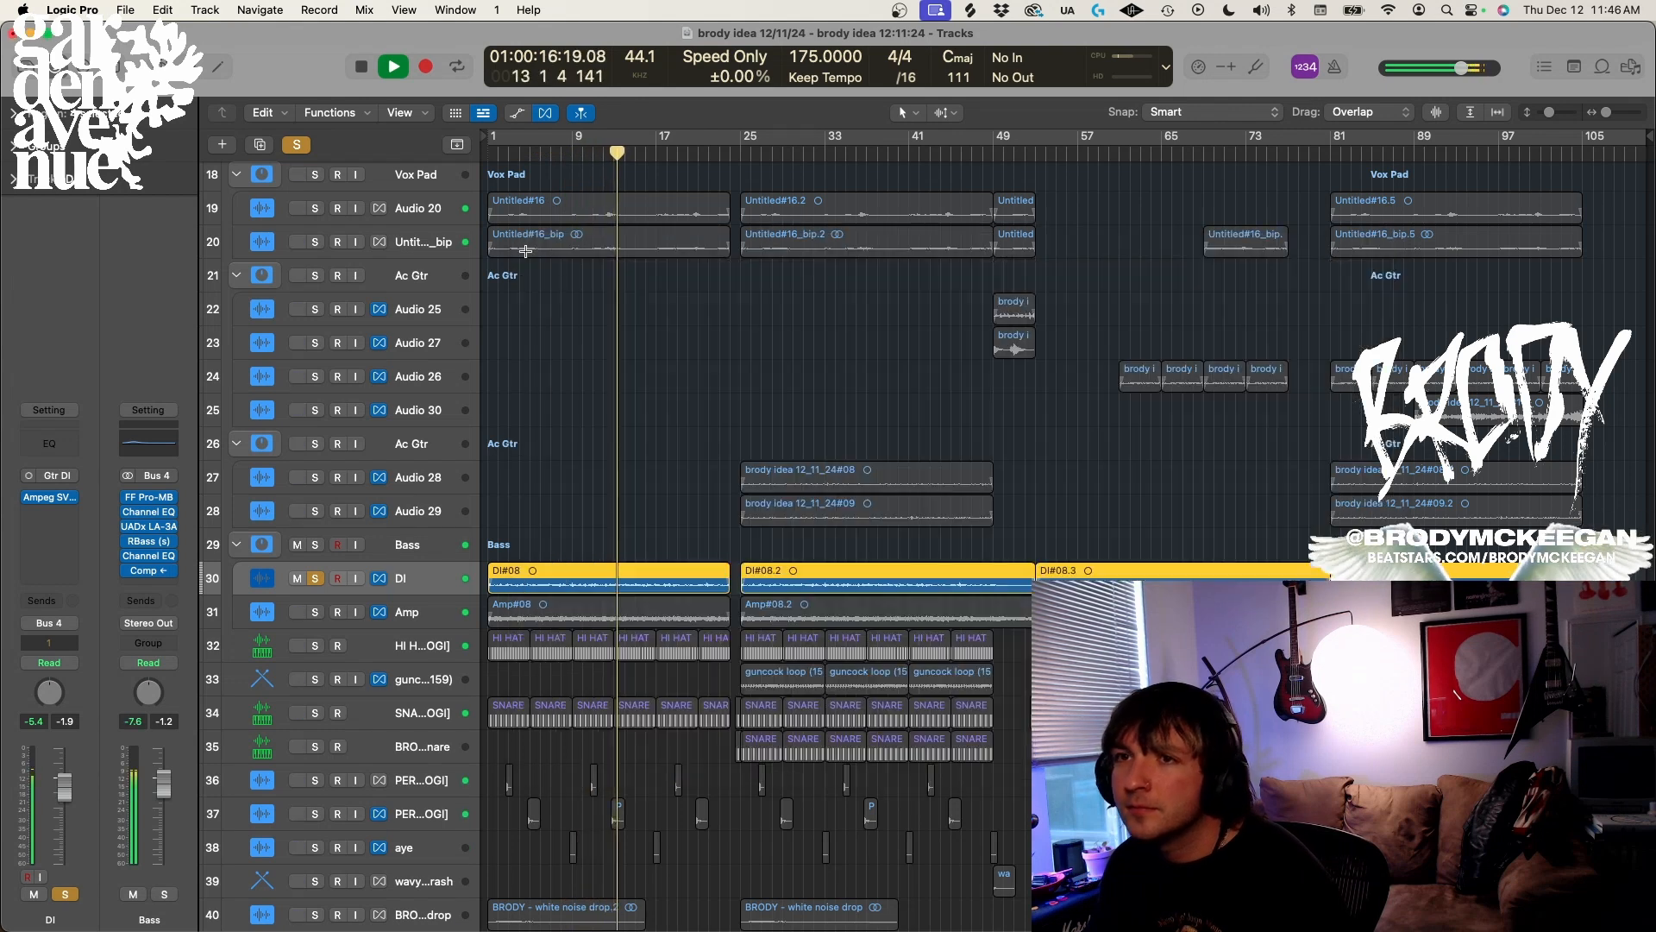
{"action": "key", "text": "space"}
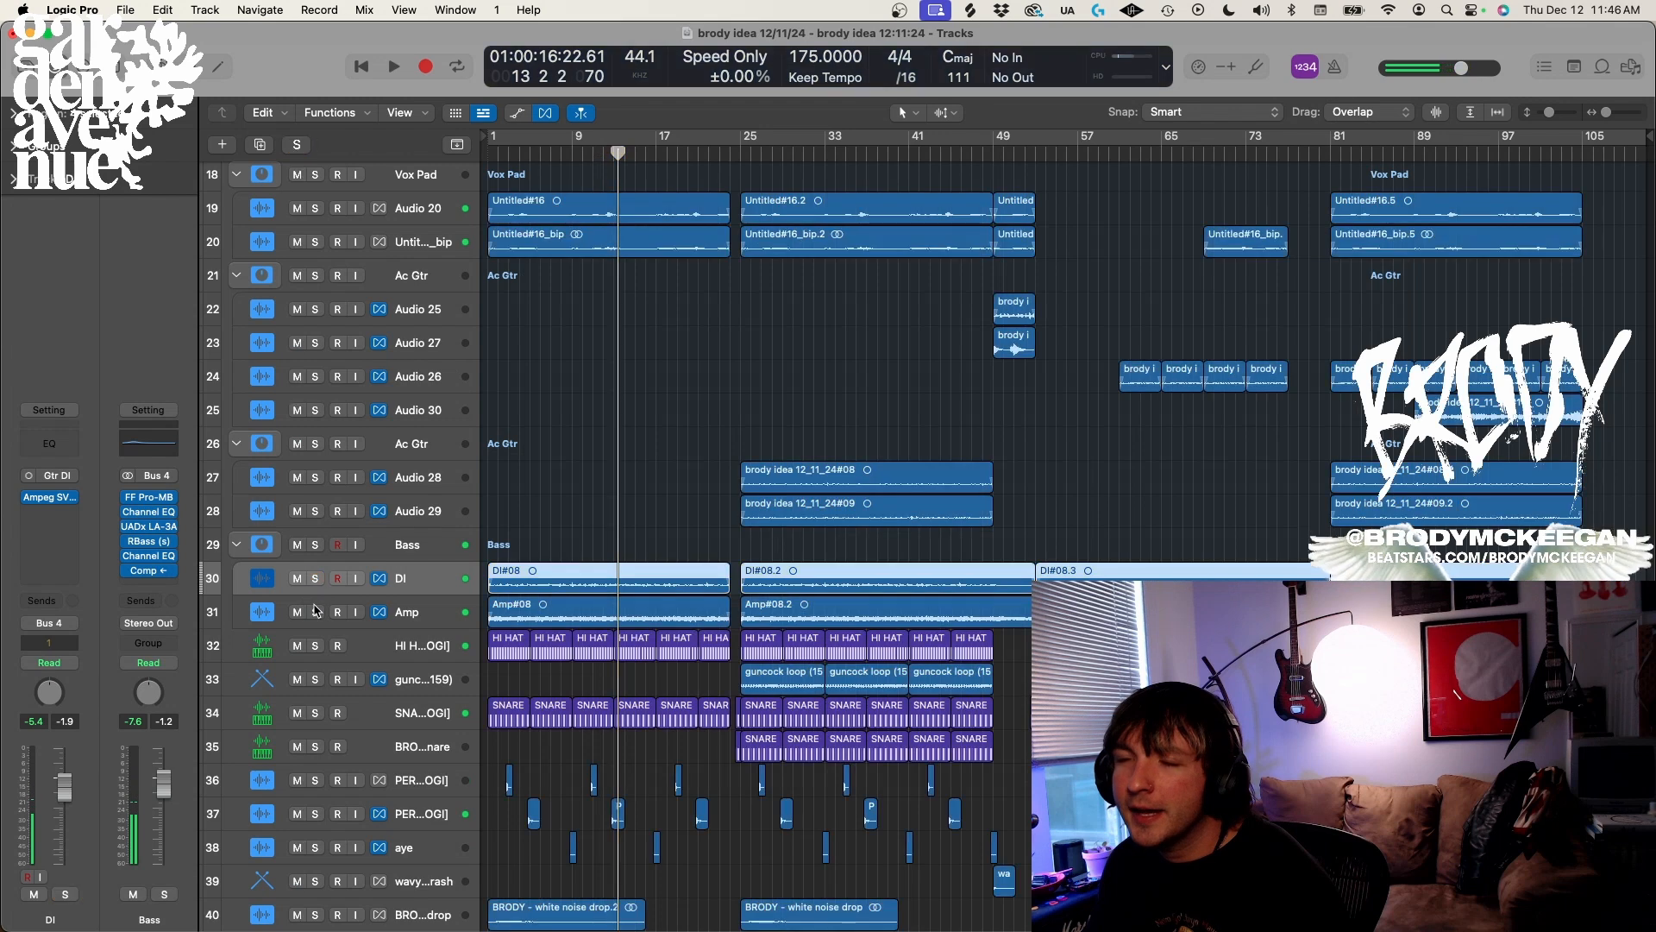
Solo the Amp track, play it from bar 1, and stop around bar 4
{"action": "left_click", "coordinate": [420, 611]}
{"action": "key", "text": "Return"}
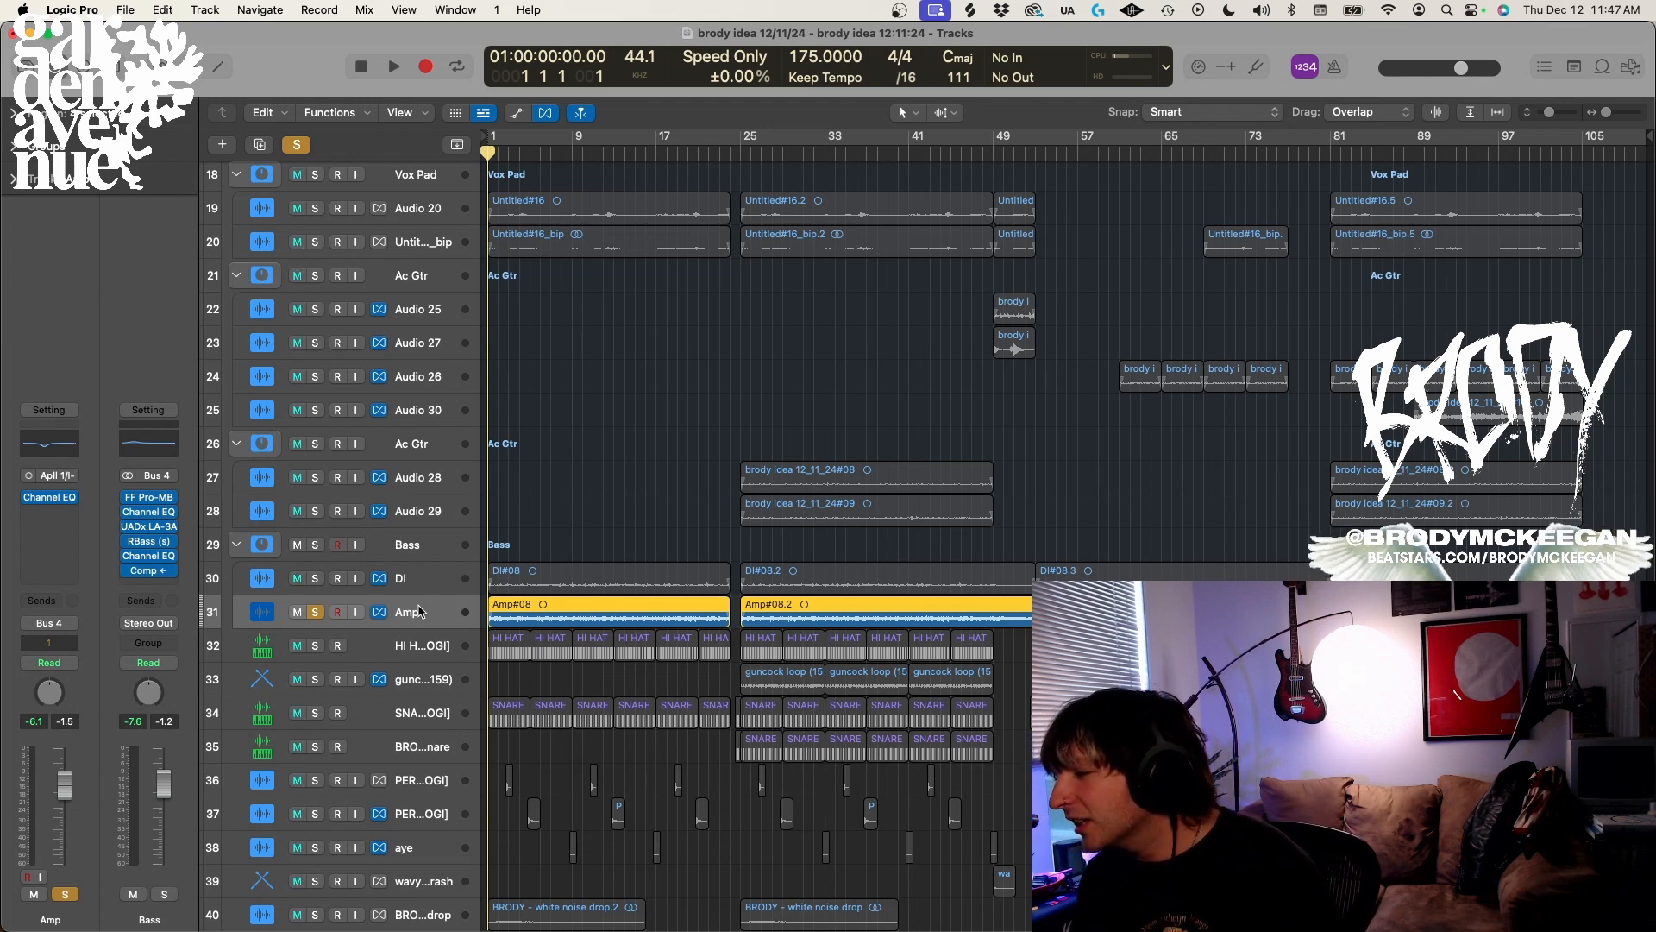
{"action": "key", "text": "space"}
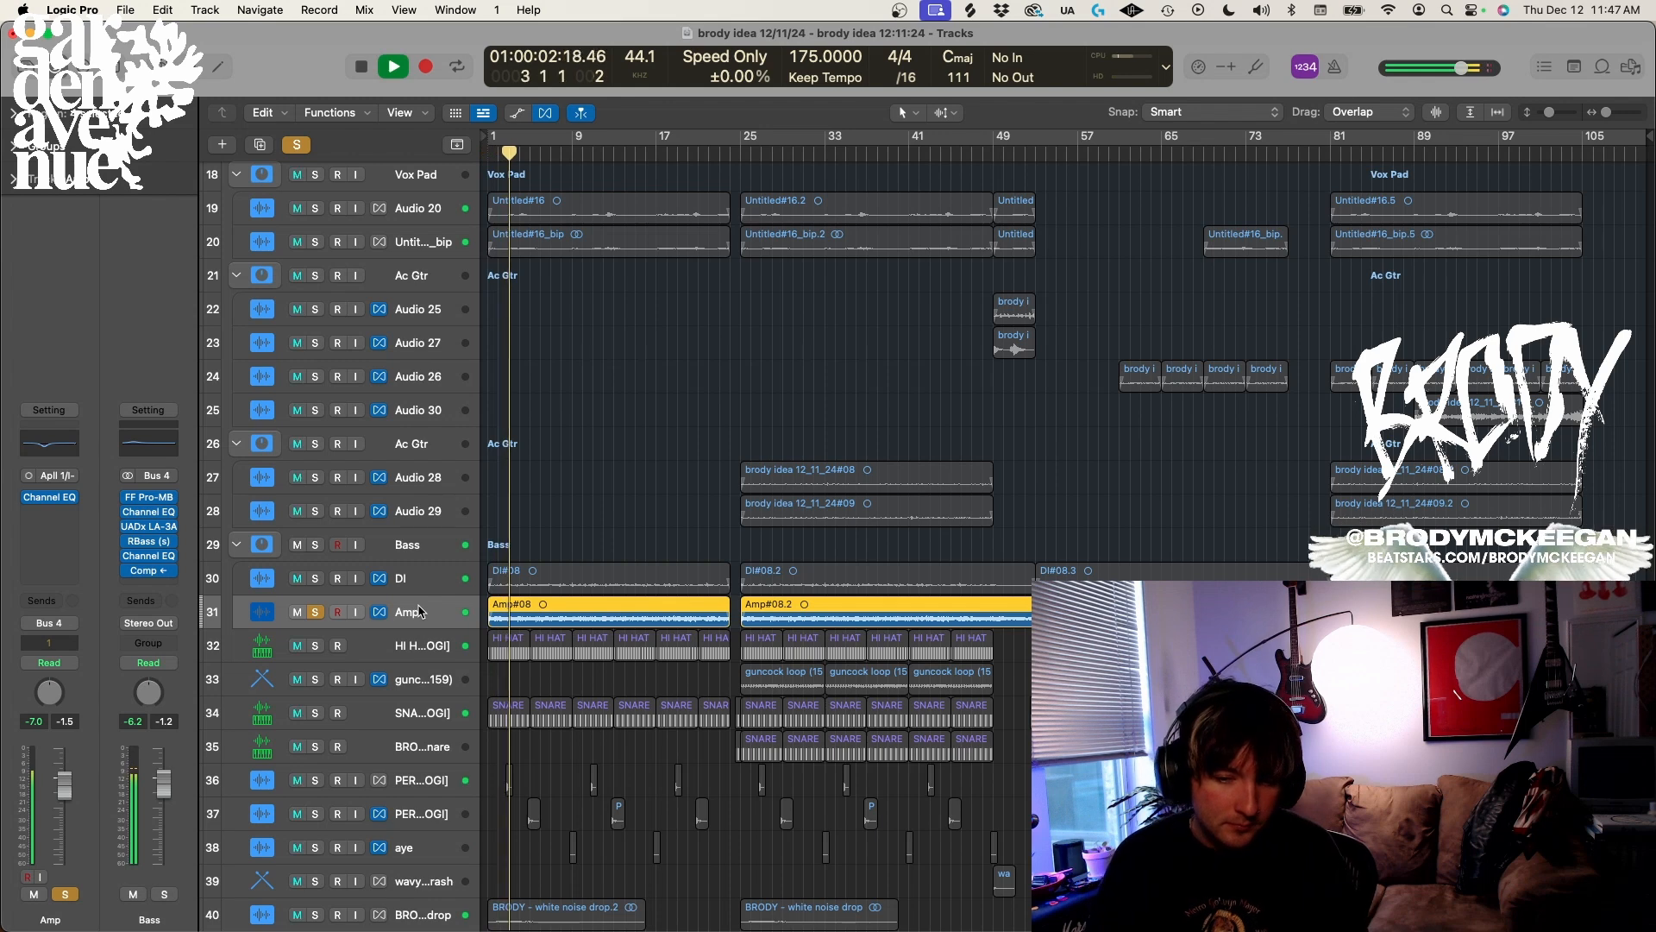
{"action": "key", "text": "space"}
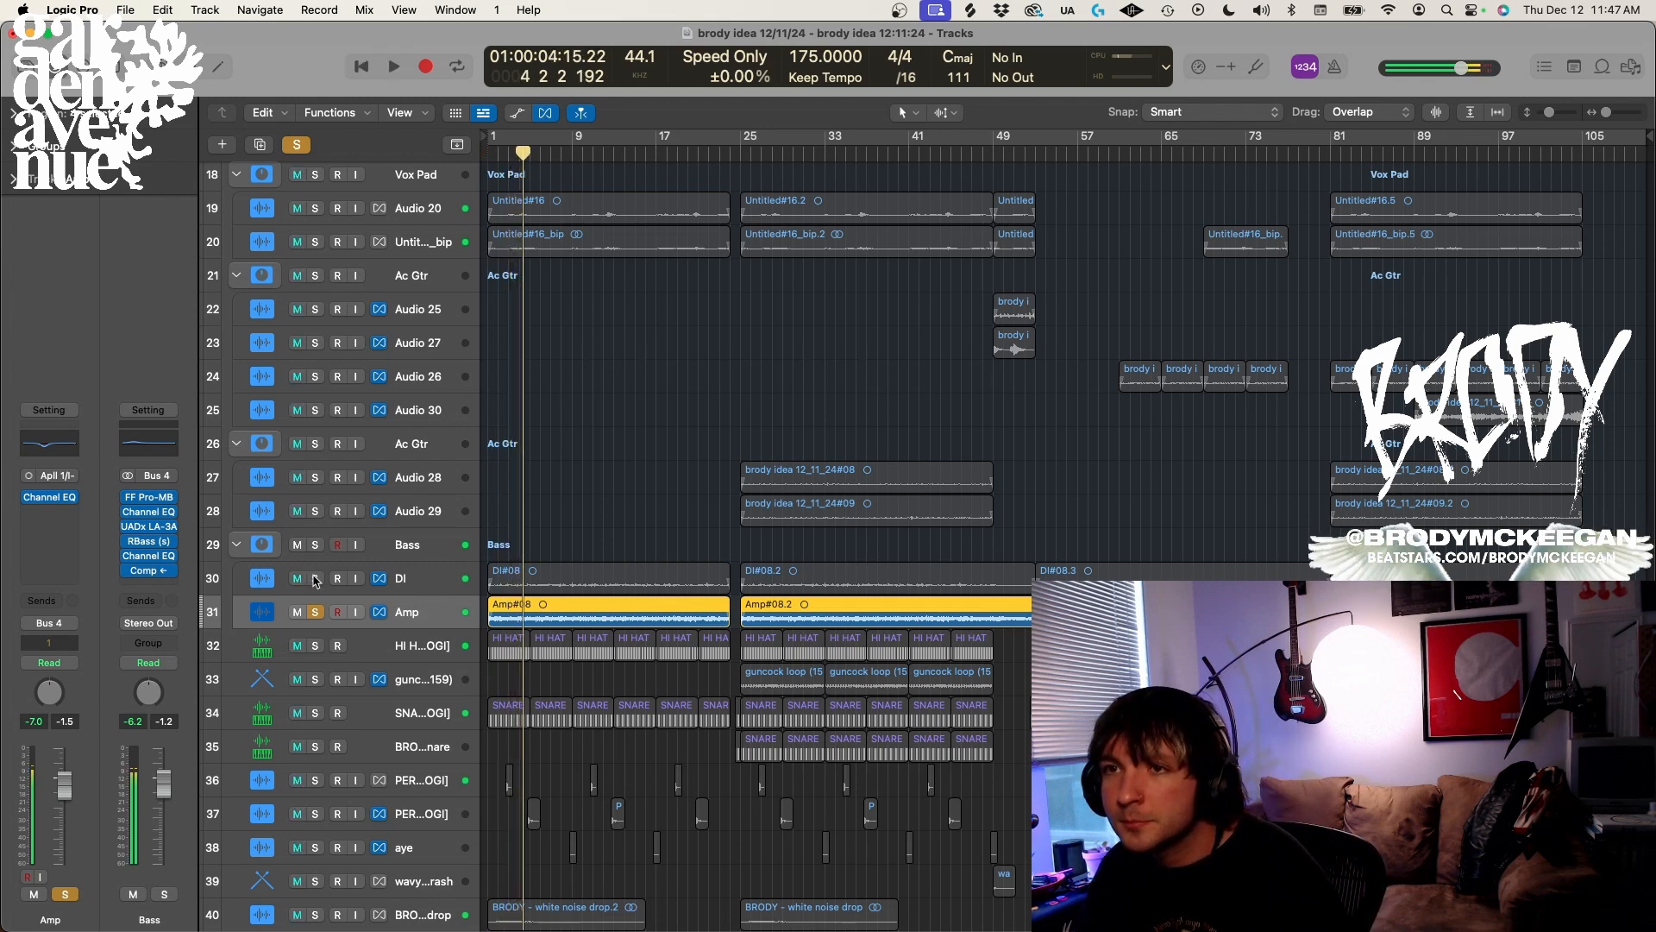
Solo the DI track together with Amp, resume playback, and select the Bass stack
{"action": "left_click", "coordinate": [422, 571]}
{"action": "key", "text": "space"}
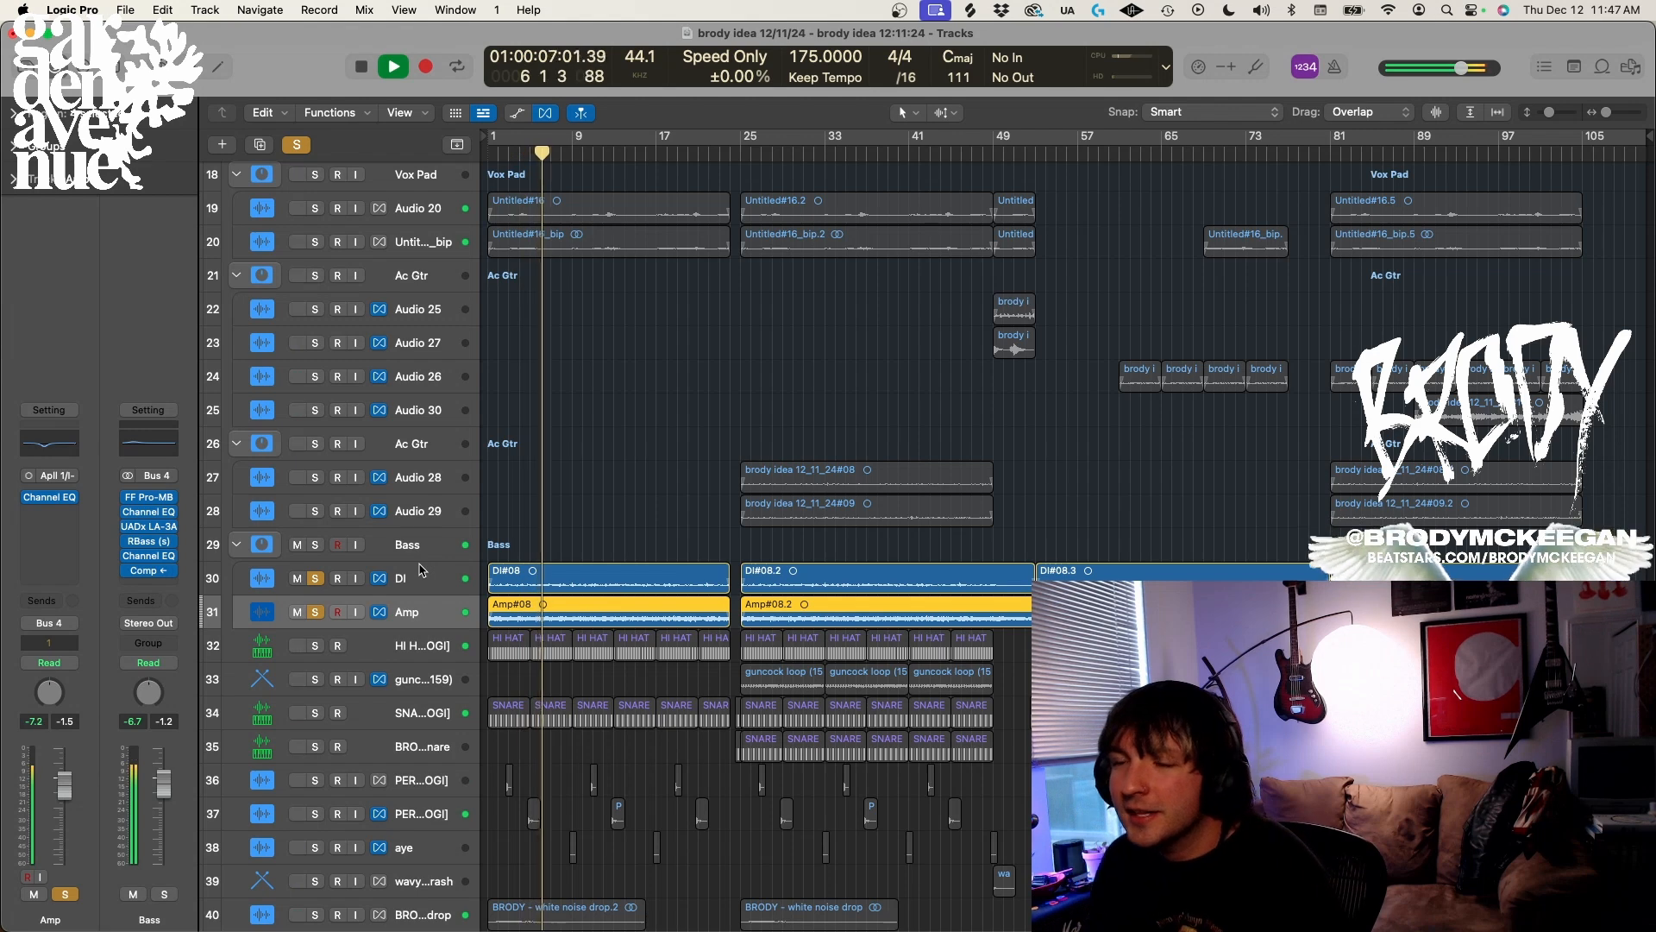
{"action": "left_click", "coordinate": [420, 548]}
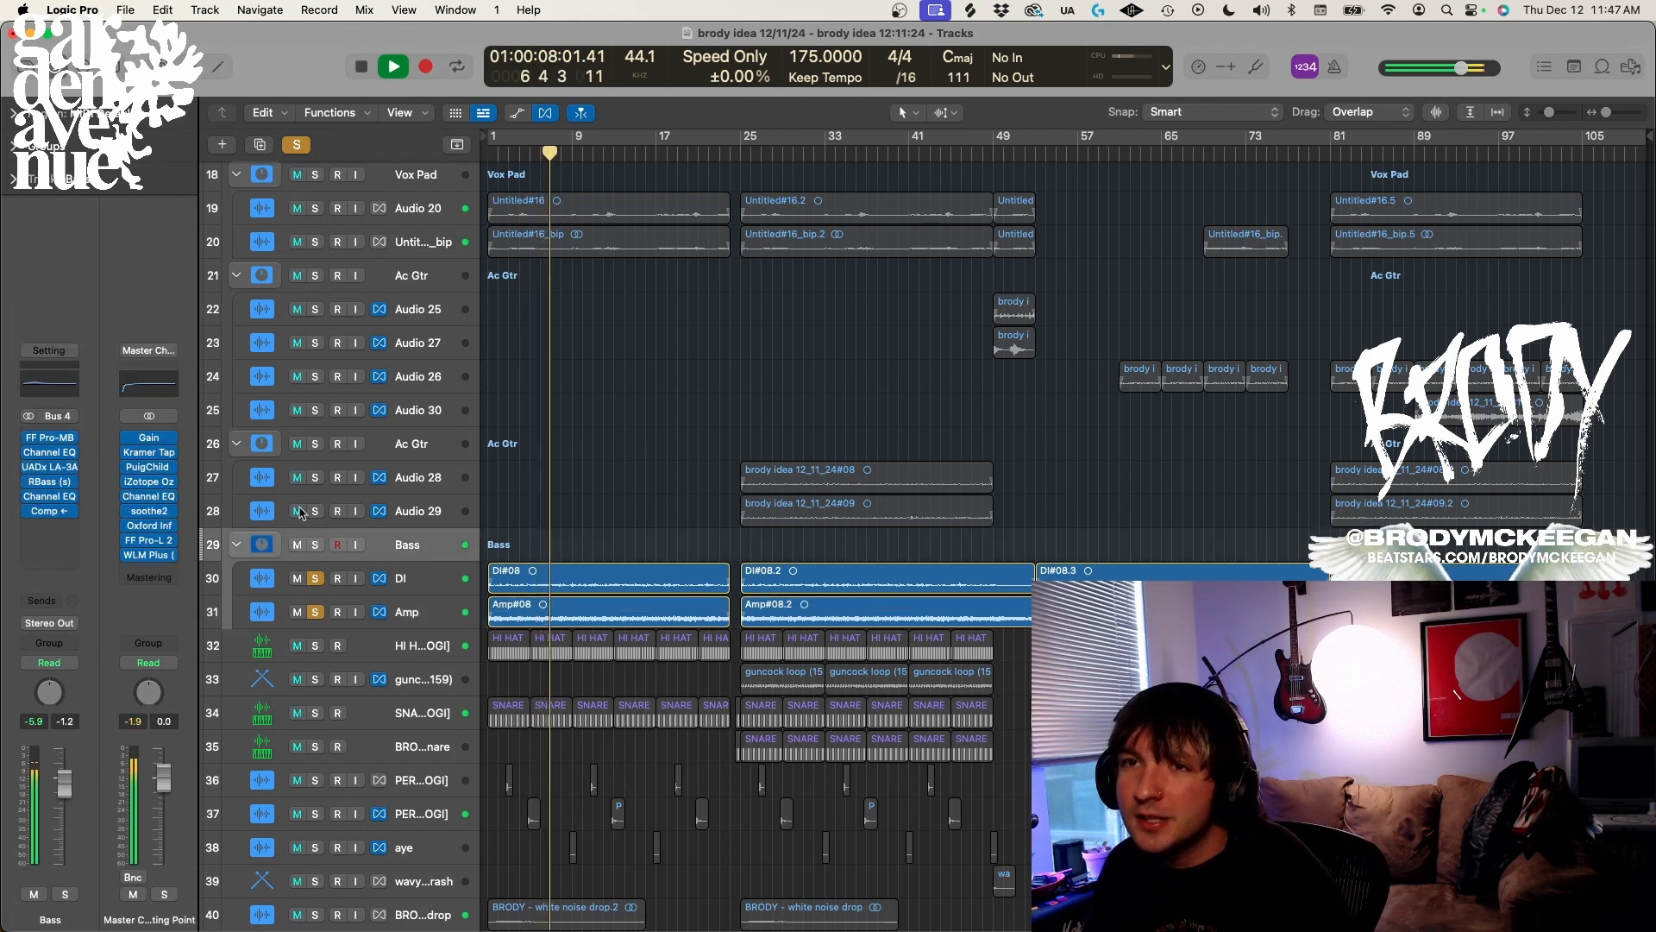
Open the Bass stack's FF Pro-MB and audition its bands during playback, stopping around bar 13
{"action": "left_click", "coordinate": [62, 440]}
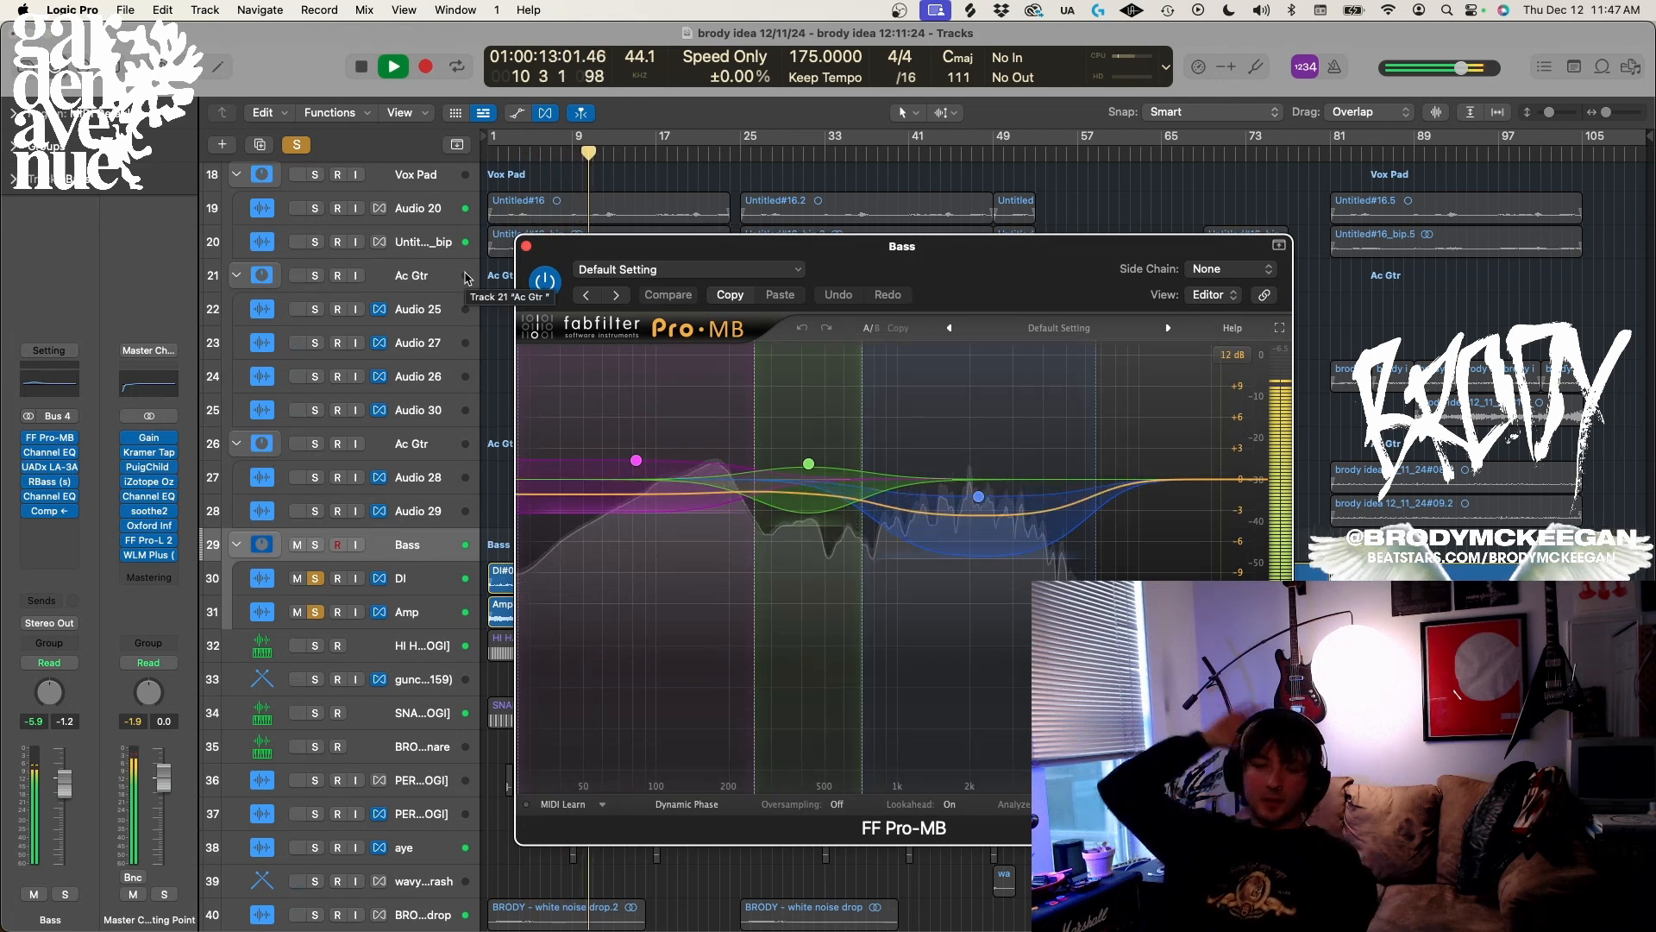
{"action": "key", "text": "space"}
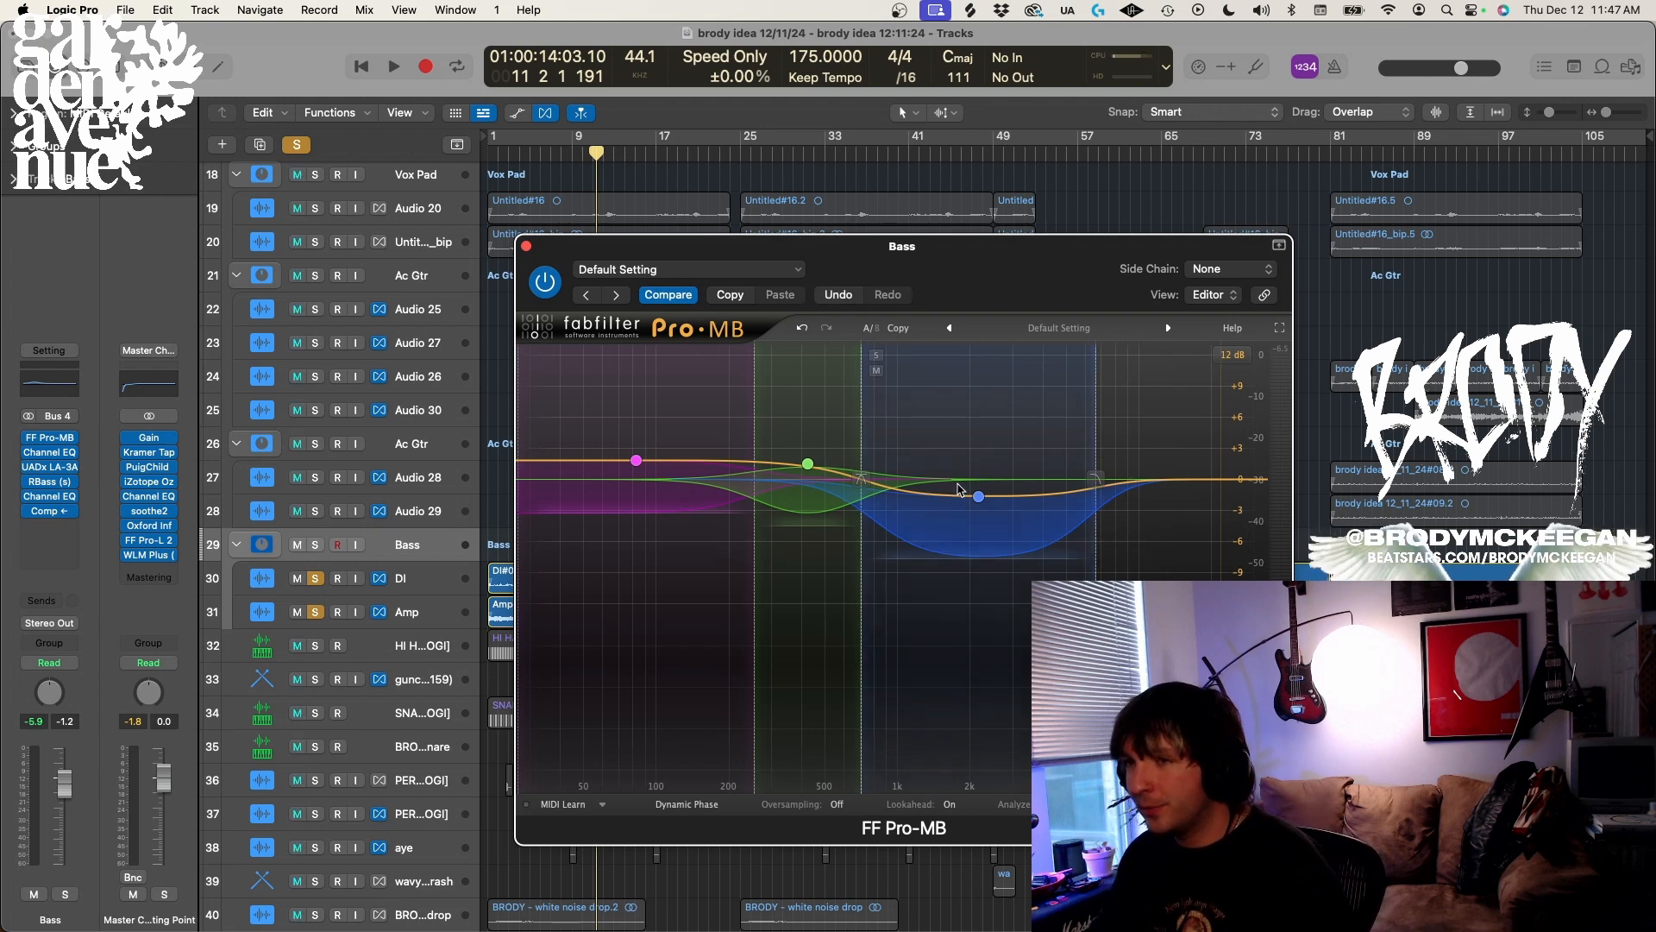
{"action": "key", "text": "space"}
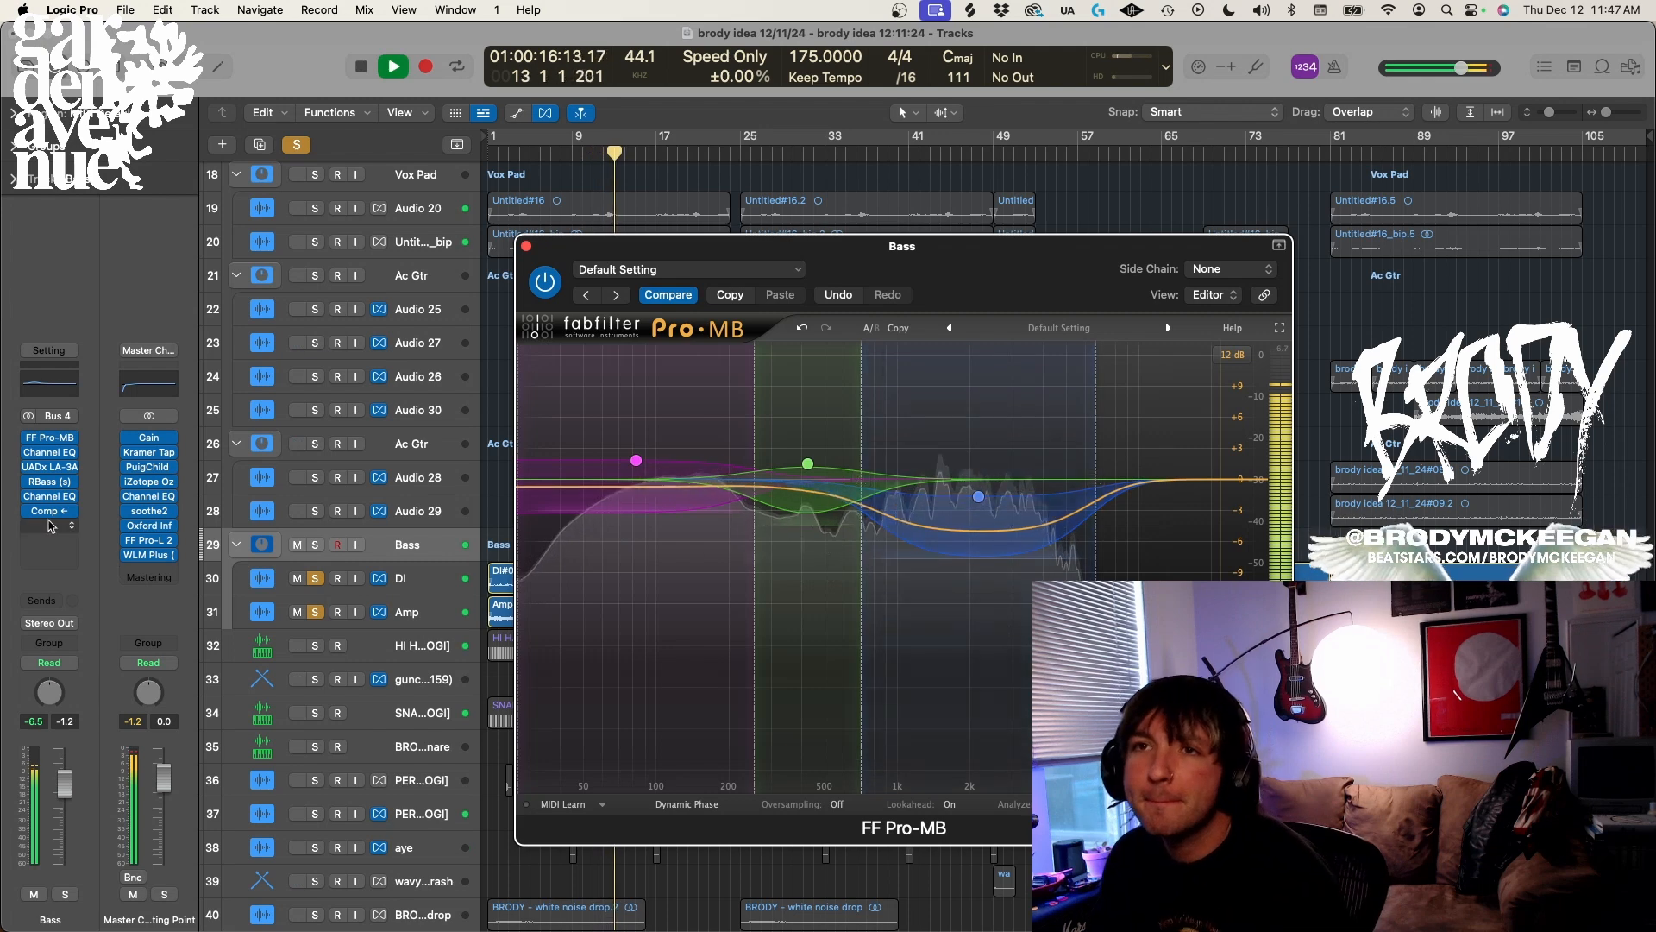
{"action": "key", "text": "space"}
Inspect the Bass stack's first Channel EQ and close both open plug-in windows
{"action": "left_click", "coordinate": [49, 454]}
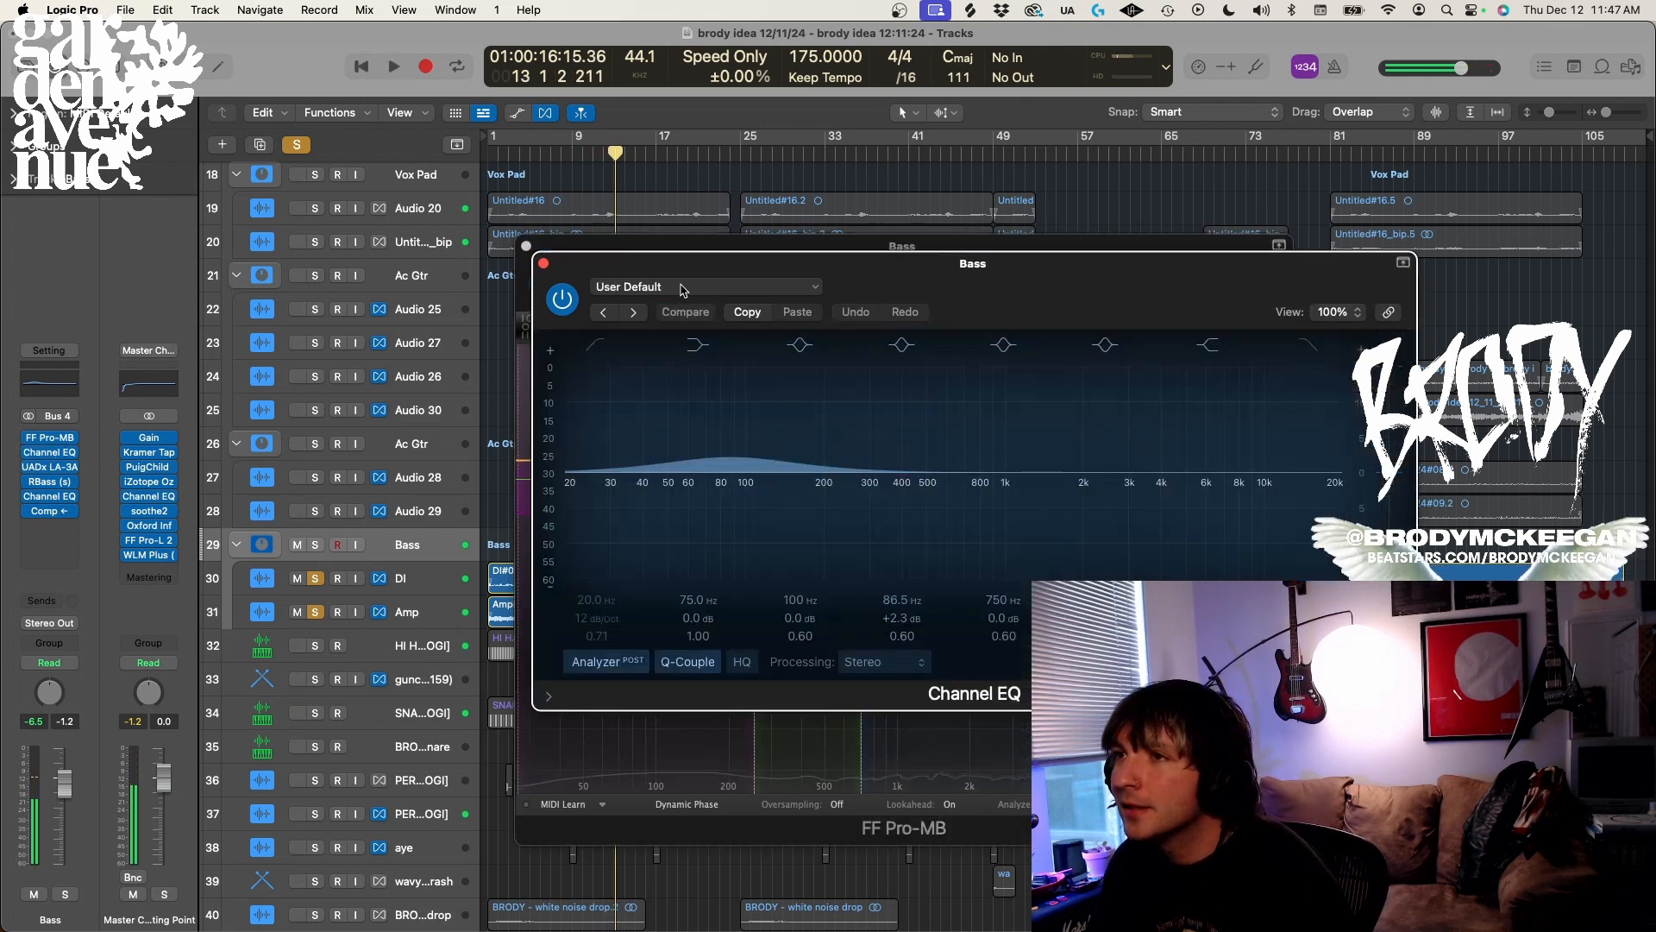
{"action": "left_click", "coordinate": [528, 248]}
{"action": "left_click", "coordinate": [527, 247]}
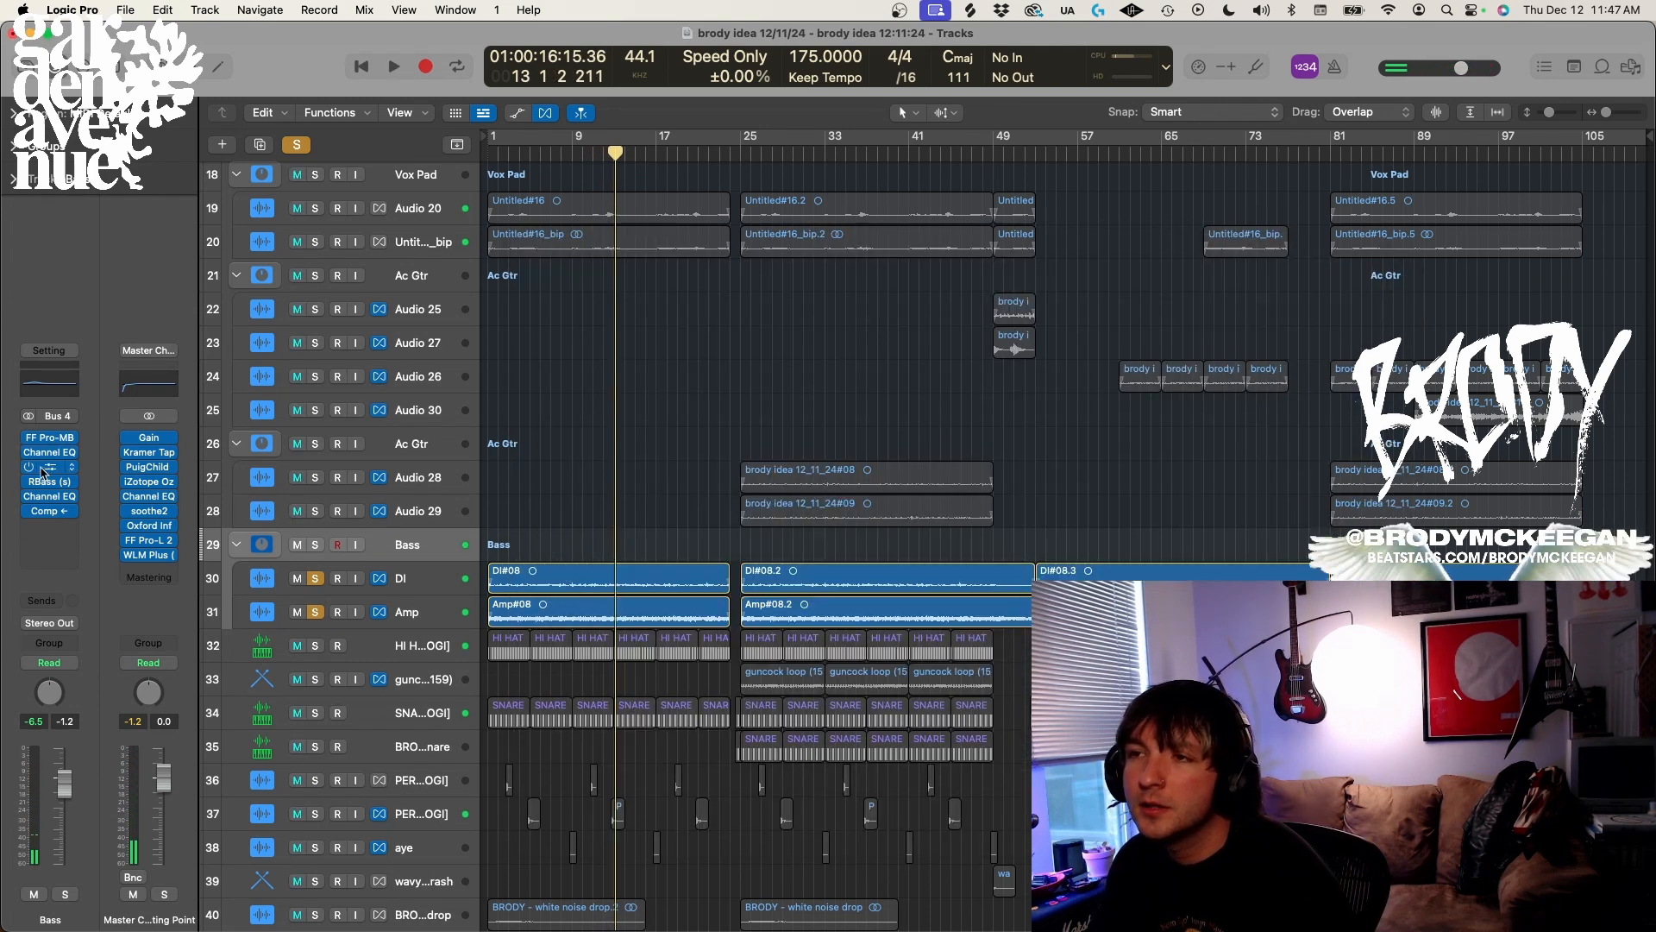
Open the Bass stack's UADx LA-3A Compressor, play through it from bar 13 while trying its mix knob, and close it
{"action": "left_click", "coordinate": [43, 468]}
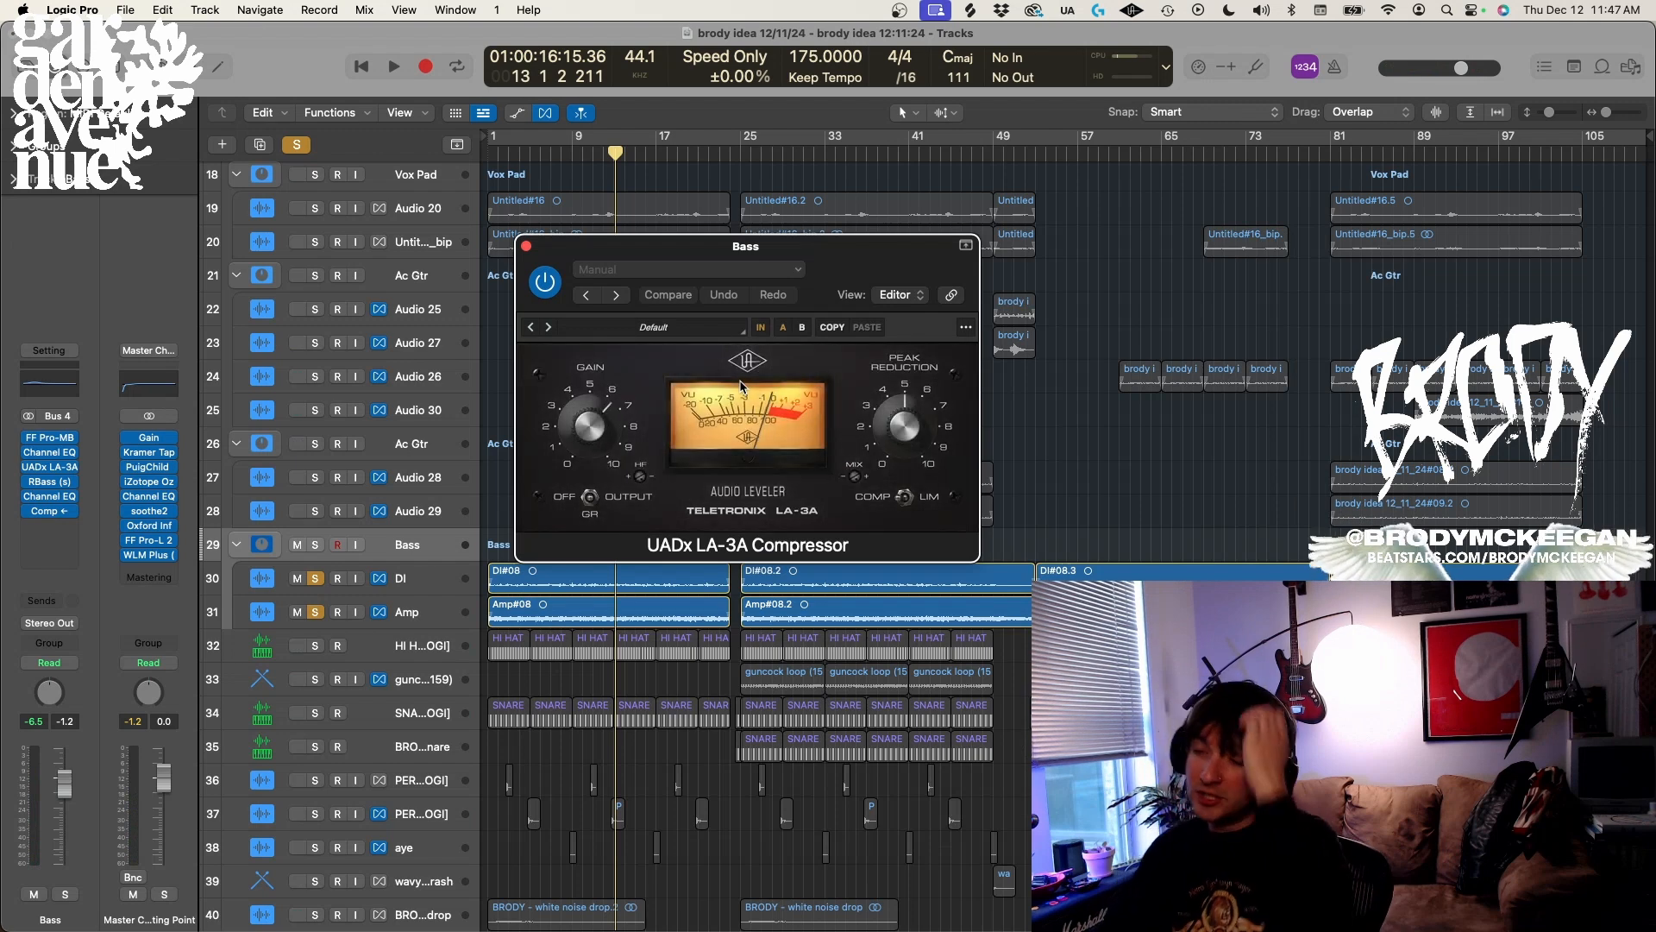
{"action": "key", "text": "space"}
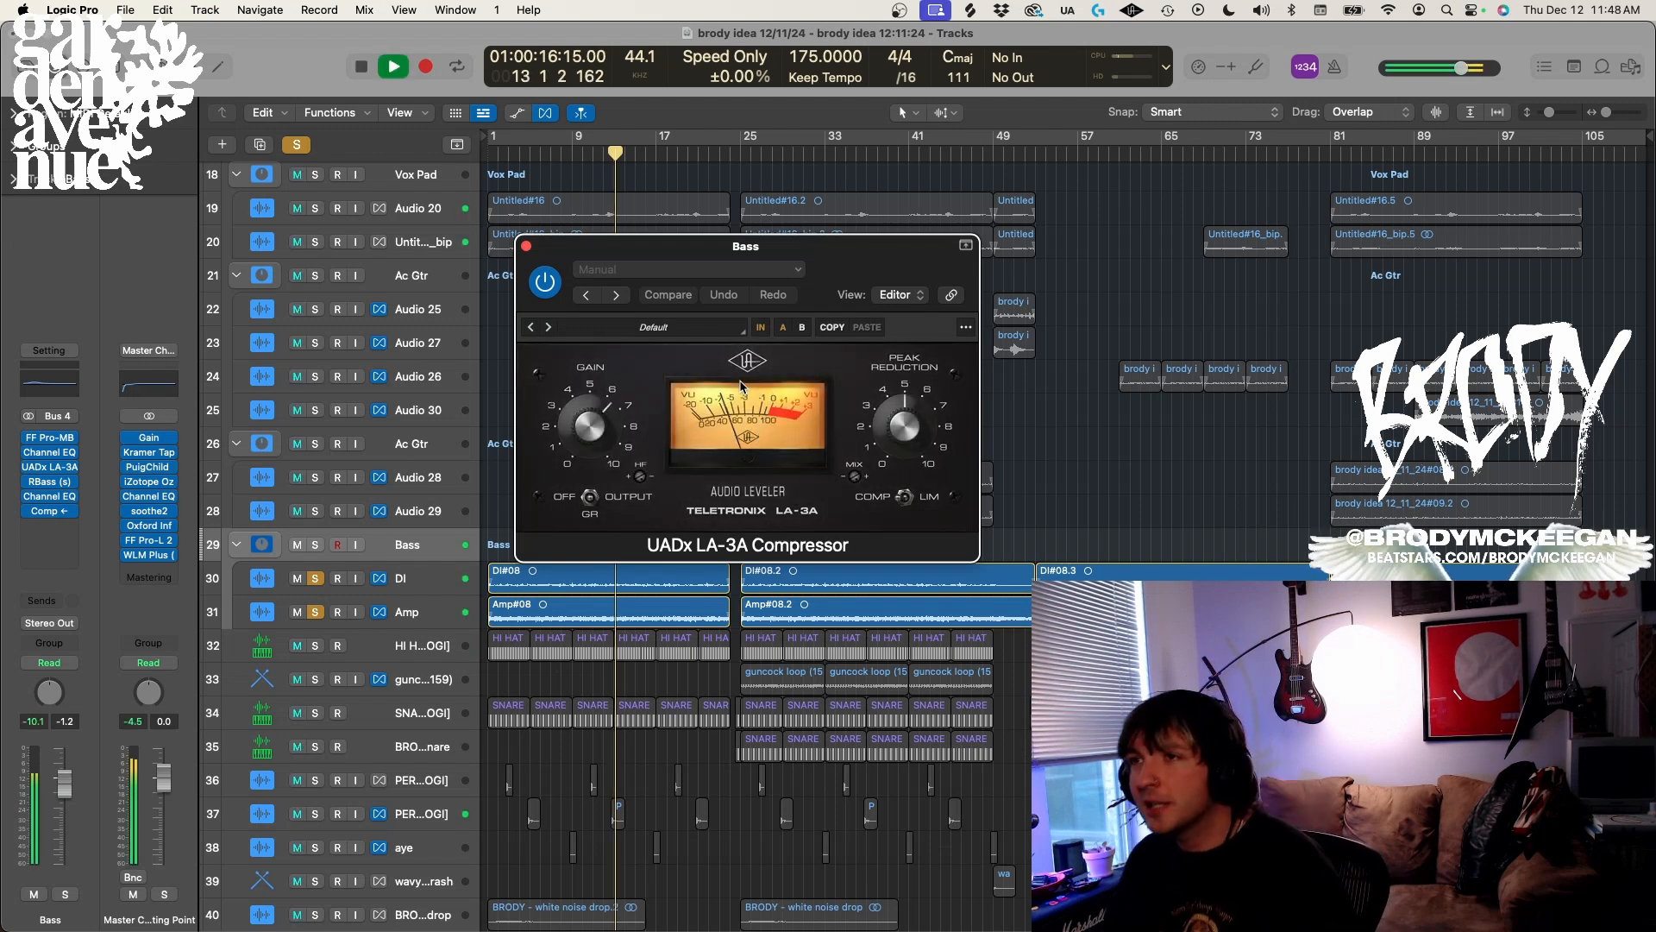
{"action": "left_click_drag", "start_coordinate": [854, 477], "coordinate": [849, 745]}
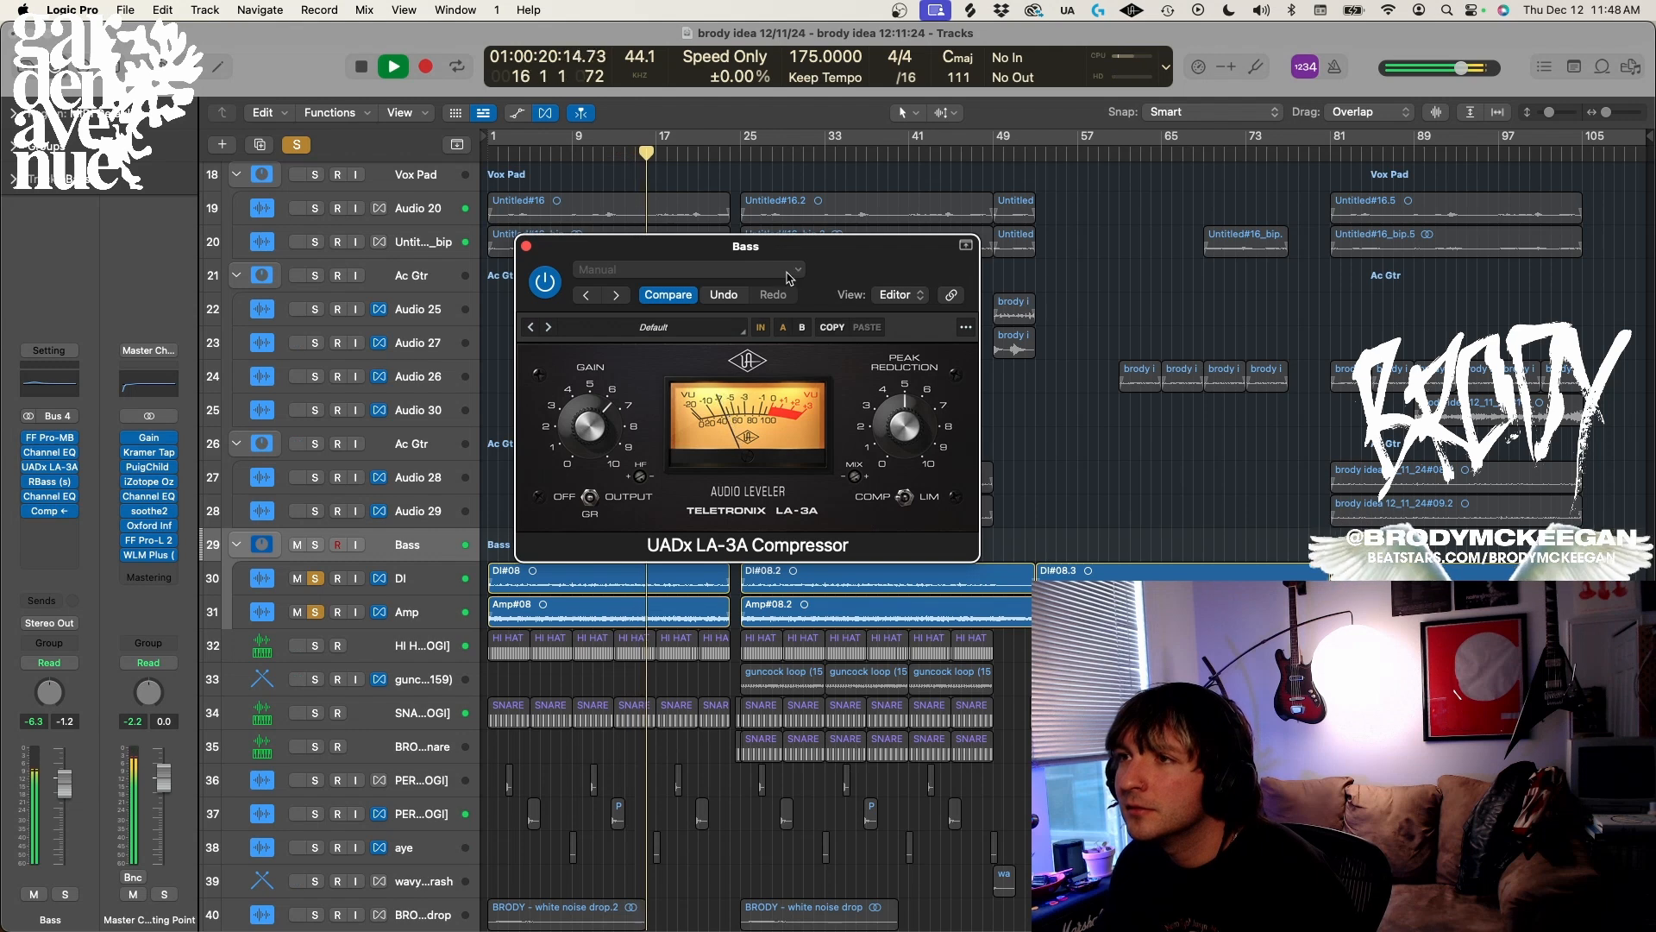
{"action": "left_click", "coordinate": [528, 247]}
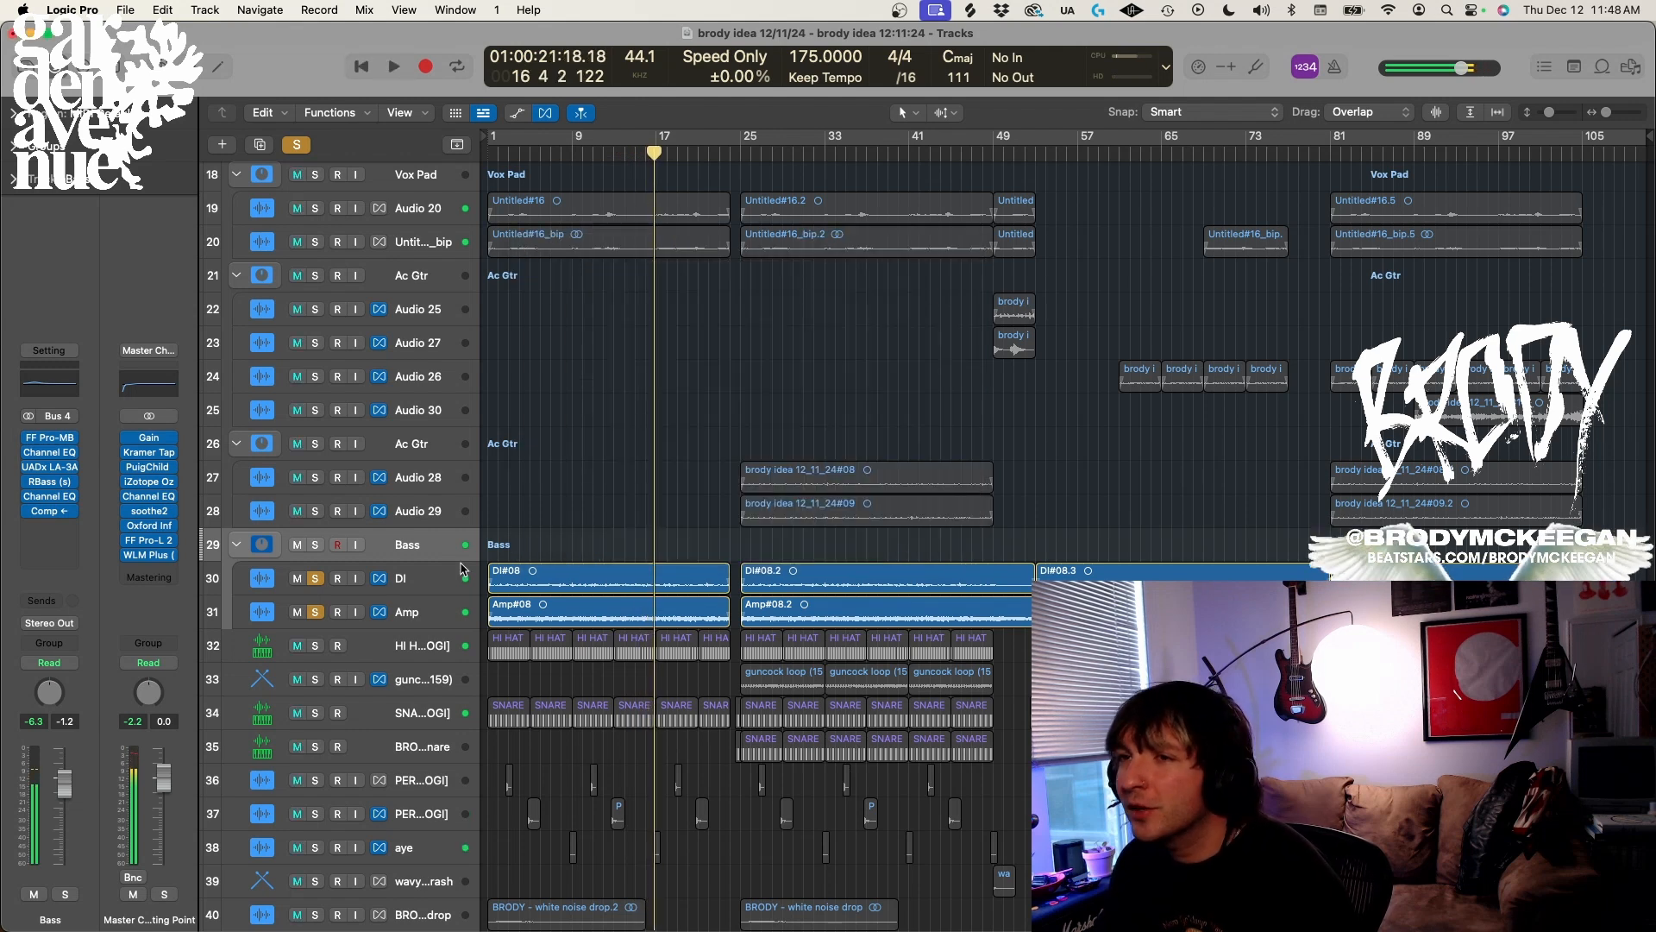
Open RBass on the Bass stack and play the bass from about bar 11
{"action": "left_click", "coordinate": [444, 580]}
{"action": "left_click", "coordinate": [440, 555]}
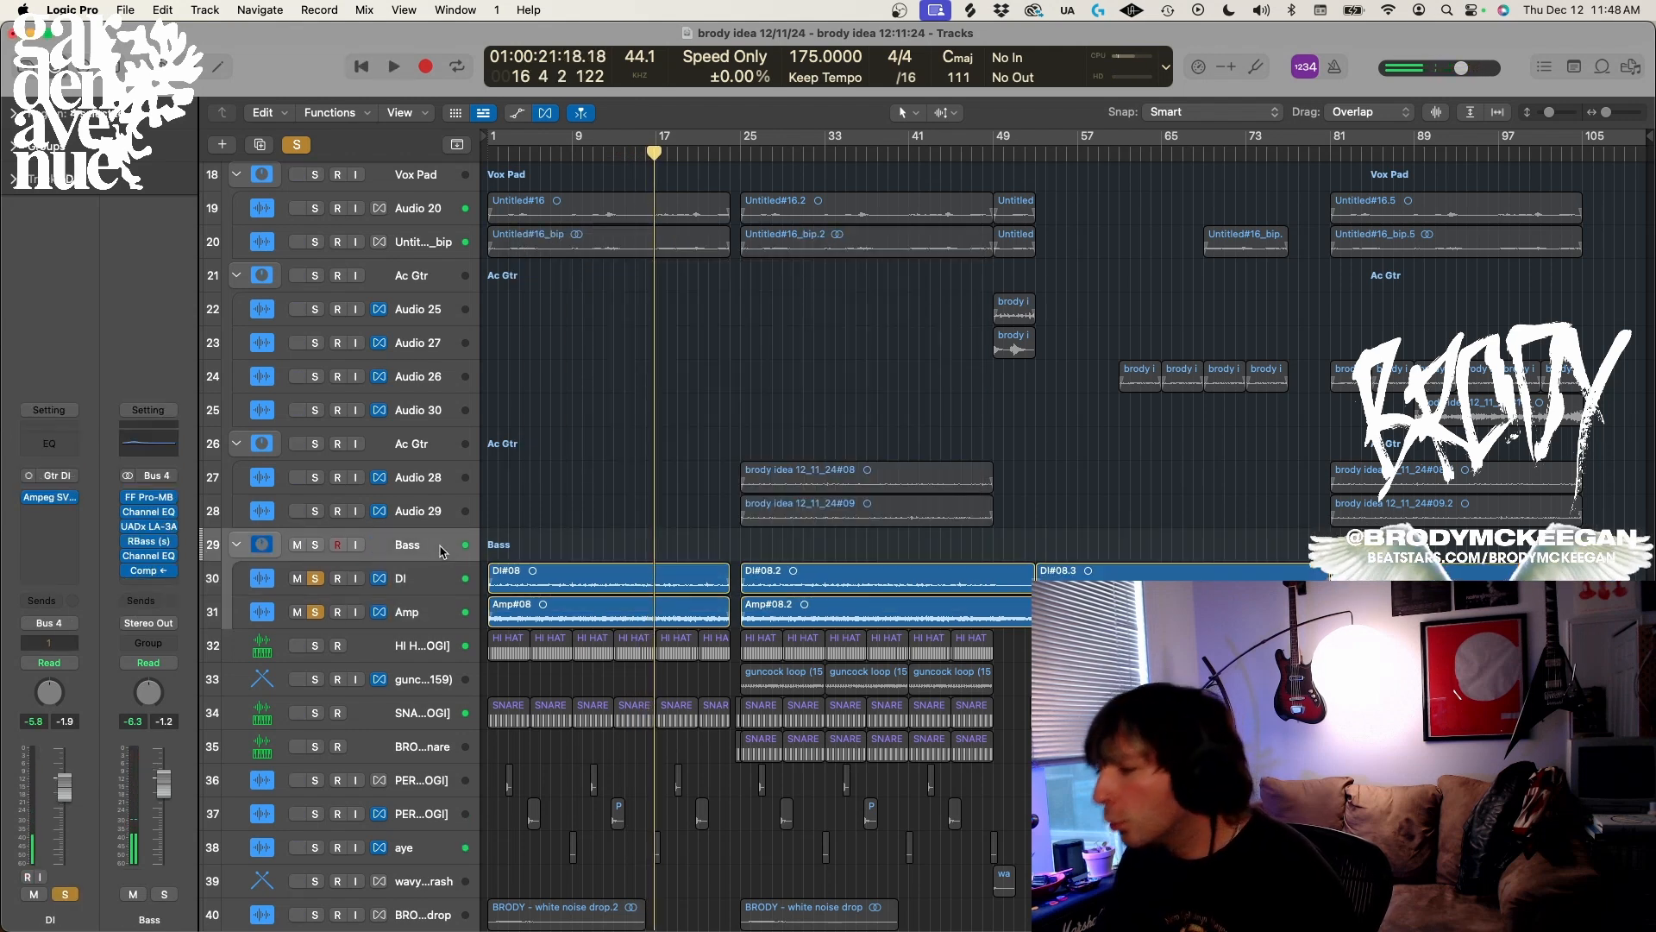
{"action": "left_click", "coordinate": [53, 481]}
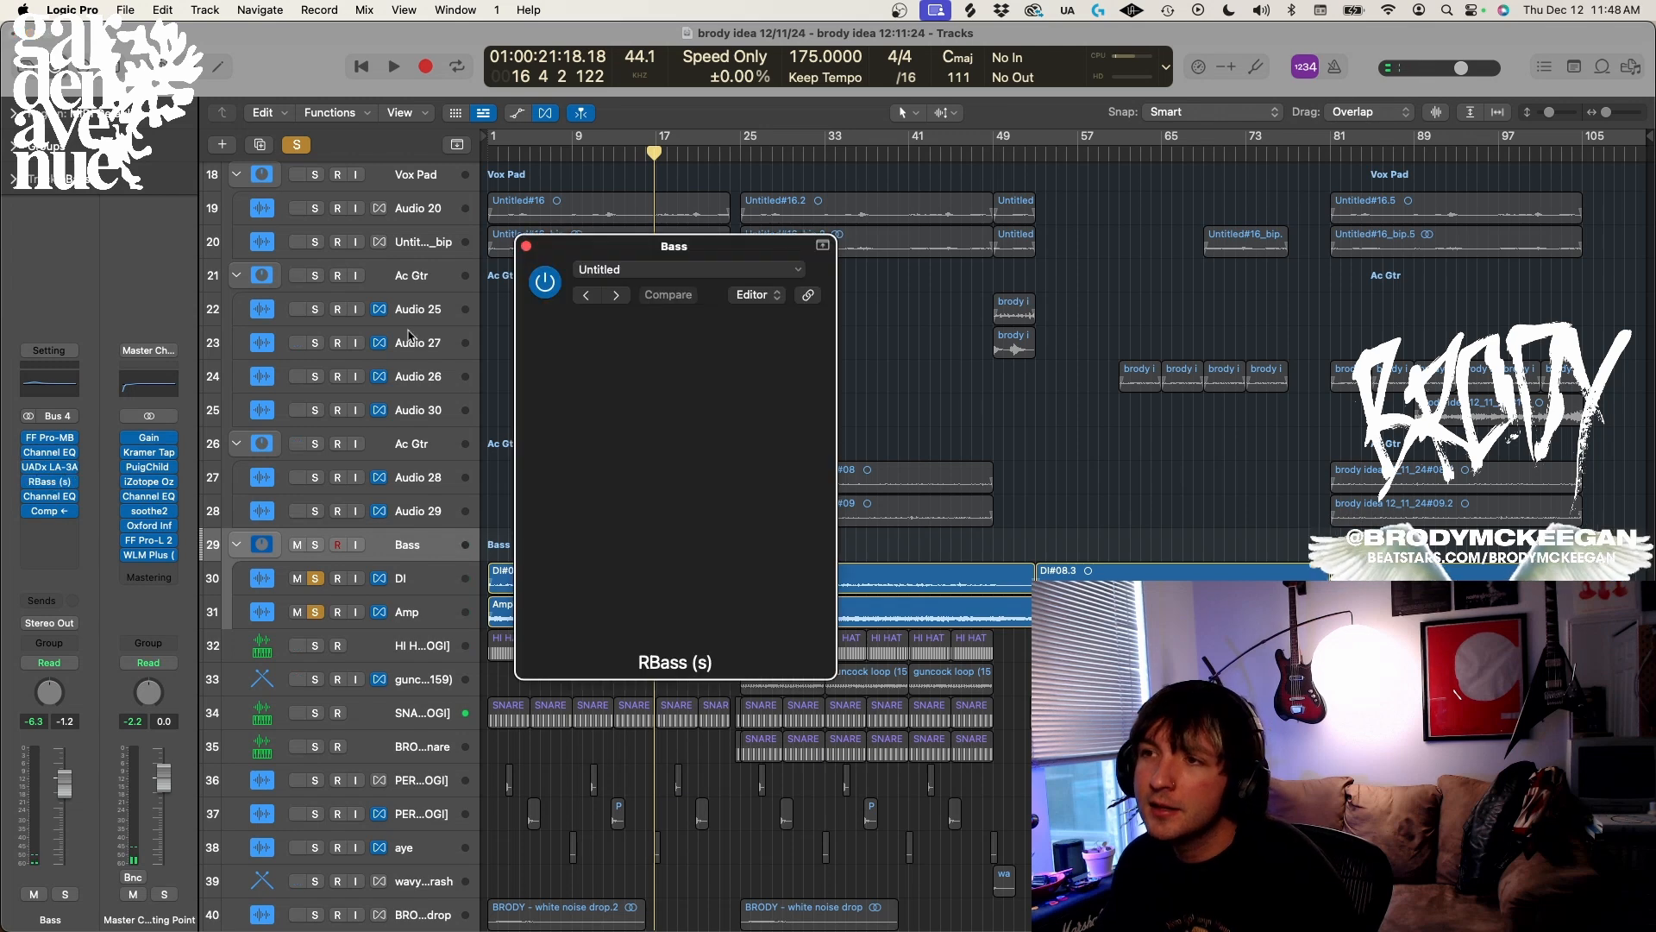
{"action": "left_click", "coordinate": [591, 153]}
{"action": "key", "text": "space"}
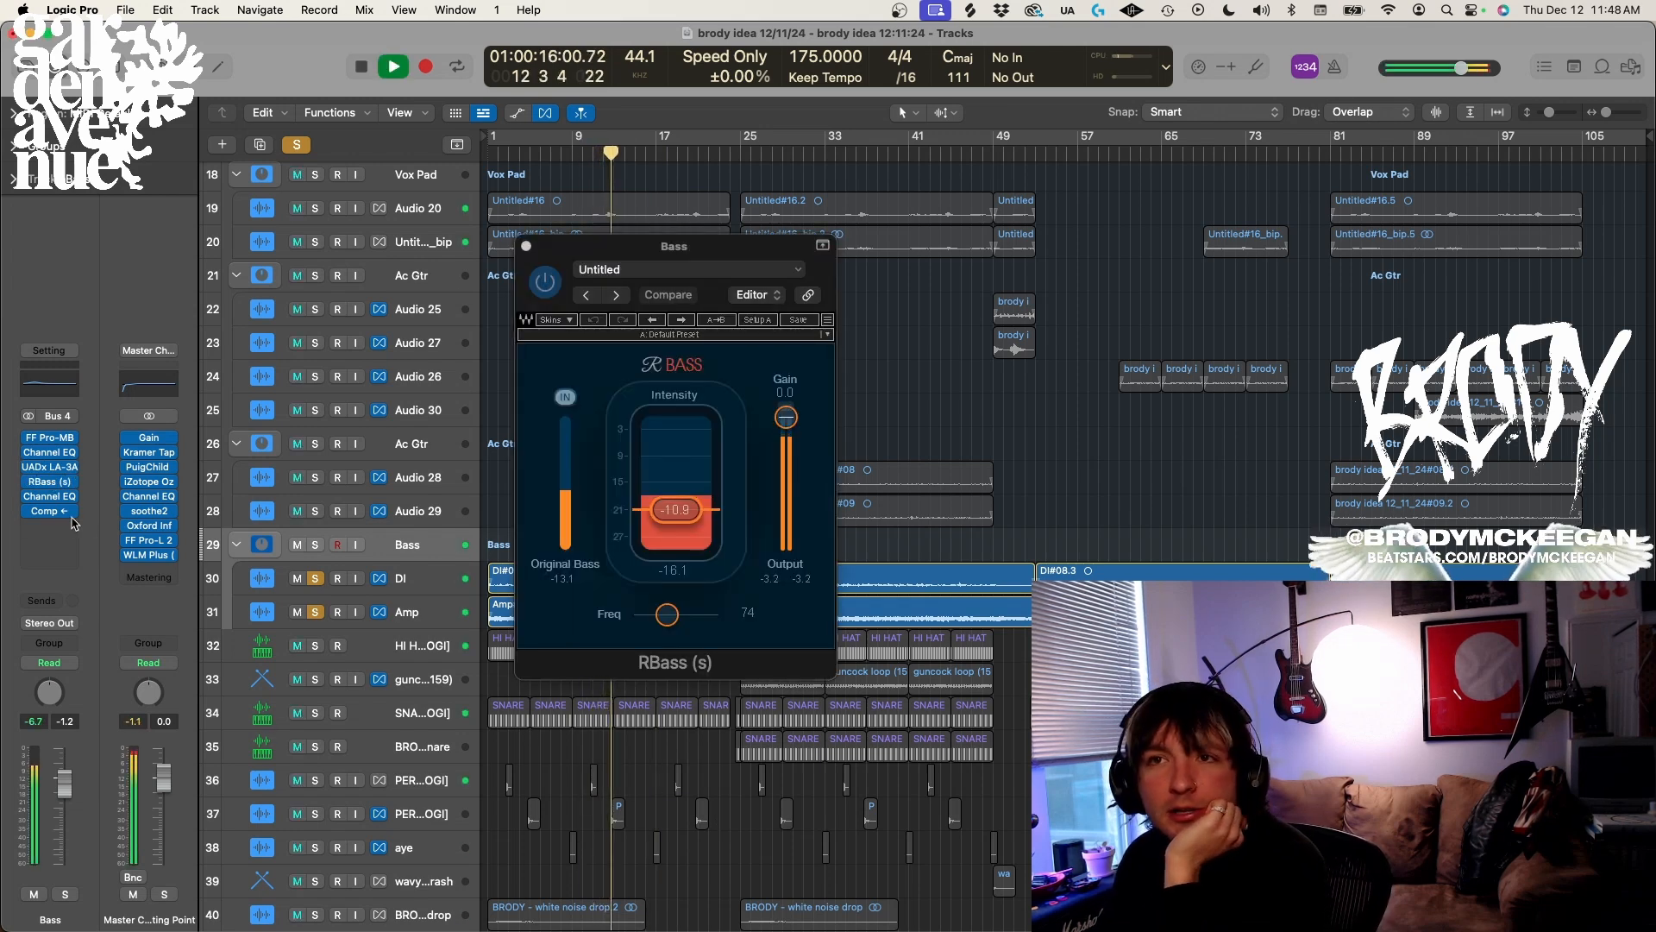
Open the Bass stack's second Channel EQ, close RBass, and bypass and re-enable the EQ during playback to compare
{"action": "left_click", "coordinate": [50, 497]}
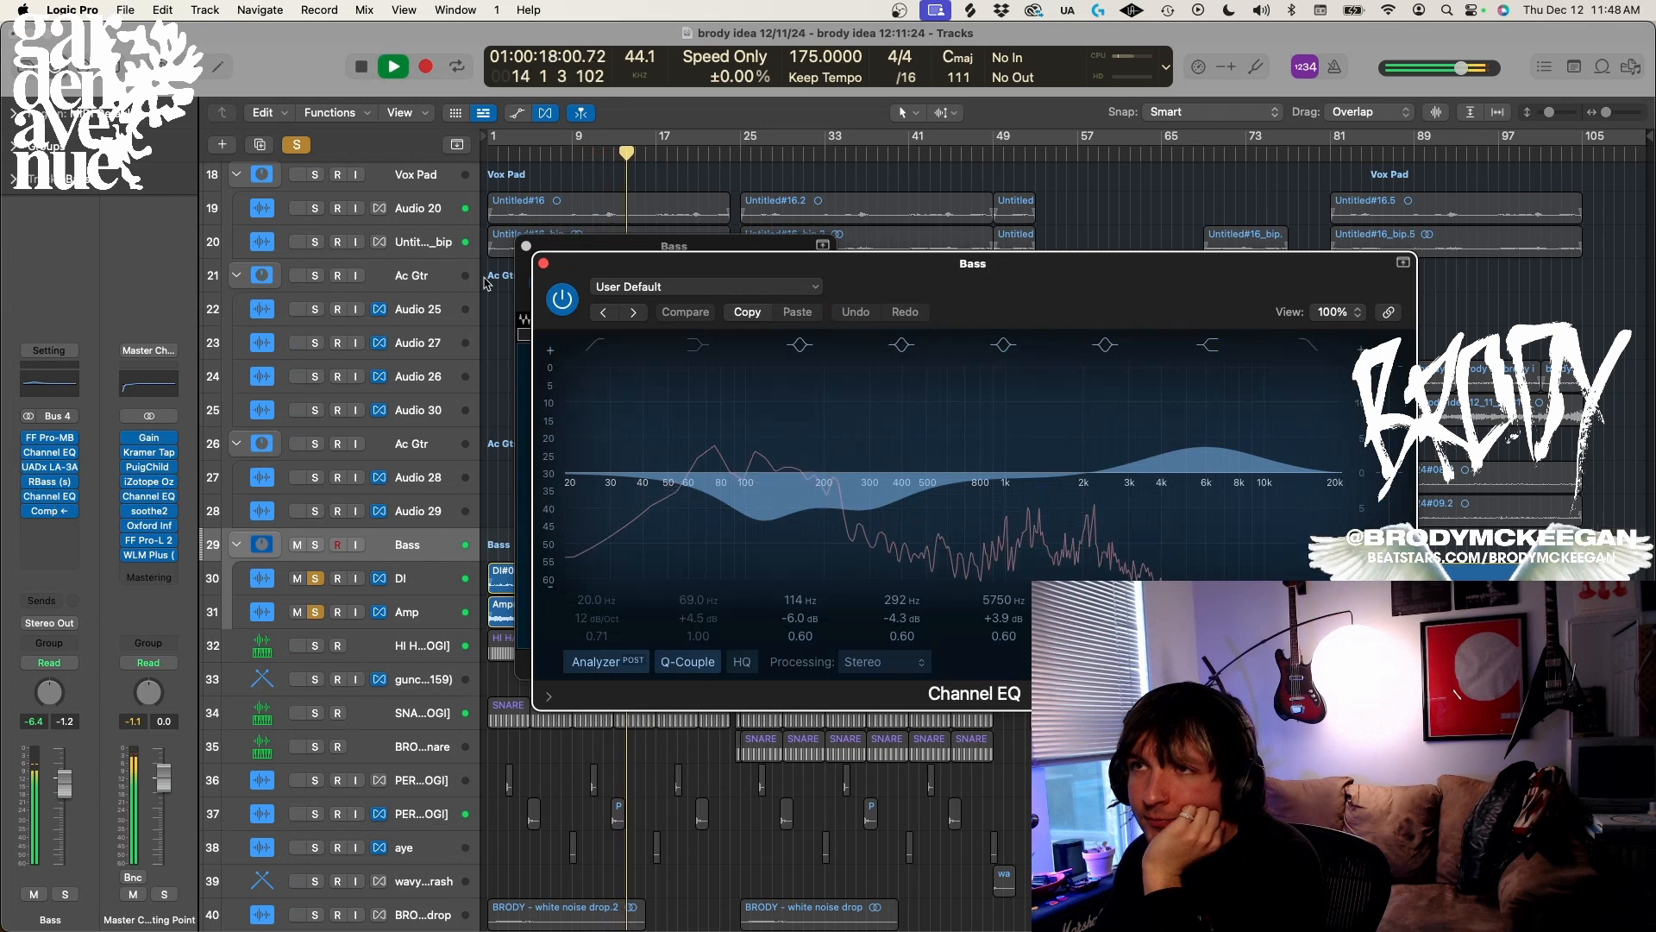
{"action": "left_click", "coordinate": [562, 299]}
{"action": "left_click", "coordinate": [527, 247]}
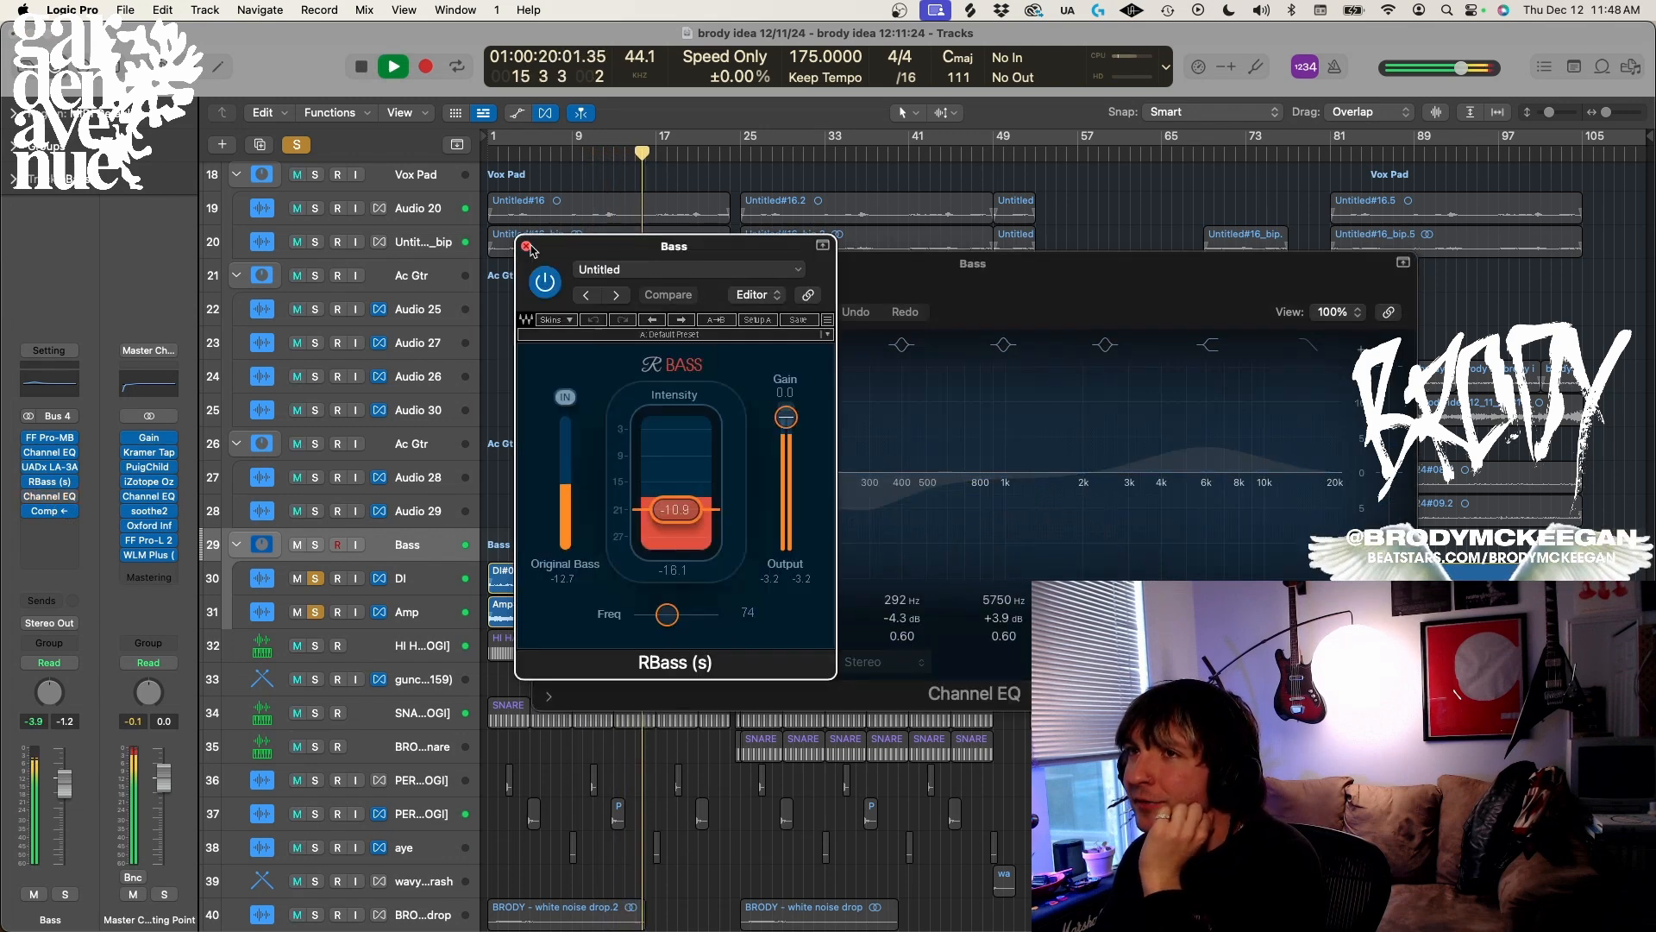
{"action": "left_click", "coordinate": [527, 247]}
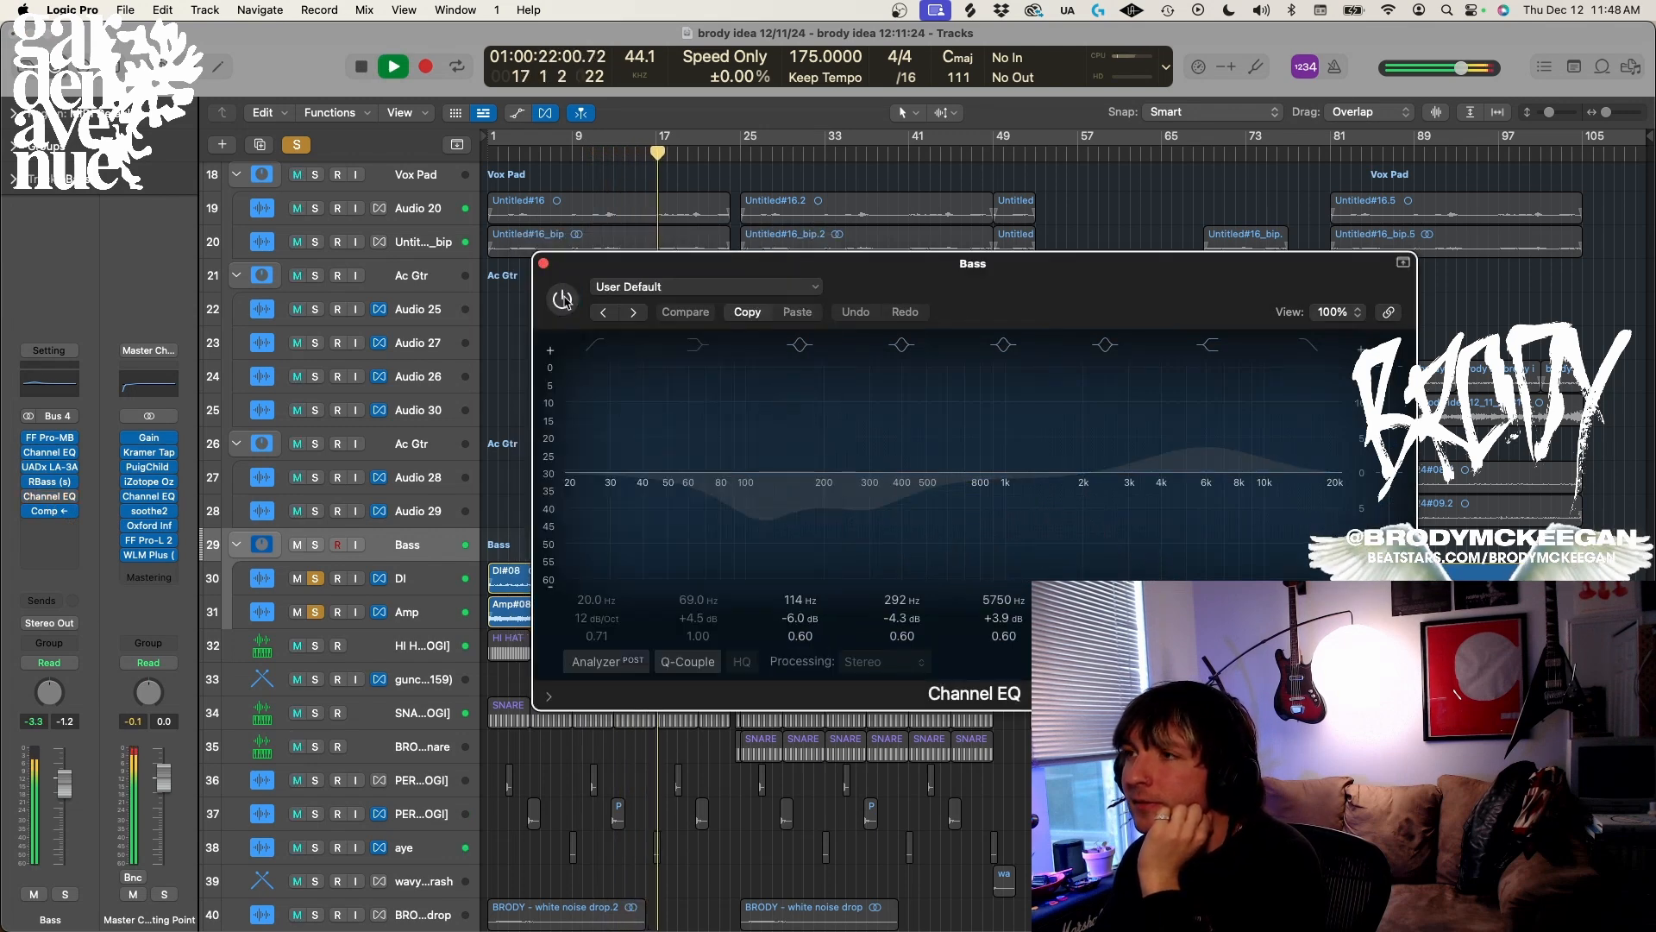
{"action": "left_click", "coordinate": [563, 299]}
{"action": "key", "text": "space"}
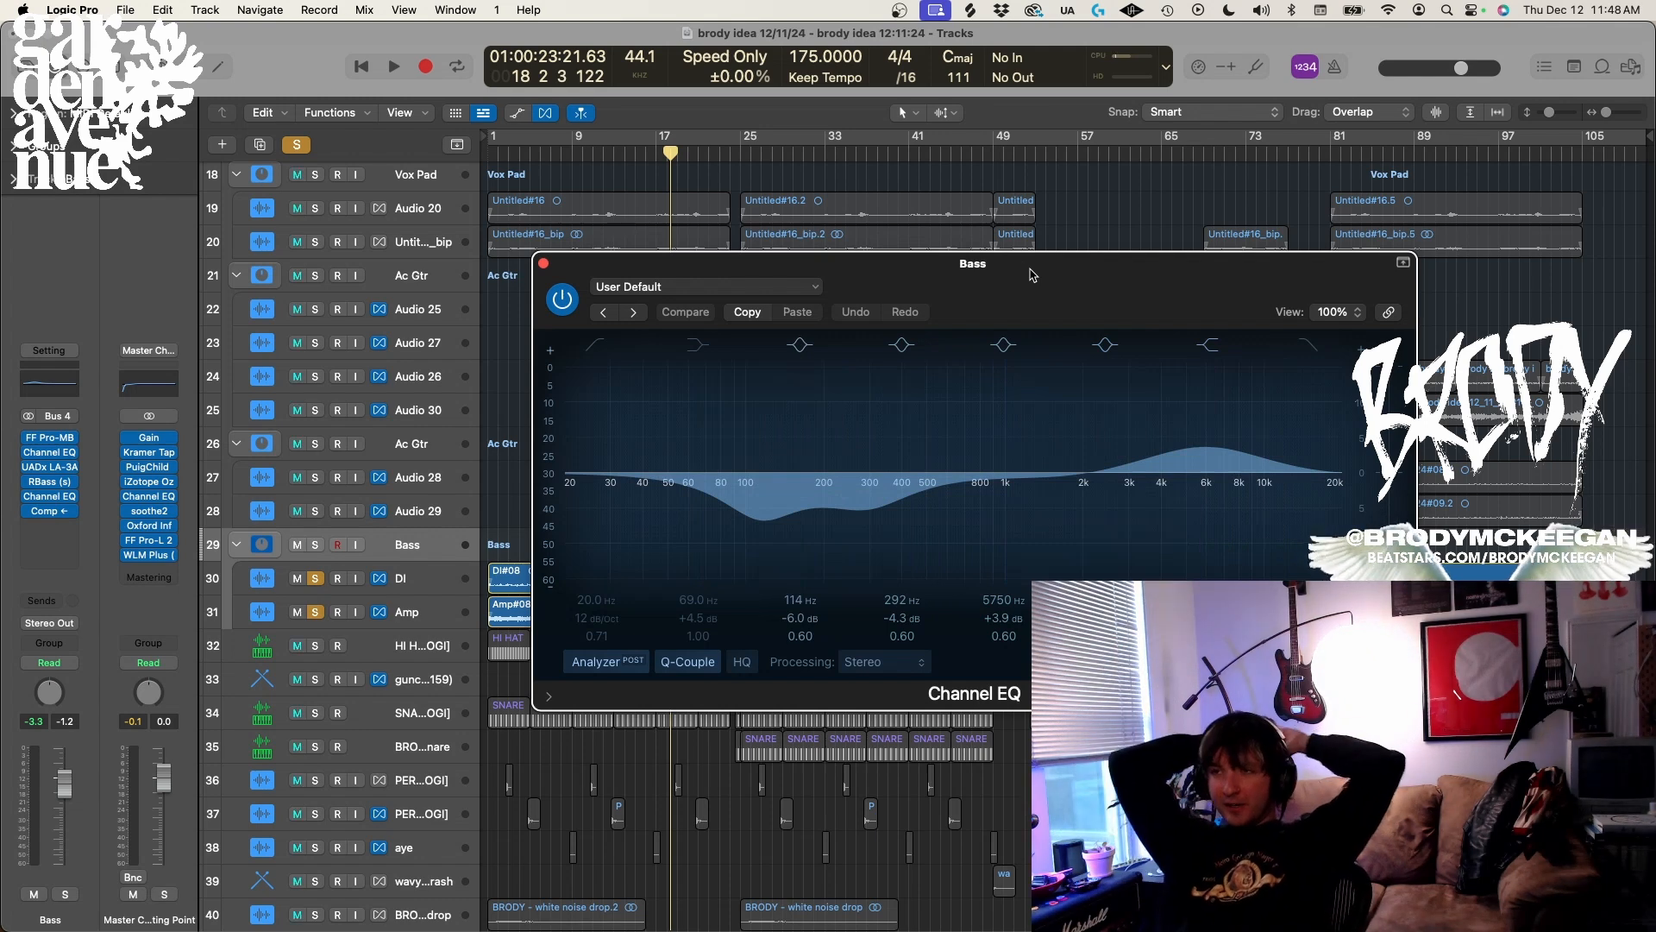
Close the Channel EQ, open the Bass stack's sidechained Compressor, and play the bass briefly from bar 18
{"action": "left_click", "coordinate": [545, 265]}
{"action": "left_click", "coordinate": [47, 511]}
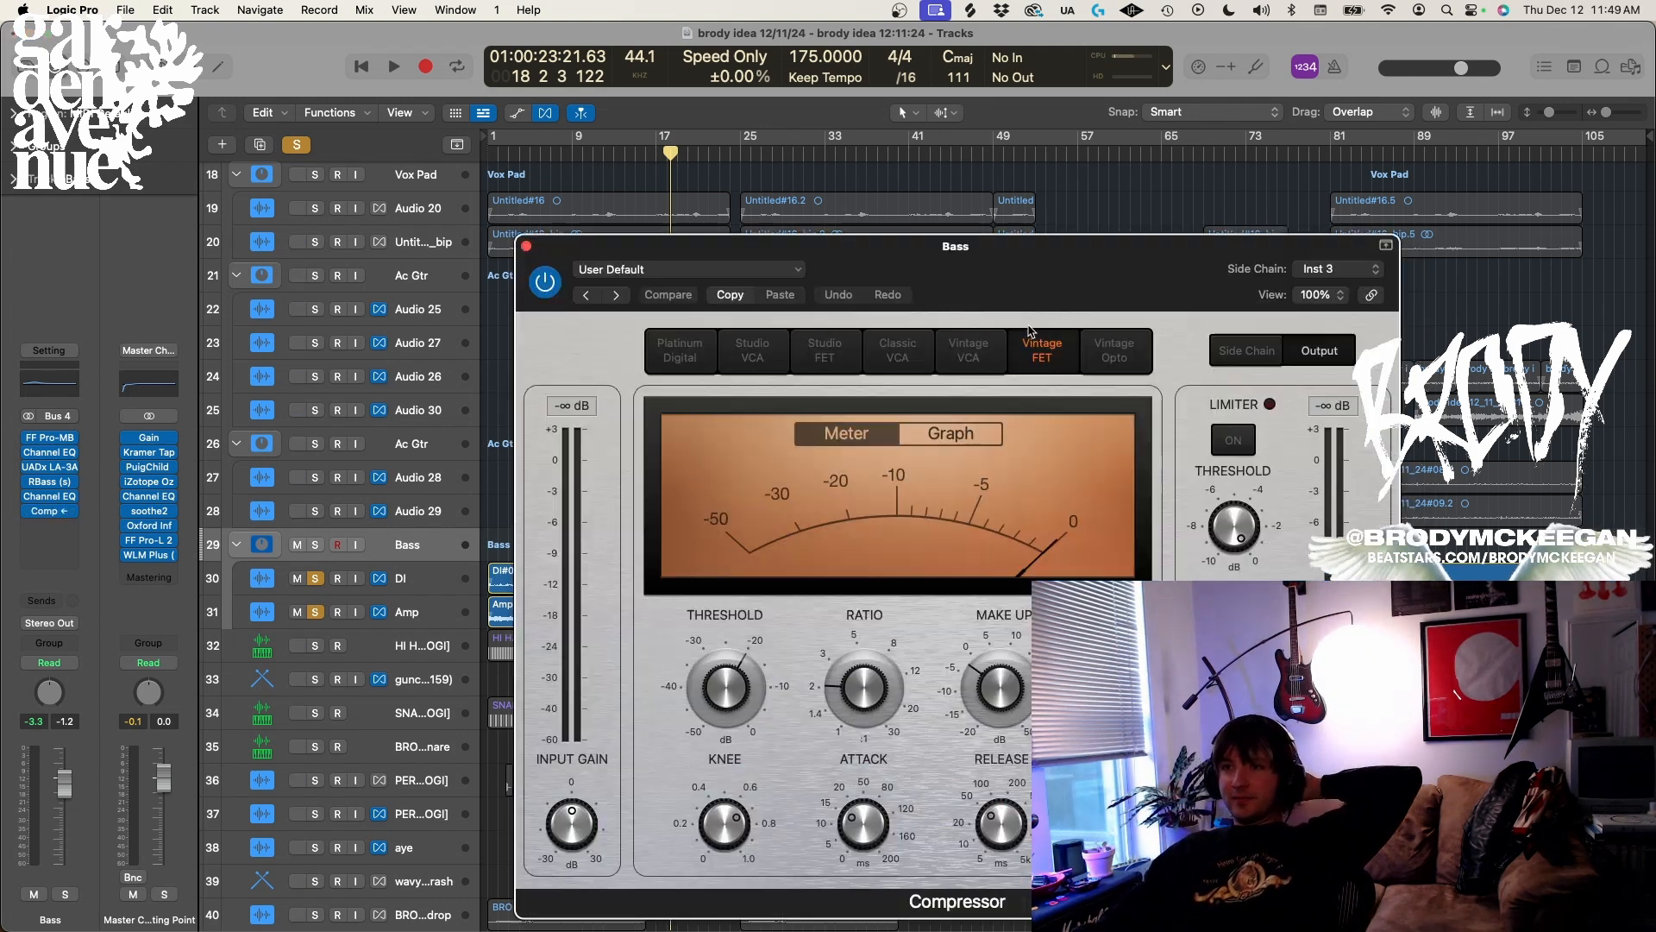
{"action": "key", "text": "space"}
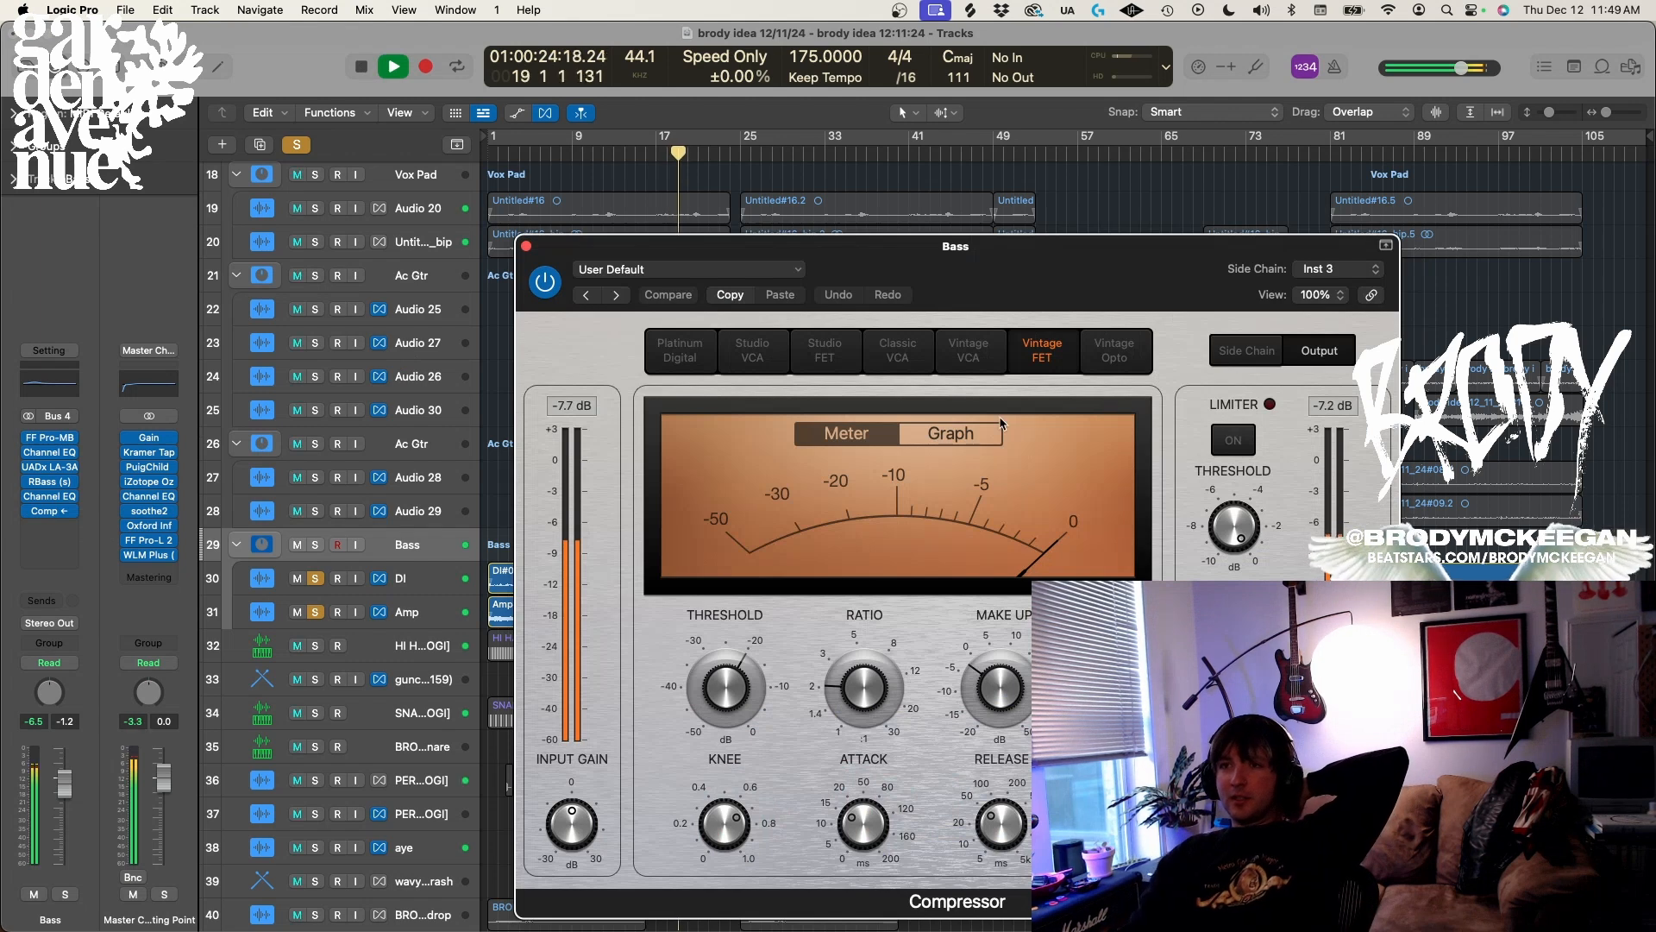
Solo the road kick track with the bass, play from about bar 33 while watching the Compressor, and close the plug-in
{"action": "scroll", "coordinate": [444, 824], "scroll_direction": "down", "scroll_amount": 1}
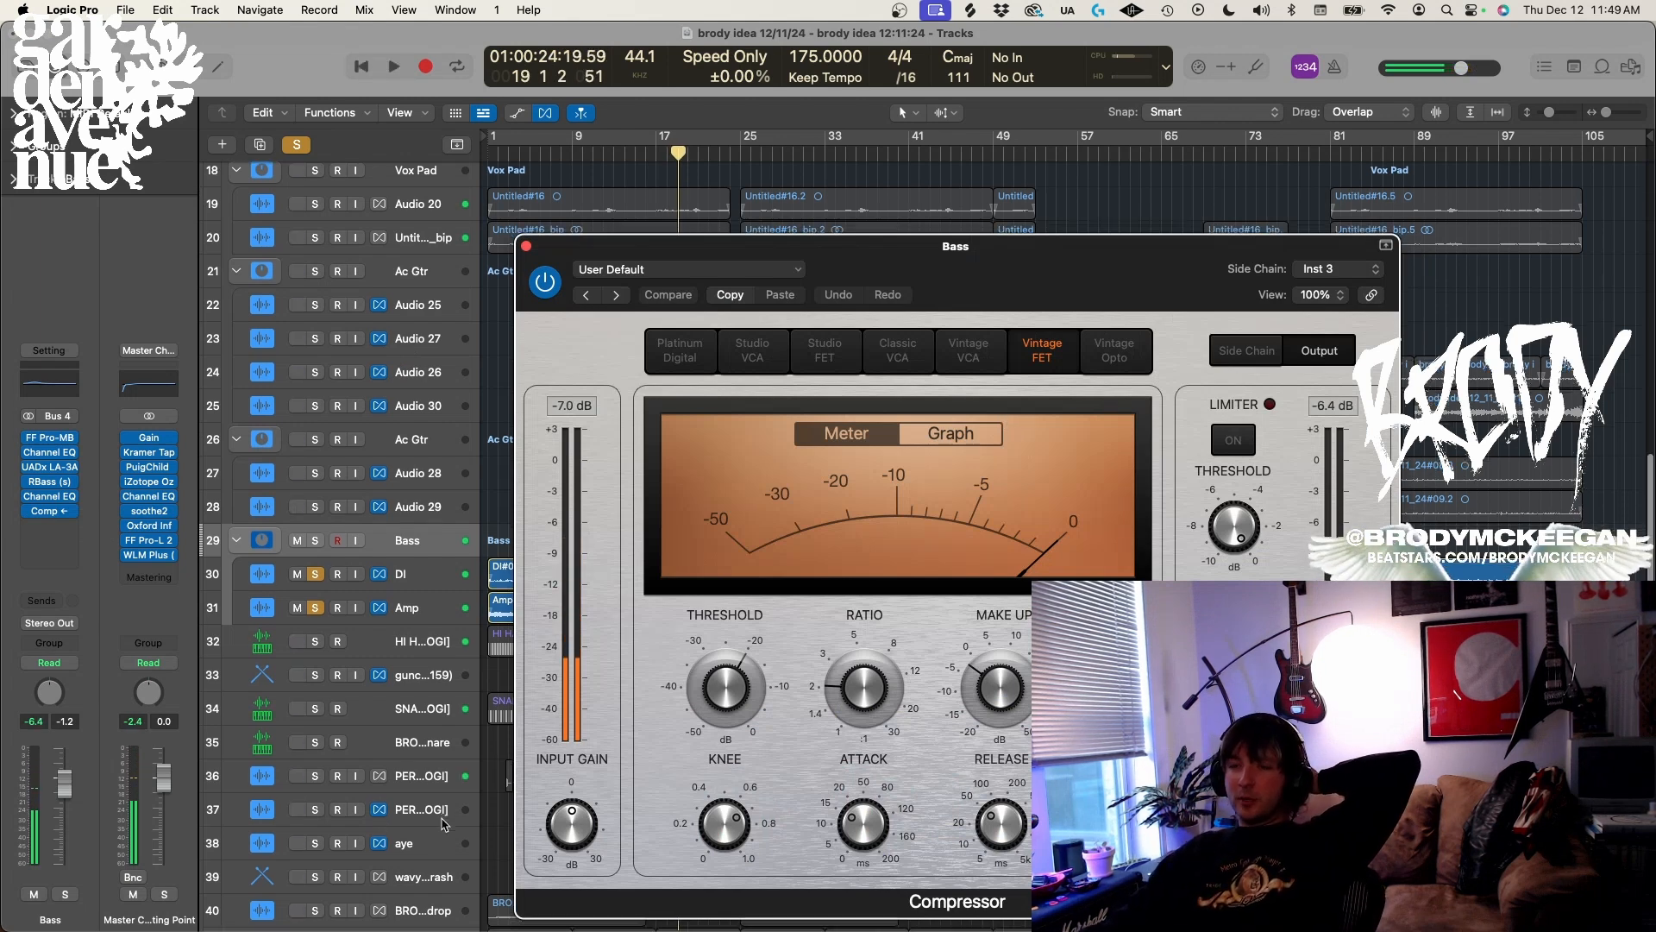
{"action": "scroll", "coordinate": [416, 856], "scroll_direction": "down", "scroll_amount": 5}
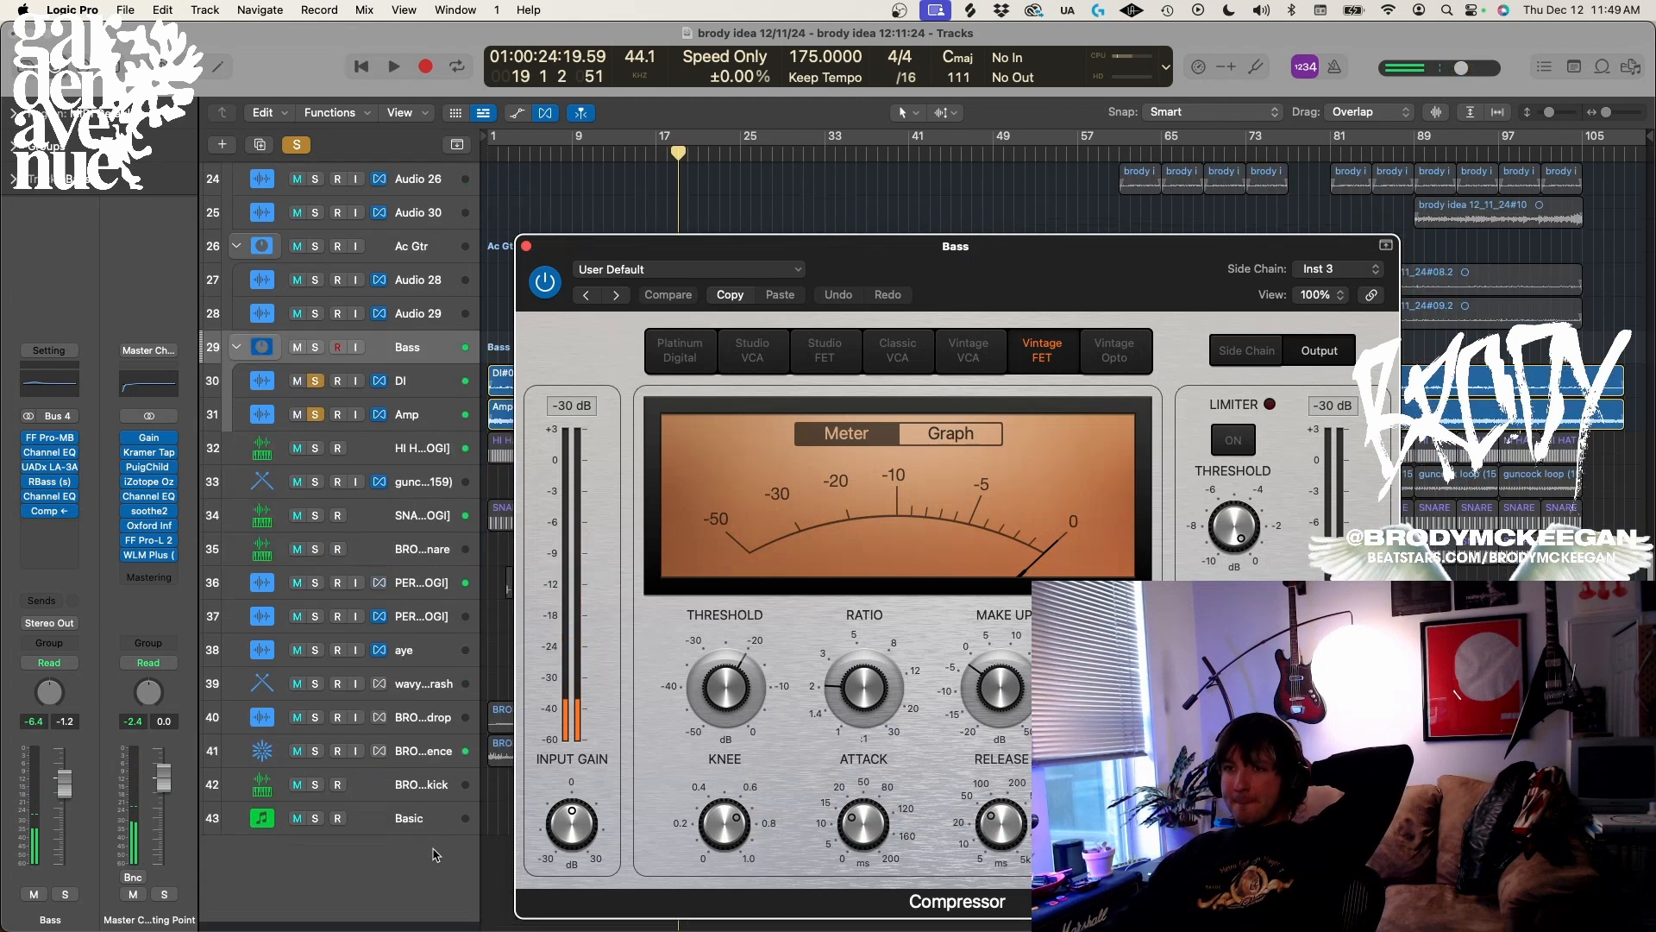
{"action": "left_click", "coordinate": [328, 798]}
{"action": "left_click_drag", "start_coordinate": [1039, 278], "coordinate": [627, 271]}
{"action": "left_click", "coordinate": [833, 157]}
{"action": "key", "text": "space"}
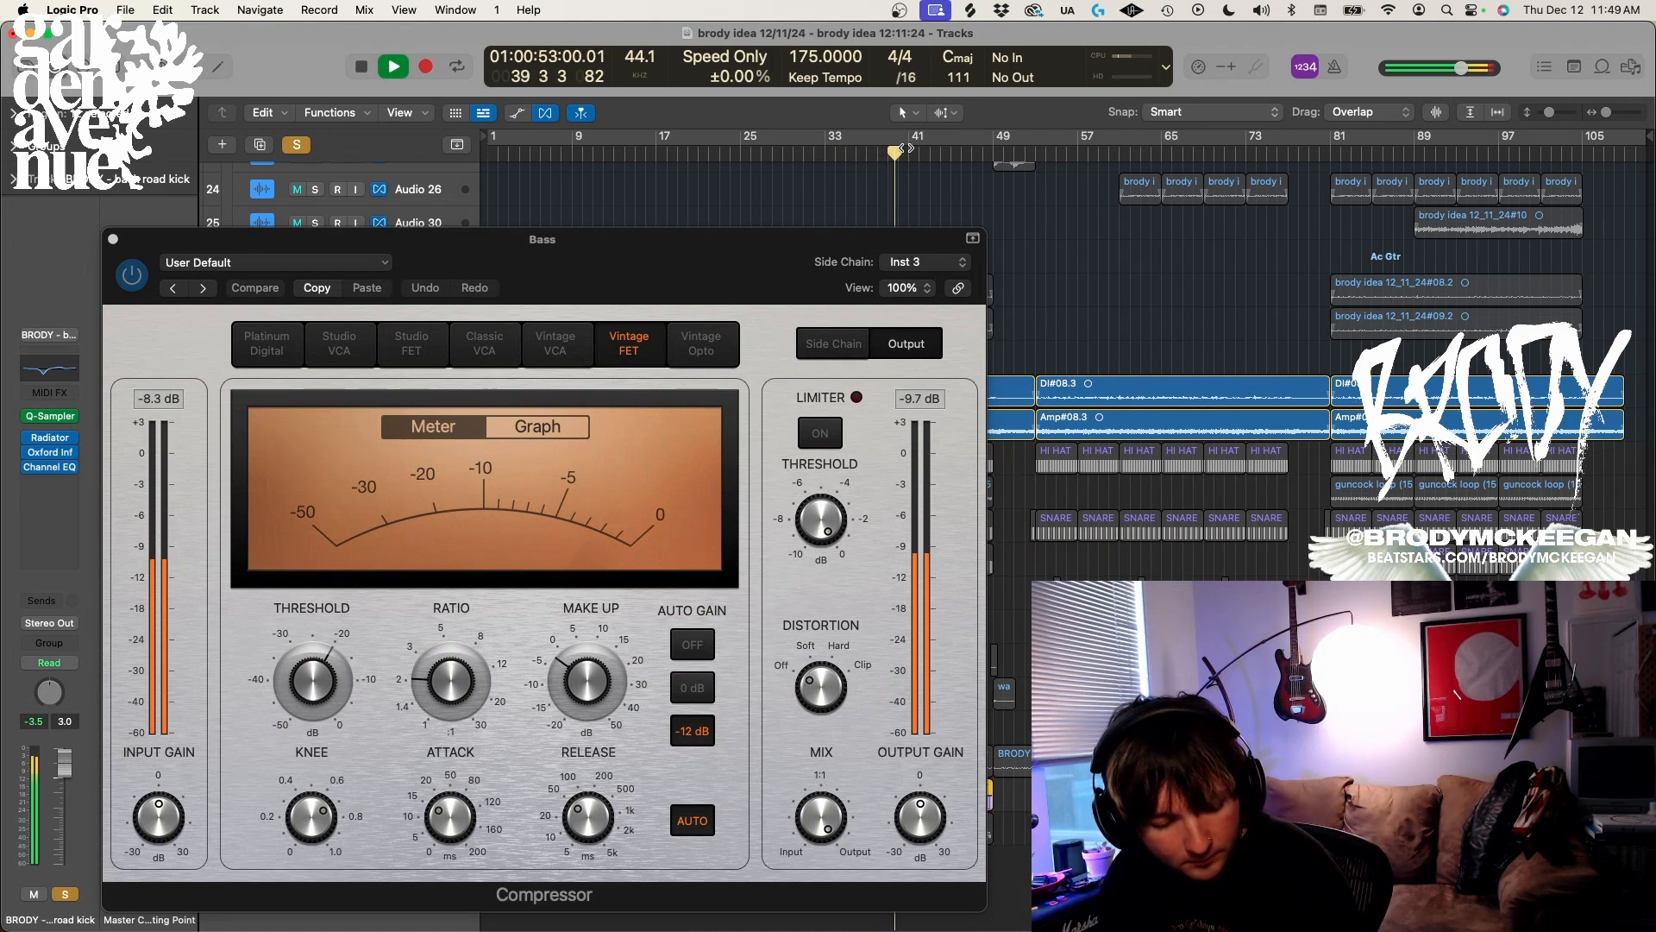
{"action": "key", "text": "space"}
{"action": "left_click", "coordinate": [113, 239]}
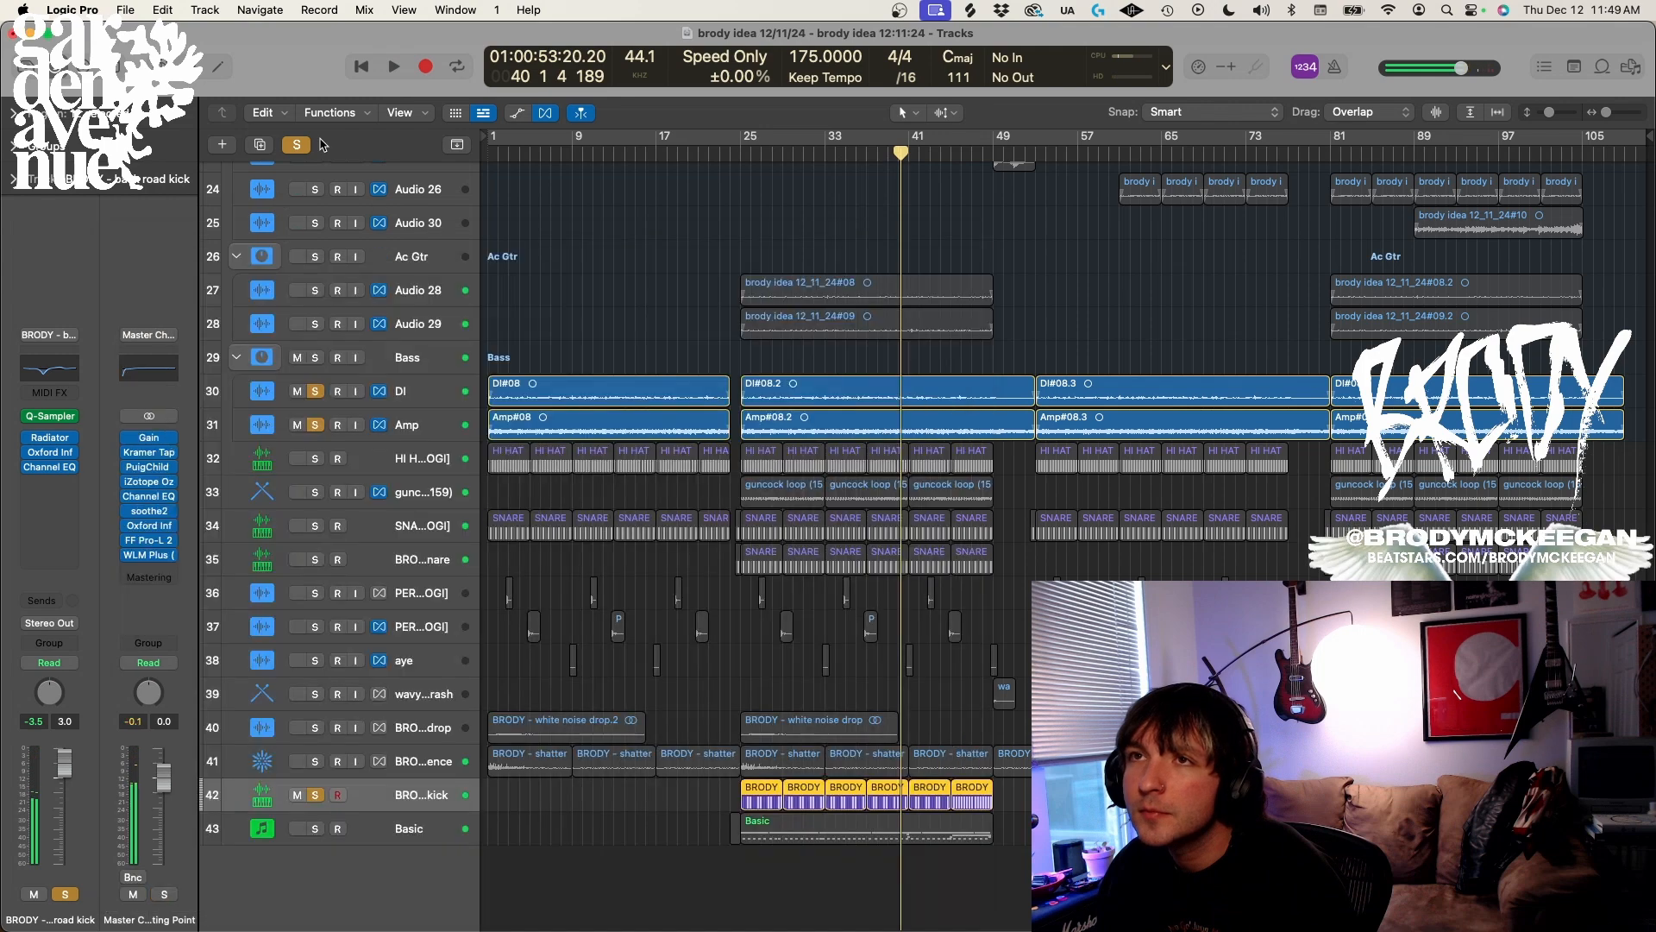
Clear all solos and return the playhead to bar 1, with more tracks fitted in the arrangement
{"action": "key", "text": "Return"}
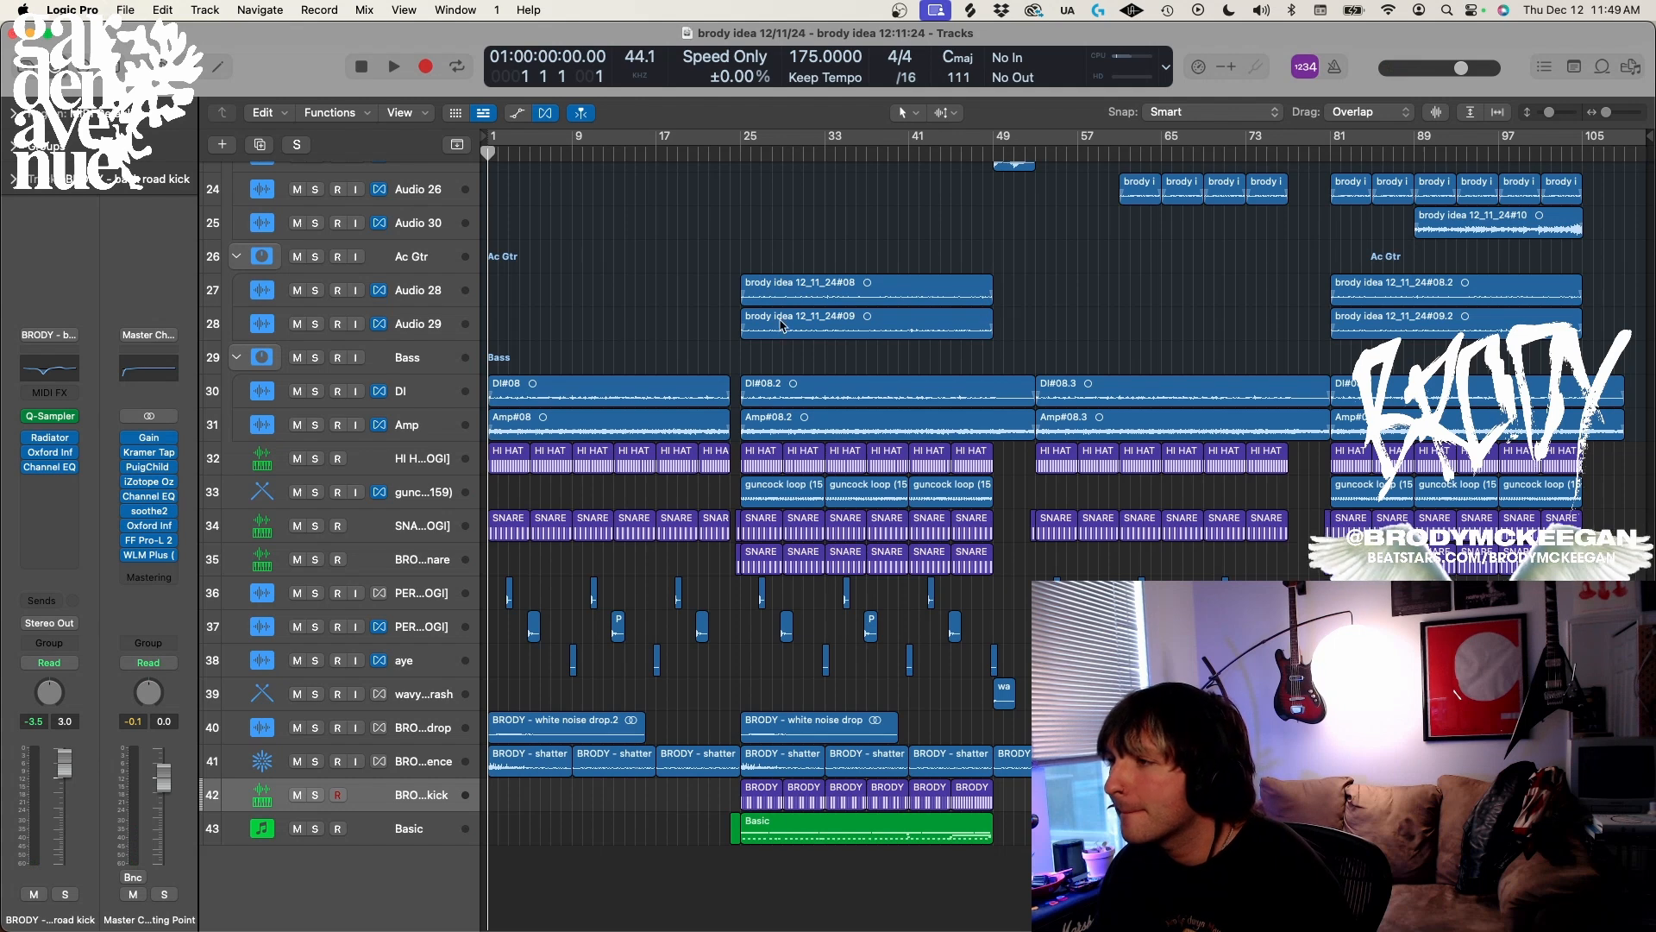
{"action": "key", "text": "super+Up"}
{"action": "scroll", "coordinate": [781, 326], "scroll_direction": "up", "scroll_amount": 2}
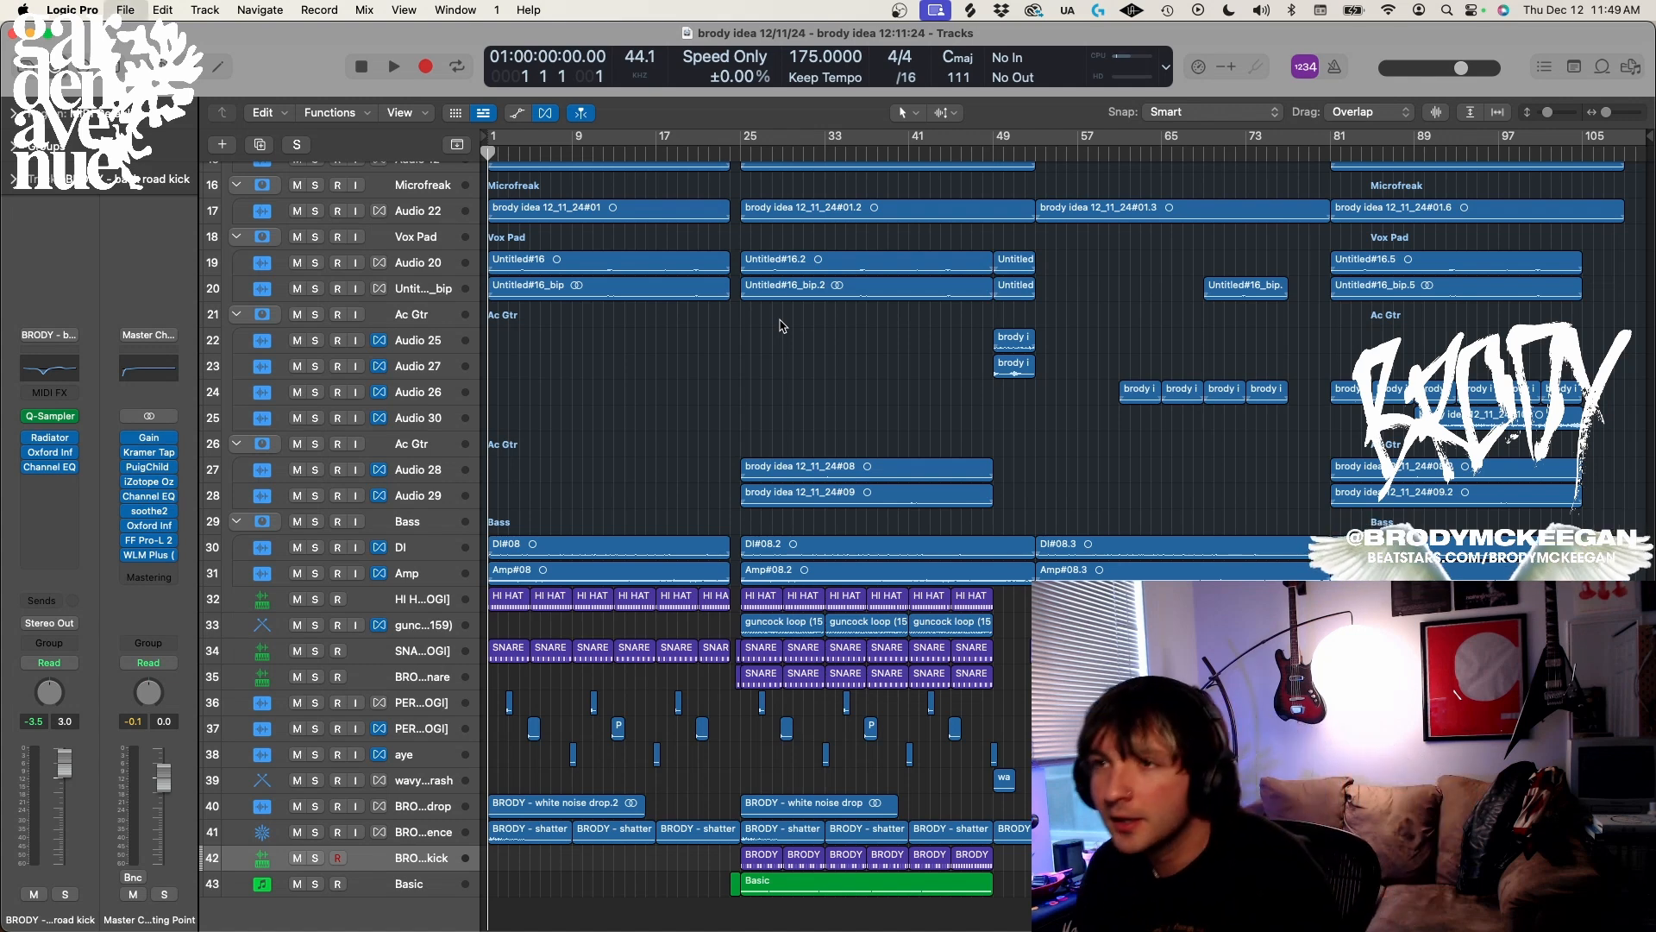
Select the HI HAT track and go down track by track through the drum and percussion tracks below it
{"action": "left_click", "coordinate": [445, 601]}
{"action": "key", "text": "Down"}
{"action": "key", "text": "Down"}
{"action": "key", "text": "Down"}
{"action": "key", "text": "Down"}
{"action": "key", "text": "Down"}
{"action": "key", "text": "Down"}
{"action": "key", "text": "Down"}
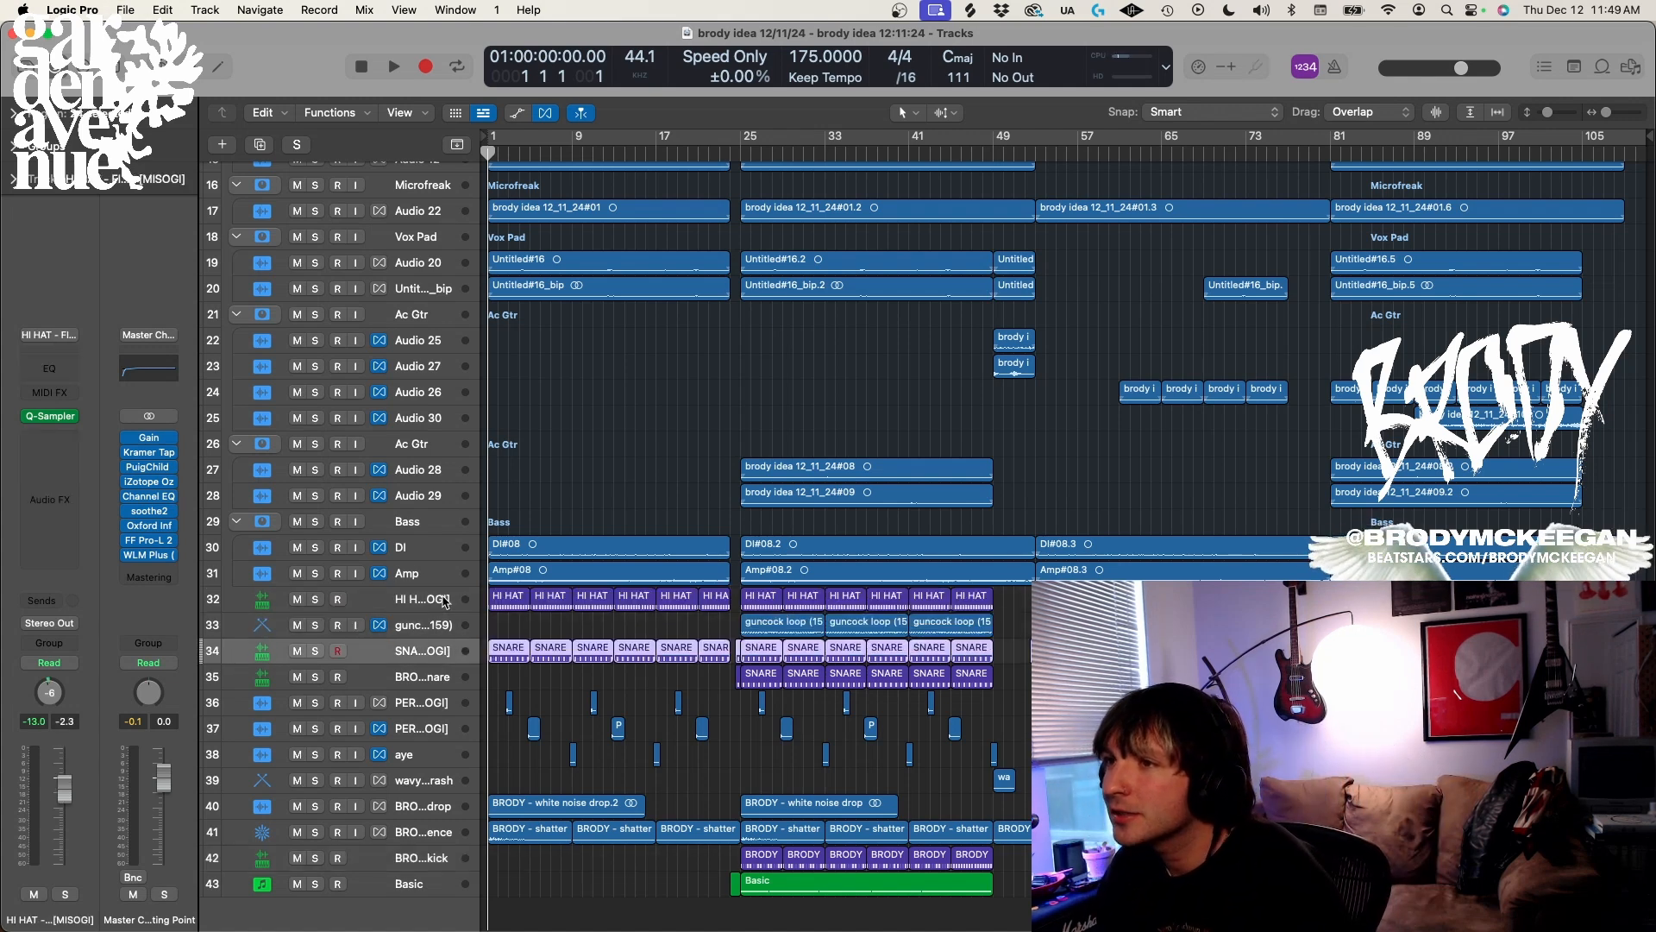
Select the shattered glass ambience track, solo it, and play it alone from bar 1 to about bar 8
{"action": "key", "text": "Down"}
{"action": "key", "text": "Down"}
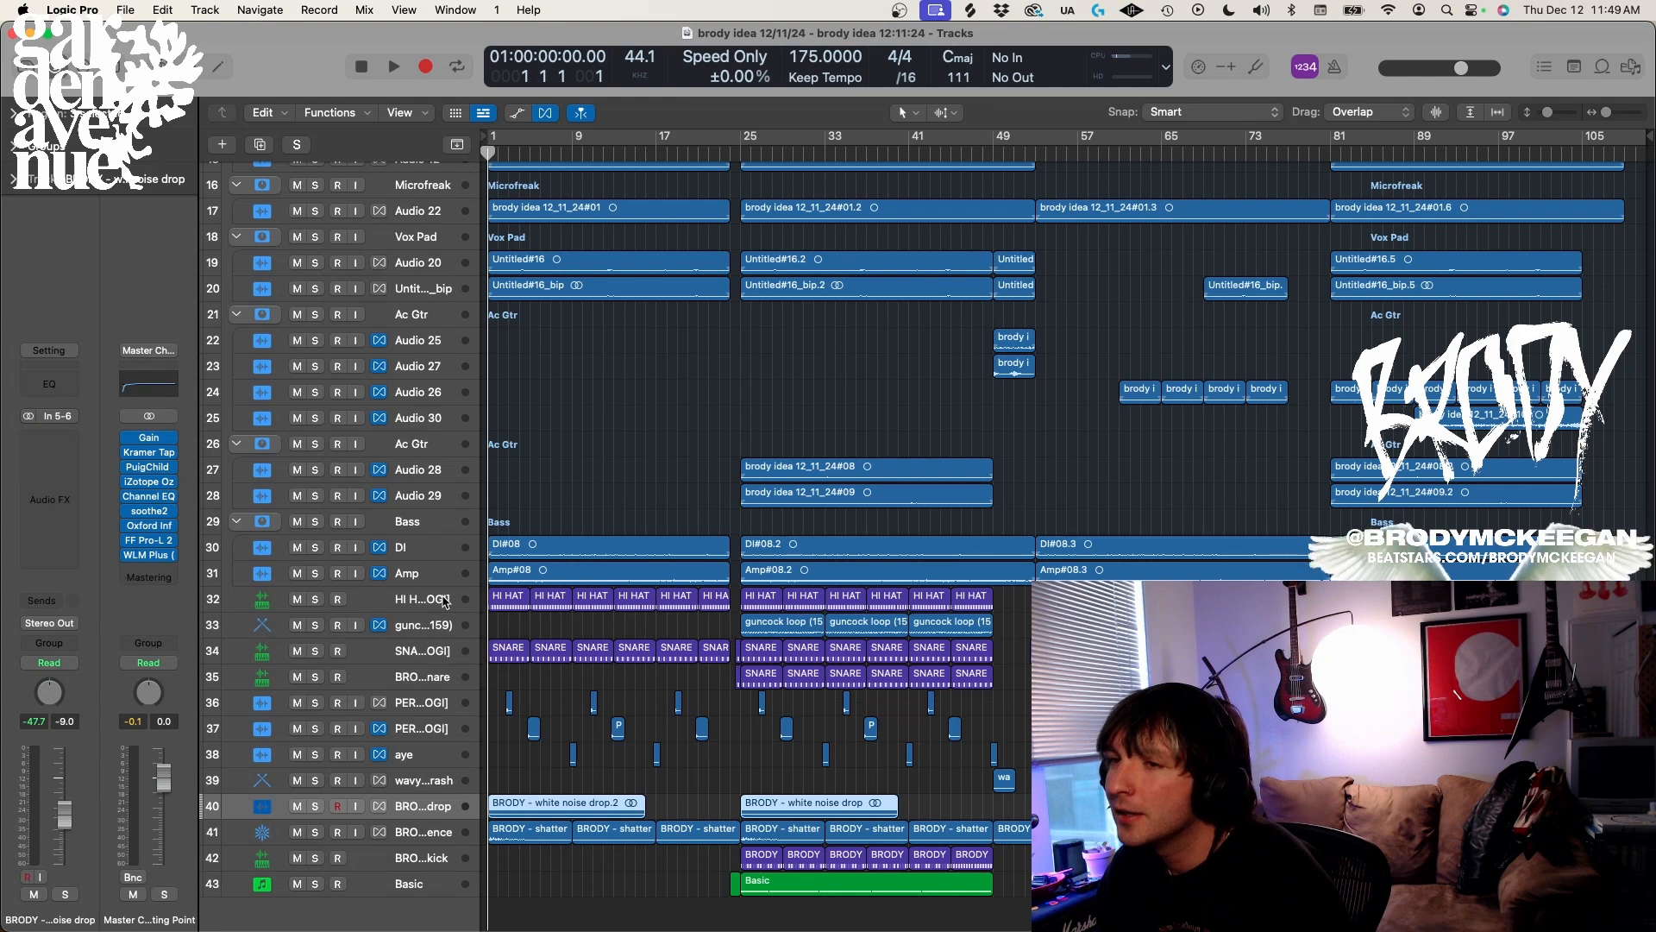
{"action": "key", "text": "super+Down"}
{"action": "key", "text": "super+Down"}
{"action": "key", "text": "super+Down"}
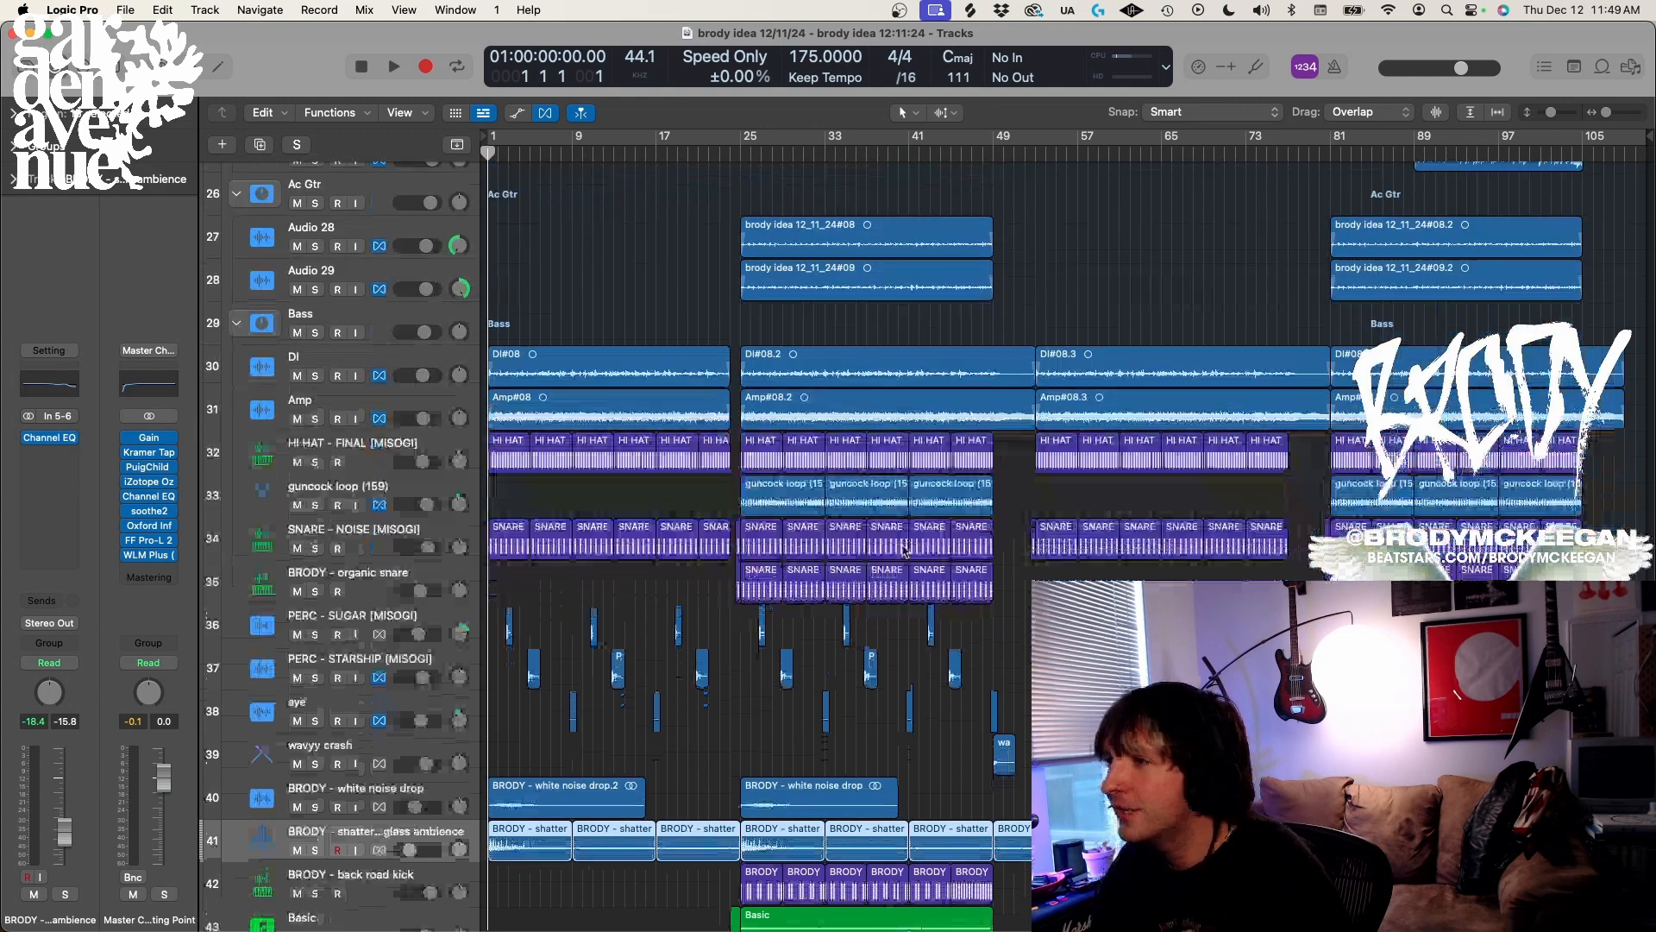
{"action": "scroll", "coordinate": [904, 551], "scroll_direction": "down", "scroll_amount": 4}
{"action": "key", "text": "s"}
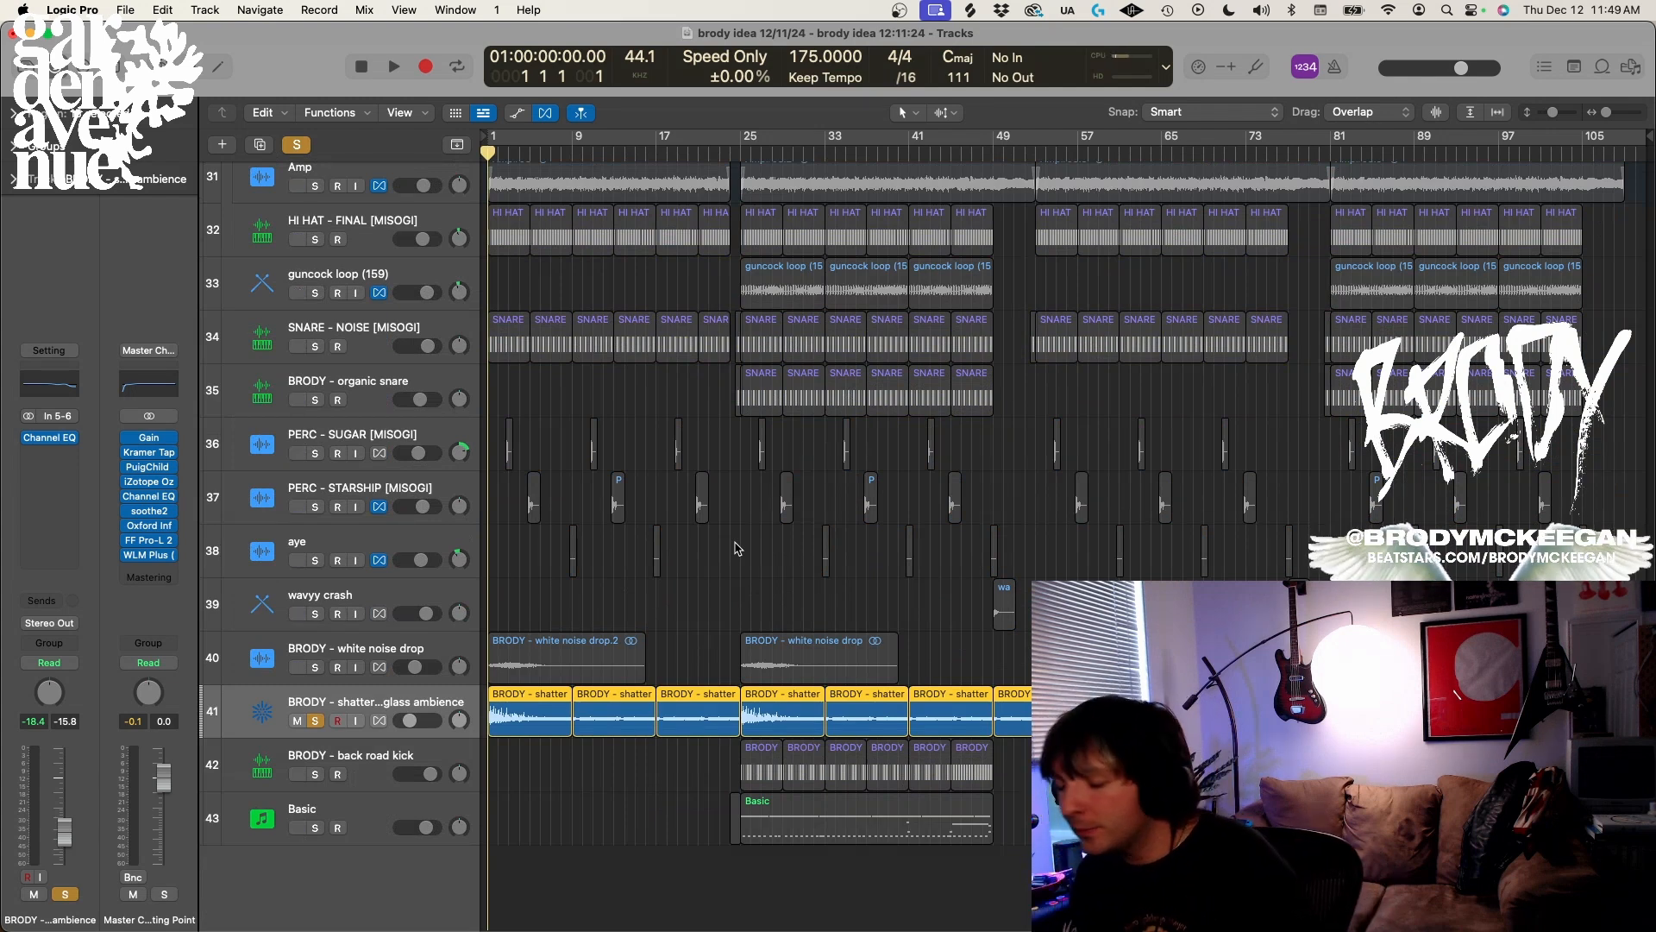
{"action": "key", "text": "space"}
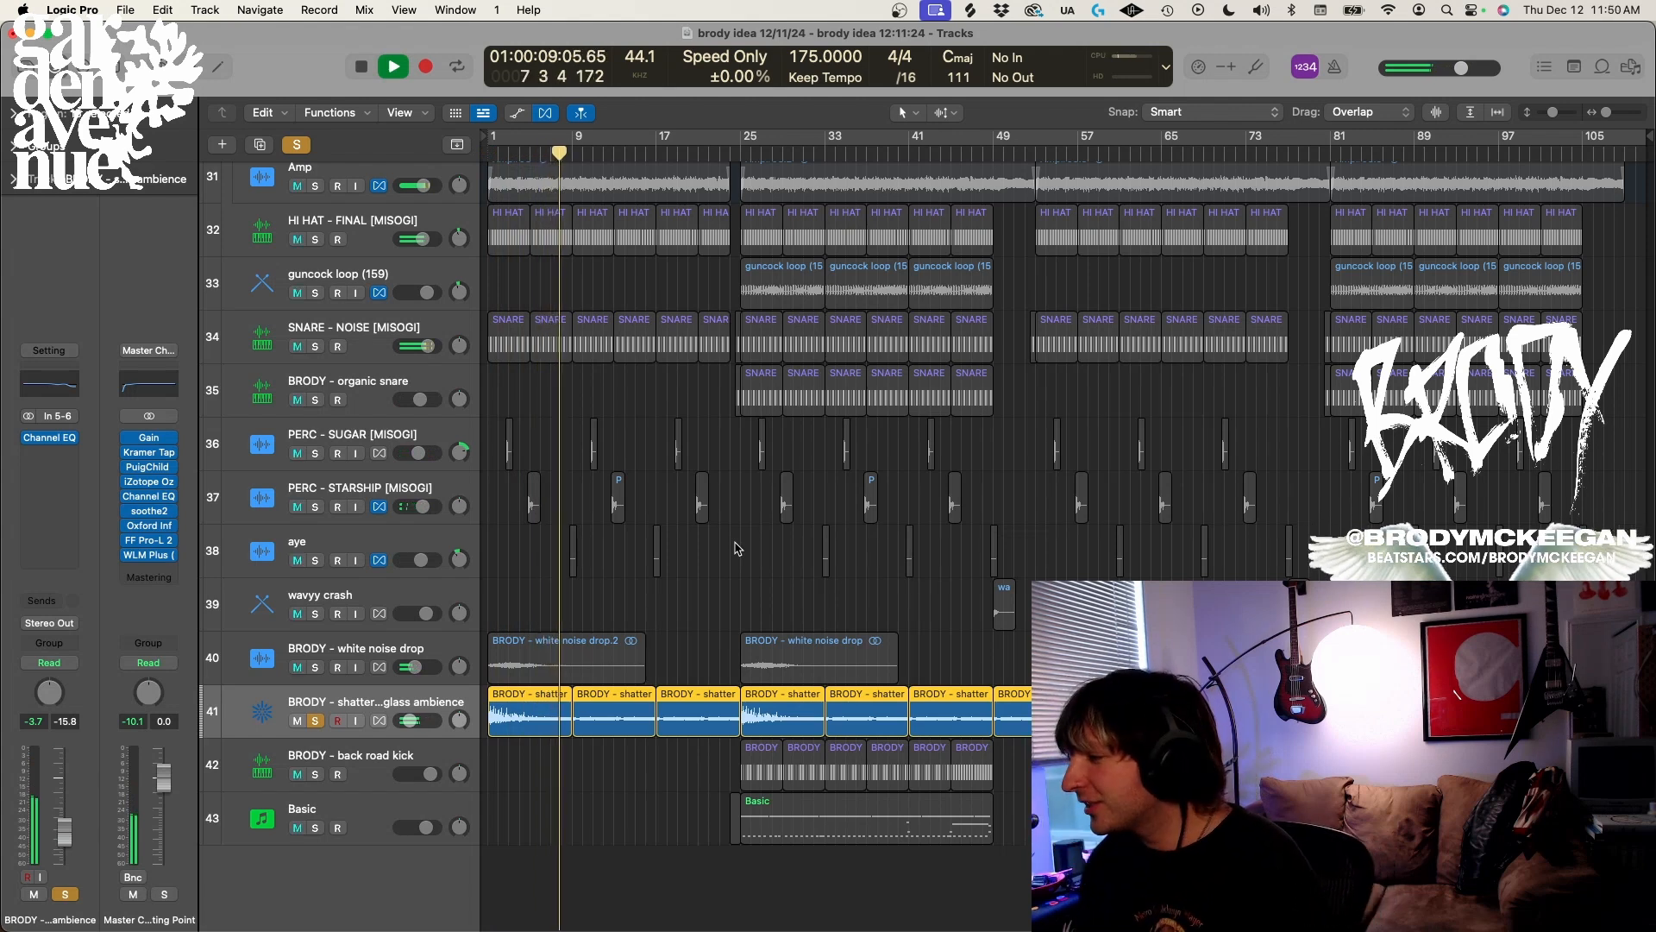
{"action": "key", "text": "space"}
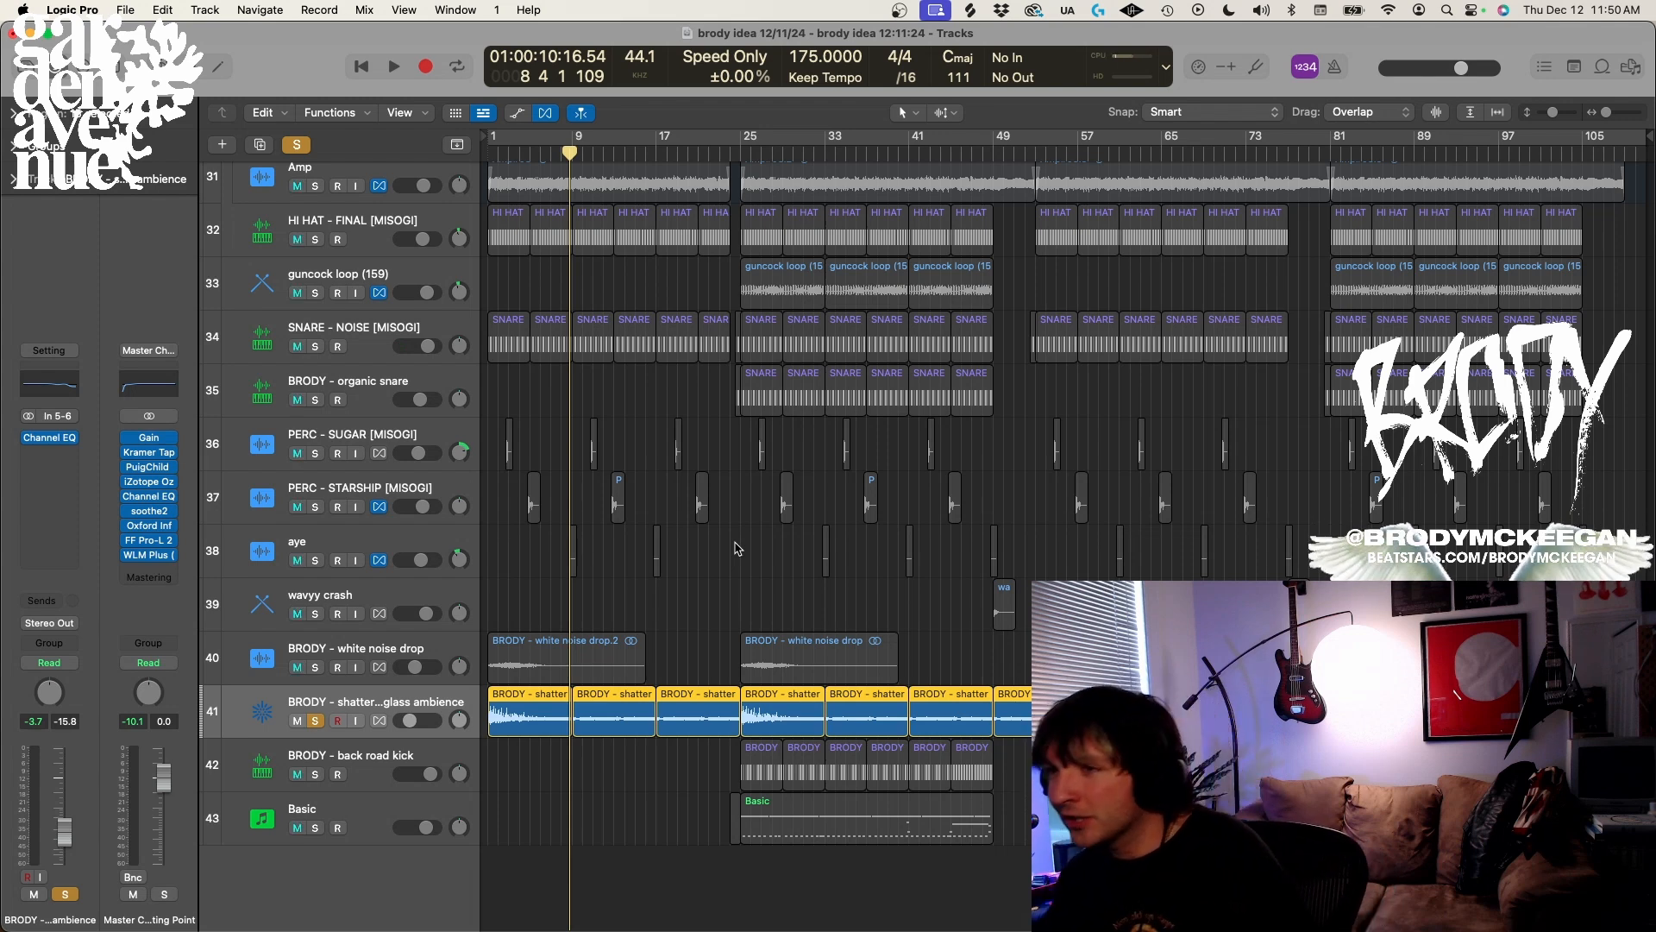
Play on from bar 8 with the solo cleared, briefly muting the shattered glass ambience to compare the mix
{"action": "key", "text": "space"}
{"action": "key", "text": "s"}
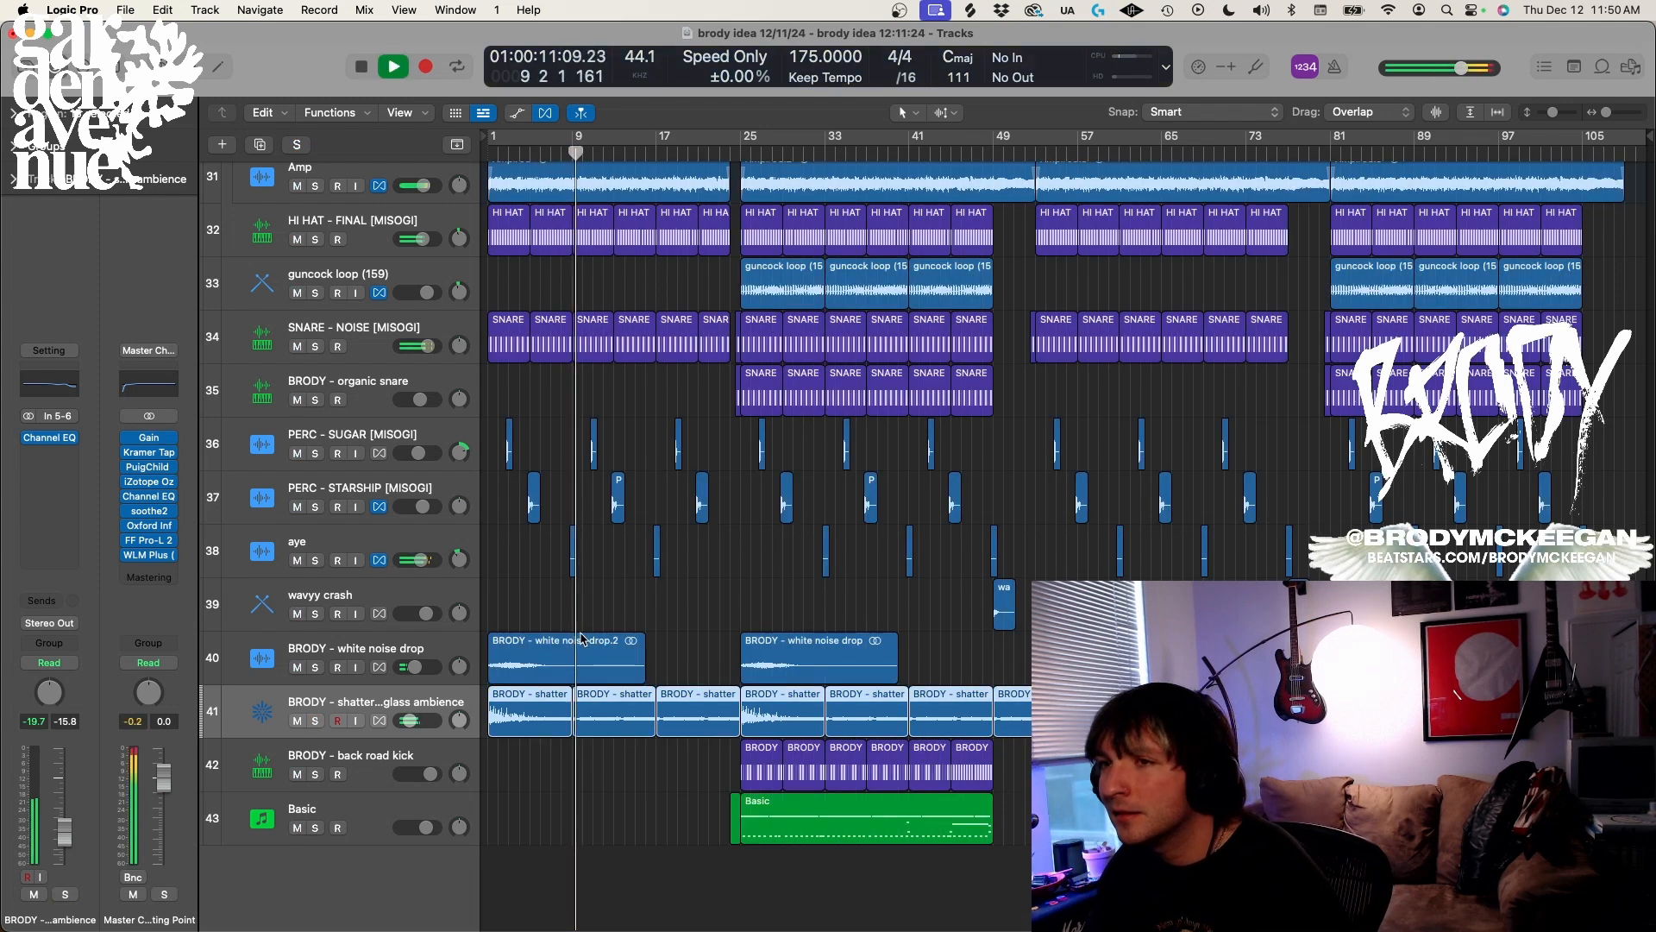
{"action": "left_click", "coordinate": [296, 721]}
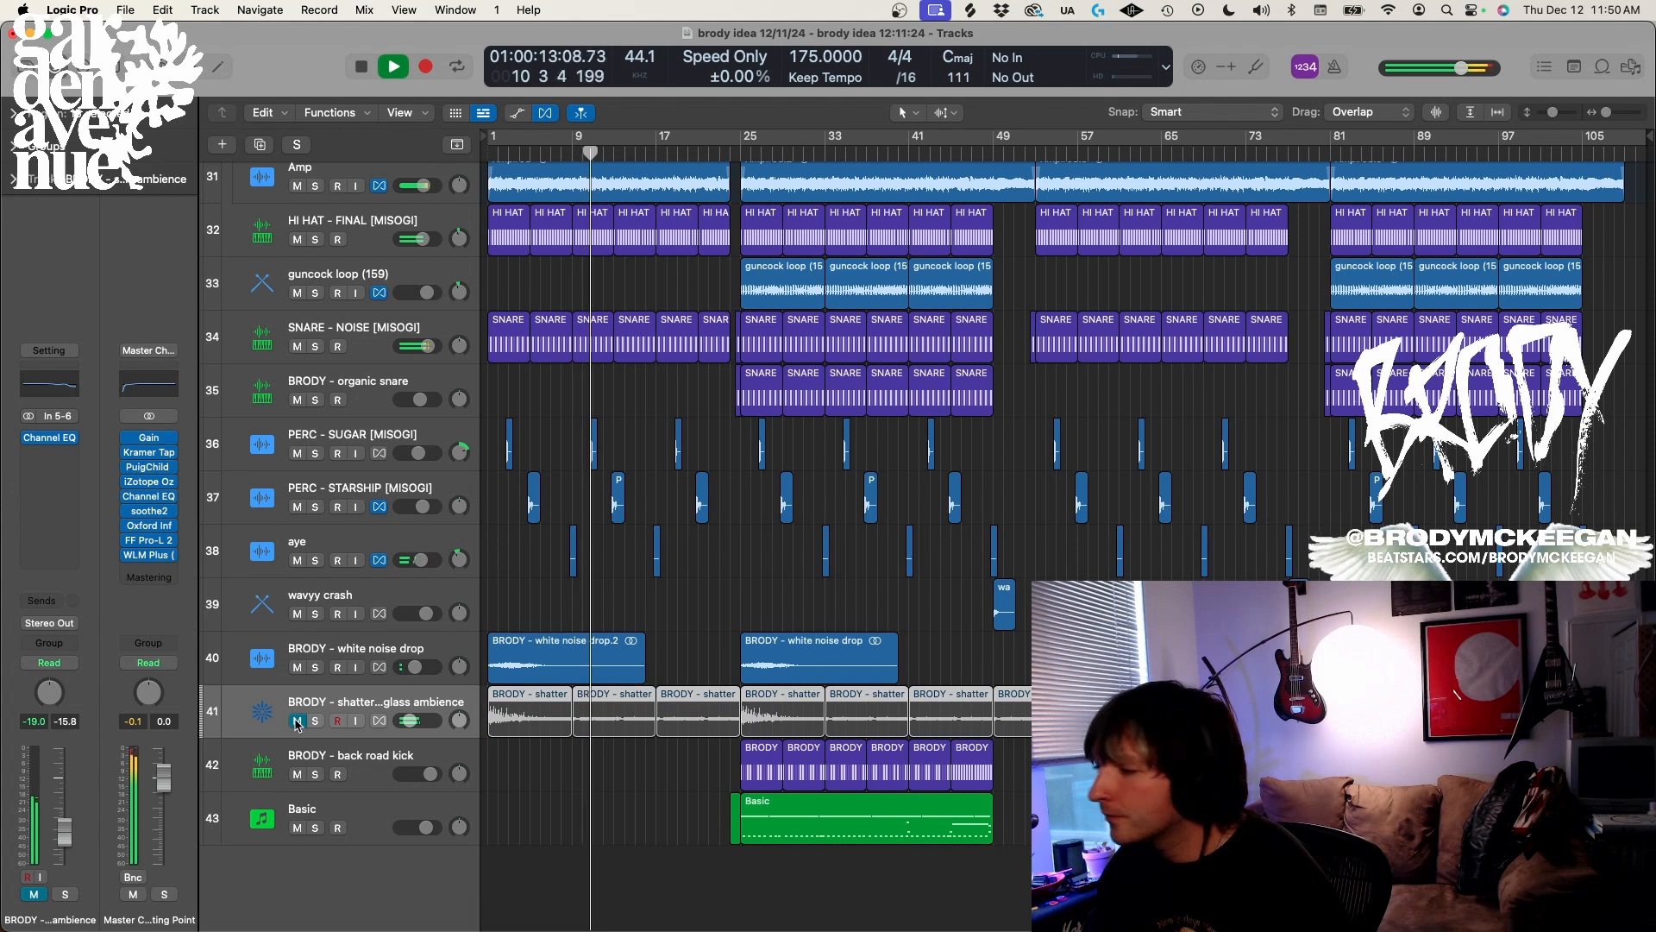
{"action": "left_click", "coordinate": [297, 722]}
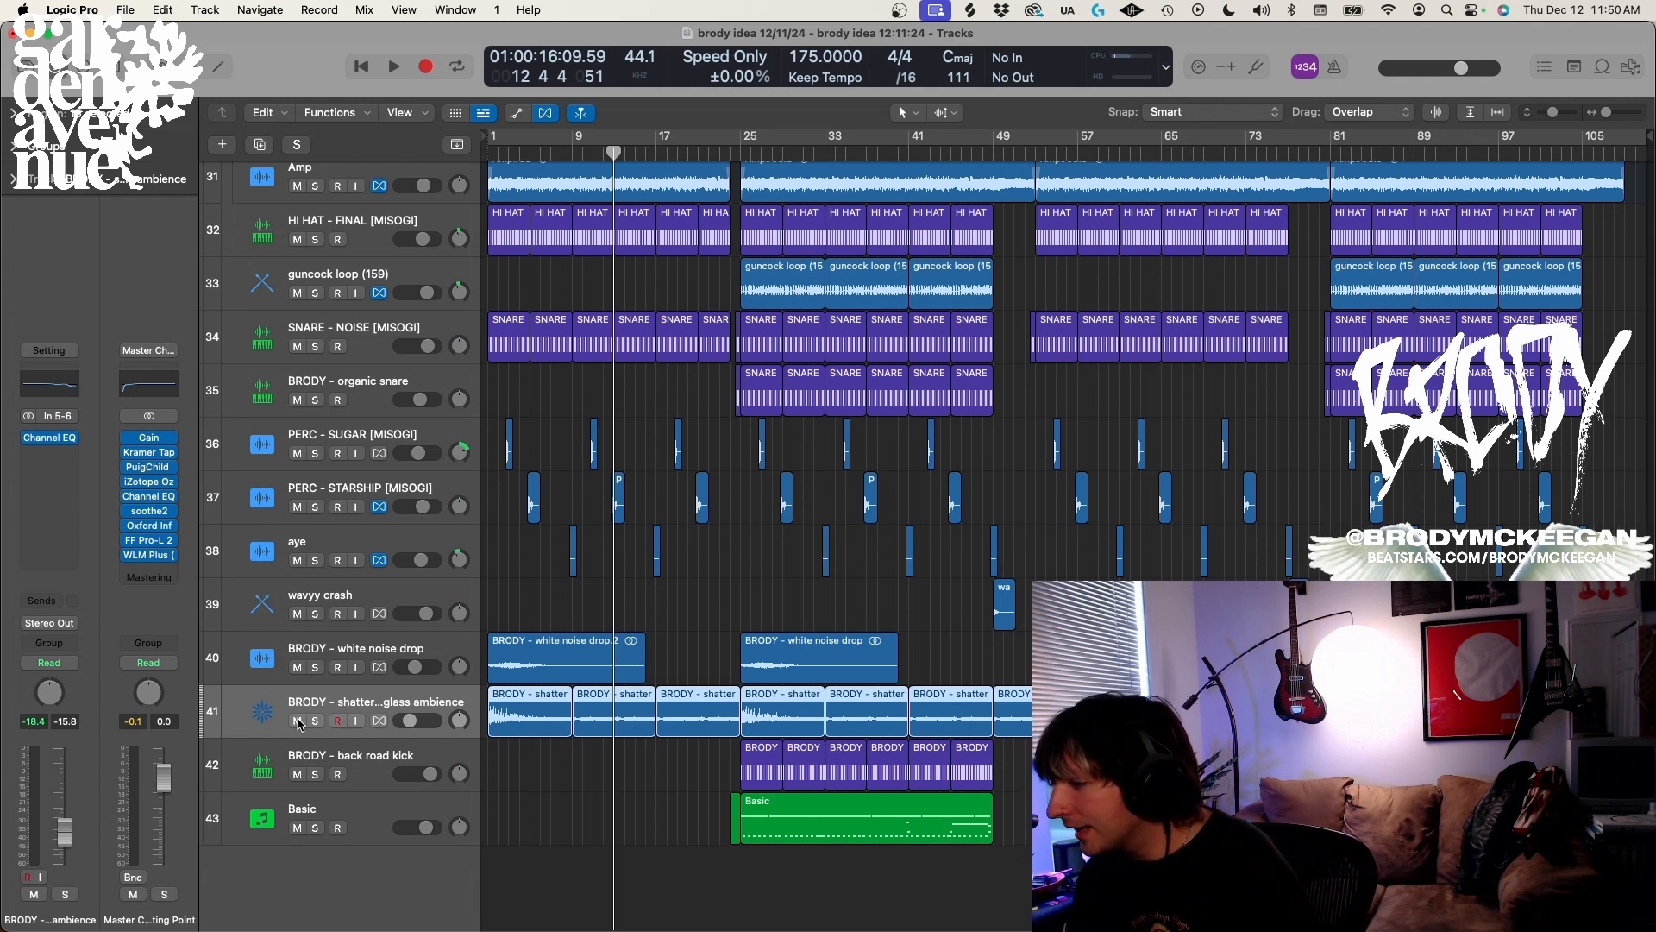
Solo the shattered glass ambience and play from bar 12, adding the Microfreak and Amb stacks to the solo
{"action": "left_click", "coordinate": [316, 721]}
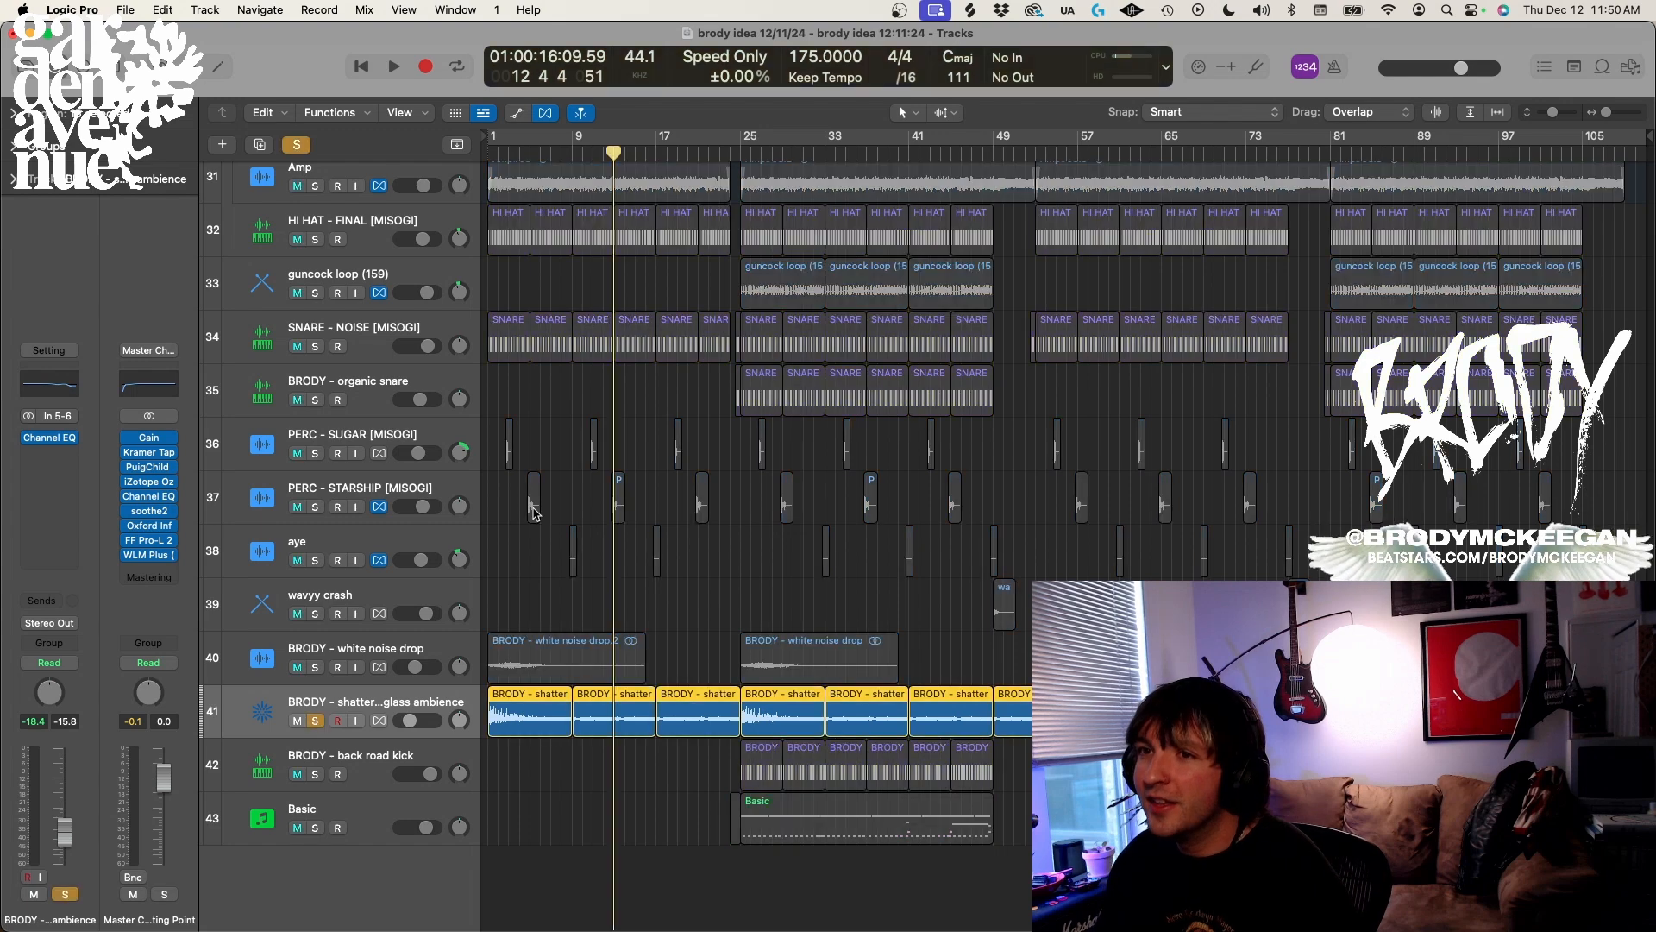
{"action": "key", "text": "space"}
{"action": "key", "text": "cmd+Up"}
{"action": "scroll", "coordinate": [349, 371], "scroll_direction": "up", "scroll_amount": 10}
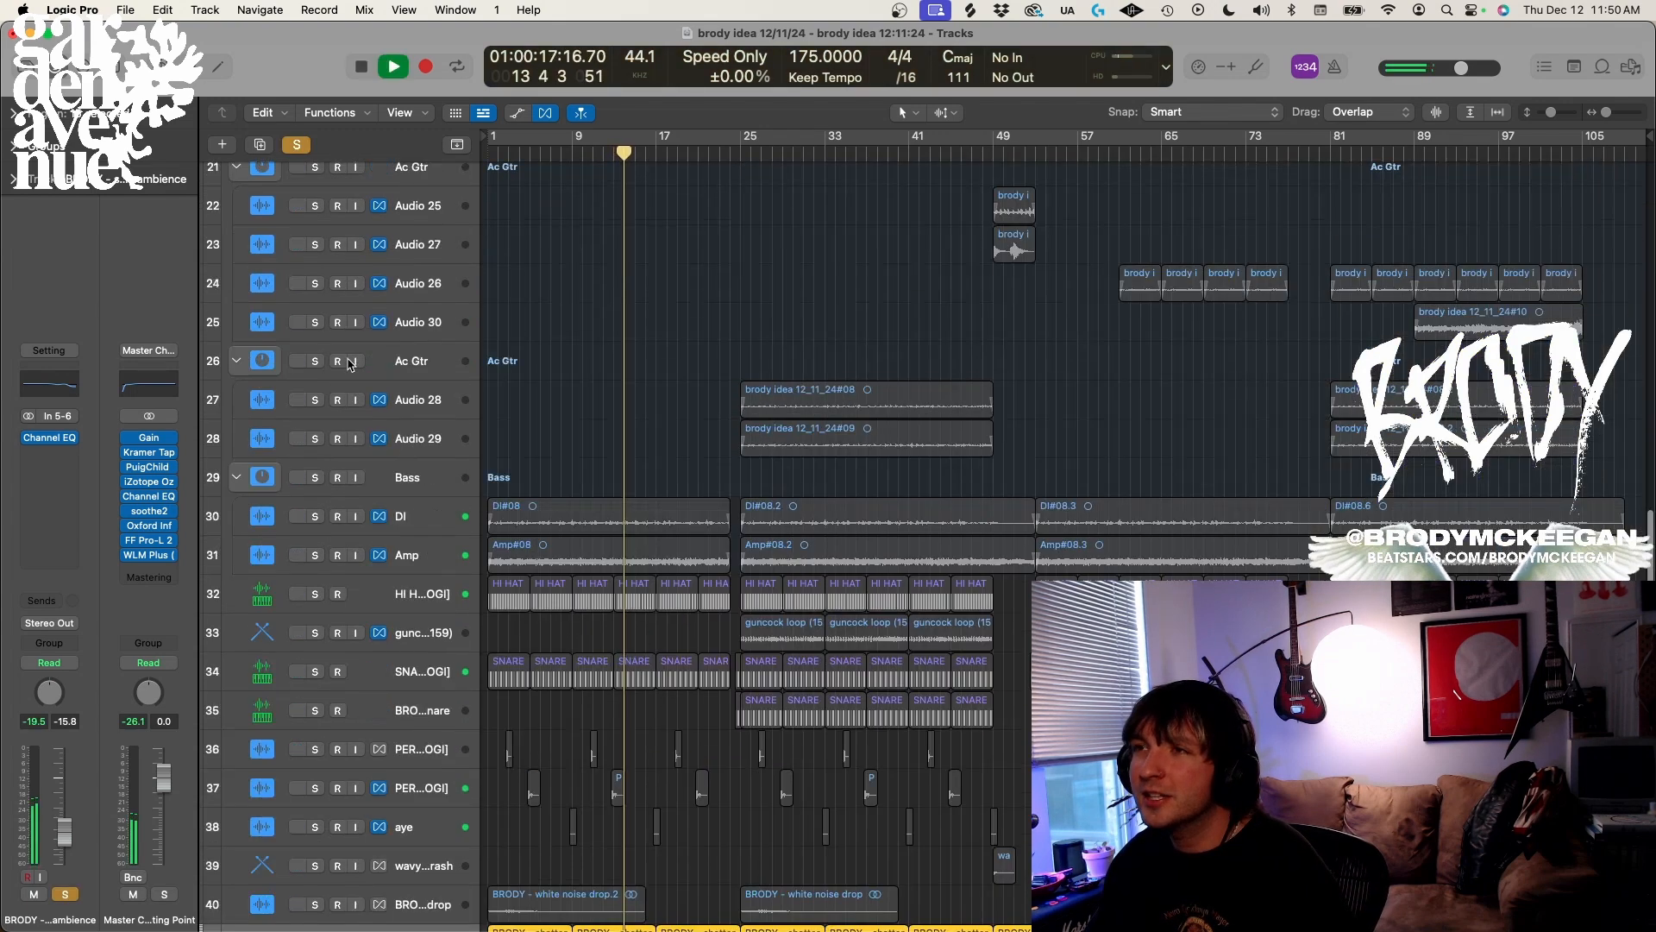
{"action": "left_click", "coordinate": [317, 350]}
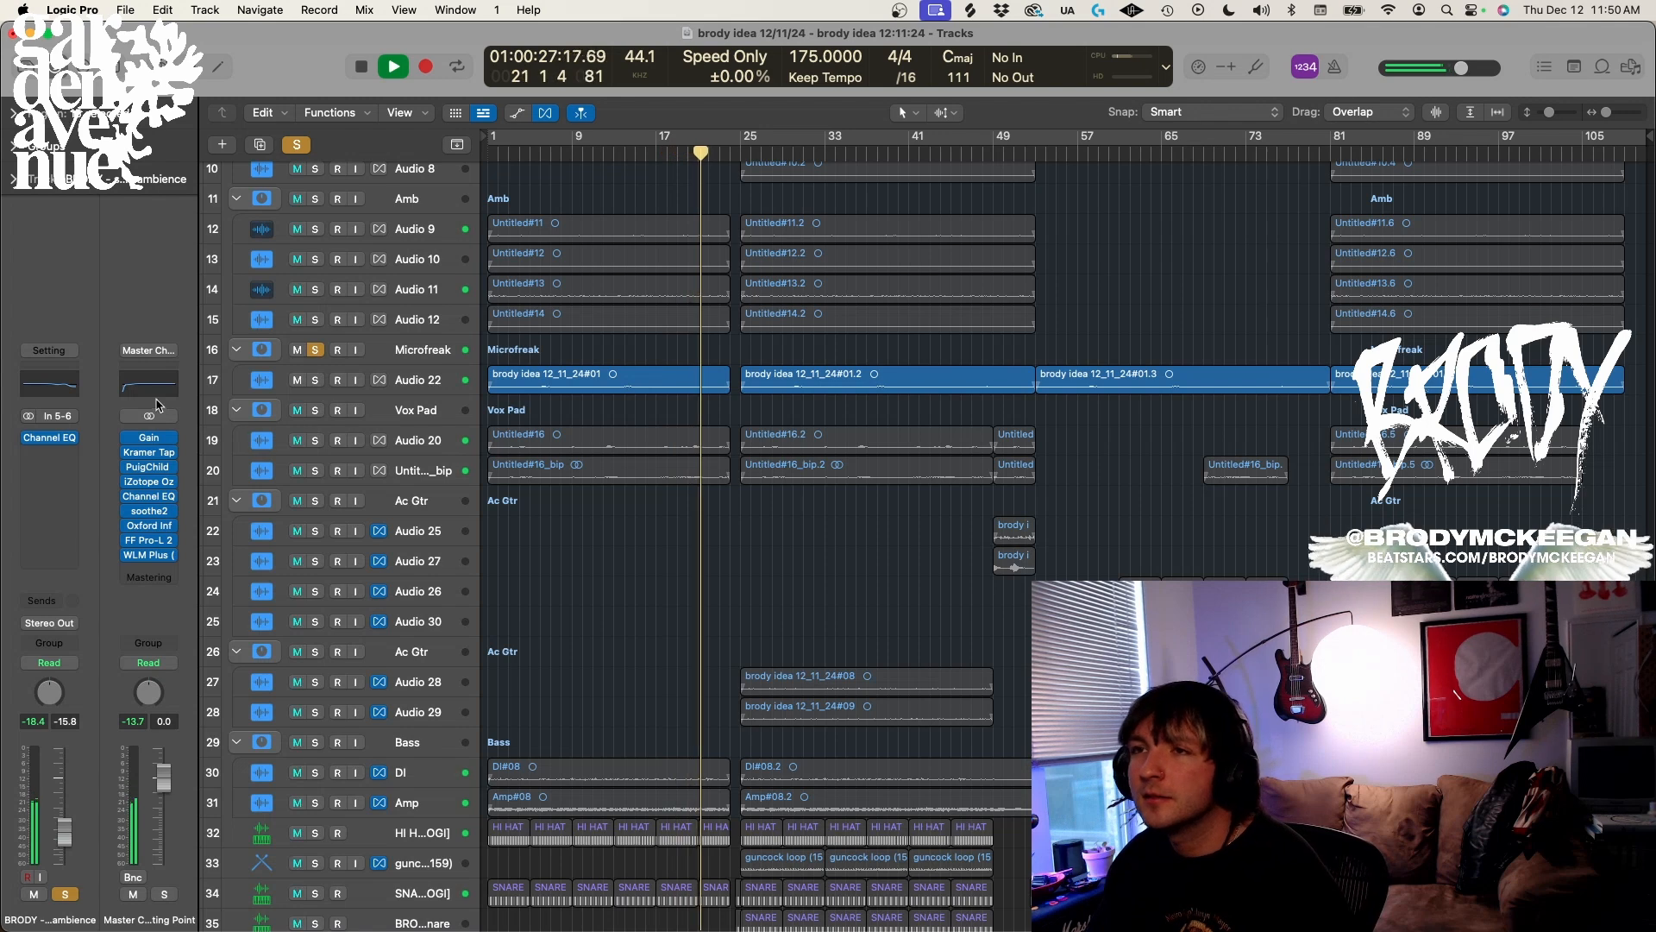
{"action": "left_click", "coordinate": [315, 199]}
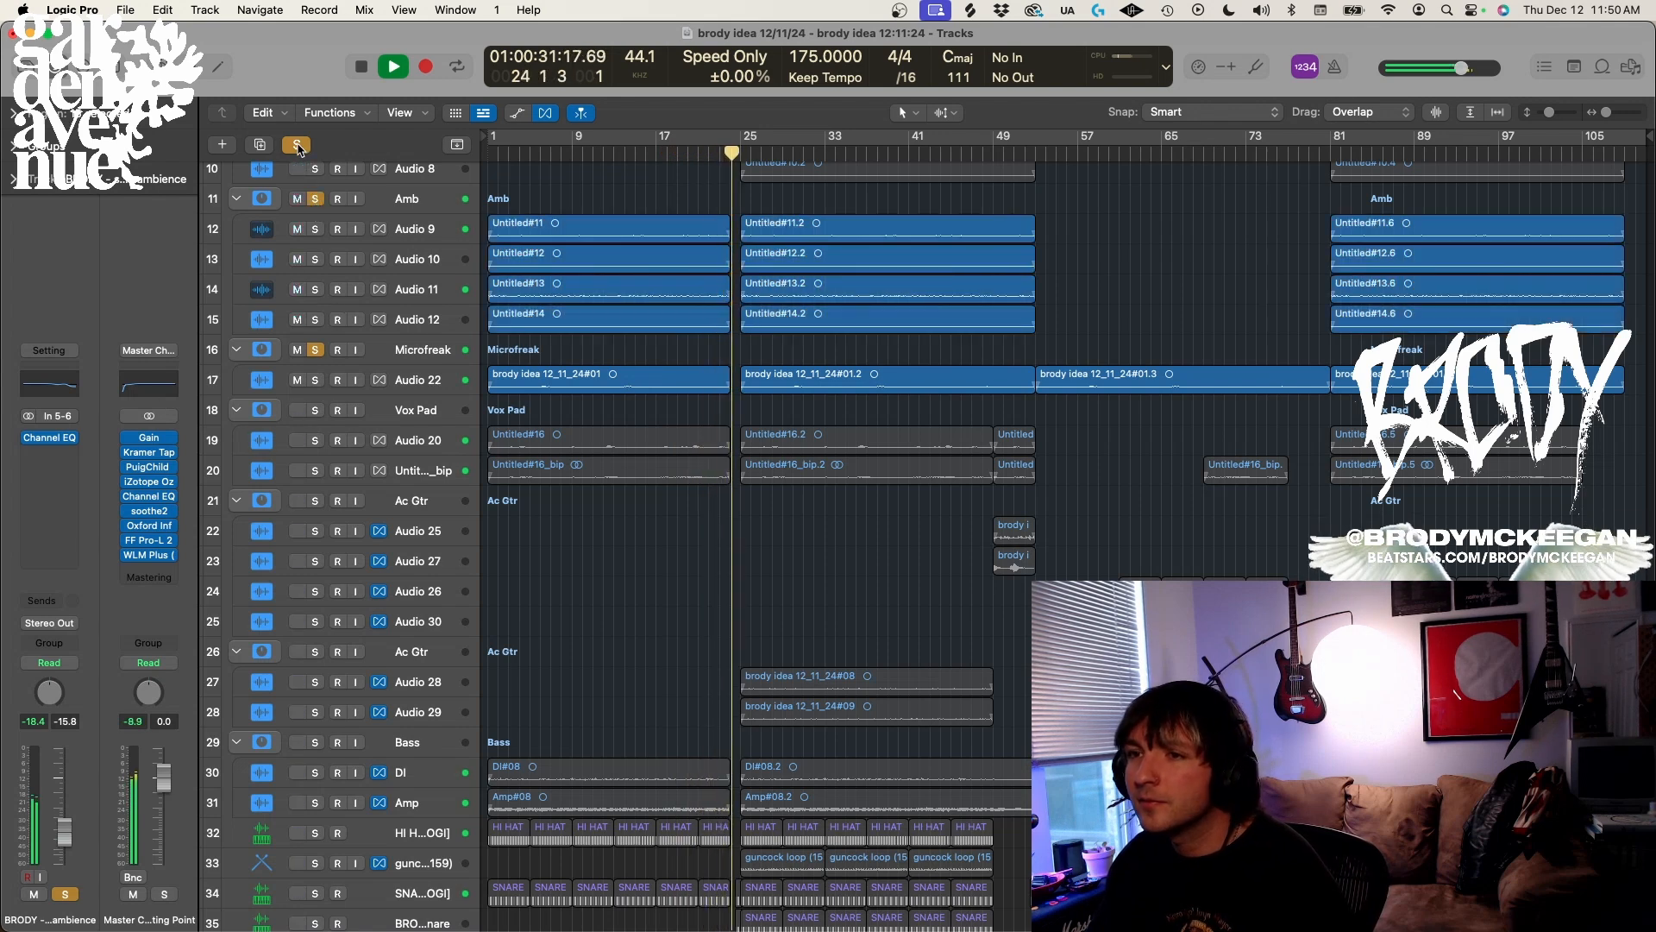
Replay the soloed ambience, Microfreak and Amb layers from bar 18 to about bar 22
{"action": "key", "text": "space"}
{"action": "left_click", "coordinate": [667, 154]}
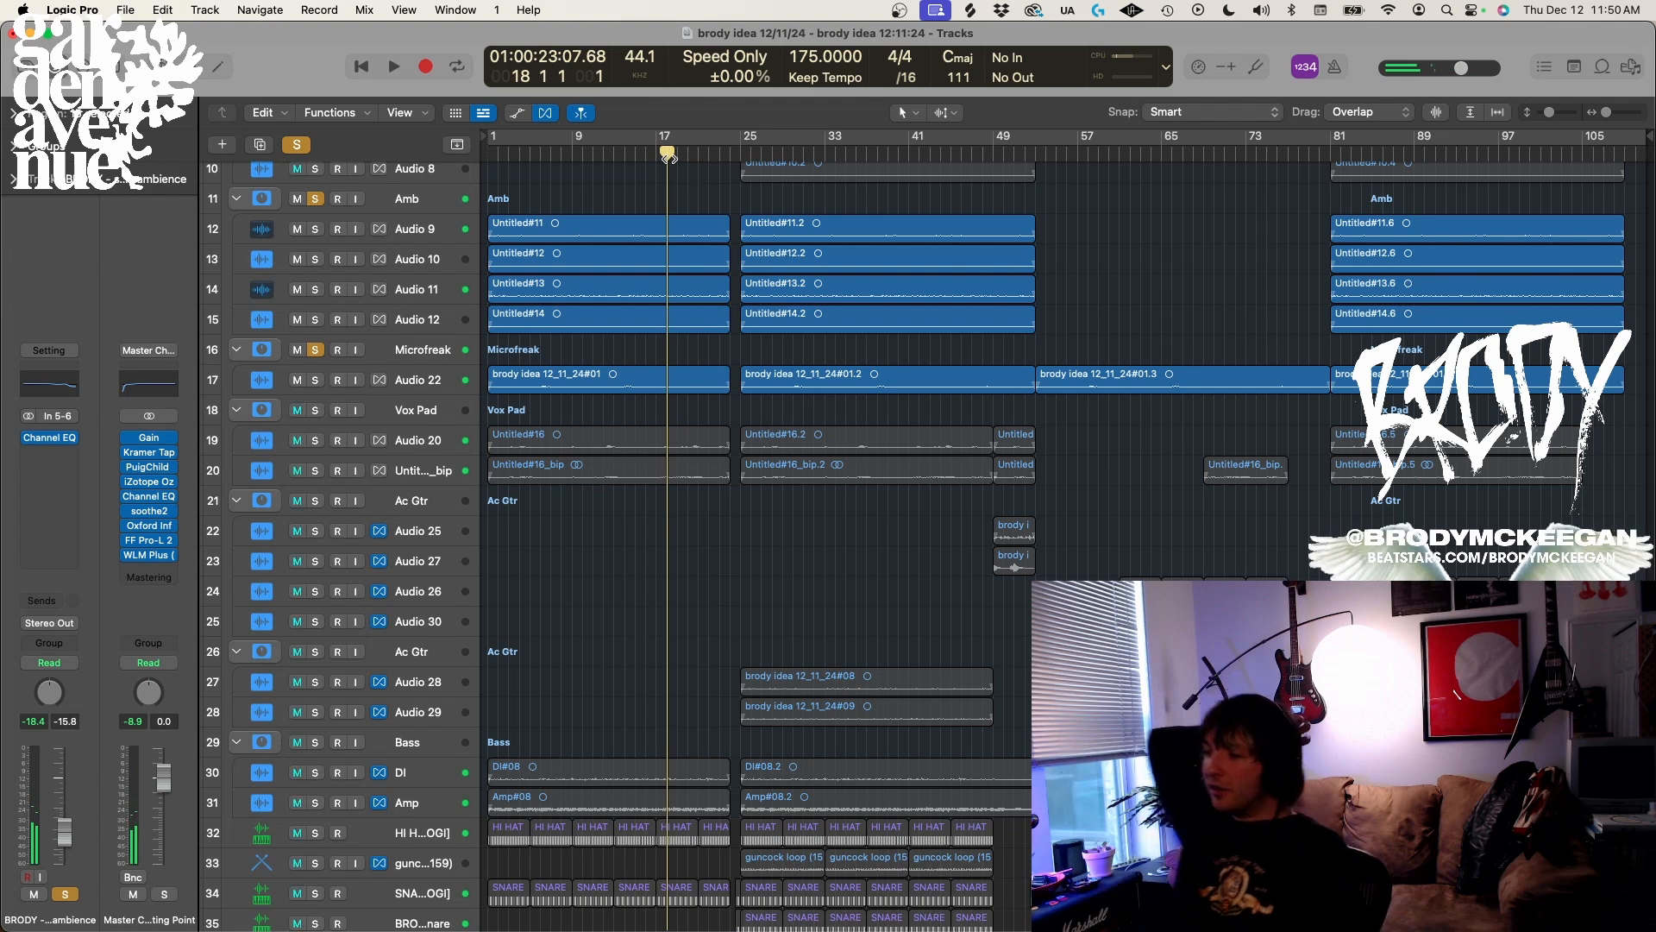
{"action": "key", "text": "space"}
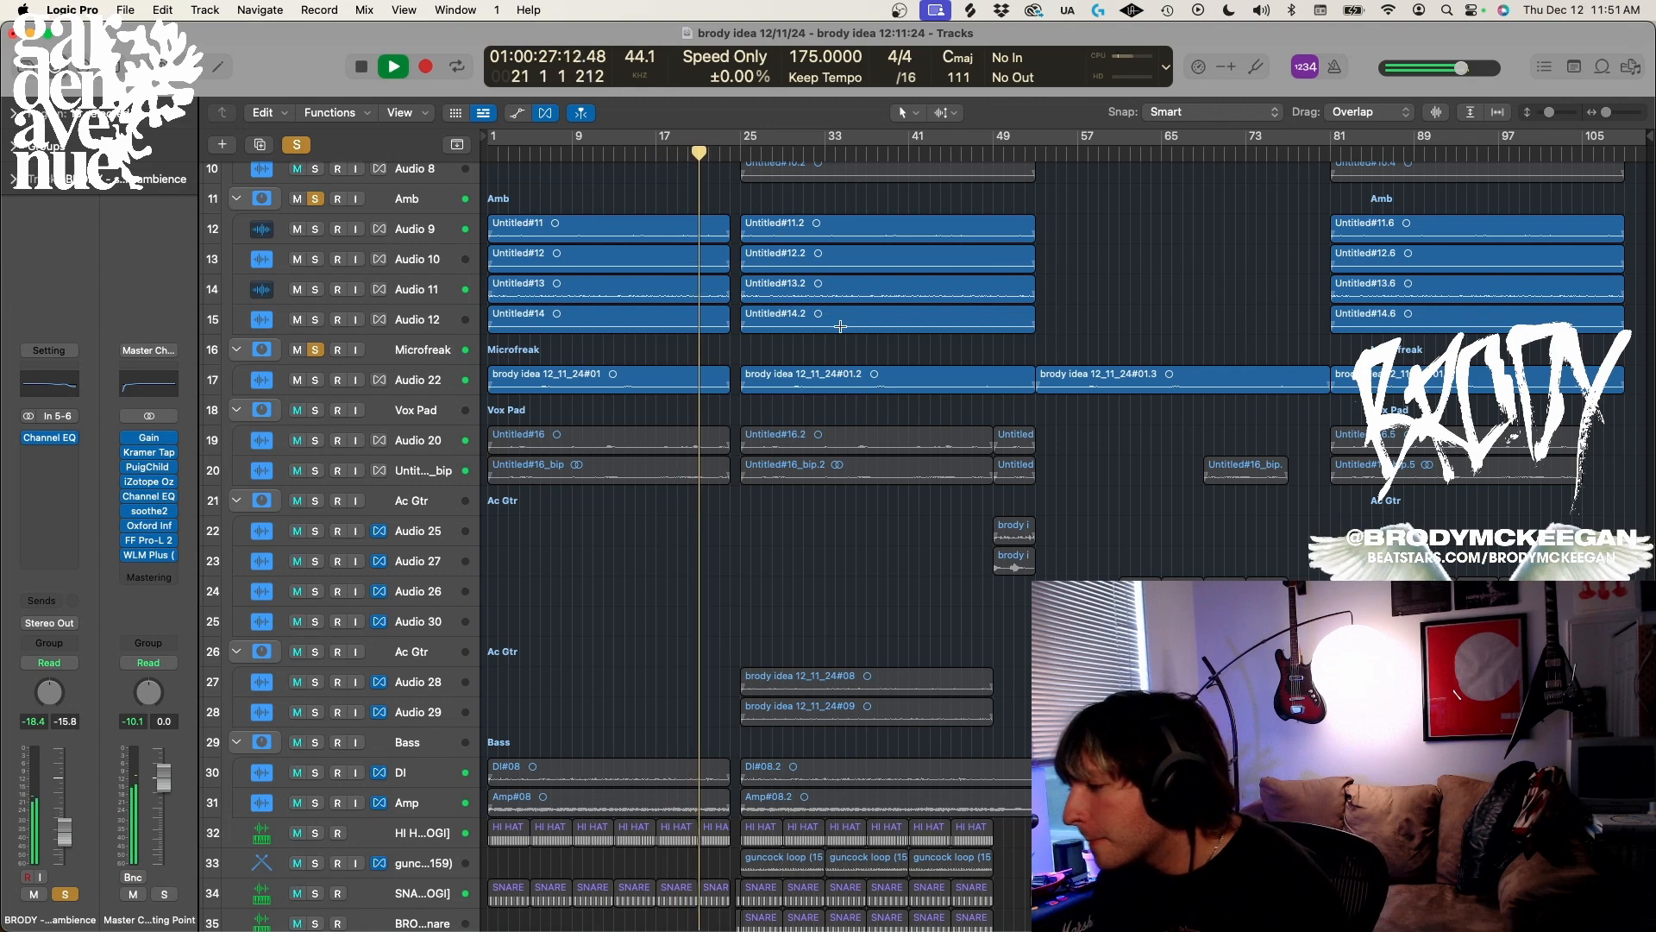
{"action": "key", "text": "space"}
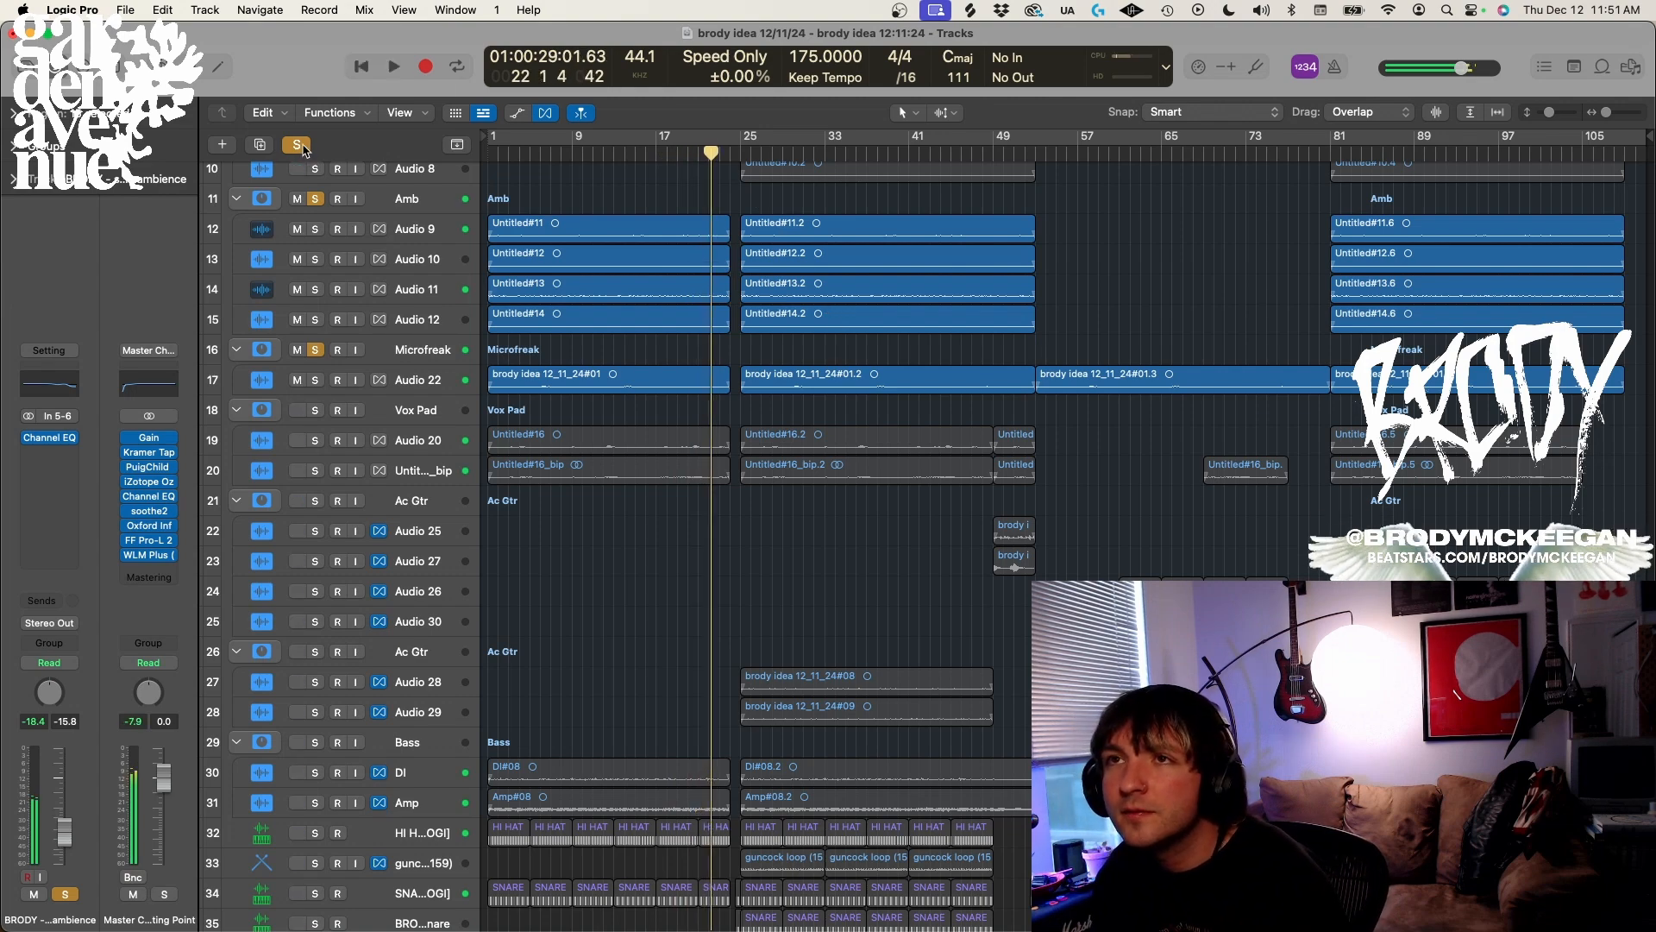
Clear all solos and play the full mix from bar 25 with the lower drum tracks enlarged in the arrangement
{"action": "left_click", "coordinate": [297, 144]}
{"action": "scroll", "coordinate": [776, 466], "scroll_direction": "down", "scroll_amount": 5}
{"action": "key", "text": "Return"}
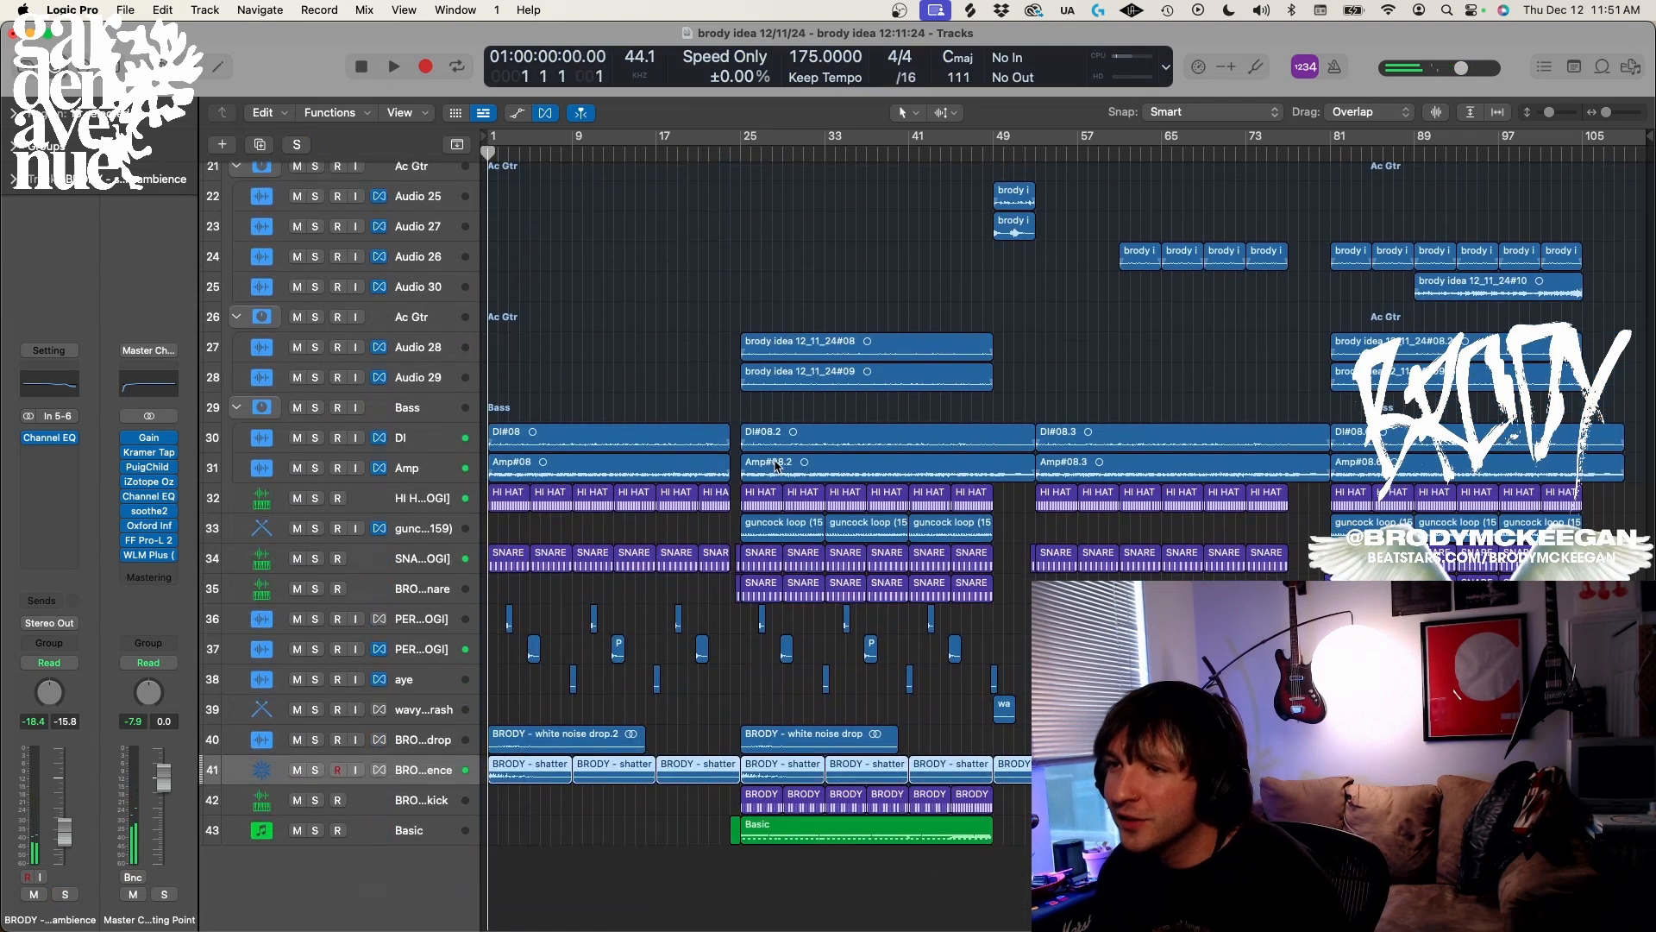
{"action": "key", "text": "super+Down"}
{"action": "key", "text": "super+Down"}
{"action": "left_click", "coordinate": [713, 362]}
{"action": "left_click", "coordinate": [740, 155]}
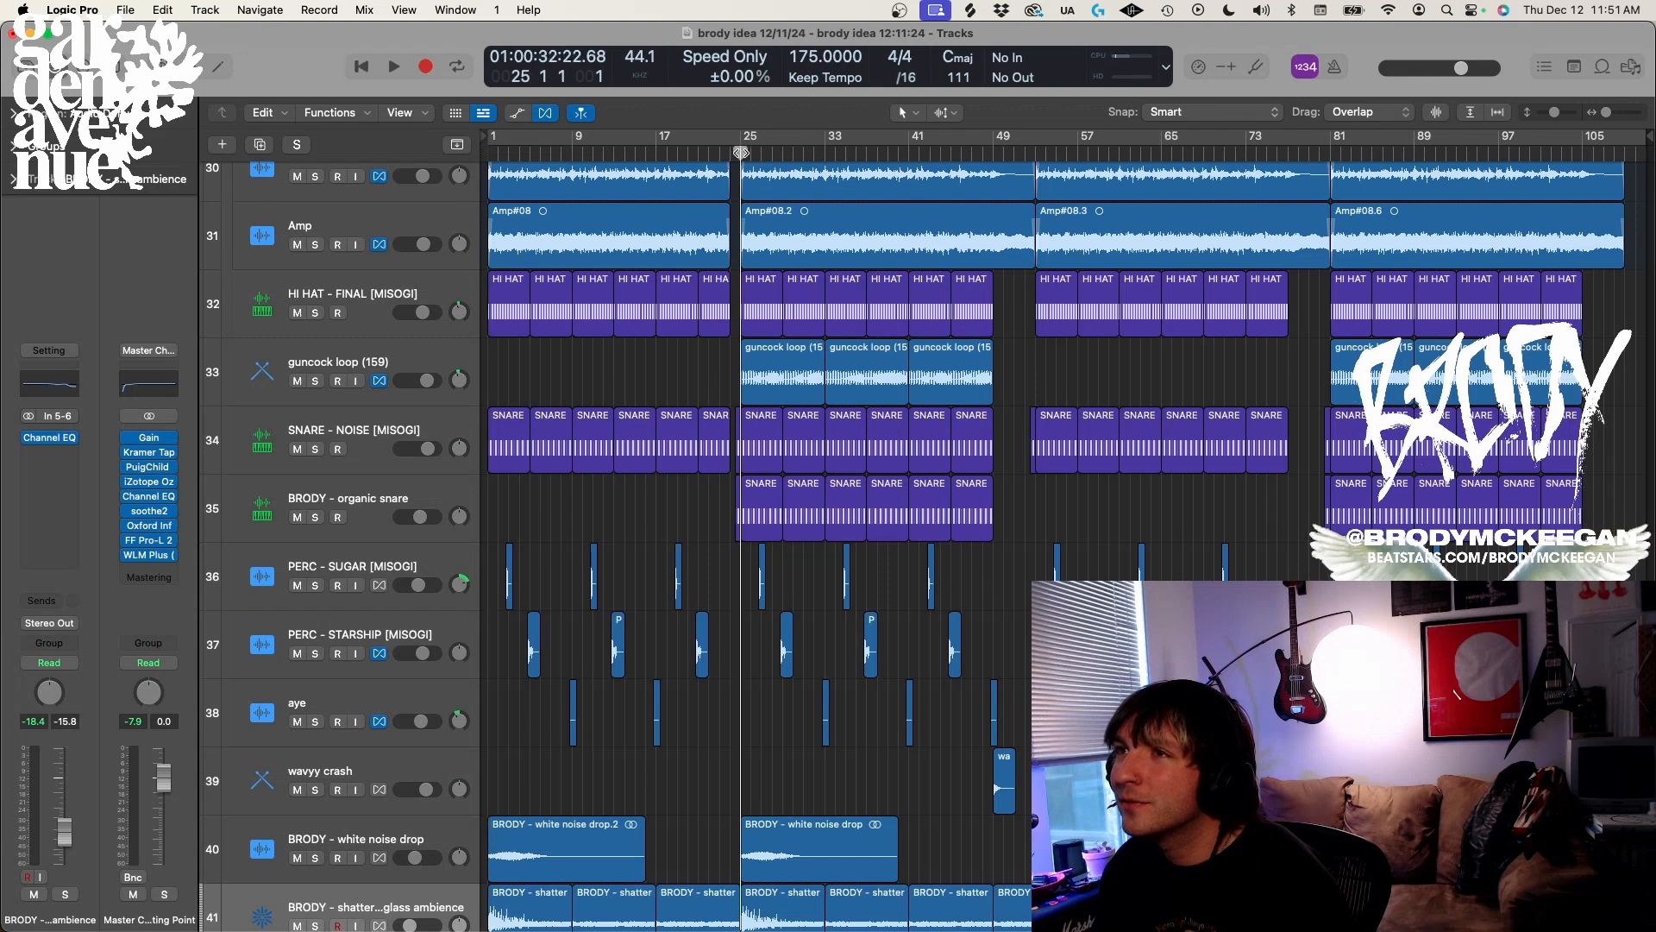
{"action": "key", "text": "space"}
{"action": "scroll", "coordinate": [774, 391], "scroll_direction": "down", "scroll_amount": 5}
{"action": "key", "text": "super+Right"}
{"action": "key", "text": "super+Right"}
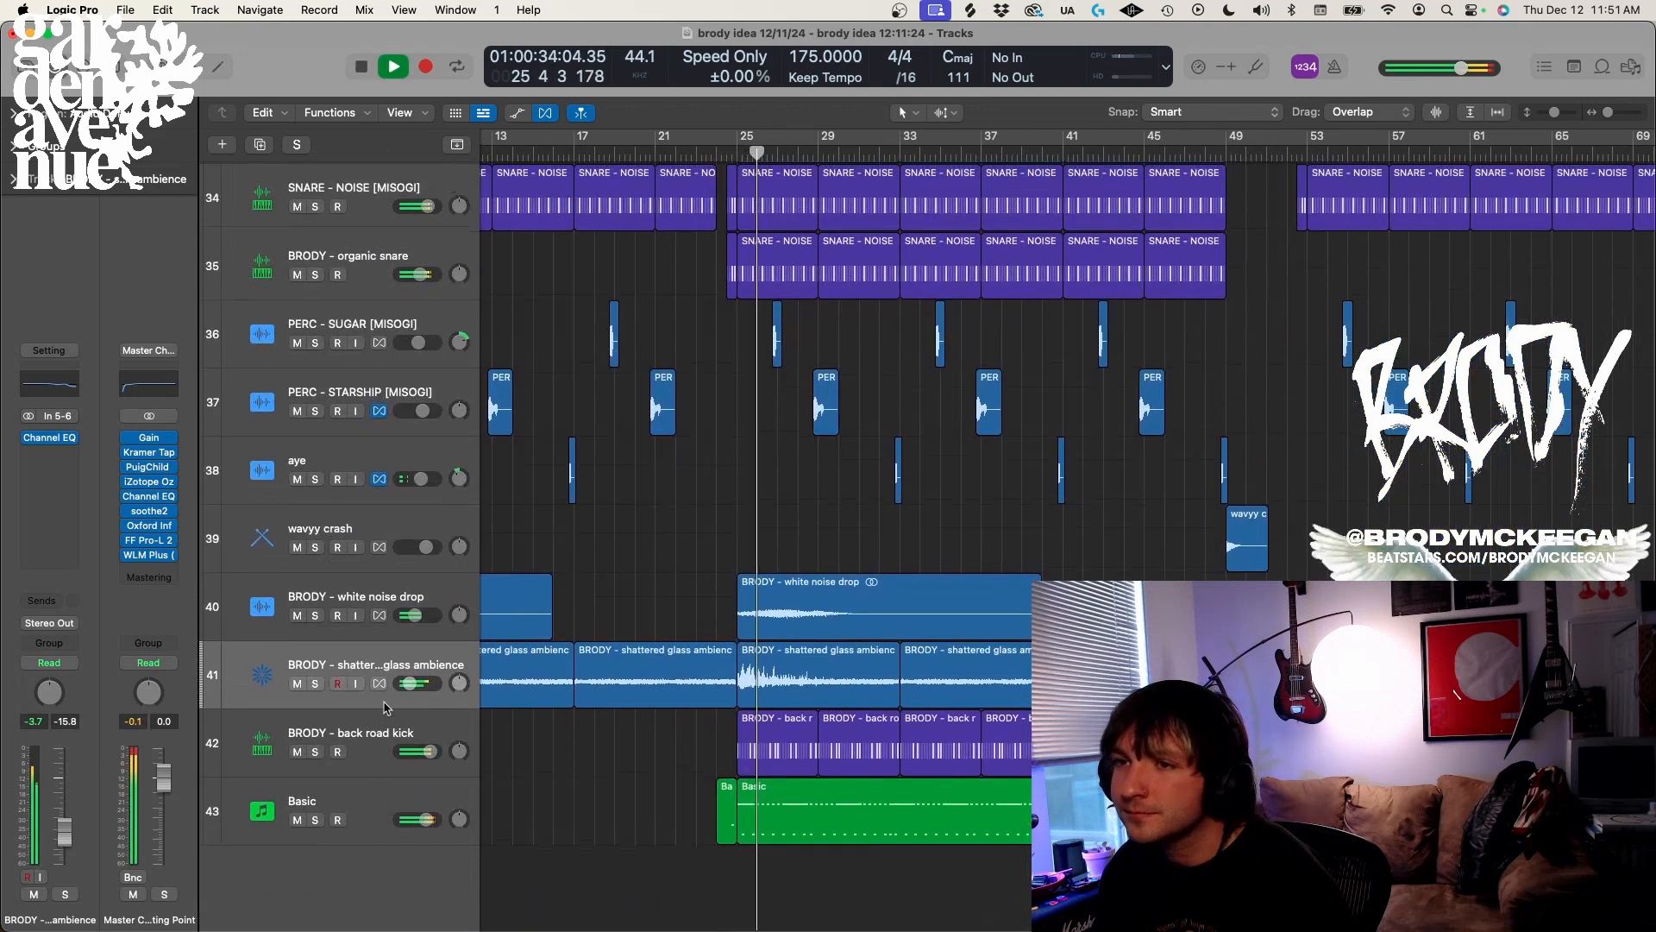
Solo the Basic track, open its Superior Drummer 3 instrument, and return the playhead to bar 25
{"action": "left_click", "coordinate": [362, 806]}
{"action": "key", "text": "space"}
{"action": "key", "text": "s"}
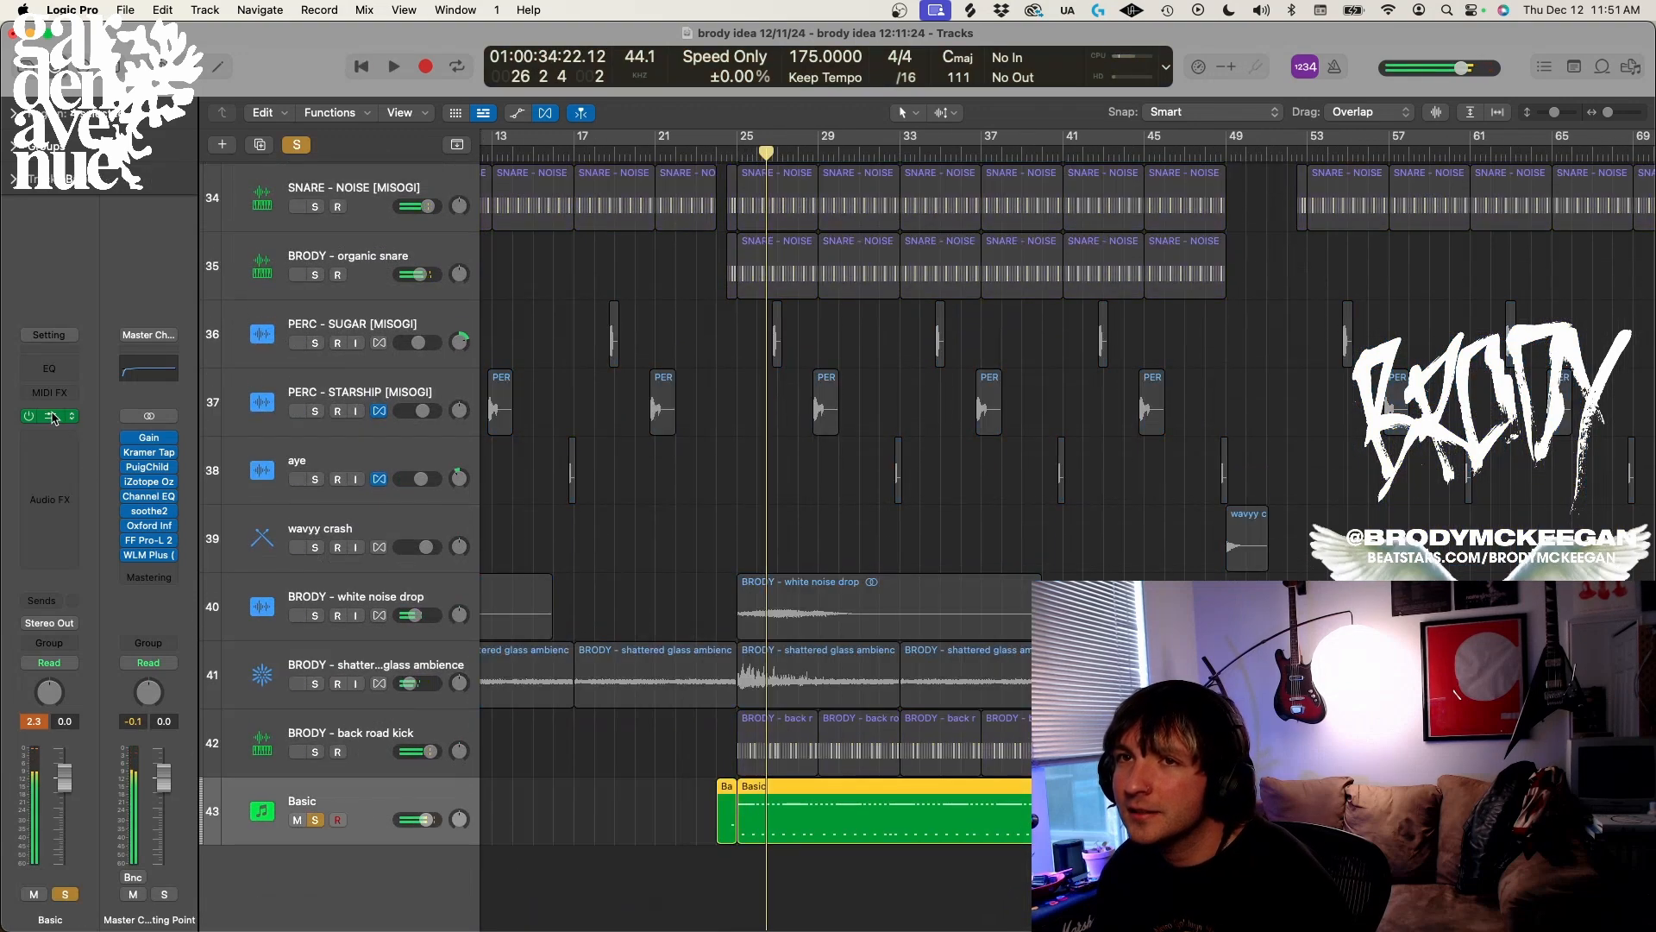
{"action": "left_click", "coordinate": [54, 417]}
{"action": "left_click_drag", "start_coordinate": [977, 159], "coordinate": [180, 160]}
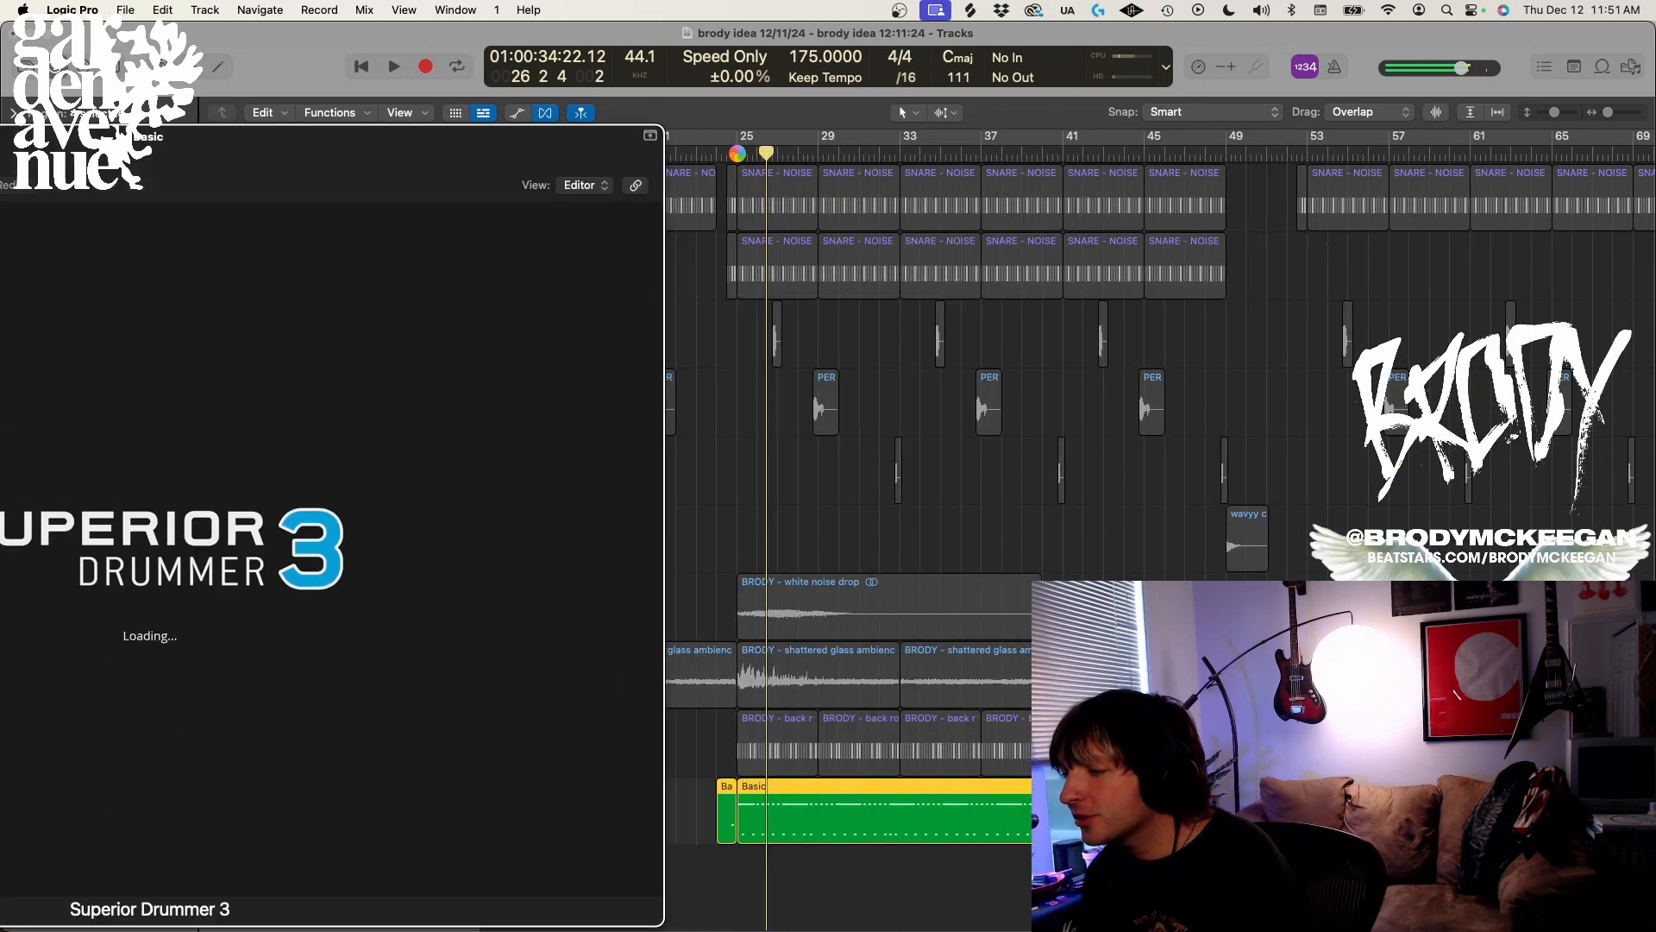
{"action": "left_click", "coordinate": [737, 153]}
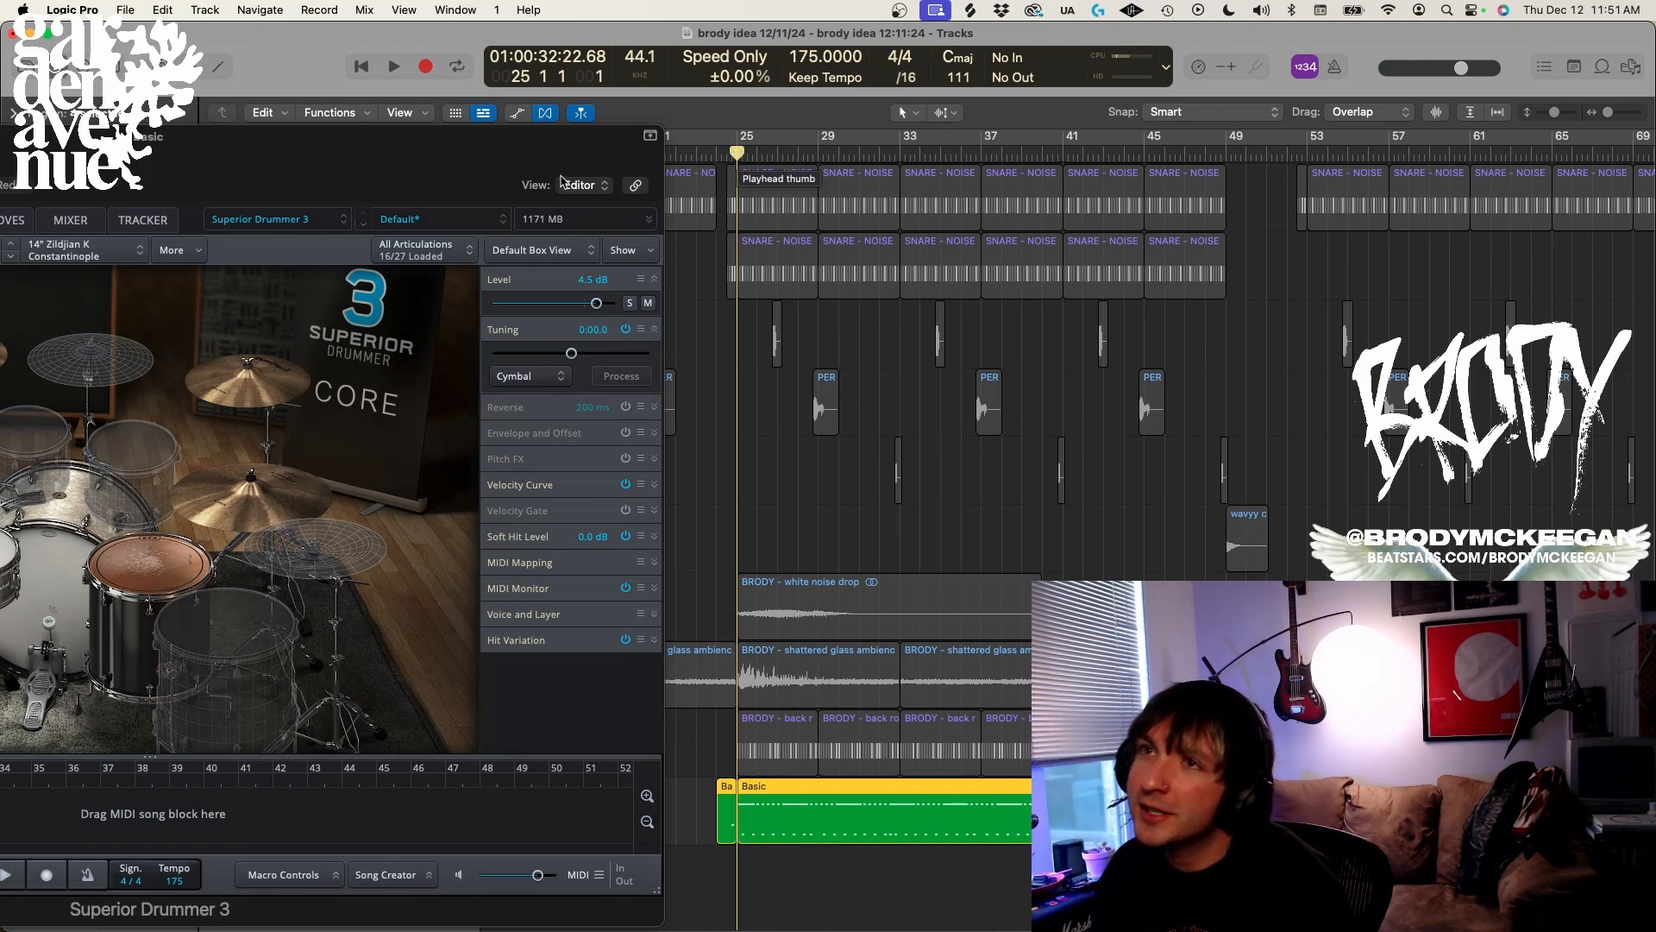
{"action": "left_click_drag", "start_coordinate": [458, 138], "coordinate": [1181, 109]}
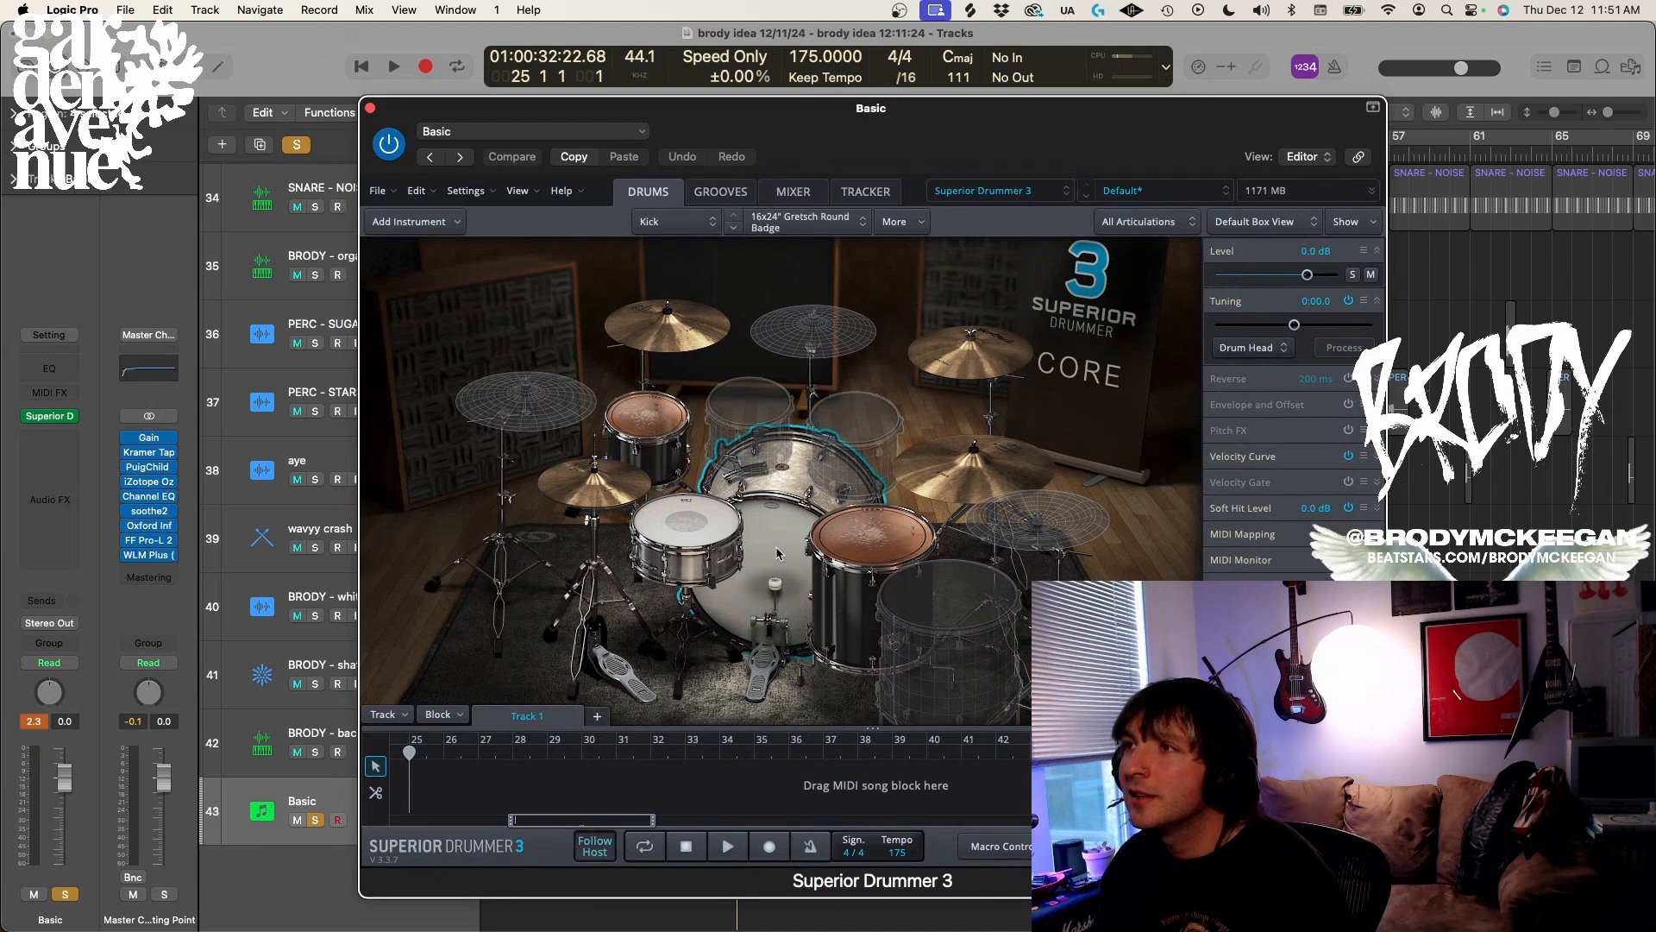
Audition the kit pieces in Superior Drummer 3: snare, kick, ride, hi-hat, rack tom and floor tom
{"action": "left_click", "coordinate": [685, 522]}
{"action": "left_click", "coordinate": [775, 538]}
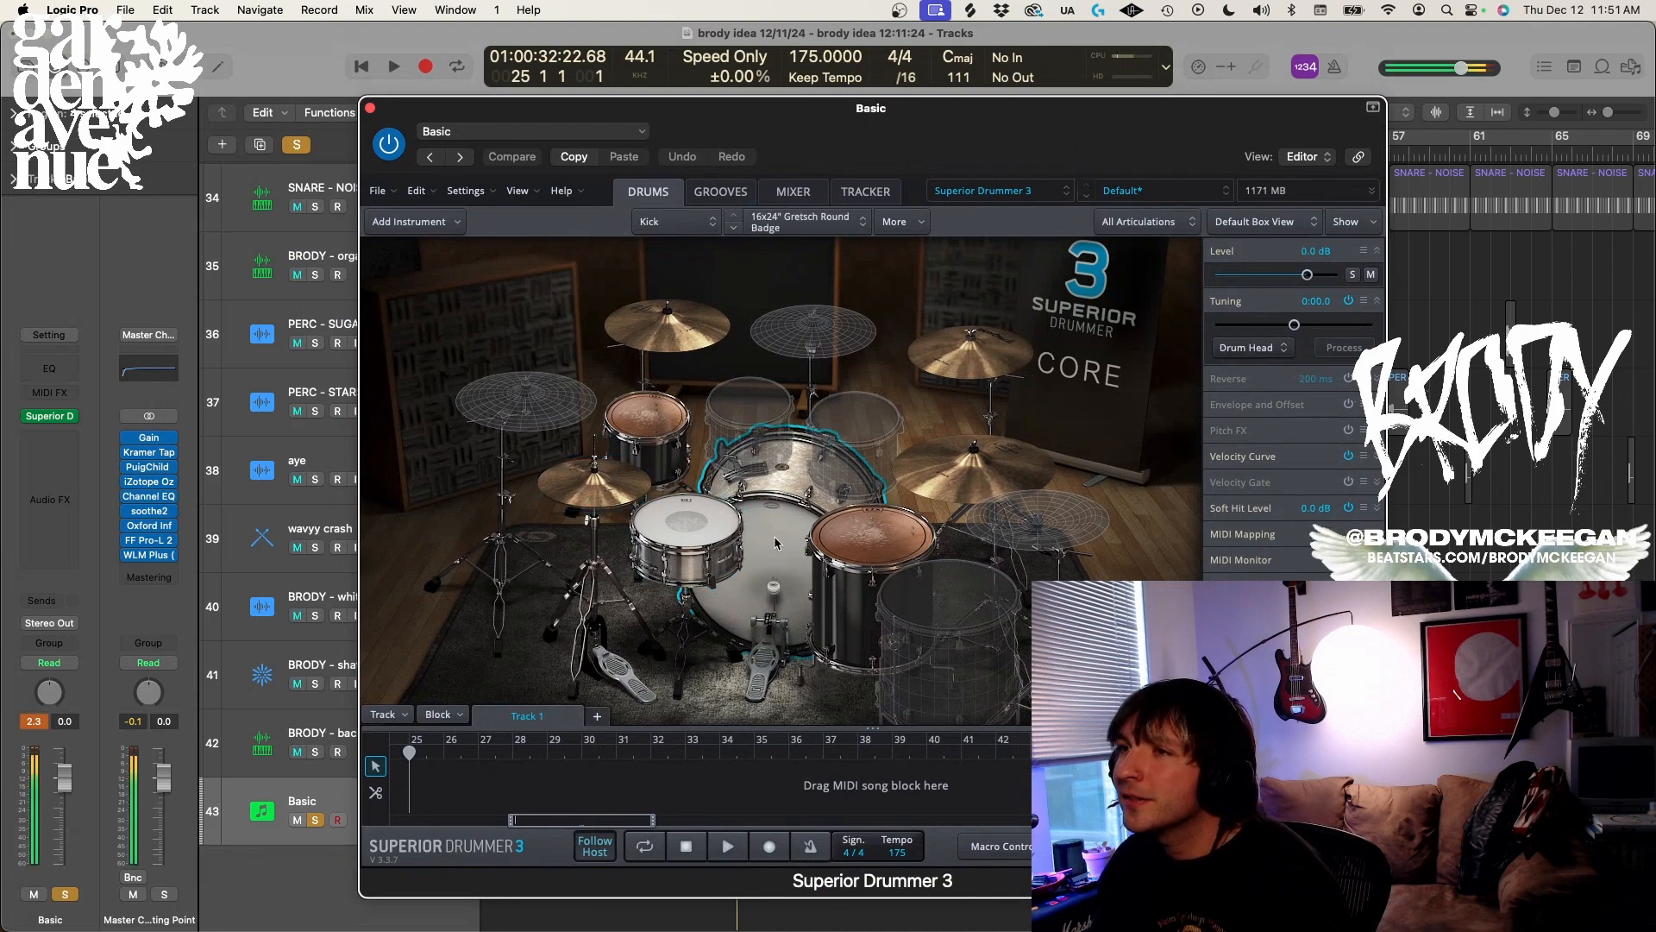
{"action": "left_click", "coordinate": [974, 470]}
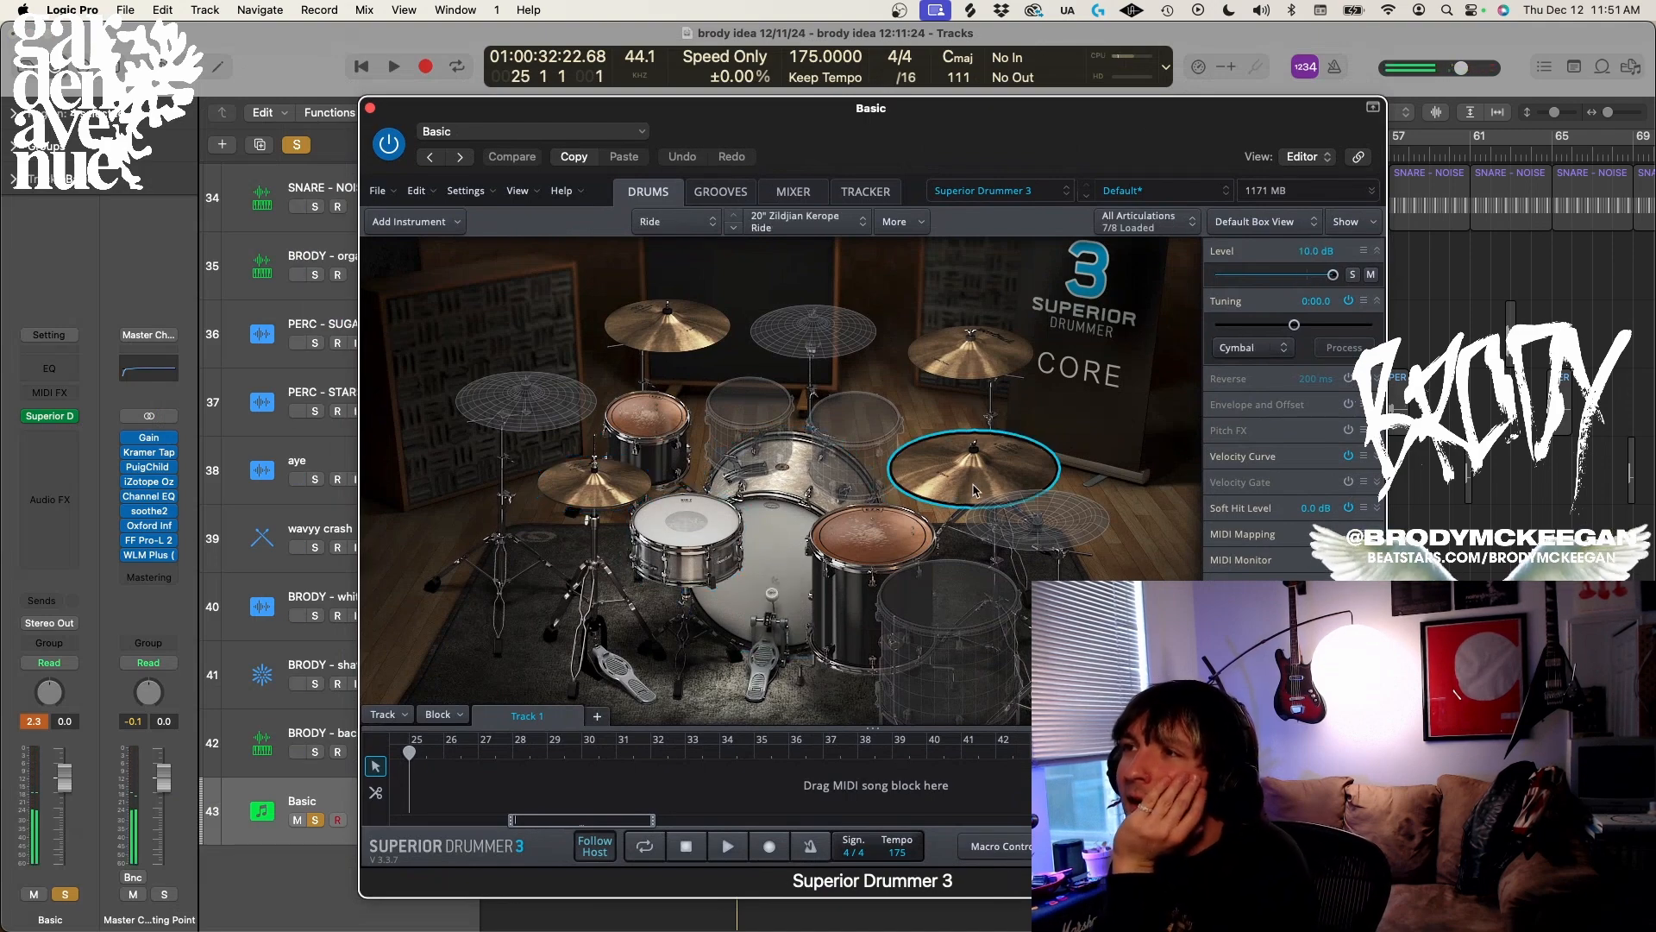
{"action": "left_click", "coordinate": [592, 503]}
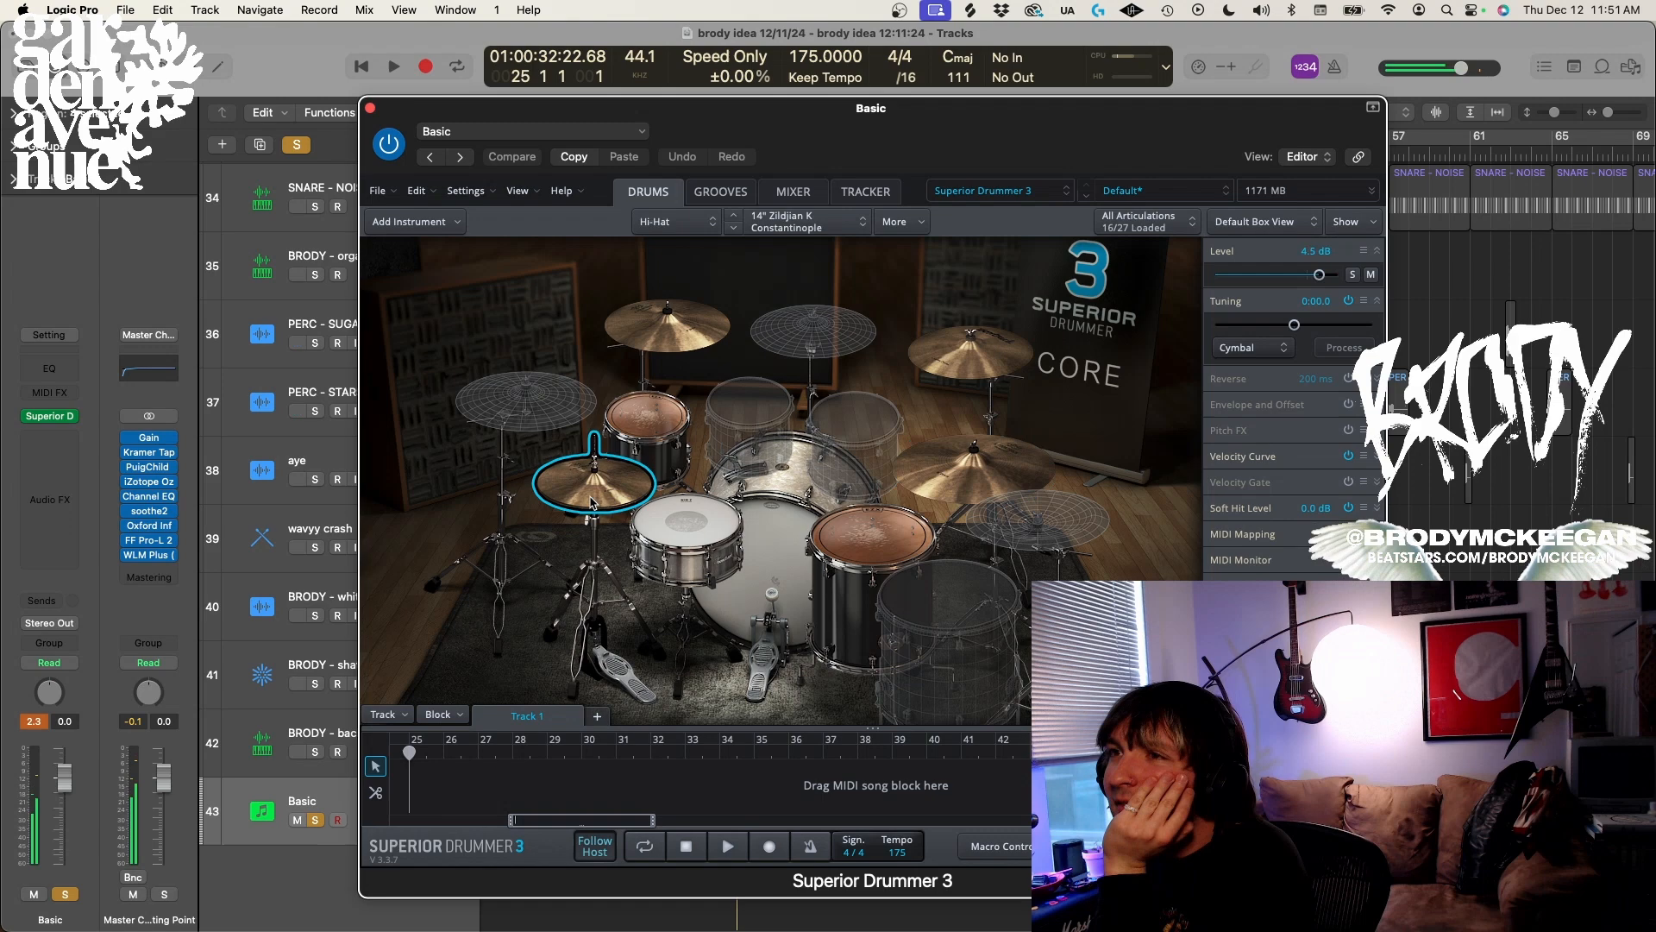
{"action": "left_click", "coordinate": [647, 419]}
{"action": "left_click", "coordinate": [807, 535]}
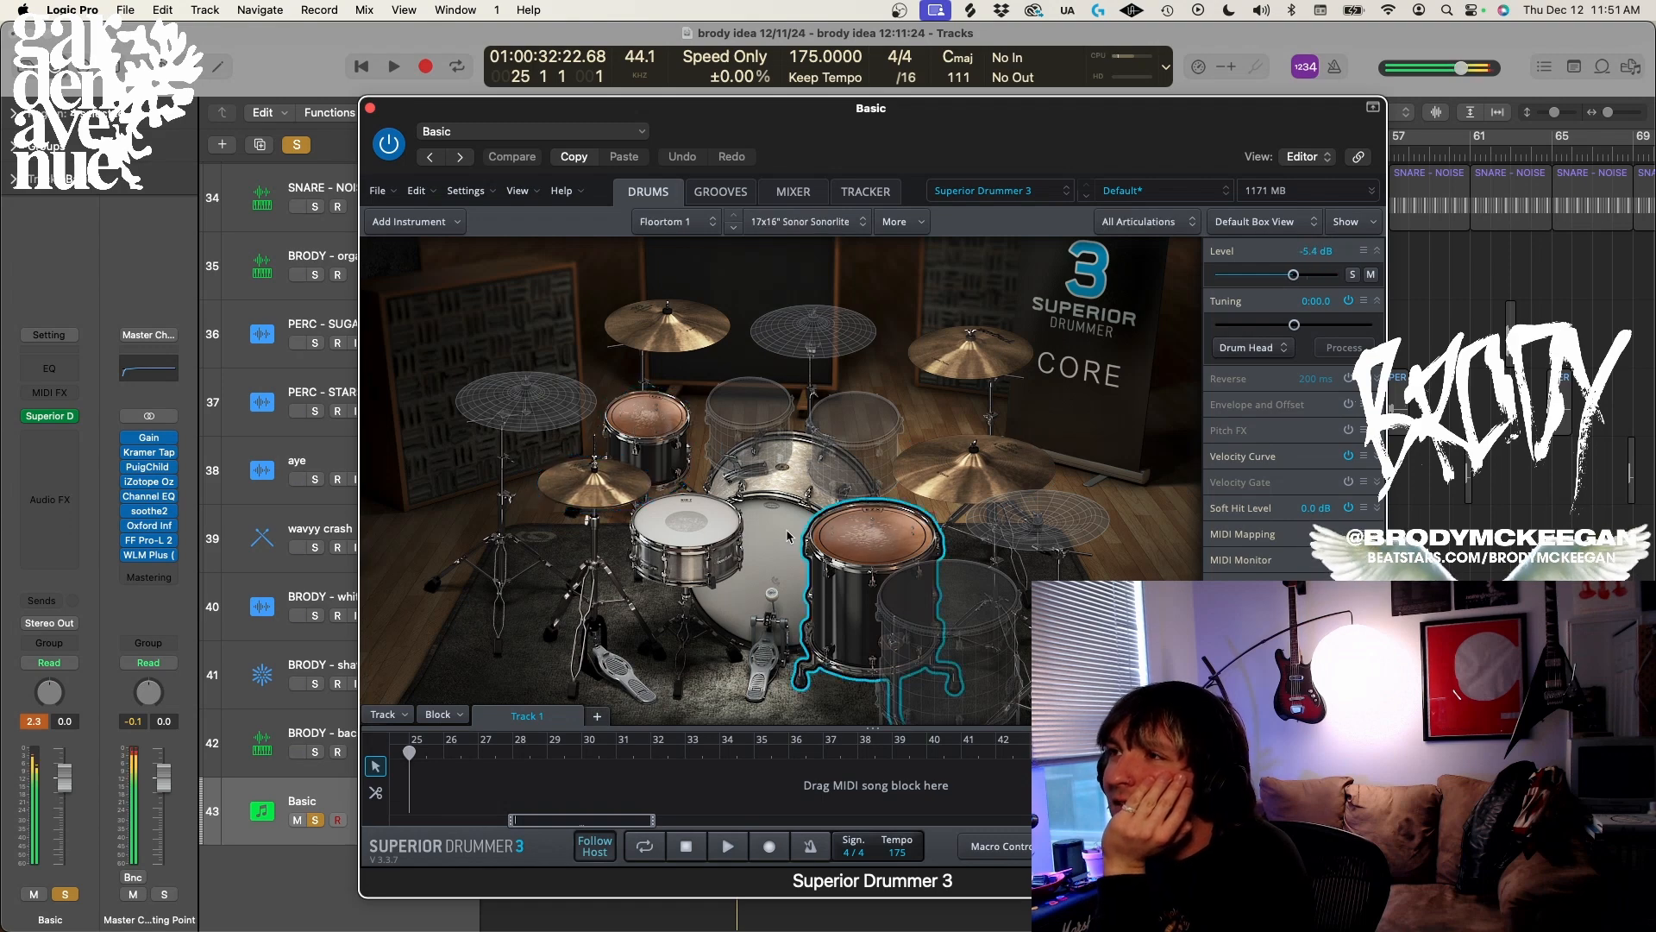
{"action": "left_click", "coordinate": [684, 523]}
{"action": "left_click", "coordinate": [638, 414]}
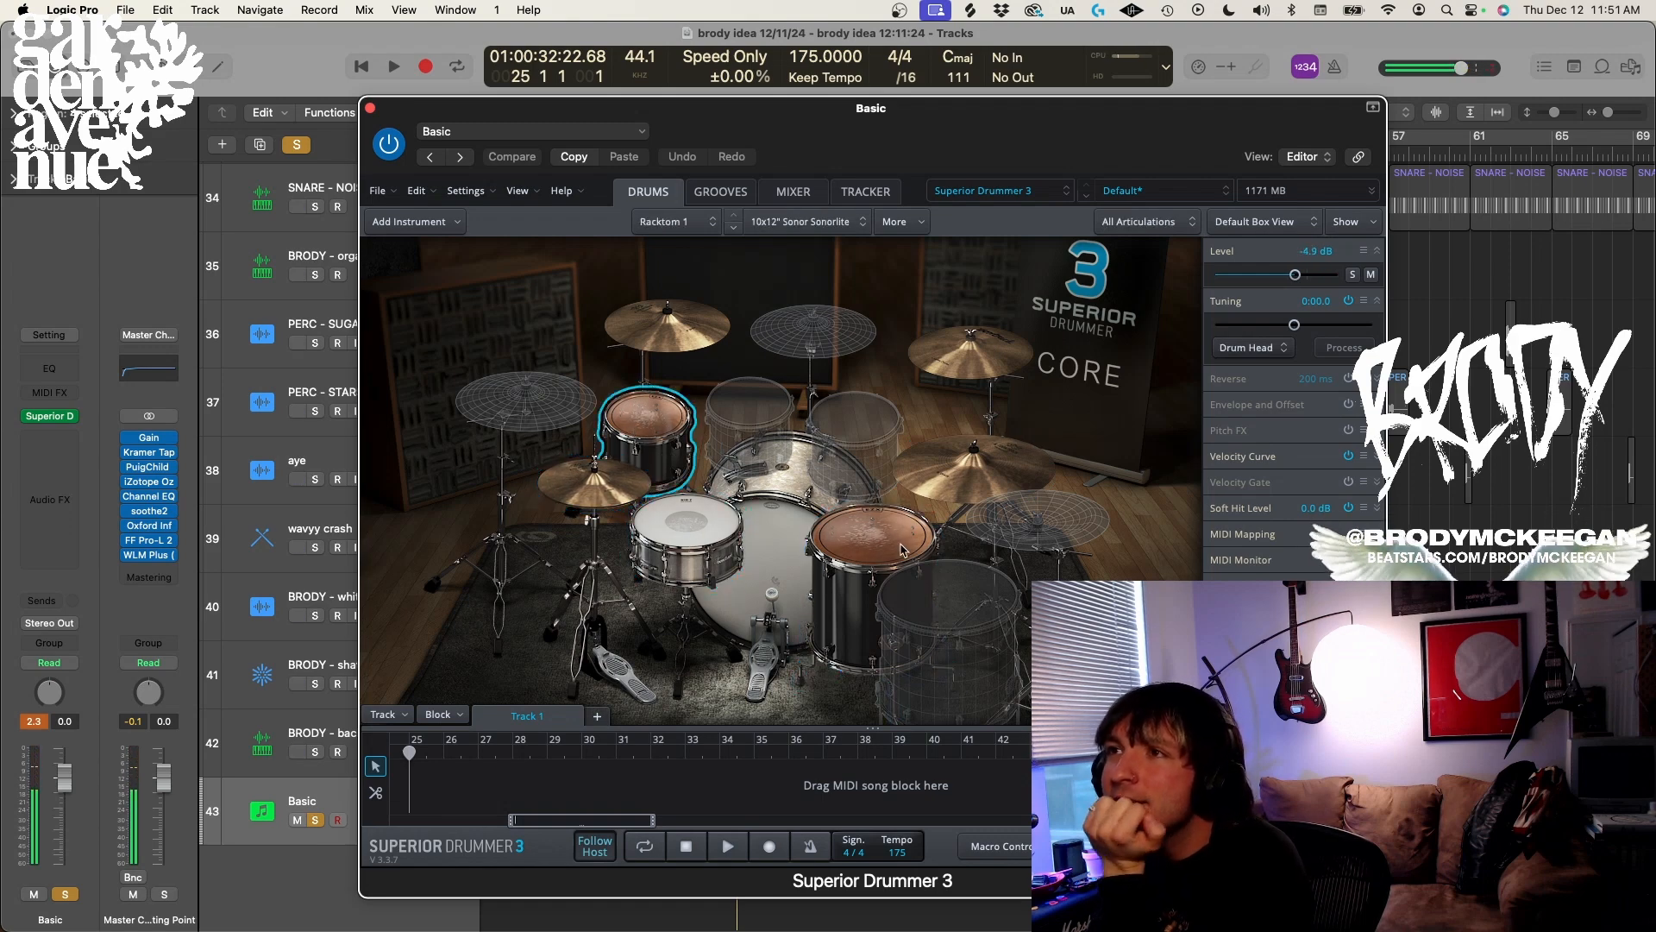
{"action": "left_click", "coordinate": [871, 543]}
{"action": "left_click", "coordinate": [686, 527]}
{"action": "left_click", "coordinate": [593, 479]}
Play the soloed Basic drums from bar 25 while watching Superior Drummer 3, and close the plug-in
{"action": "left_click_drag", "start_coordinate": [954, 148], "coordinate": [228, 75]}
{"action": "left_click", "coordinate": [741, 155]}
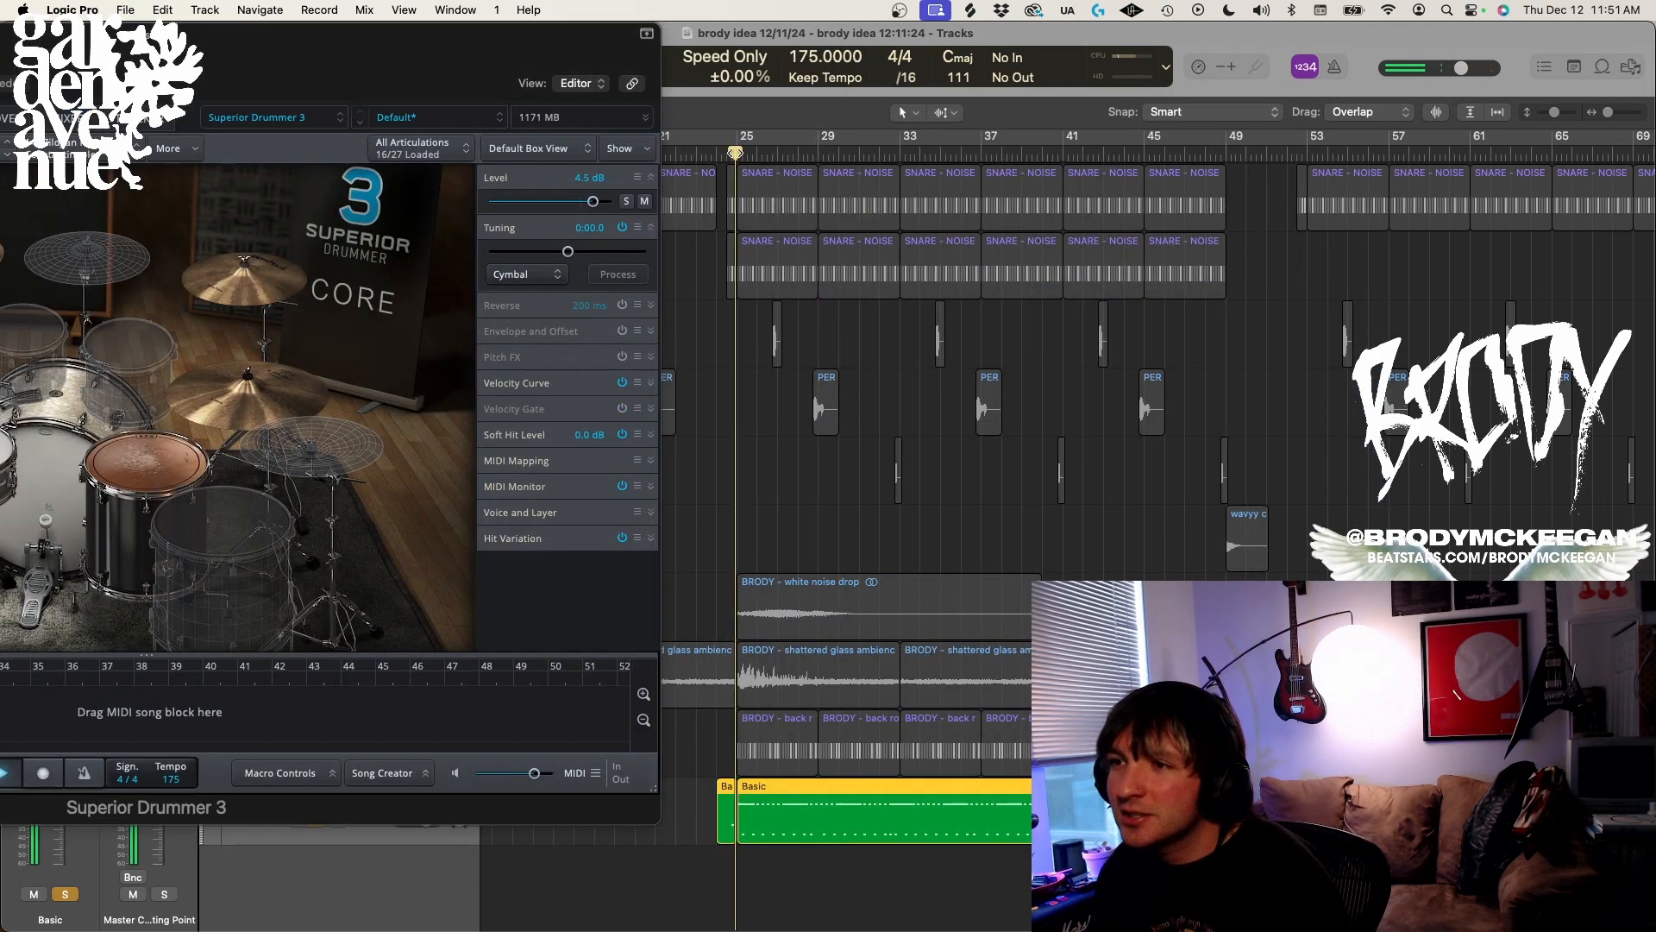
{"action": "key", "text": "space"}
{"action": "left_click_drag", "start_coordinate": [556, 77], "coordinate": [1182, 197]}
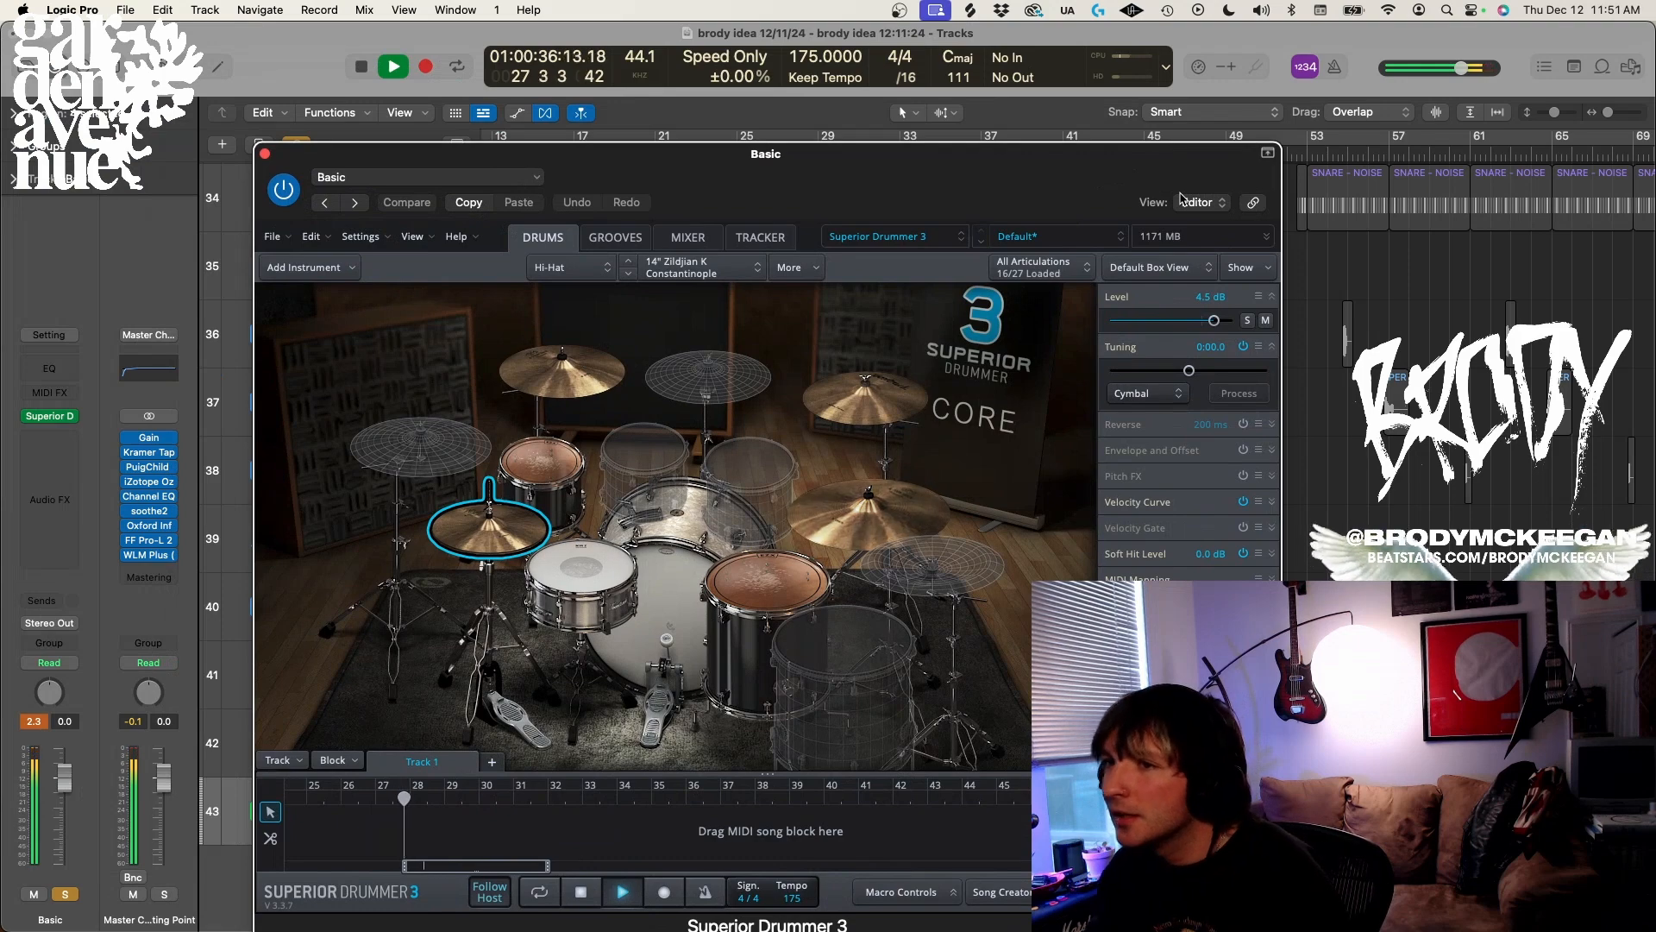
{"action": "left_click", "coordinate": [263, 153]}
Inspect the Basic region's MIDI notes in the Piano Roll during playback, close the editor, and stop at about bar 34
{"action": "double_click", "coordinate": [918, 813]}
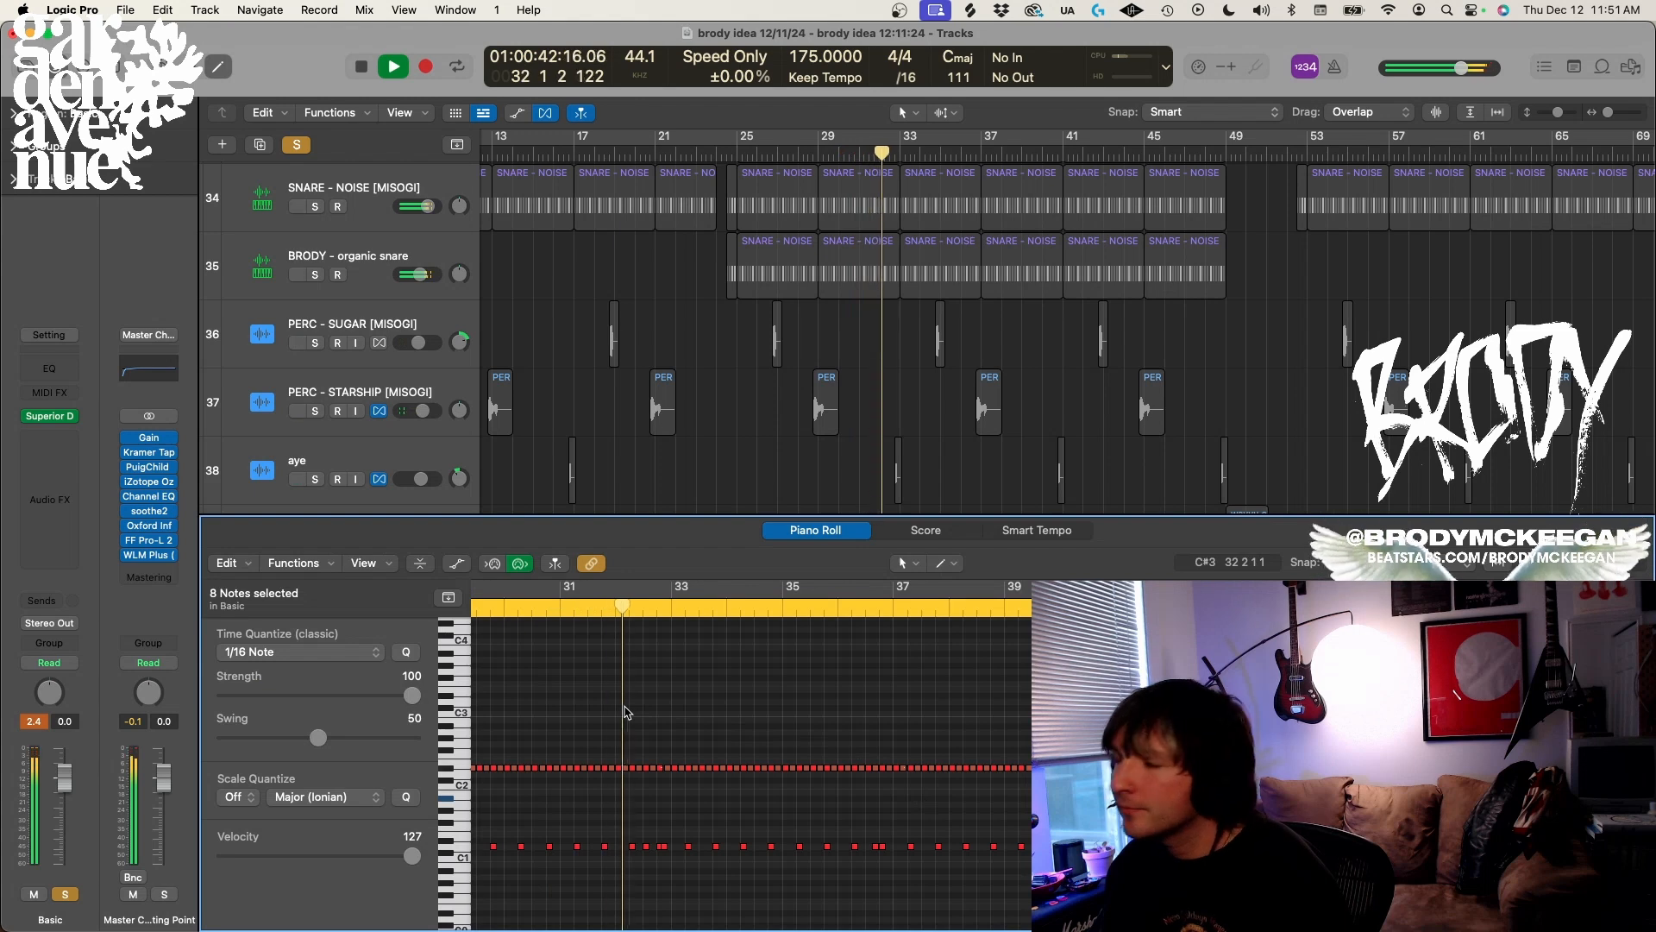
{"action": "key", "text": "e"}
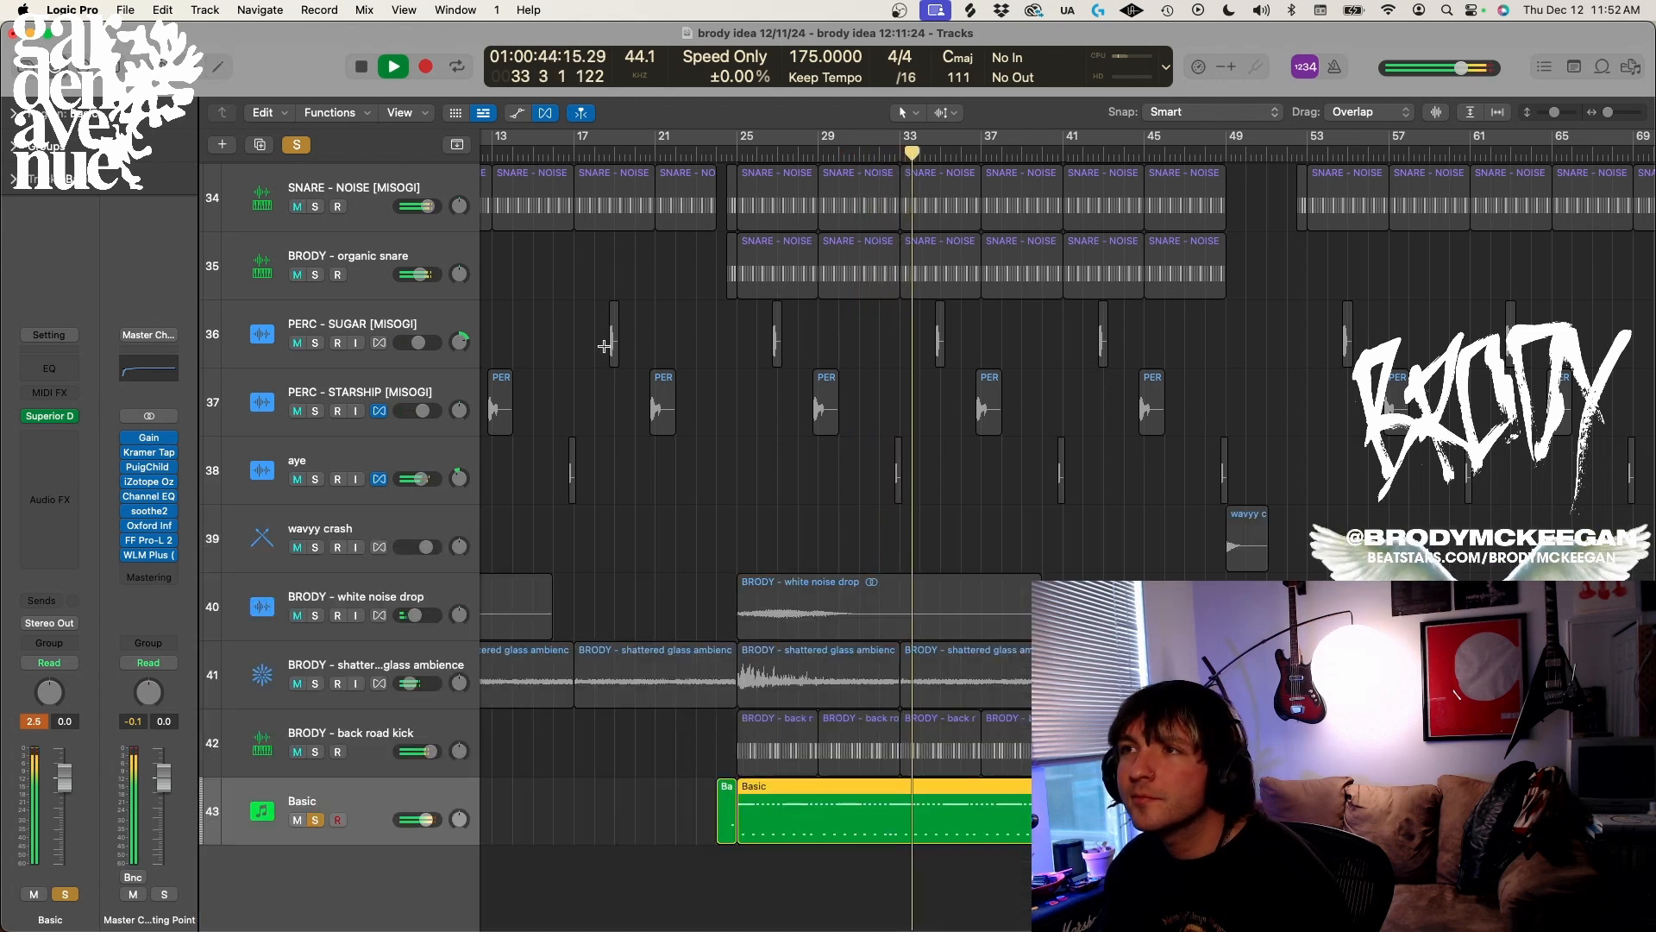
{"action": "scroll", "coordinate": [318, 466], "scroll_direction": "up", "scroll_amount": 4}
{"action": "key", "text": "space"}
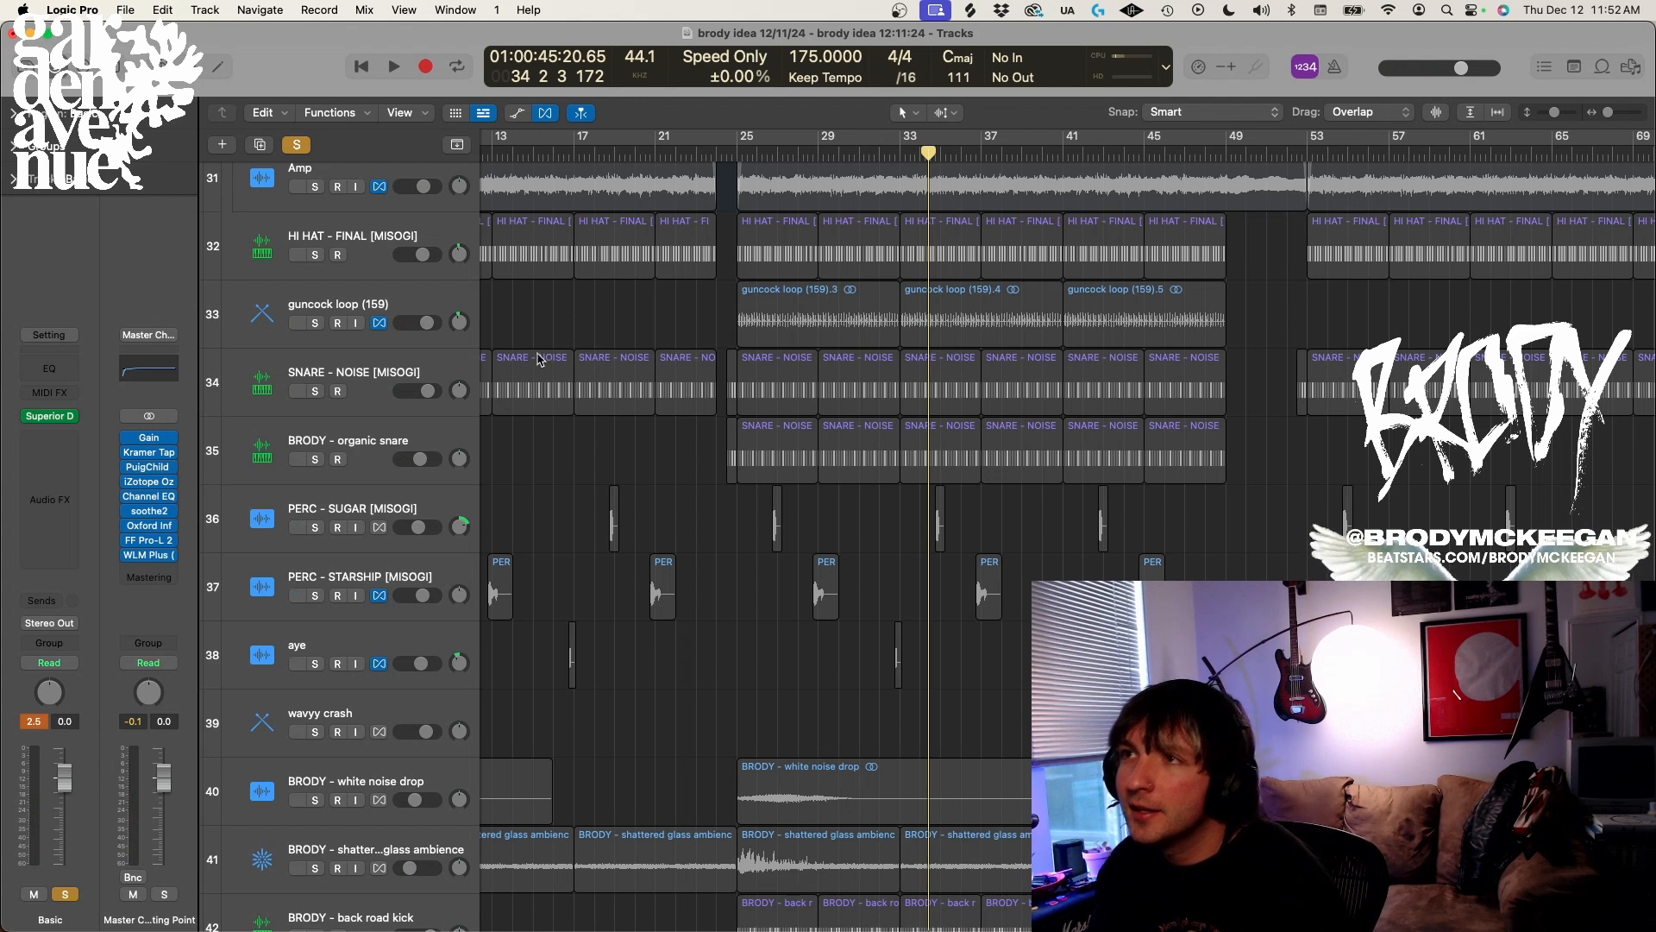
Try adding the HI HAT, guncock loop and SNARE - NOISE tracks to the soloed Basic drums
{"action": "scroll", "coordinate": [409, 356], "scroll_direction": "up", "scroll_amount": 1}
{"action": "left_click", "coordinate": [317, 275]}
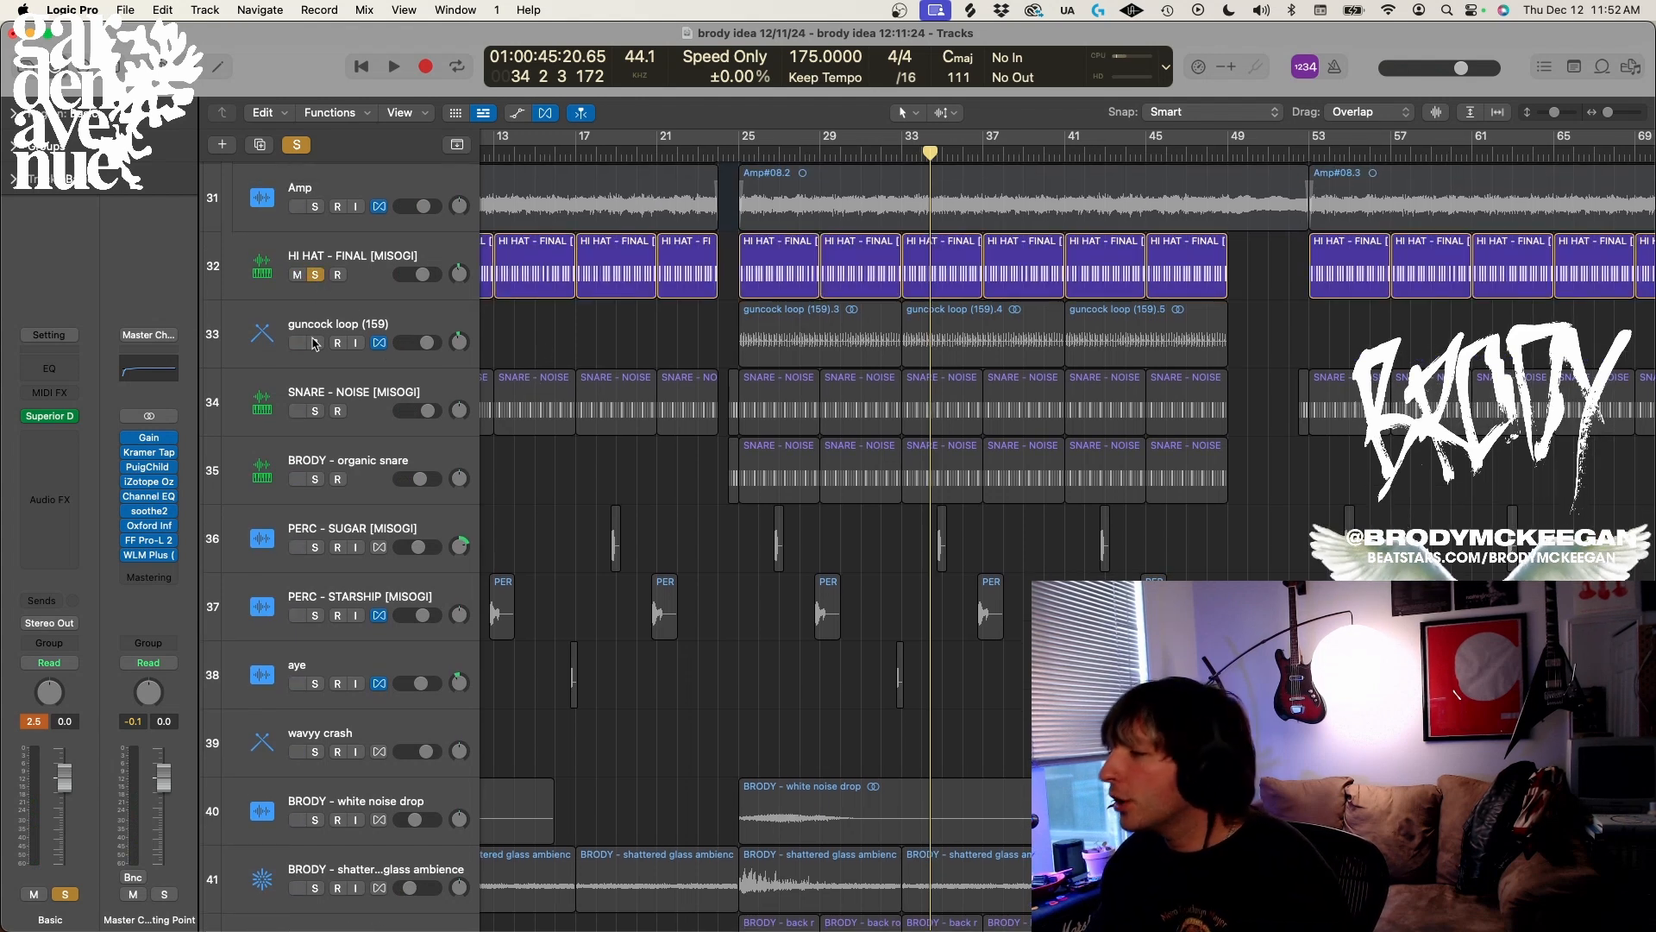
{"action": "left_click", "coordinate": [315, 342]}
{"action": "left_click", "coordinate": [316, 410]}
Select the HI HAT track and reduce the track heights to fit all the drum tracks in the arrangement
{"action": "left_click_drag", "start_coordinate": [320, 264], "coordinate": [320, 385]}
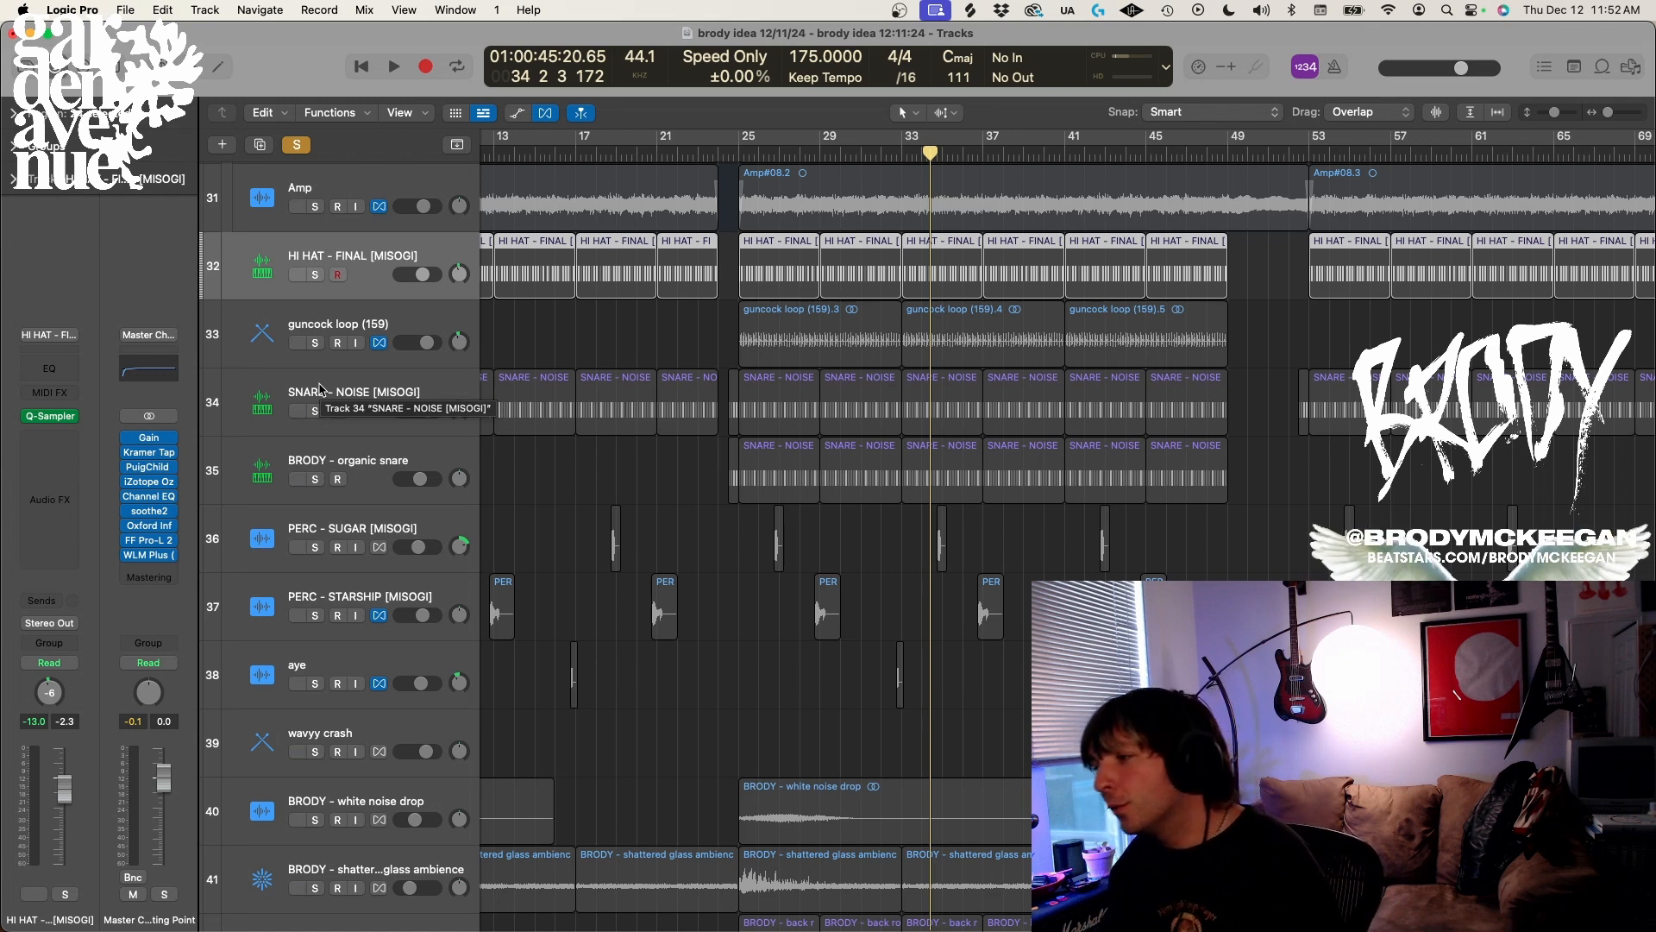
{"action": "key", "text": "super+Up"}
{"action": "key", "text": "super+Up"}
{"action": "key", "text": "super+Up"}
{"action": "key", "text": "super+Up"}
{"action": "key", "text": "super+Up"}
{"action": "key", "text": "super+Up"}
{"action": "key", "text": "super+Up"}
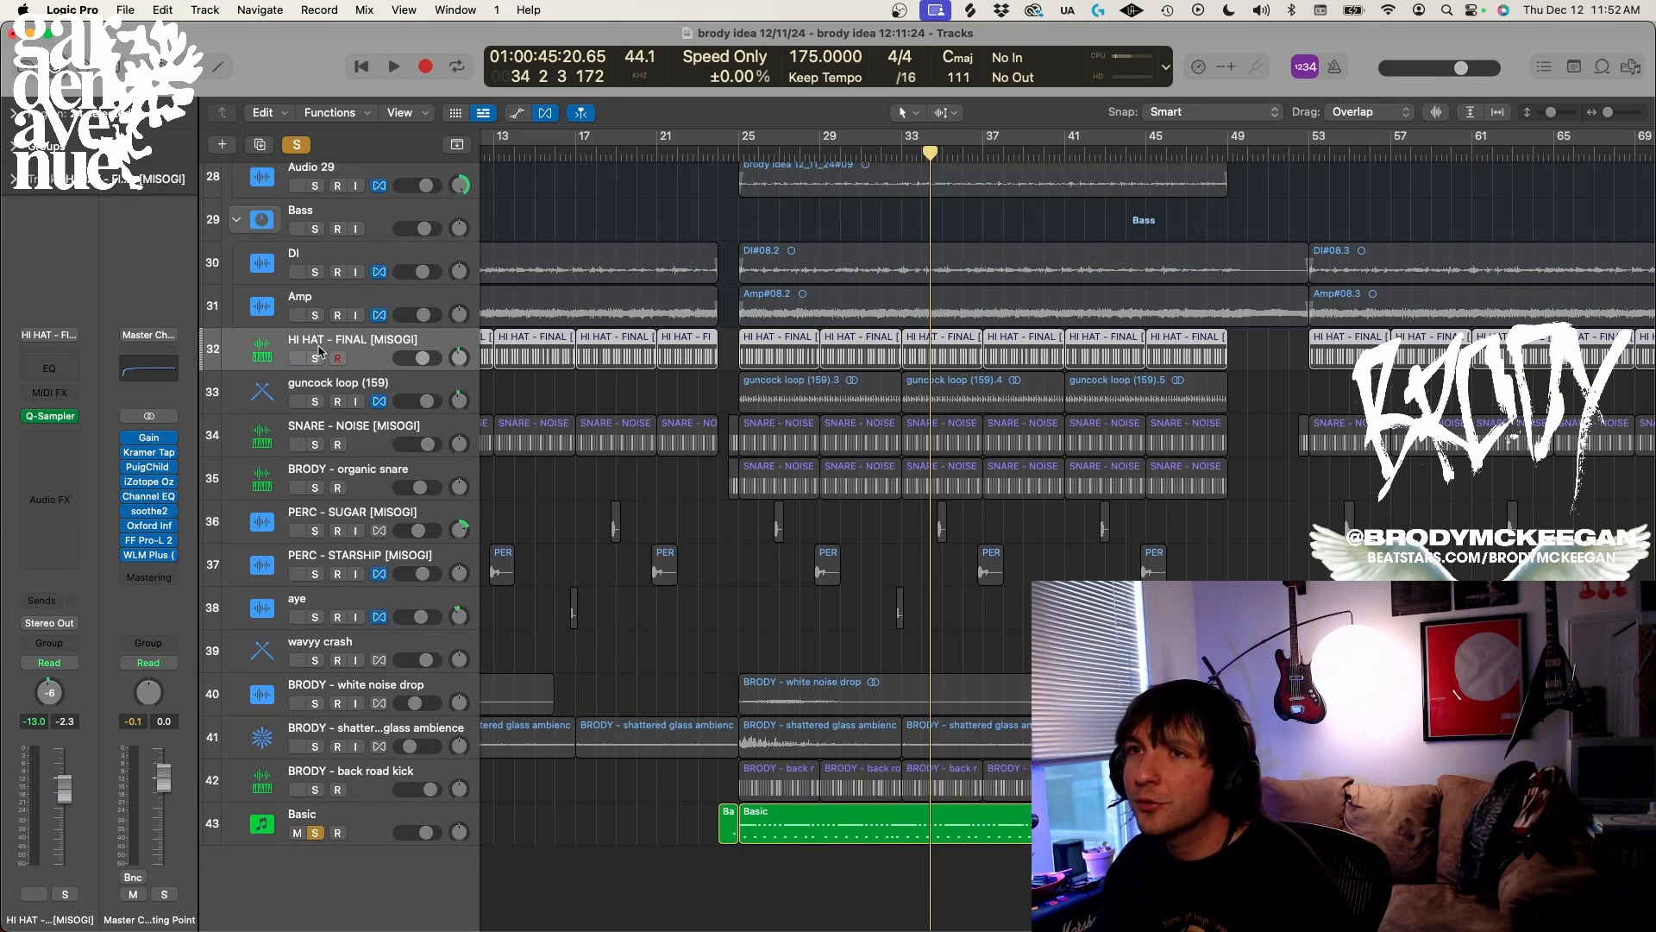
Solo every track from HI HAT to Basic and audition the drums from bar 34, comparing them without and with the Basic track
{"action": "left_click_drag", "start_coordinate": [319, 358], "coordinate": [319, 836]}
{"action": "key", "text": "space"}
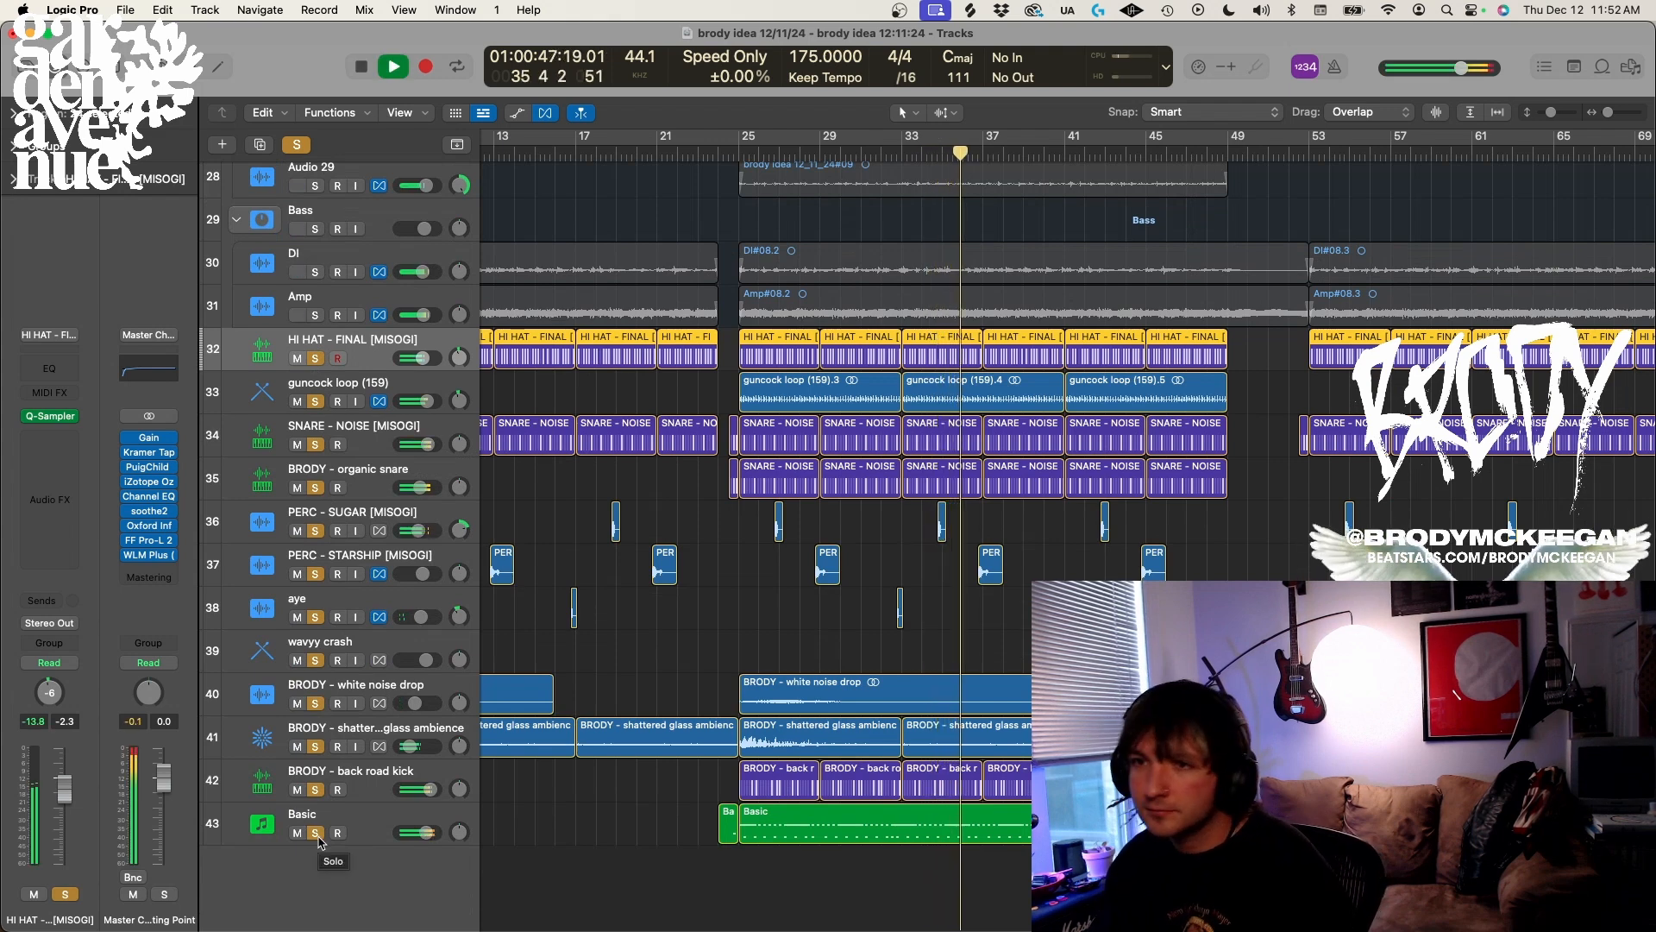
{"action": "left_click", "coordinate": [315, 833]}
{"action": "left_click", "coordinate": [315, 832]}
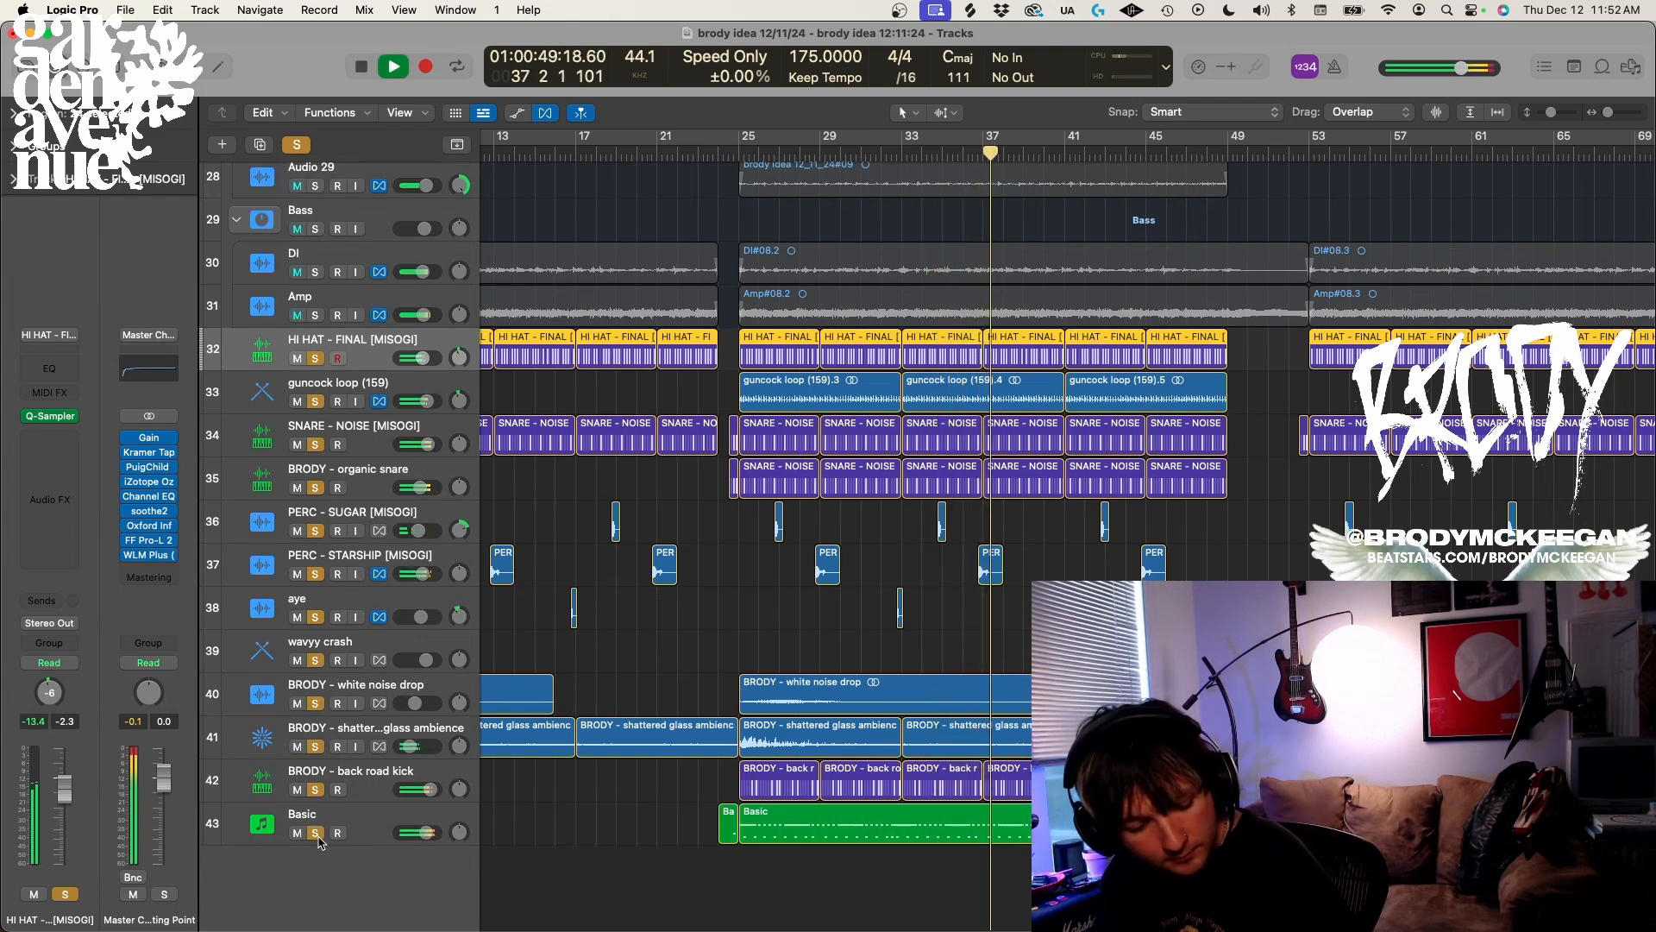
{"action": "key", "text": "space"}
Solo only the BRODY - back road kick track in place of the drum group and audition it, including from bar 25
{"action": "left_click", "coordinate": [297, 145]}
{"action": "left_click", "coordinate": [380, 775]}
{"action": "key", "text": "s"}
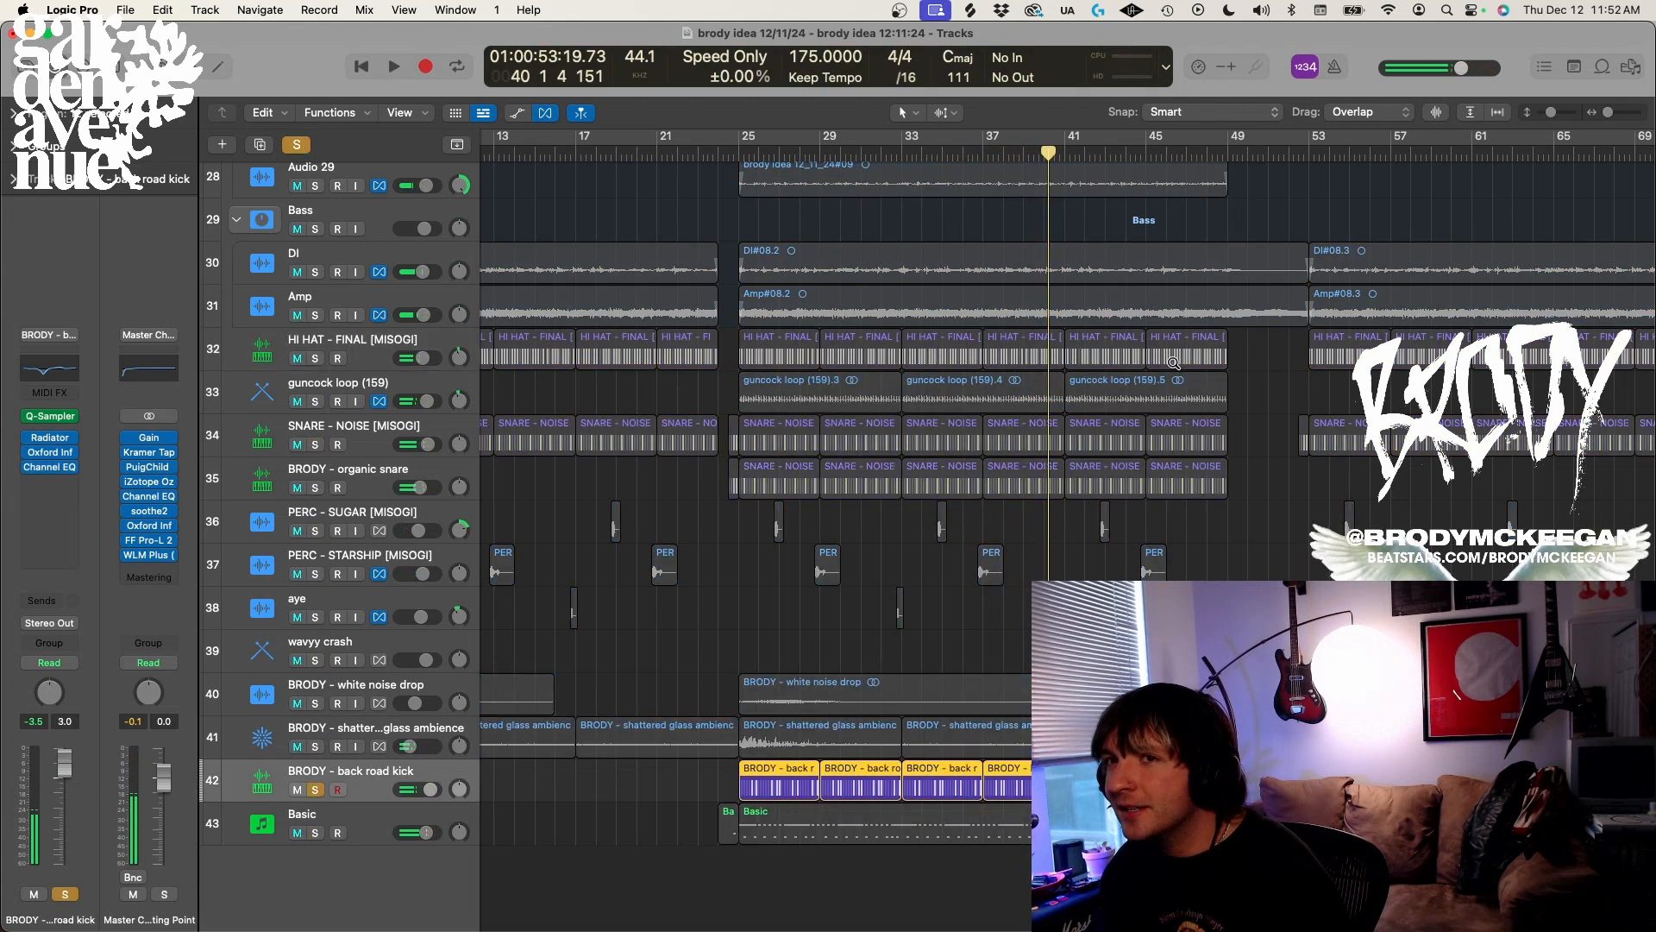
{"action": "key", "text": "space"}
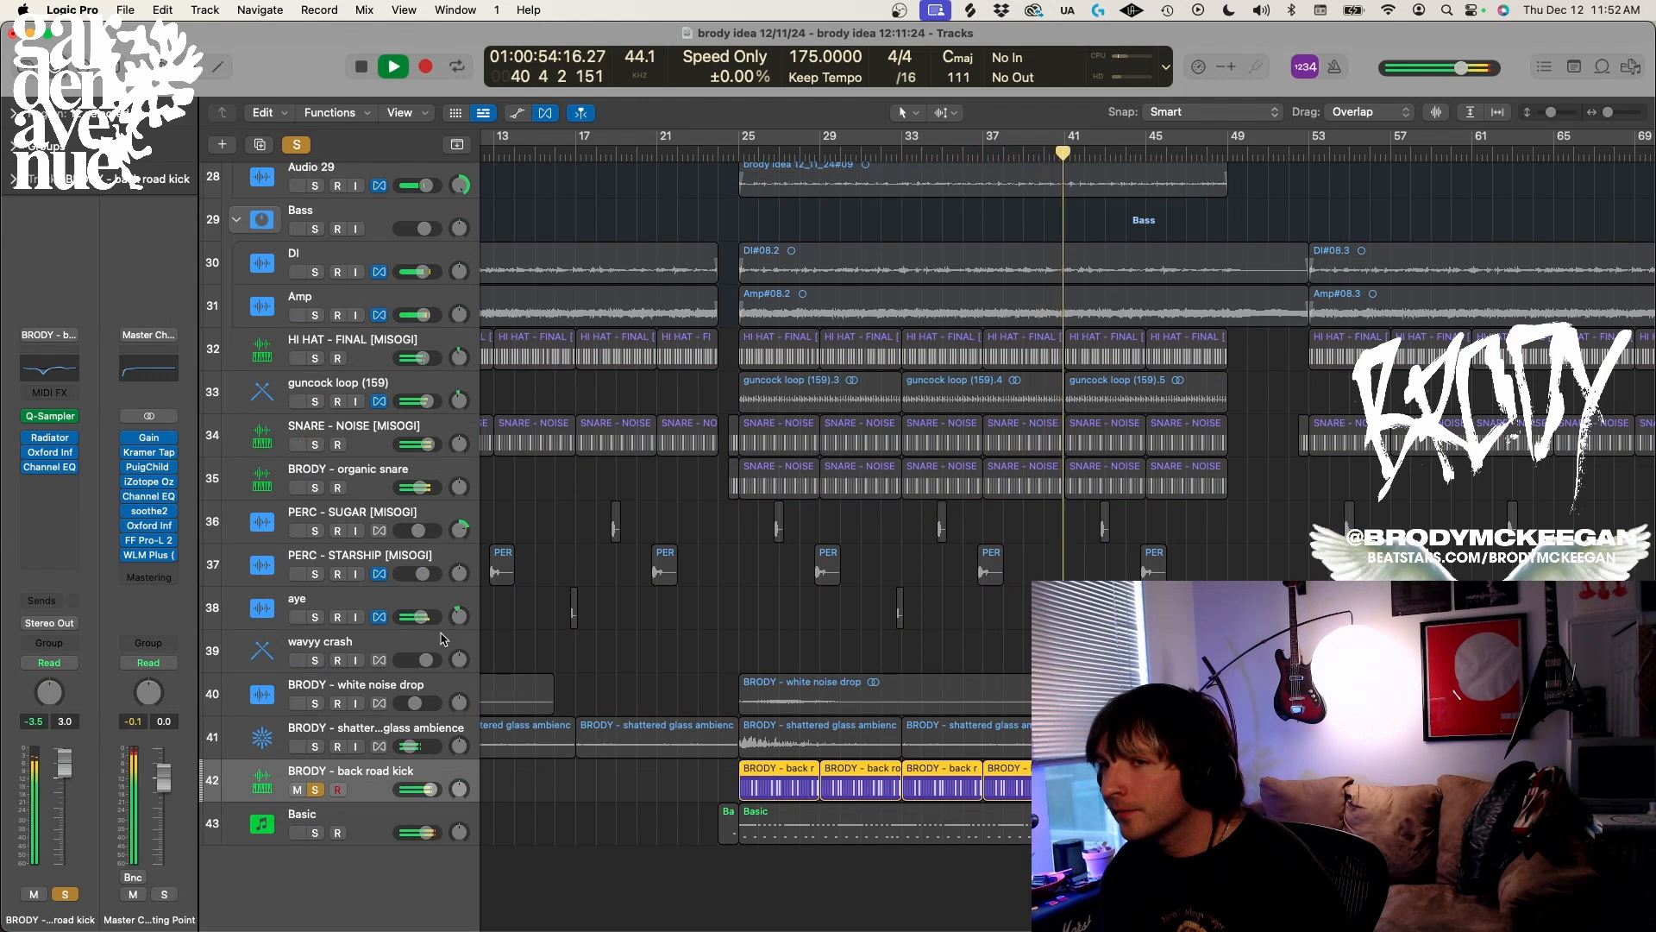
{"action": "key", "text": "space"}
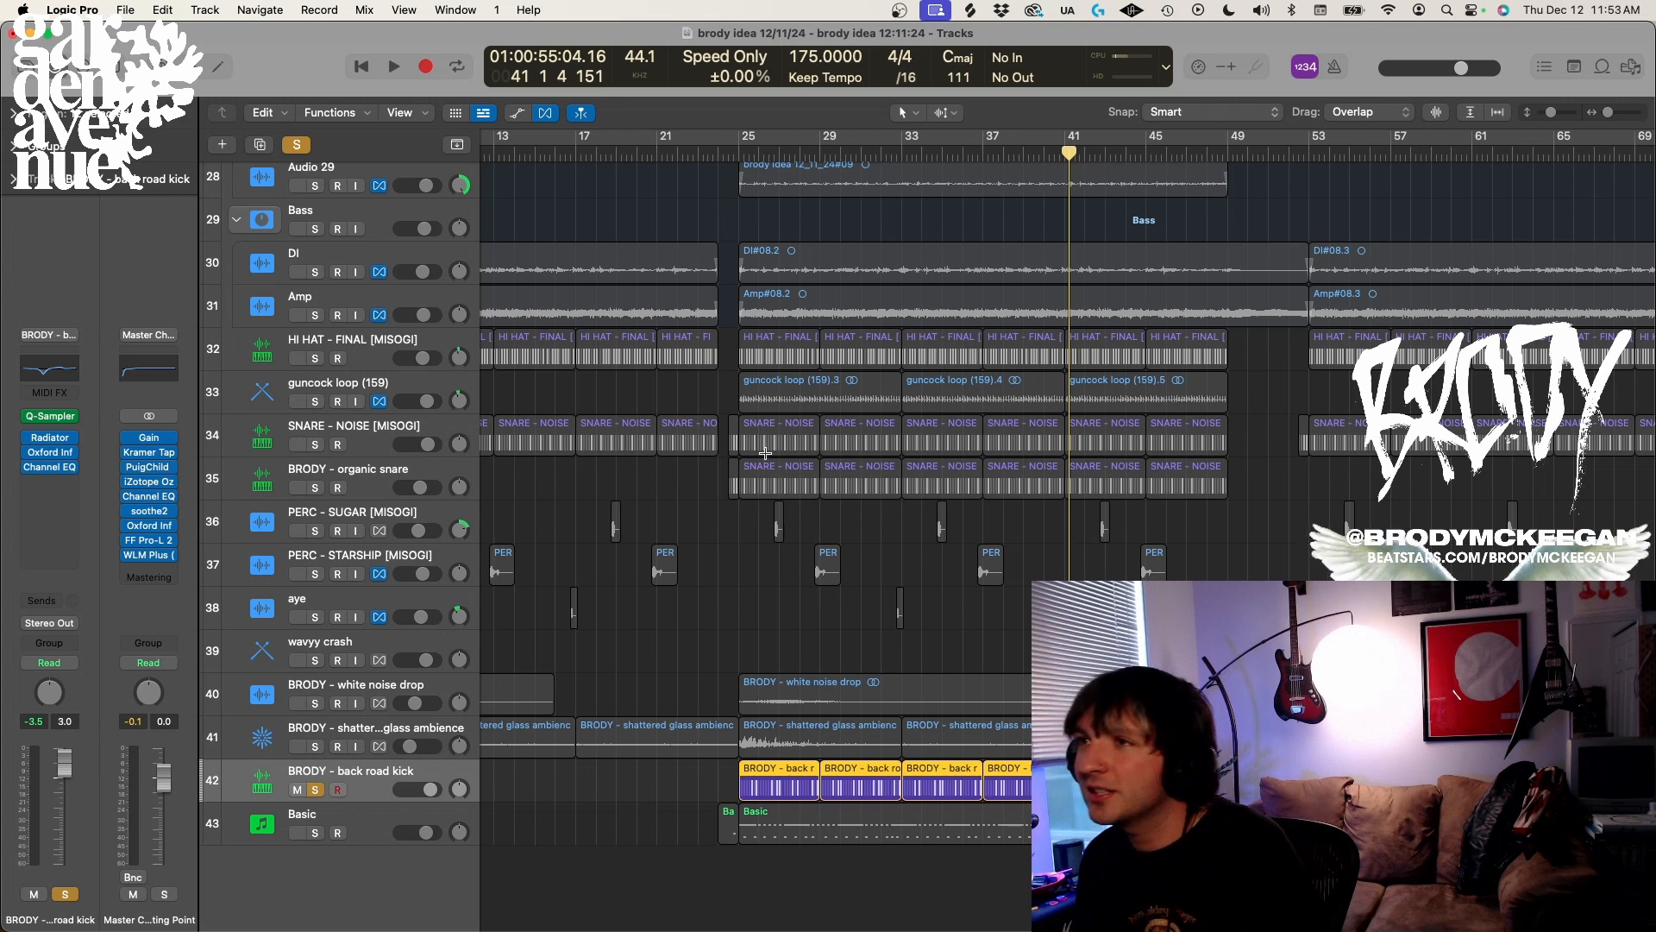
{"action": "left_click", "coordinate": [741, 162]}
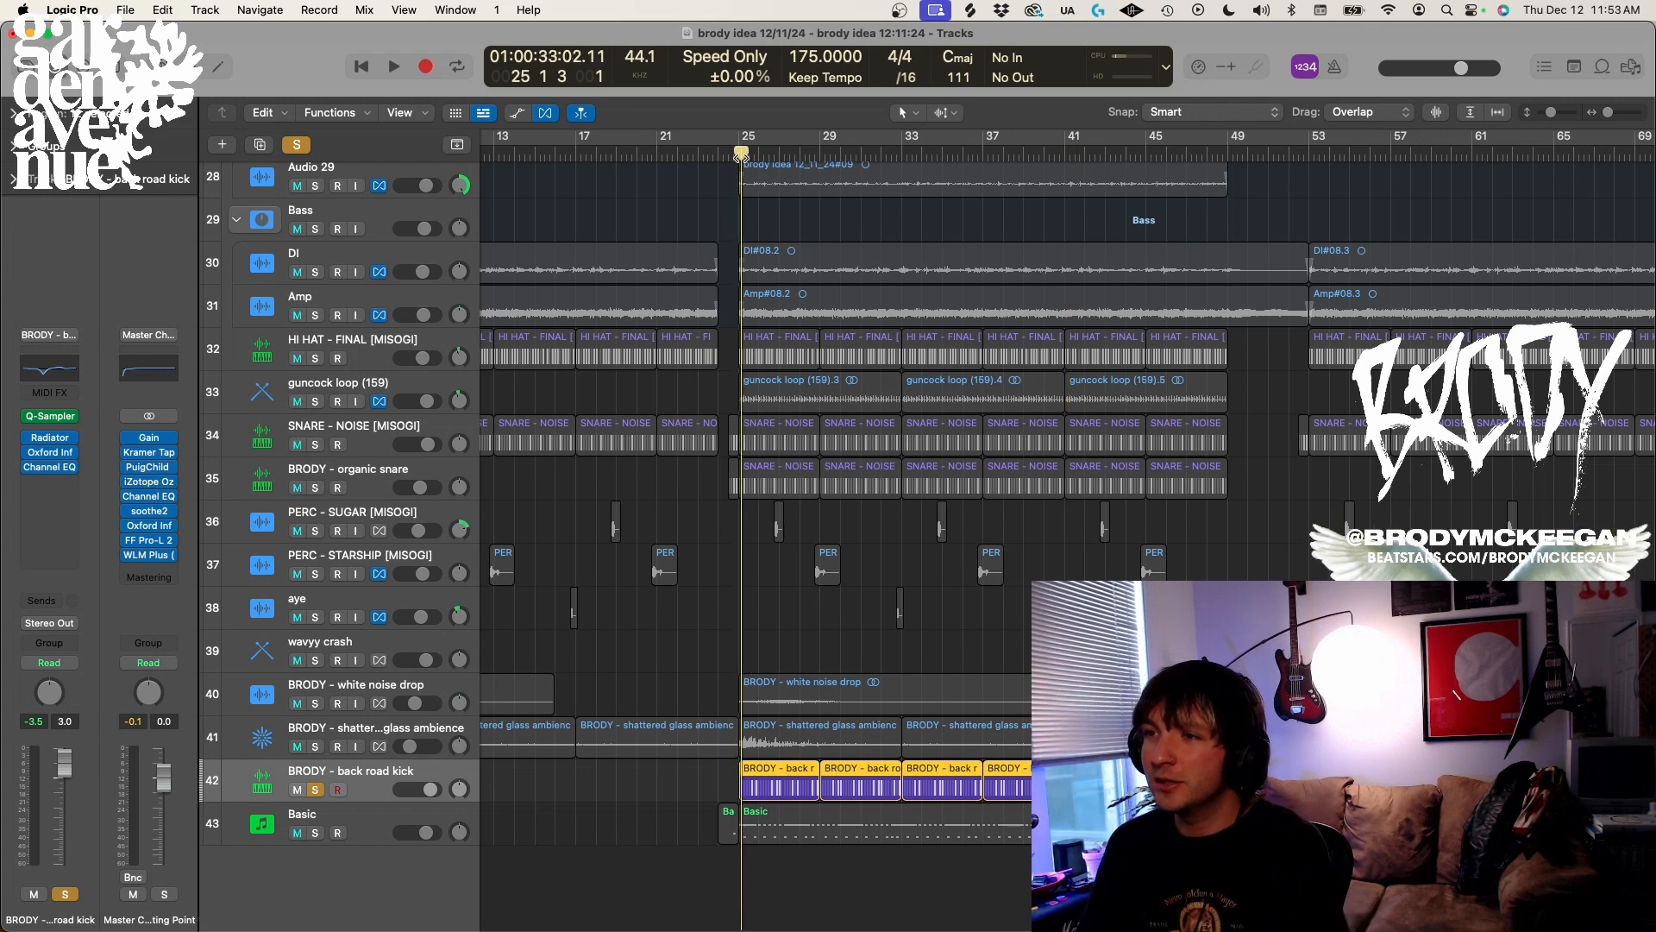
{"action": "key", "text": "space"}
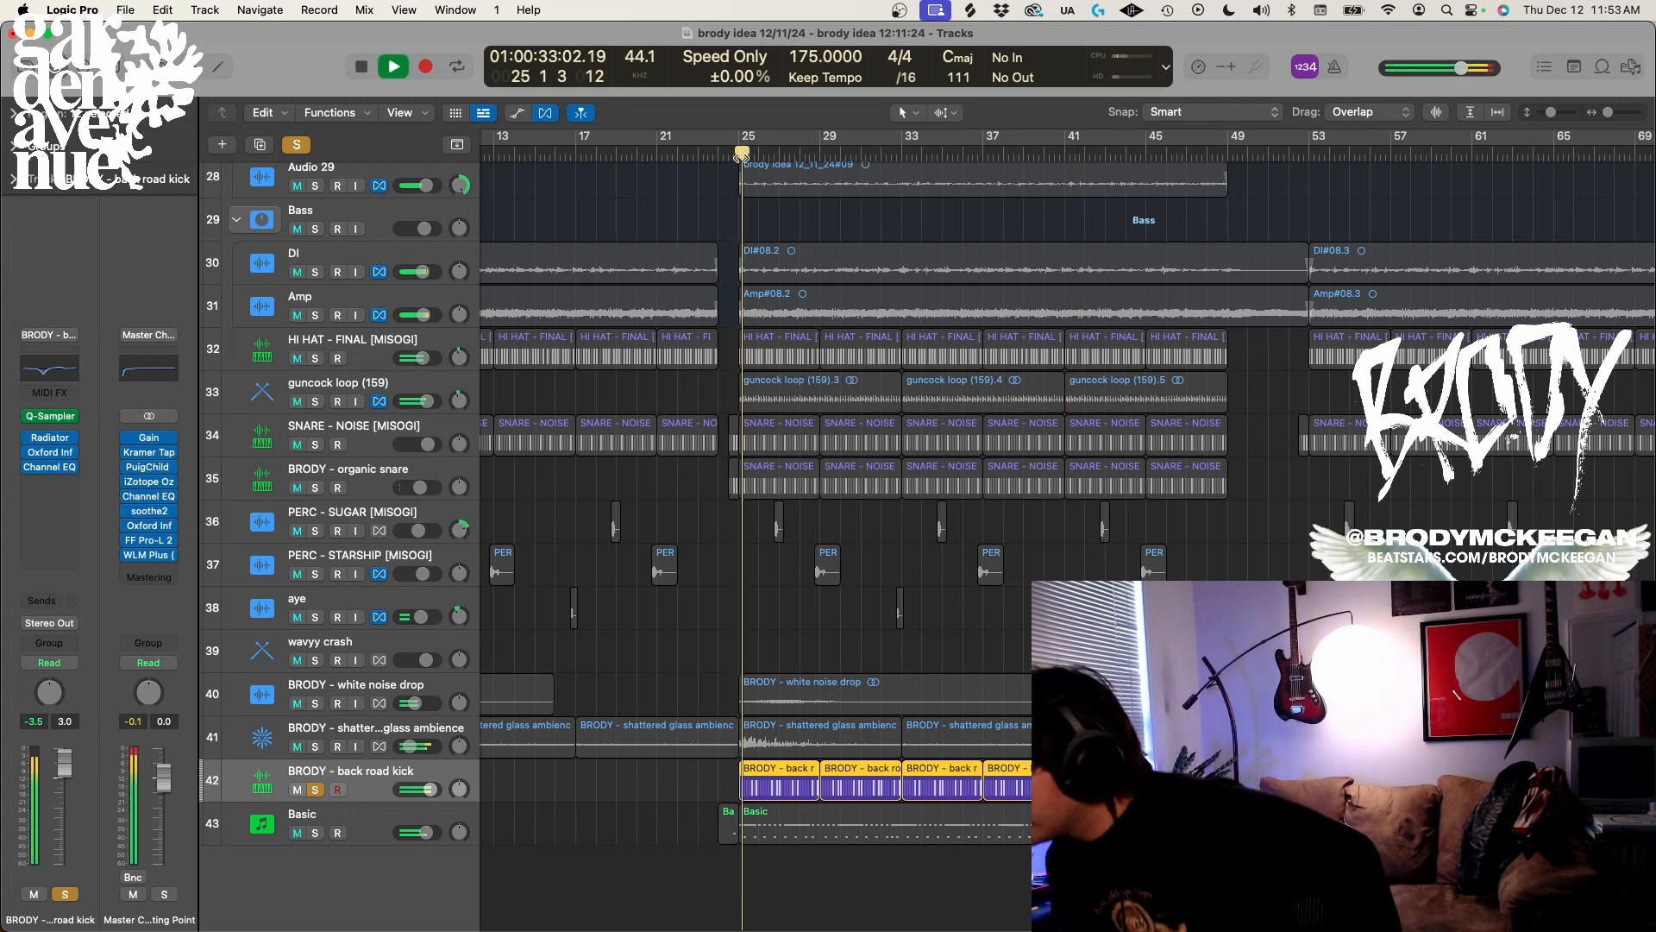
{"action": "key", "text": "space"}
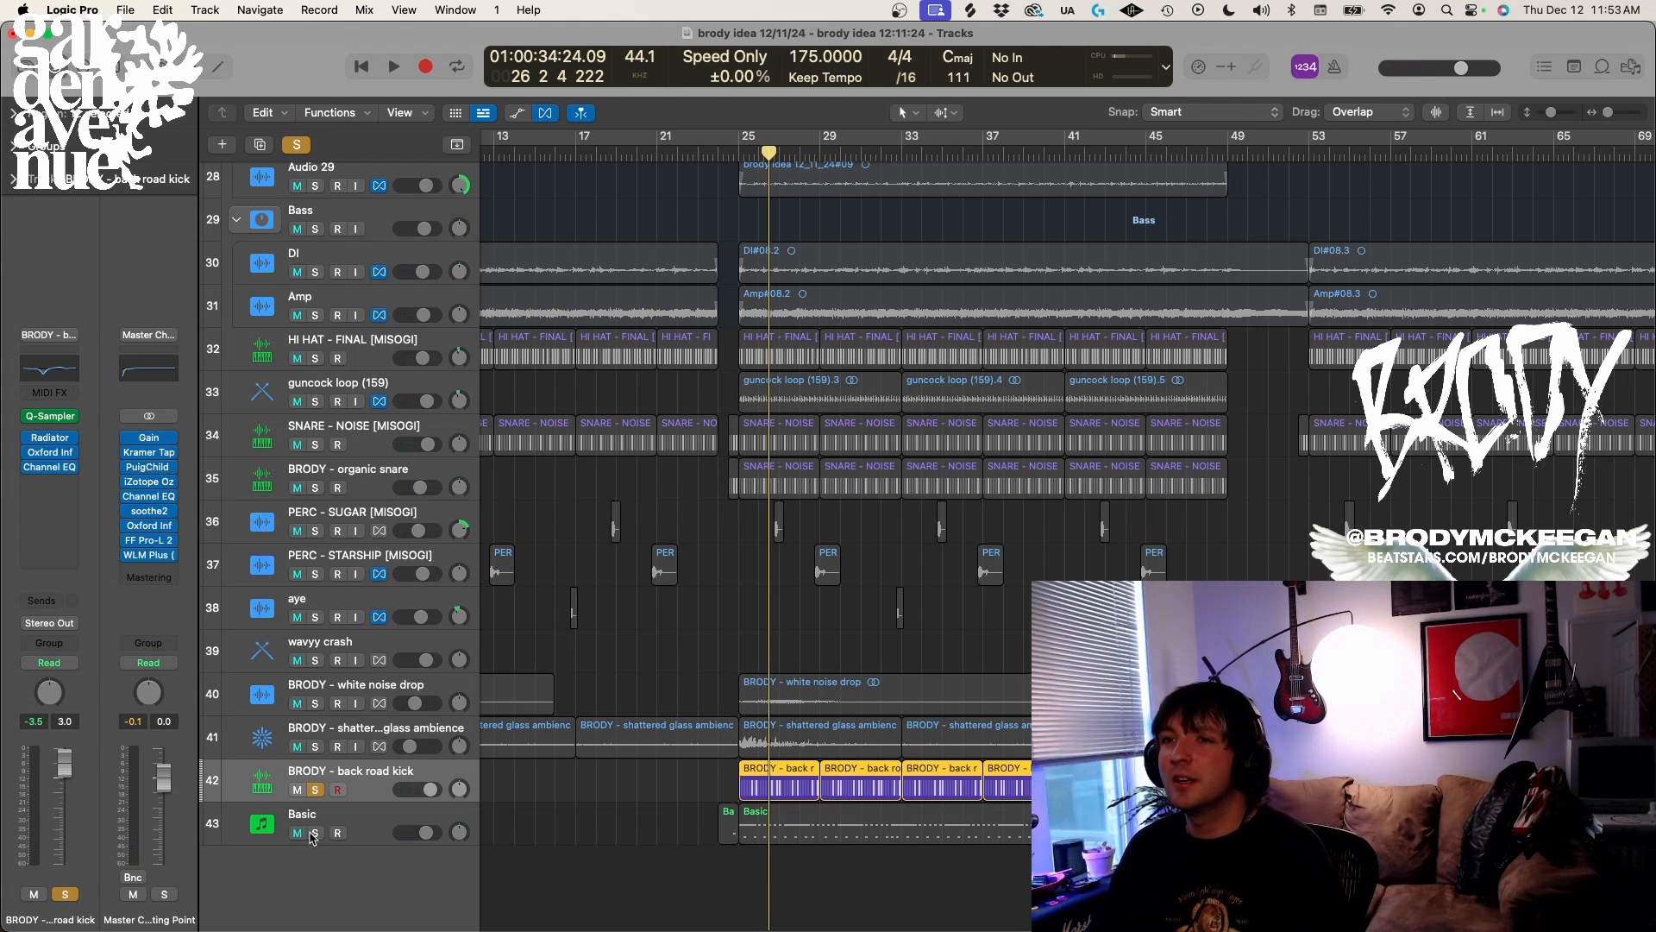
Solo all the tracks from Basic up to HI HAT, play them together briefly, and clear their solos
{"action": "left_click_drag", "start_coordinate": [313, 837], "coordinate": [332, 356]}
{"action": "key", "text": "space"}
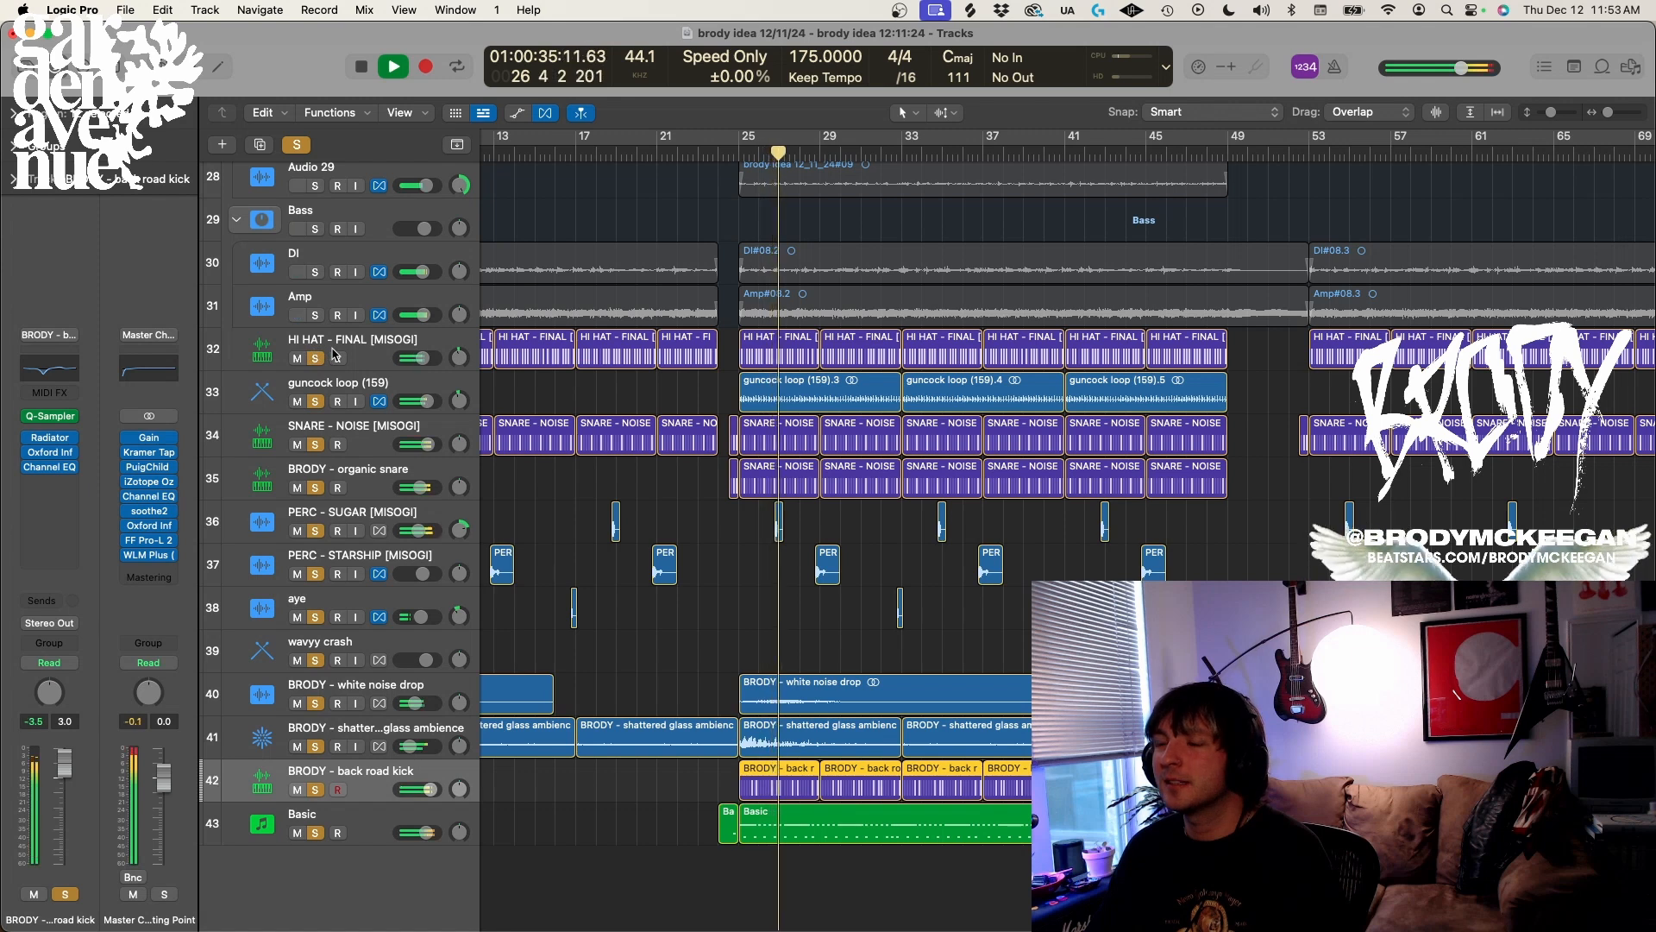
{"action": "key", "text": "space"}
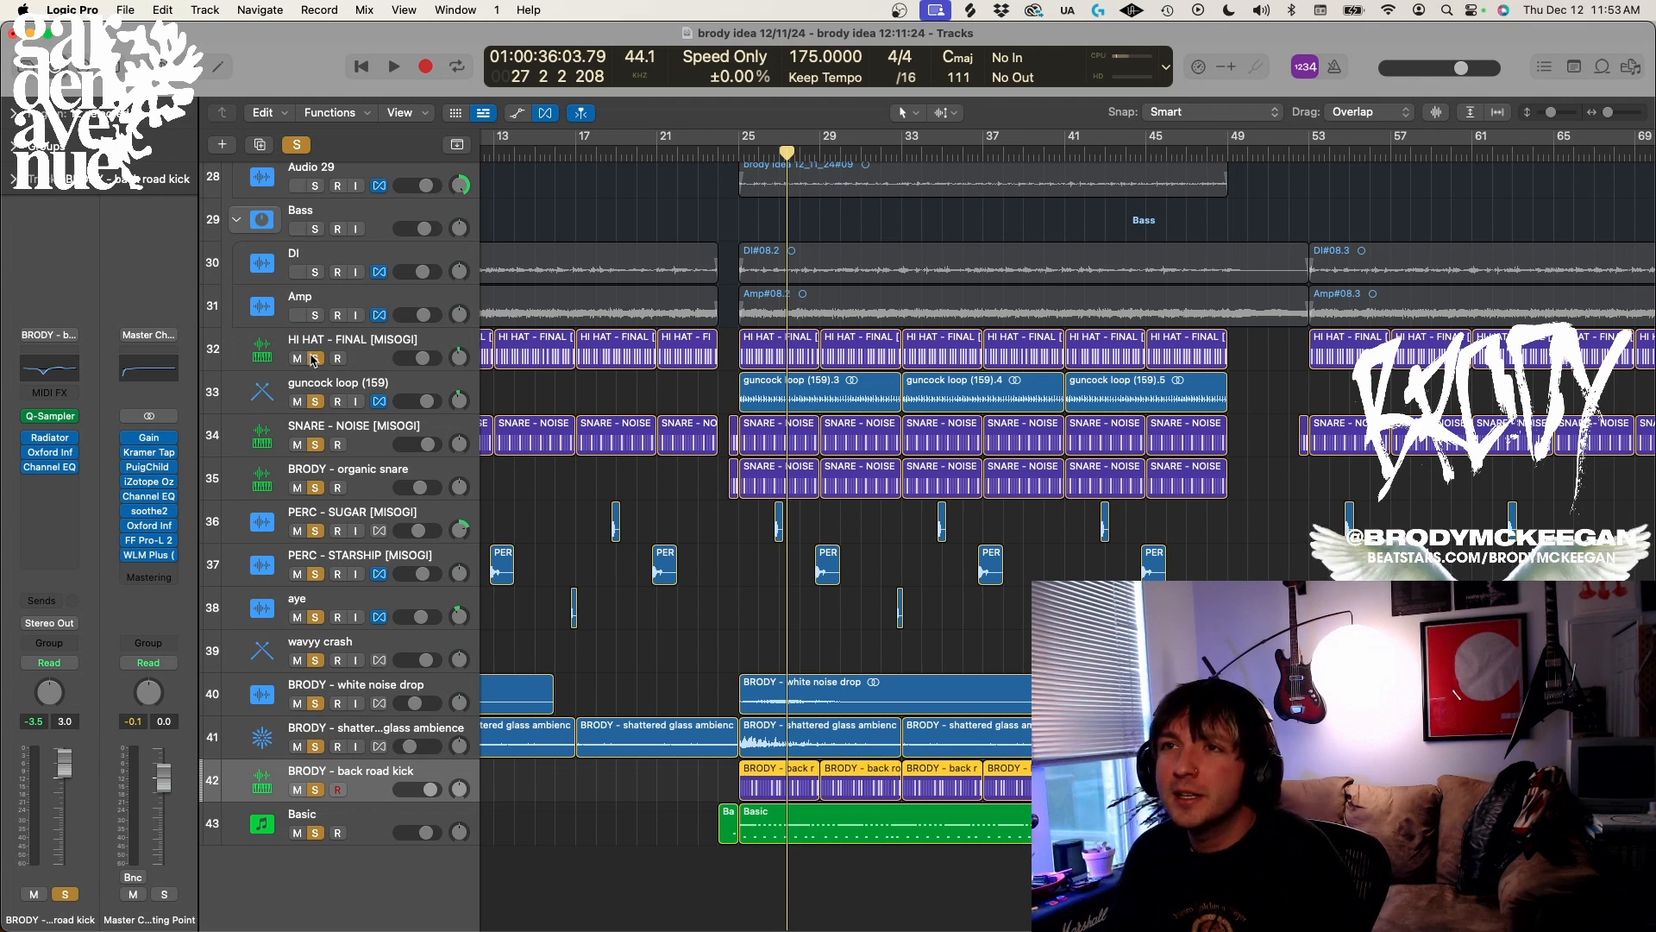
{"action": "left_click_drag", "start_coordinate": [314, 359], "coordinate": [317, 831]}
Fit all 43 tracks and the full song length in the arrangement view, and return the playhead to bar 1
{"action": "scroll", "coordinate": [380, 788], "scroll_direction": "left", "scroll_amount": 2}
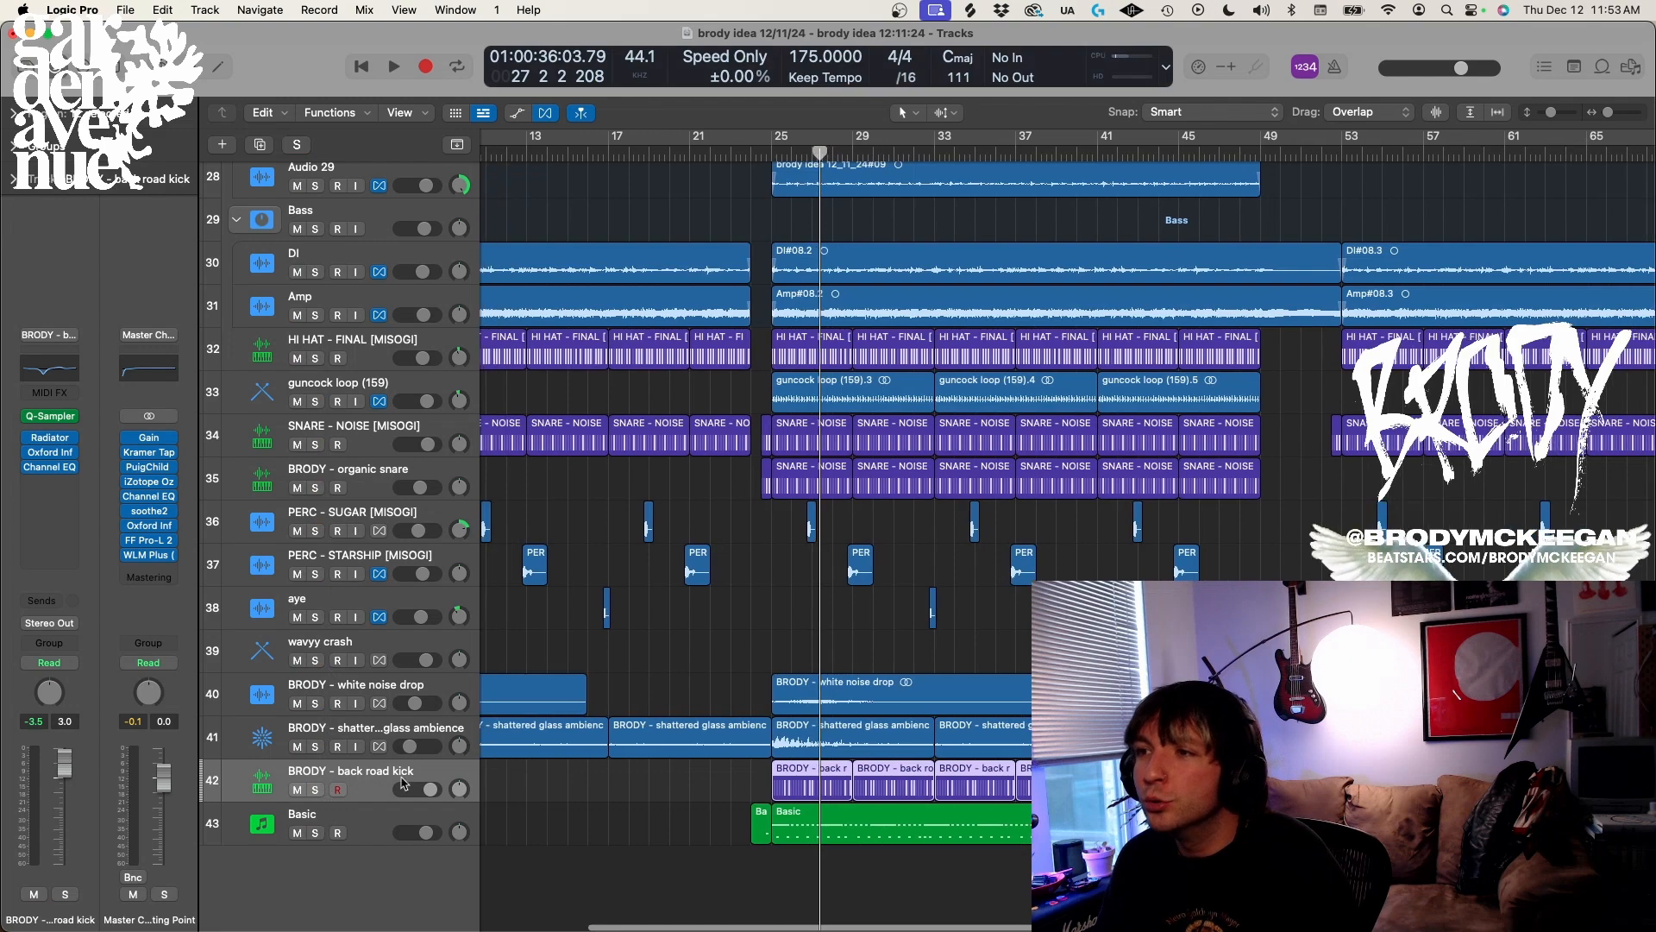
{"action": "scroll", "coordinate": [828, 731], "scroll_direction": "left", "scroll_amount": 5}
{"action": "scroll", "coordinate": [839, 732], "scroll_direction": "down", "scroll_amount": 8}
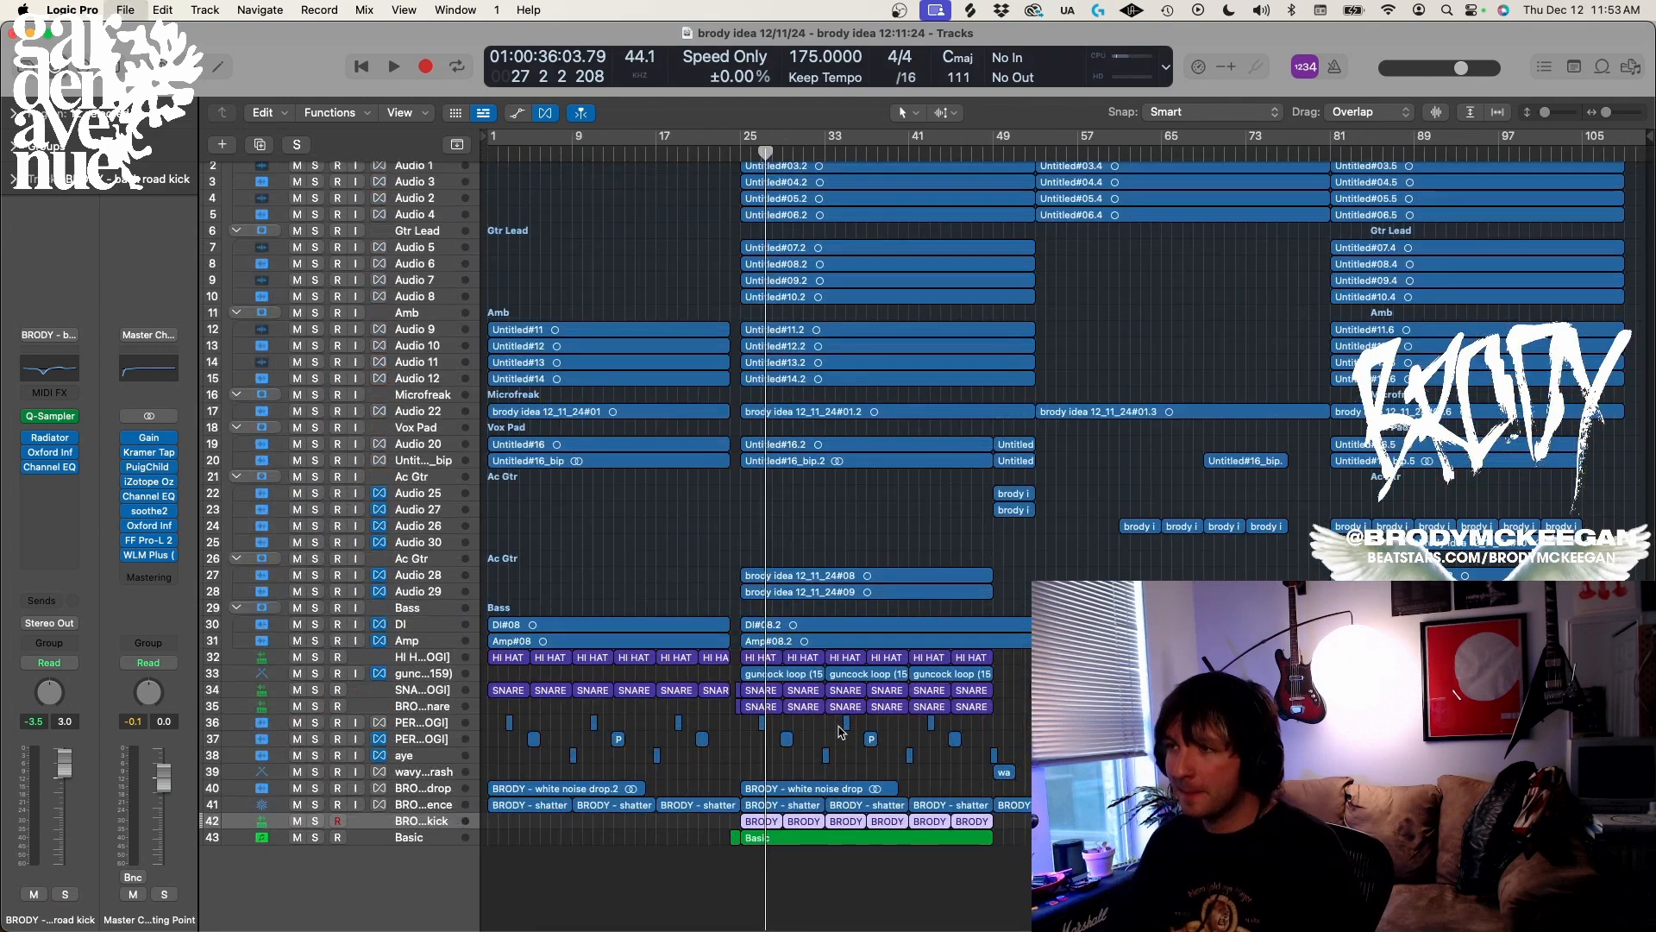
{"action": "scroll", "coordinate": [867, 731], "scroll_direction": "down", "scroll_amount": 3}
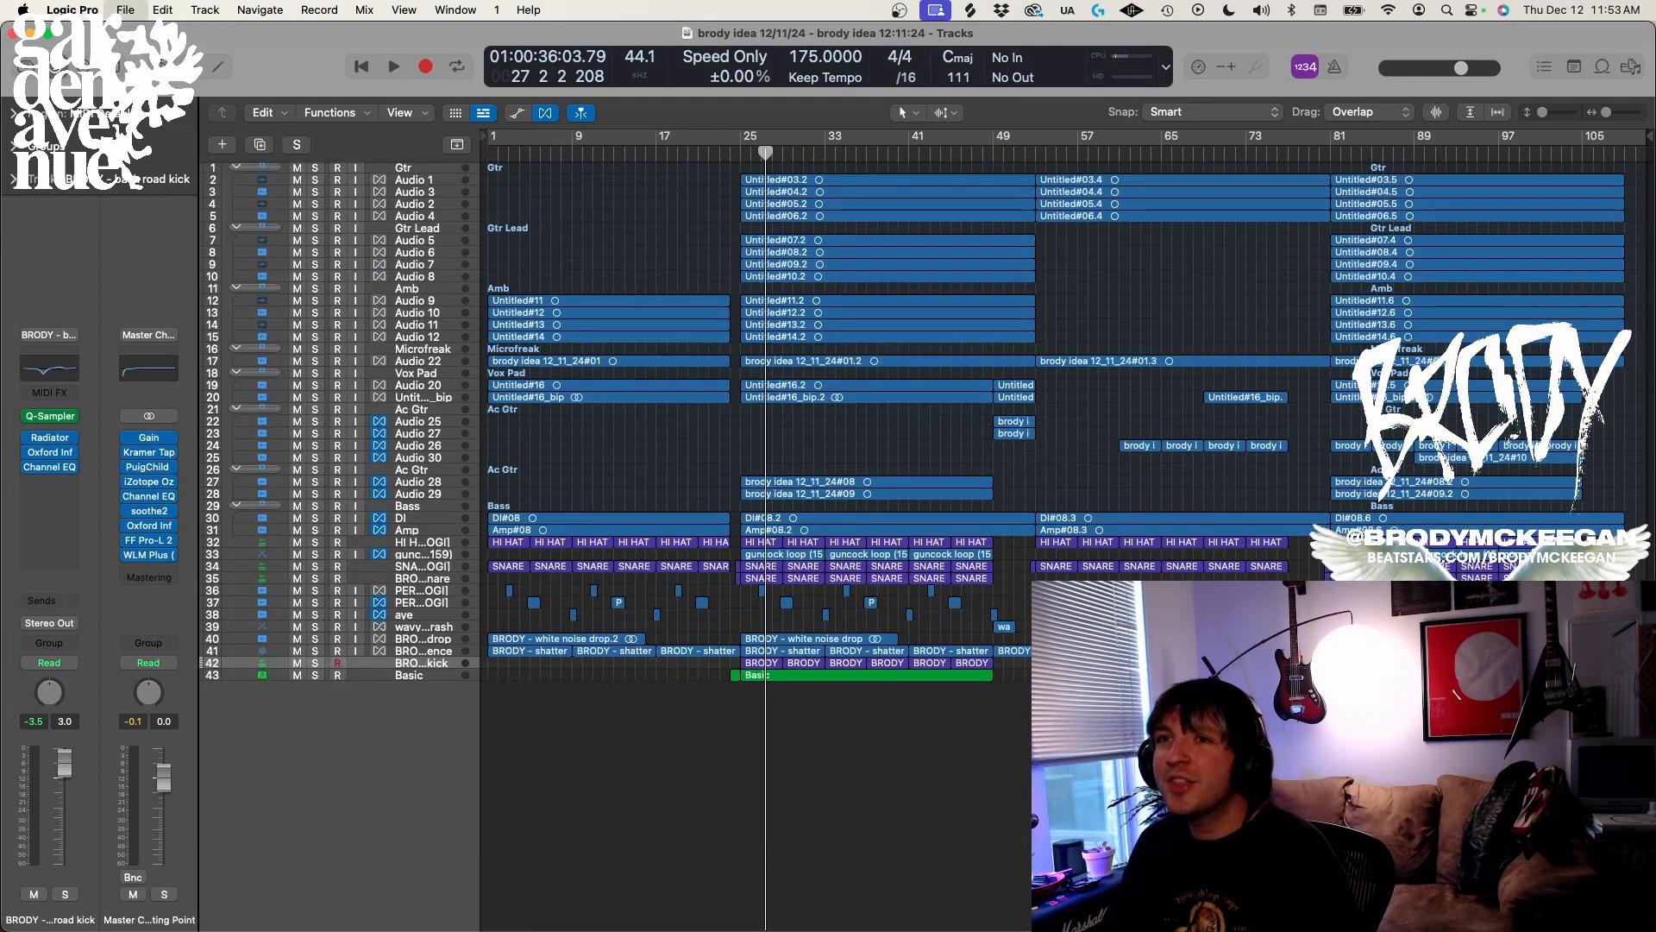
{"action": "key", "text": "Return"}
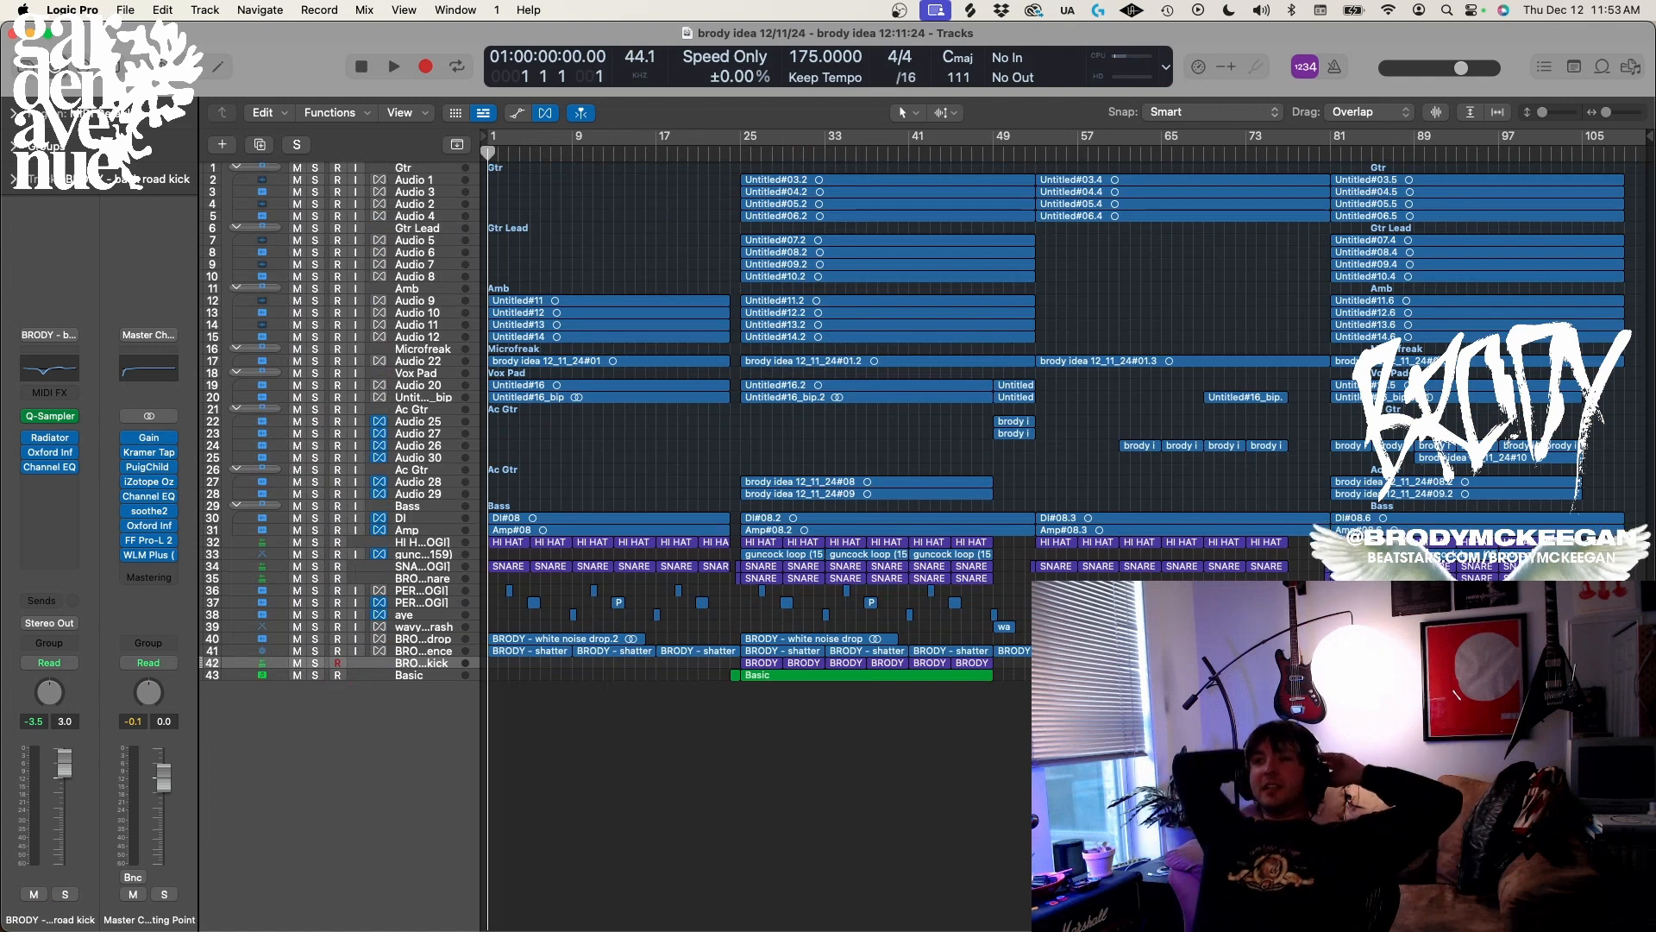